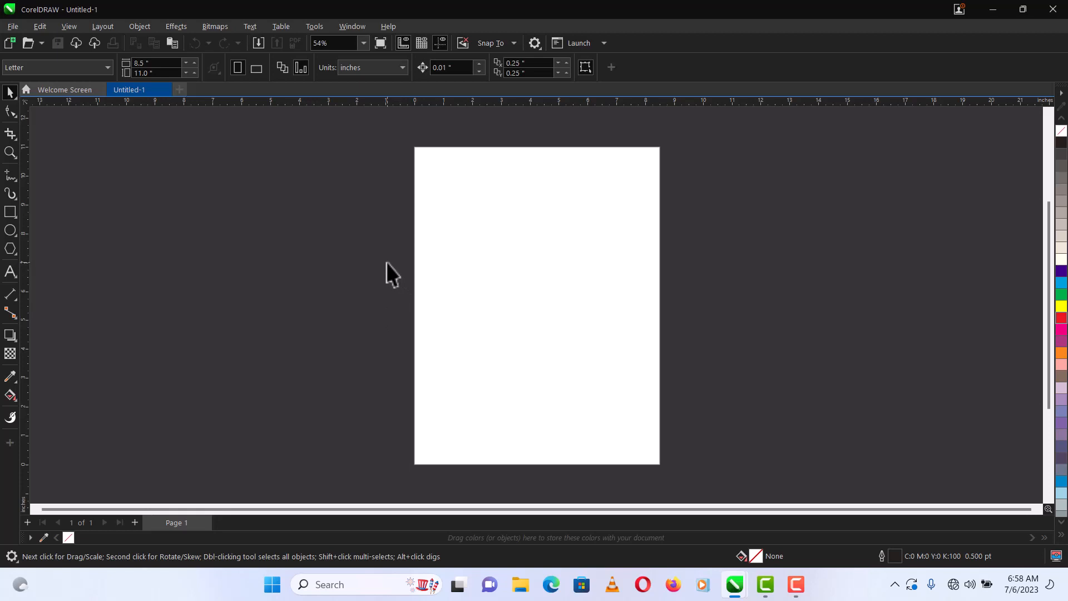
Open INRODUCTION.cdr from the recent documents and read its list of design jobs, from BUSINESS CARD to SOCIAL MEDIA POST
left_click(88, 90)
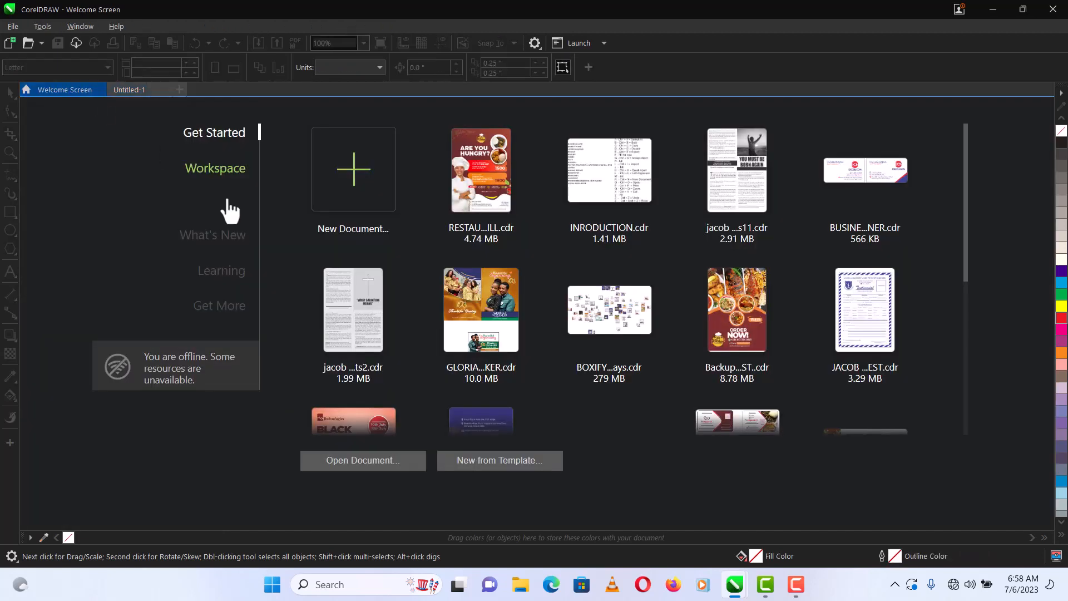
left_click(605, 186)
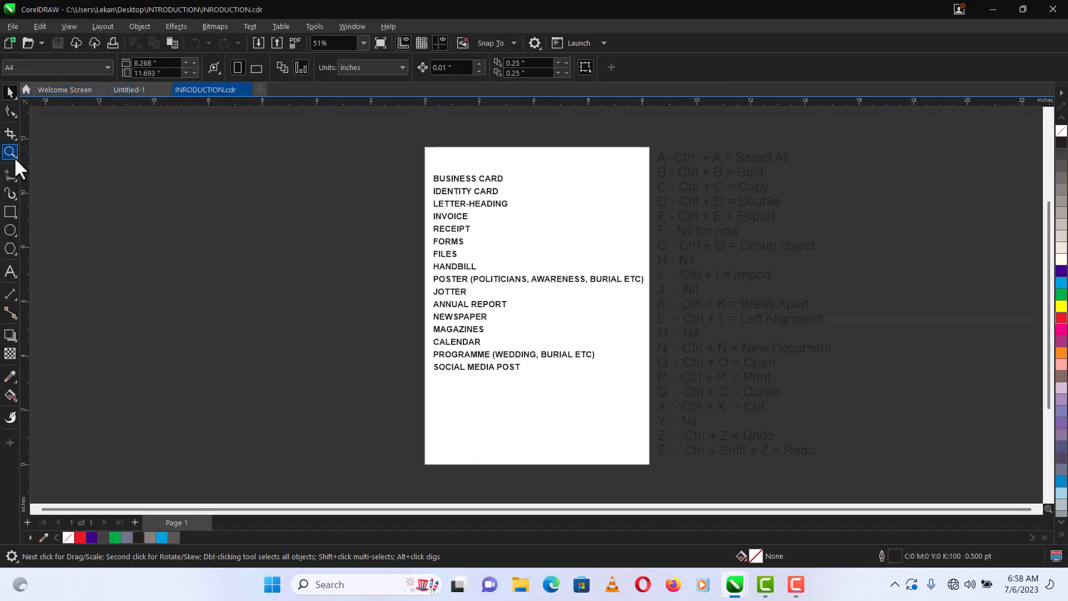
left_click(14, 155)
left_click_drag(420, 158, 681, 326)
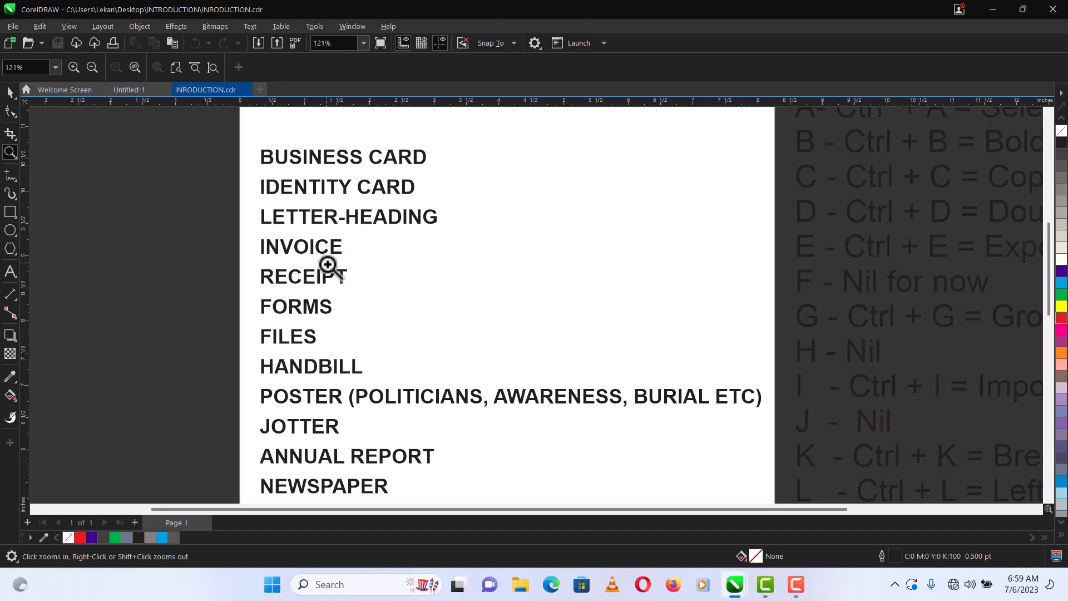
right_click(382, 310)
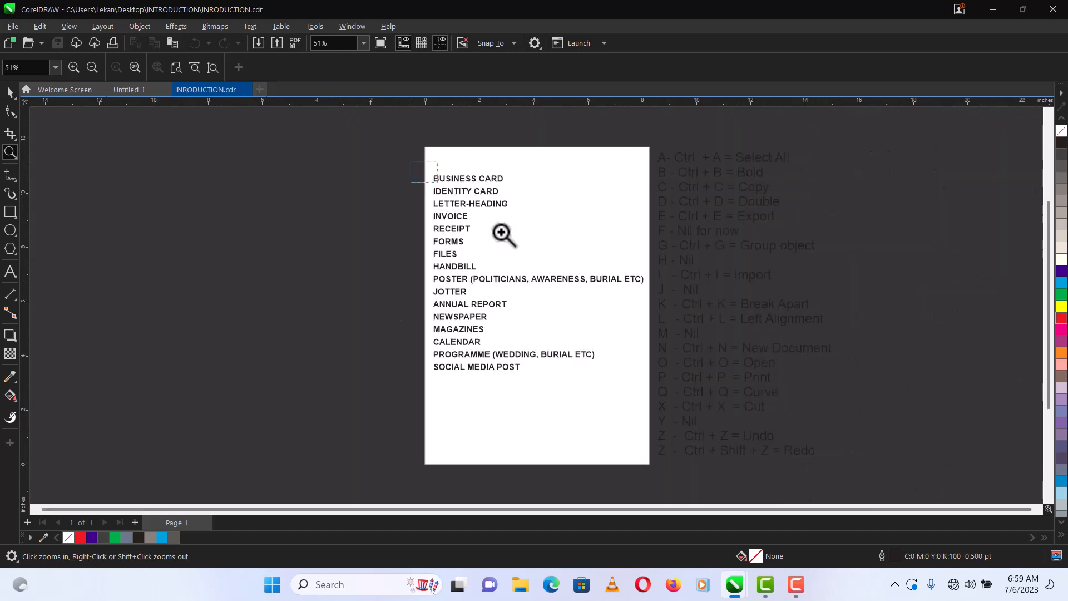
left_click(670, 412)
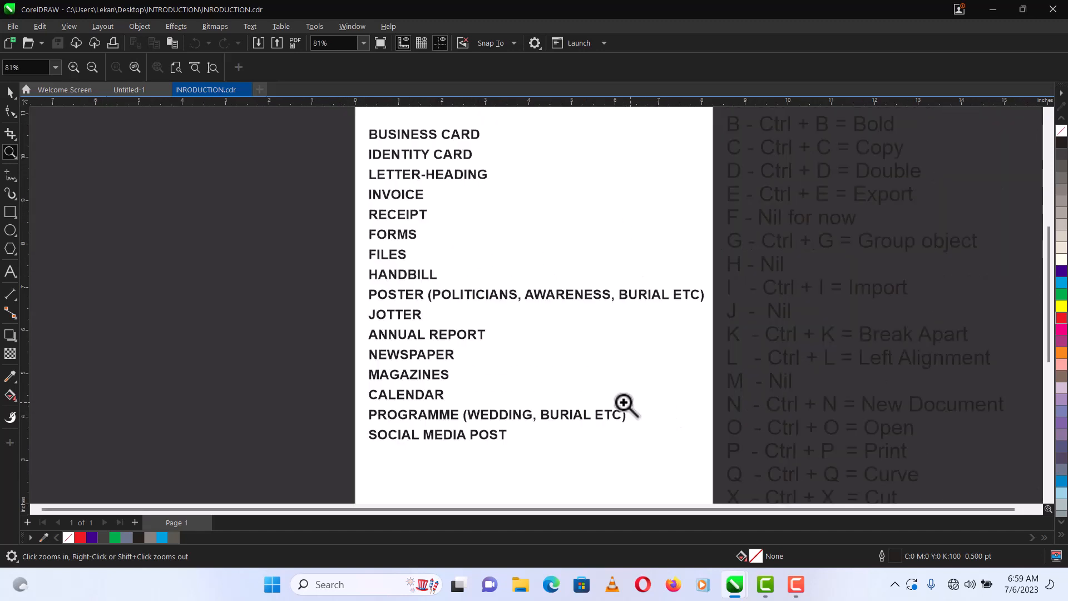
left_click_drag(355, 241, 713, 452)
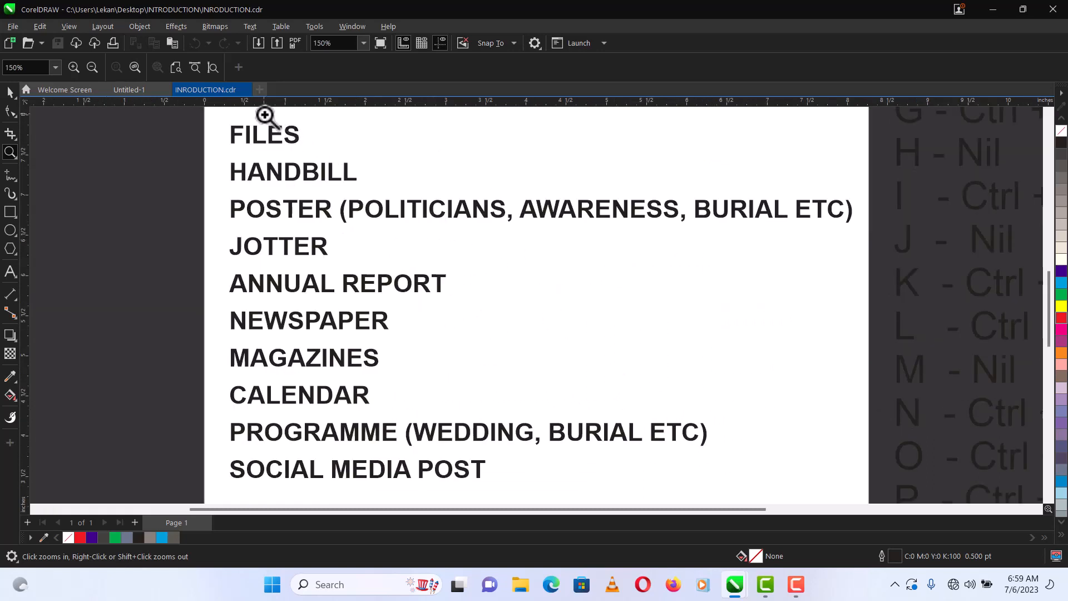
Return to the Untitled-1 document and view its blank page at several zoom levels
left_click(144, 89)
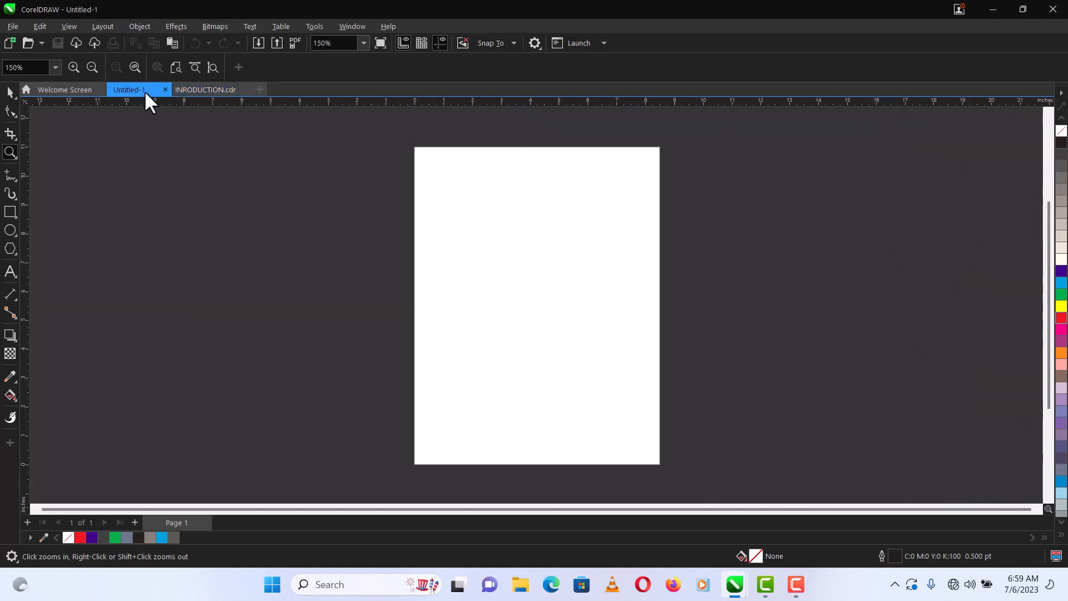
right_click(444, 216)
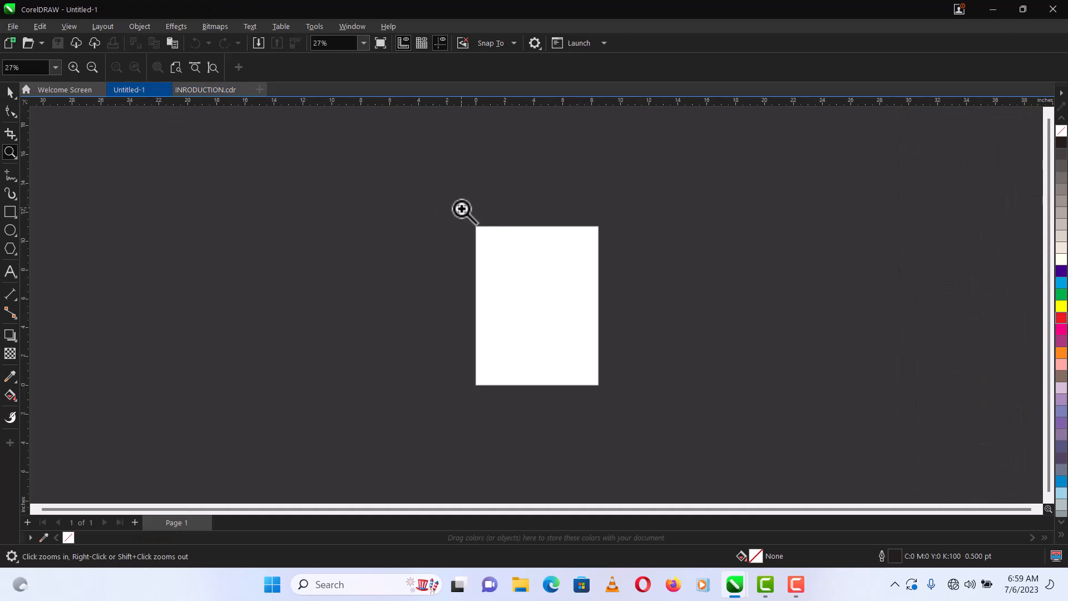
left_click_drag(461, 208, 619, 402)
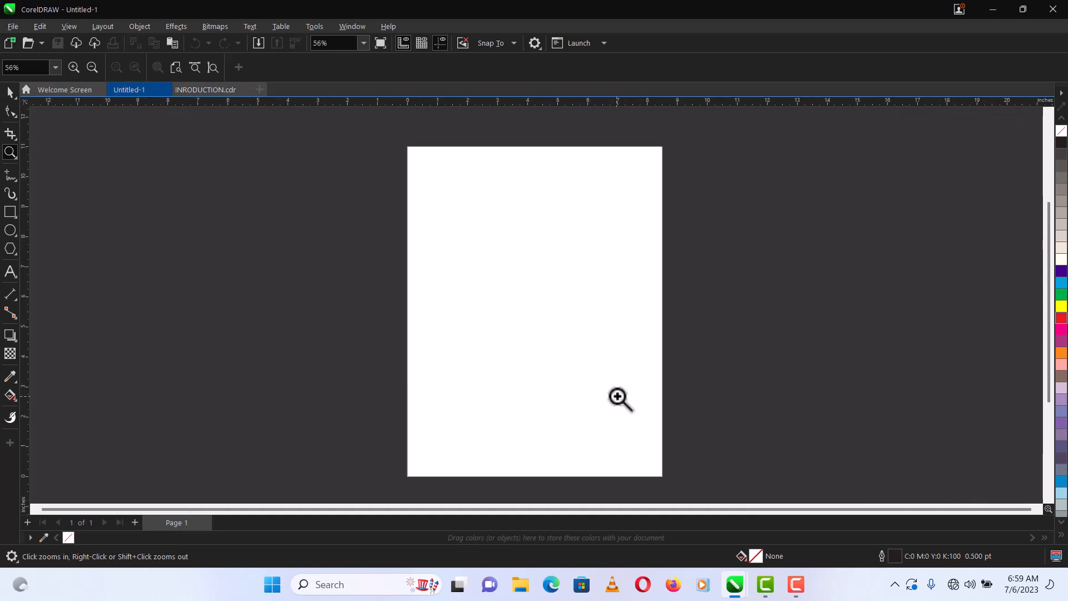
right_click(508, 290)
left_click_drag(471, 218, 614, 403)
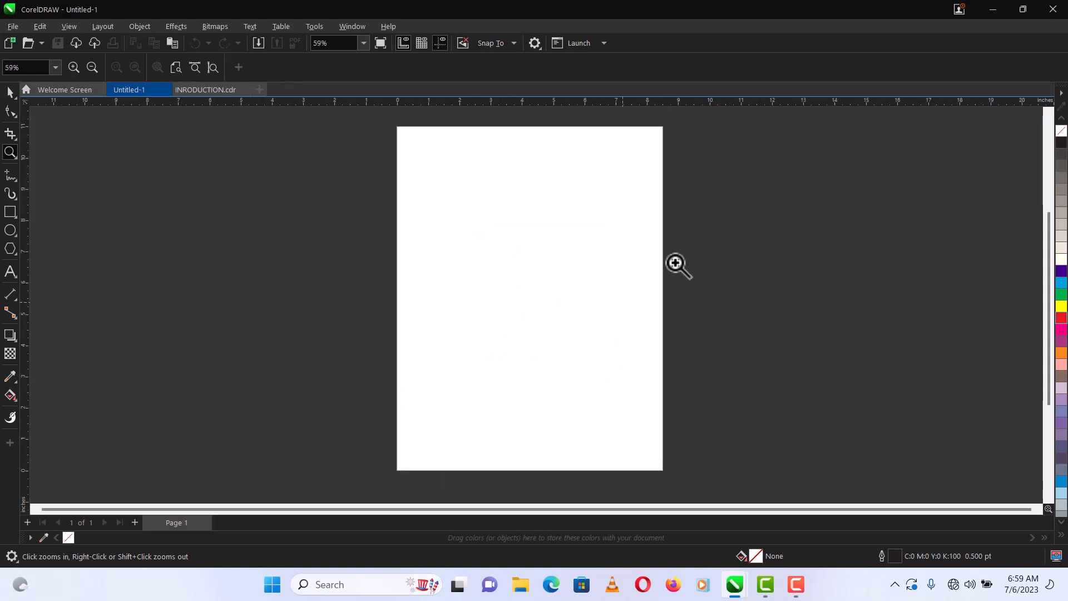
Relaunch CorelDRAW without signing in and create a new portrait 8.5 × 11 inch CMYK document at 300 dpi
left_click(993, 9)
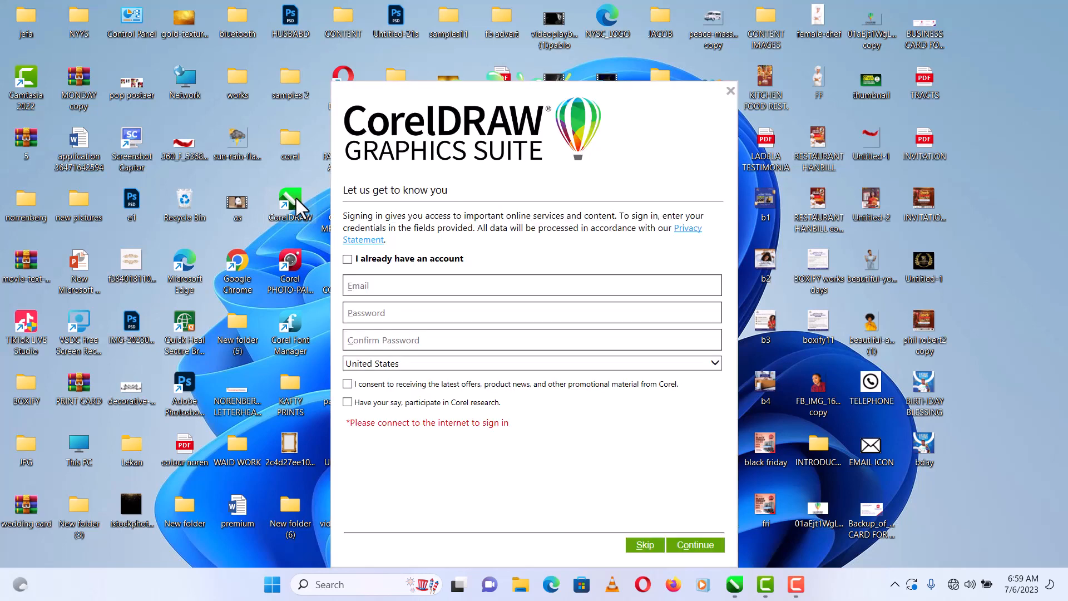
left_click(648, 546)
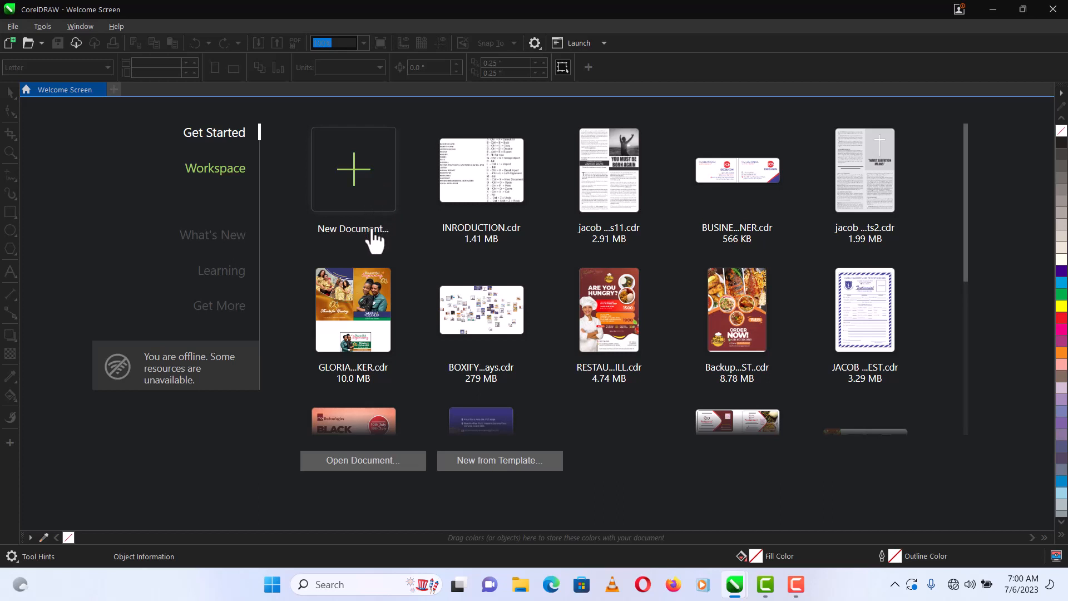
left_click(369, 179)
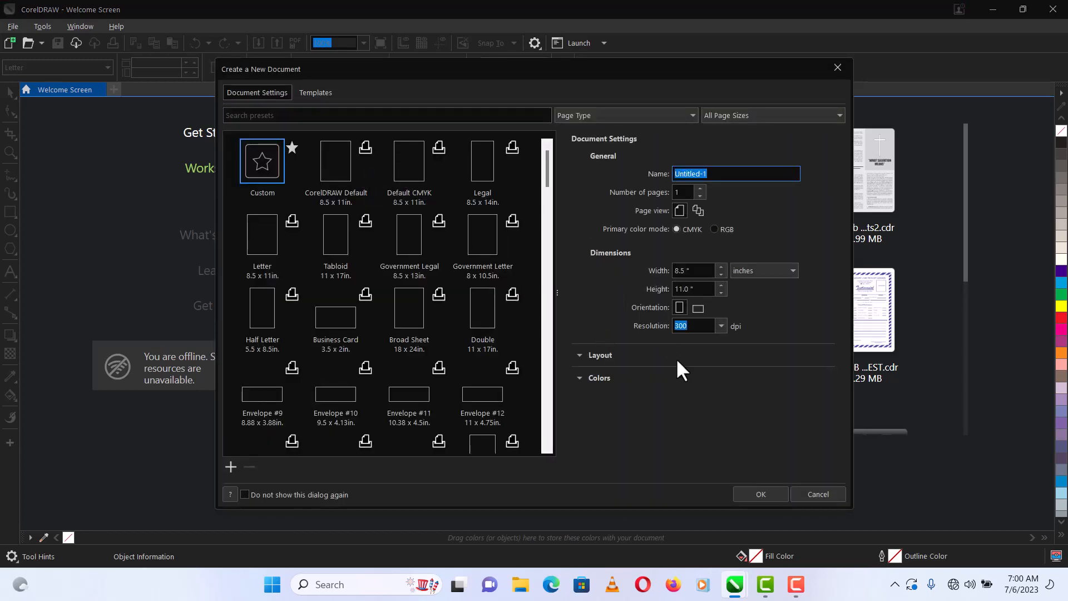
left_click(752, 499)
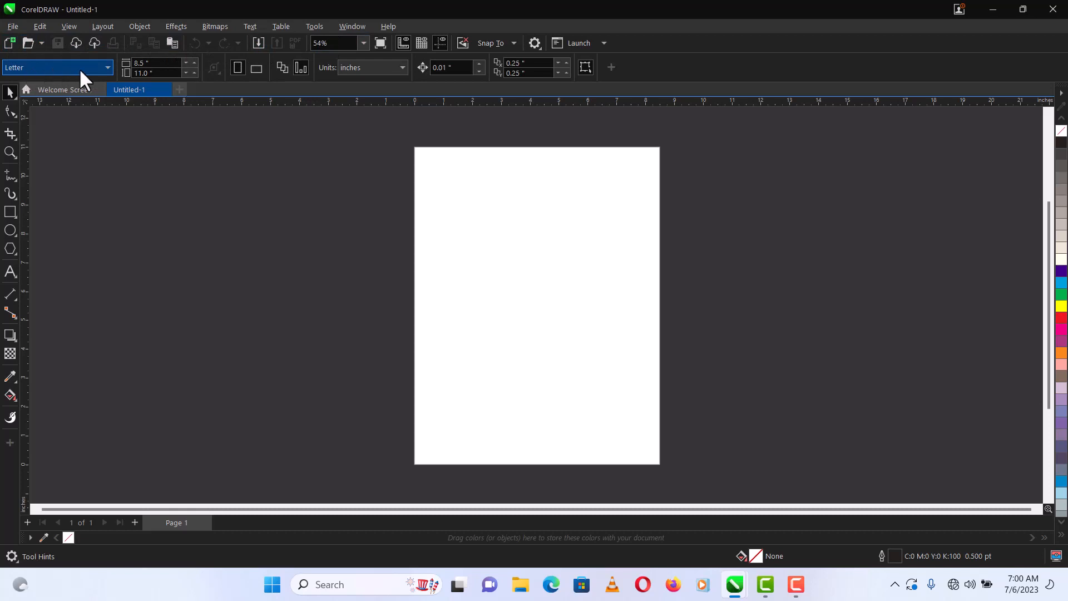
View the Open Drawing dialog and dismiss it without opening a file
left_click(13, 26)
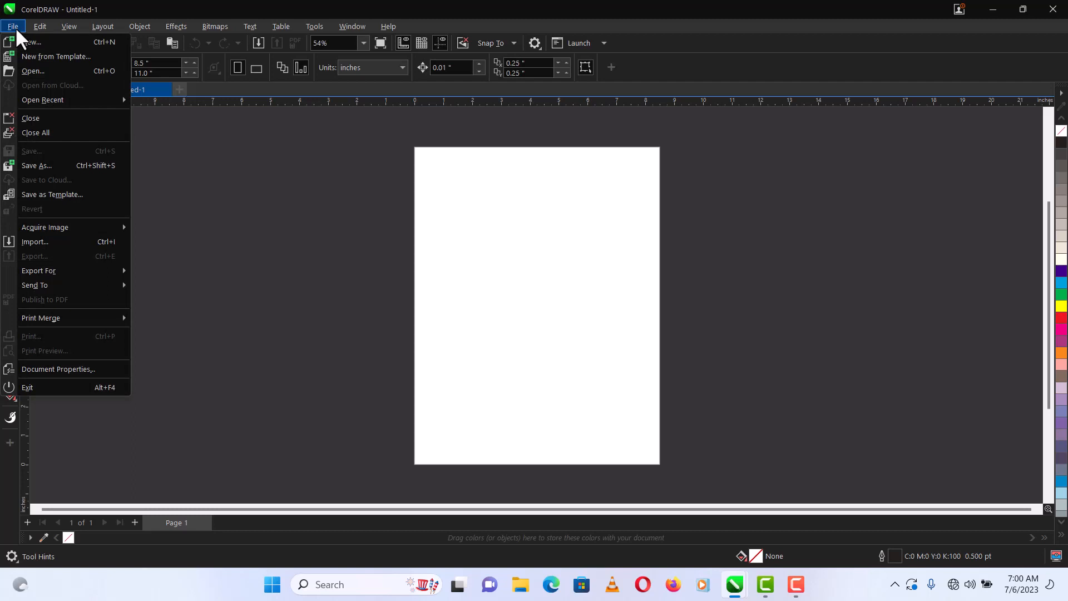
left_click(31, 71)
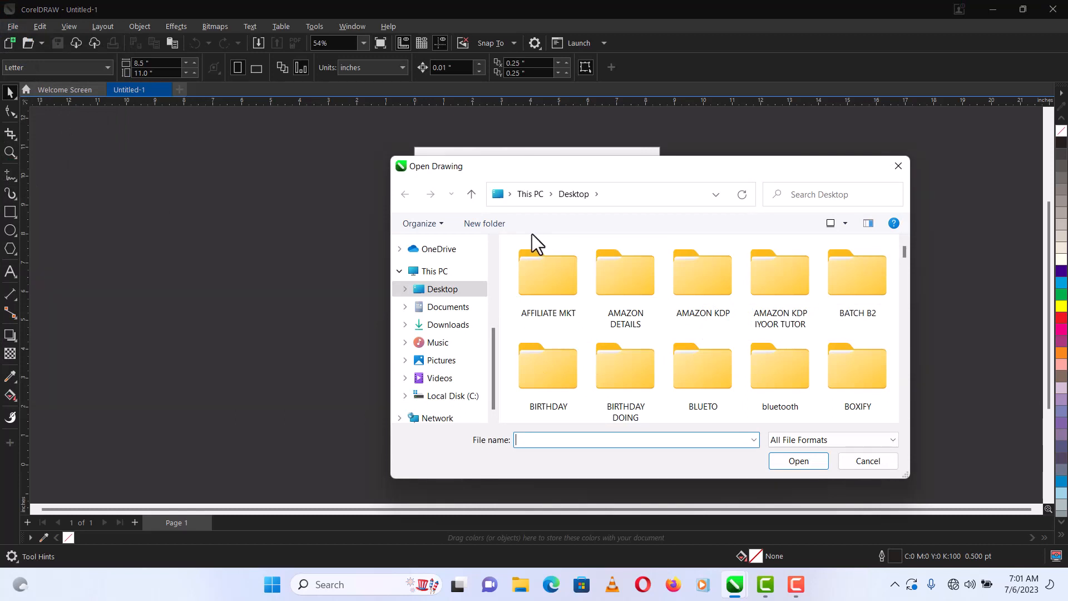
key("Escape")
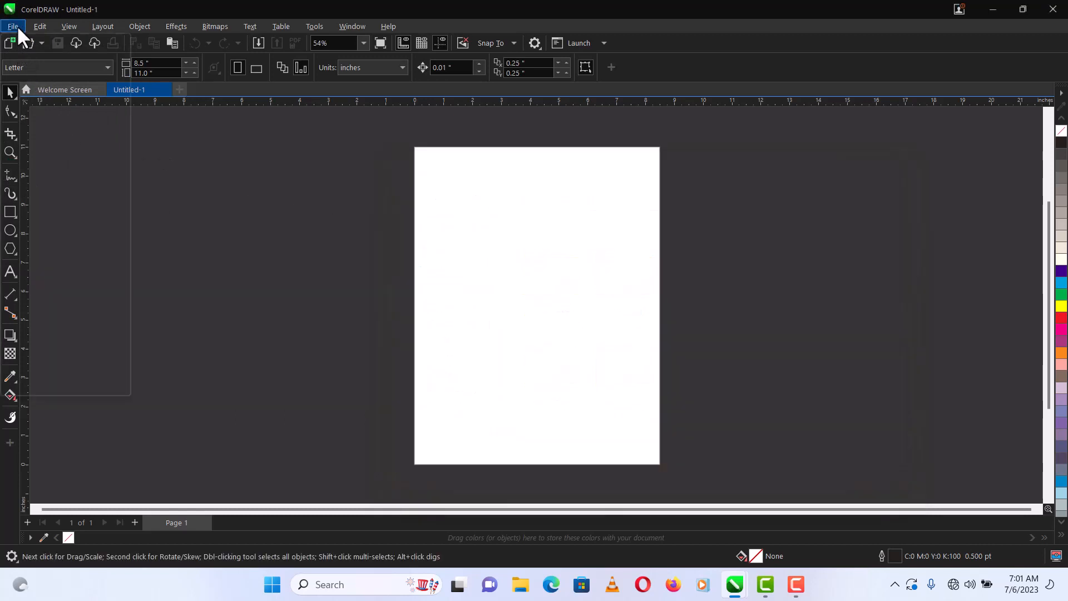
View the save options for a CDR drawing under a new name and leave without saving
left_click(16, 25)
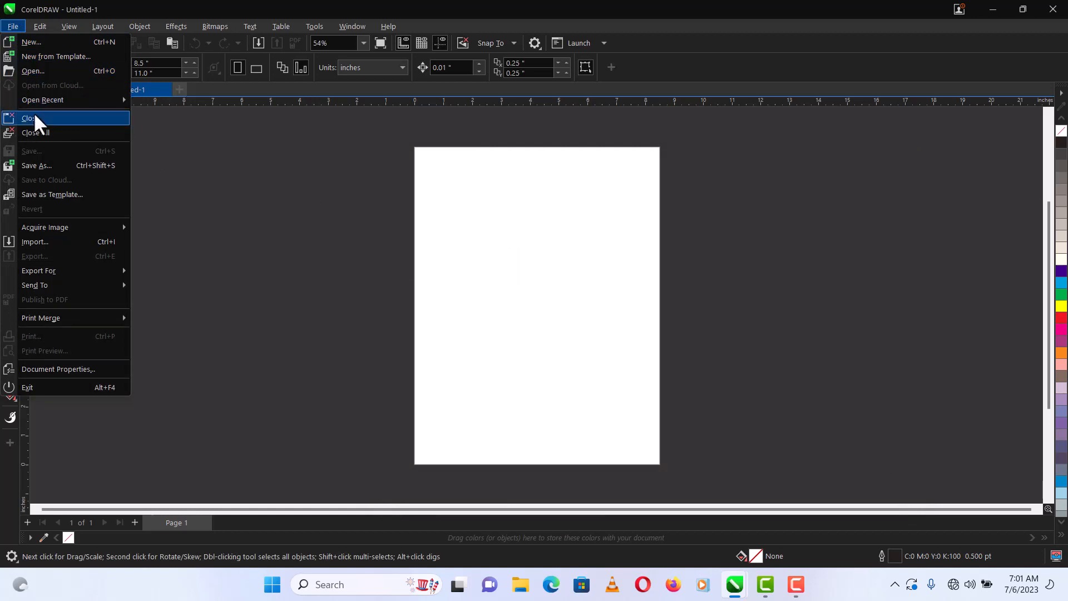
mouse_move(42, 100)
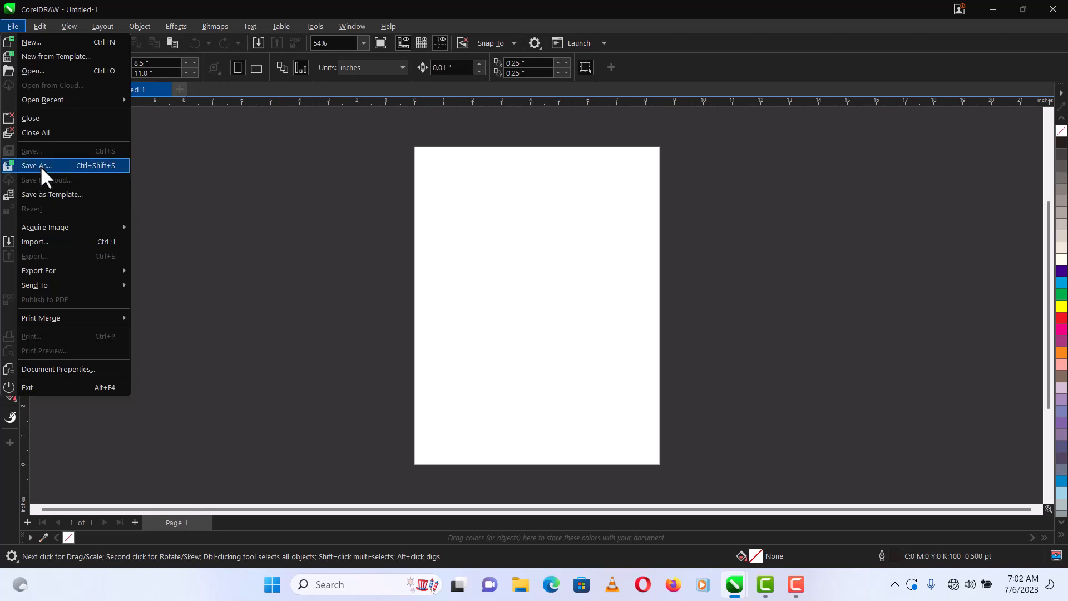
left_click(40, 165)
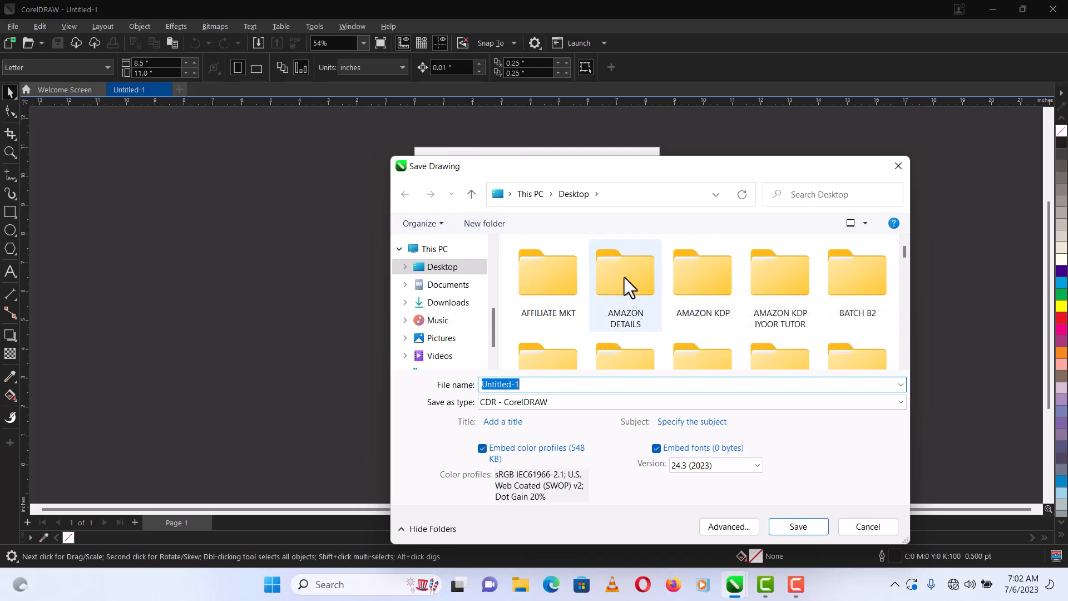
left_click(864, 526)
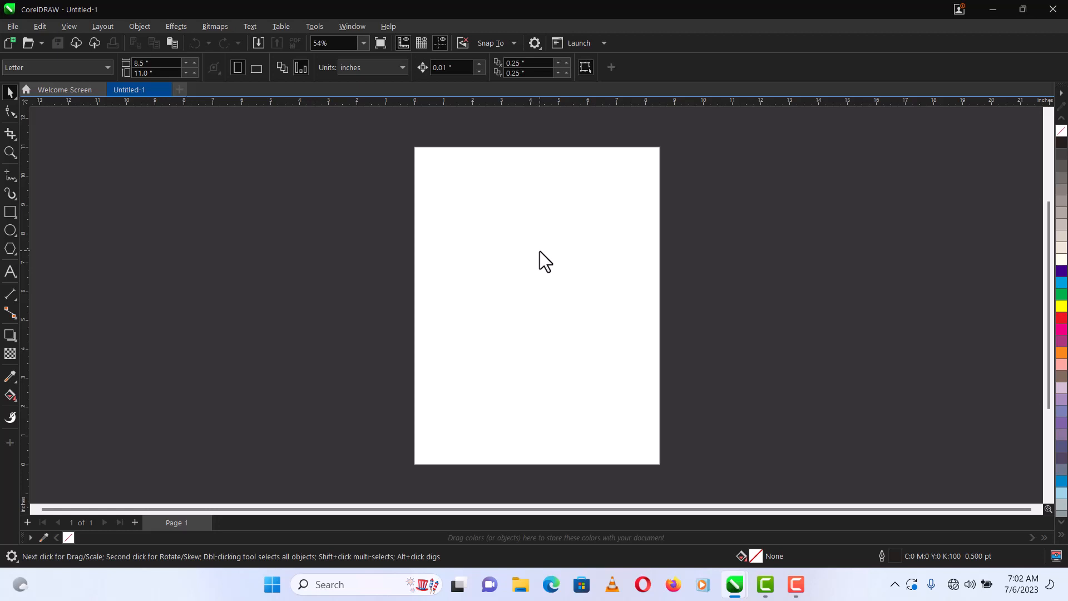
Import the framed-portrait POP passing out parade image from the BATCH B2 folder at 5 × 5 inches, near the page's upper-left corner
left_click(12, 27)
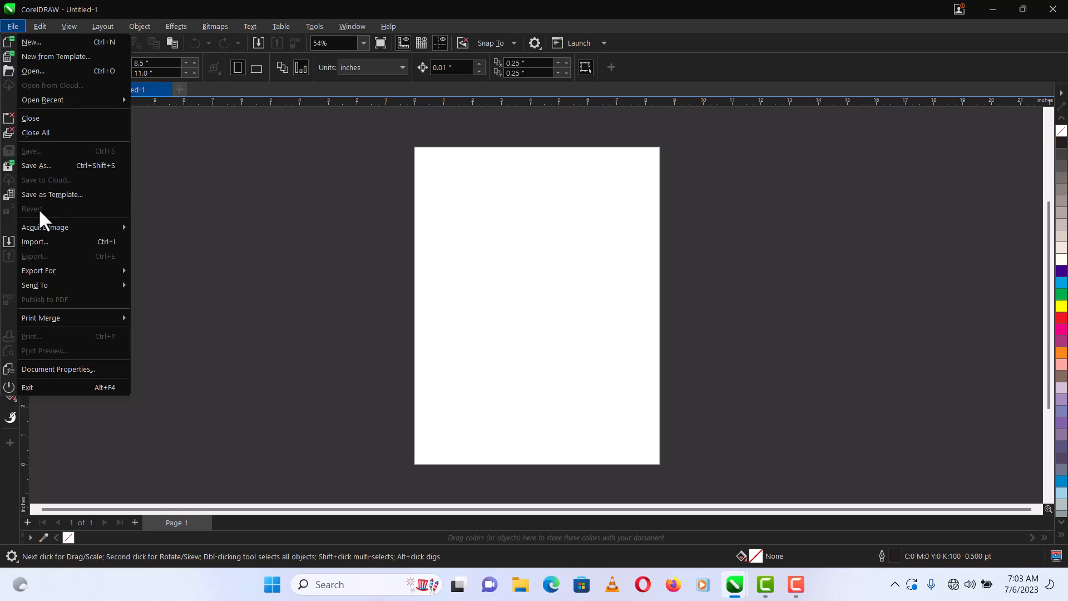
mouse_move(43, 232)
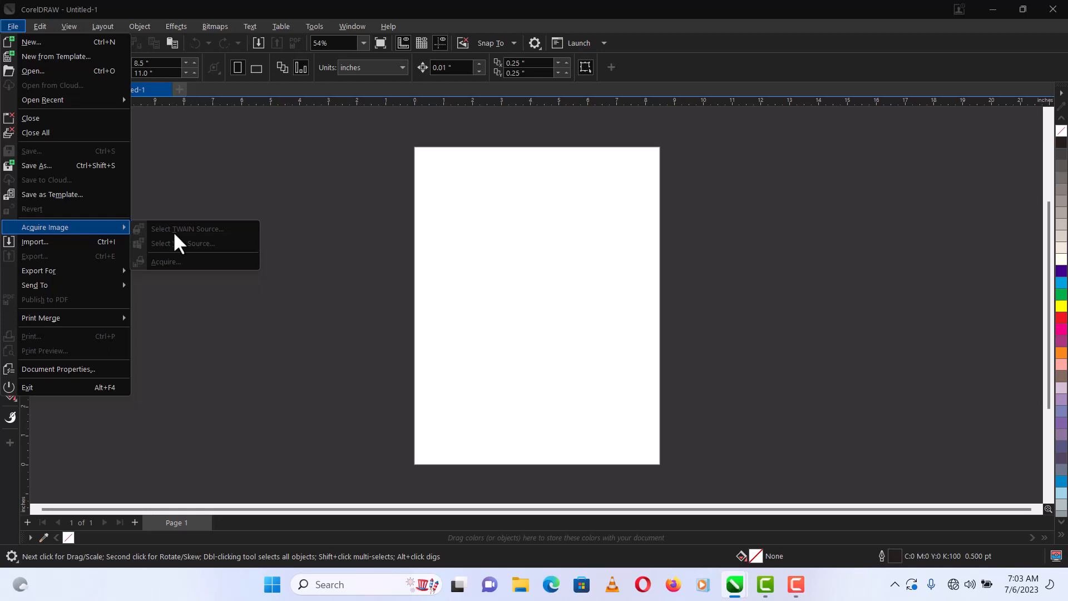
left_click(105, 242)
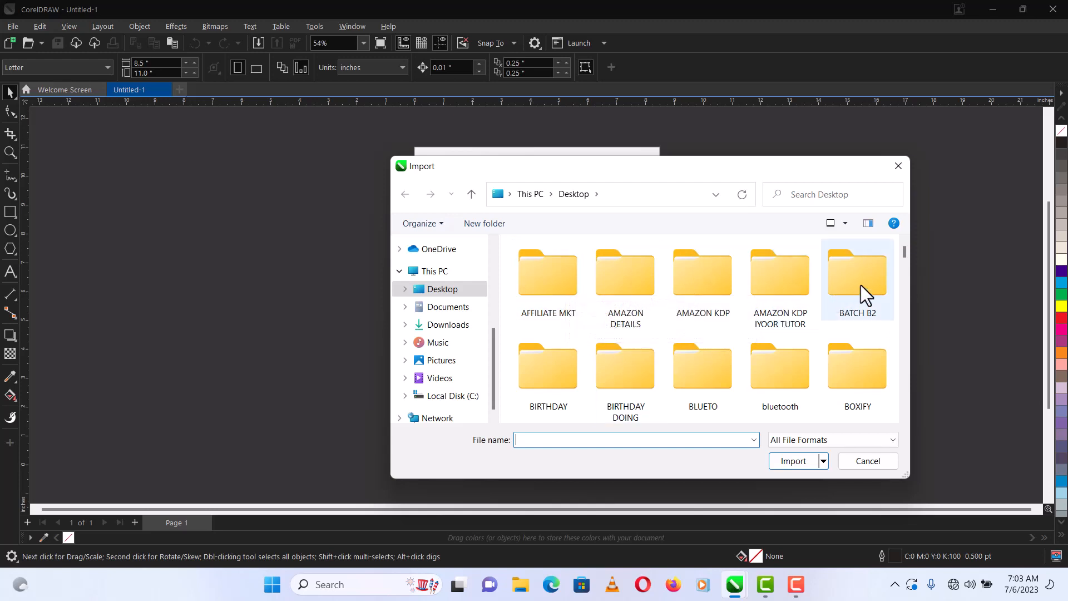
scroll(860, 285, "down", 10)
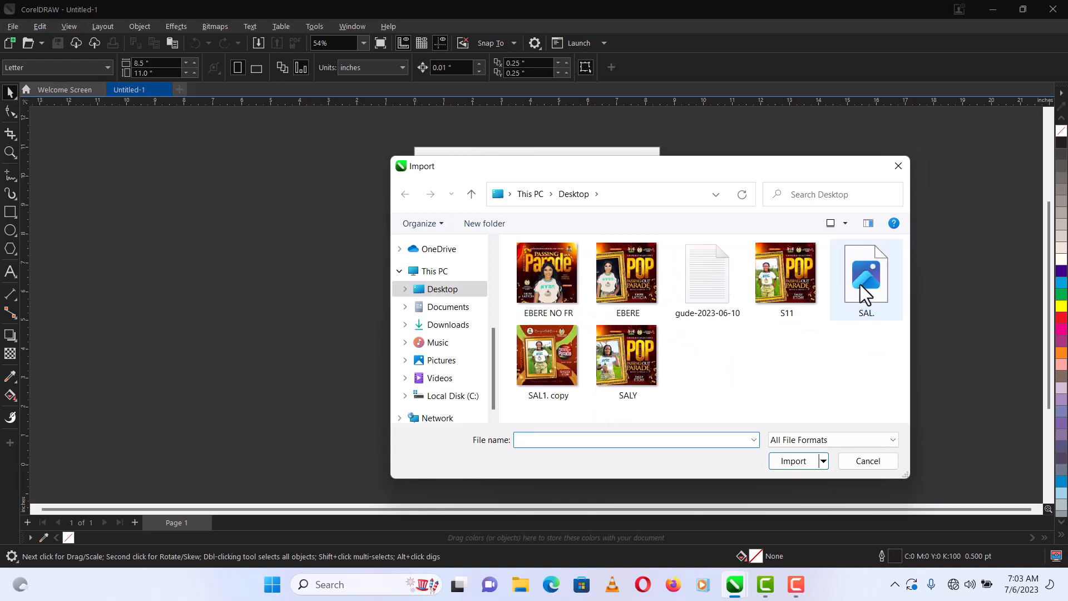
left_click(629, 276)
left_click(789, 462)
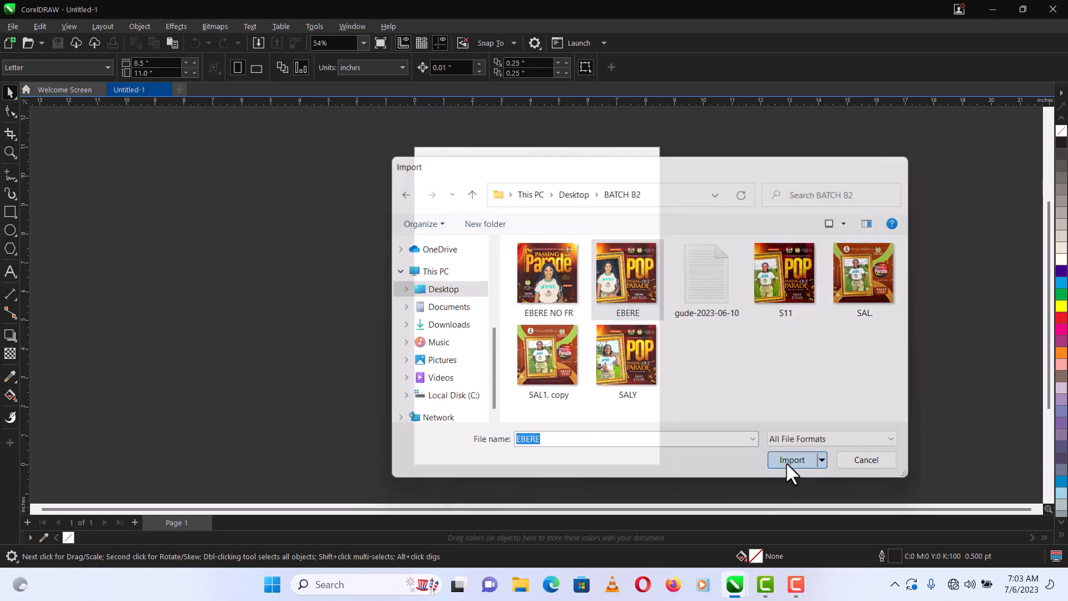
left_click(402, 170)
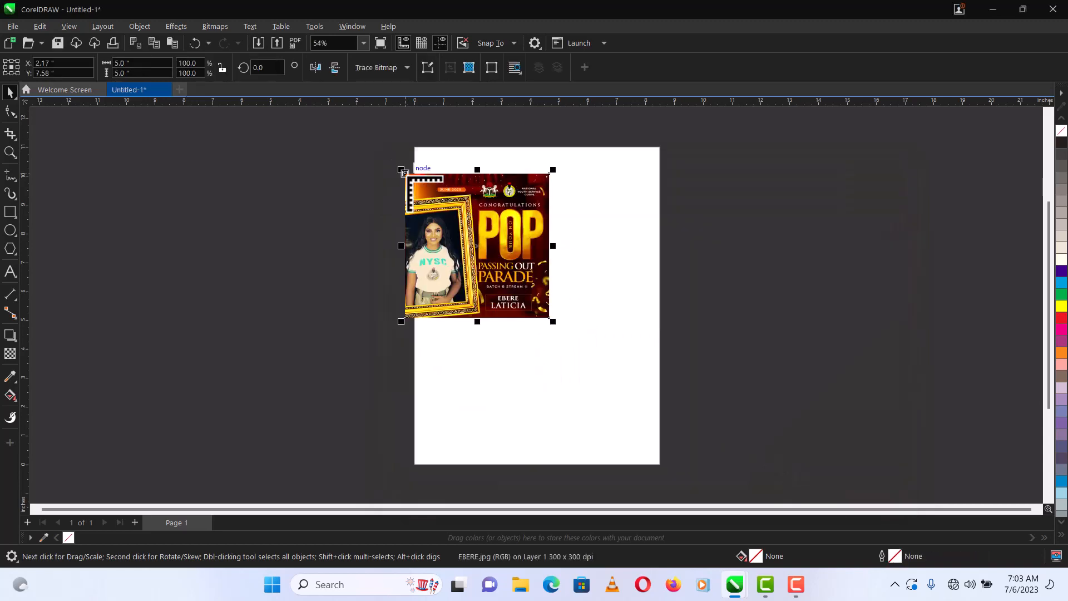
Enlarge the imported parade image to about 8.14 inches square, and delete it from the page
left_click_drag(555, 323, 672, 403)
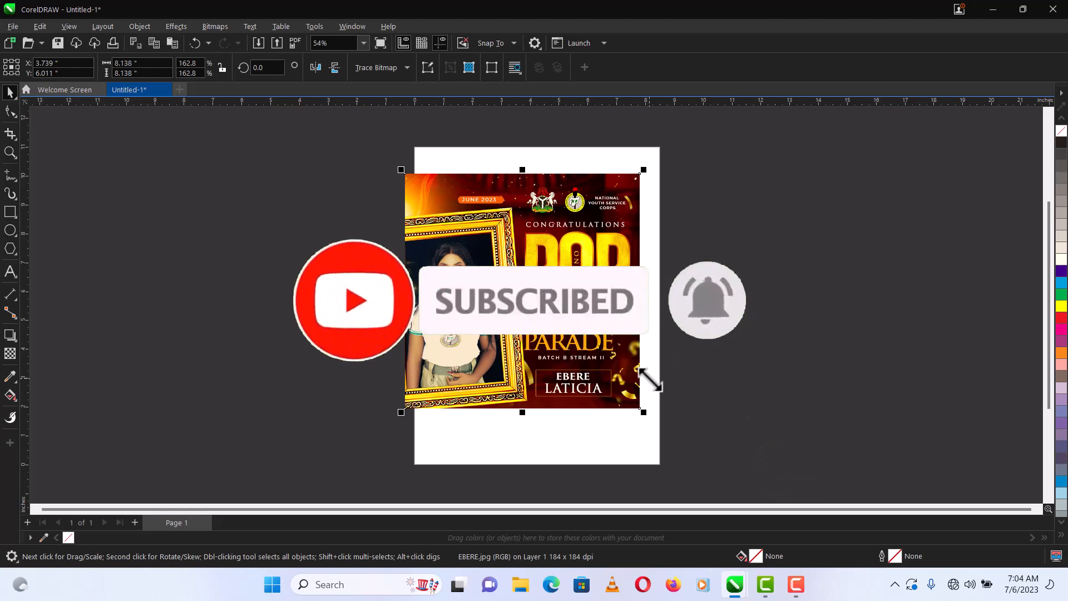
key("Delete")
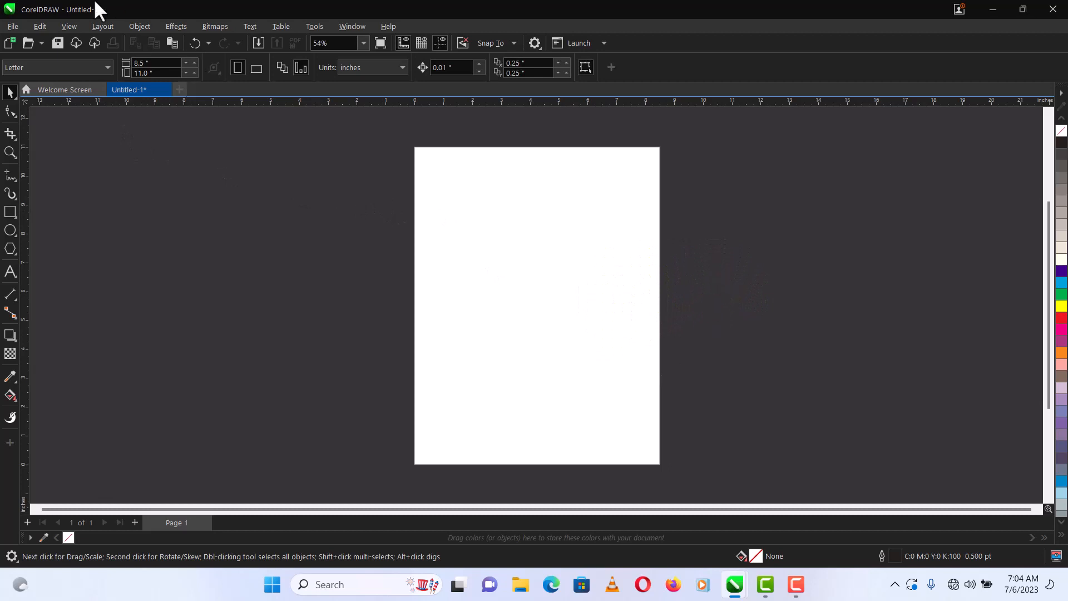
left_click(14, 26)
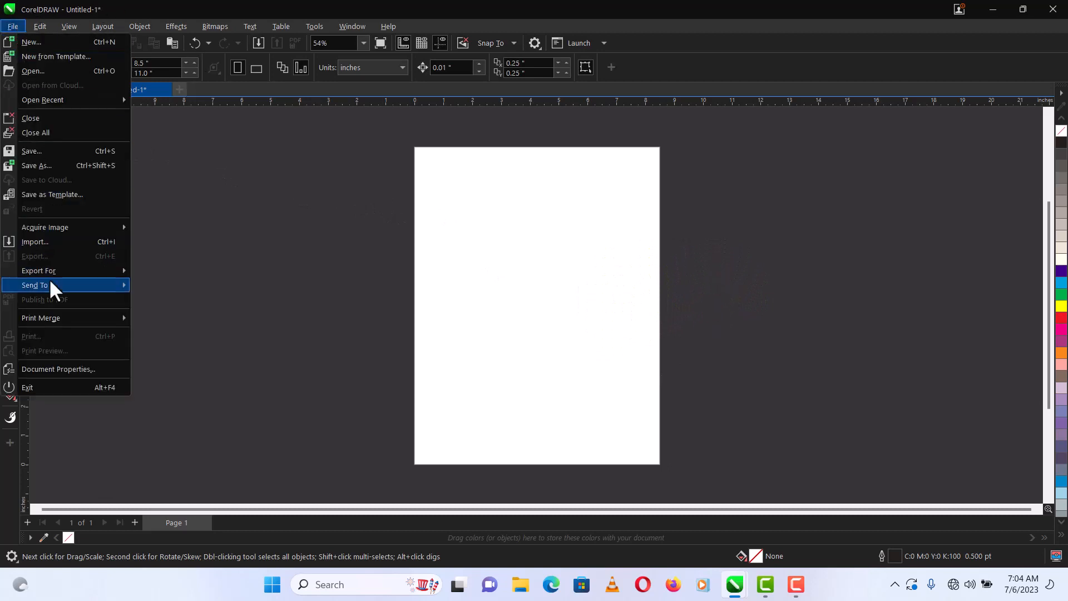
mouse_move(52, 270)
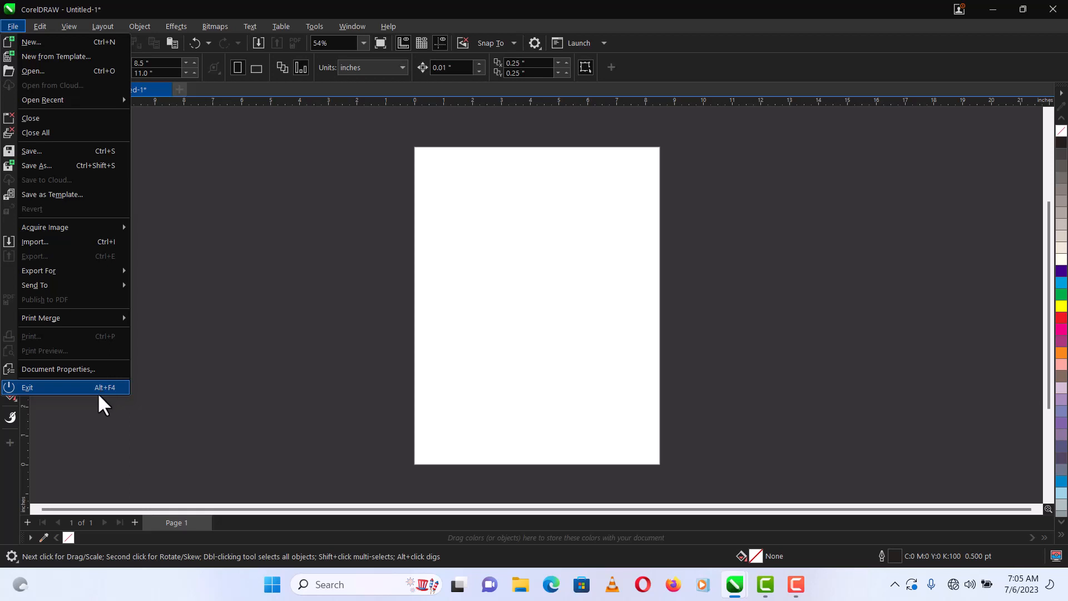
left_click(191, 327)
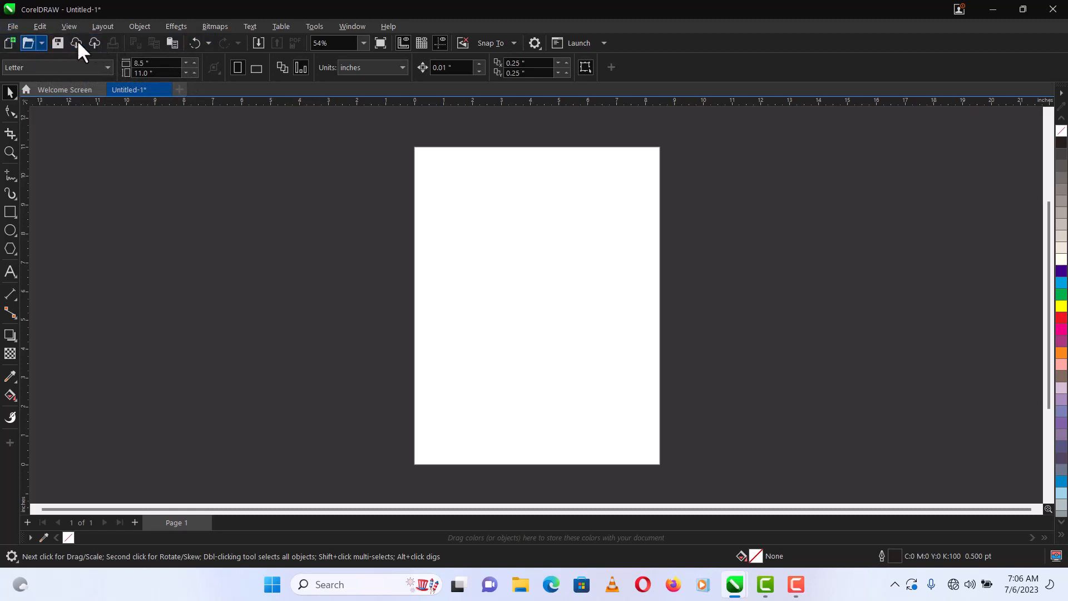
left_click(14, 26)
left_click(14, 26)
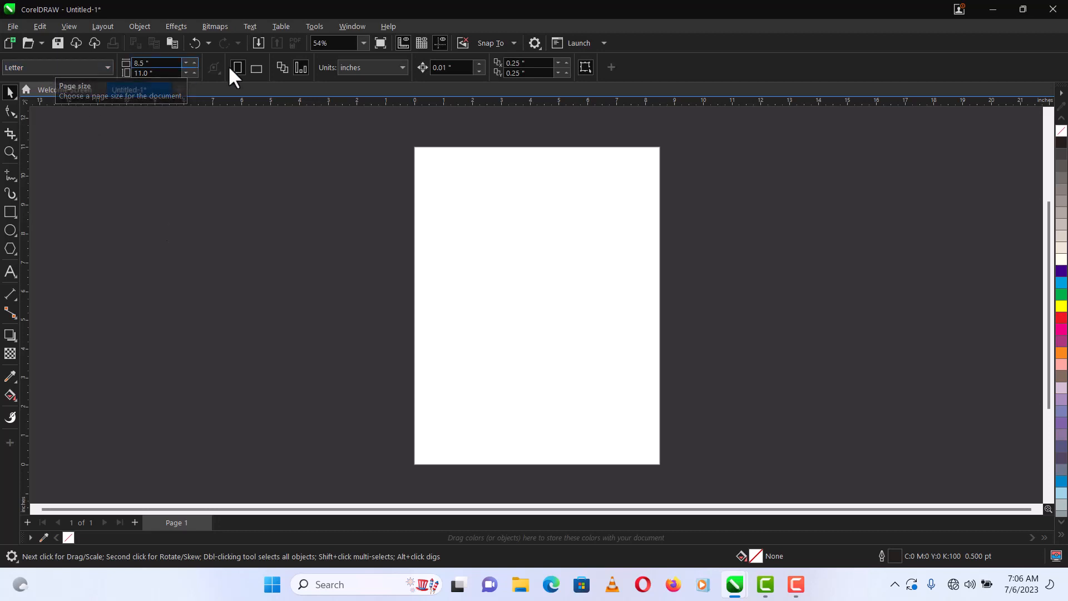
Review the preset page sizes available for the document, keeping Letter
left_click(99, 71)
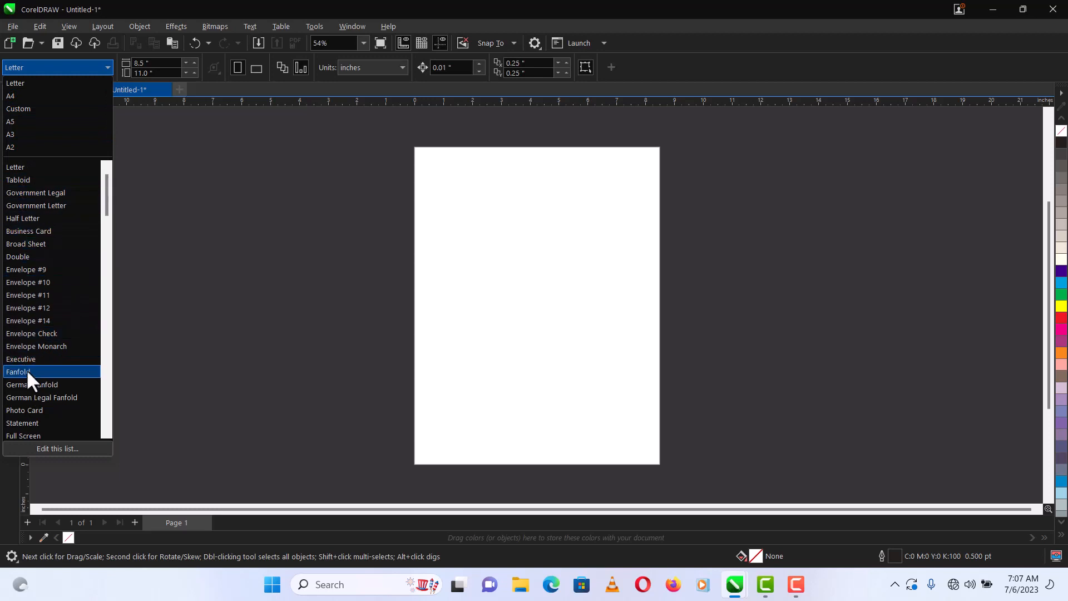
left_click(208, 268)
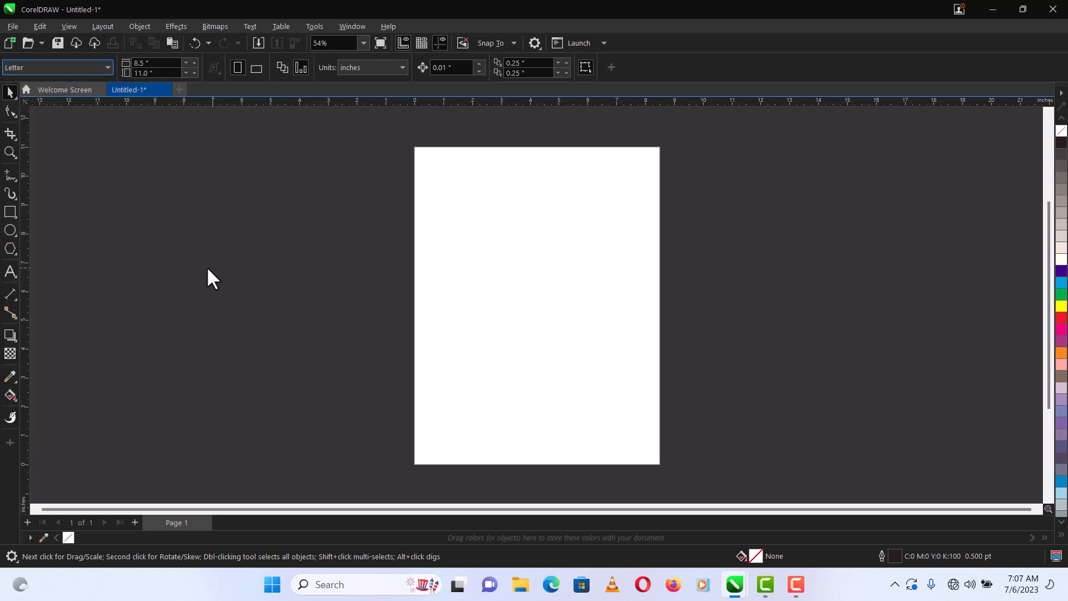
Draw a rectangle about 7.5 × 6.2 inches on the upper part of the page
left_click(9, 211)
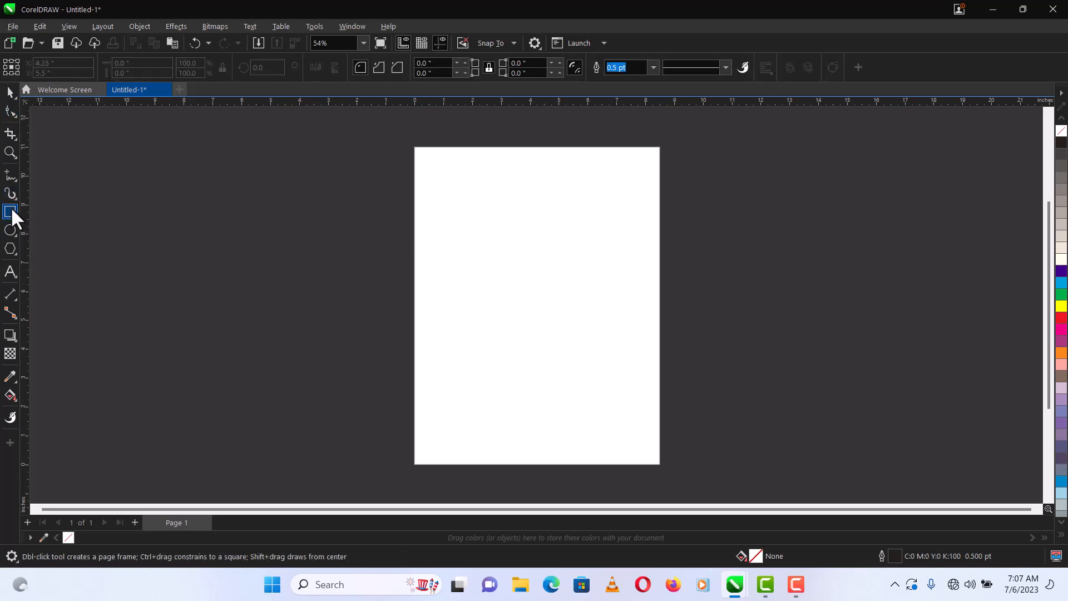
left_click_drag(429, 178, 644, 357)
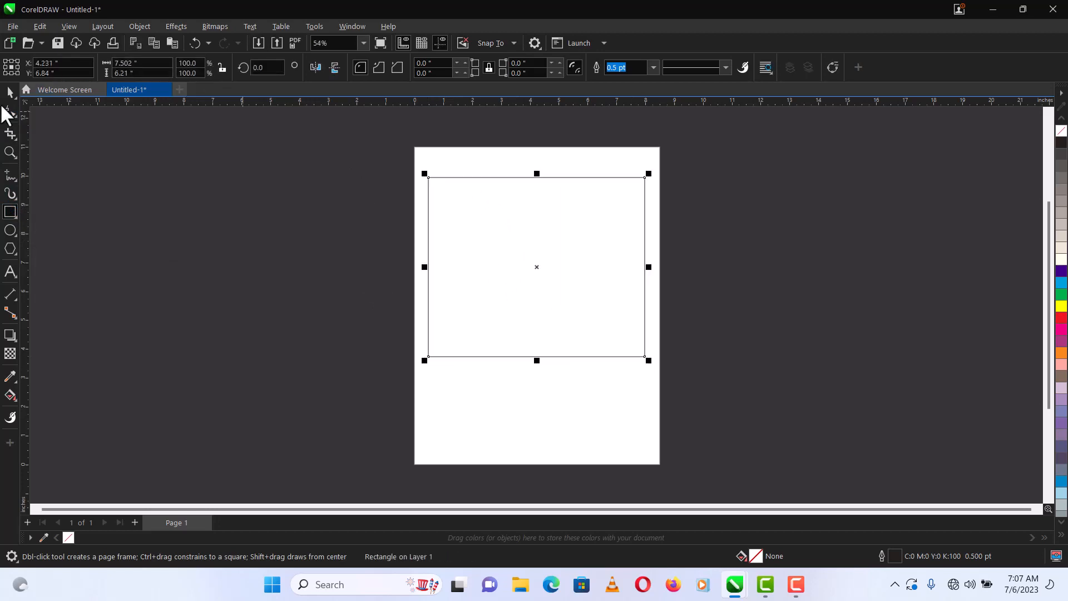
left_click(10, 94)
left_click(262, 162)
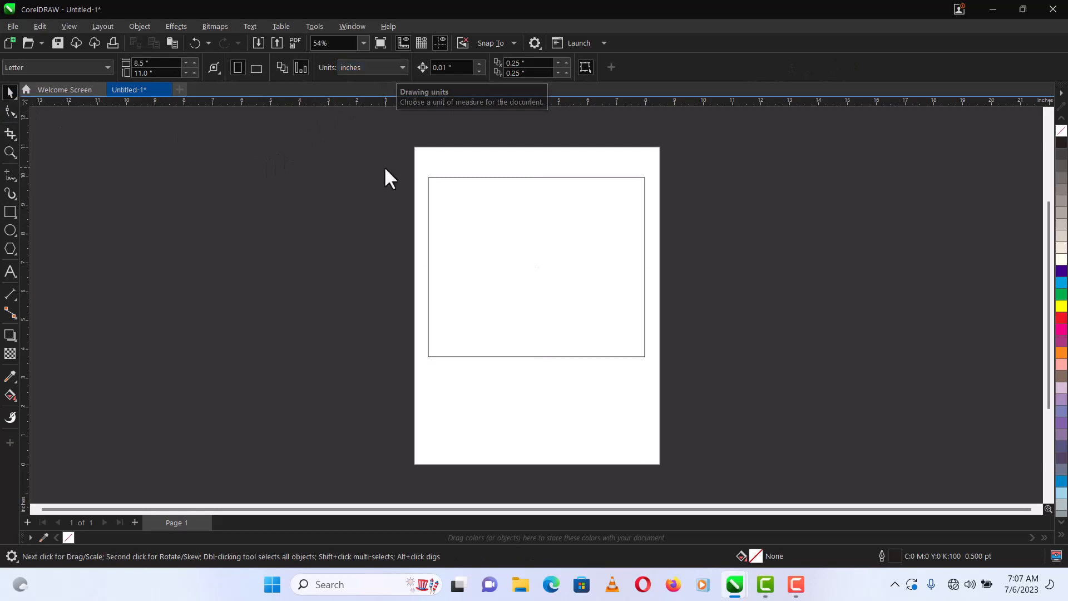
Review the drawing units available for the document, keeping inches
left_click(398, 66)
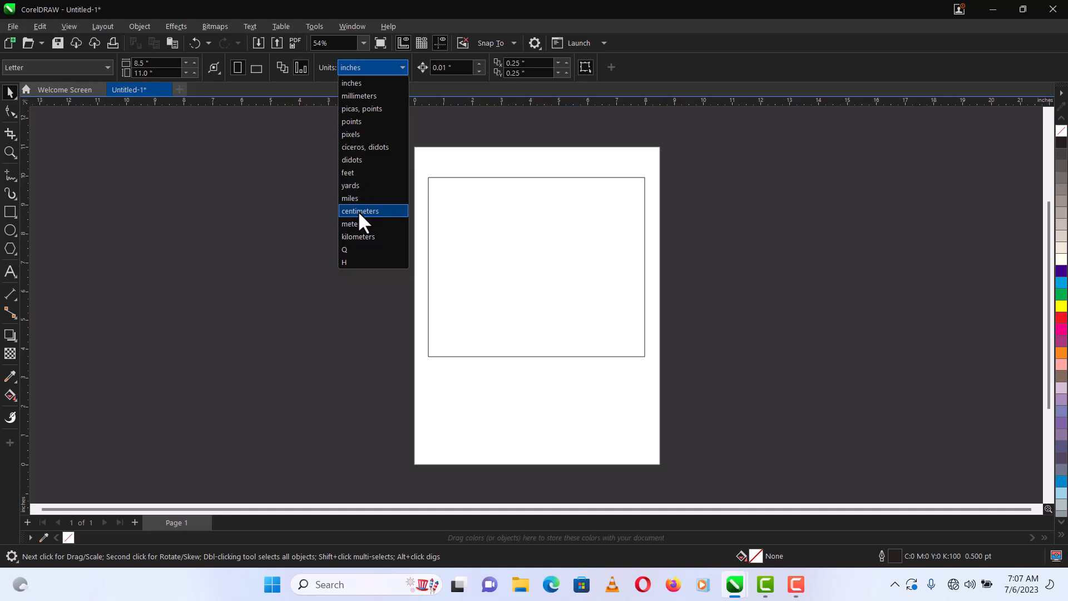
left_click(491, 209)
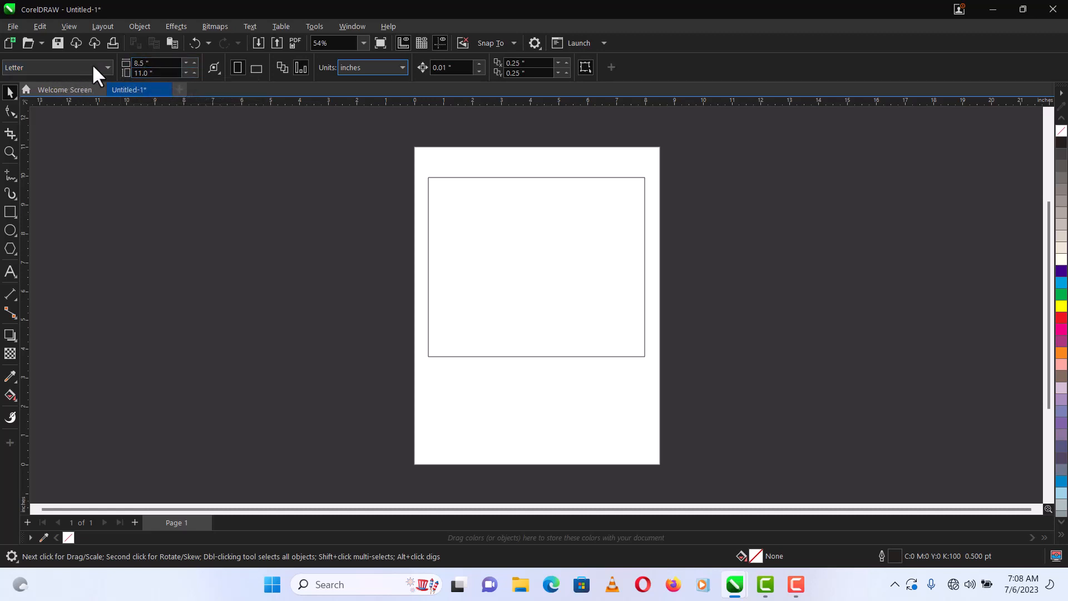
Try a custom page size of 7.5 × 12 inches, and undo the page size change
left_click_drag(165, 63, 131, 64)
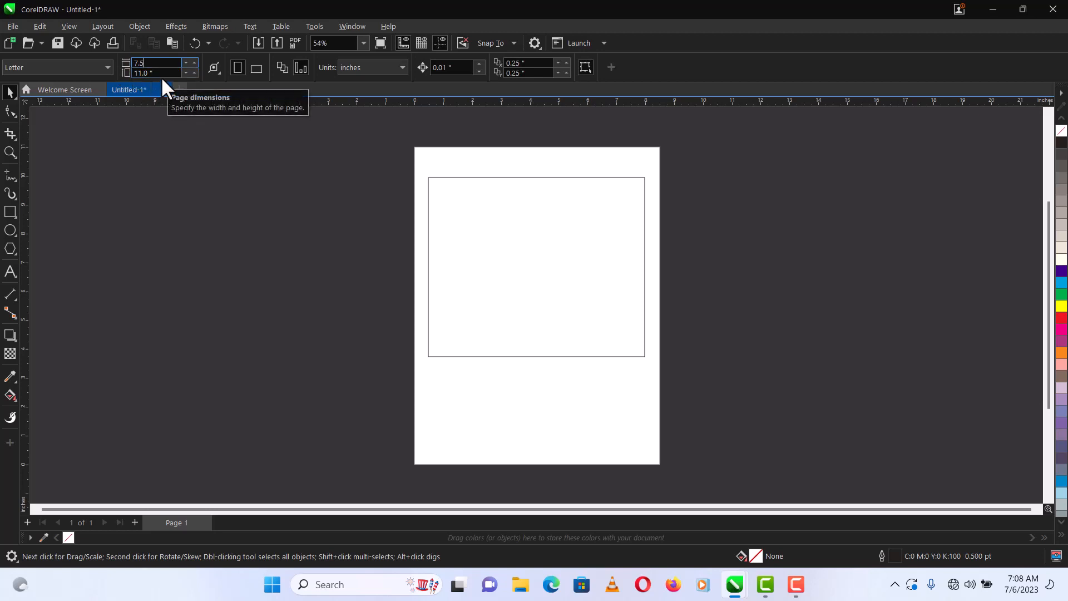
key("Tab")
type("12")
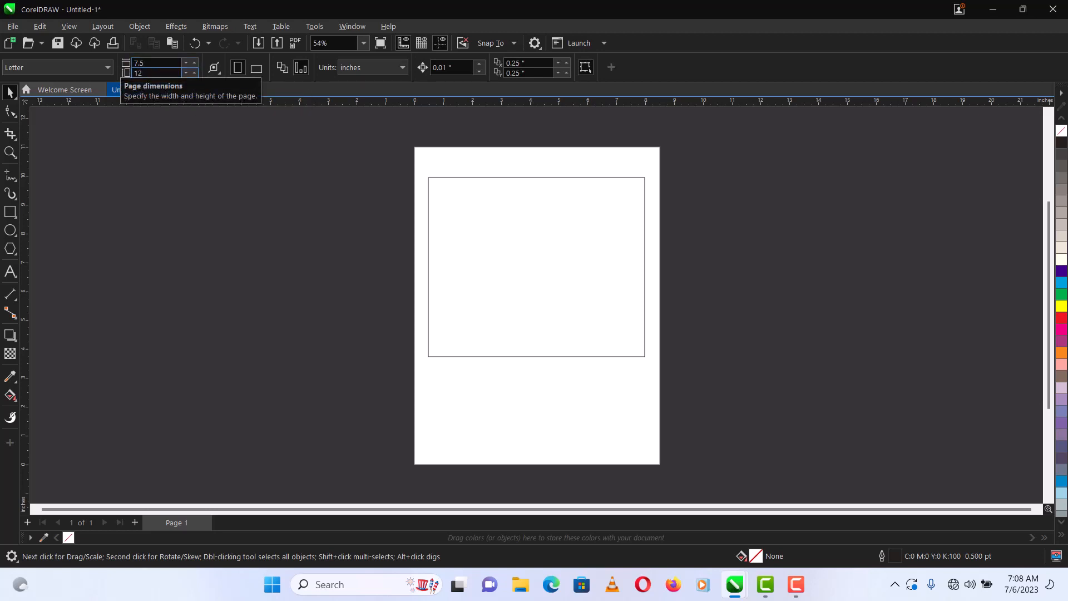
key("Return")
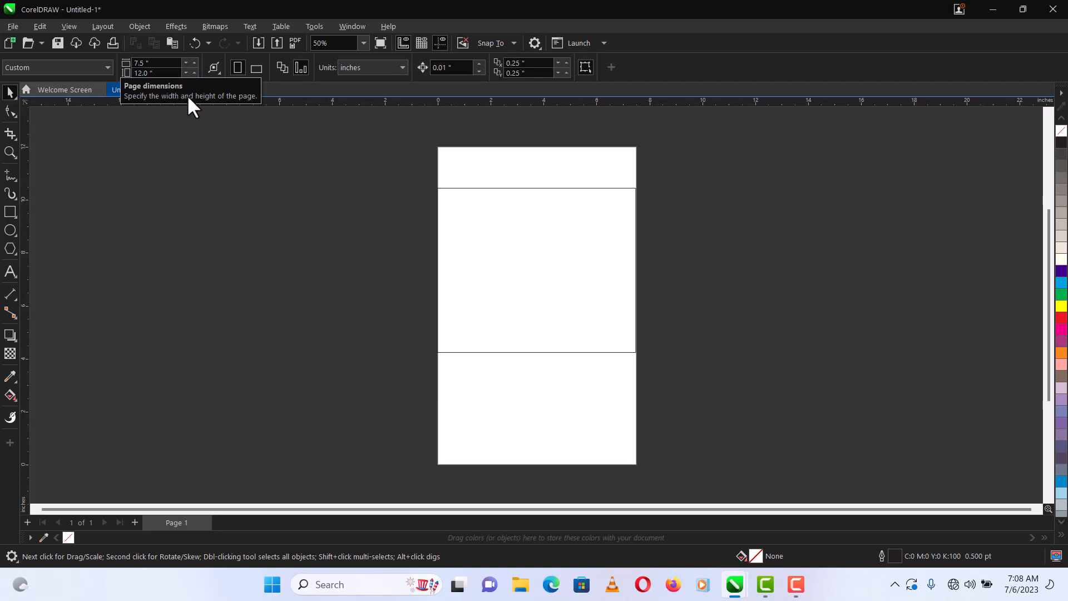
left_click(567, 226)
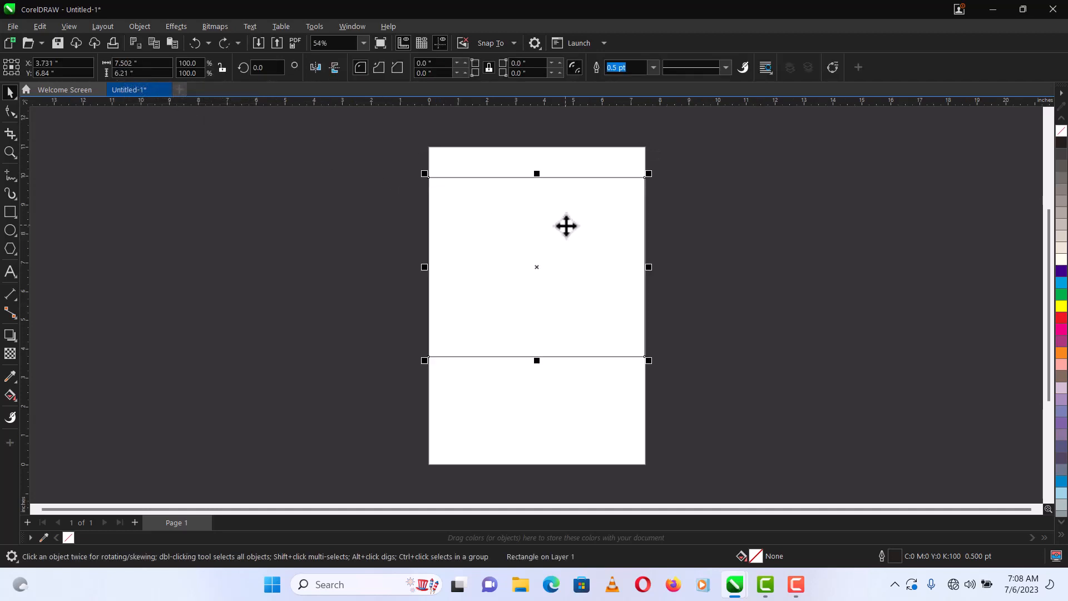
left_click(286, 220)
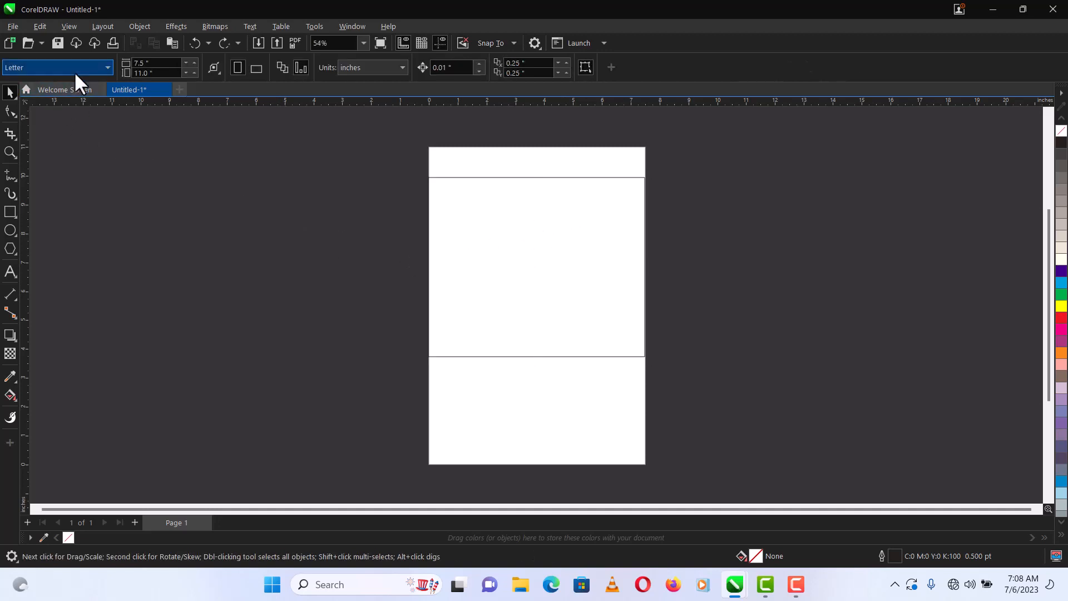
key("ctrl+z")
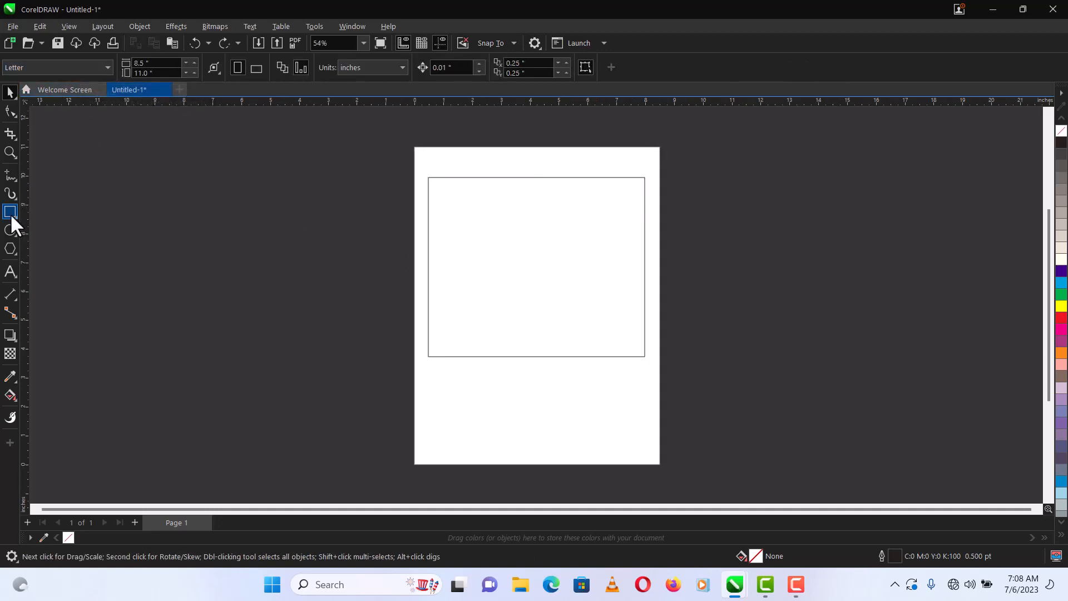
Resize the rectangle on the page to 7 inches wide and 8.5 inches high
left_click(499, 209)
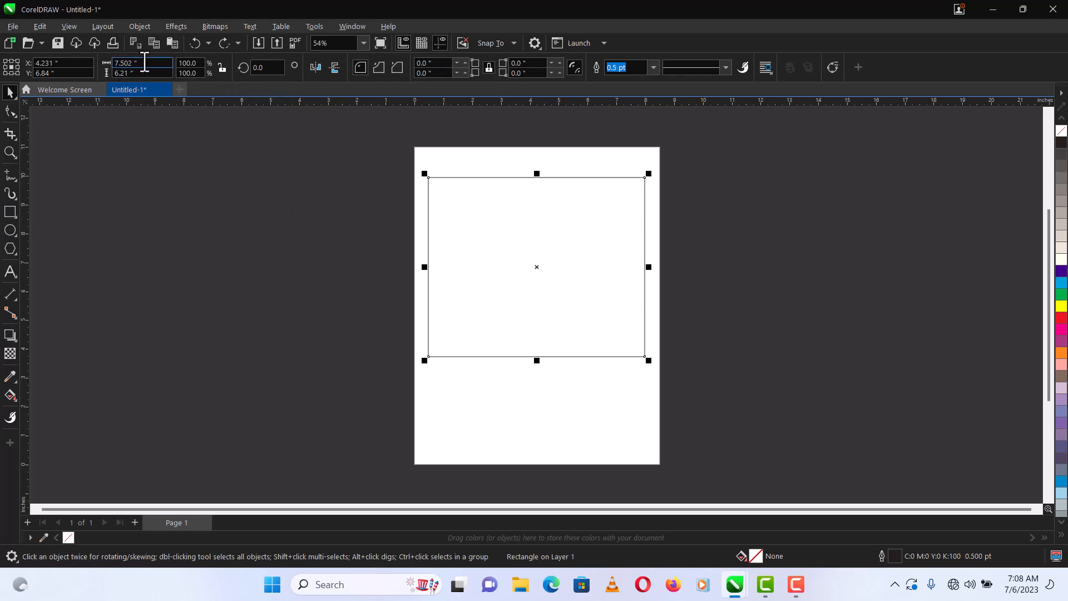
left_click_drag(147, 62, 48, 63)
type("7")
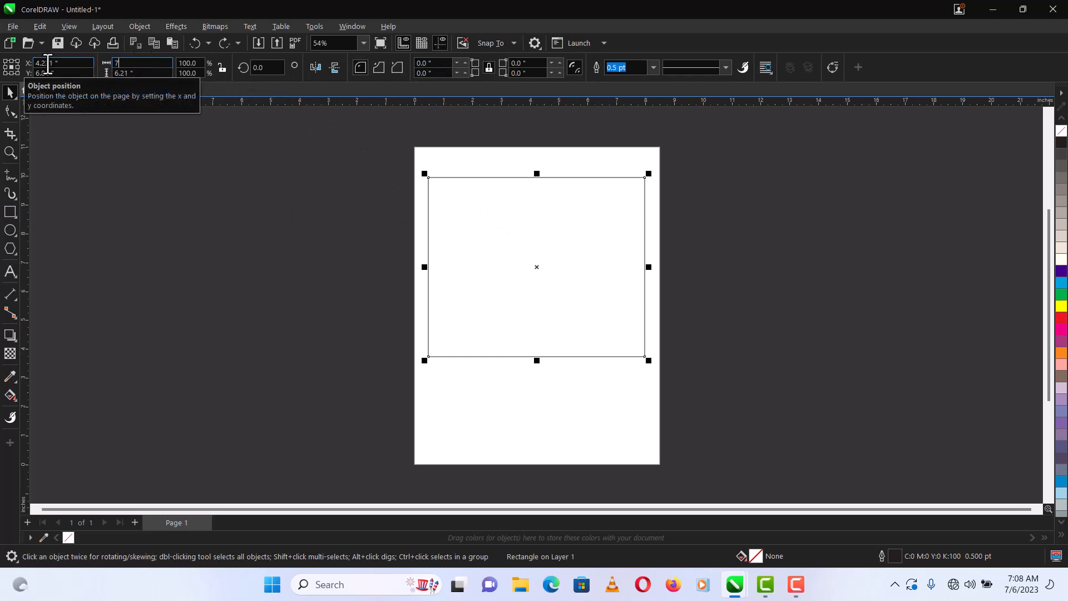
key("Tab")
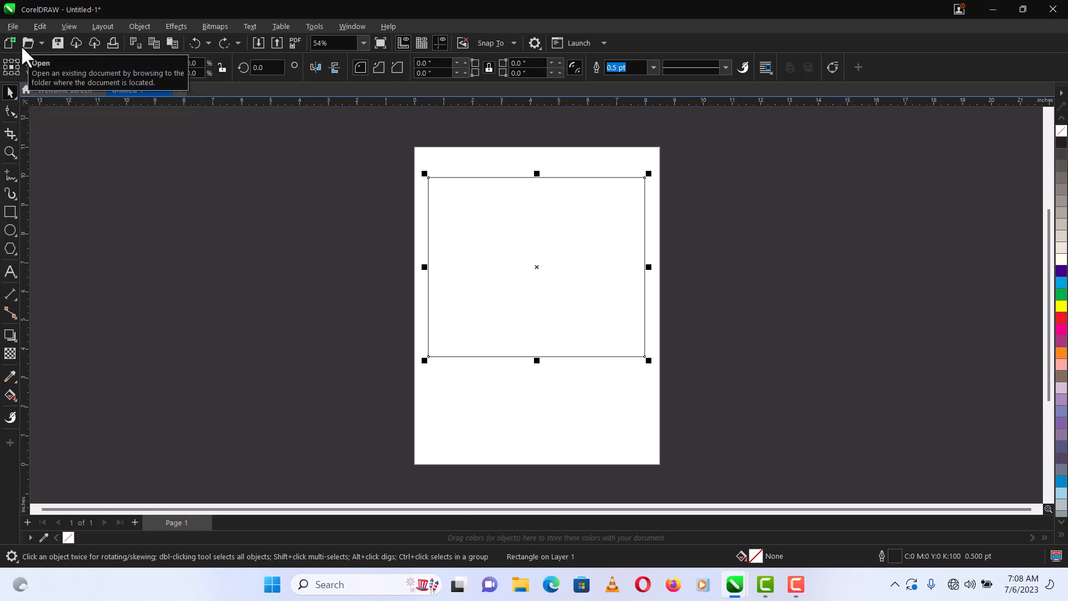
type("8")
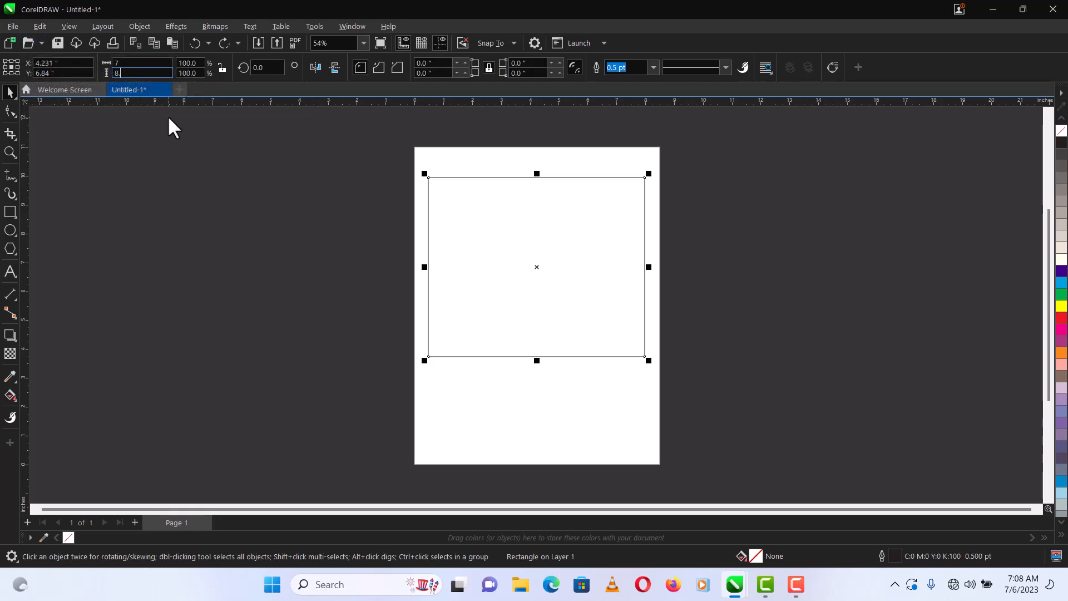
type(".5")
key("Return")
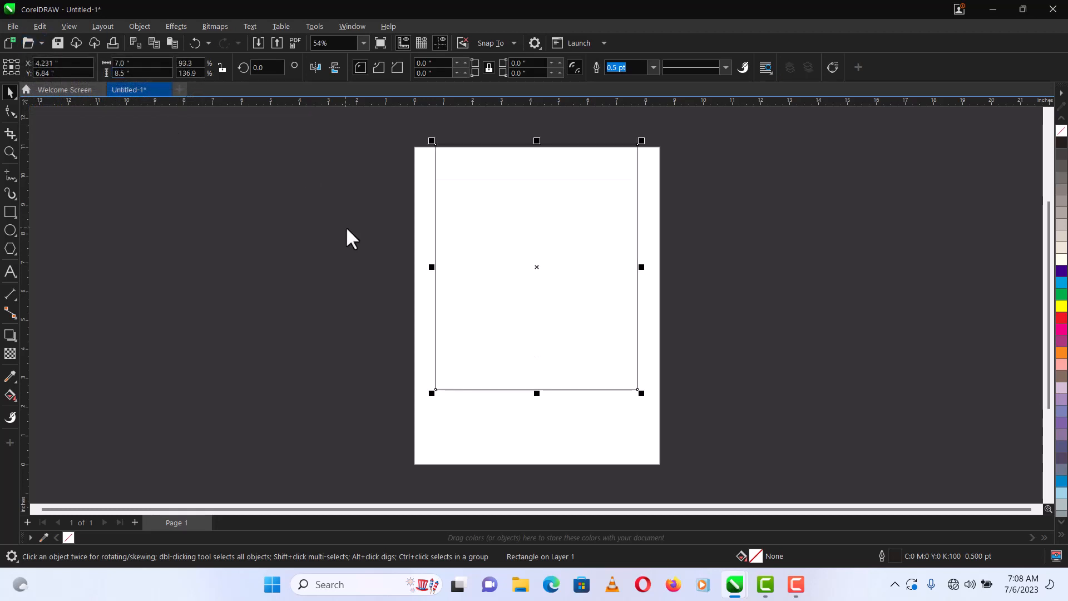
Move the resized rectangle down so it sits fully inside the page, and delete it
left_click_drag(568, 207, 569, 256)
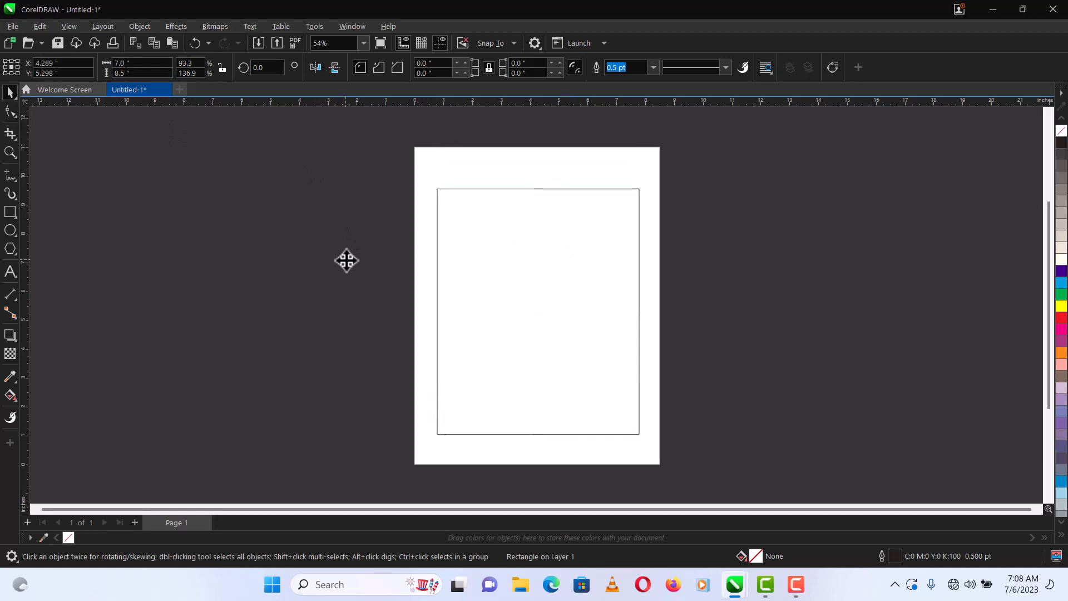
left_click(546, 286)
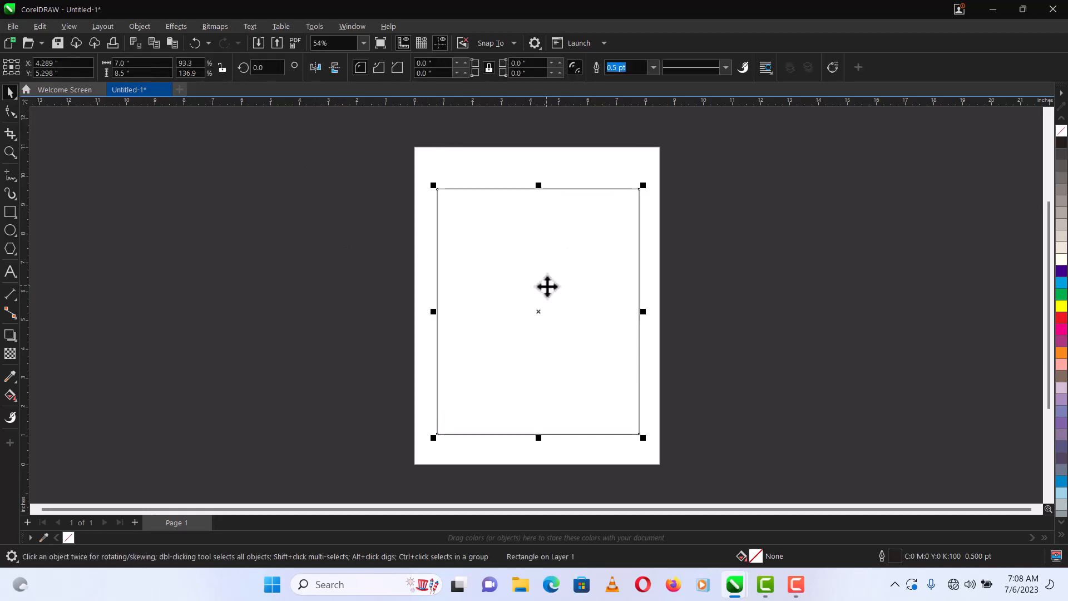
left_click(184, 219)
left_click(502, 310)
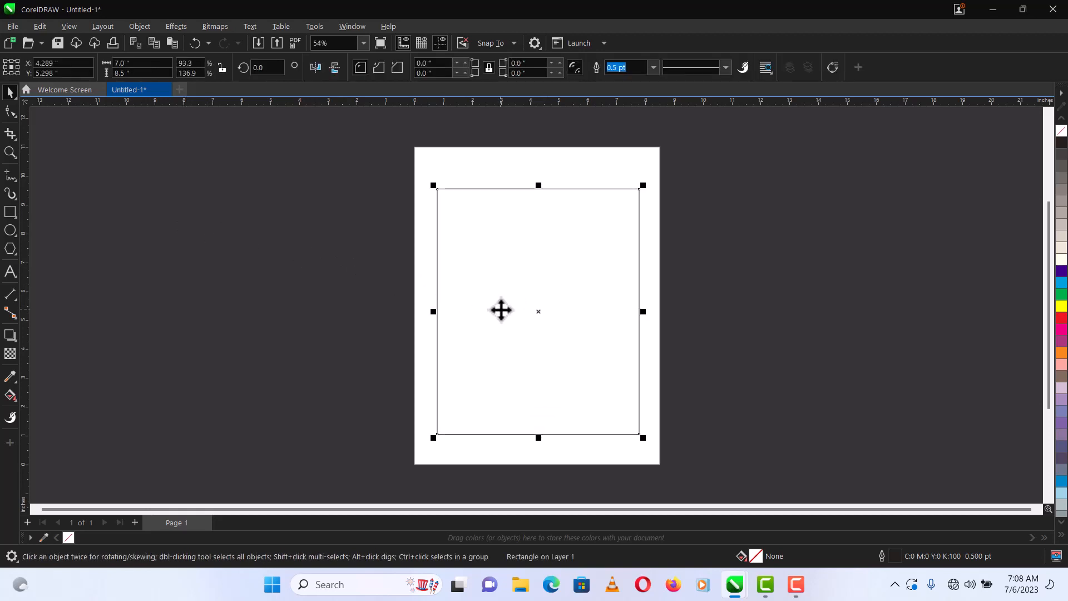
key("Delete")
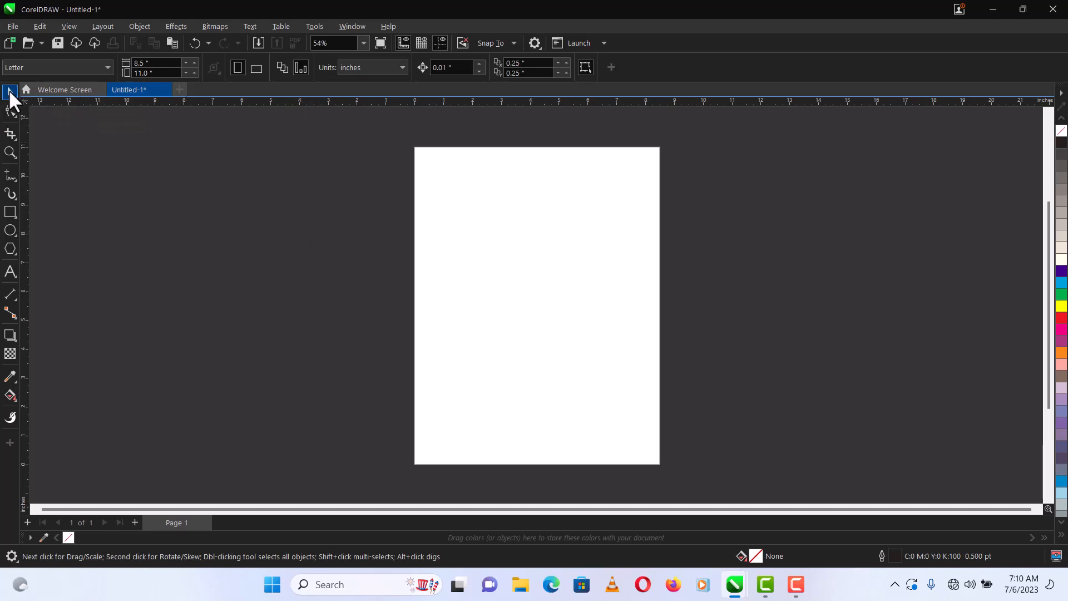
Zoom in on the upper half of the page, and fit the view to the page height
left_click(10, 152)
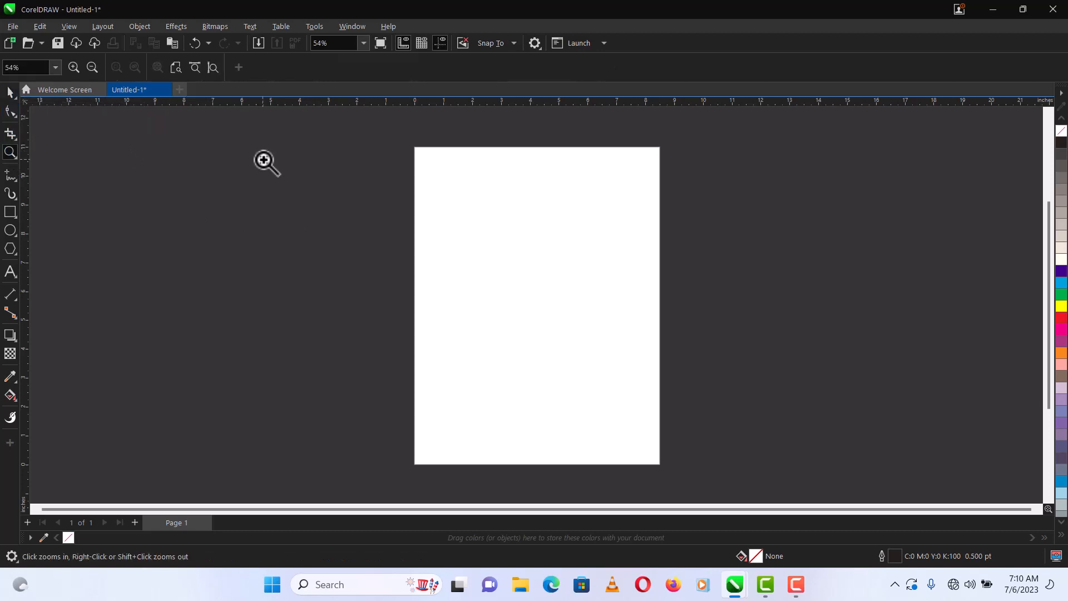
left_click_drag(409, 140, 673, 318)
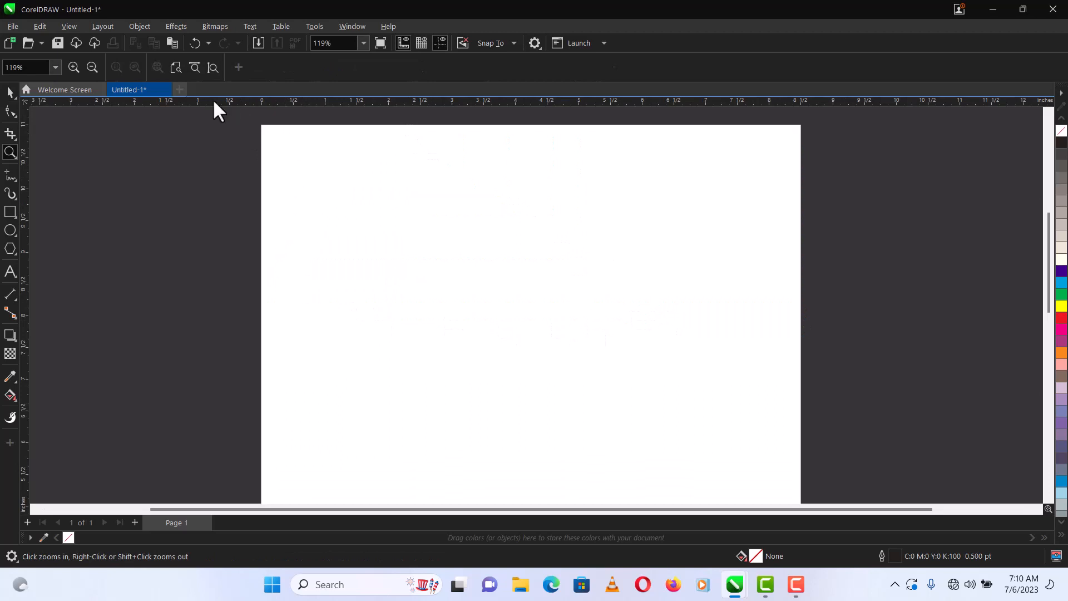
left_click(213, 68)
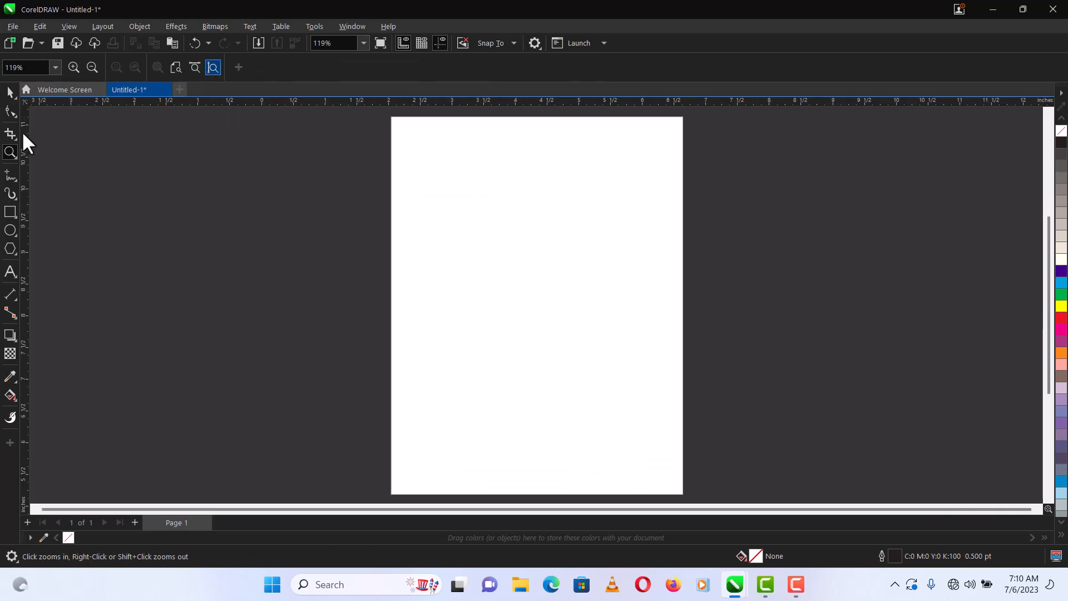
left_click(7, 90)
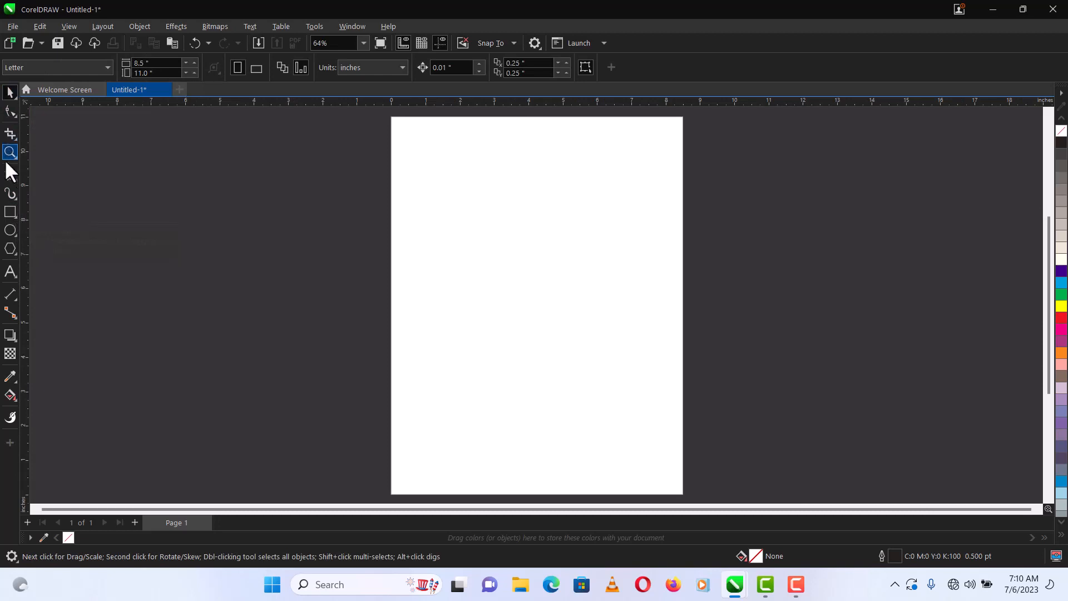
key("z")
left_click(12, 214)
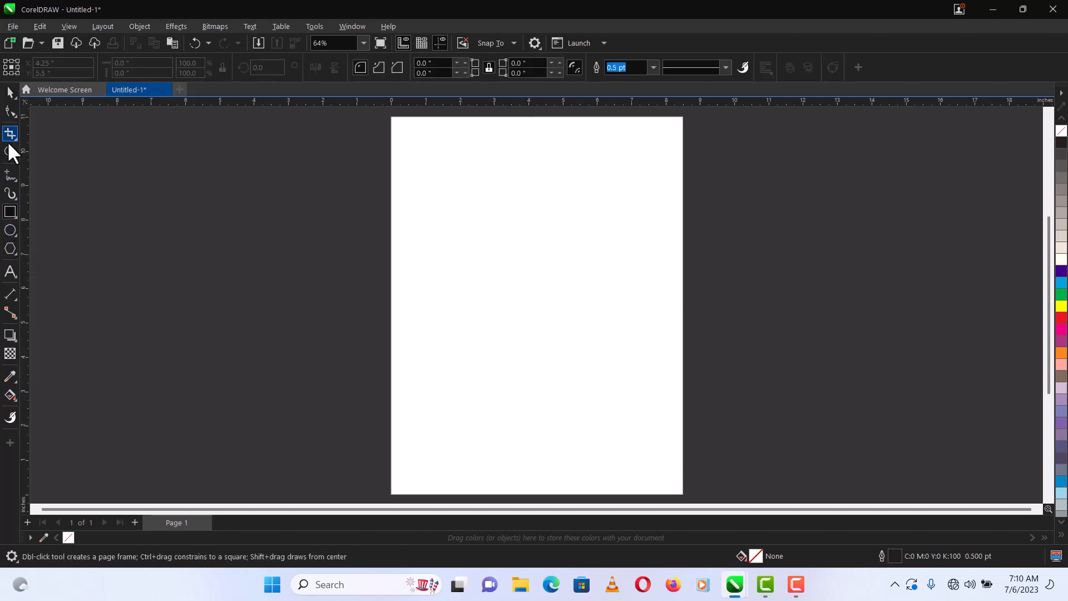
key("space")
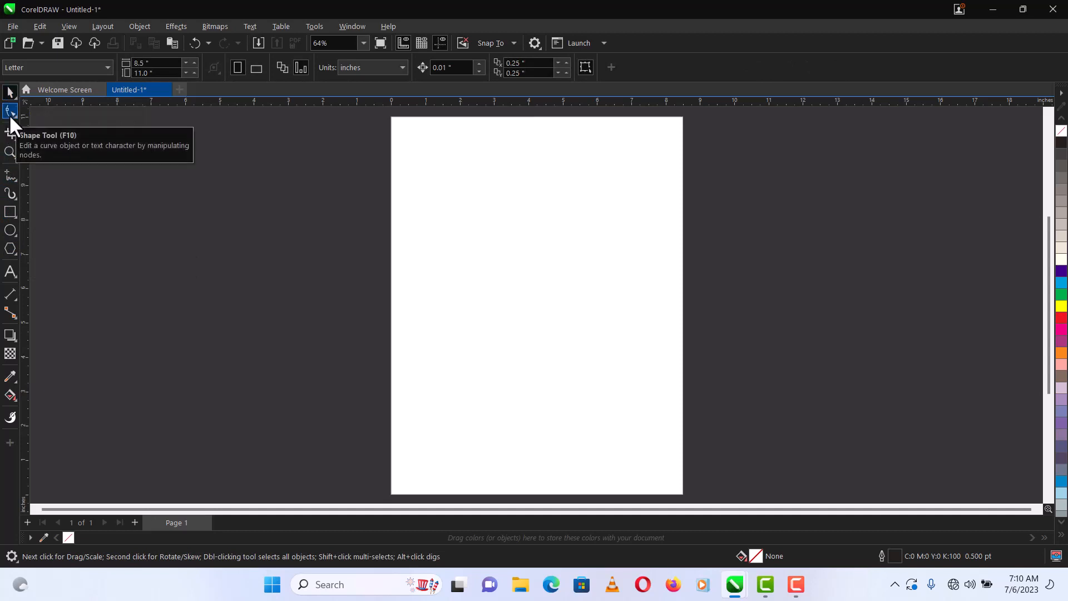
left_click(9, 112)
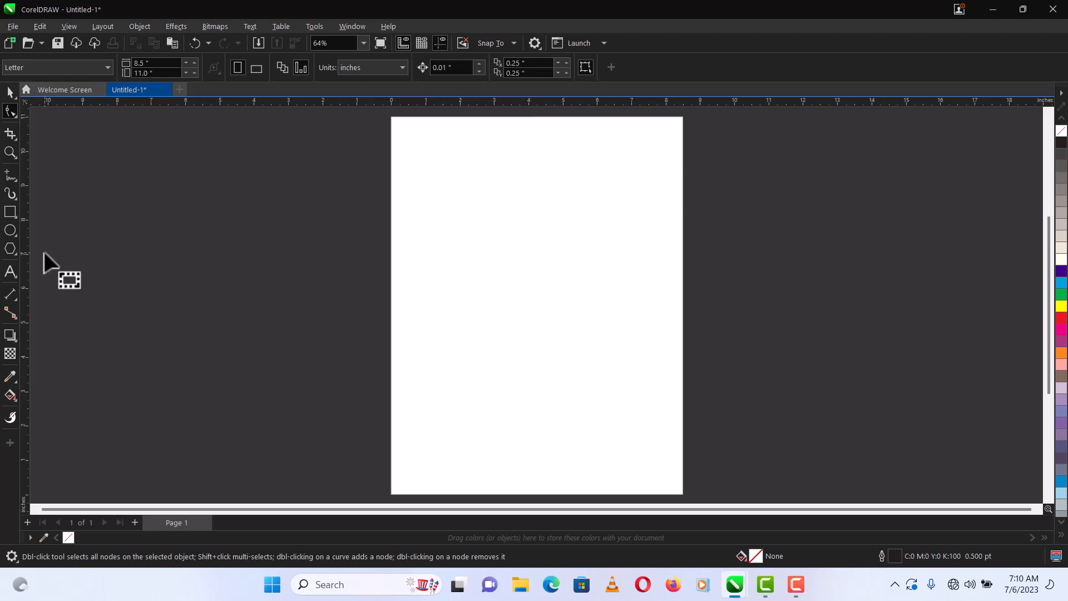
Draw a rectangle about 6.5 × 5 inches on the upper part of the page, and try to reshape it from its upper-left corner node
left_click(10, 215)
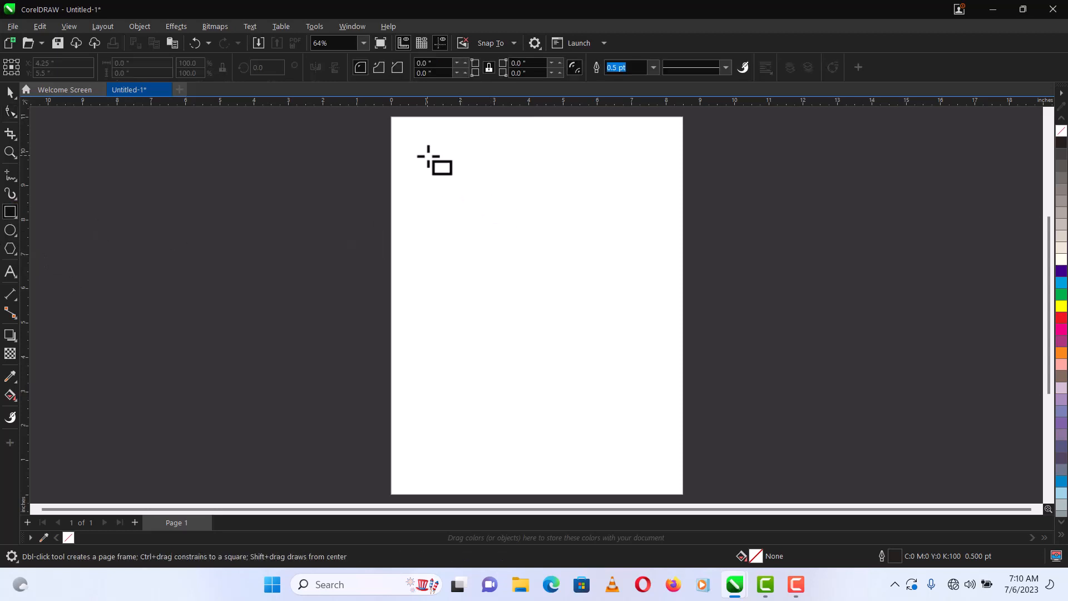
left_click_drag(427, 156, 637, 329)
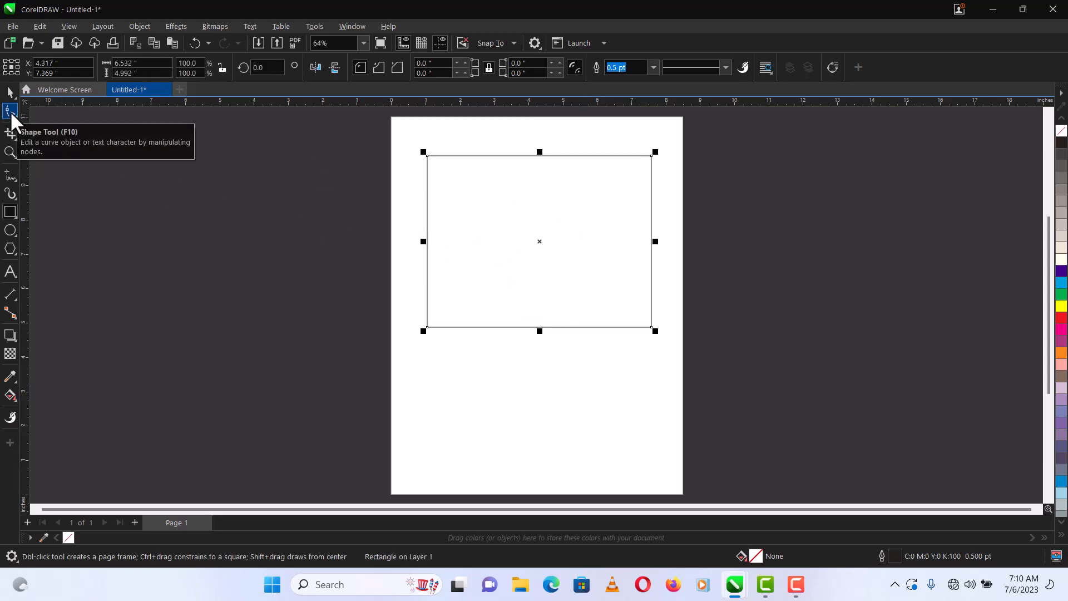
left_click(10, 112)
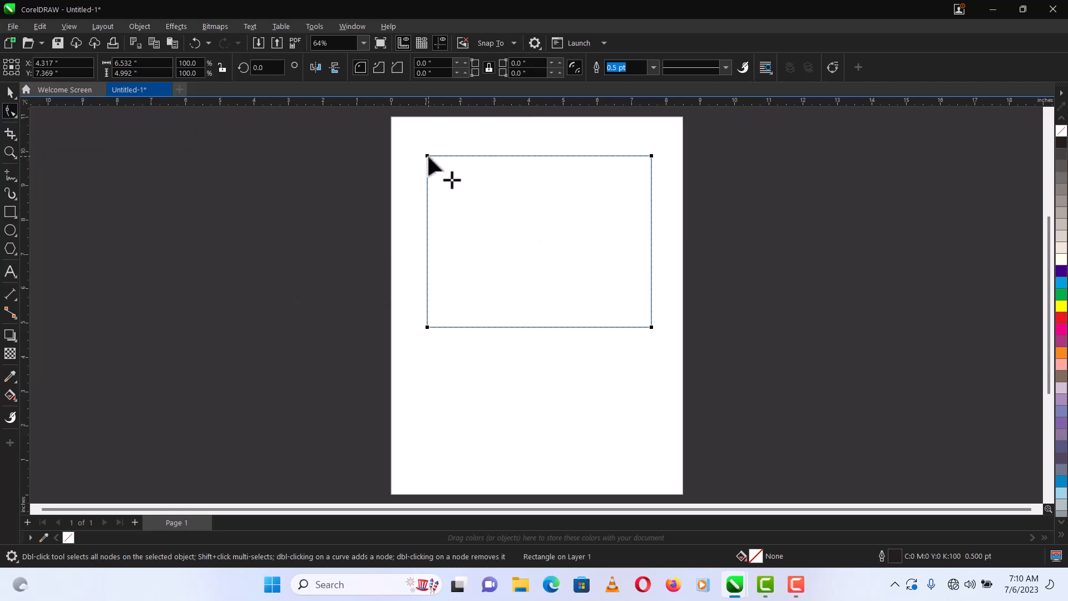
mouse_move(427, 156)
left_mouse_down()
mouse_move(543, 161)
mouse_move(430, 171)
mouse_move(436, 147)
mouse_move(422, 149)
left_mouse_up()
key("space")
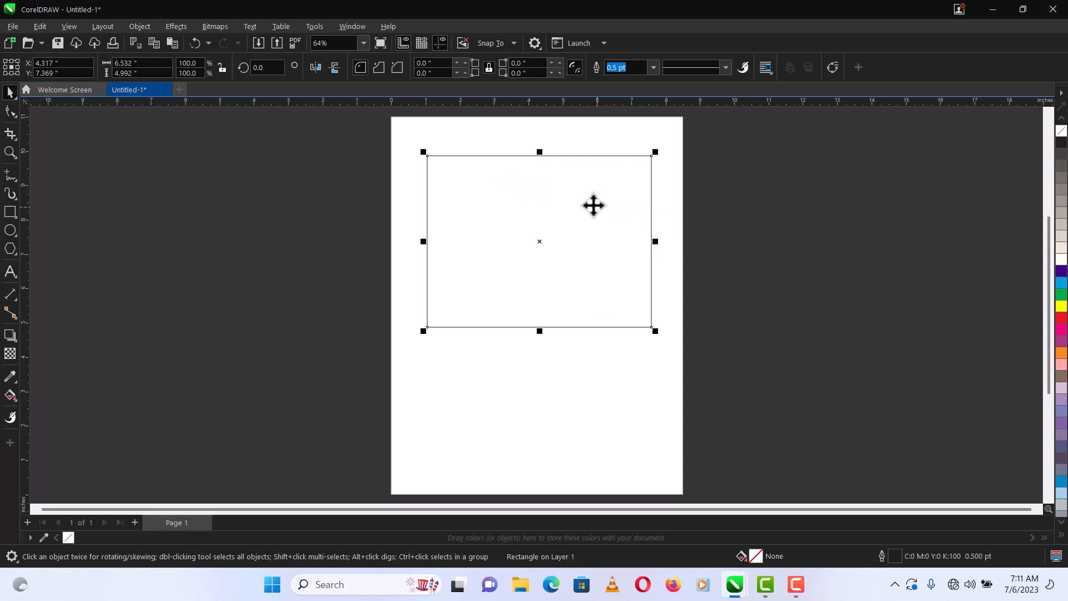
Convert the rectangle to curves, and change its top edge from a line to a curve segment with the Shape tool
key("ctrl+q")
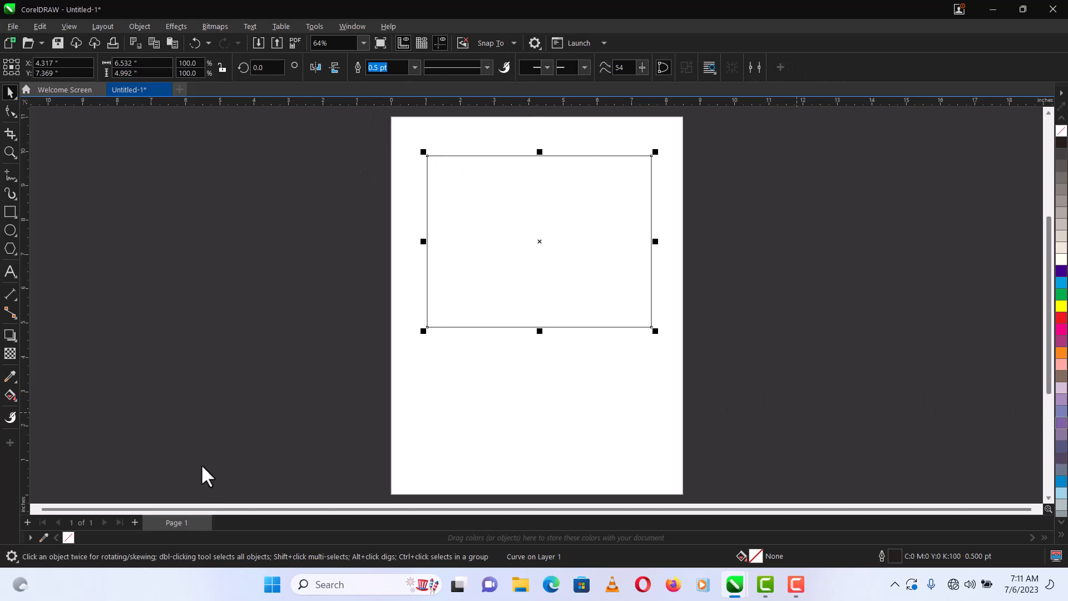
left_click(12, 113)
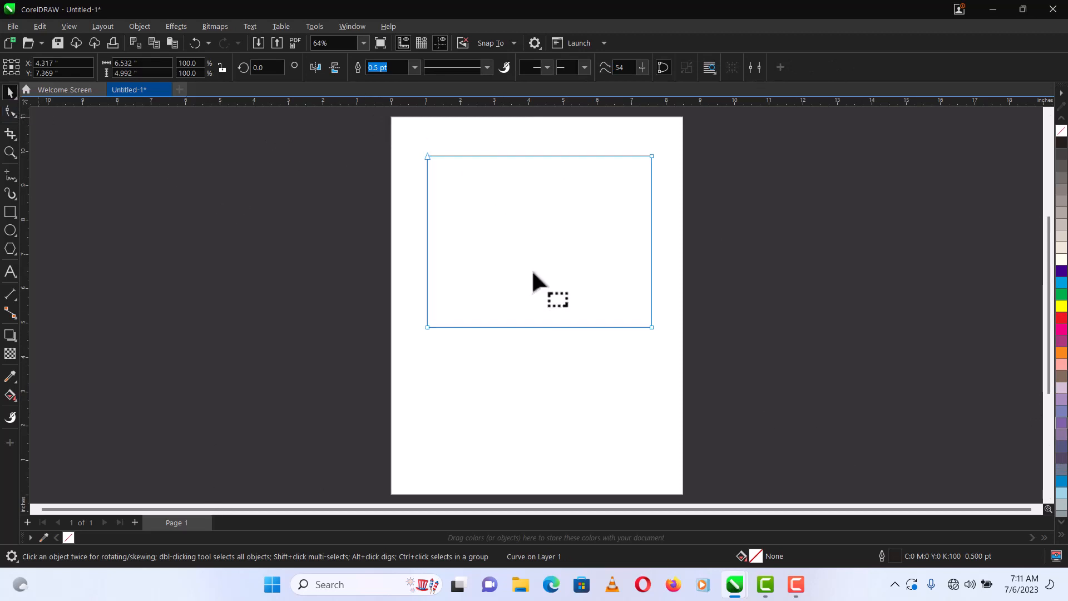
right_click(542, 157)
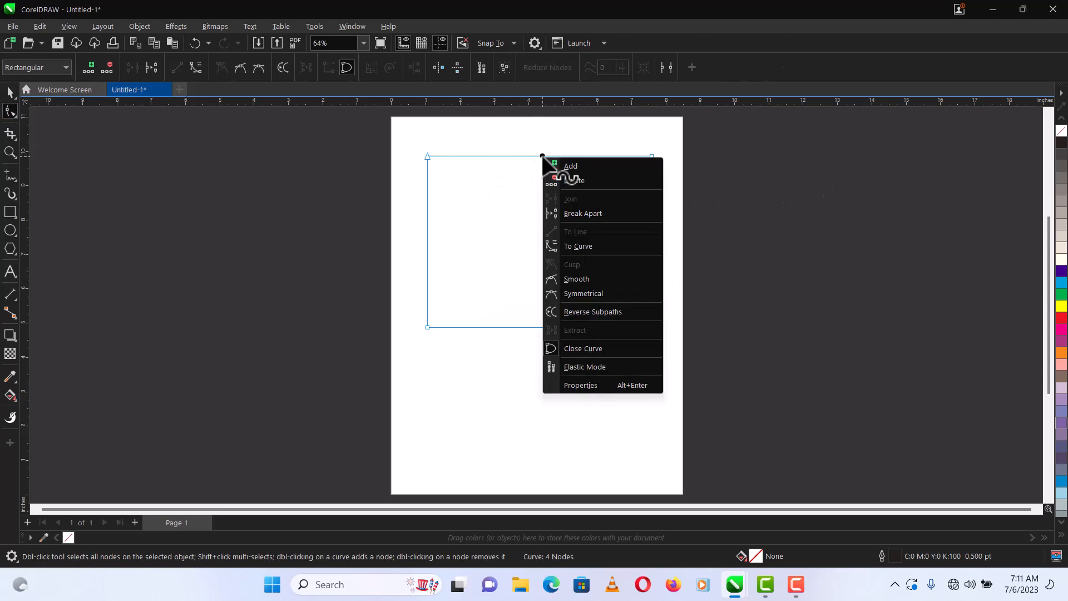
left_click(596, 244)
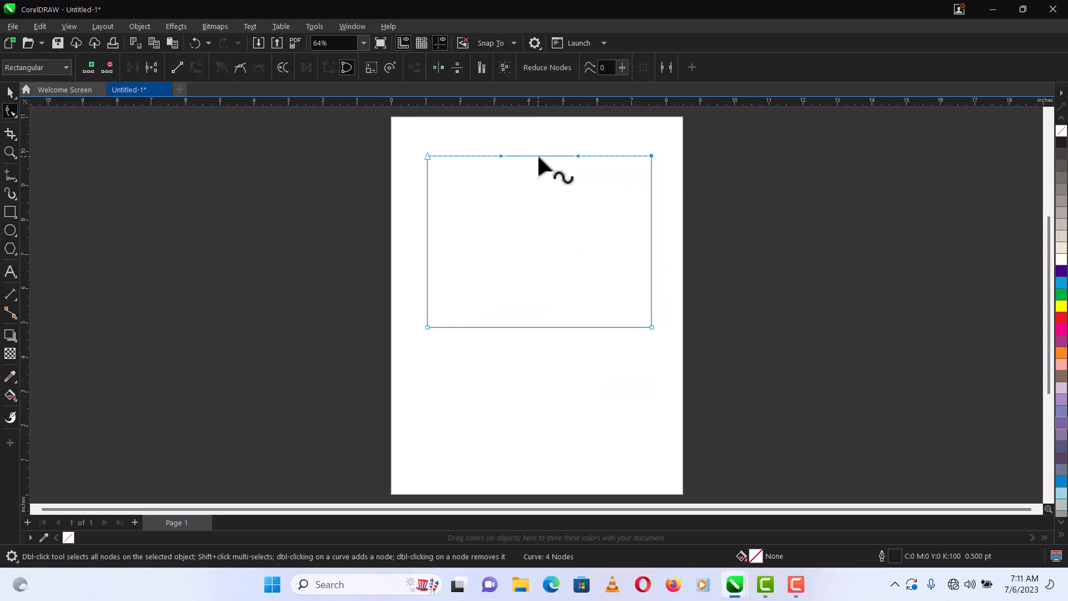
Bend the top edge about 1.6 inches inward, and convert the right and left edges to curves bent about 0.8 inches inward
left_click_drag(539, 154, 541, 210)
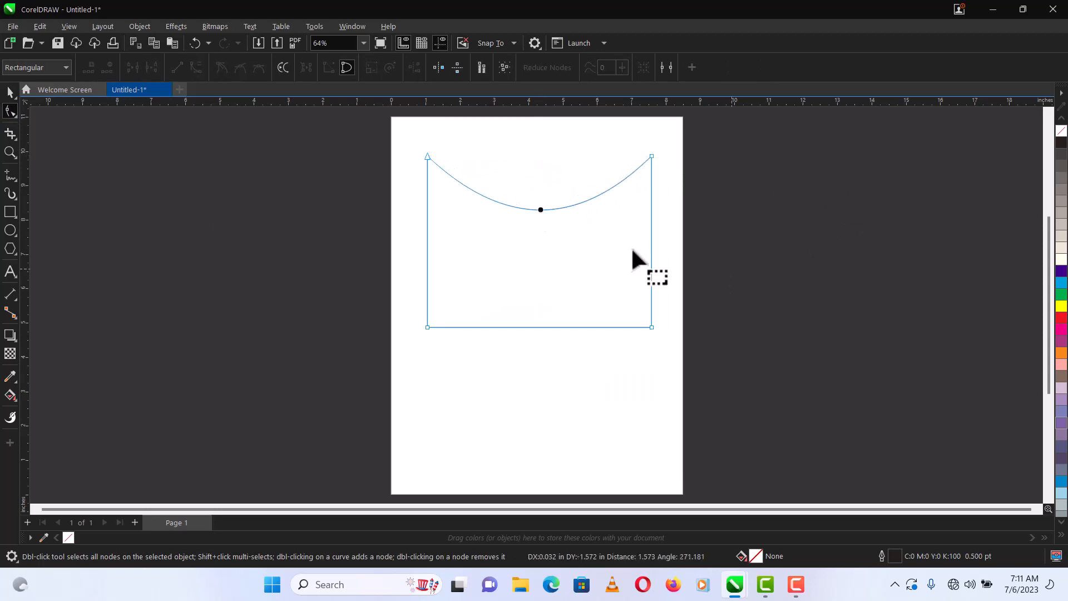
right_click(652, 245)
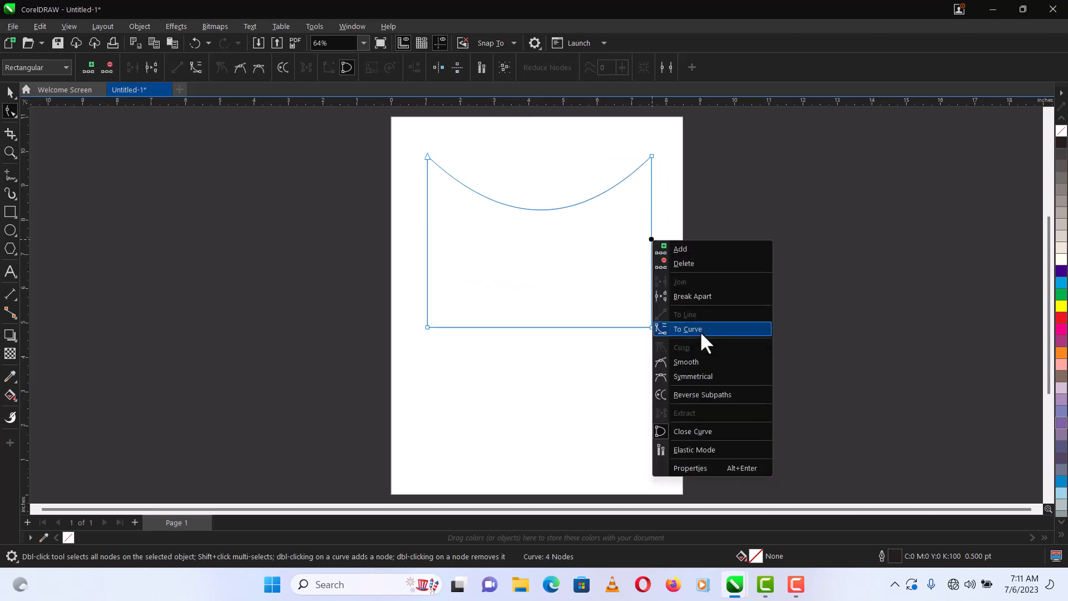
left_click(699, 330)
left_click_drag(652, 237, 624, 239)
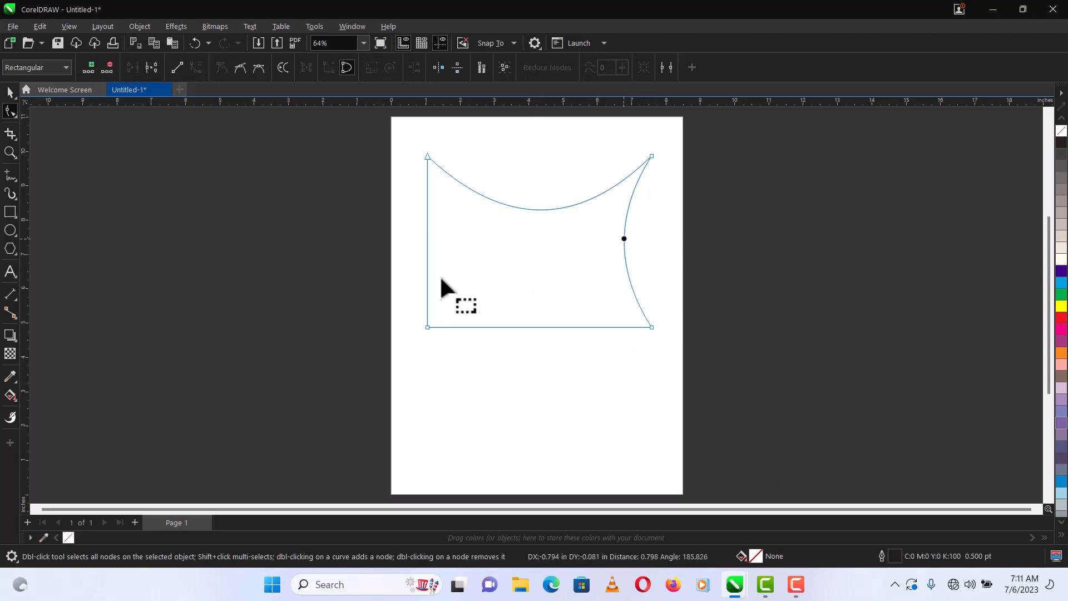
right_click(426, 245)
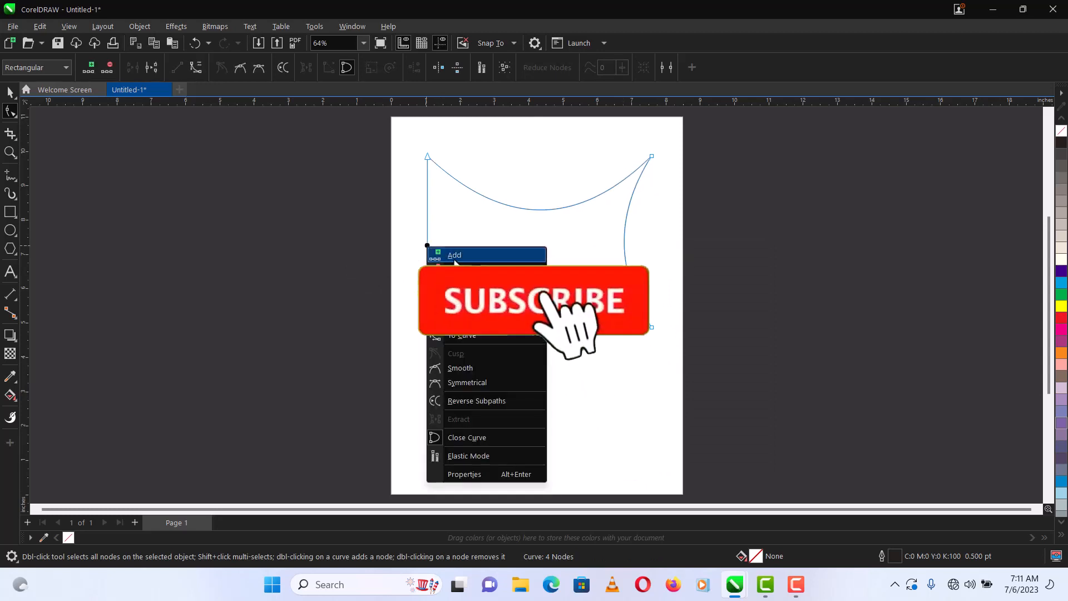
left_click(488, 334)
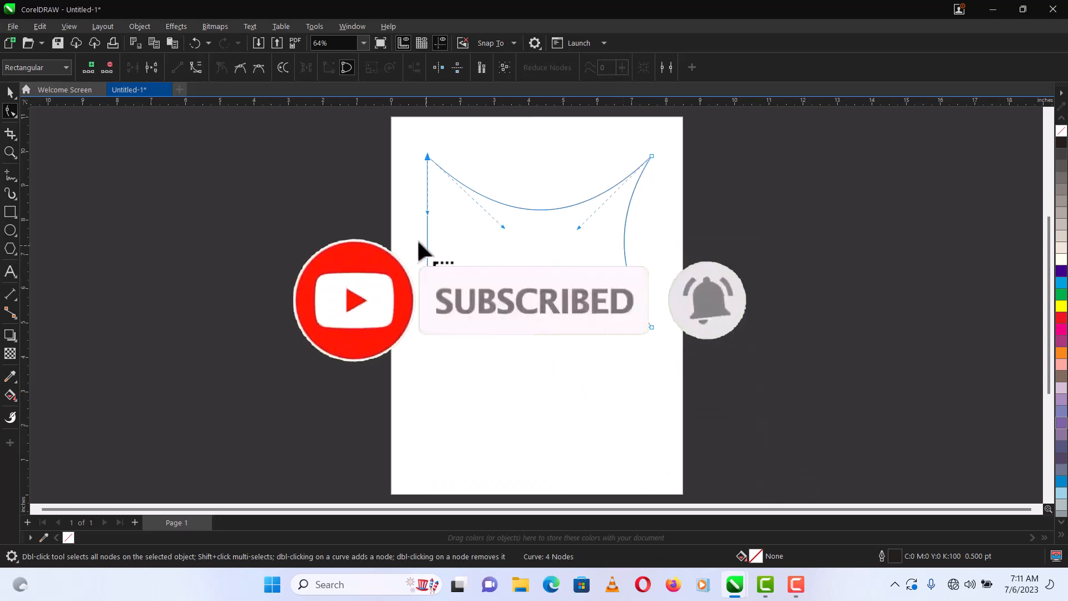
left_click_drag(426, 243, 460, 243)
Reposition the two lower corner nodes so the bottom edge slopes down to the right, and move the shape off the page's left side
left_click(652, 327)
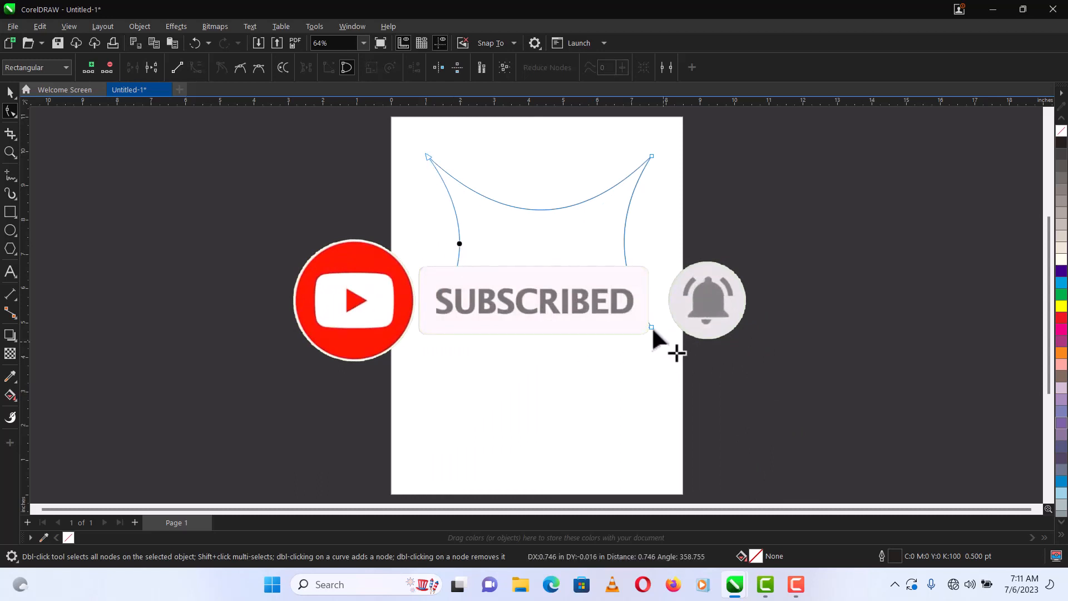
left_click_drag(652, 327, 570, 274)
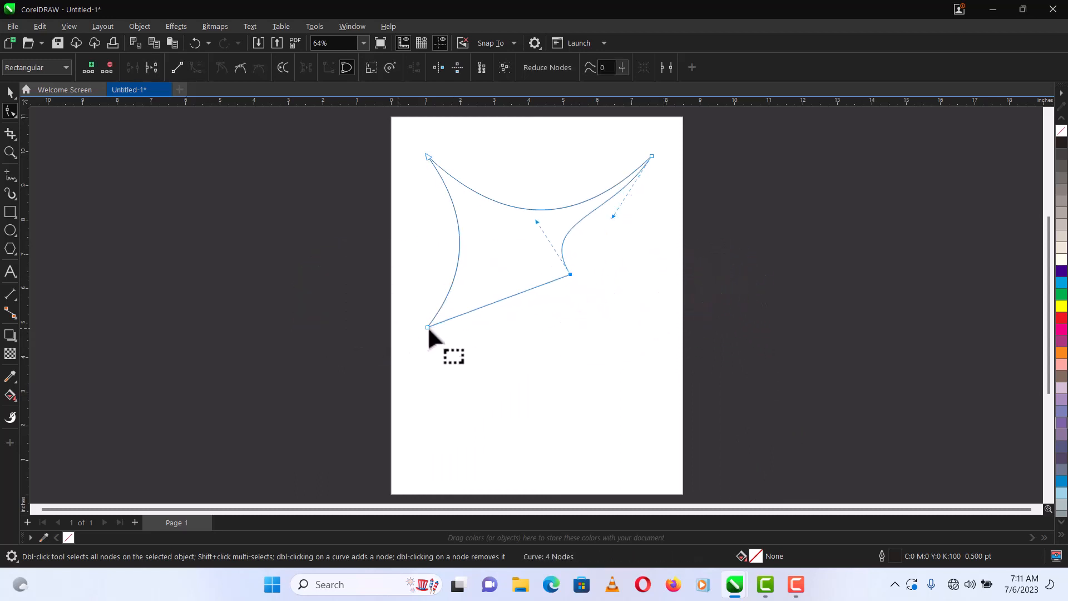
left_click_drag(427, 328, 530, 395)
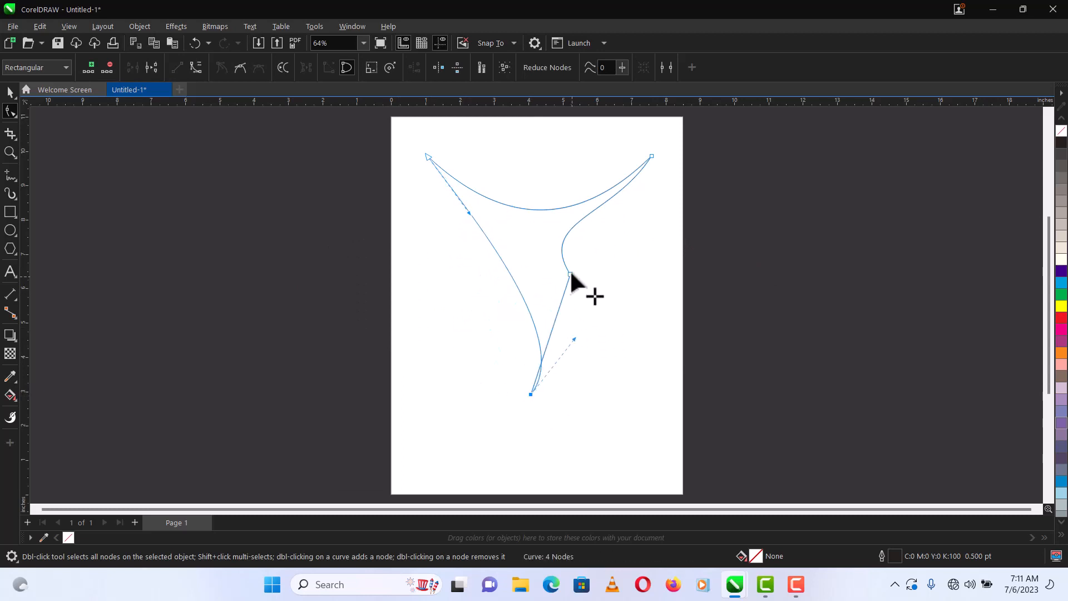
left_click_drag(571, 272, 651, 384)
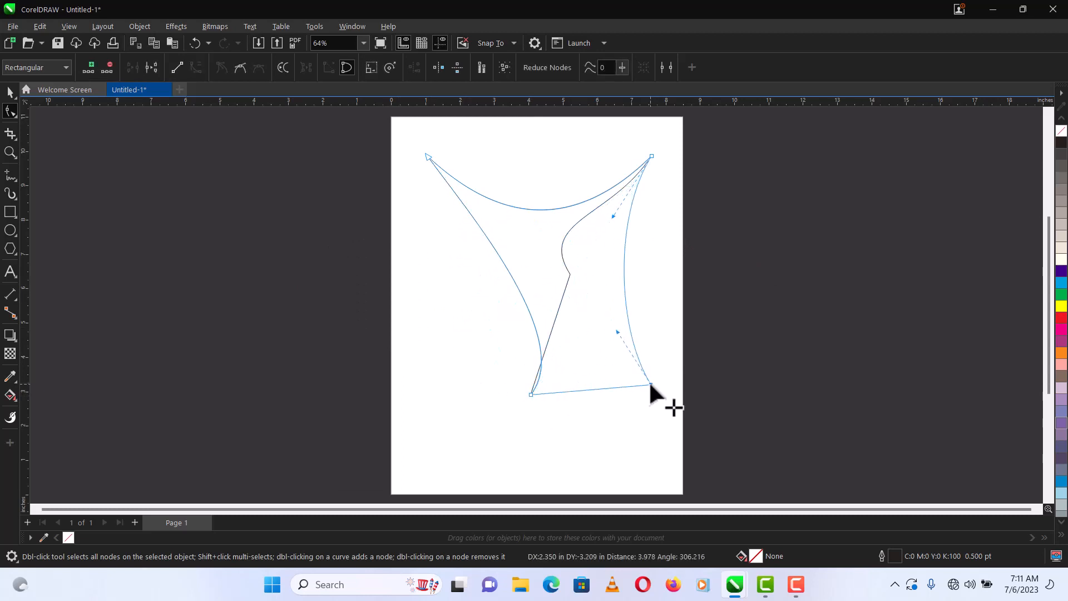
left_click_drag(530, 394, 423, 319)
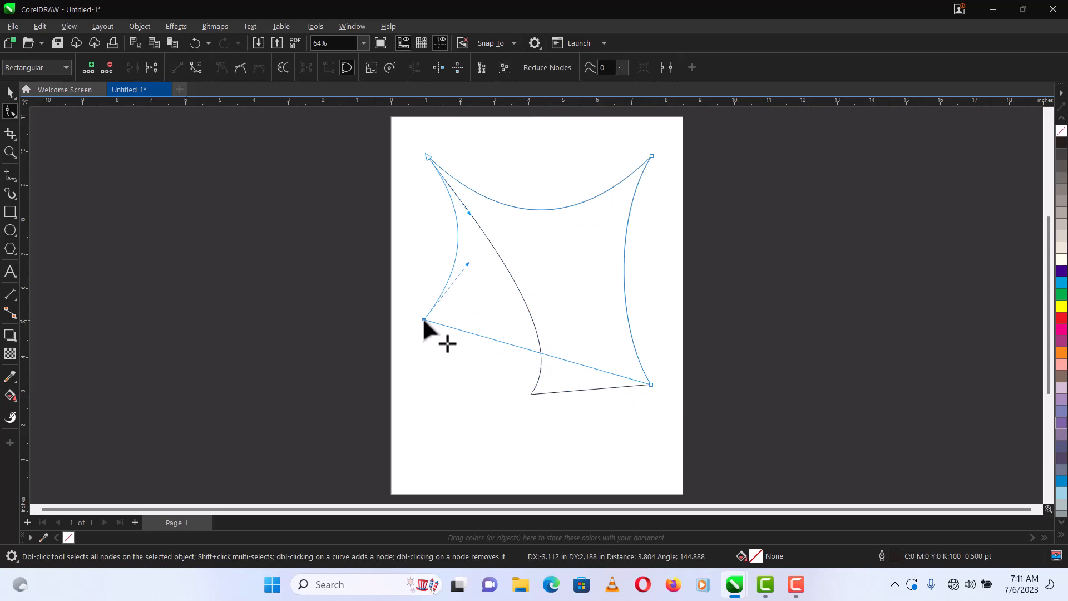
key("space")
left_click_drag(579, 254, 264, 234)
Draw a rectangle about 7.5 × 6.3 inches on the upper part of the page, starting at the page's left edge
left_click(9, 212)
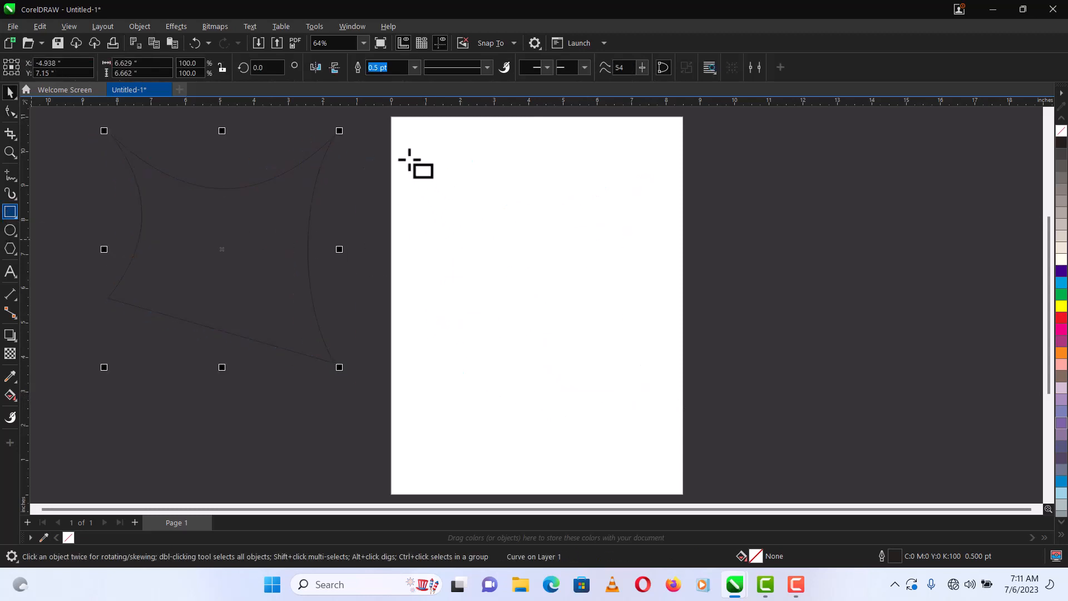
left_click_drag(392, 149, 652, 363)
key("space")
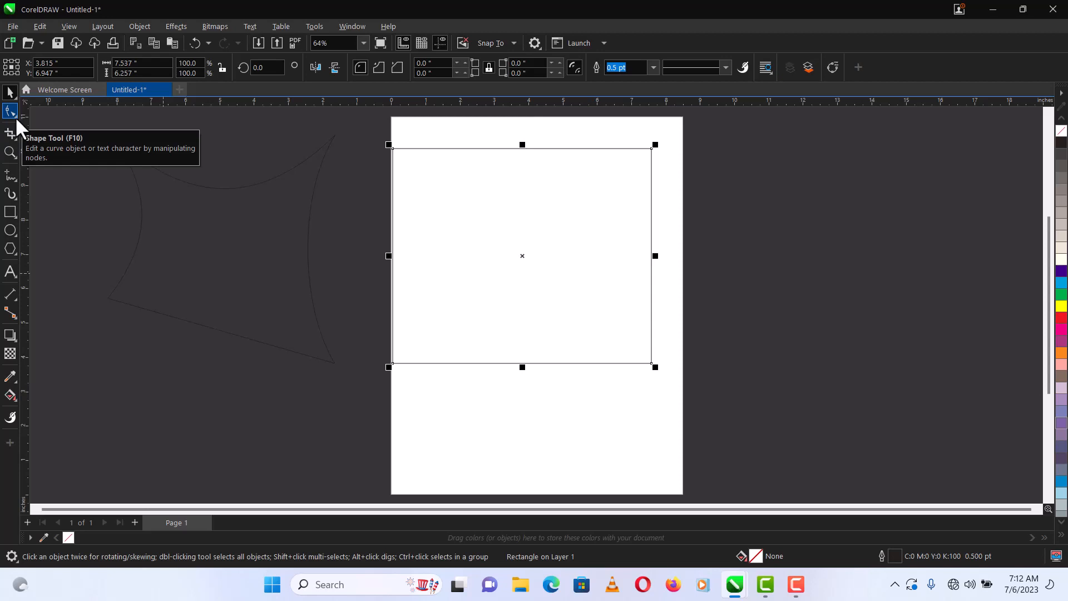
Smooth all four corners of the rectangle with the Smooth tool
left_click(15, 115)
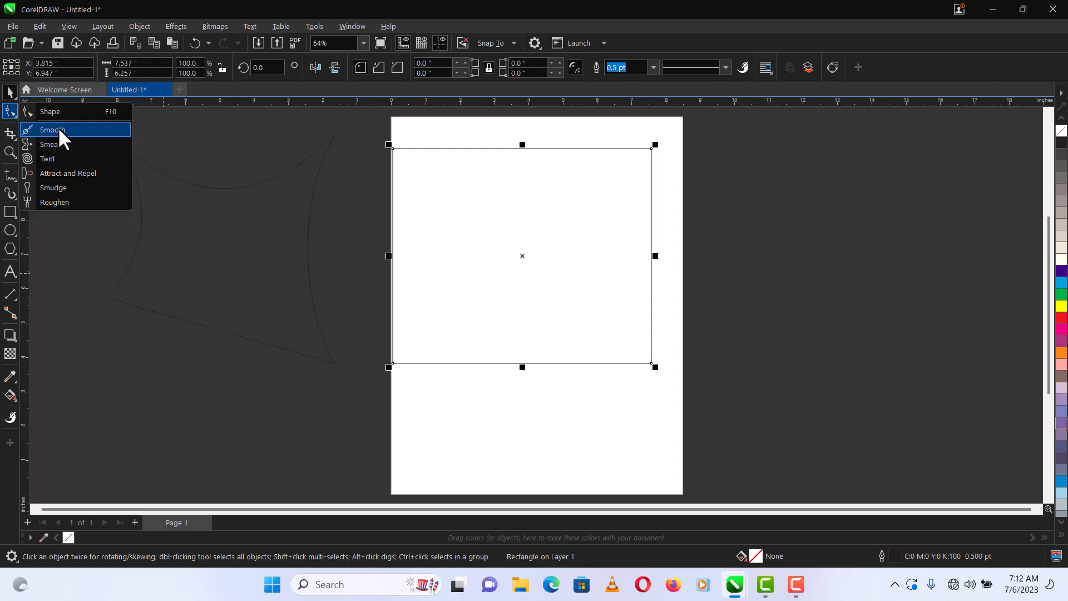
left_click(59, 130)
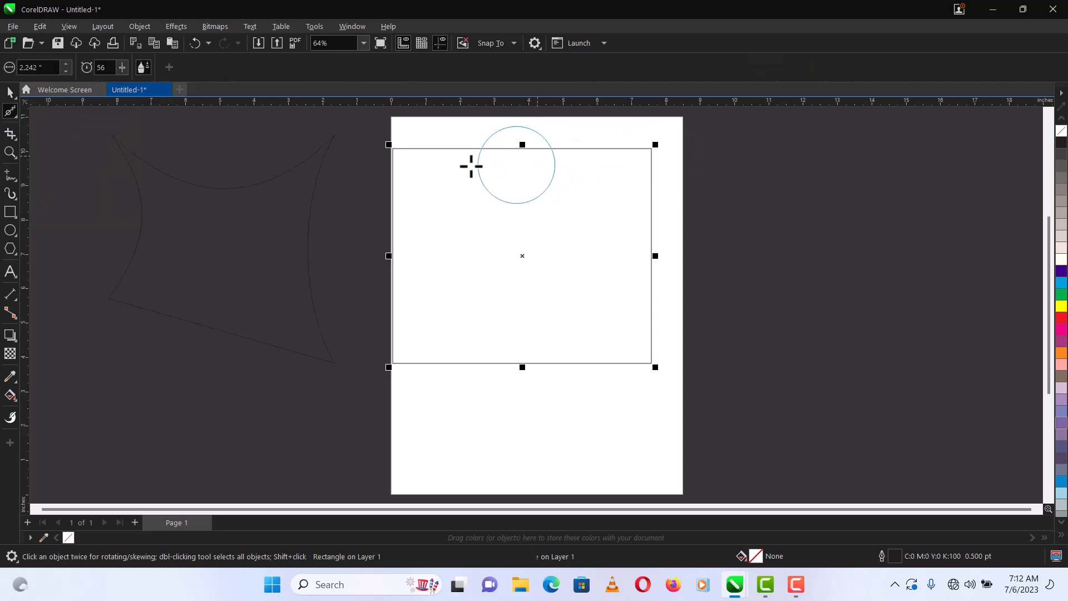
left_click_drag(408, 170, 471, 281)
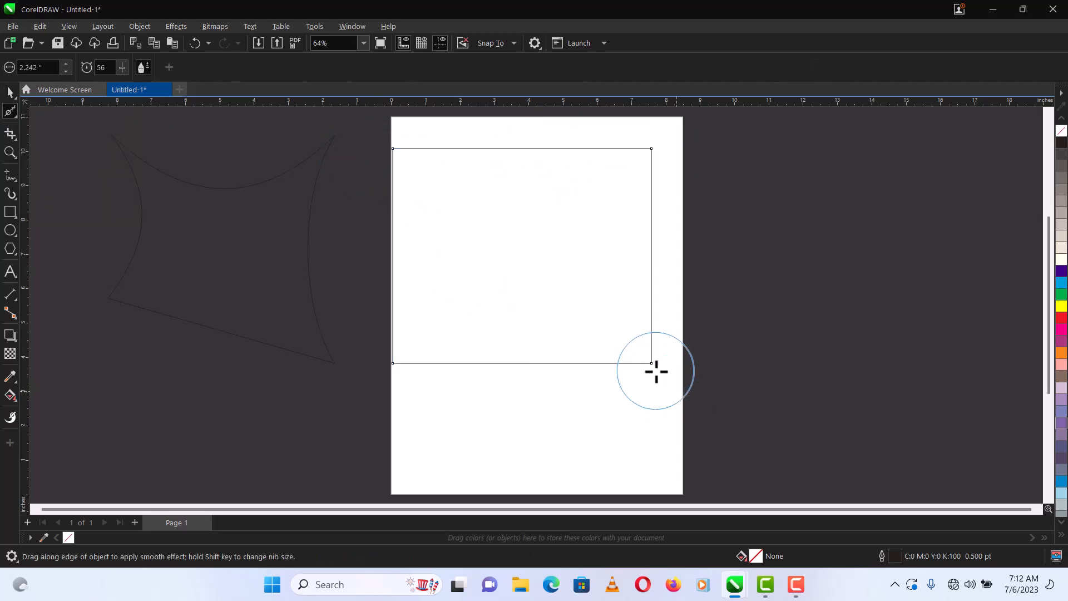
mouse_move(648, 362)
left_mouse_down()
mouse_move(652, 222)
mouse_move(635, 147)
mouse_move(551, 151)
left_mouse_up()
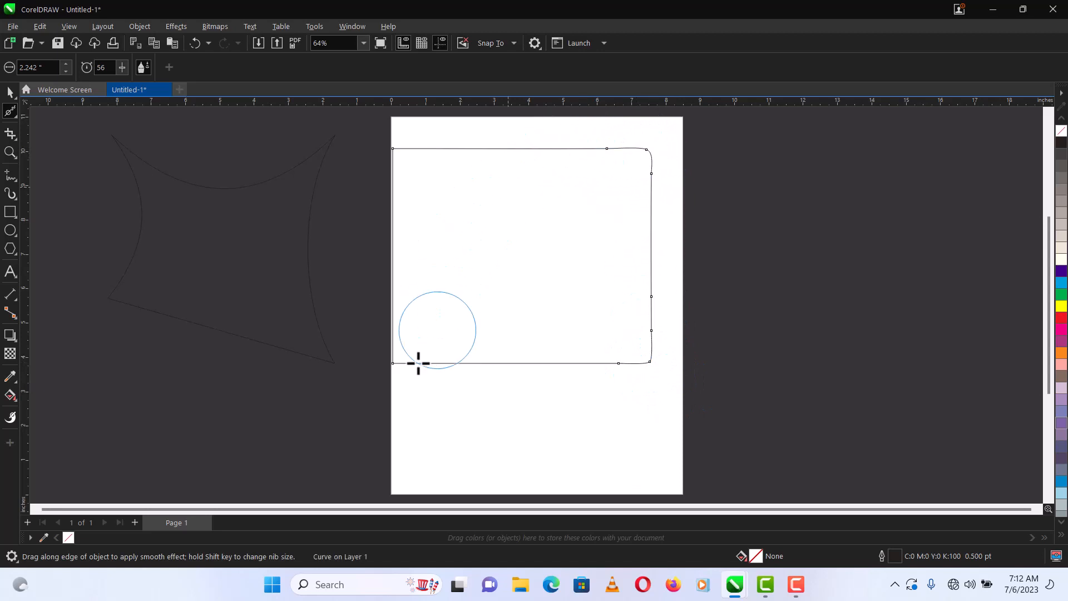
mouse_move(392, 367)
left_mouse_down()
mouse_move(403, 284)
mouse_move(455, 319)
mouse_move(393, 149)
mouse_move(410, 162)
left_mouse_up()
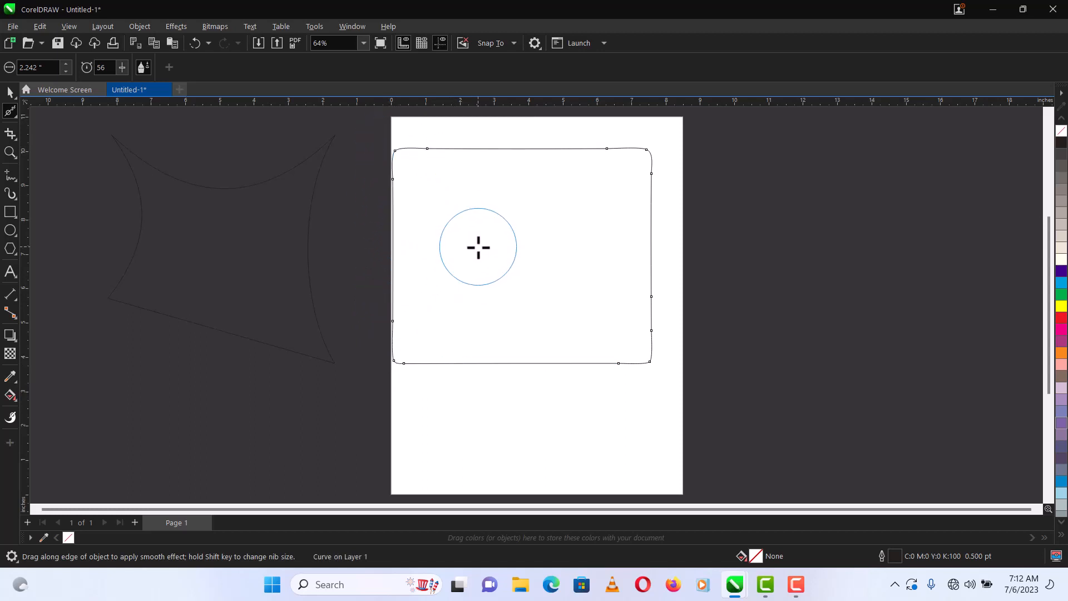
left_click(10, 91)
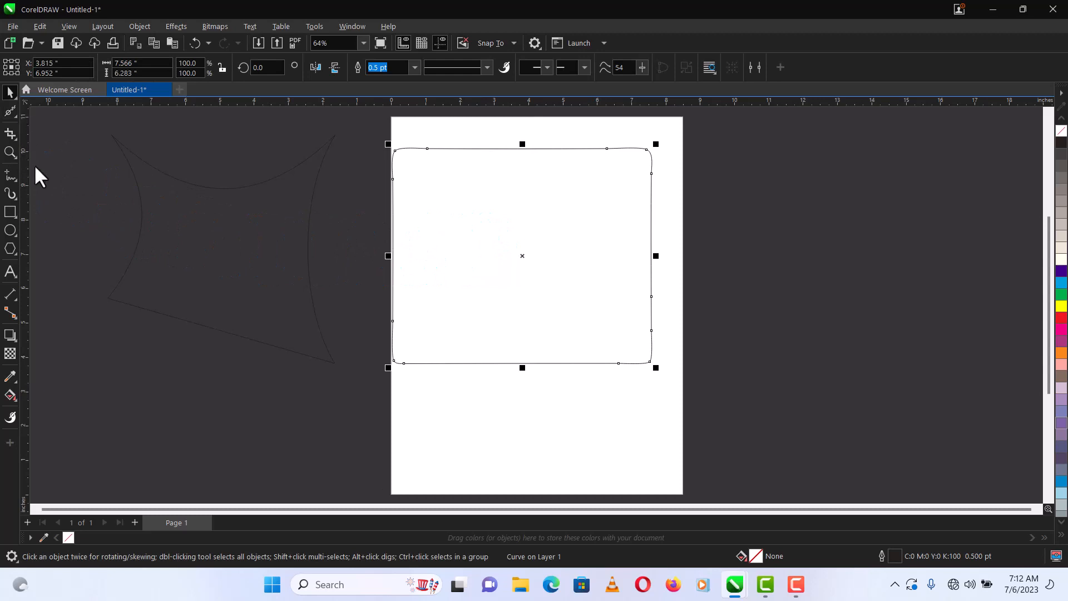
Draw a second rectangle about 7 × 5.5 inches overlapping the page's right edge, and fill it with C0 M0 Y0 K20
left_click(10, 213)
left_click_drag(664, 177, 903, 365)
left_click(1061, 237)
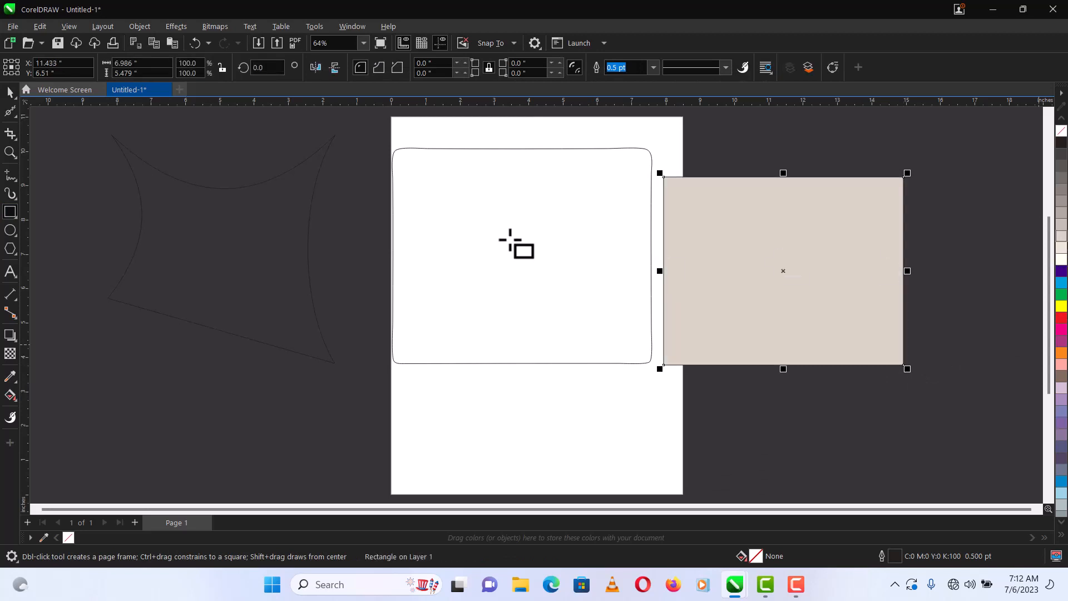
Round the filled rectangle's corners to about 0.44 inches with the Shape tool, and delete both rounded rectangles
left_click(15, 115)
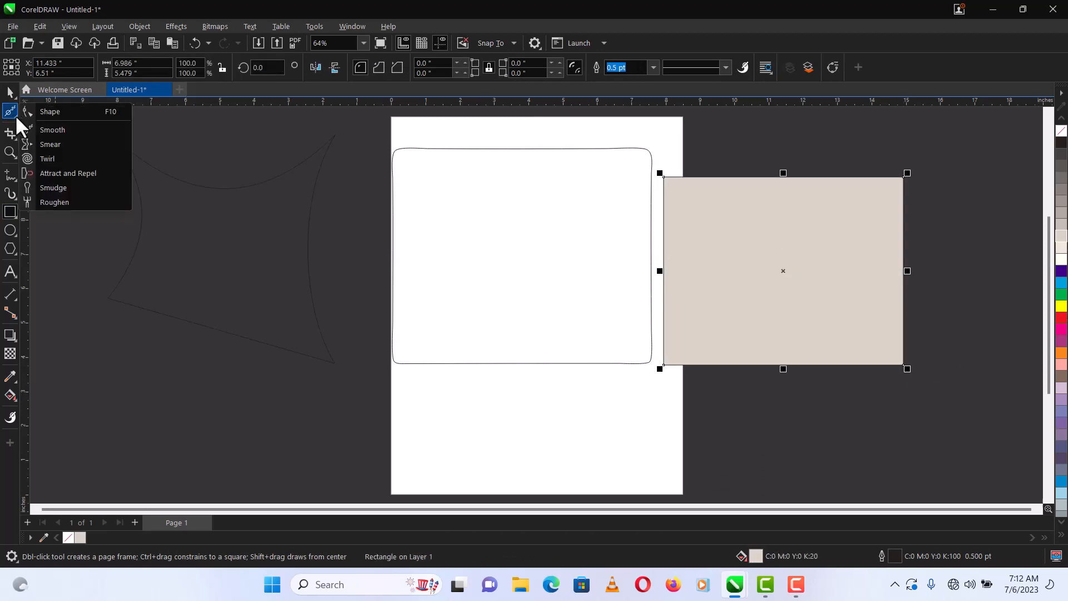
left_click(42, 110)
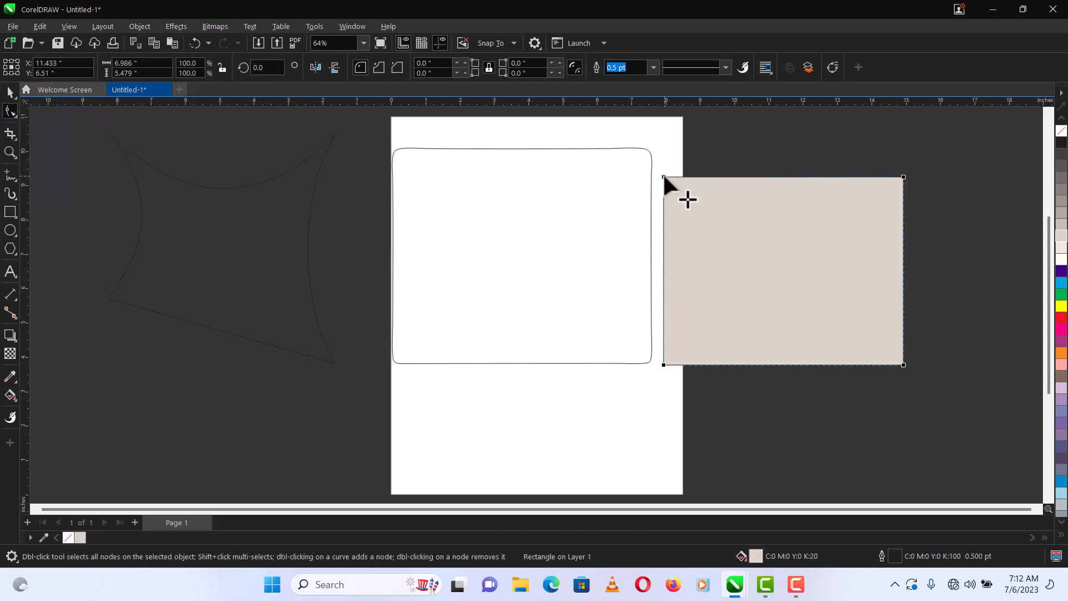
mouse_move(663, 176)
left_mouse_down()
mouse_move(693, 174)
mouse_move(678, 176)
left_mouse_up()
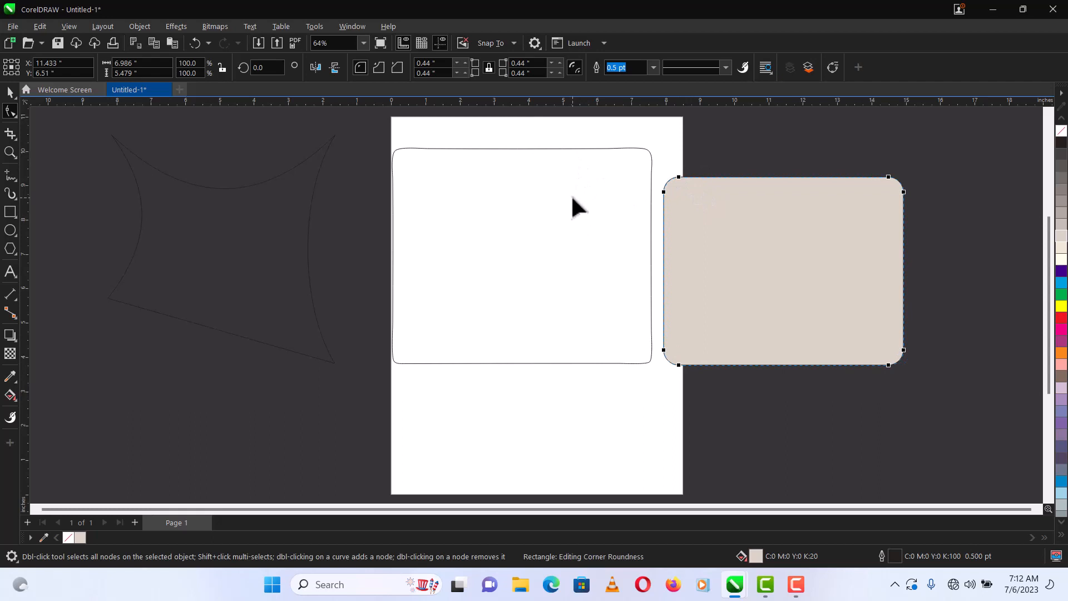
key("space")
left_click(576, 207)
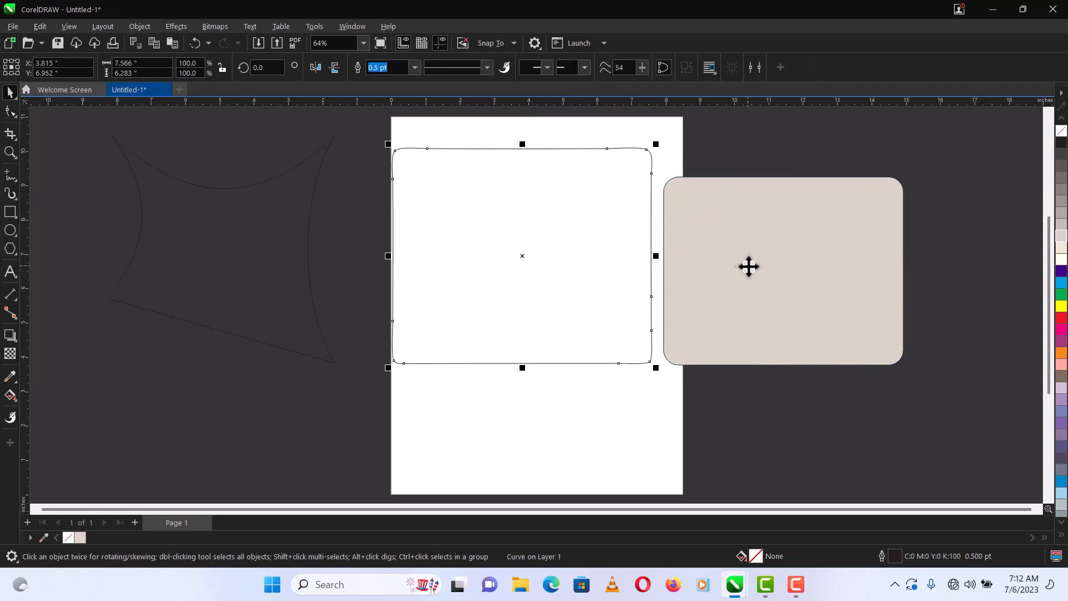
key("Delete")
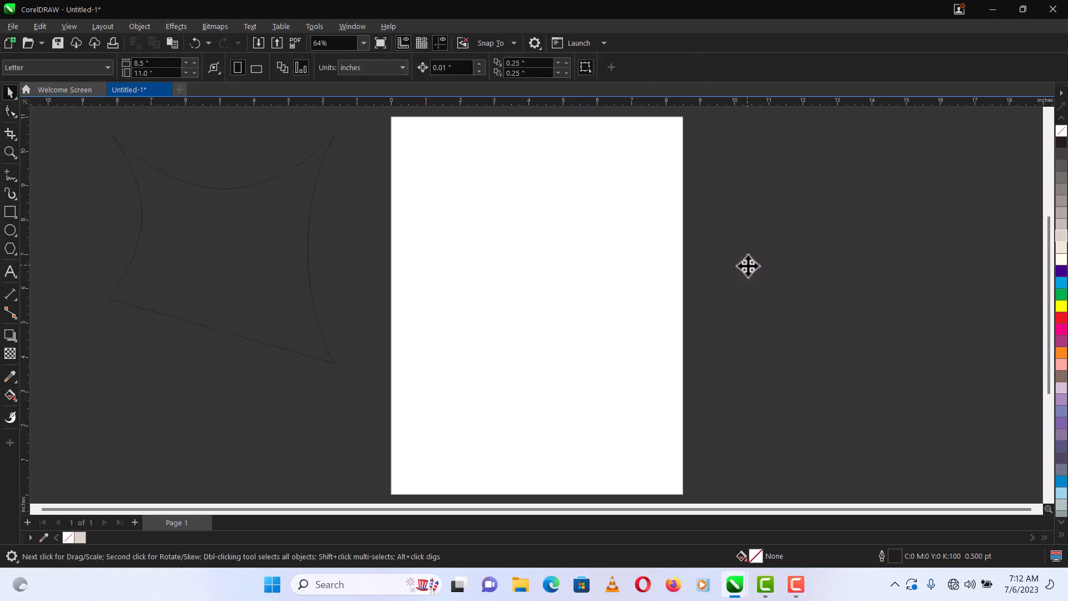
Draw a new rectangle about 6.8 × 5.5 inches on the upper half of the page for the Smear tool
left_click(13, 113)
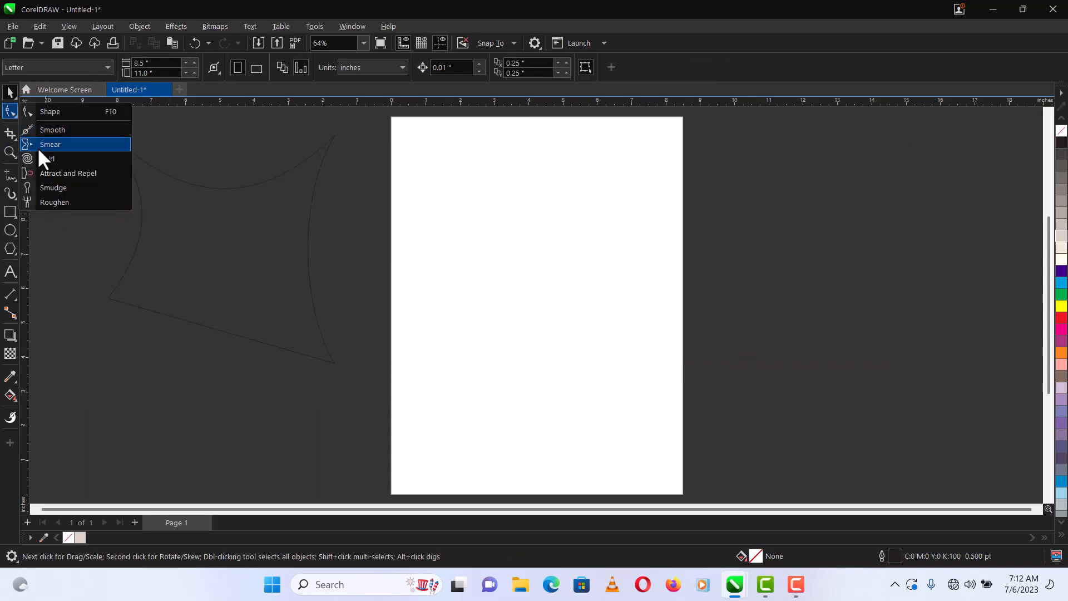
left_click(61, 144)
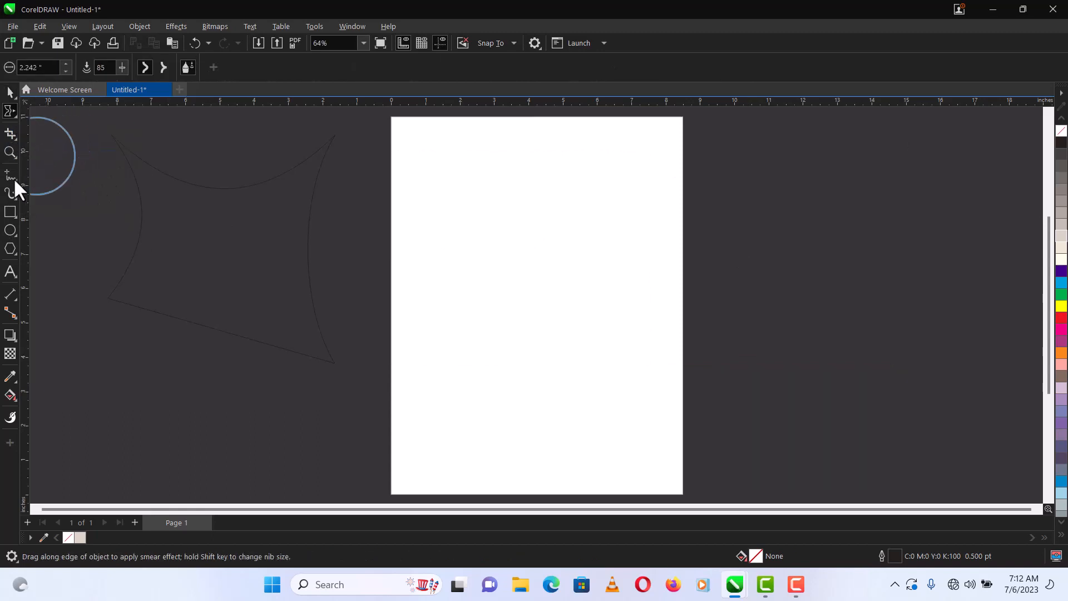
left_click(7, 216)
left_click_drag(419, 154, 651, 343)
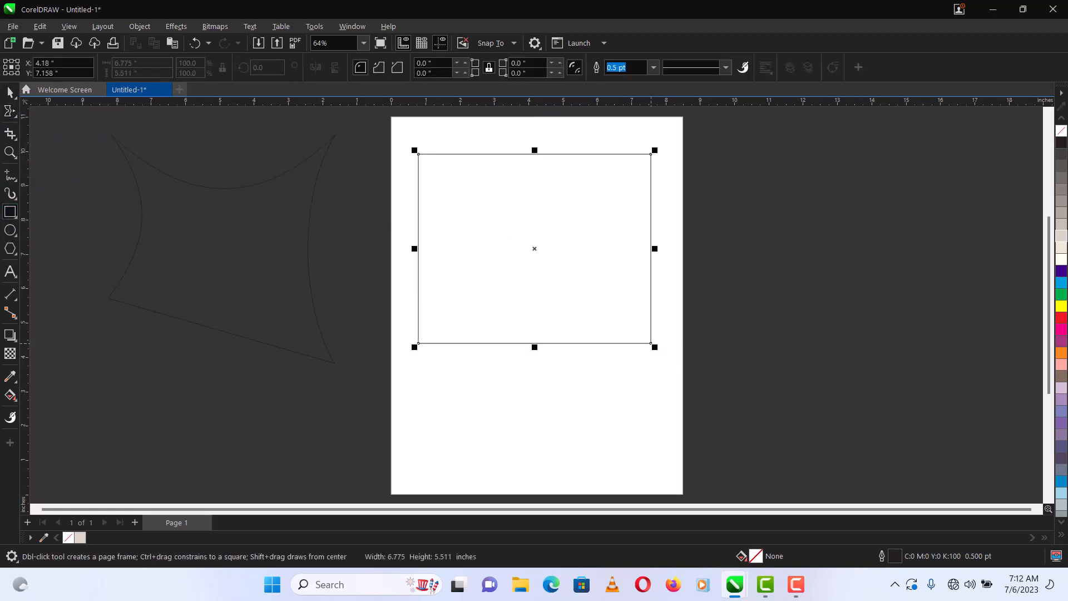
Smear the rectangle's outline inward at the upper-left and both lower corners, and along its right, bottom and top edges
left_click(15, 114)
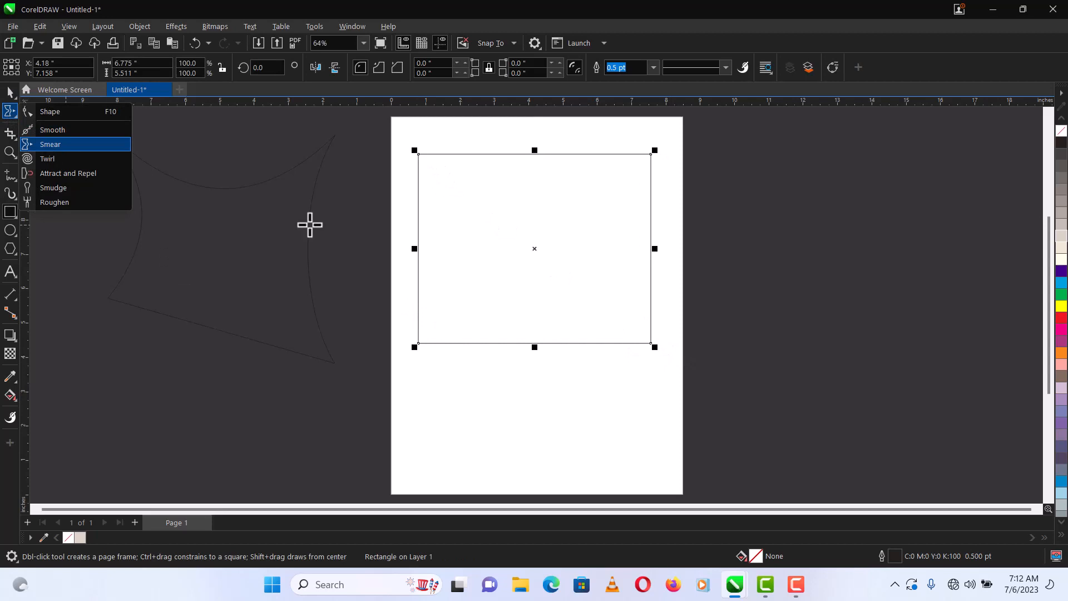
mouse_move(422, 159)
left_mouse_down()
mouse_move(467, 215)
mouse_move(457, 207)
left_mouse_up()
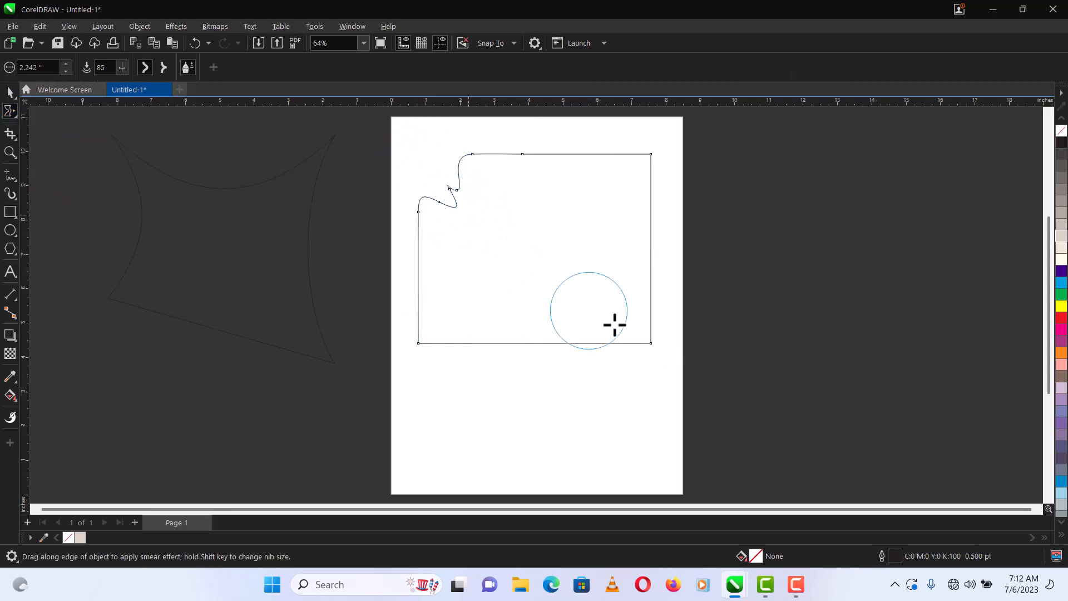
left_click_drag(647, 344, 623, 305)
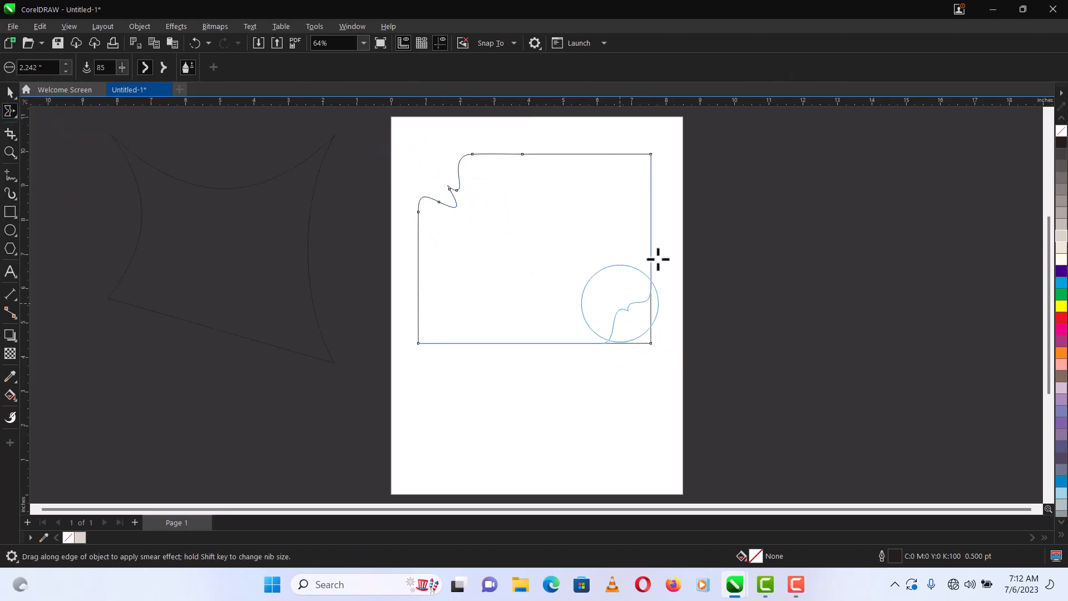
left_click_drag(651, 228, 615, 229)
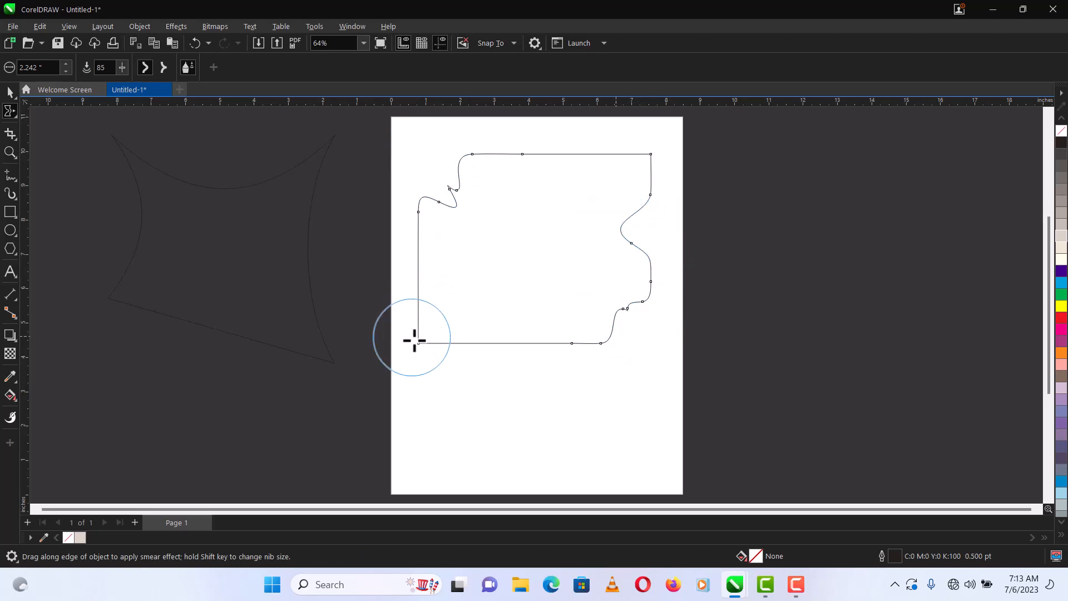
left_click_drag(427, 341, 455, 289)
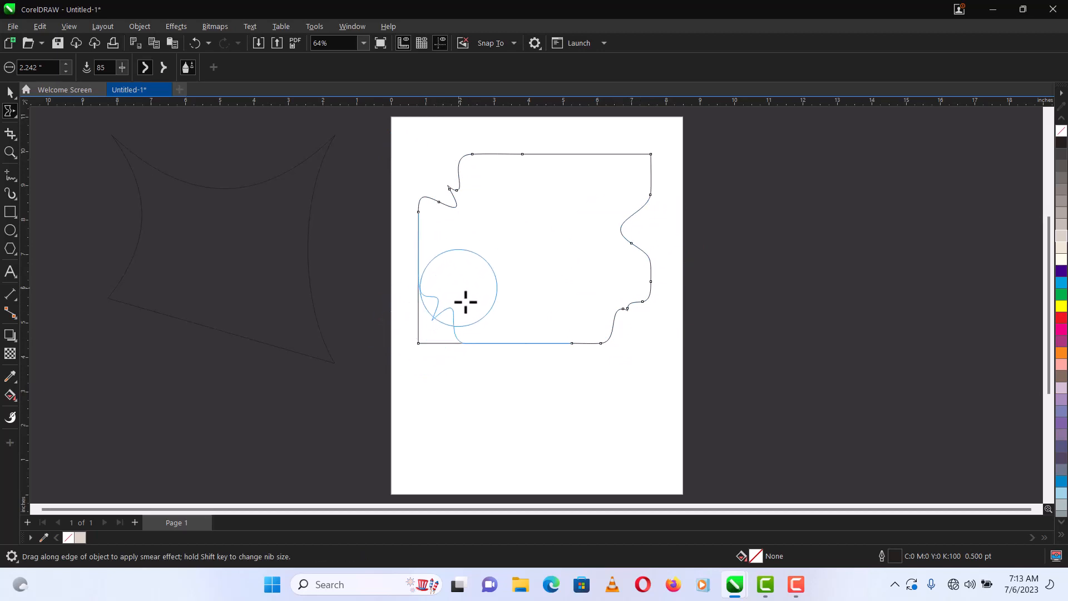
left_click_drag(527, 344, 527, 317)
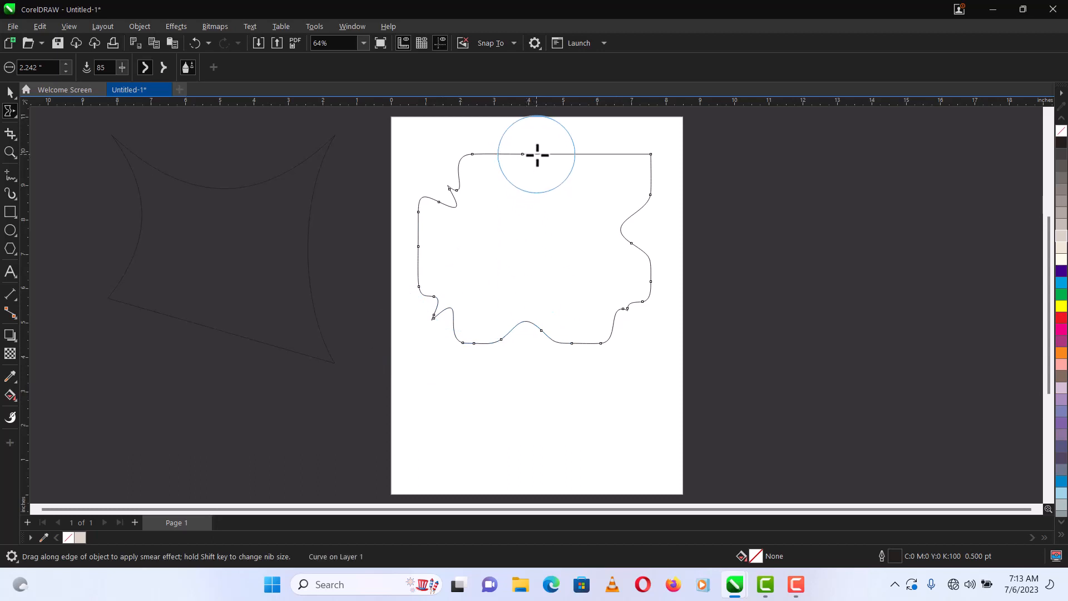
left_click_drag(538, 154, 536, 171)
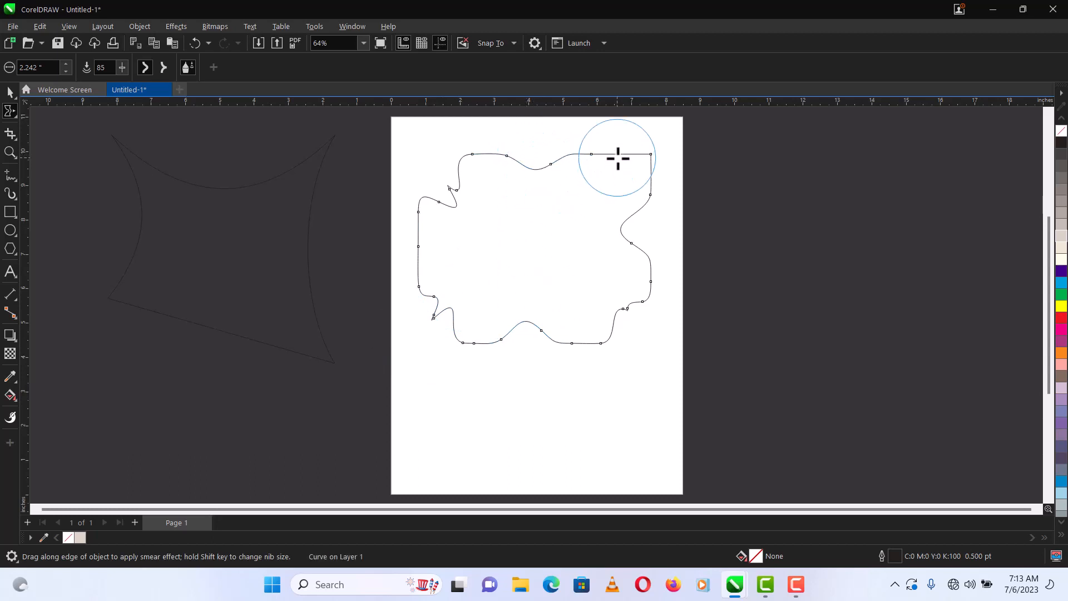
left_click_drag(614, 162, 611, 172)
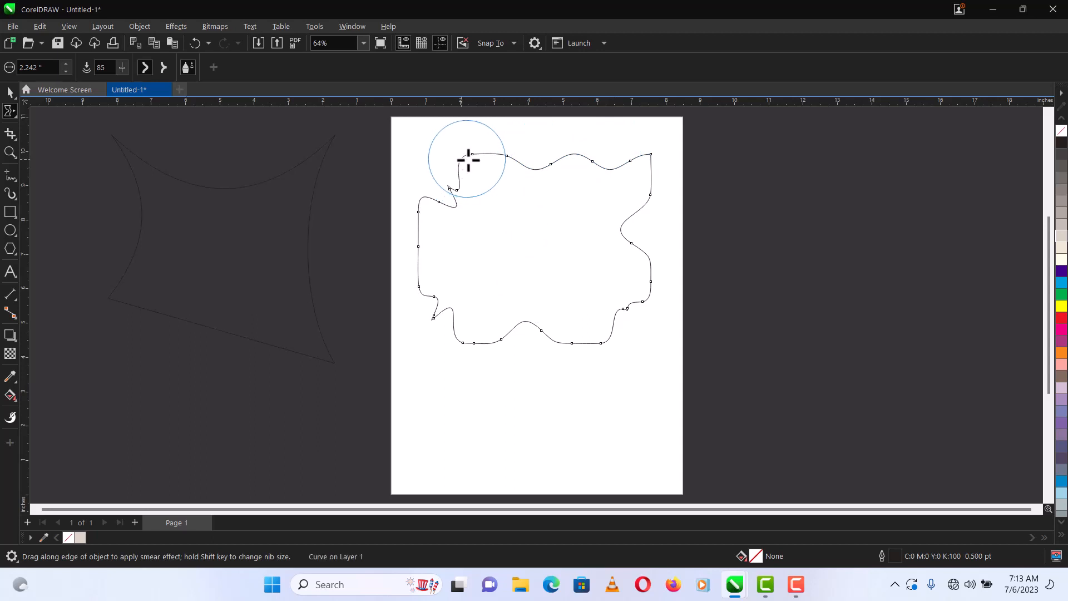
Smear the curve's outline slightly inward near the upper-left corner, along the left edge and at two places on the bottom edge
left_click_drag(475, 163, 474, 164)
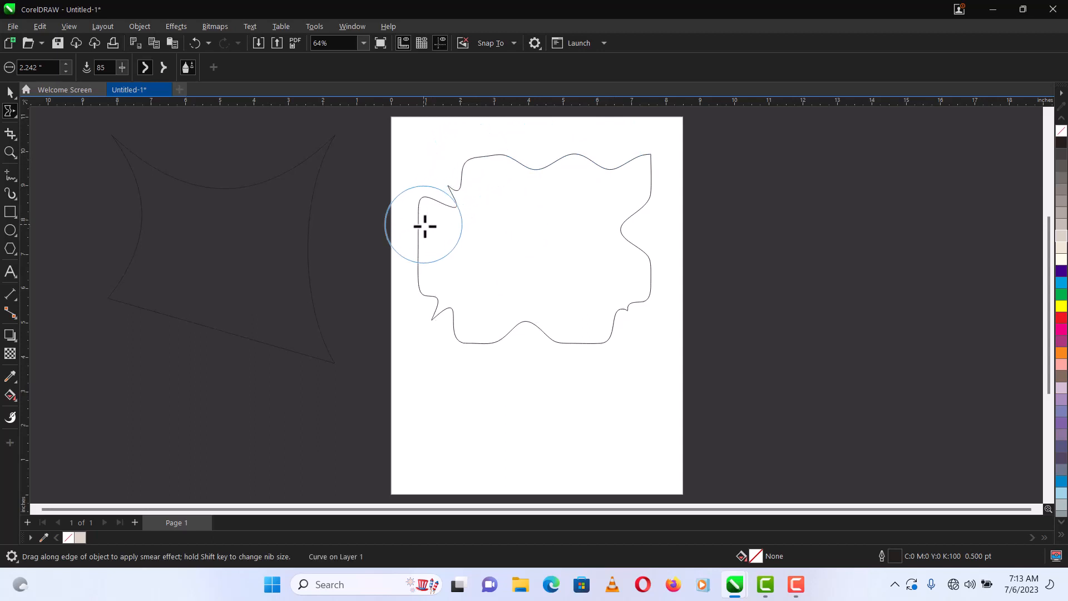
left_click_drag(425, 226, 438, 231)
left_click_drag(500, 358, 478, 341)
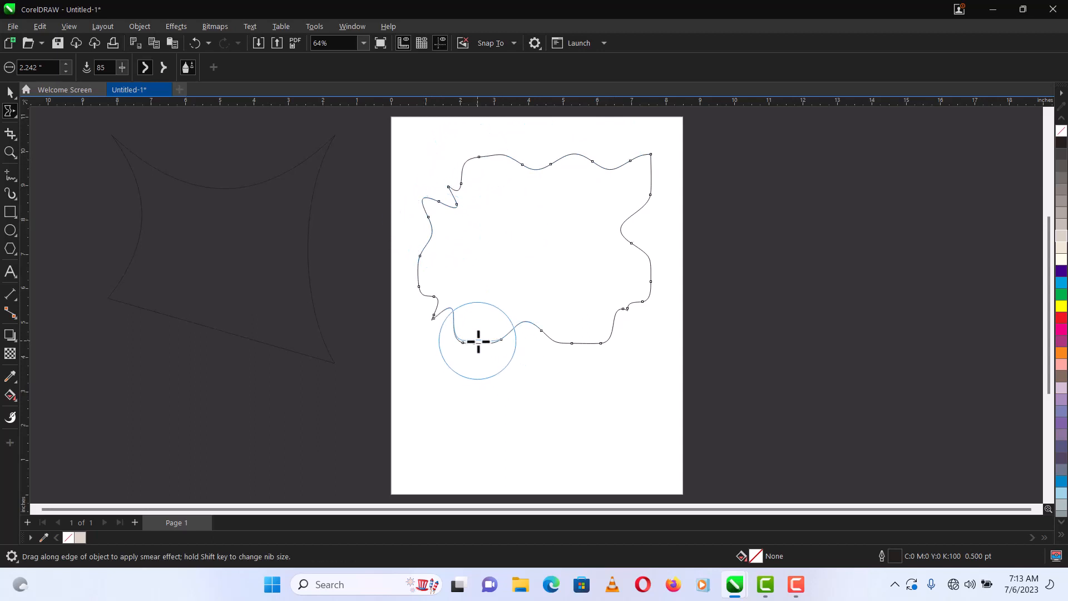
left_click_drag(577, 341, 577, 333)
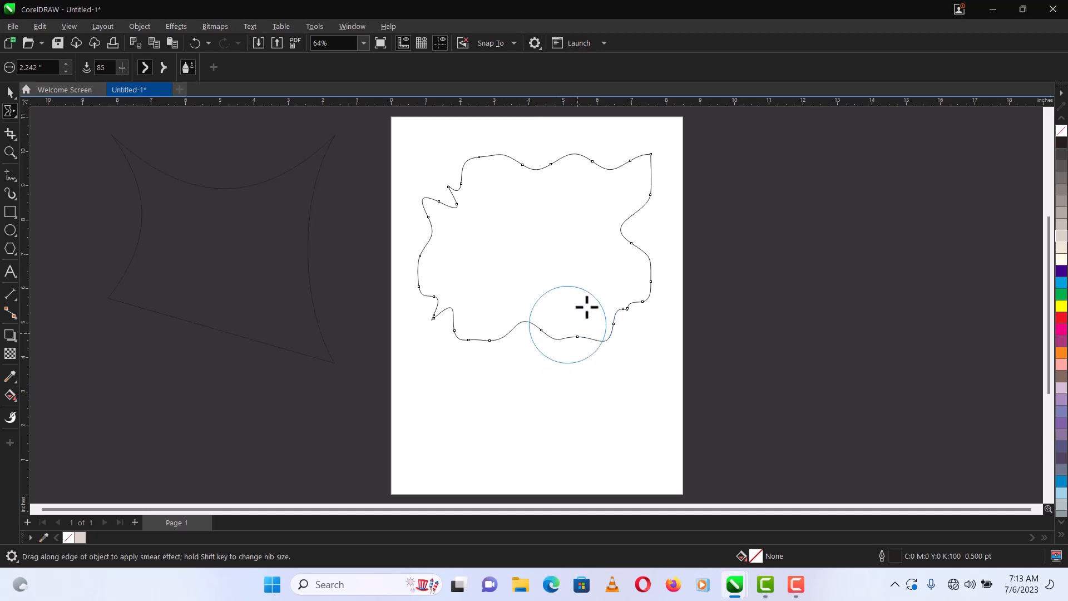
Try several fill colors on the smeared shape, settle on pink C0 M40 Y20 K0, and move the shape slightly up the page
left_click(1061, 272)
left_click(1061, 168)
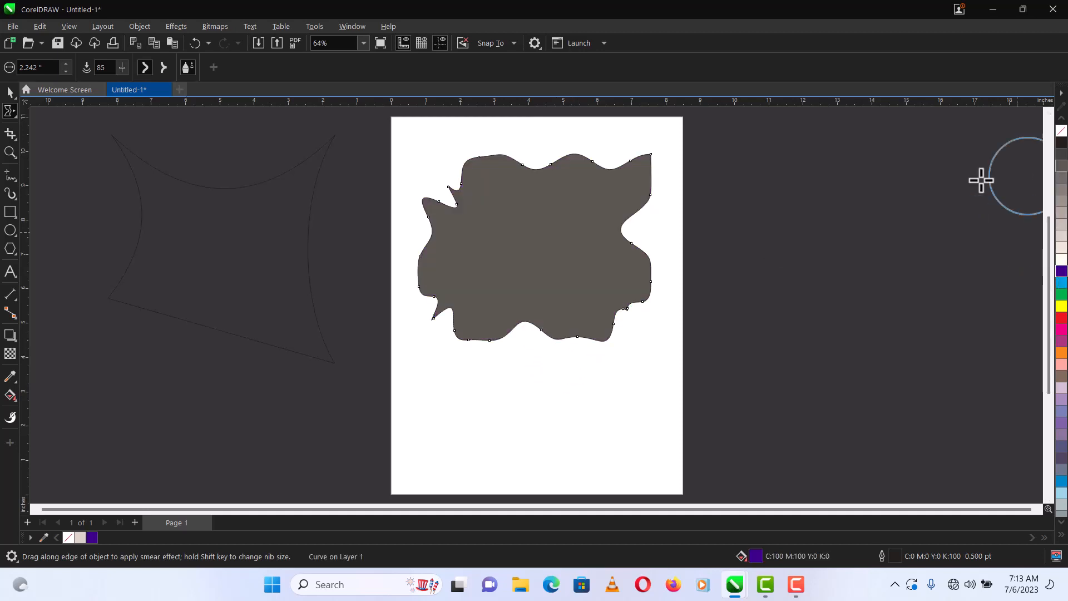
left_click(1061, 307)
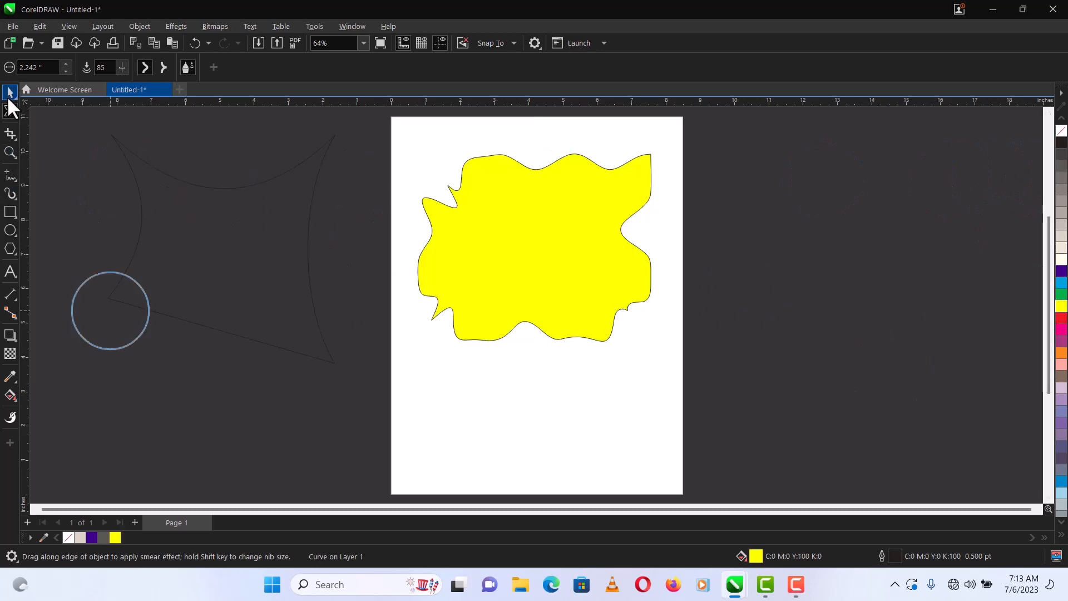
left_click(7, 94)
left_click_drag(612, 245, 614, 236)
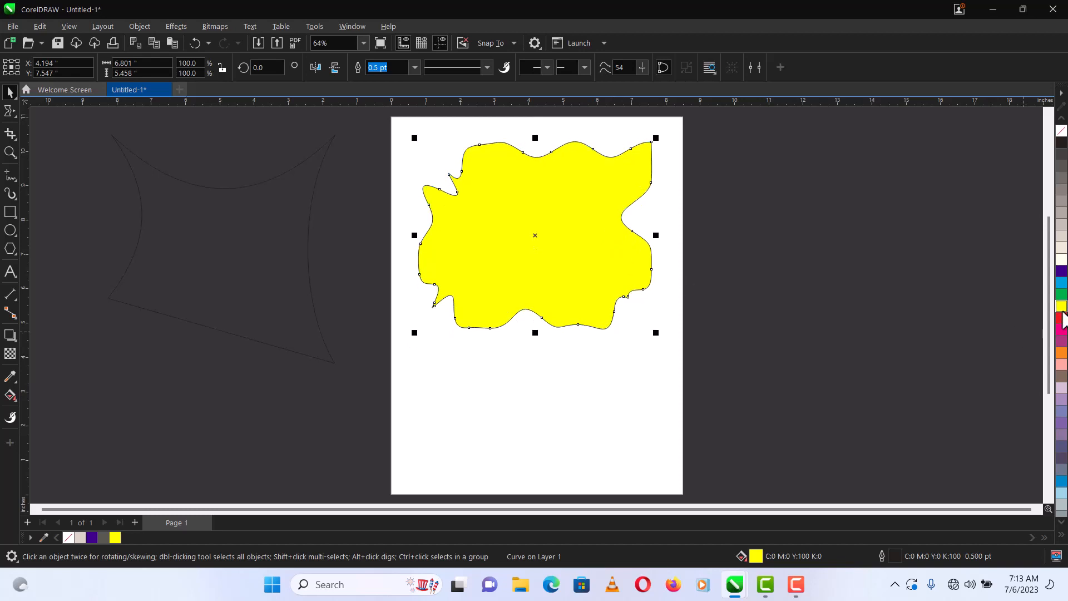
left_click(1062, 341)
left_click(1061, 366)
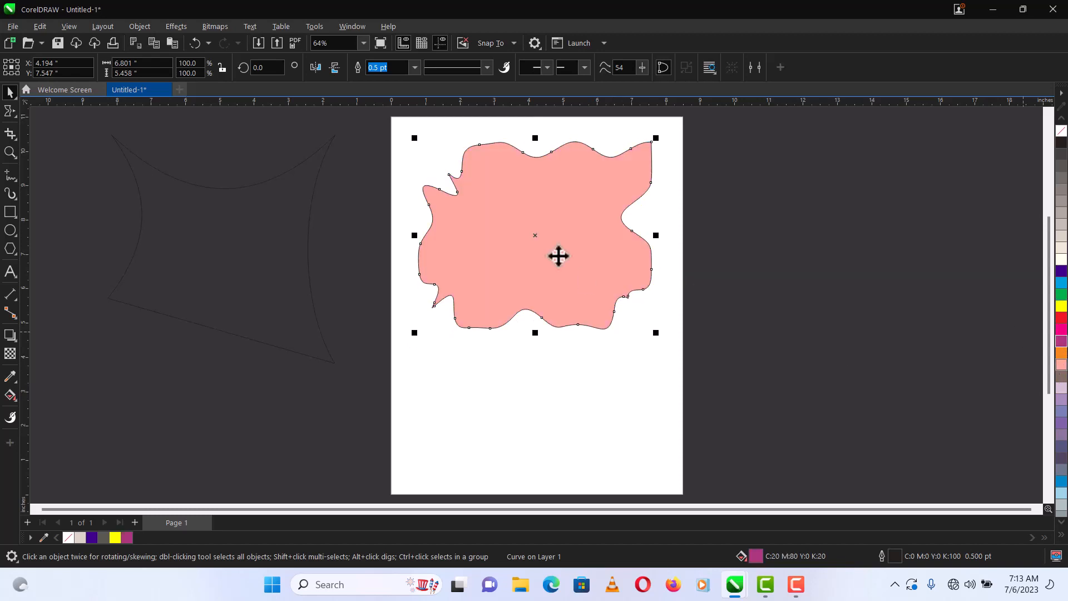
Fill the curved shape beside the page with magenta and move it slightly up, and shift the pink shape over to overlap it
left_click(132, 250)
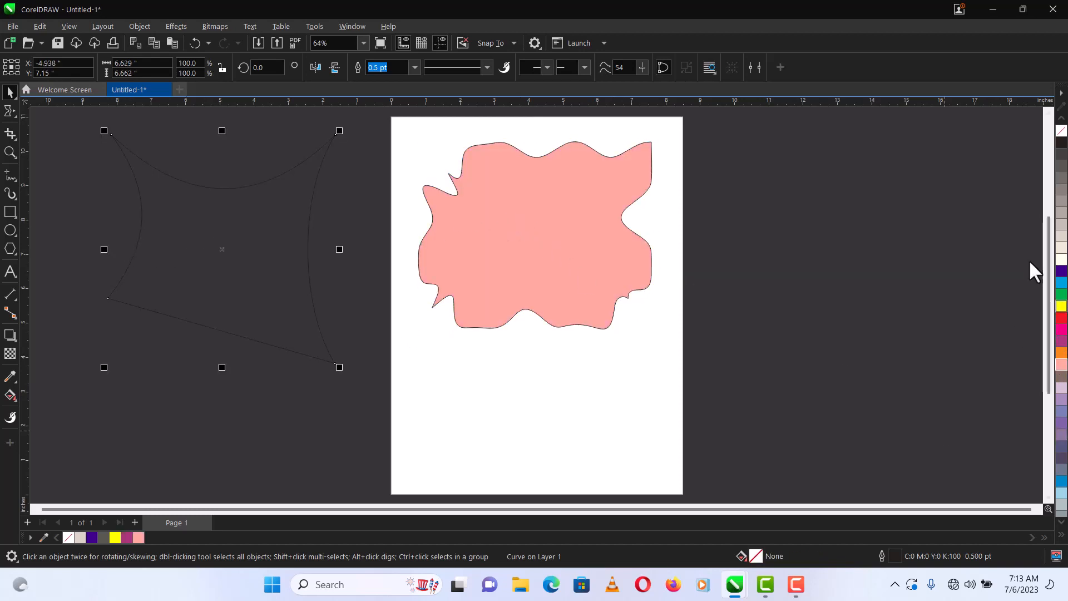
left_click(1061, 202)
left_click(1061, 330)
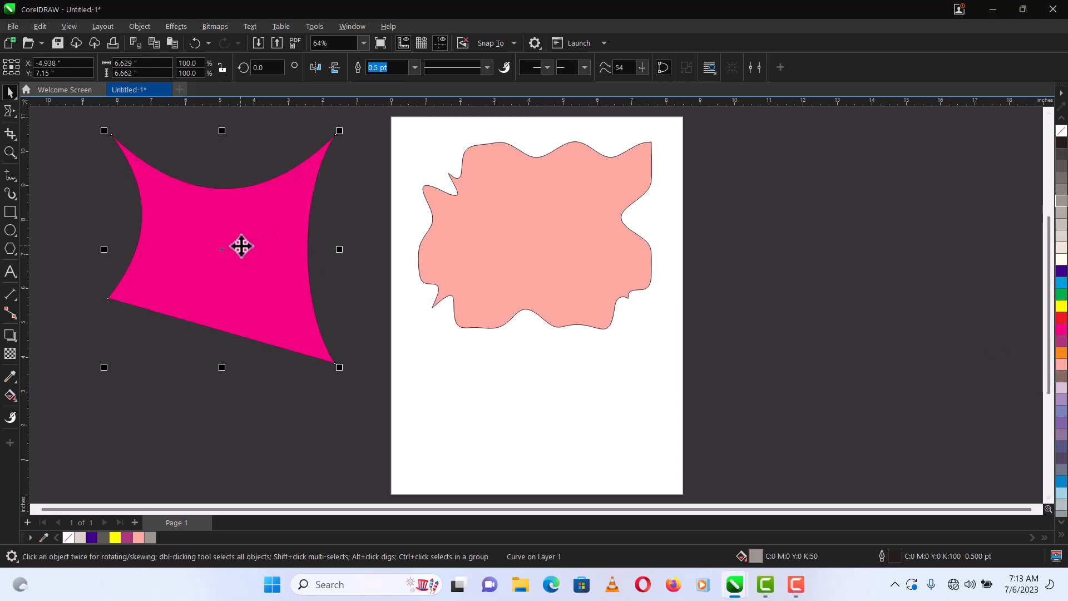
left_click_drag(240, 245, 243, 222)
left_click_drag(532, 250, 424, 233)
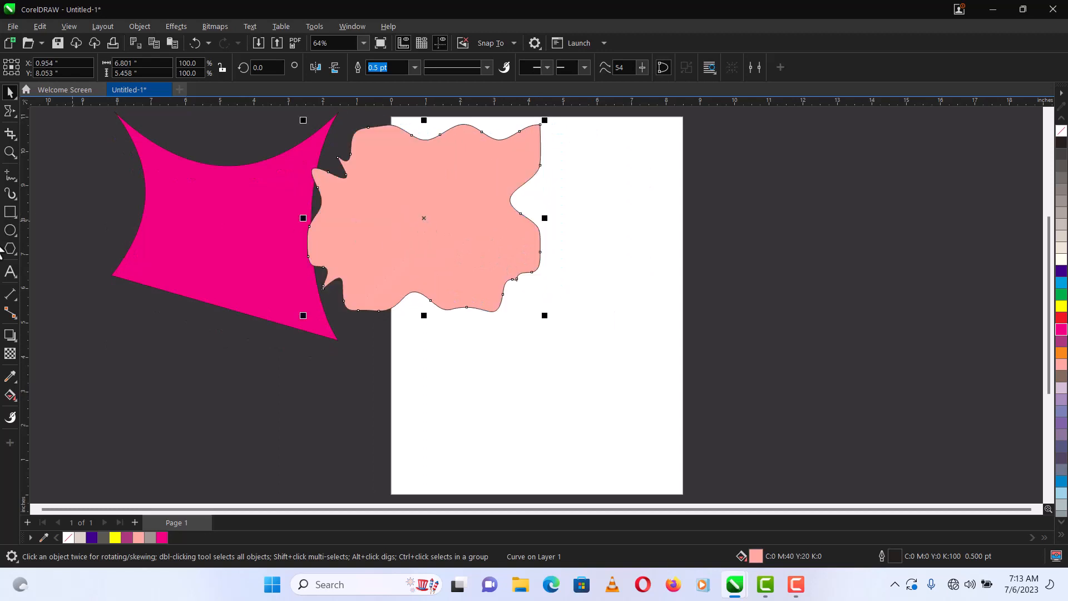
Draw a rectangle about 6.7 × 4.7 inches across the page's right edge for the Twirl tool, and fill it with C0 M0 Y0 K40
left_click(15, 115)
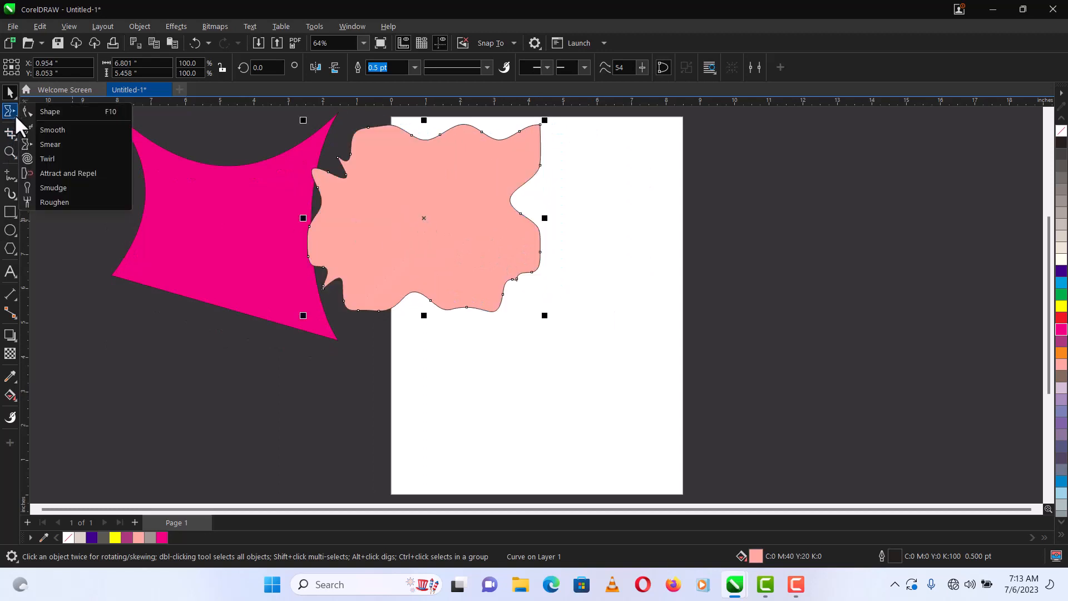
left_click(42, 157)
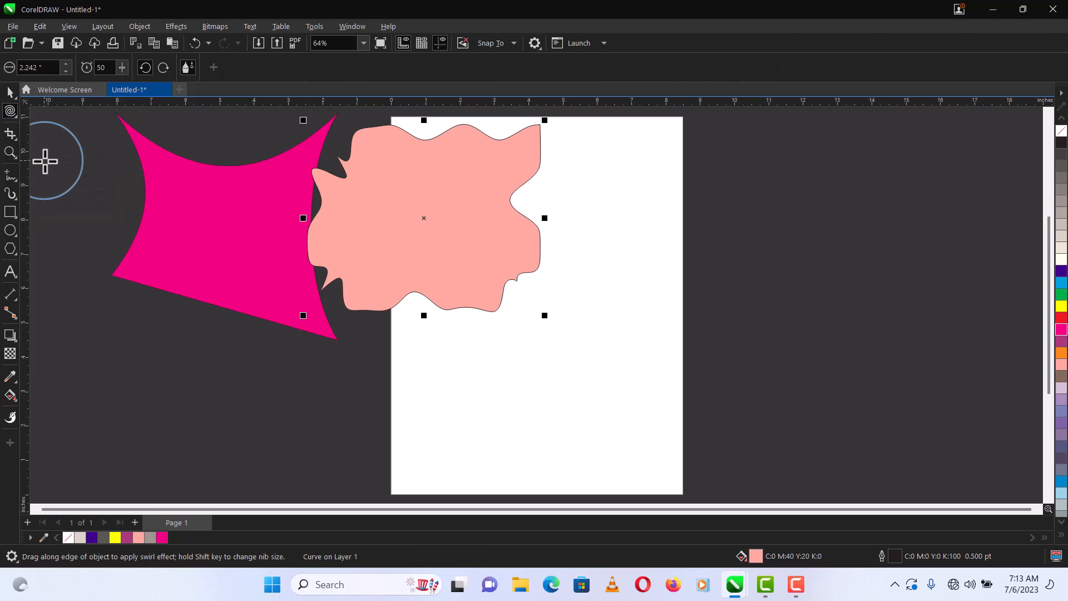
left_click(13, 114)
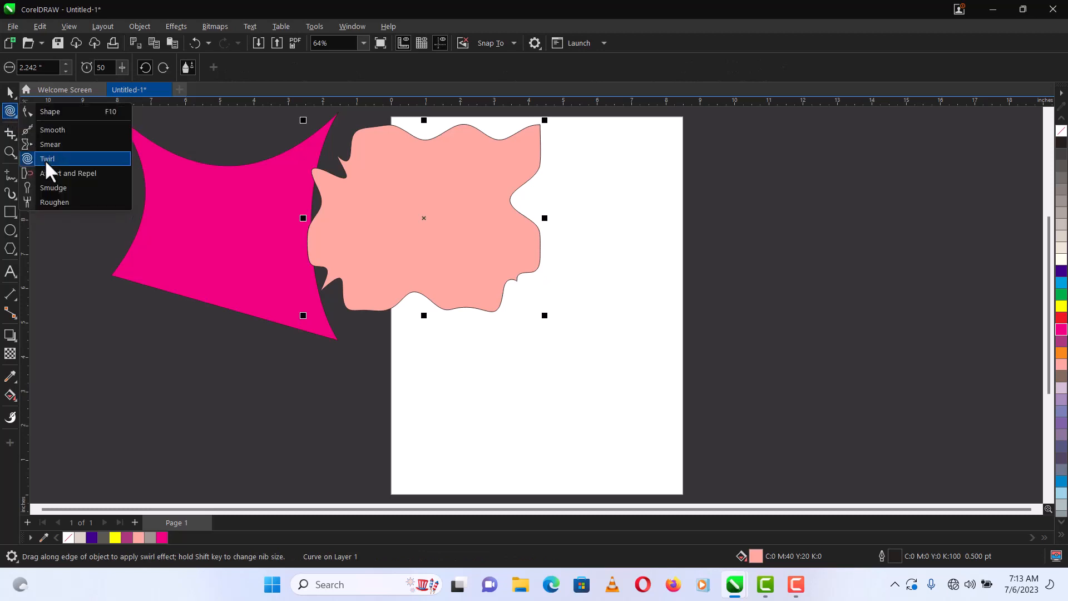
left_click(574, 183)
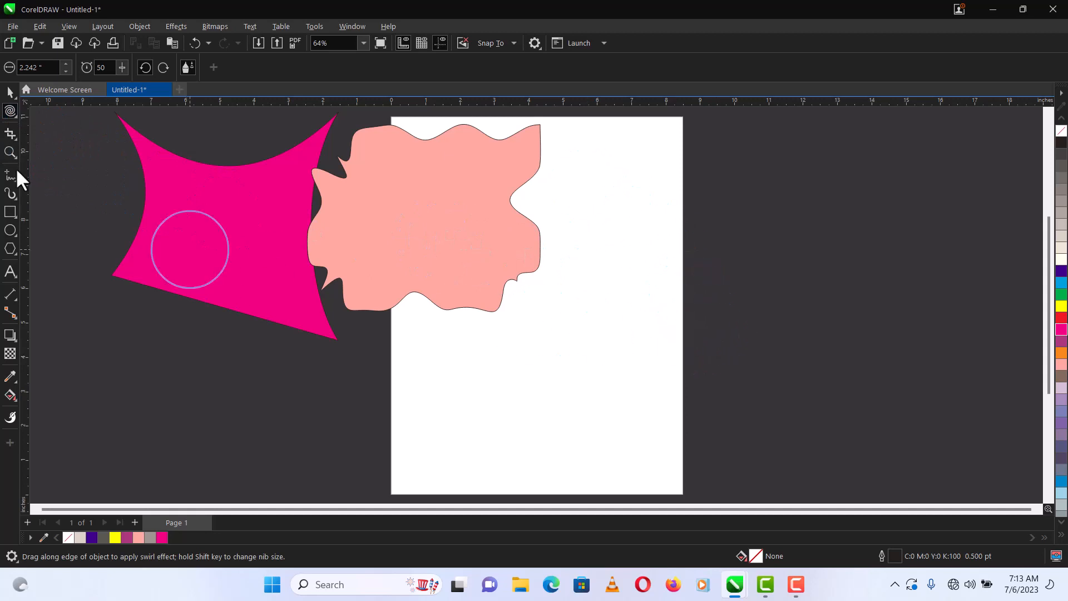
left_click(10, 211)
left_click_drag(565, 214, 794, 376)
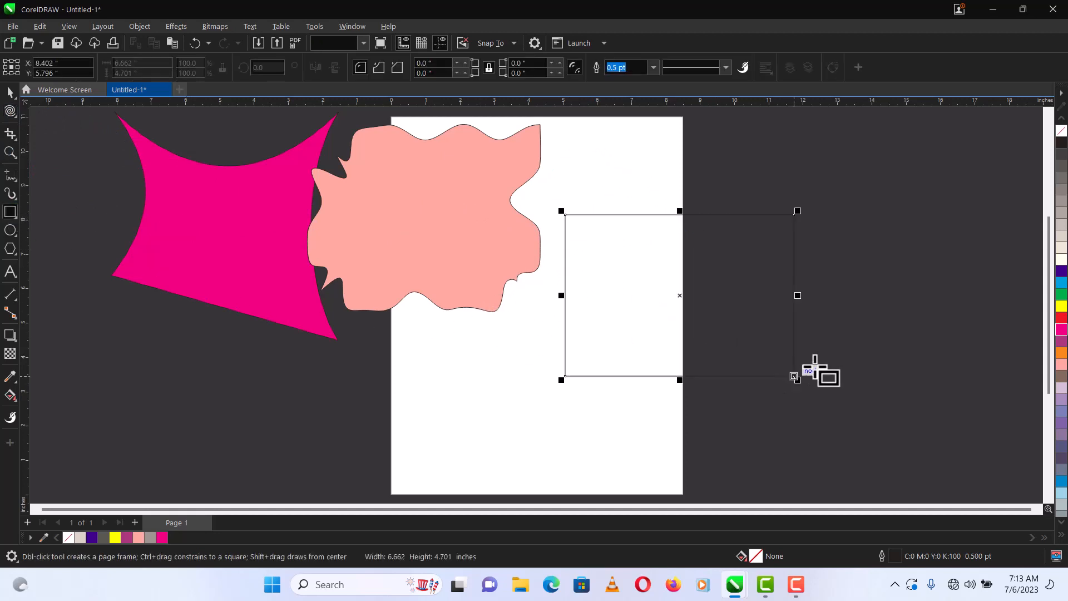
left_click(1060, 213)
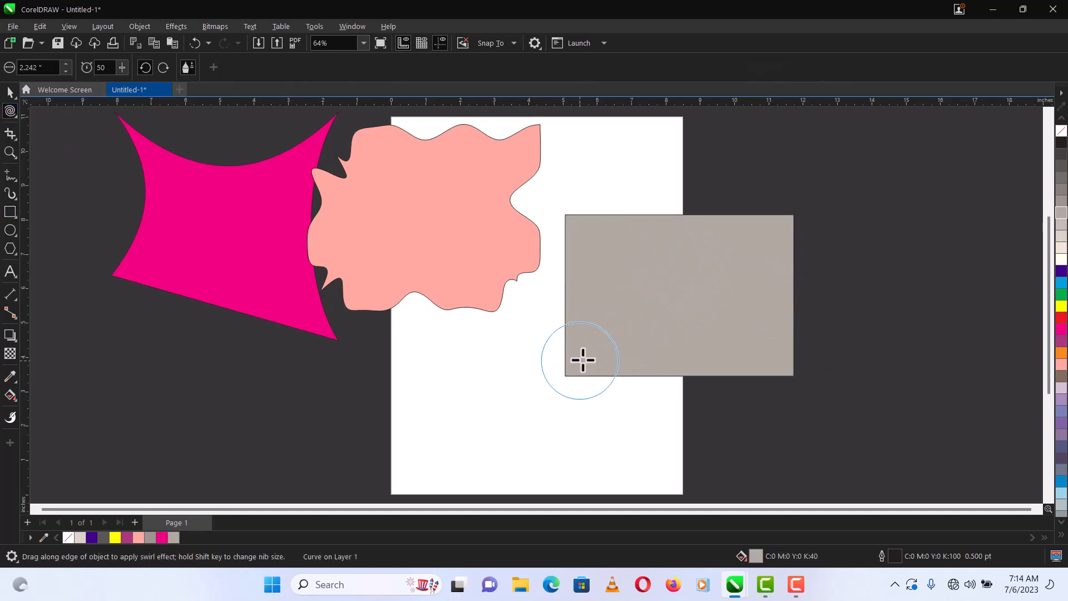
Twirl the gray rectangle's lower-left, upper-right and upper-left corners and the middle of its bottom and top edges
left_click_drag(583, 360, 611, 300)
mouse_move(804, 245)
left_mouse_down()
mouse_move(791, 226)
mouse_move(789, 247)
left_mouse_up()
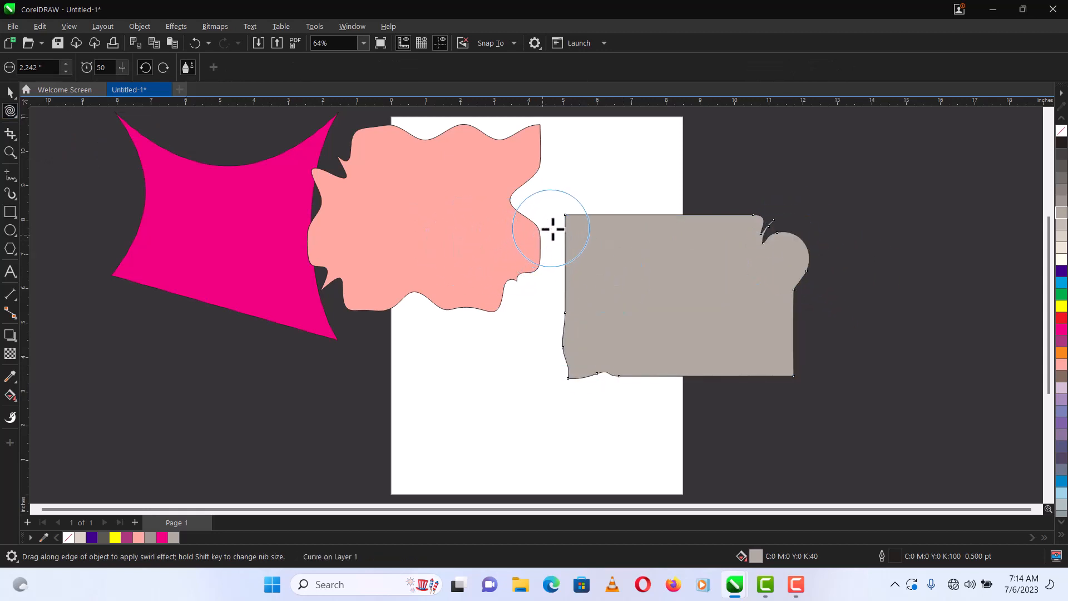
left_click_drag(566, 229, 587, 253)
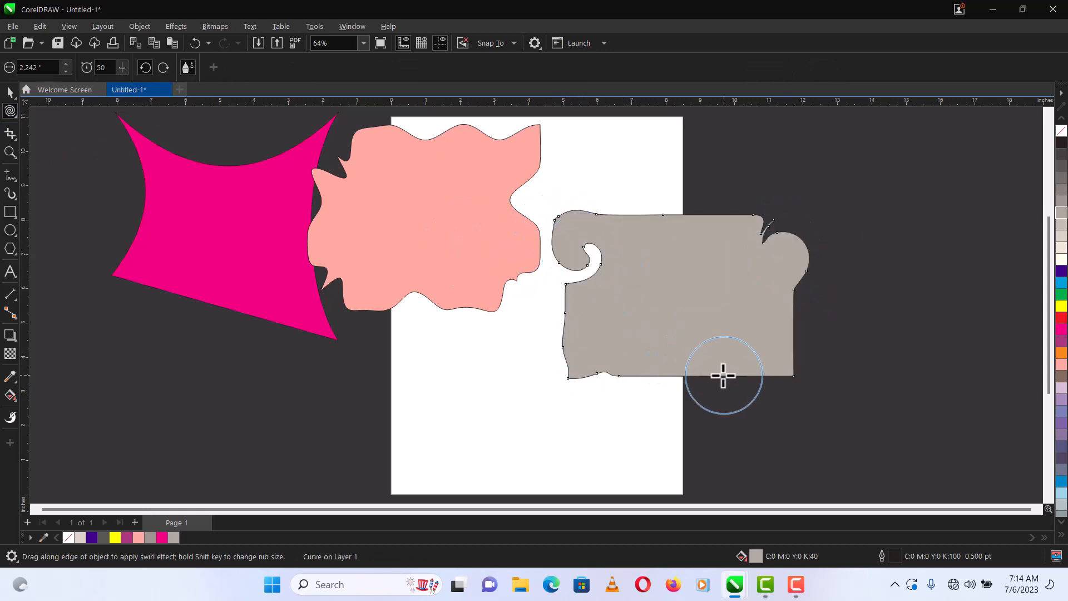
left_click_drag(717, 373, 711, 357)
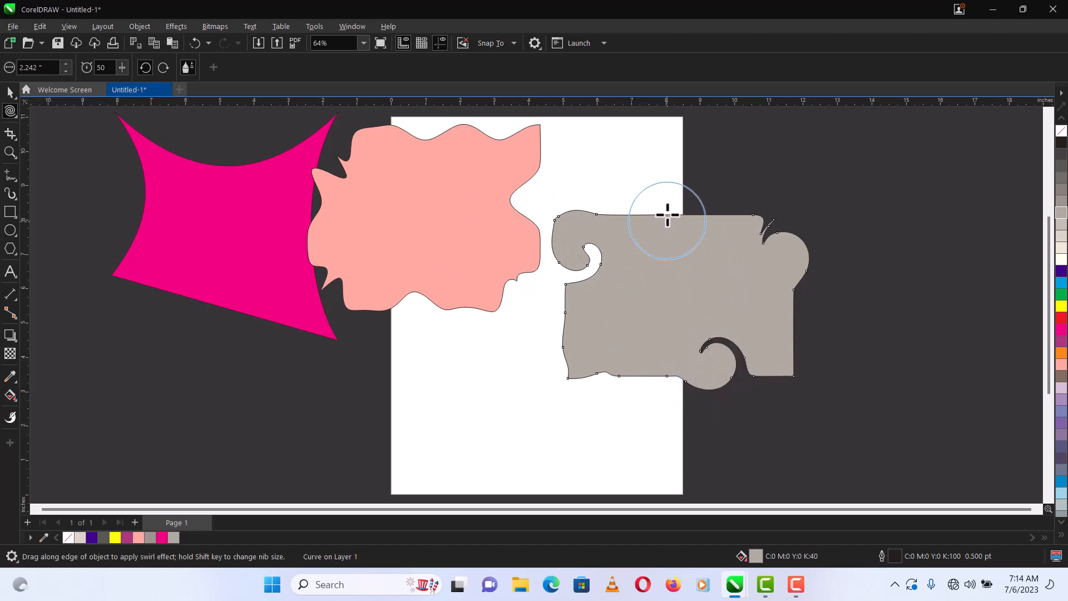
left_click_drag(667, 215, 670, 222)
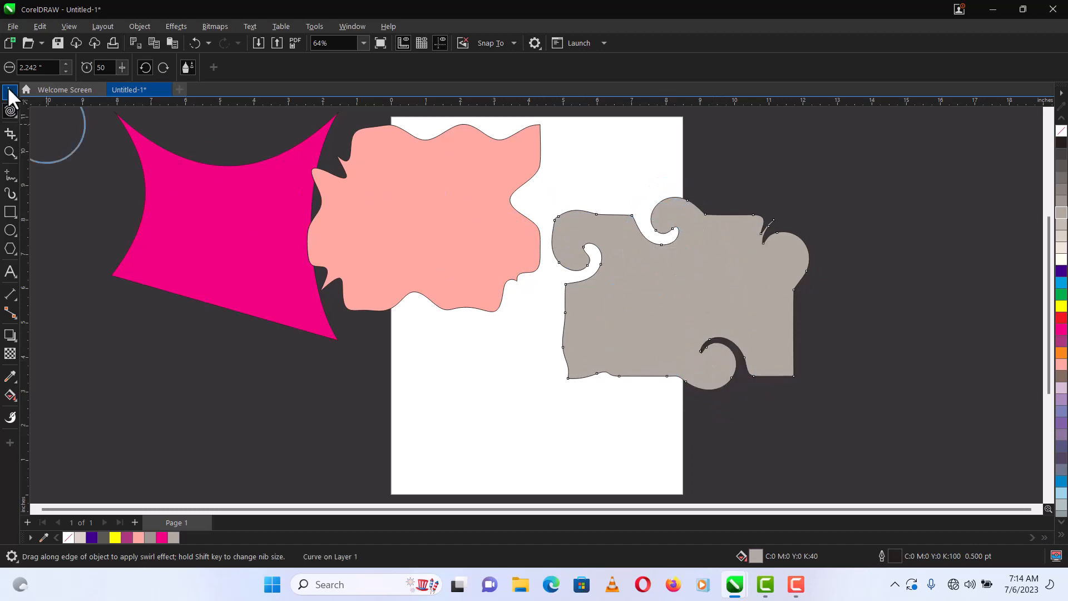
key("space")
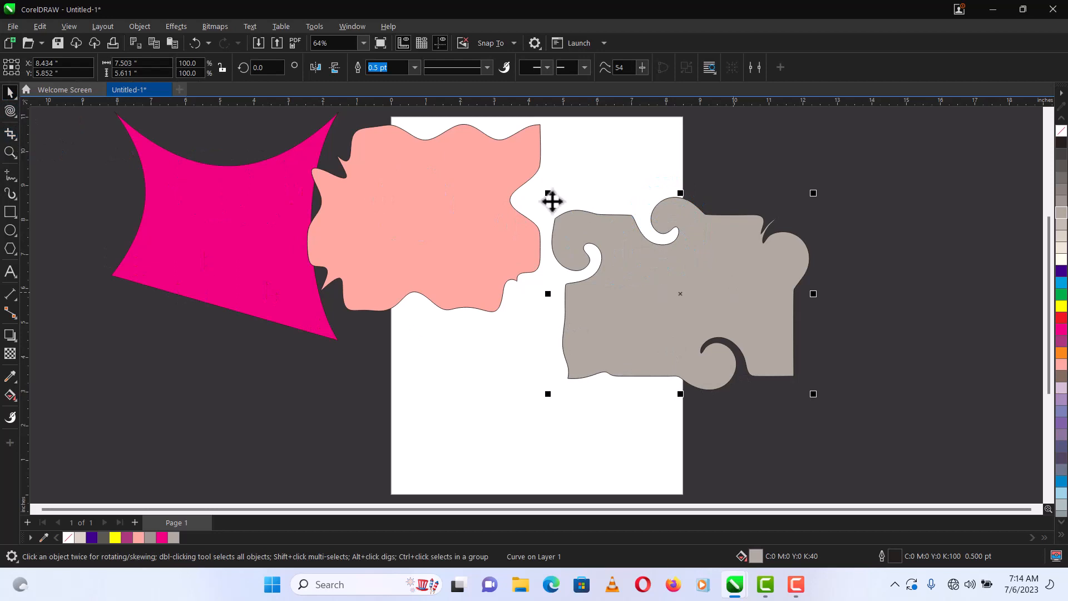
Fill the twirled shape with cyan C100 M0 Y0 K0 and move it across the upper part of the page's right edge
left_click(16, 117)
left_click(706, 282)
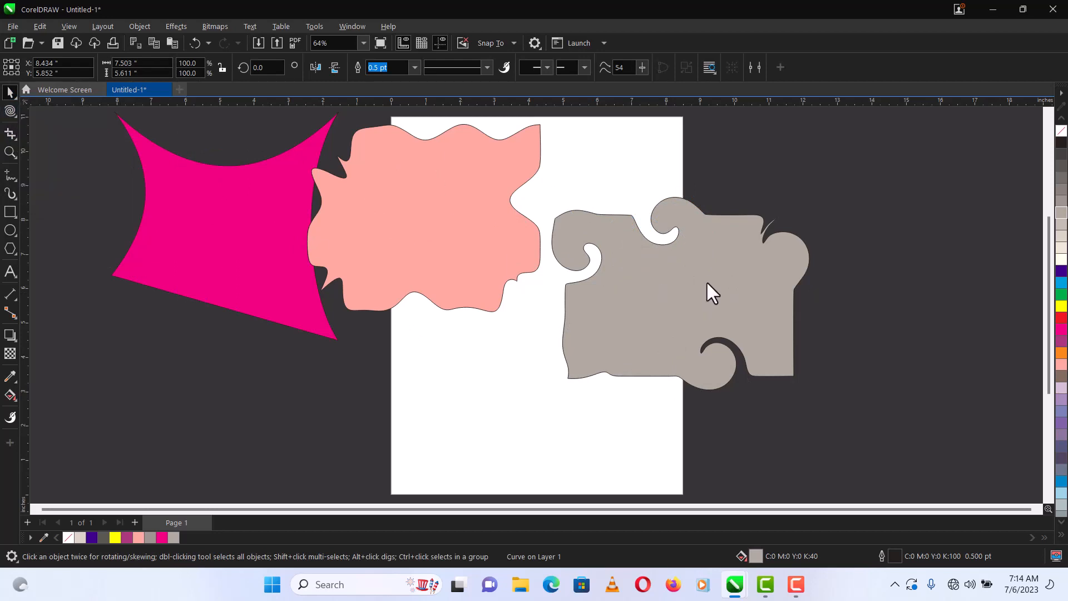
left_click_drag(711, 262, 667, 356)
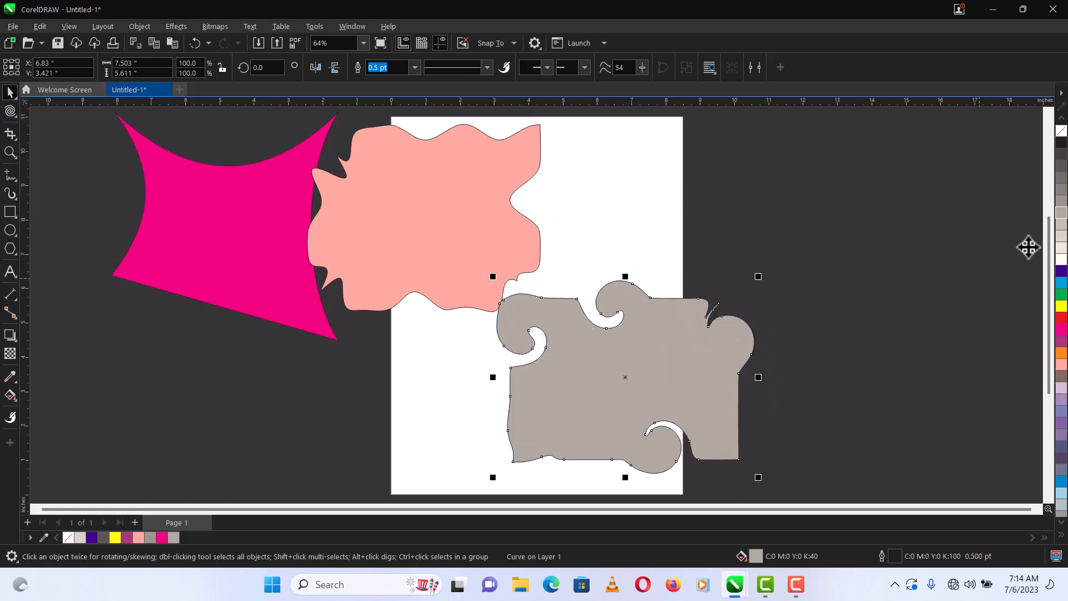
left_click(1061, 355)
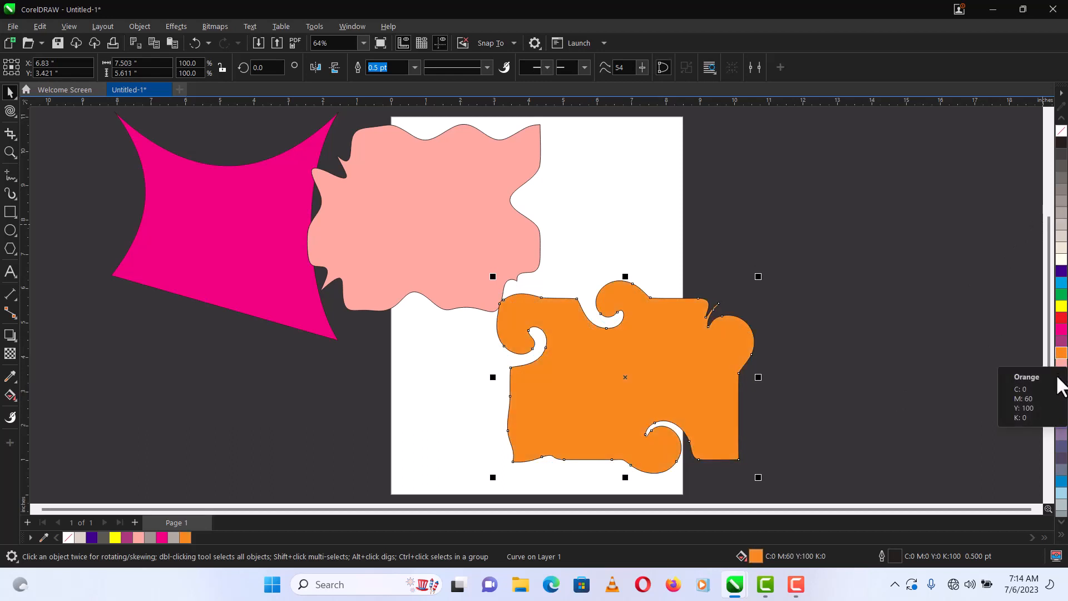
left_click(1061, 365)
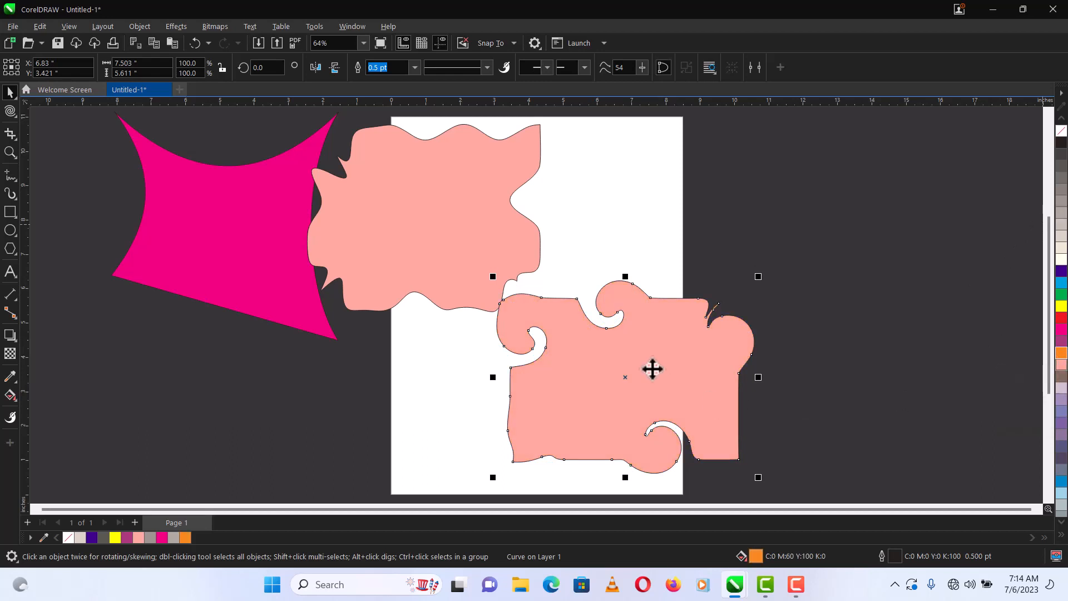
left_click_drag(630, 390, 678, 352)
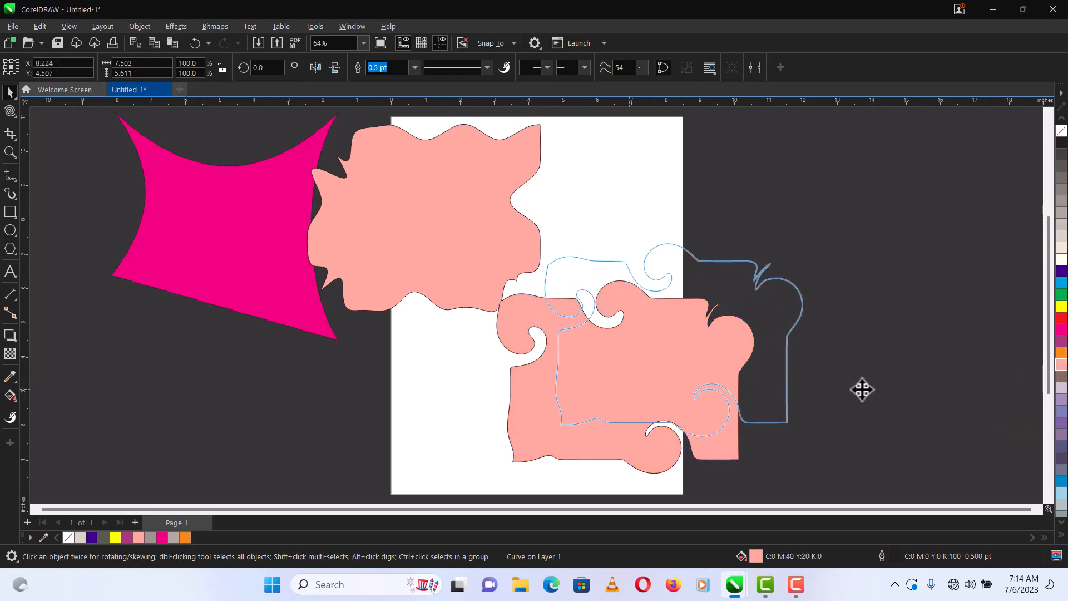
left_click(1061, 287)
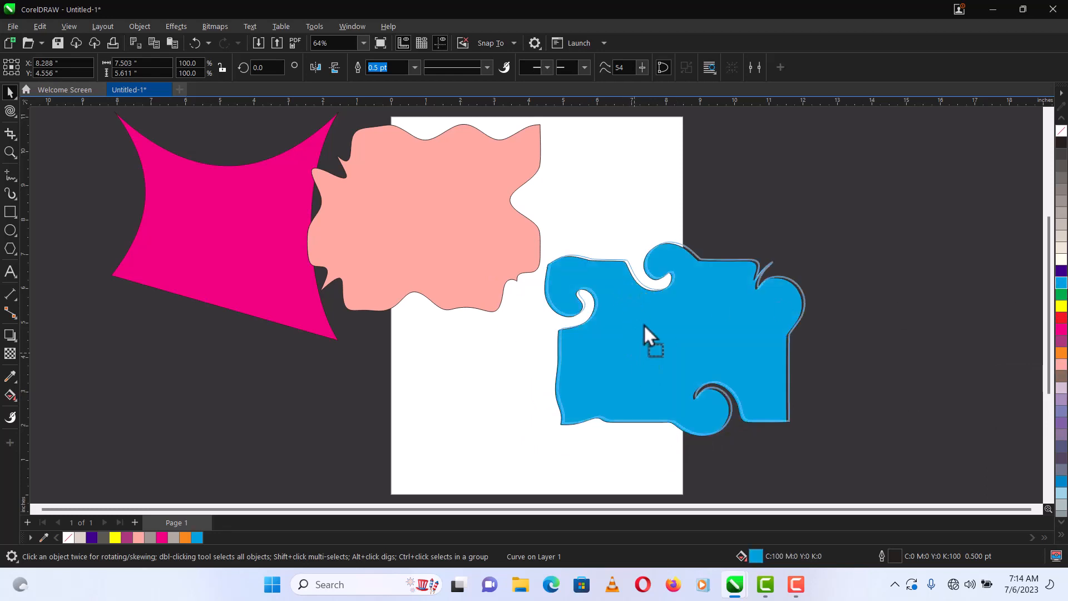
left_click_drag(644, 338, 689, 200)
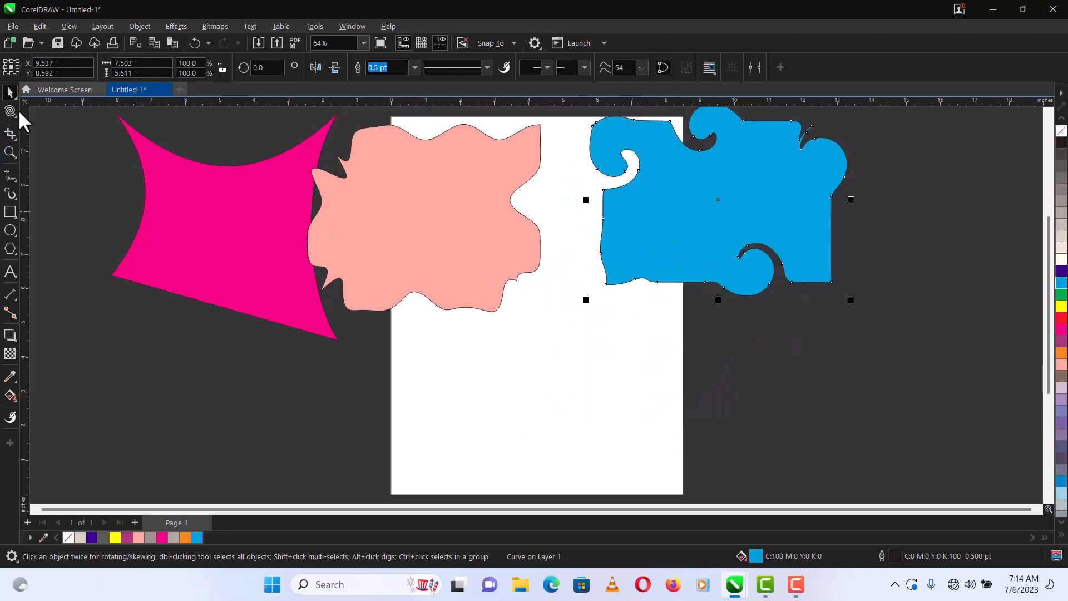
Draw a rectangle about 7.5 × 4.2 inches on the lower part of the page for the Attract and Repel tool
left_click(15, 117)
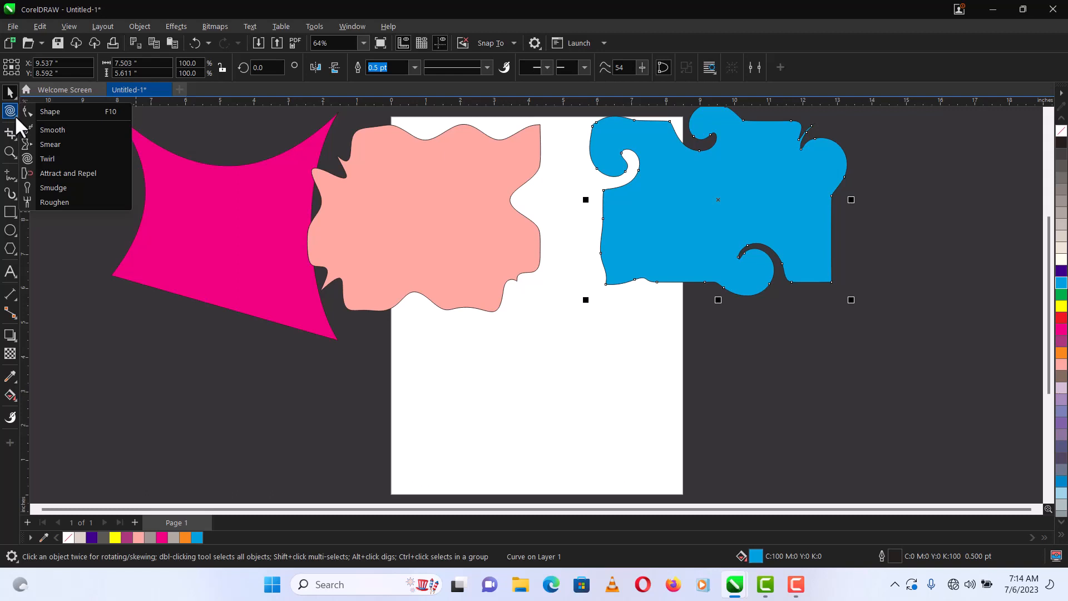
left_click(51, 173)
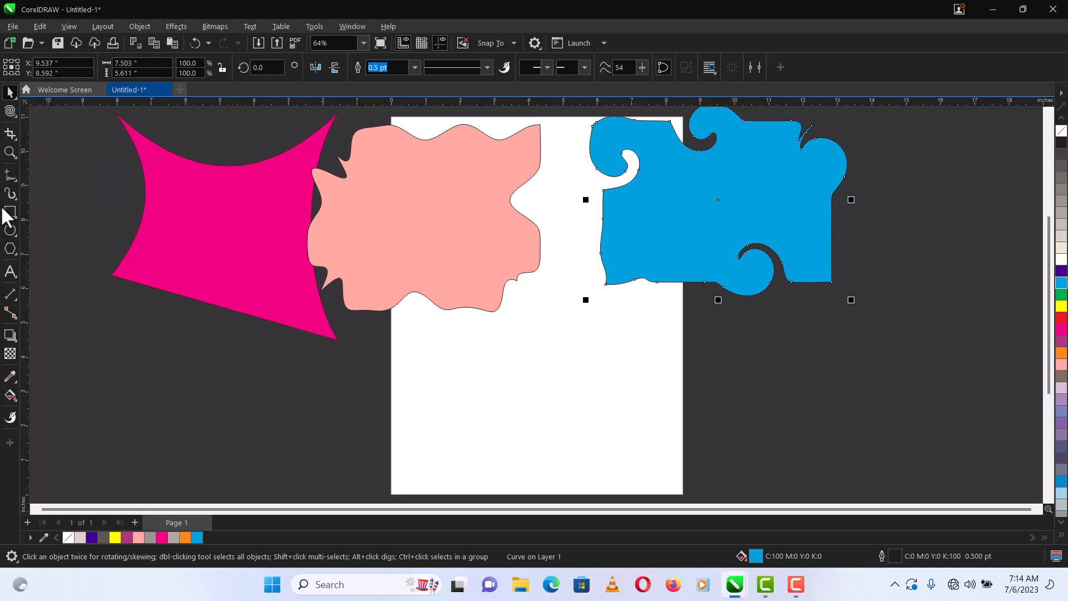
left_click_drag(405, 332, 663, 475)
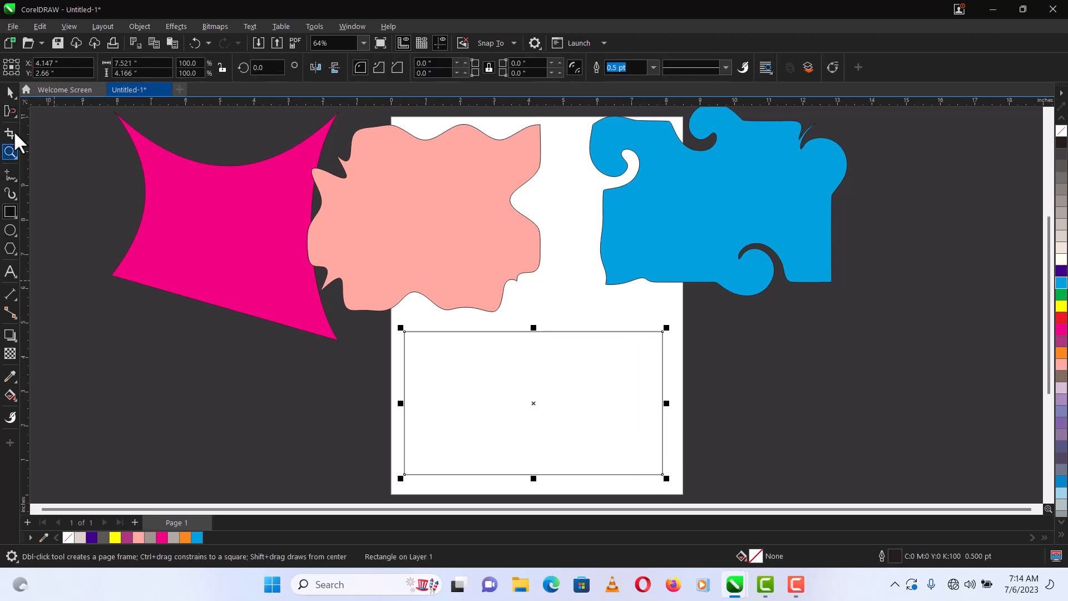
Attract the new rectangle's outline inward at two points on each of the top, left and bottom edges and one on the right edge
left_click(11, 112)
mouse_move(596, 330)
left_mouse_down()
mouse_move(601, 358)
mouse_move(586, 365)
left_mouse_up()
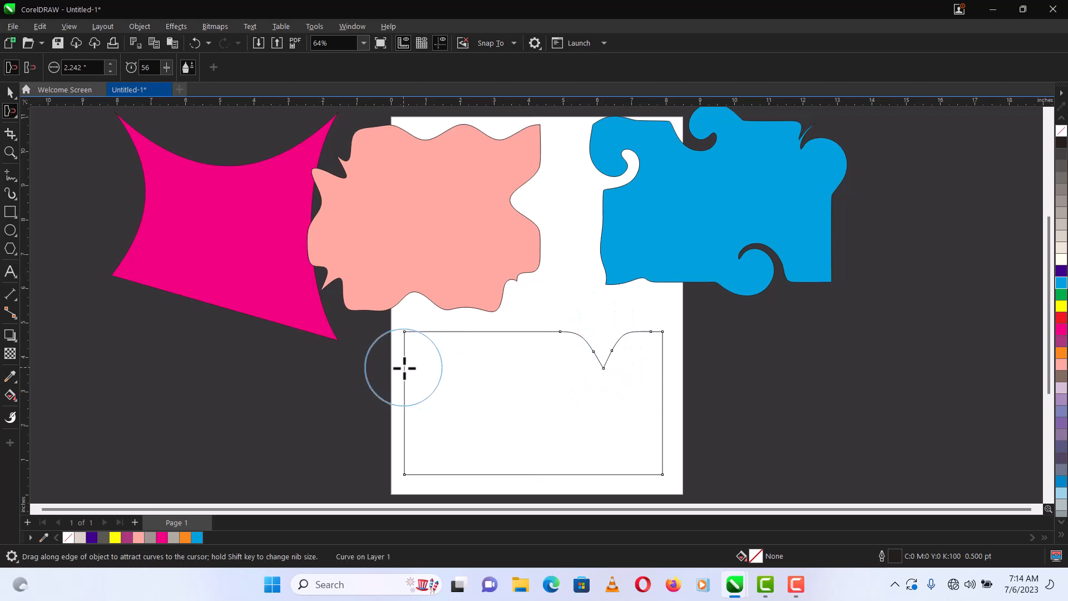
left_click_drag(406, 365, 424, 367)
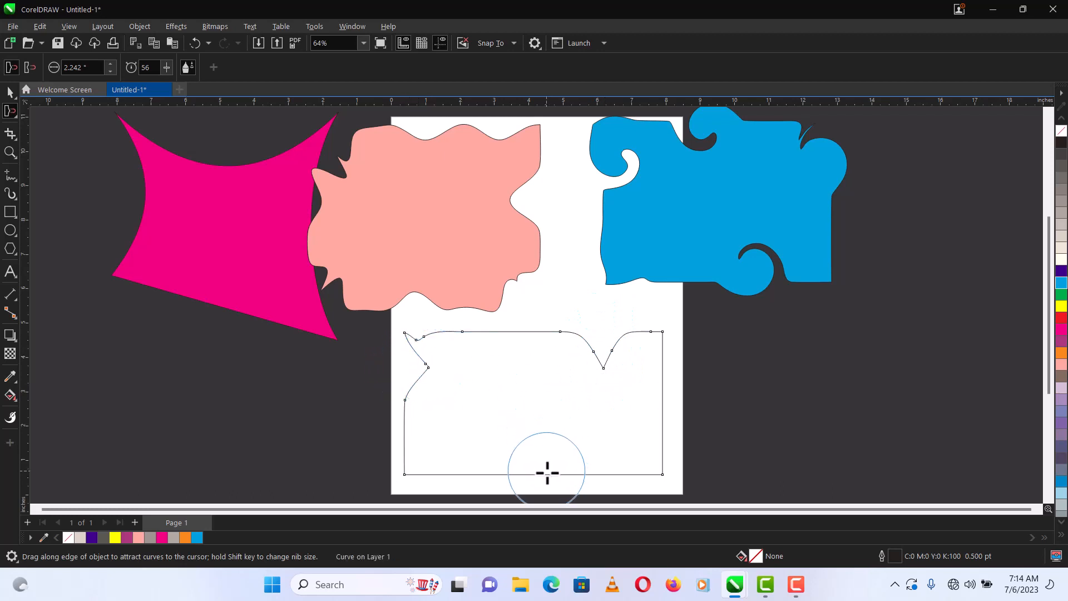
left_click_drag(548, 474, 539, 456)
left_click_drag(660, 408, 638, 407)
left_click_drag(400, 434, 422, 425)
left_click_drag(534, 317, 525, 346)
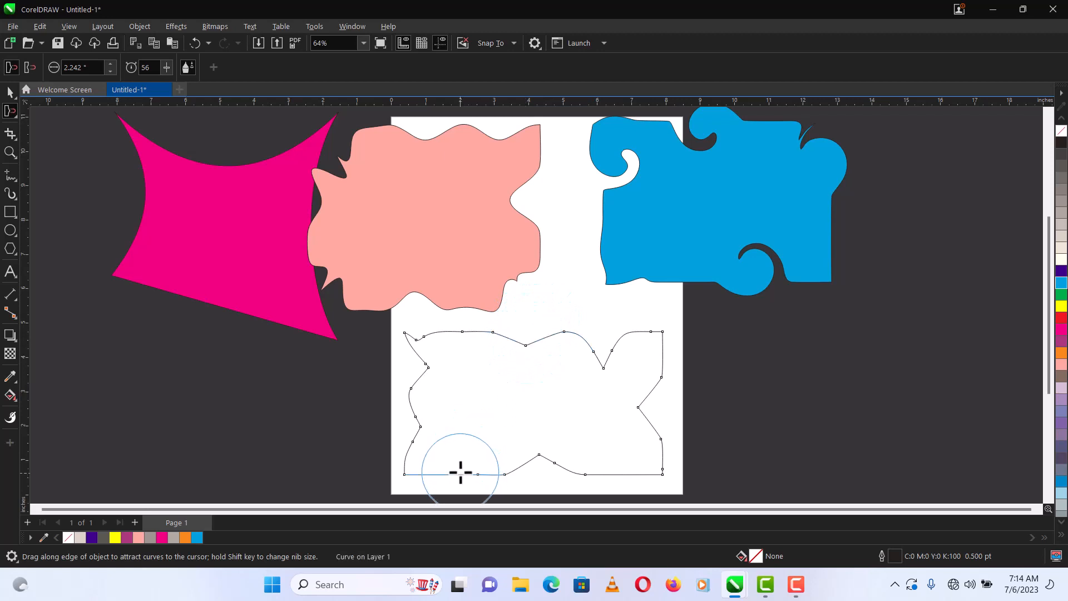
left_click_drag(461, 473, 458, 461)
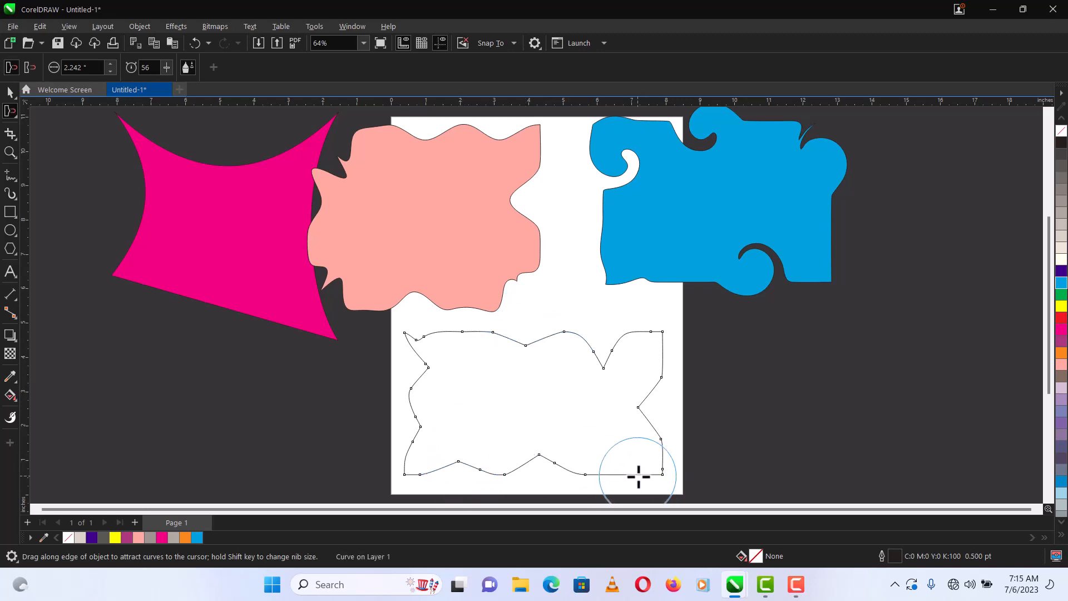
Attract the outline further inward near the top edge's middle and at the bottom edge's right end, left corner and middle
left_click_drag(627, 462, 618, 454)
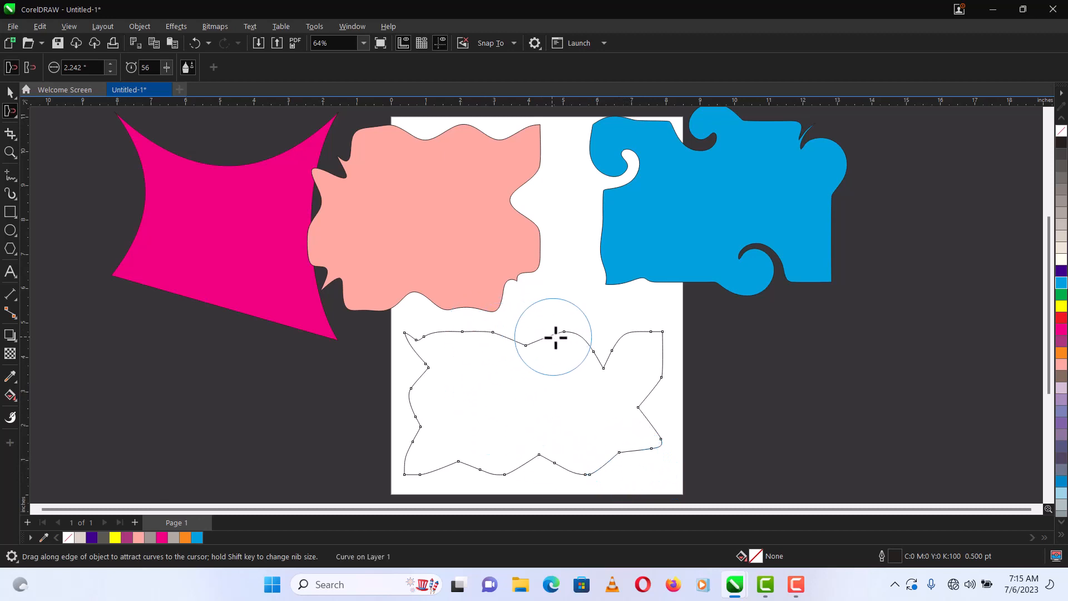
left_click_drag(555, 337, 552, 347)
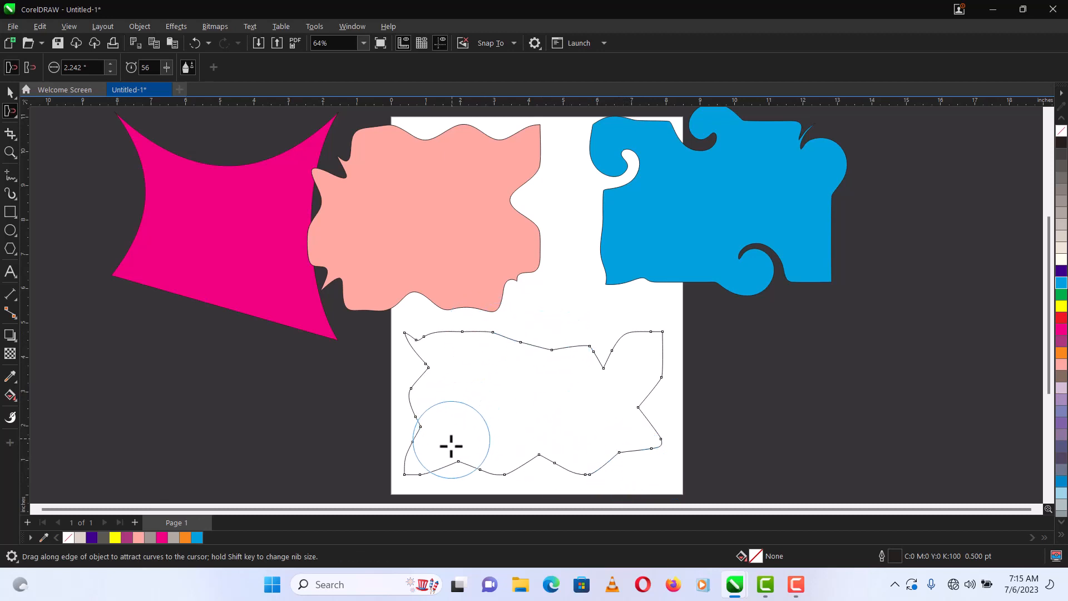
left_click_drag(451, 446, 454, 432)
left_click_drag(572, 467, 569, 437)
left_click_drag(541, 341, 538, 354)
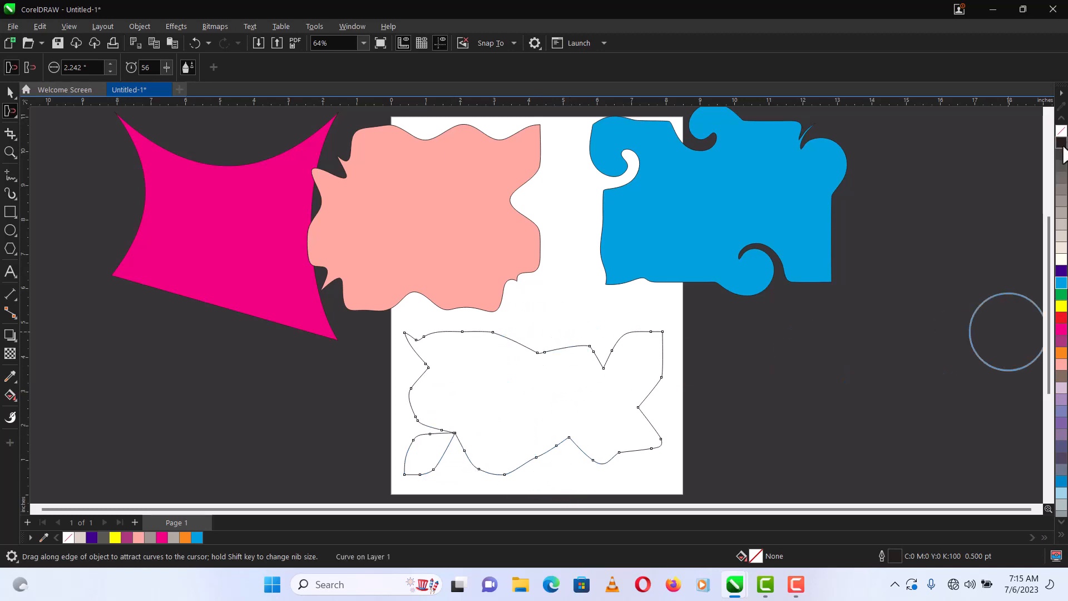
Try a black fill and a pink C0 M40 Y20 K0 fill on the attracted shape, and undo both
left_click(1062, 144)
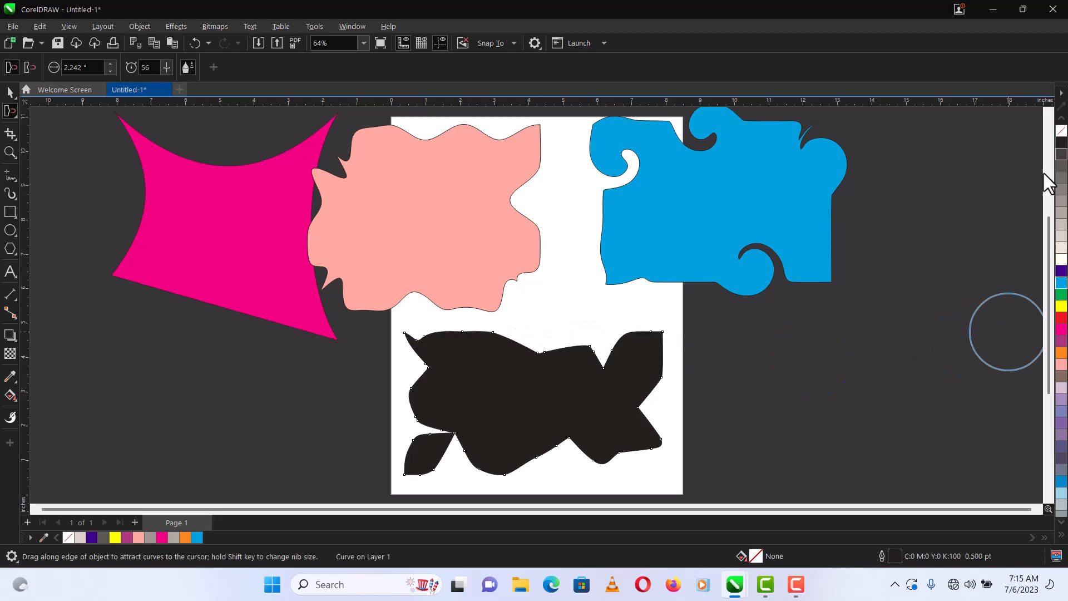
left_click(1062, 365)
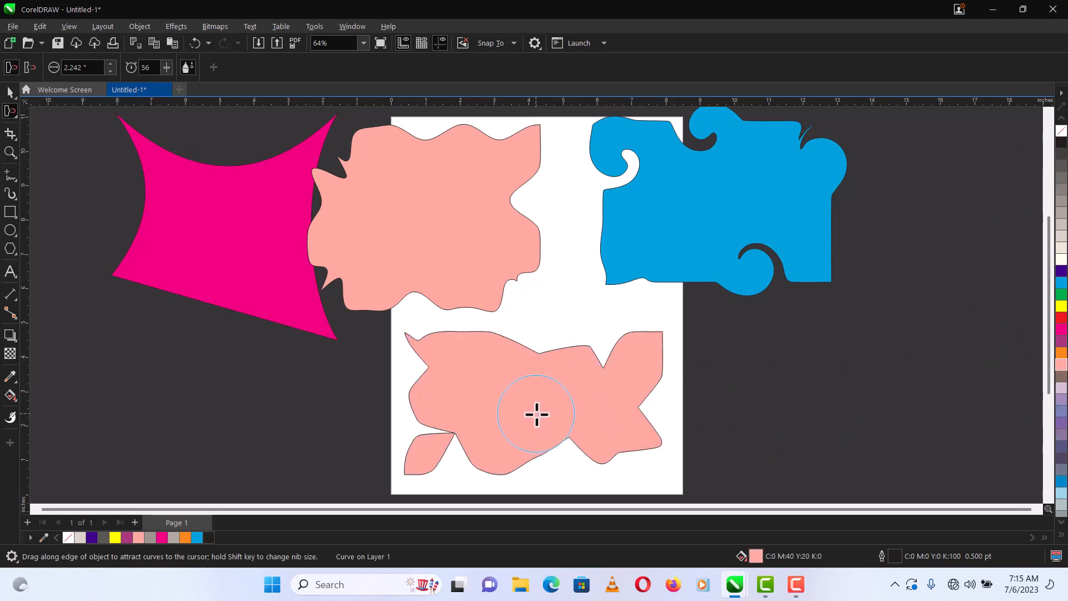
key("ctrl+z")
key("ctrl+z")
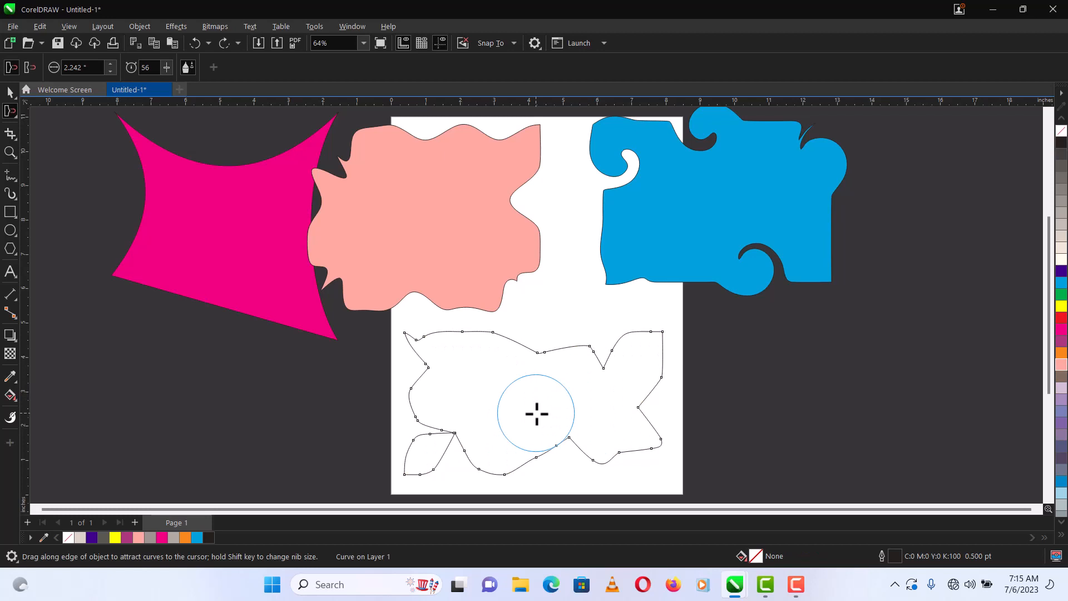
Fill the attracted shape with red C0 M100 Y100 K0 and move it over the cyan shape
key("space")
left_click(1062, 317)
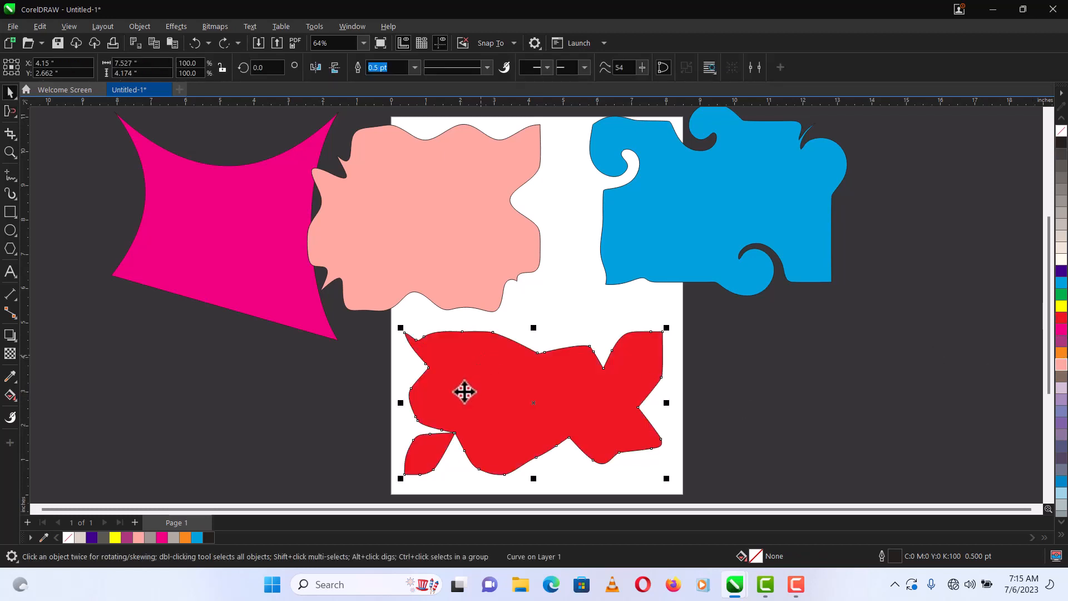
left_click_drag(465, 388, 676, 206)
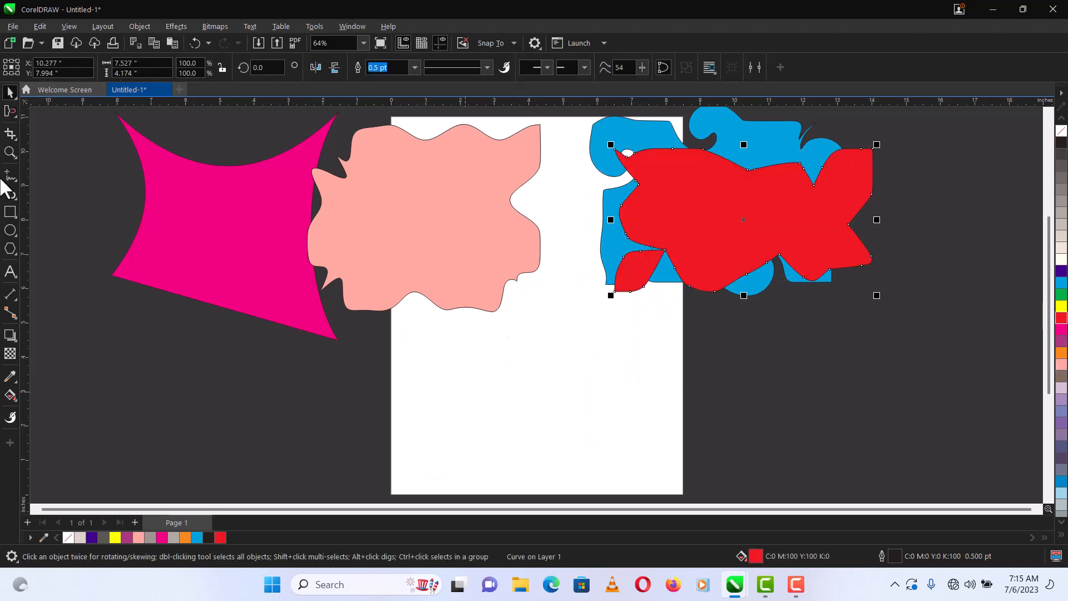
Draw a rectangle about 7.2 × 4.6 inches on the lower part of the page for the Smudge tool and fill it with C0 M0 Y0 K40
left_click(17, 118)
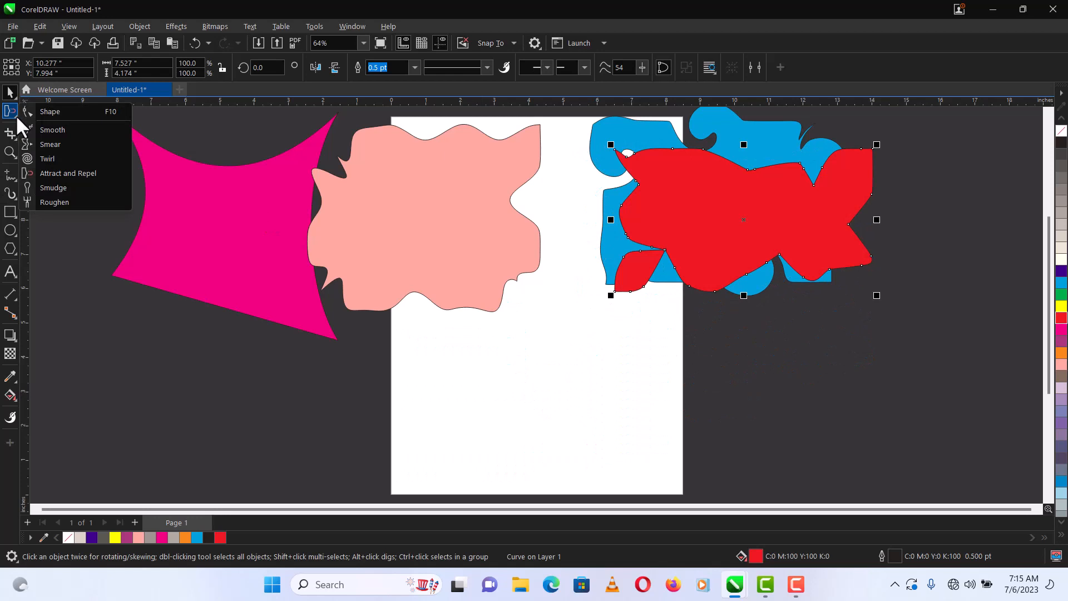
left_click(49, 190)
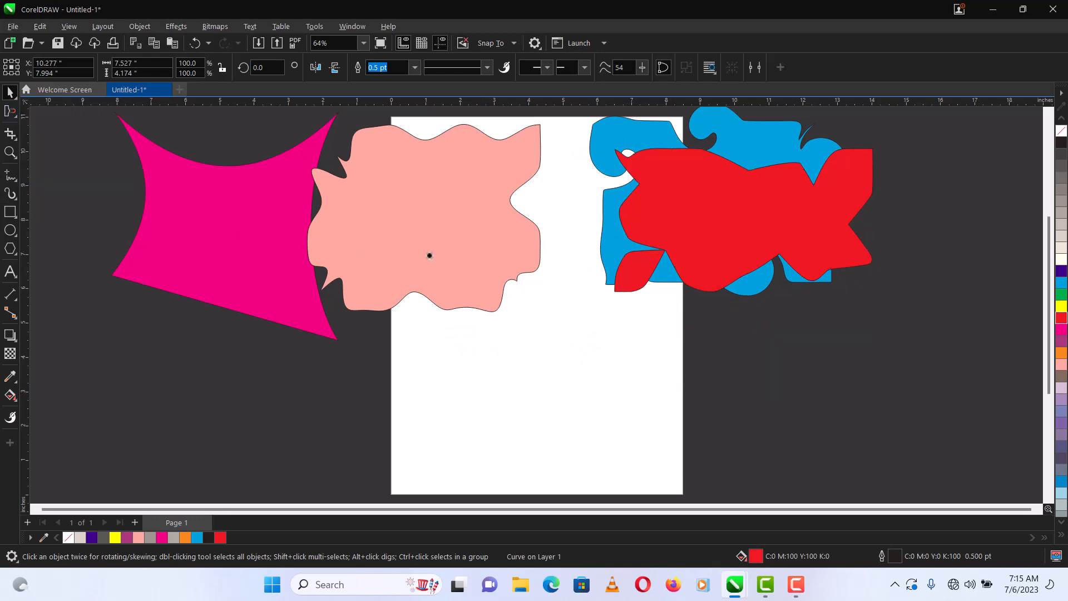
left_click(10, 211)
left_click_drag(408, 325, 657, 482)
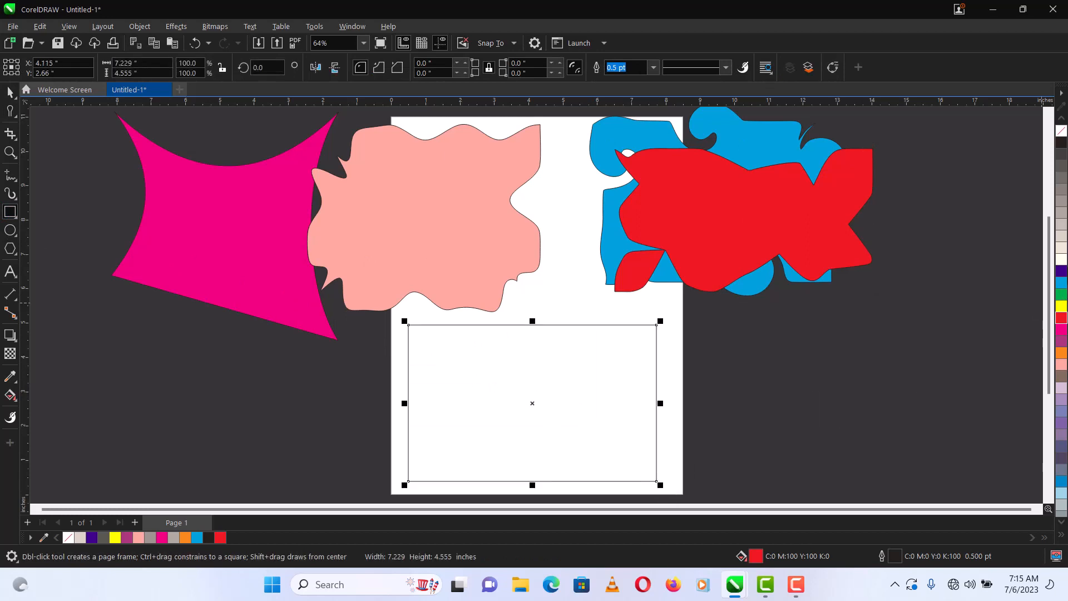
left_click(1062, 213)
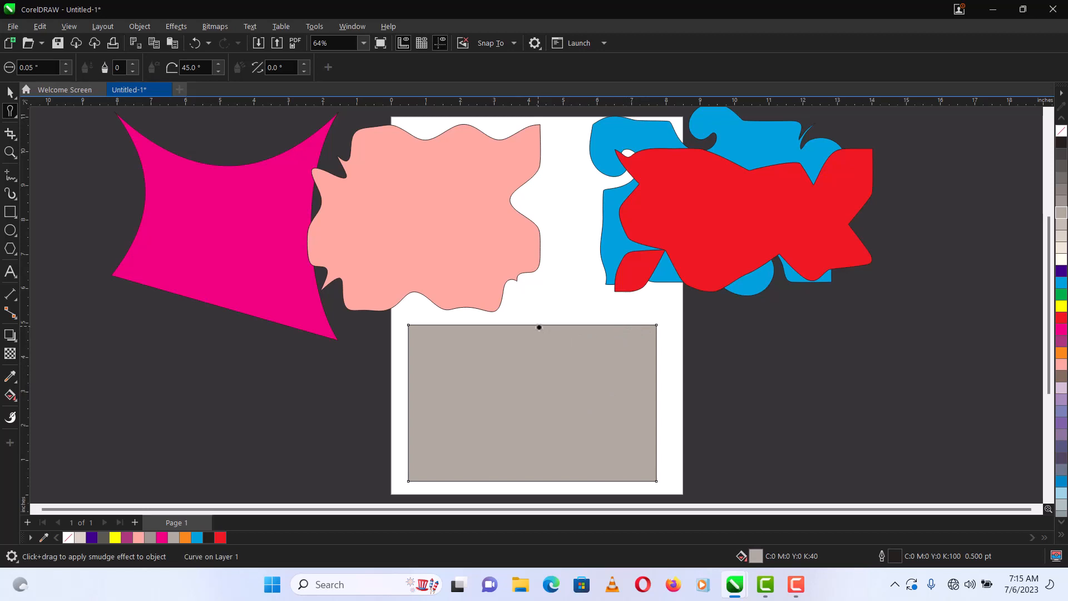
Smudge a branching line from the gray rectangle's top edge into its interior, and thin spikes outward from its left and top edges
left_click_drag(538, 326, 536, 336)
left_click_drag(539, 439, 543, 442)
left_click_drag(535, 406, 477, 416)
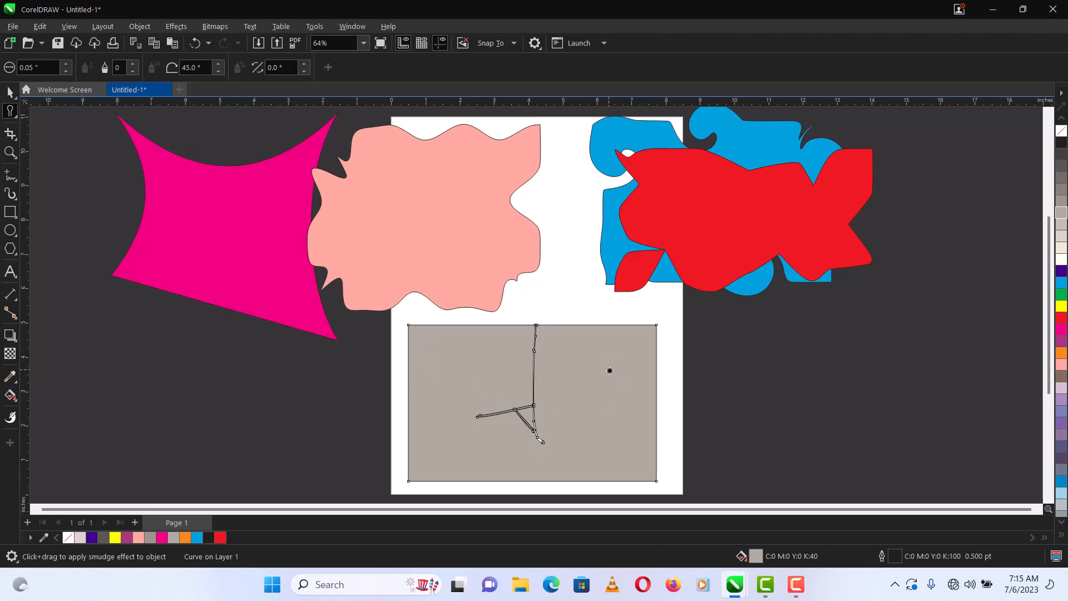
left_click_drag(576, 440, 459, 394)
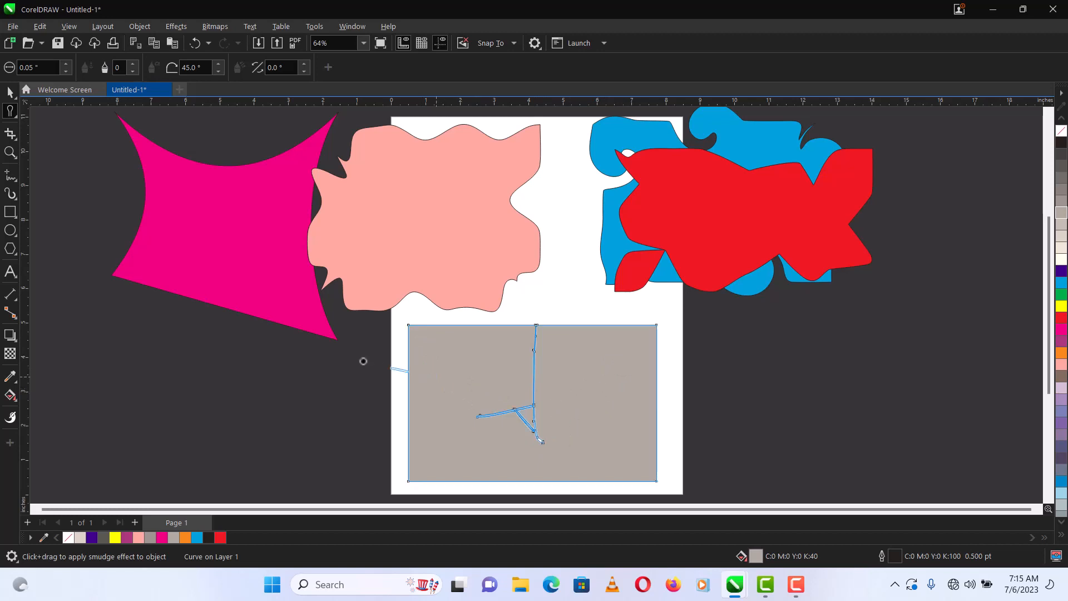
left_click_drag(363, 361, 360, 360)
left_click_drag(423, 379, 456, 312)
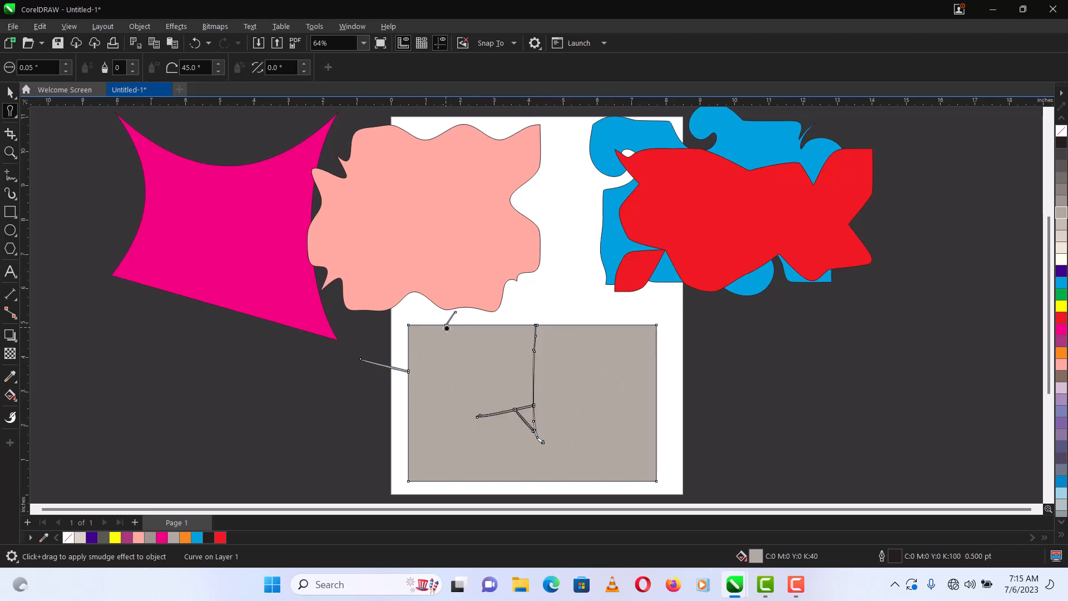
Fill the smudged shape with darker gray C0 M0 Y0 K70 and scale it to 91%
key("space")
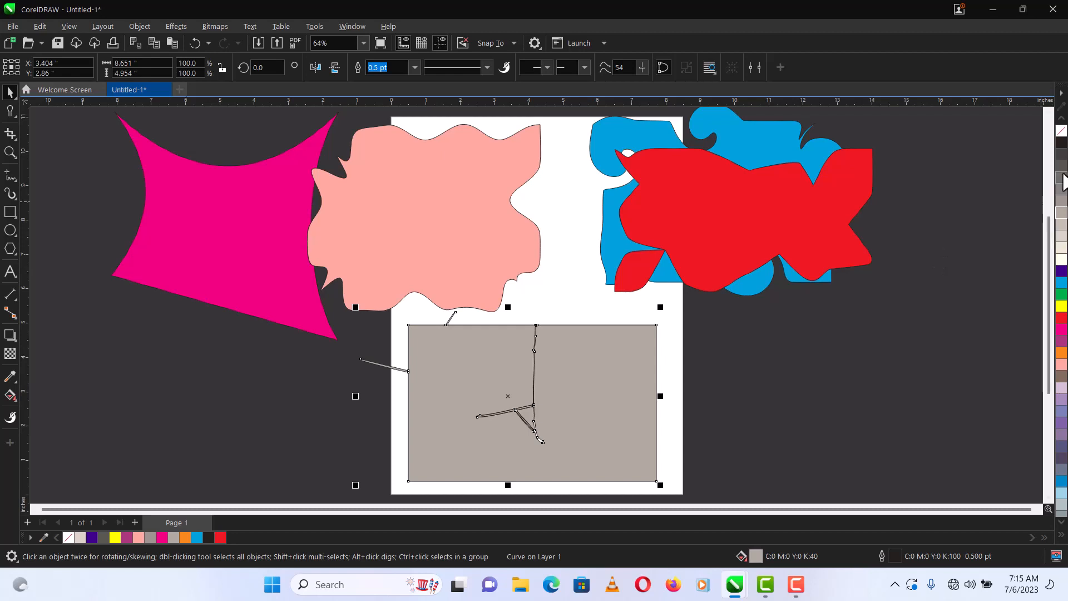
left_click(1061, 178)
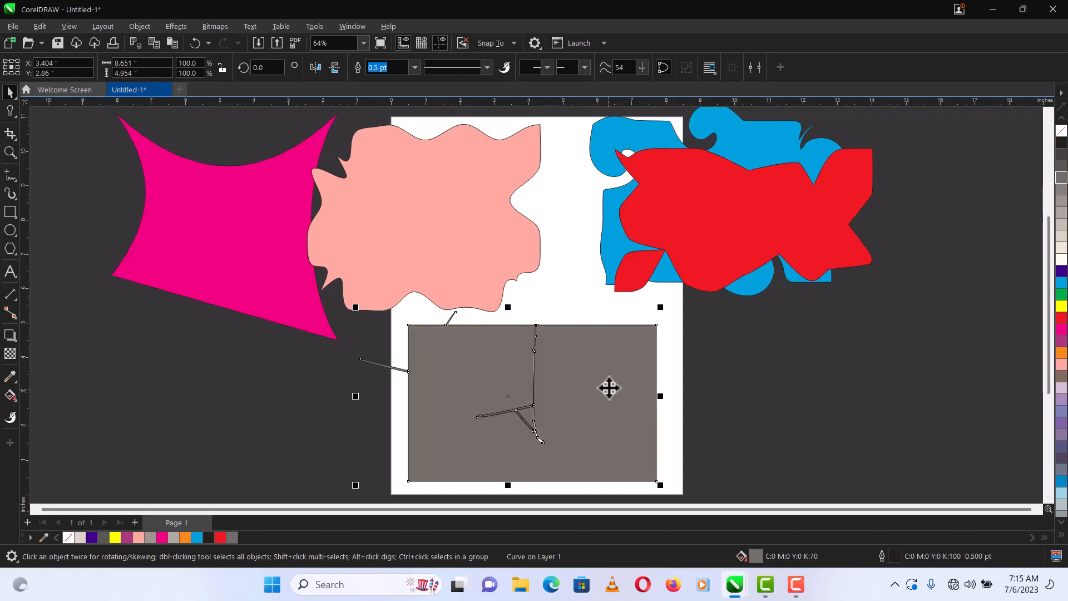
left_click_drag(662, 306, 636, 322)
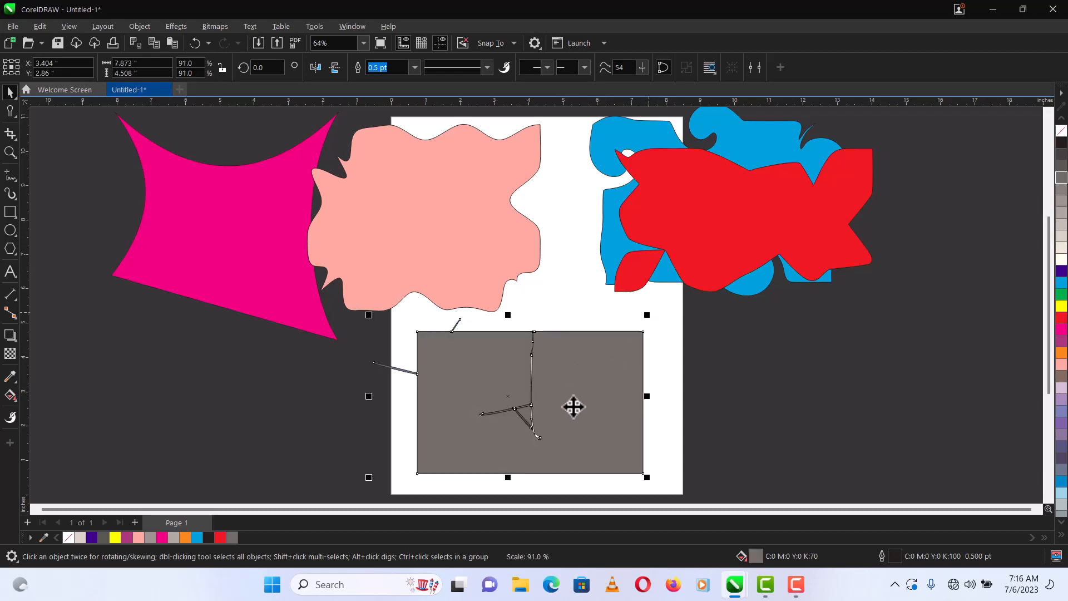
Fill the smudged shape with green C100 M0 Y100 K0 and move it over the magenta shape
left_click(1061, 297)
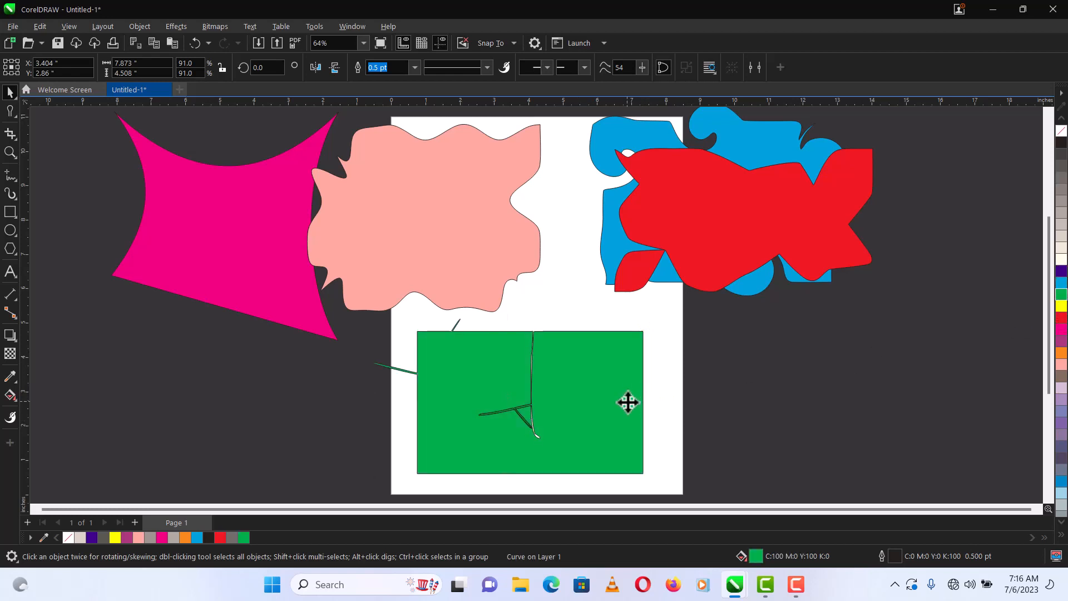
left_click_drag(628, 402, 327, 281)
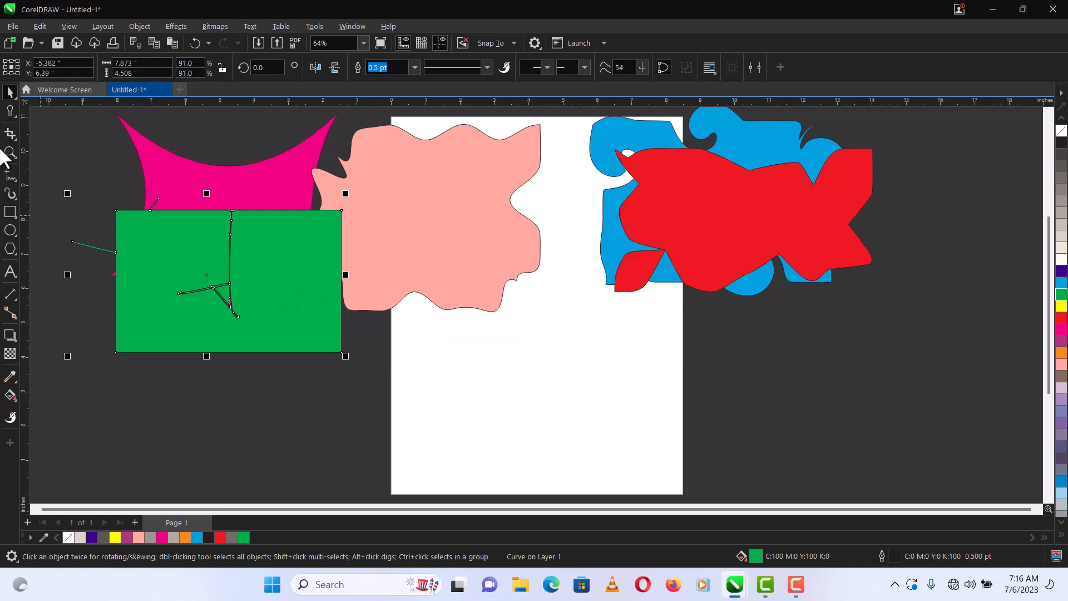
Draw a rectangle about 7.4 × 3.9 inches on the lower part of the page for the Roughen tool and fill it with C0 M0 Y0 K80
left_click(16, 118)
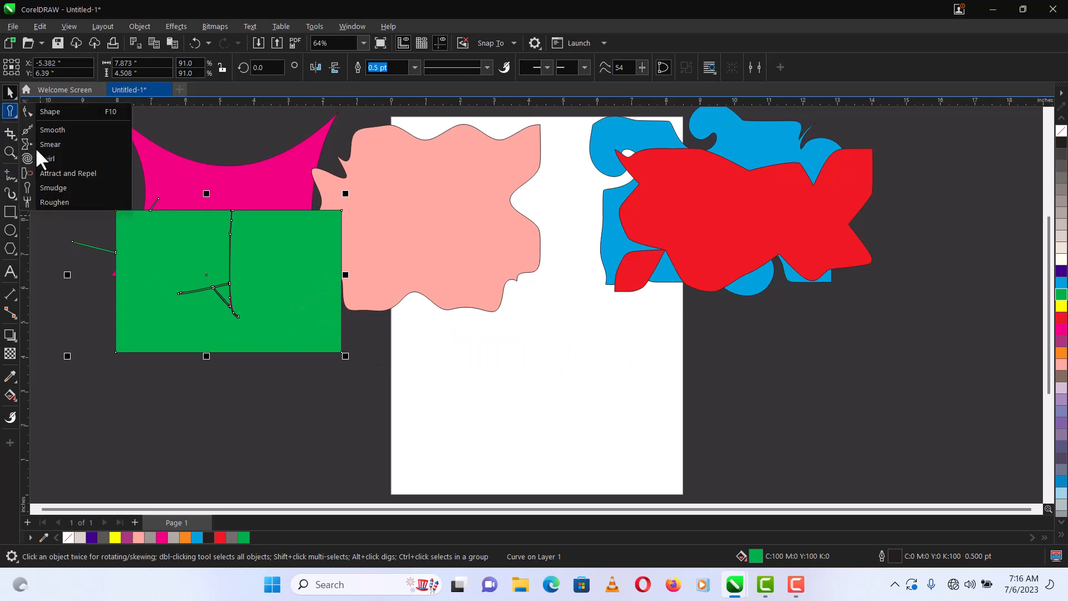
left_click(58, 202)
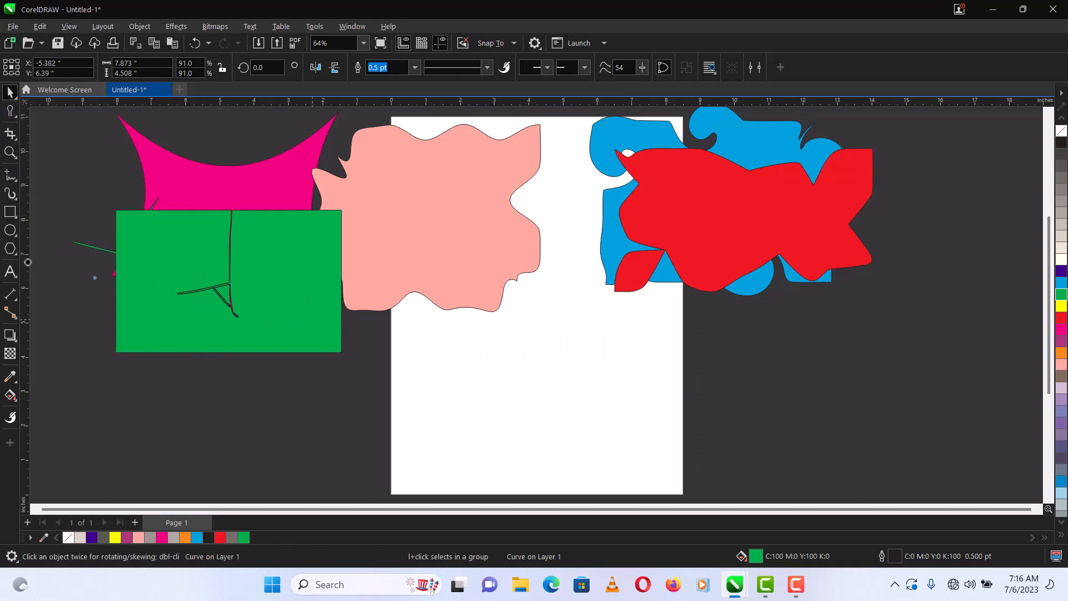
left_click_drag(402, 328, 657, 463)
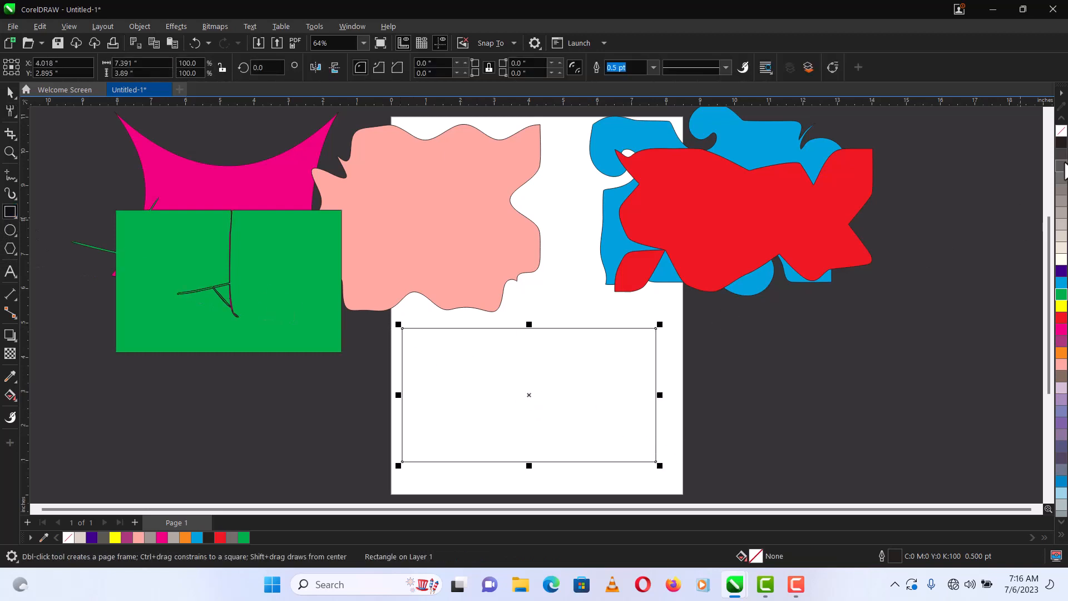
left_click(1062, 165)
Try to roughen the dark gray rectangle's outline at its top edge and upper-left corner, and delete the rectangle
left_click(10, 110)
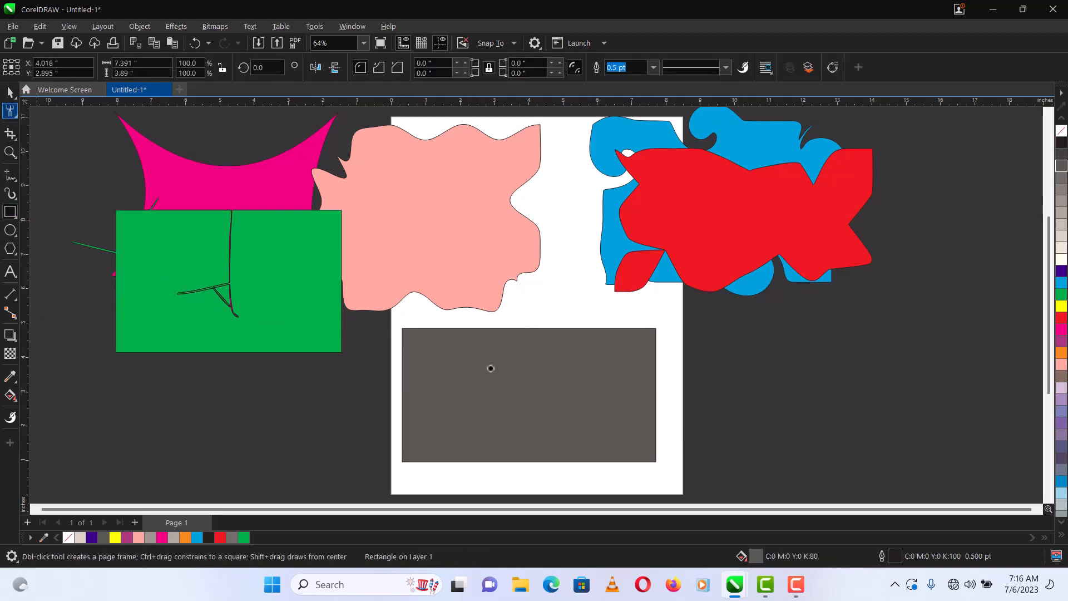
mouse_move(553, 428)
left_mouse_down()
mouse_move(539, 431)
mouse_move(541, 332)
mouse_move(537, 363)
left_mouse_up()
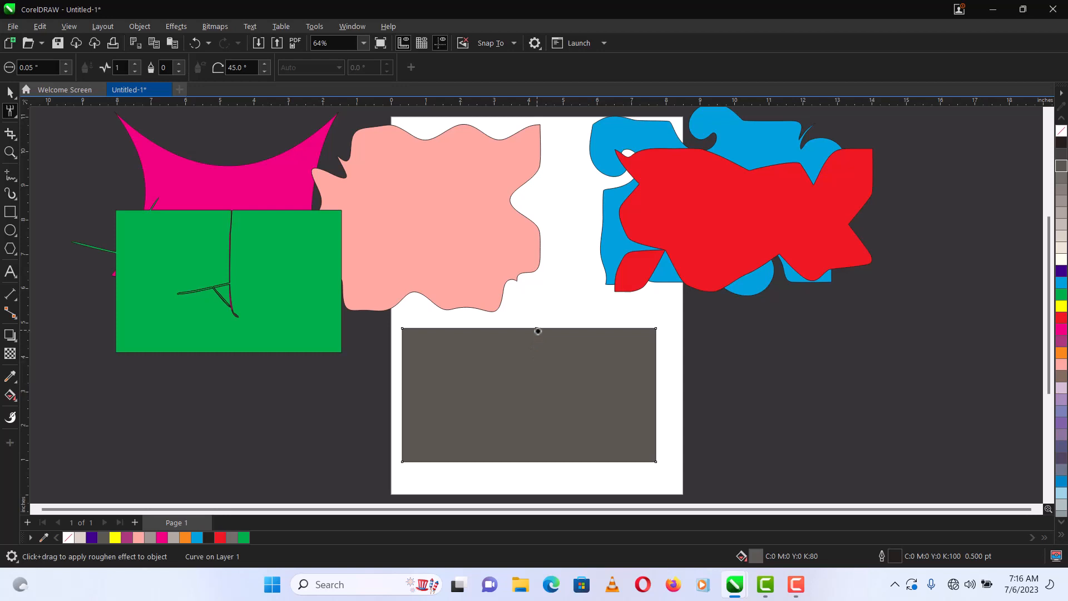
key("space")
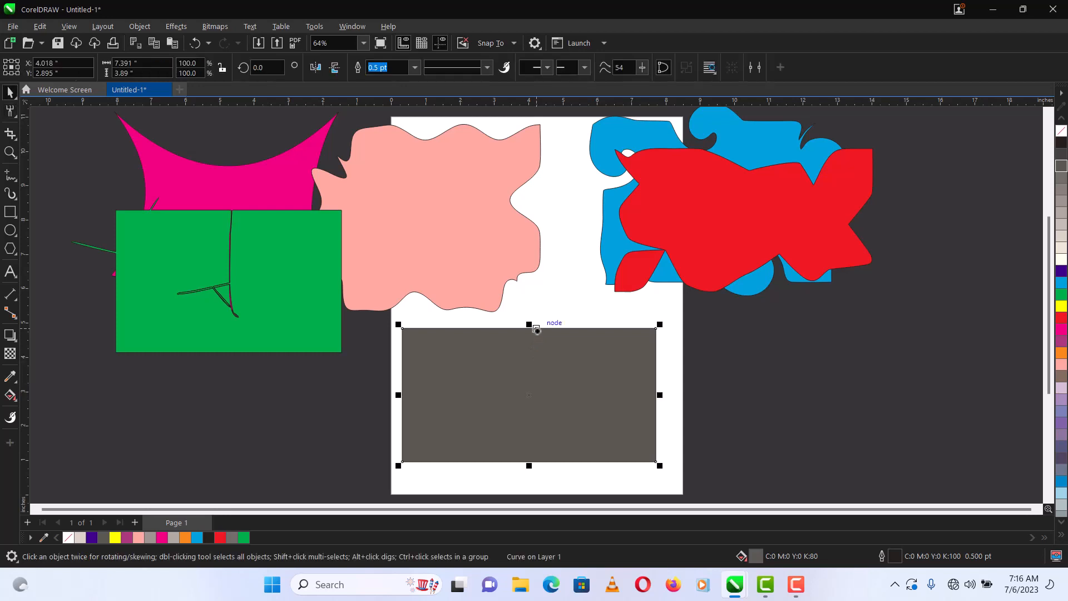
key("space")
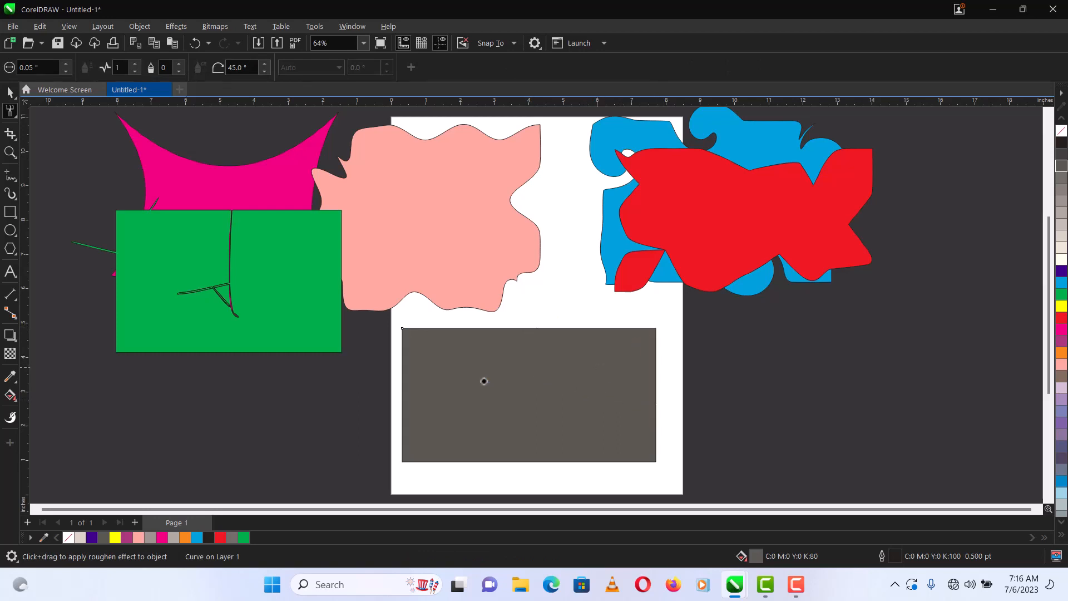
key("space")
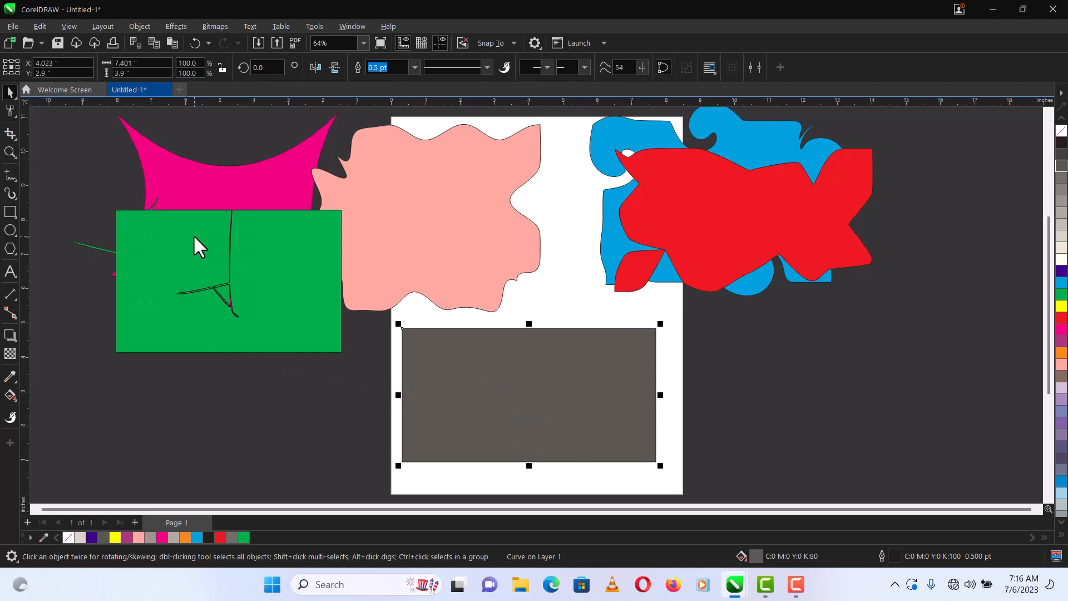
key("Delete")
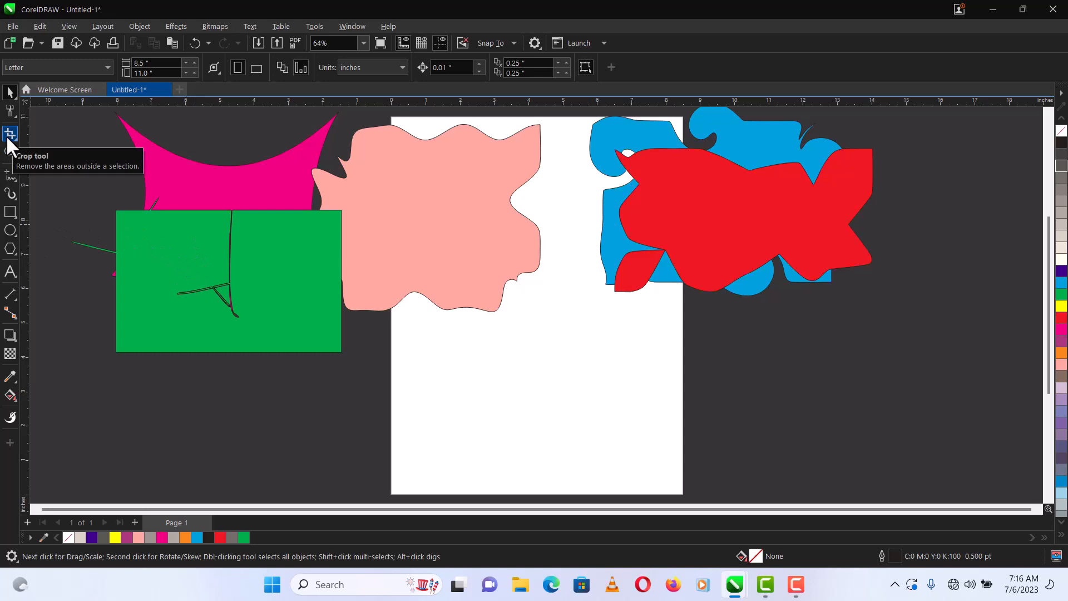
Draw a new rectangle about 7.3 × 3.9 inches on the lower part of the page and fill it with C0 M0 Y0 K60
left_click(11, 212)
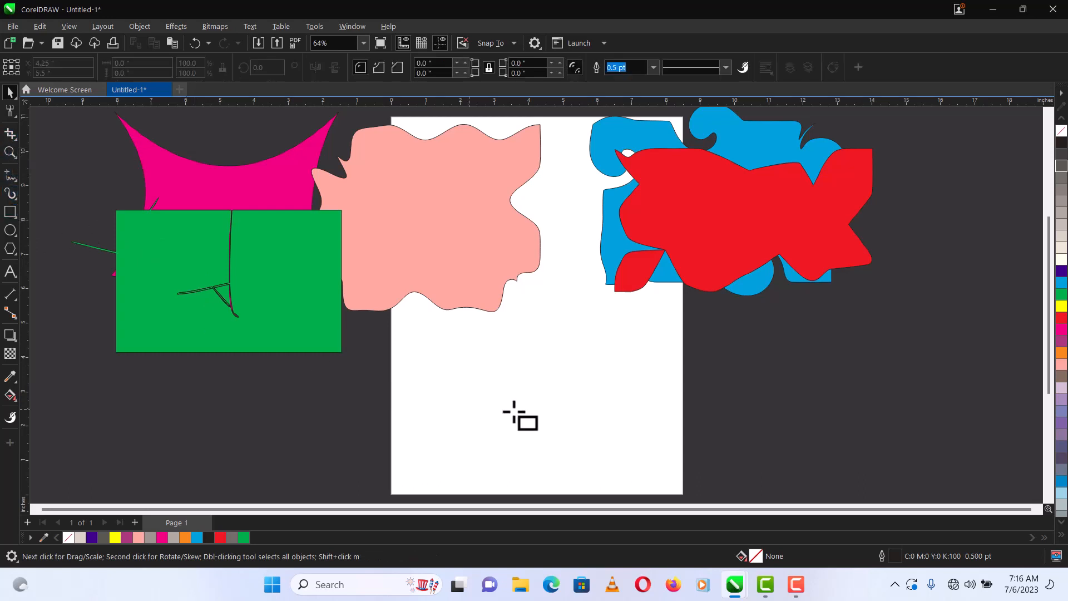
mouse_move(424, 334)
left_mouse_down()
mouse_move(549, 387)
mouse_move(638, 460)
mouse_move(676, 467)
left_mouse_up()
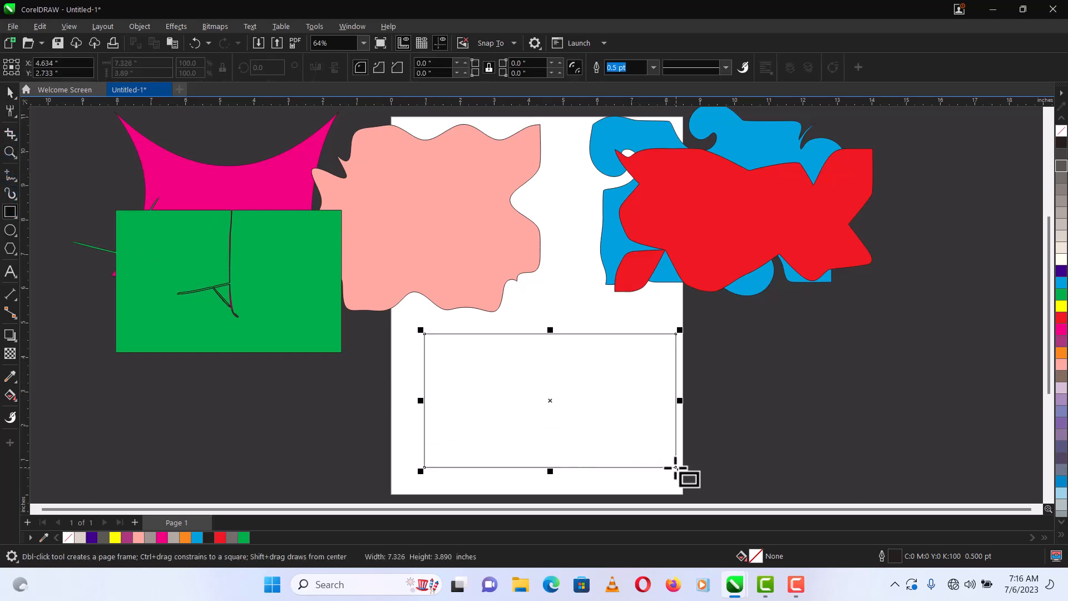
key("space")
left_click(1061, 192)
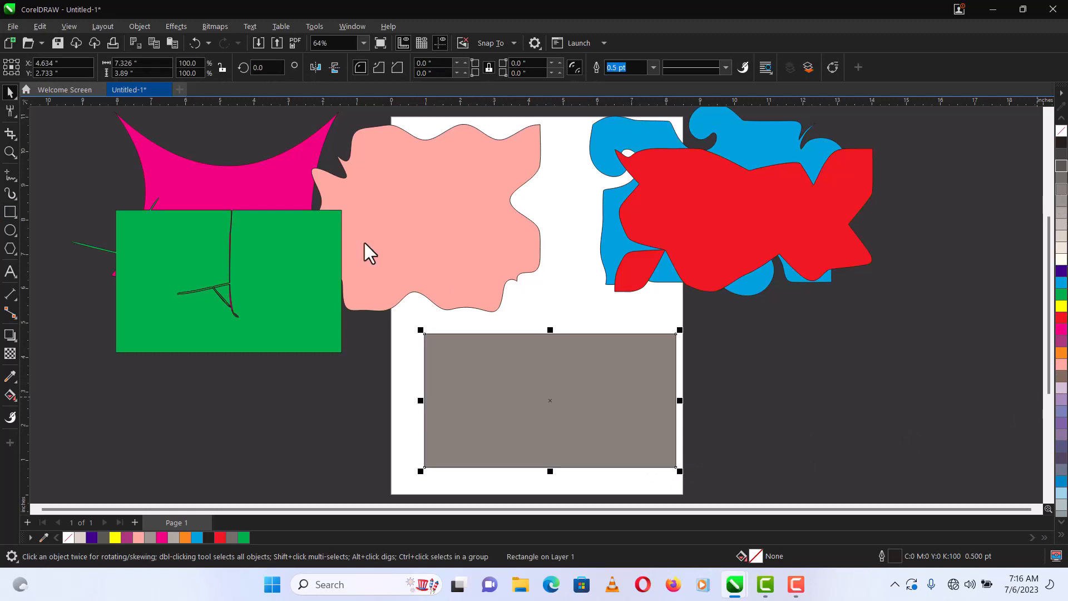
Crop the gray rectangle to roughly its right half with a crop area about 4.3 × 4.8 inches
left_click(12, 134)
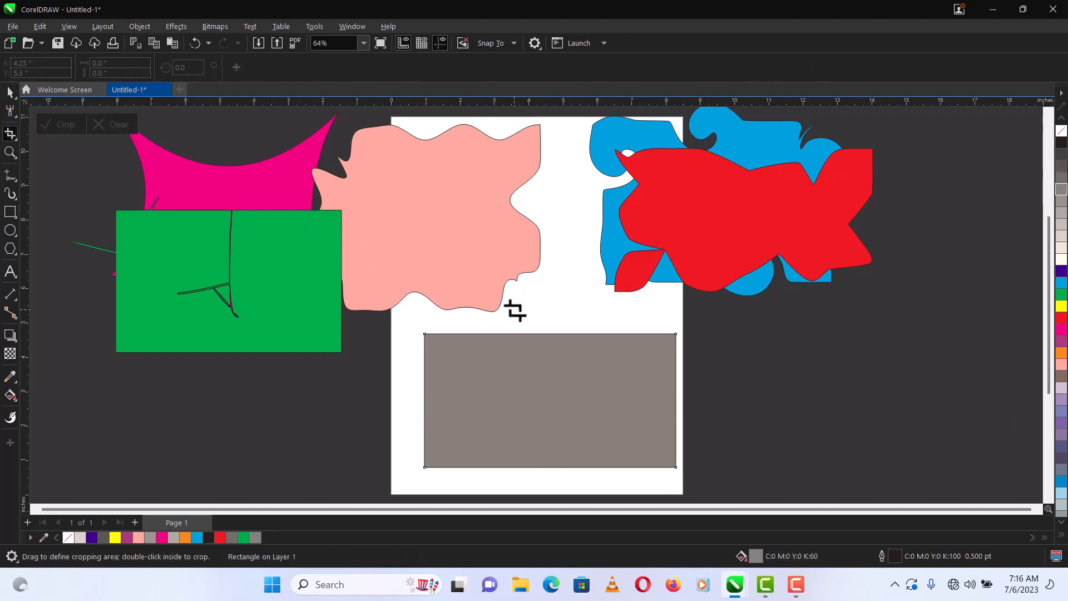
left_click_drag(555, 314, 701, 480)
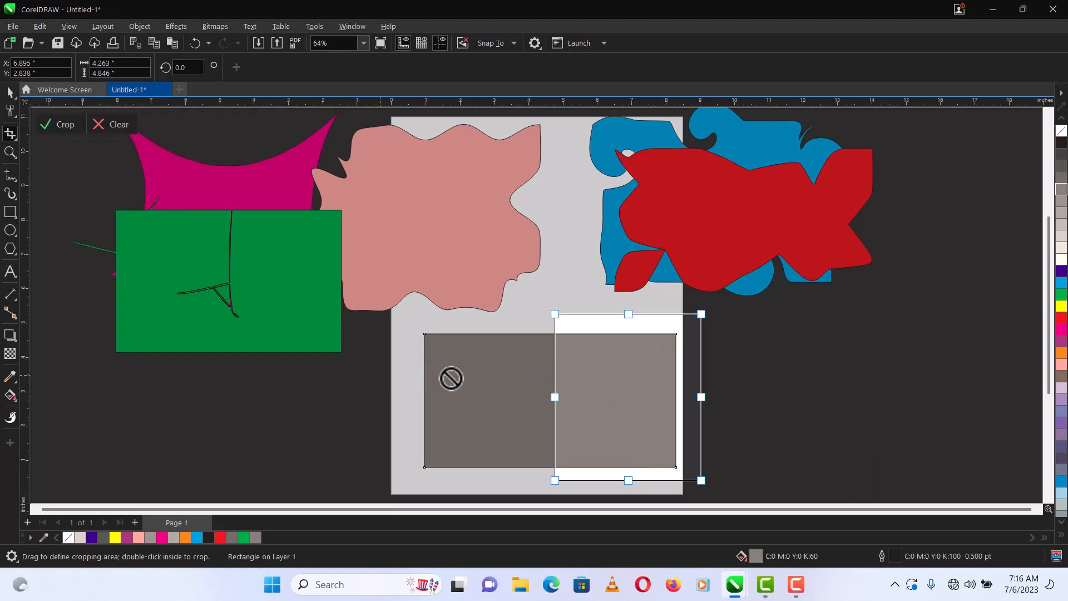
left_click(58, 125)
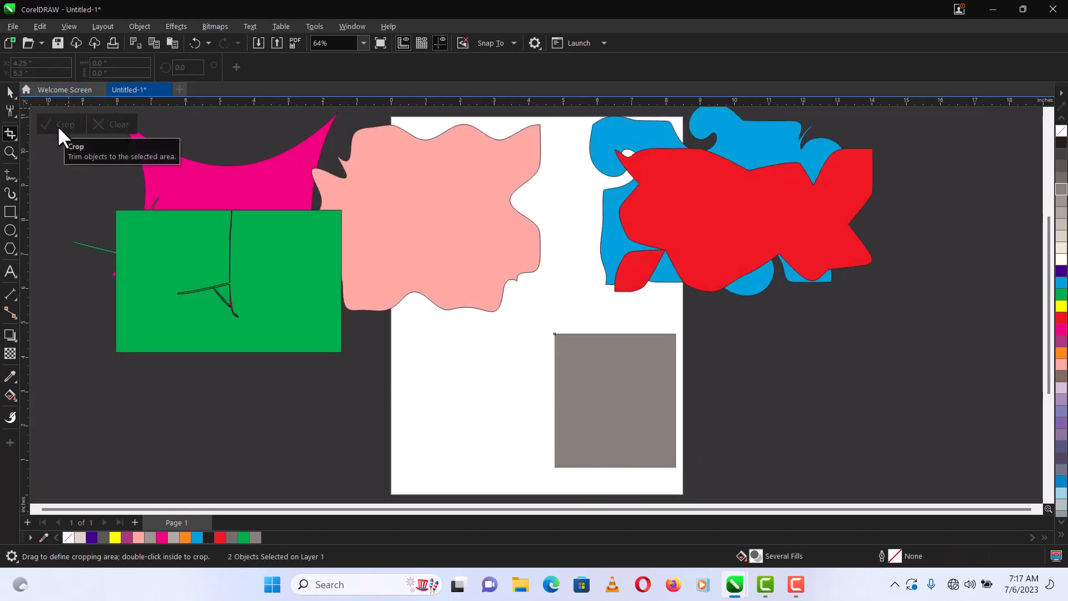
Fill the cropped rectangle with C100 M0 Y100 K0 and try to crop it to its upper-right part with a crop area about 2.7 × 2.2 inches
left_click(8, 91)
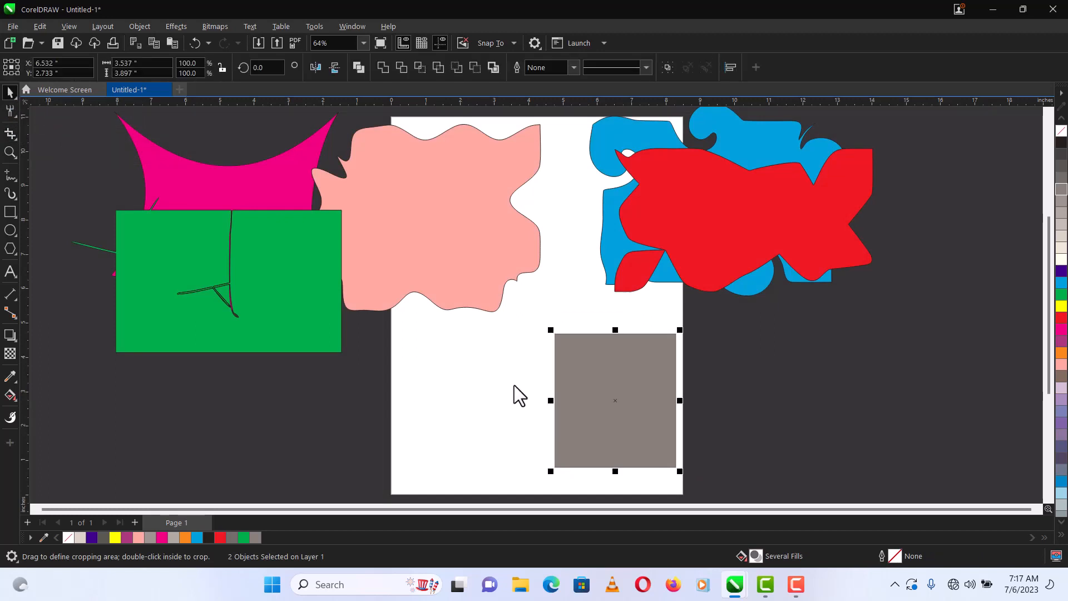
left_click(1062, 294)
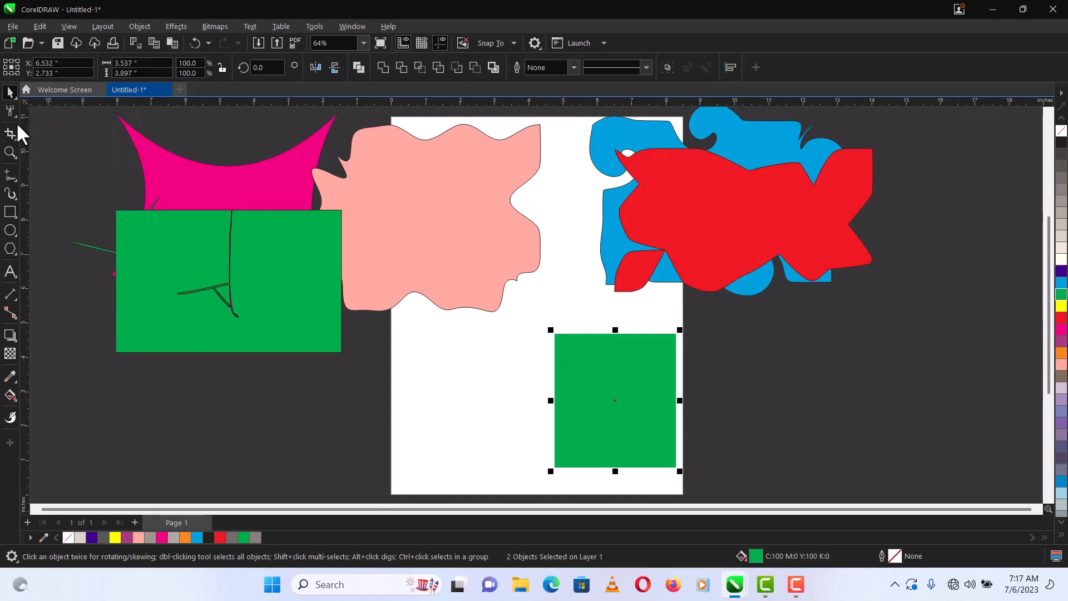
left_click(10, 111)
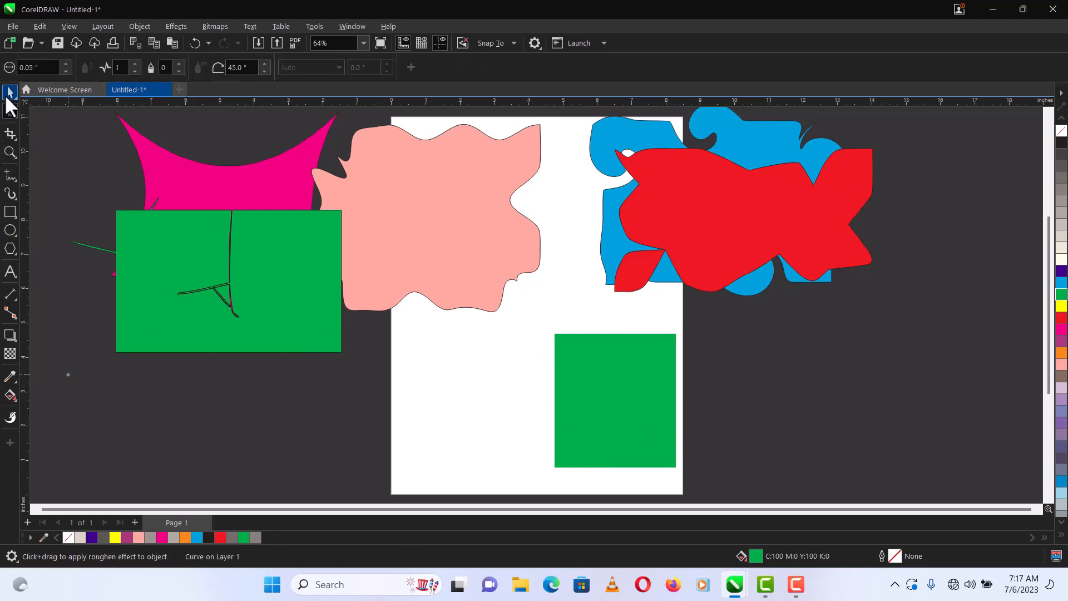
left_click(9, 134)
left_click_drag(648, 328, 692, 364)
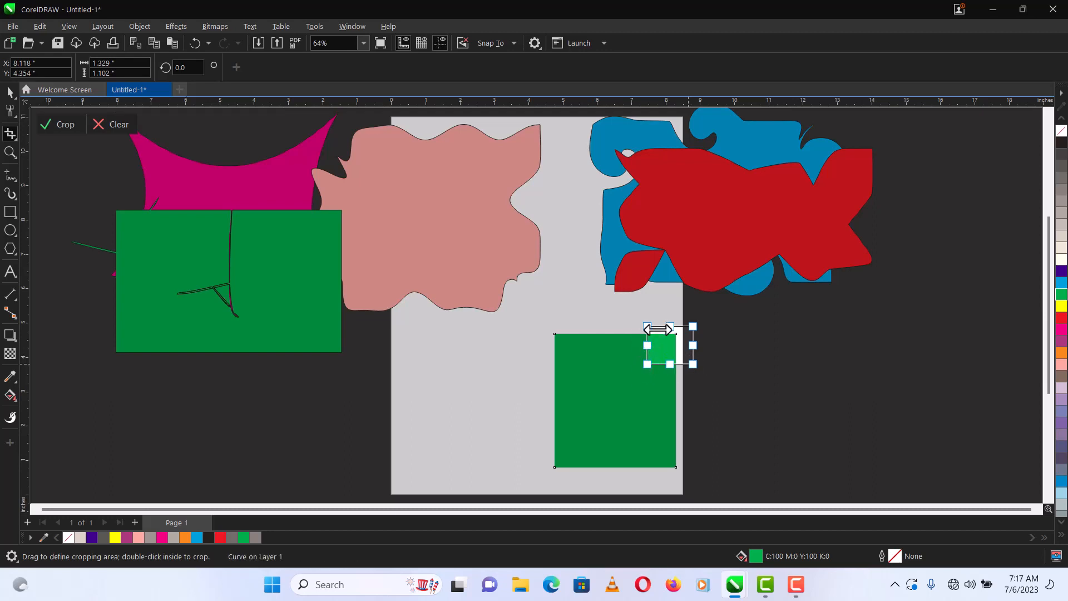
left_click_drag(645, 369, 600, 414)
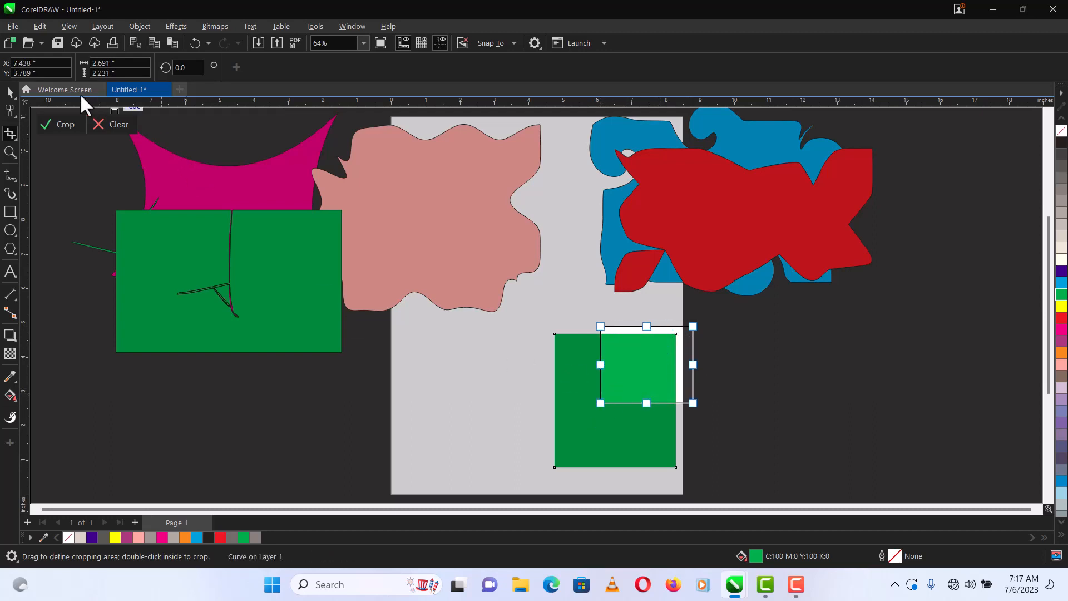
left_click(57, 125)
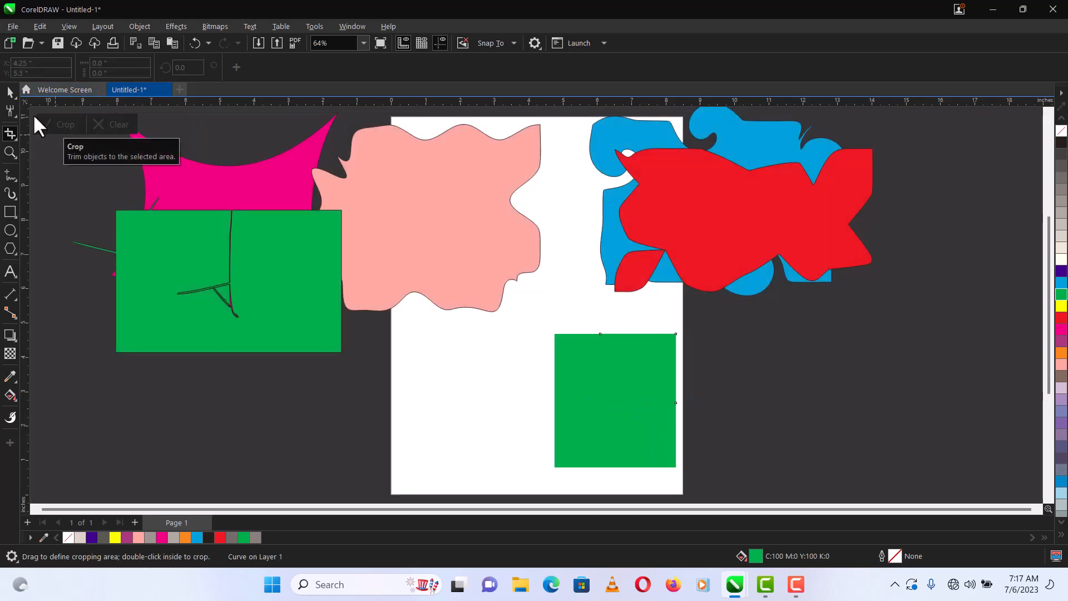
Move the green rectangle on the page up and left, and crop away its left third with a crop area about 2.9 × 5.3 inches
left_click(11, 92)
left_click_drag(643, 362, 581, 370)
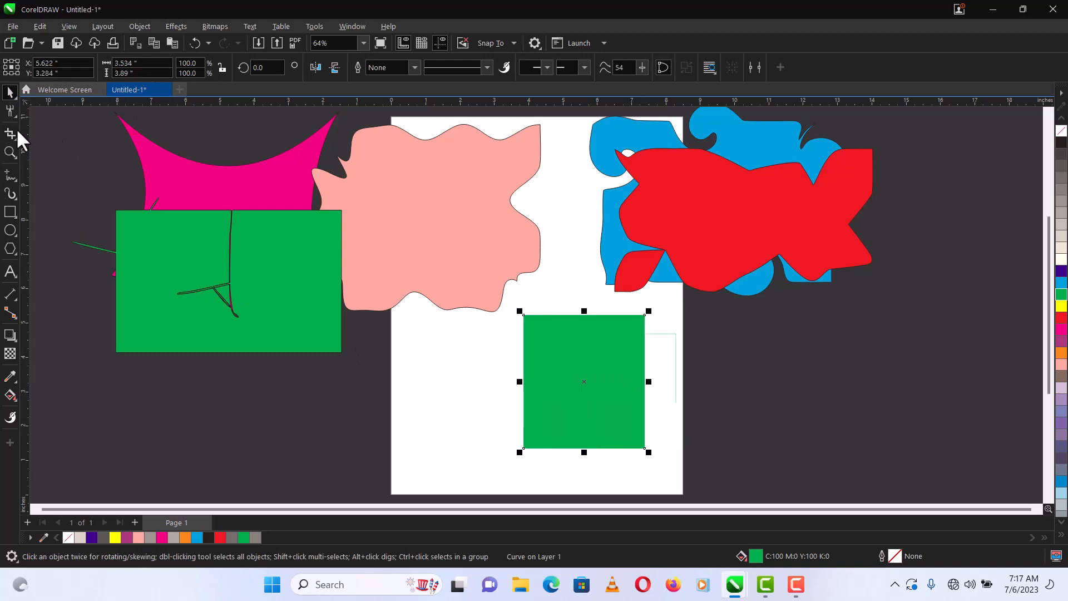
left_click_drag(565, 295, 665, 476)
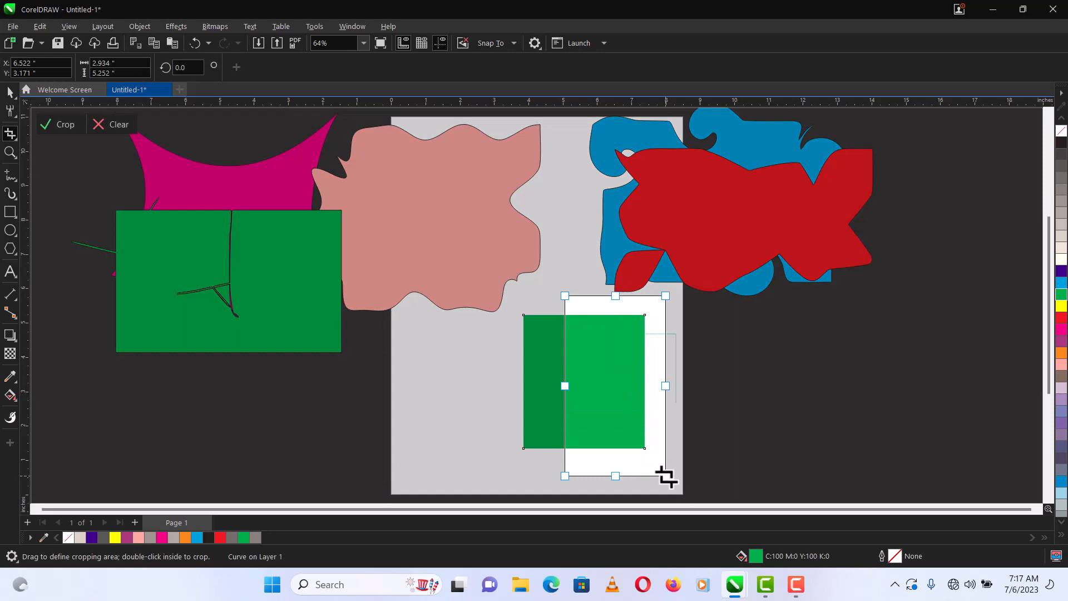
left_click(53, 122)
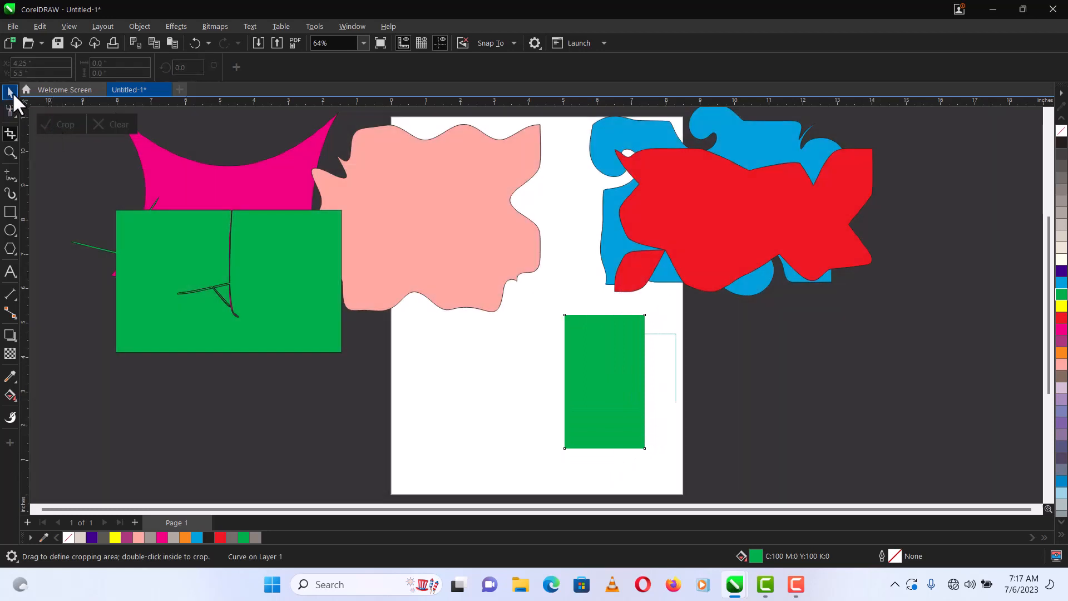
Delete the cropped green rectangle from the lower part of the page
left_click(10, 92)
left_click(576, 365)
key("Delete")
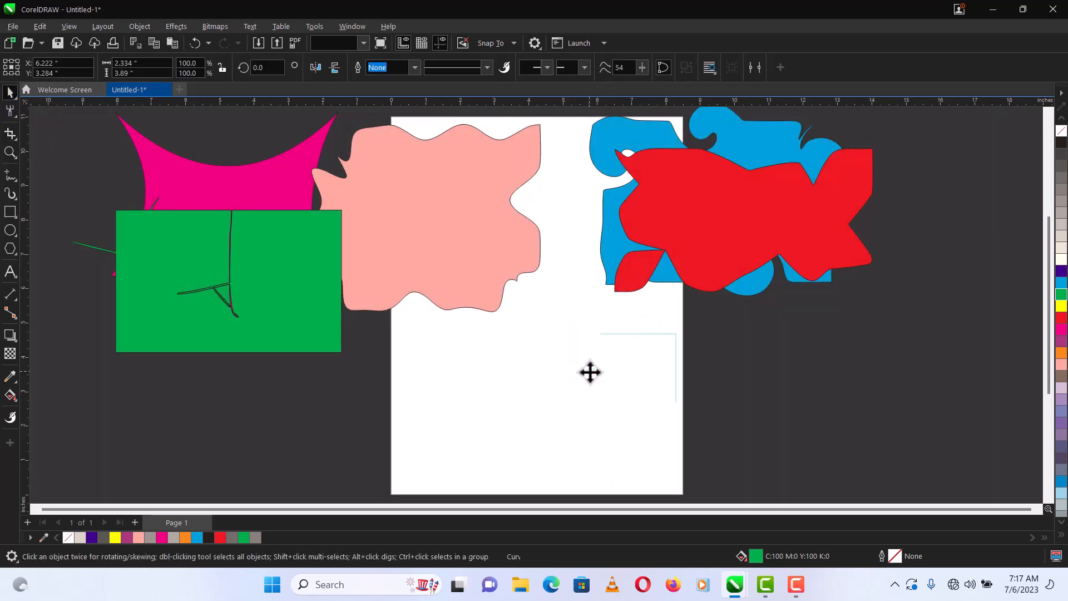
Draw a rectangle about 6.5 × 3.8 inches on the lower part of the page and fill it with C0 M0 Y0 K100
left_click(14, 138)
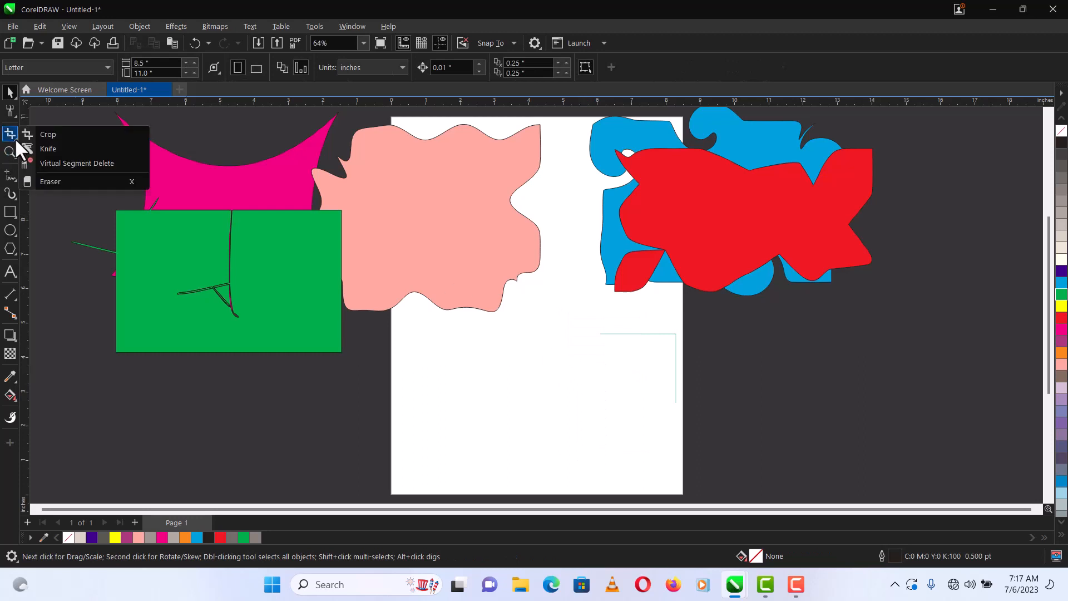
left_click(49, 149)
left_click(10, 211)
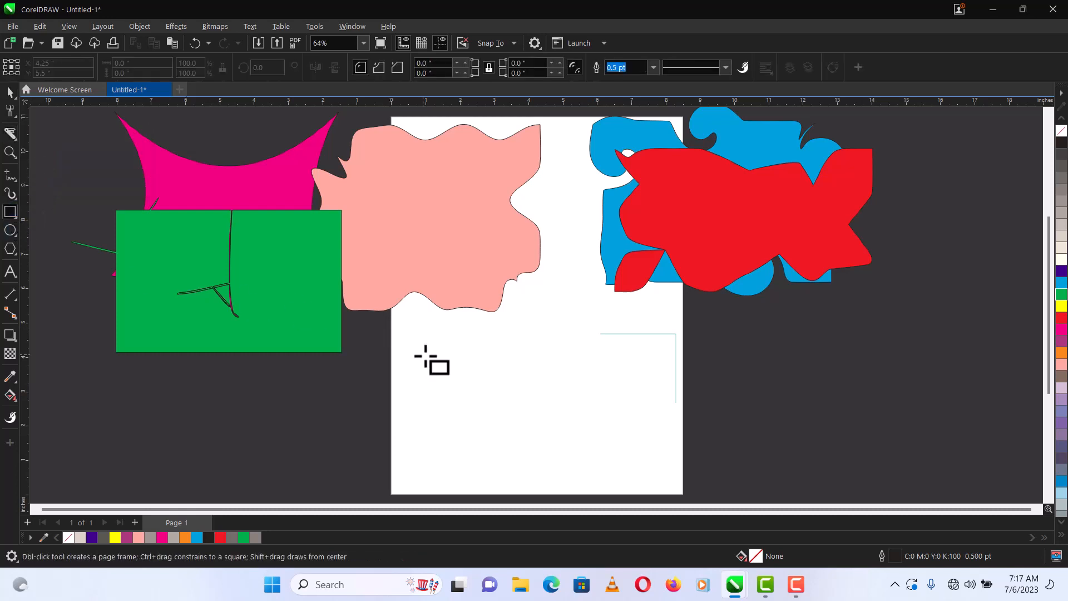
left_click_drag(418, 343, 641, 475)
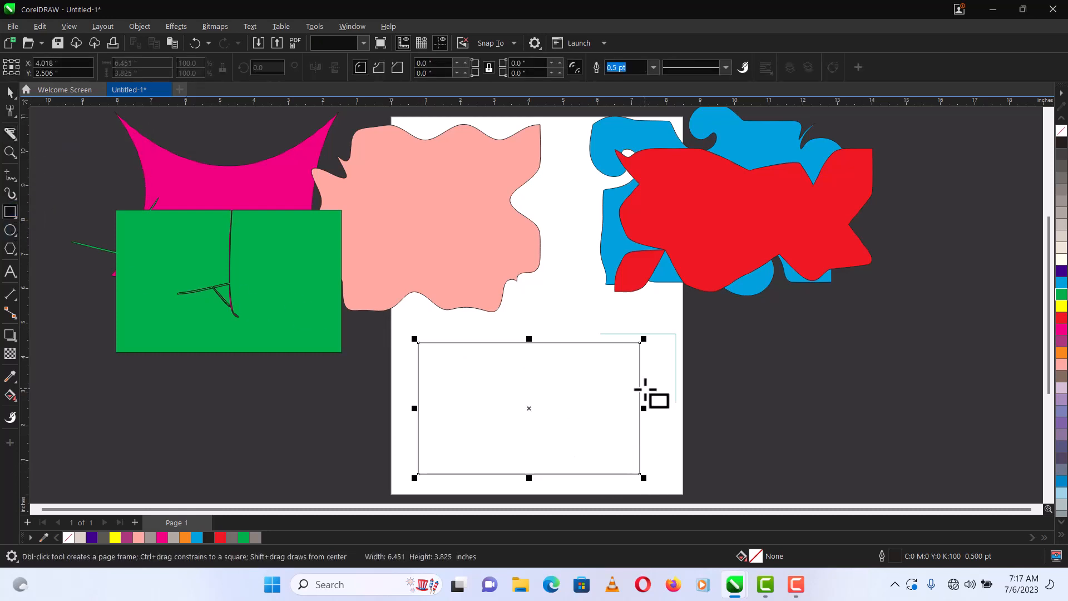
left_click(1056, 144)
Slice off all four corners of the black rectangle with straight diagonal Knife cuts
left_click(12, 135)
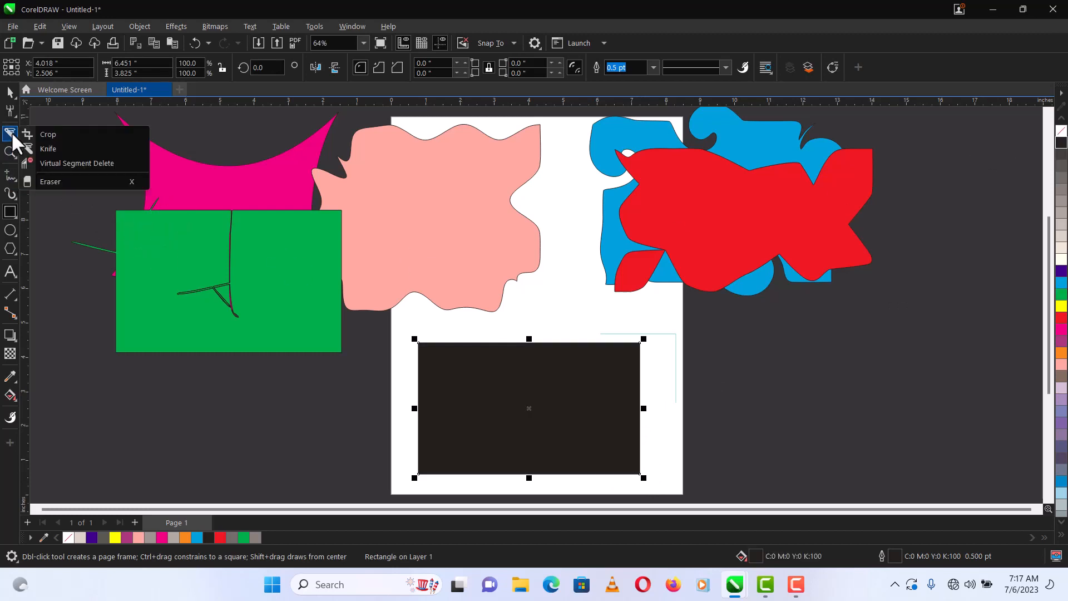
left_click(45, 149)
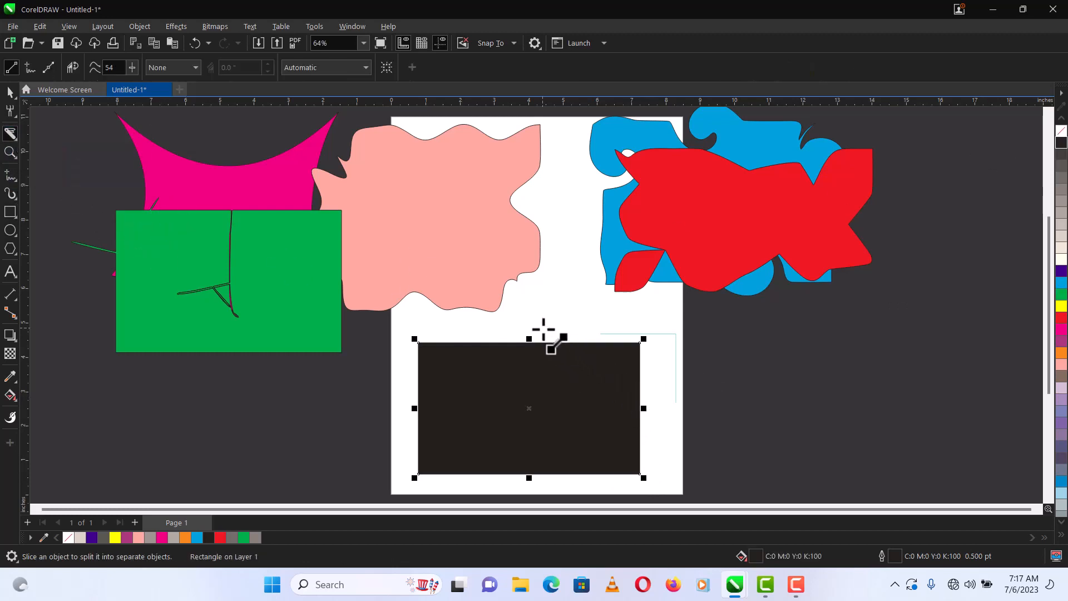
left_click_drag(543, 328, 685, 442)
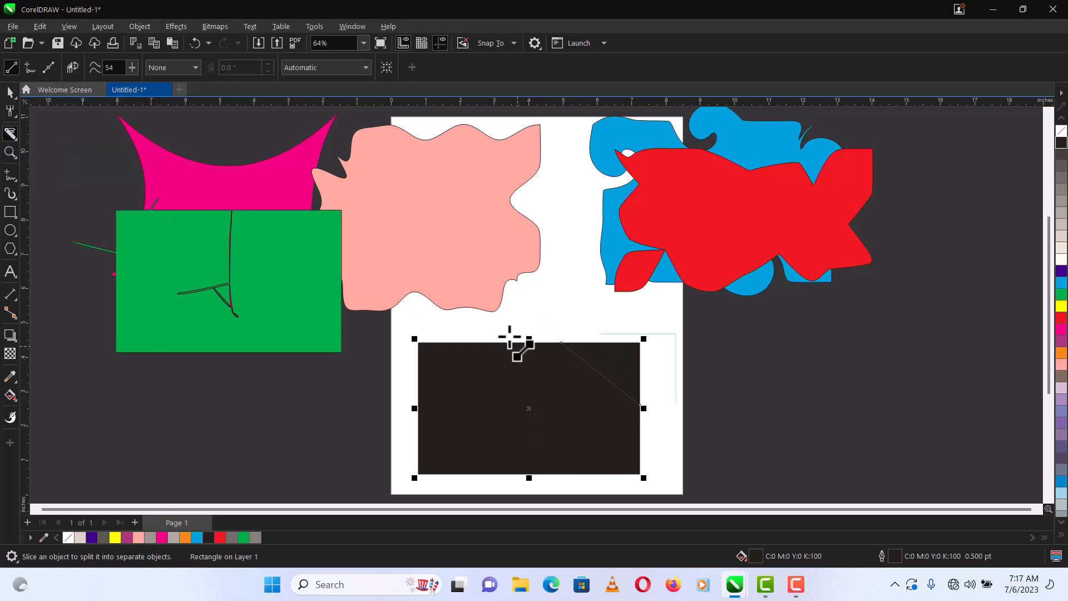
left_click_drag(490, 343, 523, 485)
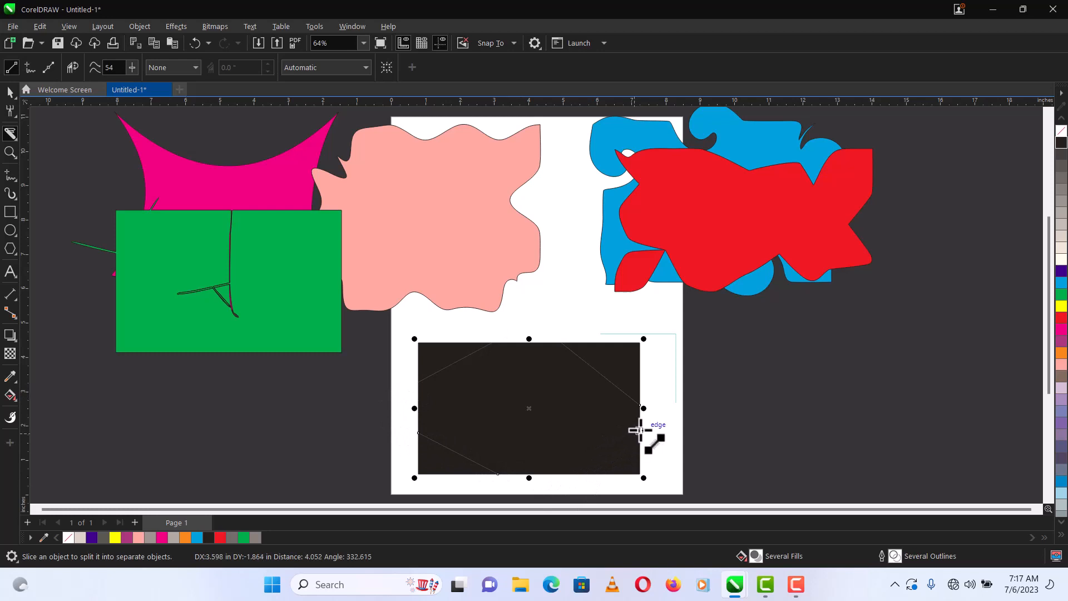
left_click_drag(647, 428, 583, 484)
left_click(10, 93)
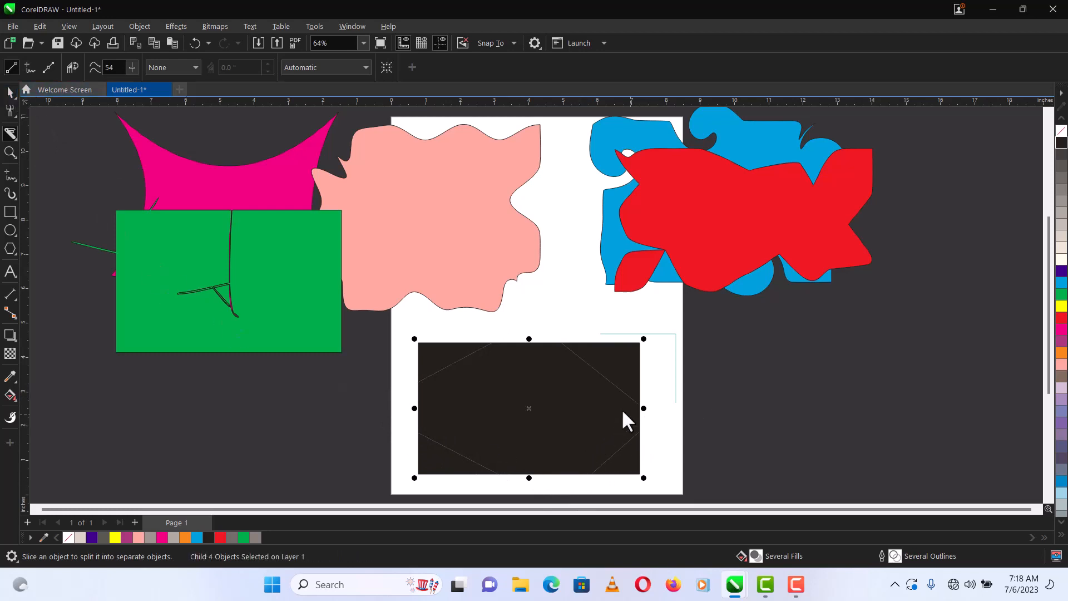
left_click_drag(558, 386, 479, 420)
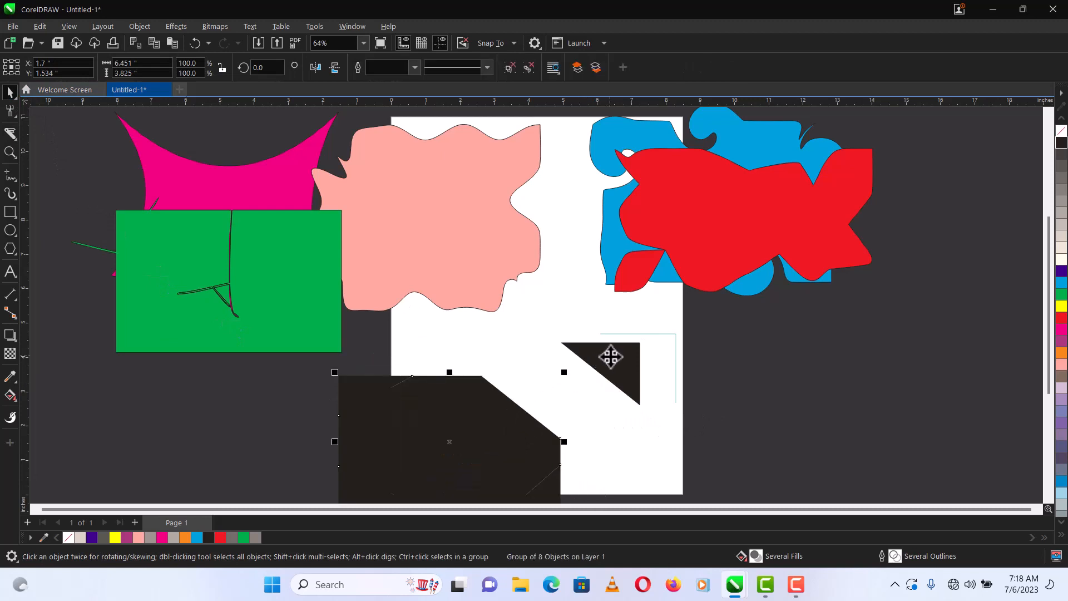
key("ctrl+z")
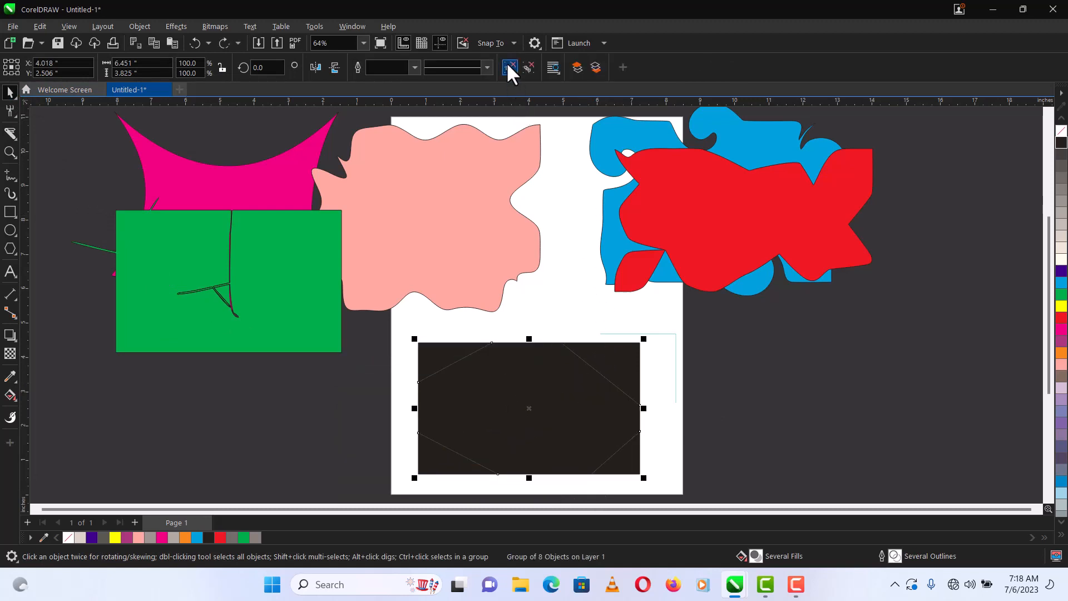
Ungroup the sliced black rectangle and fill its upper-right corner piece with gray
left_click(509, 67)
left_click(685, 368)
left_click(638, 374)
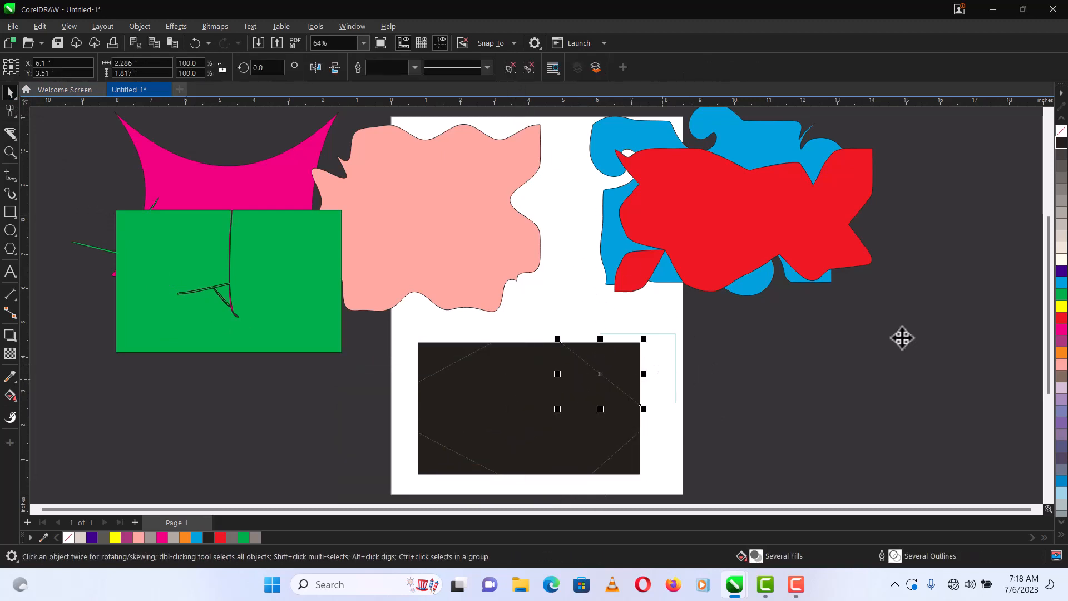
Fill the upper-left corner piece with C0 M60 Y100 K0, the lower-right with C0 M0 Y100 K0 and the lower-left with C0 M40 Y20 K0
left_click(431, 359)
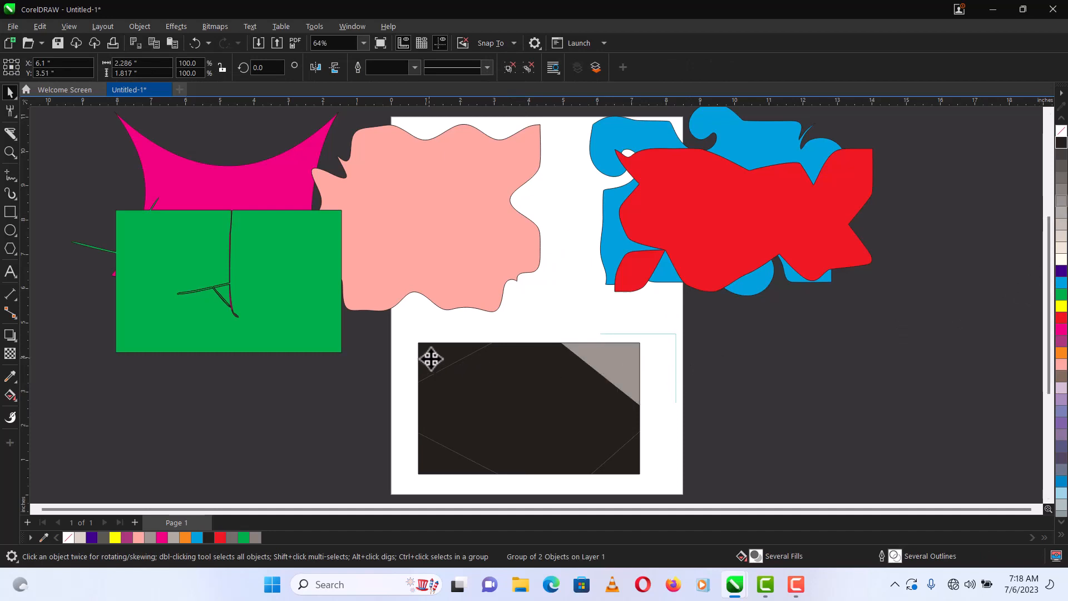
left_click_drag(393, 323, 529, 421)
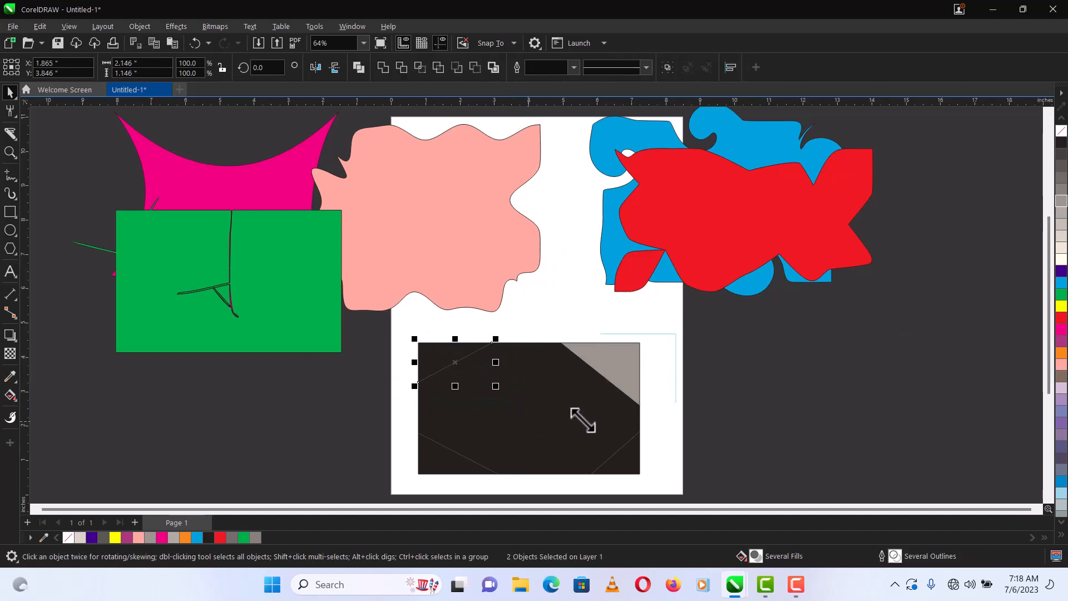
left_click(1061, 355)
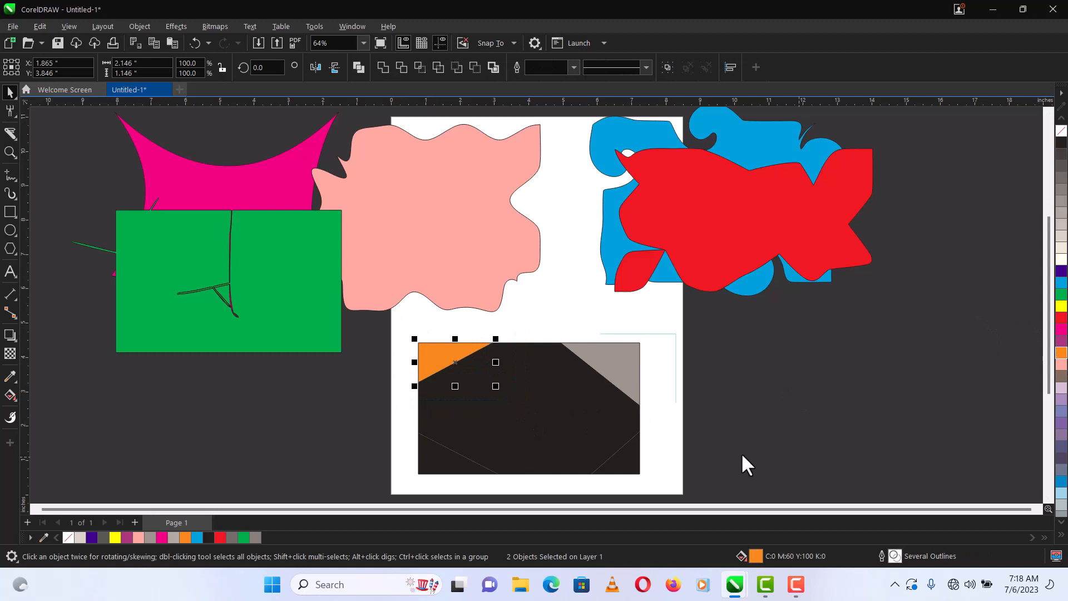
left_click_drag(751, 405, 542, 482)
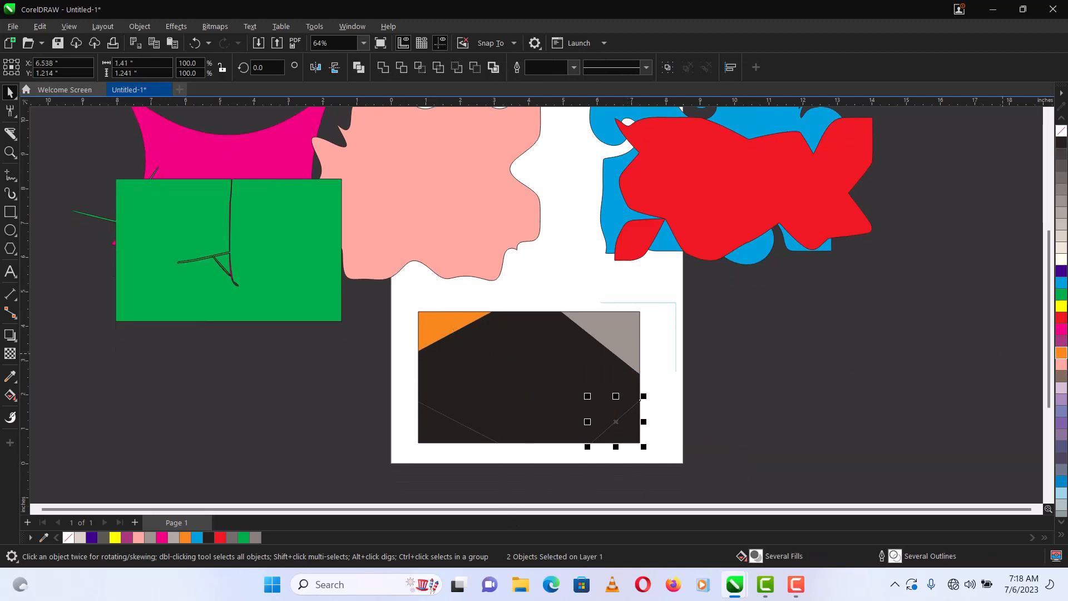
left_click(1062, 210)
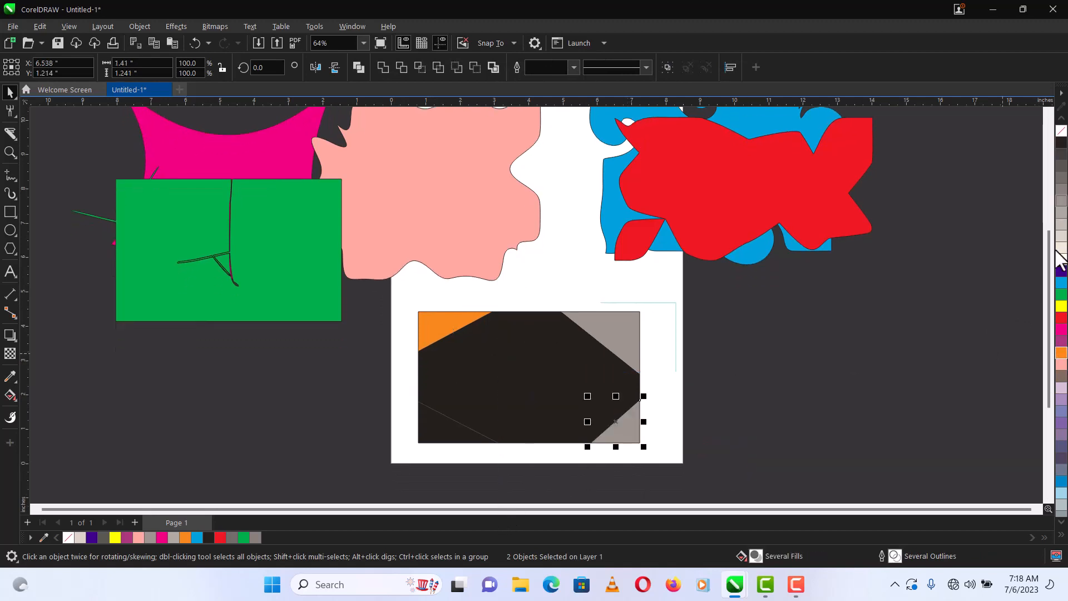
left_click(1061, 308)
left_click_drag(343, 374, 548, 461)
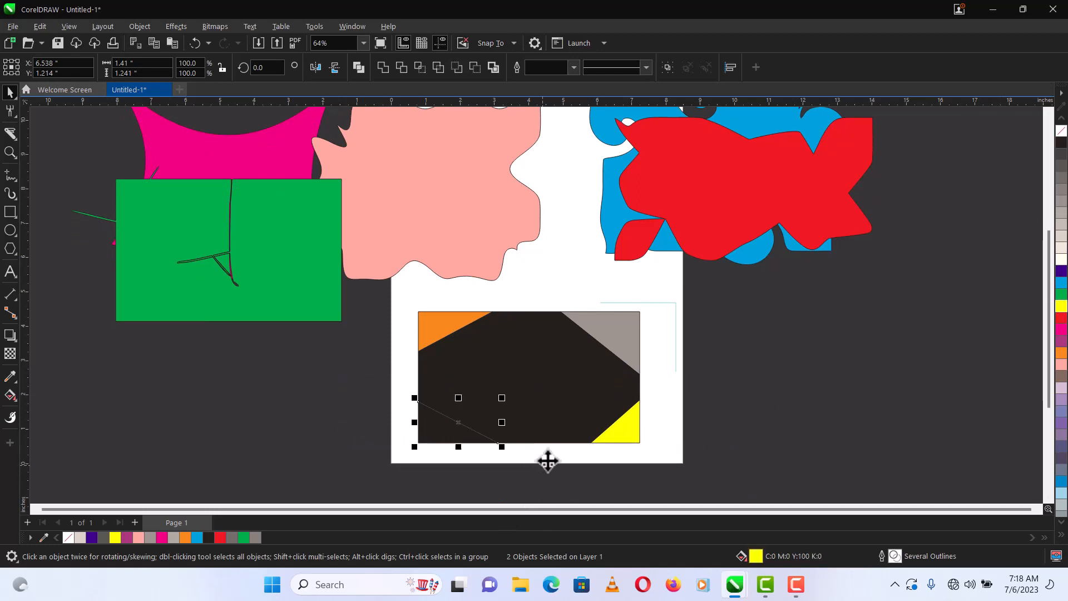
left_click(1062, 366)
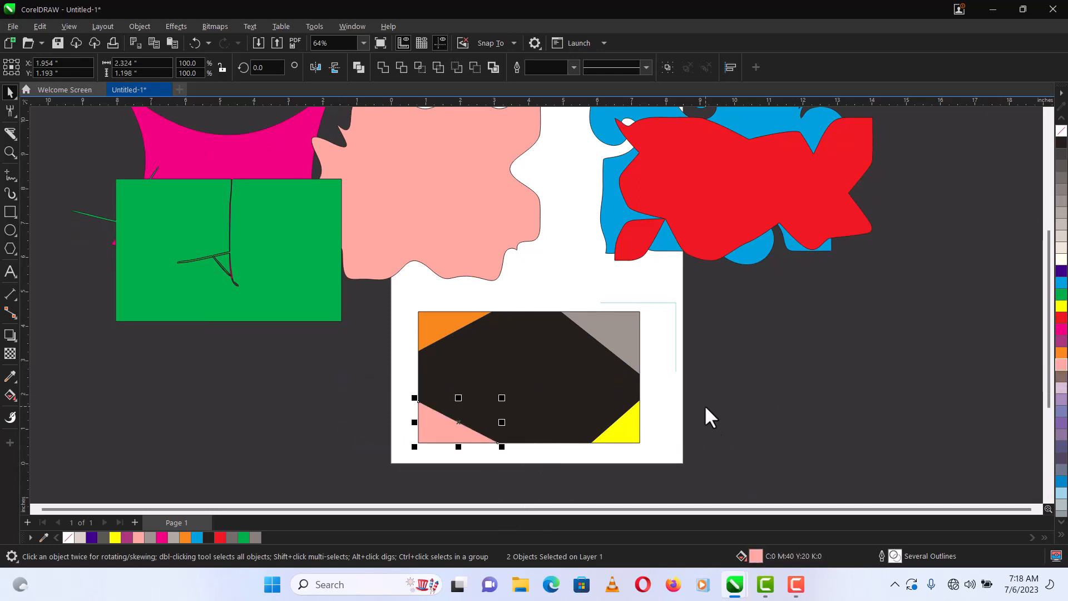
Move all pieces of the sliced rectangle off the page to its right, overlapping the red and blue shapes
left_click(713, 342)
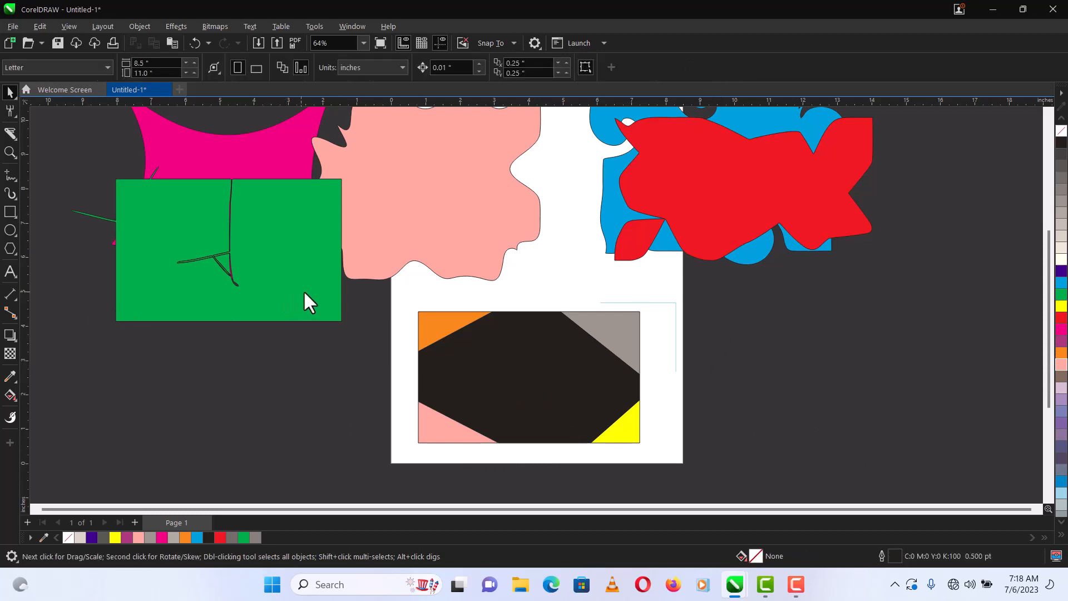
left_click_drag(373, 296, 723, 460)
left_click_drag(548, 384, 919, 205)
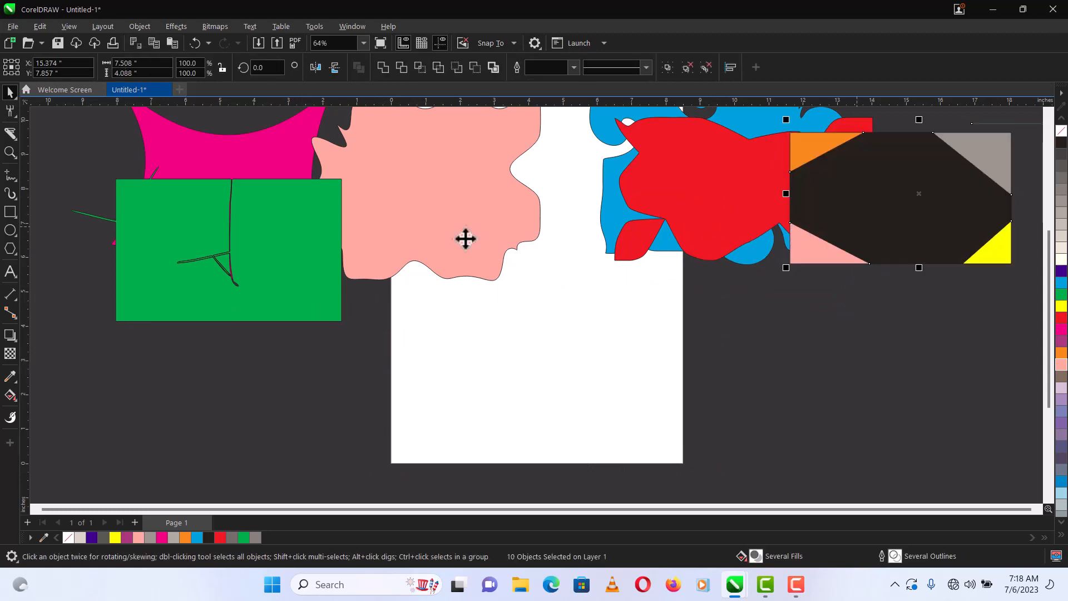
Draw an unfilled rectangle about 6.4 × 3.8 inches on the cleared lower part of the page
left_click(15, 139)
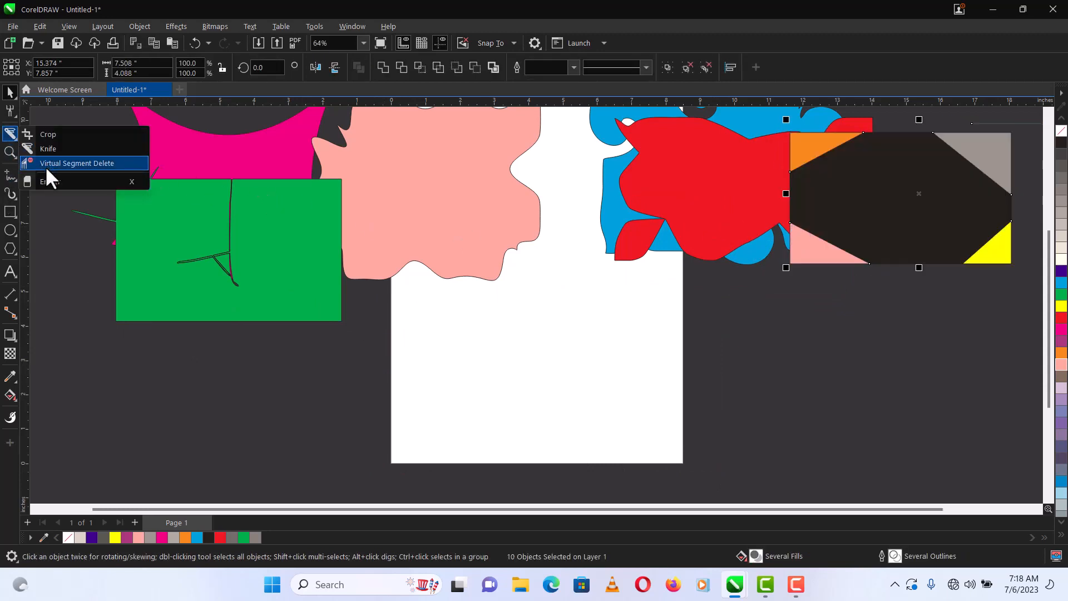
left_click(8, 214)
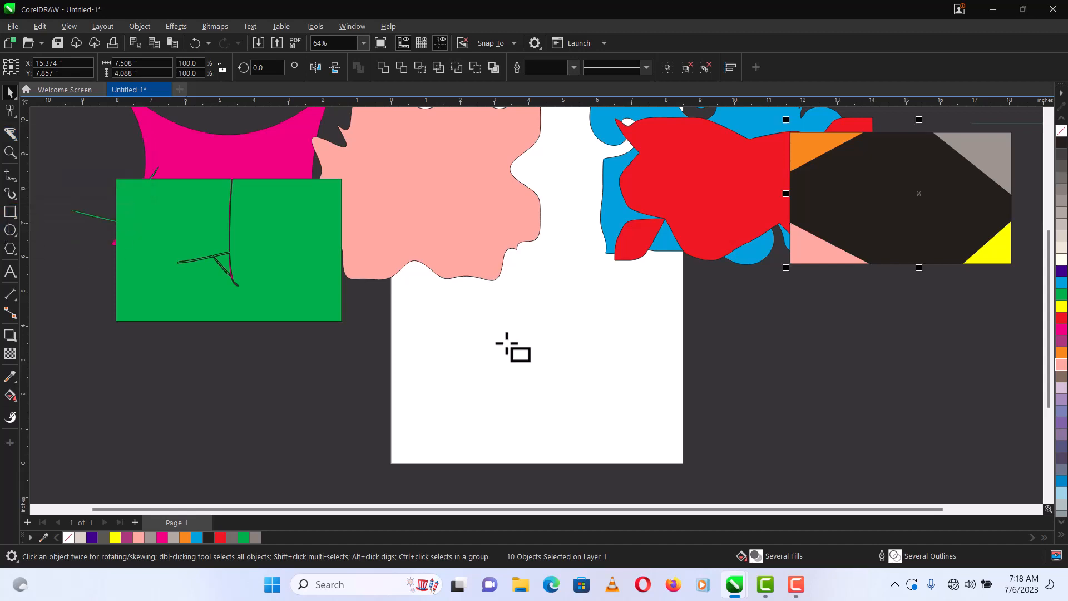
left_click_drag(411, 295, 630, 425)
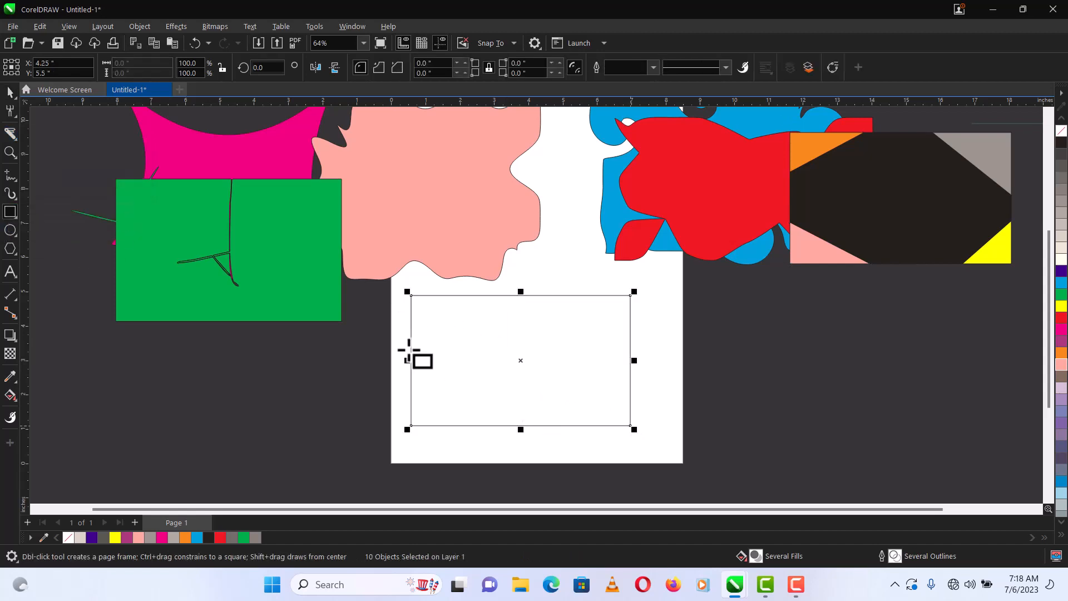
Remove the unfilled rectangle on the lower part of the page with the Virtual Segment Delete tool
left_click(14, 139)
mouse_move(14, 155)
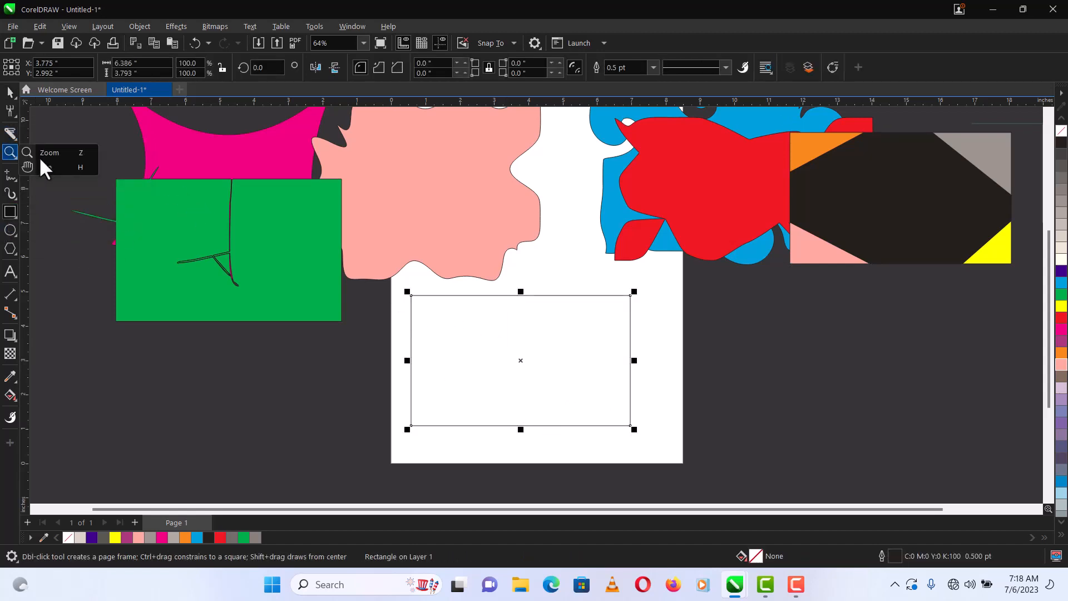
left_click(47, 168)
left_click(12, 136)
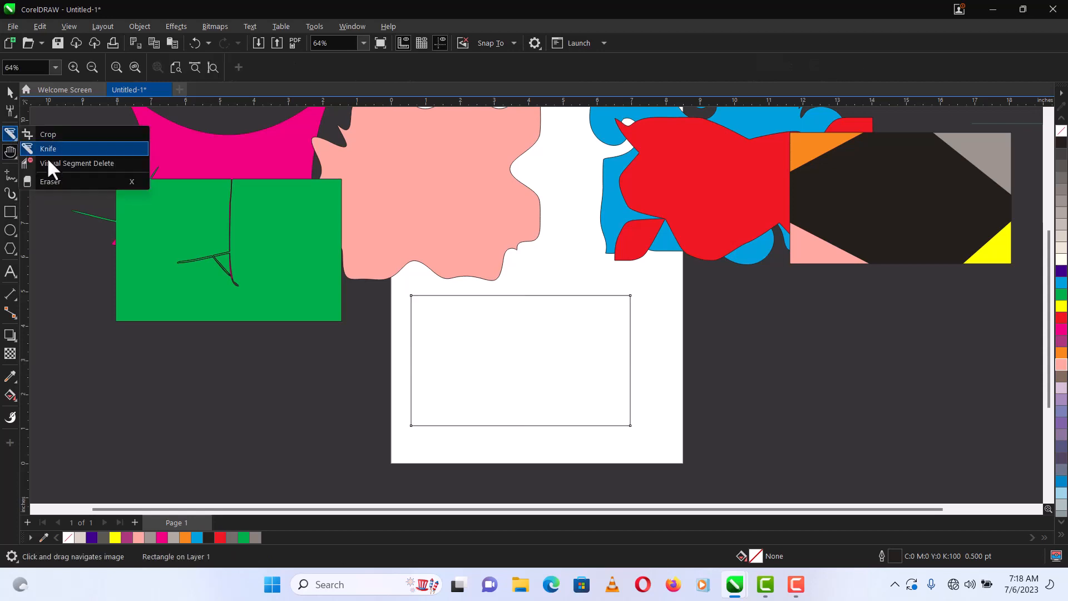
left_click(57, 162)
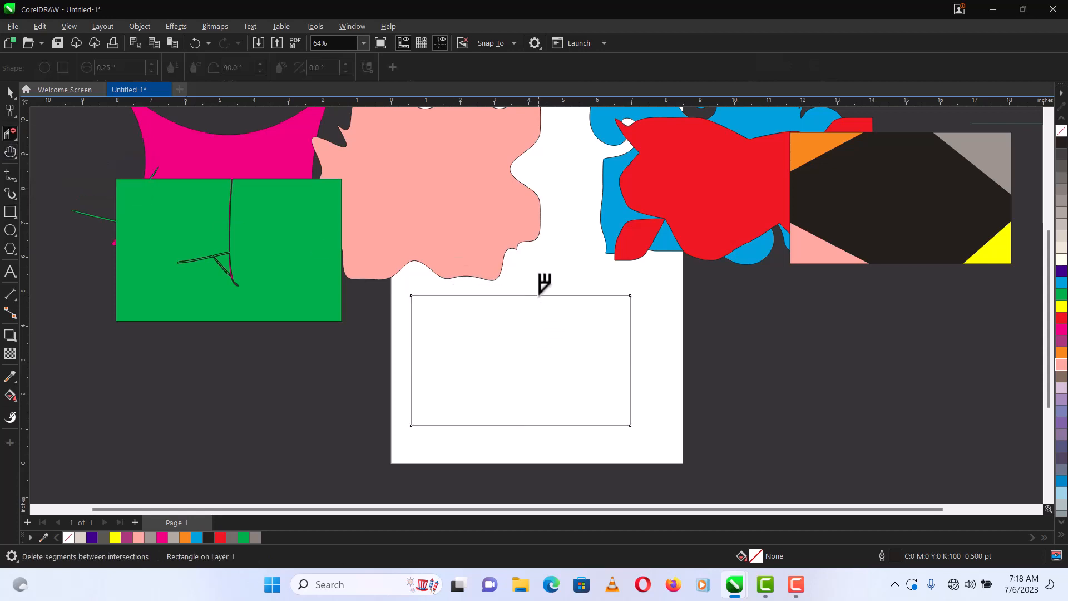
left_click_drag(539, 295, 649, 366)
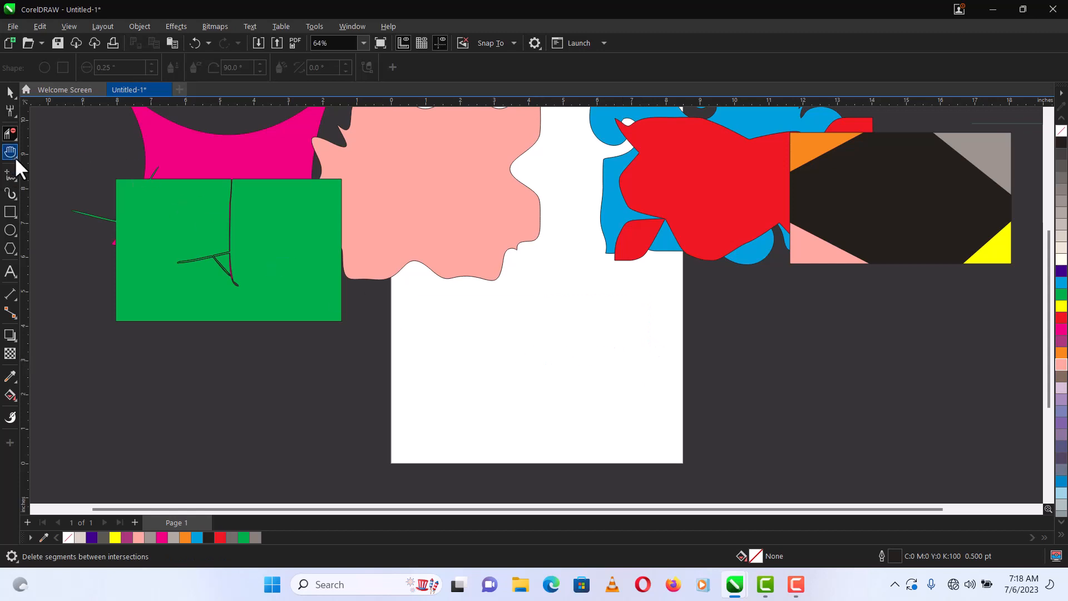
Draw a rectangle about 6.4 × 3.9 inches on the lower part of the page and fill it with C0 M0 Y0 K90
left_click(14, 138)
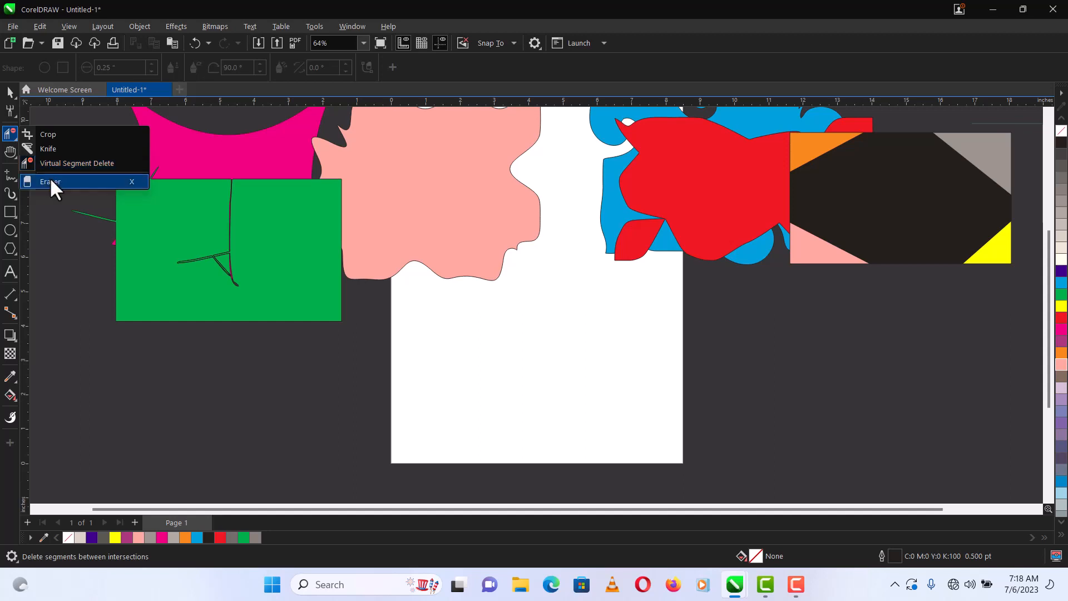
left_click(68, 156)
key("space")
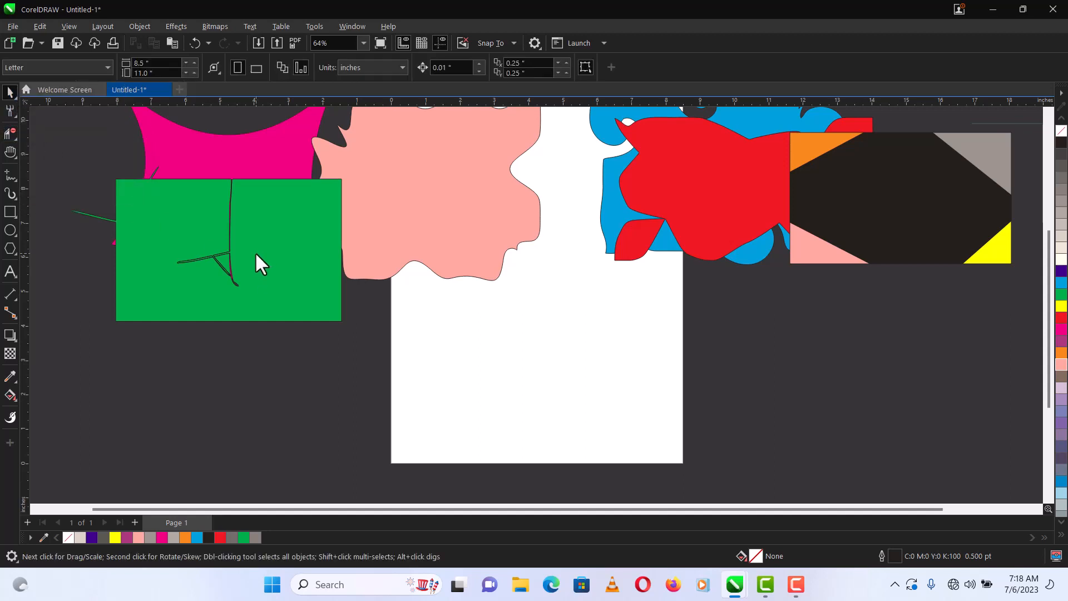
left_click(7, 212)
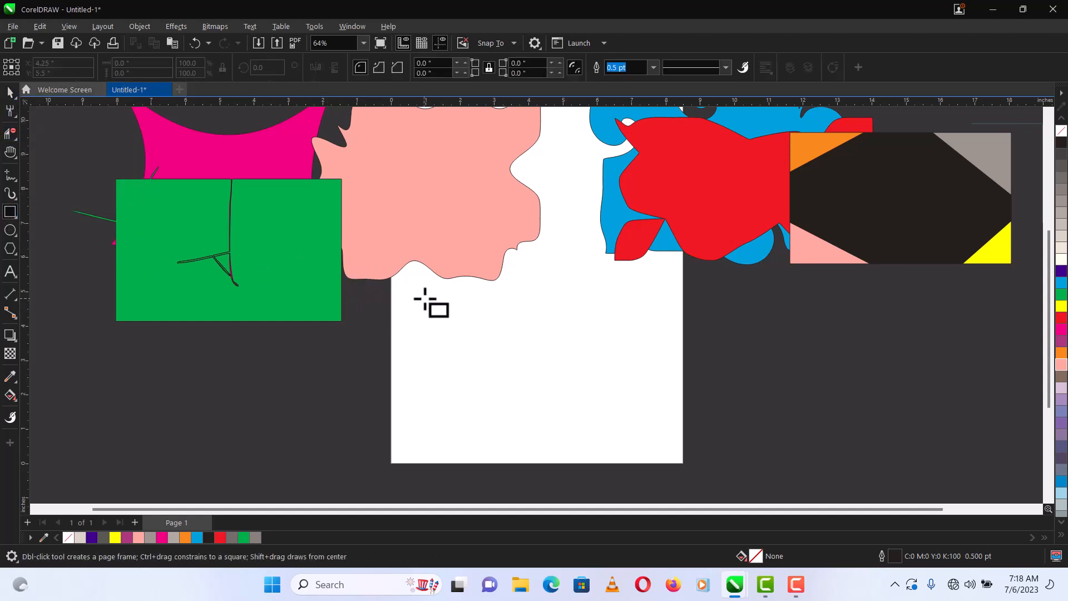
left_click_drag(420, 293, 640, 426)
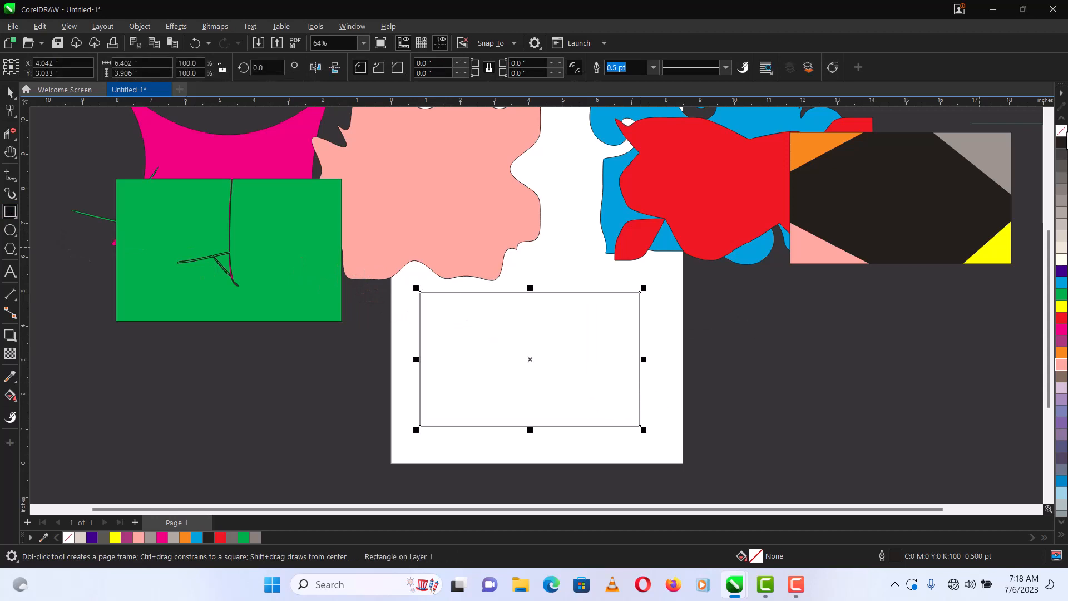
left_click(1062, 155)
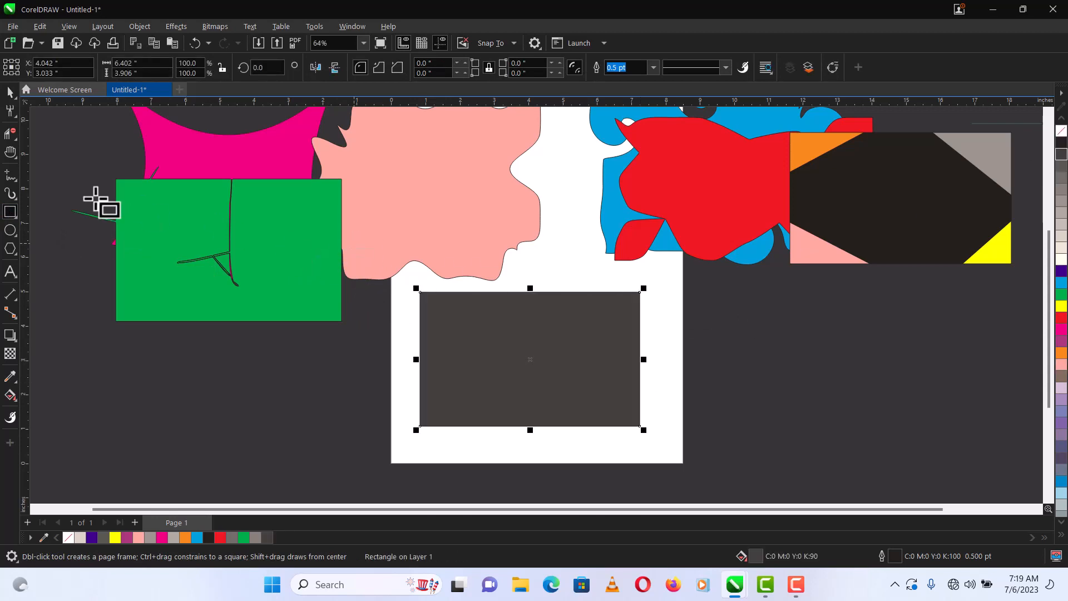
Try Virtual Segment Delete inside the dark rectangle, and erase an irregular patch at its upper-right edge with a 0.25 inch round Eraser
left_click(10, 134)
left_click_drag(452, 349, 476, 411)
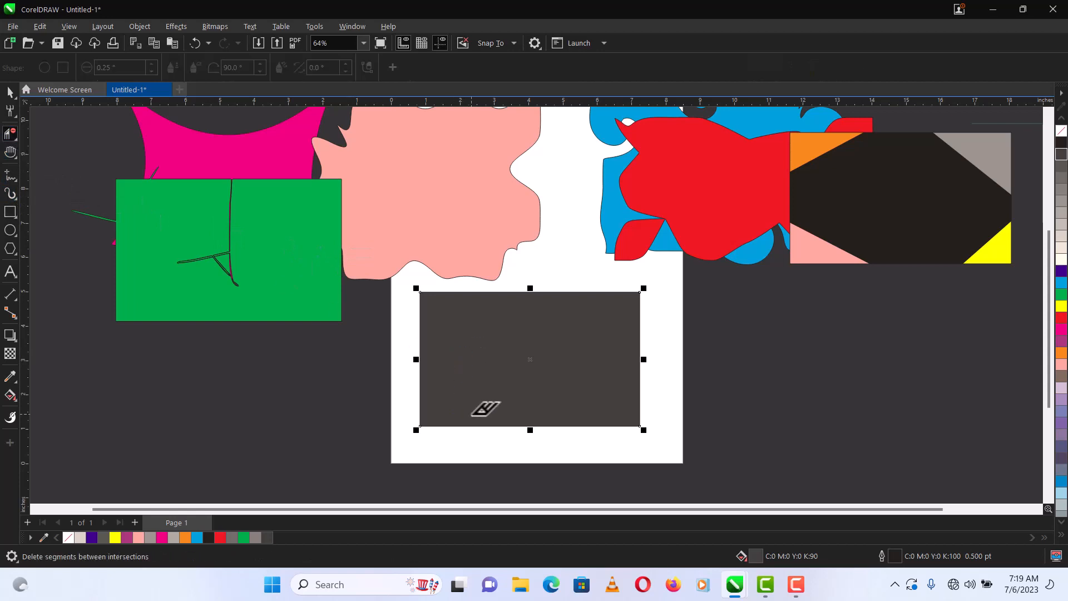
left_click(11, 136)
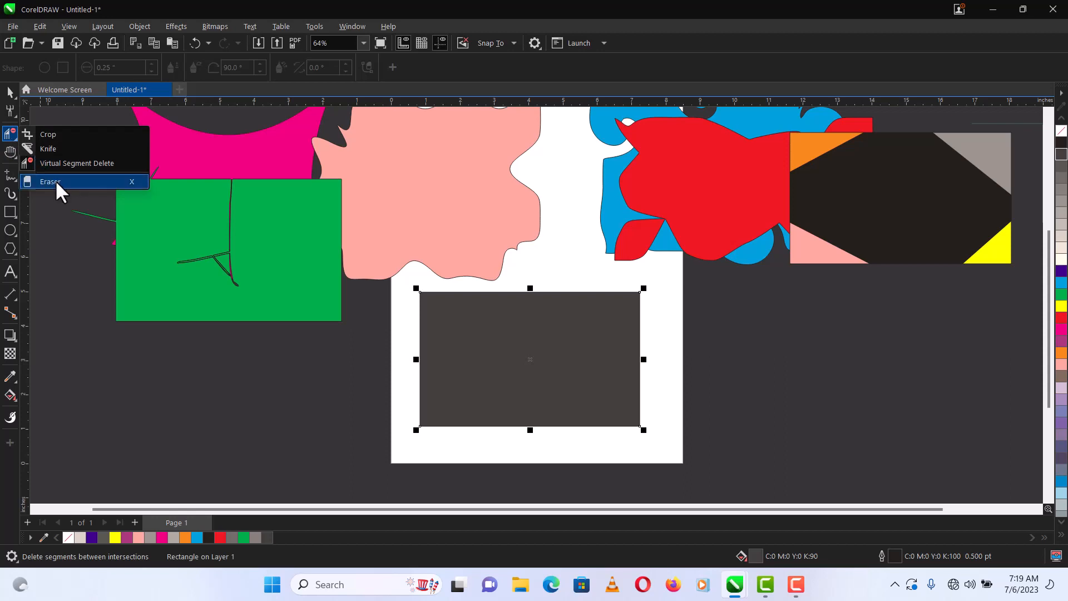
left_click(55, 180)
mouse_move(610, 321)
left_mouse_down()
mouse_move(613, 347)
mouse_move(623, 324)
mouse_move(625, 350)
mouse_move(633, 285)
left_mouse_up()
left_click(10, 92)
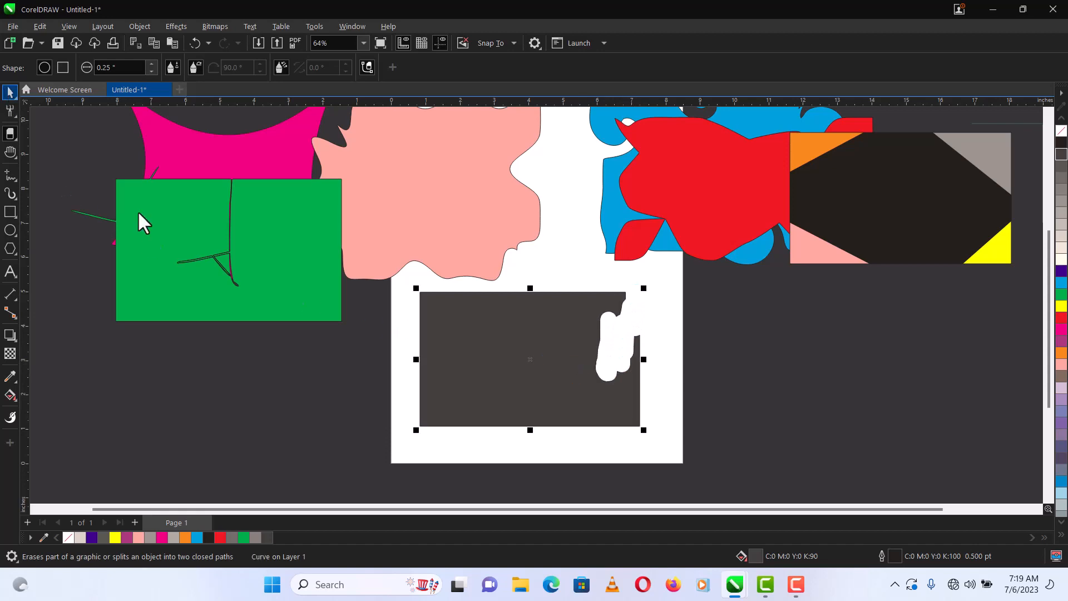
Recolor the partly erased rectangle with C0 M0 Y0 K60 and delete it from the page
left_click(1060, 353)
left_click(1060, 341)
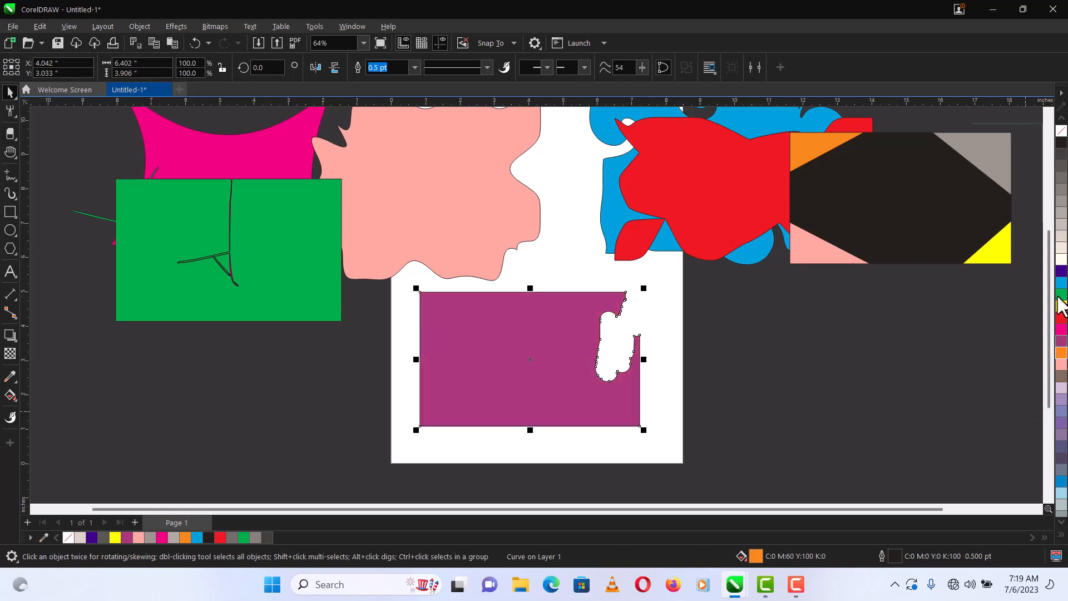
left_click(1060, 189)
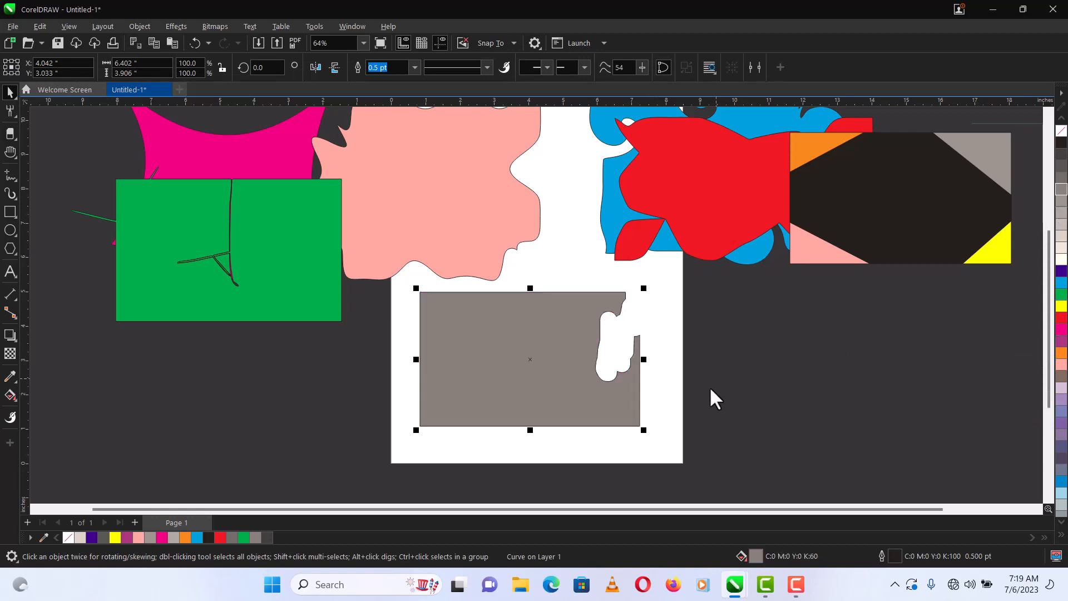
key("Delete")
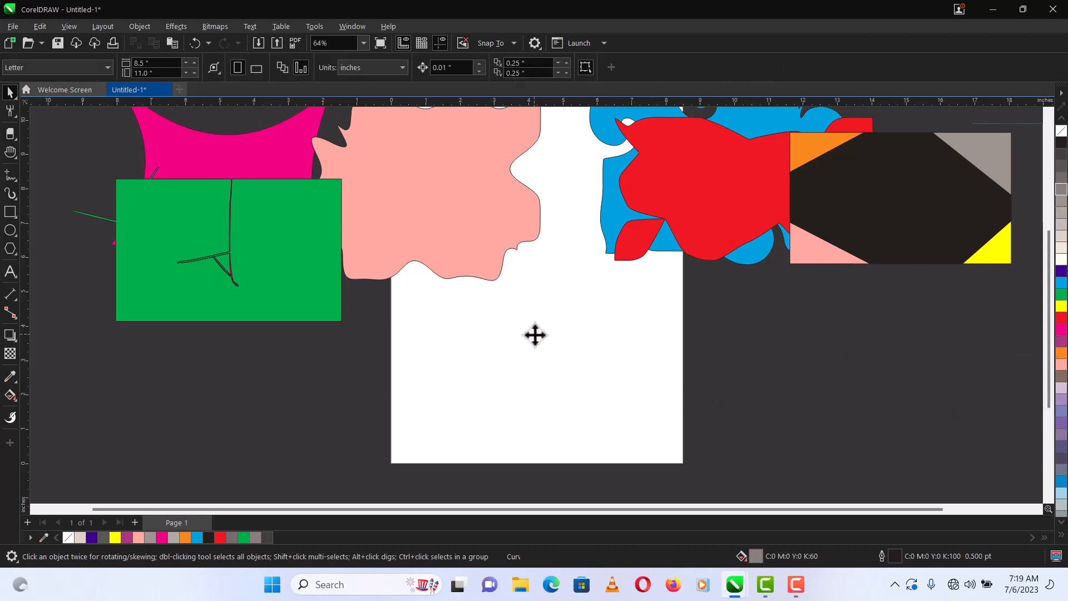
Draw an unfilled rectangle about 5.6 × 3.2 inches on the empty lower part of the page
left_click(13, 157)
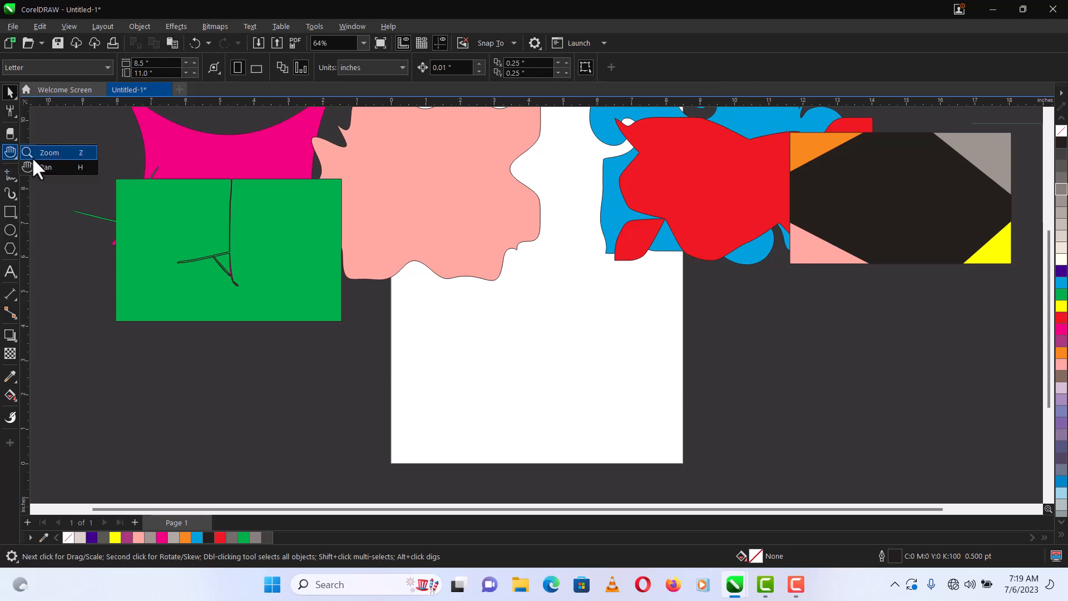
left_click(34, 154)
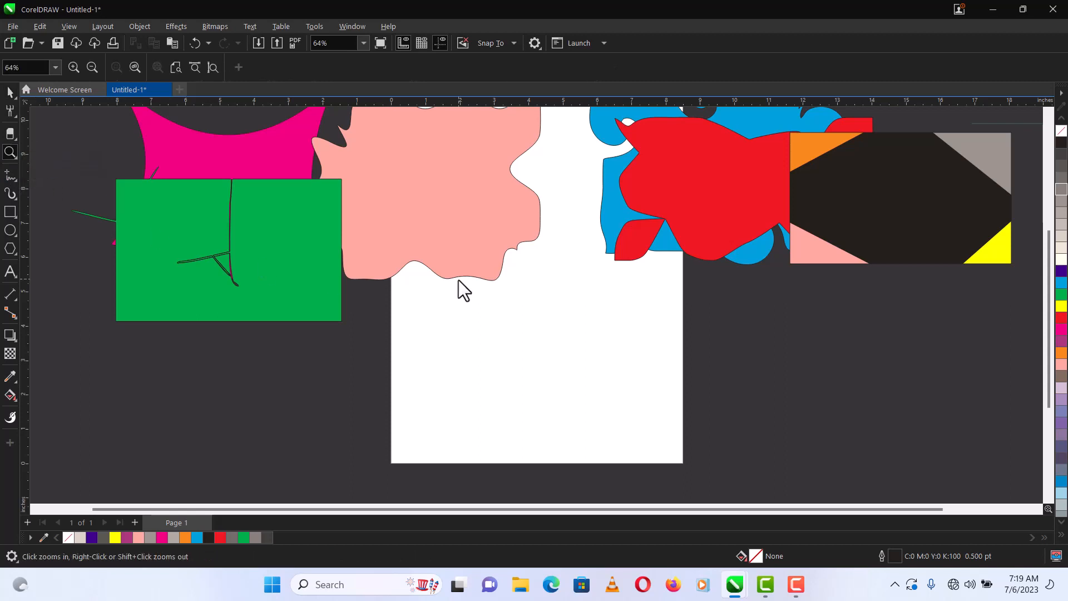
right_click(406, 289)
left_click_drag(440, 266, 690, 408)
left_click(10, 211)
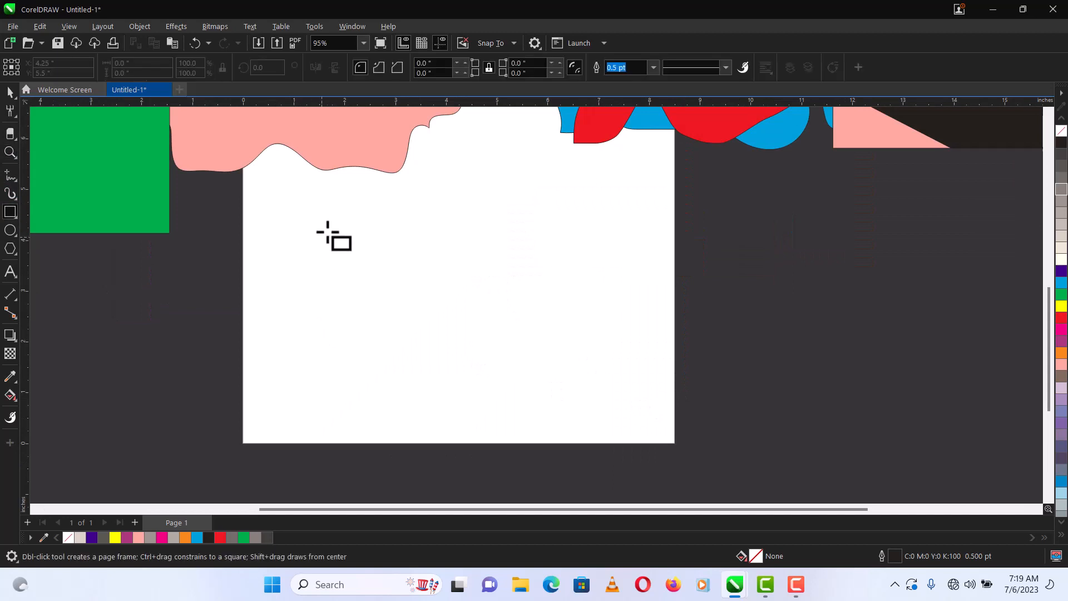
mouse_move(321, 223)
left_mouse_down()
mouse_move(561, 385)
mouse_move(606, 386)
left_mouse_up()
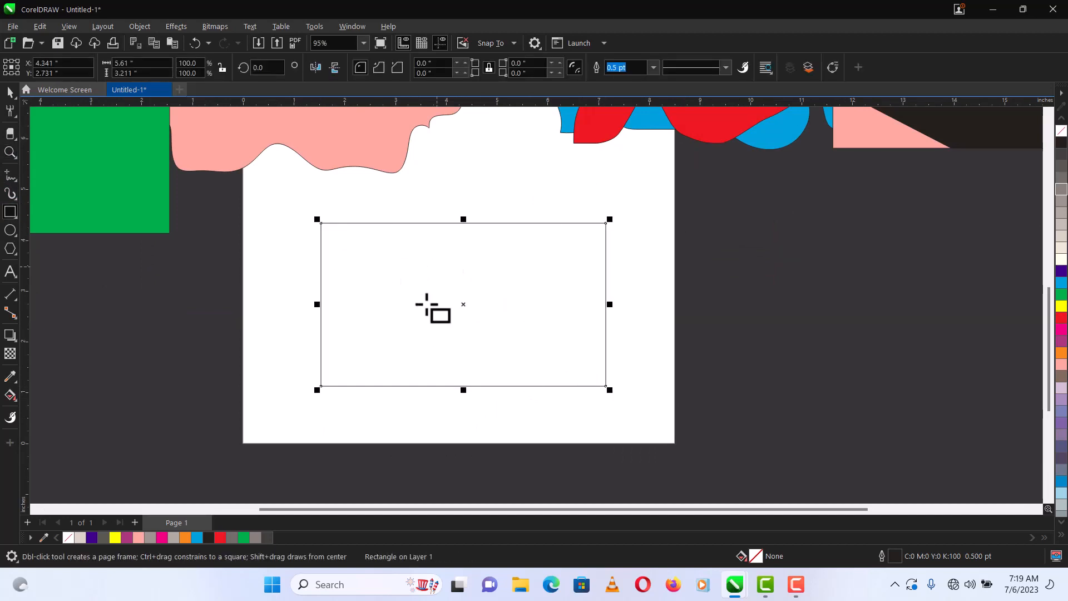
Add the artistic text "erererer", enlarge it to about 43 pt and place it in the upper-left area of the rectangle
left_click(10, 272)
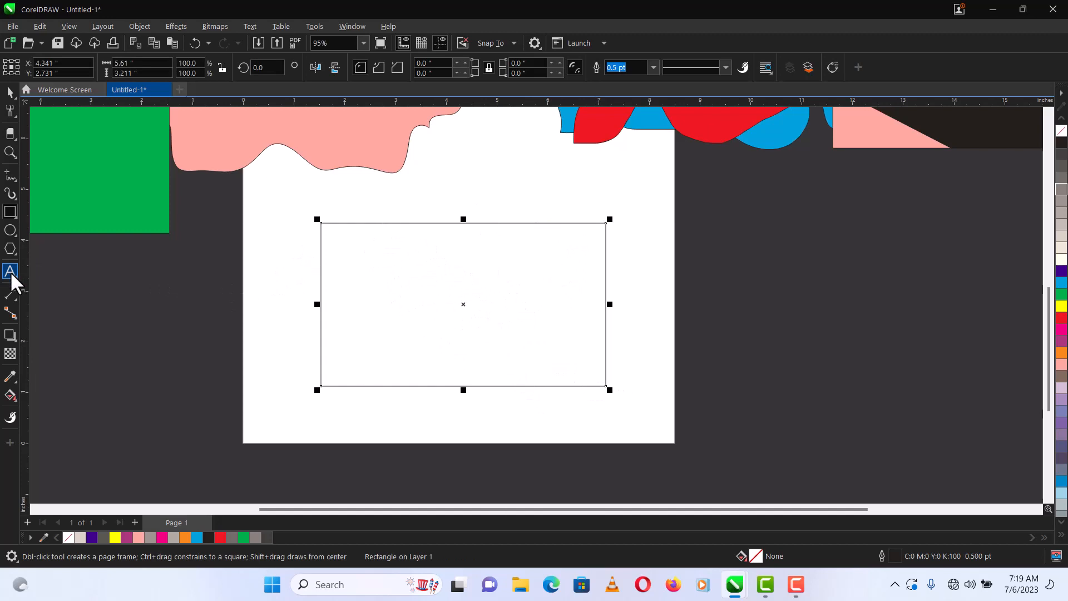
left_click(281, 321)
type("erererer")
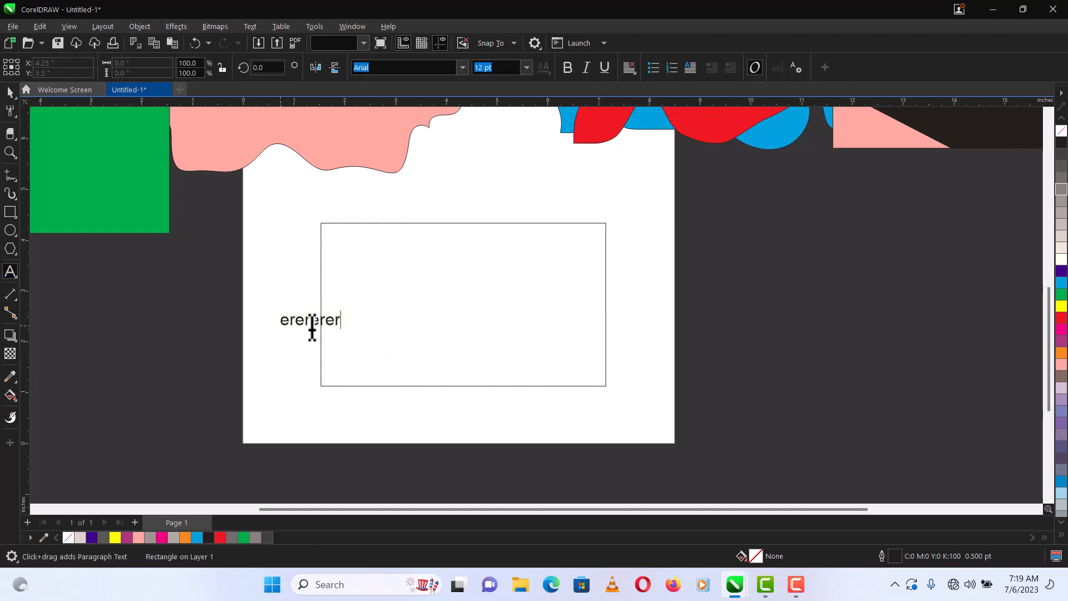
left_click_drag(307, 319, 470, 303)
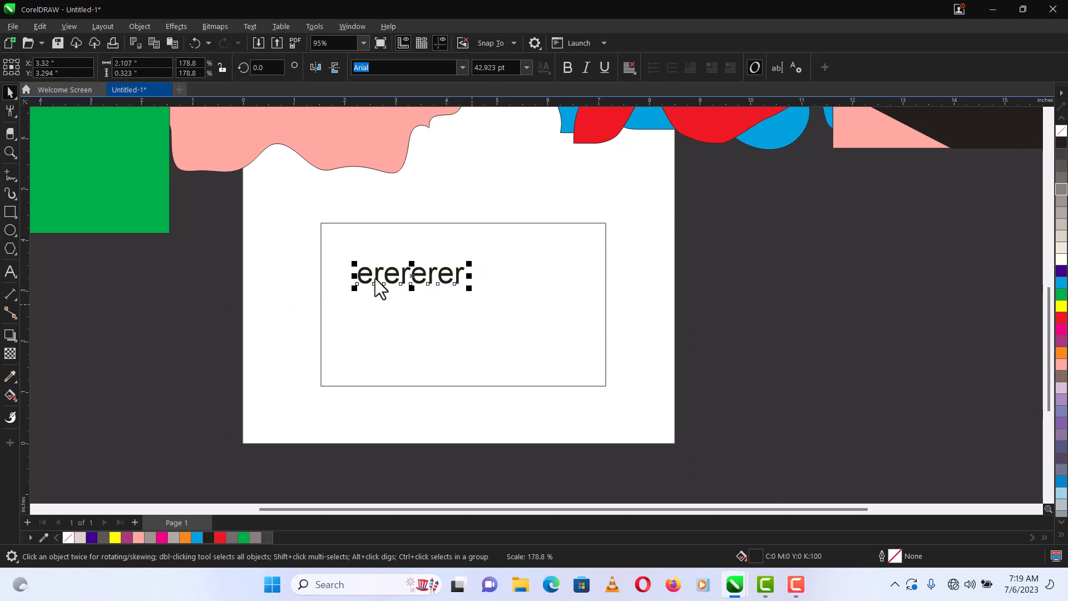
left_click(237, 289)
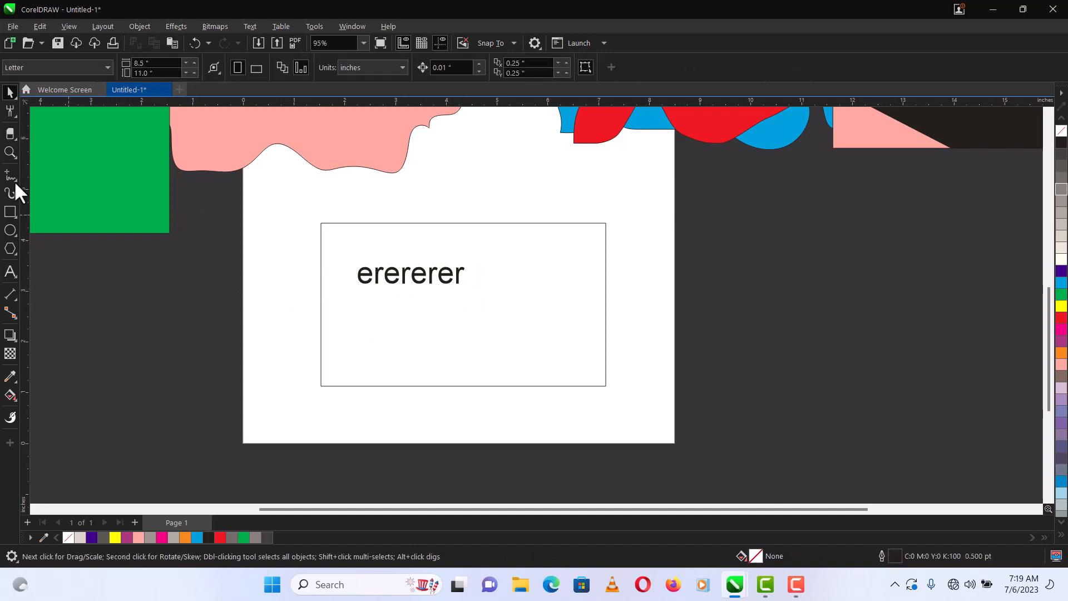
Examine the text and its surrounding rectangle at different magnifications with the Zoom and Pan tools, including a view of all objects
left_click(10, 148)
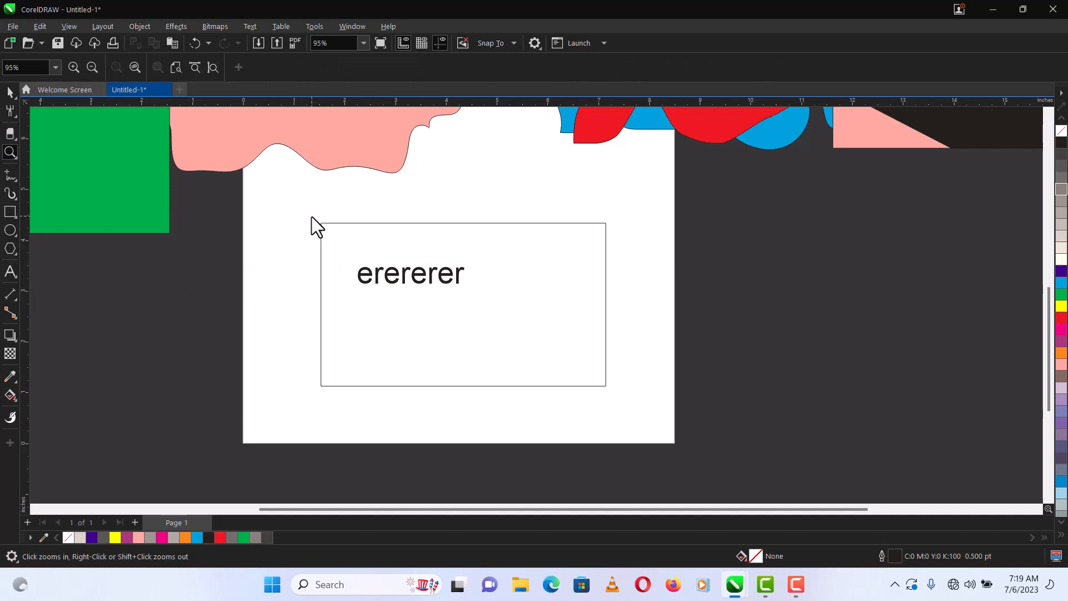
left_click_drag(312, 216, 626, 366)
left_click_drag(619, 402, 619, 404)
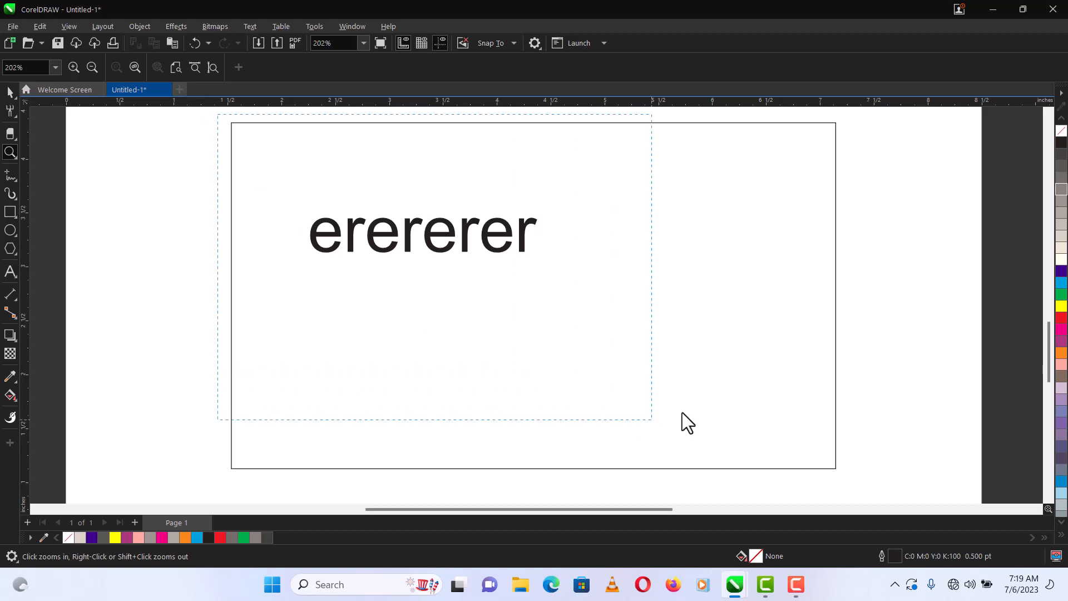
left_click_drag(682, 413, 848, 479)
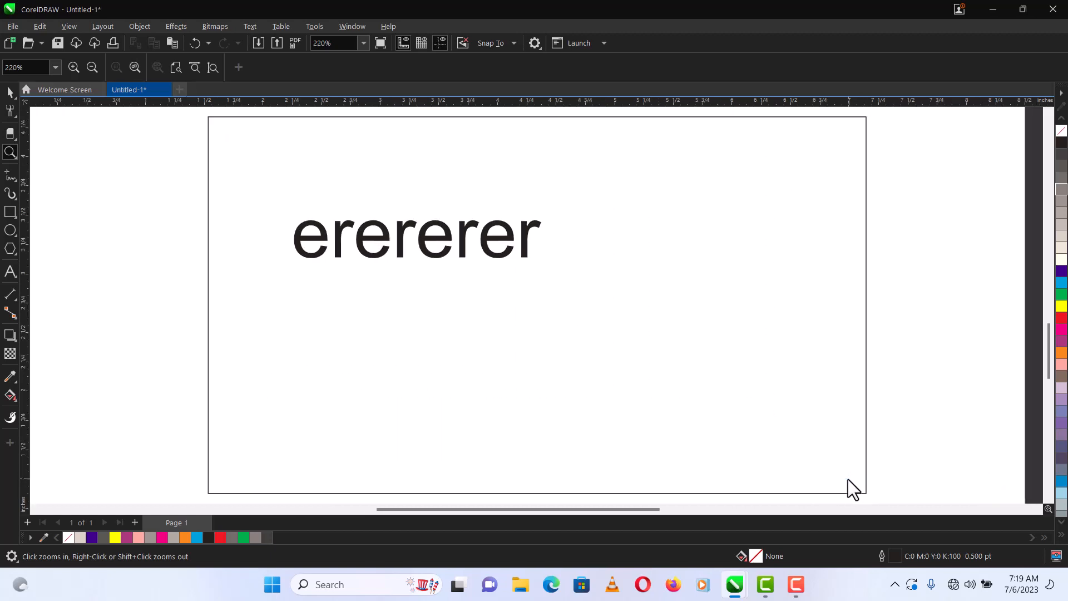
right_click(475, 231)
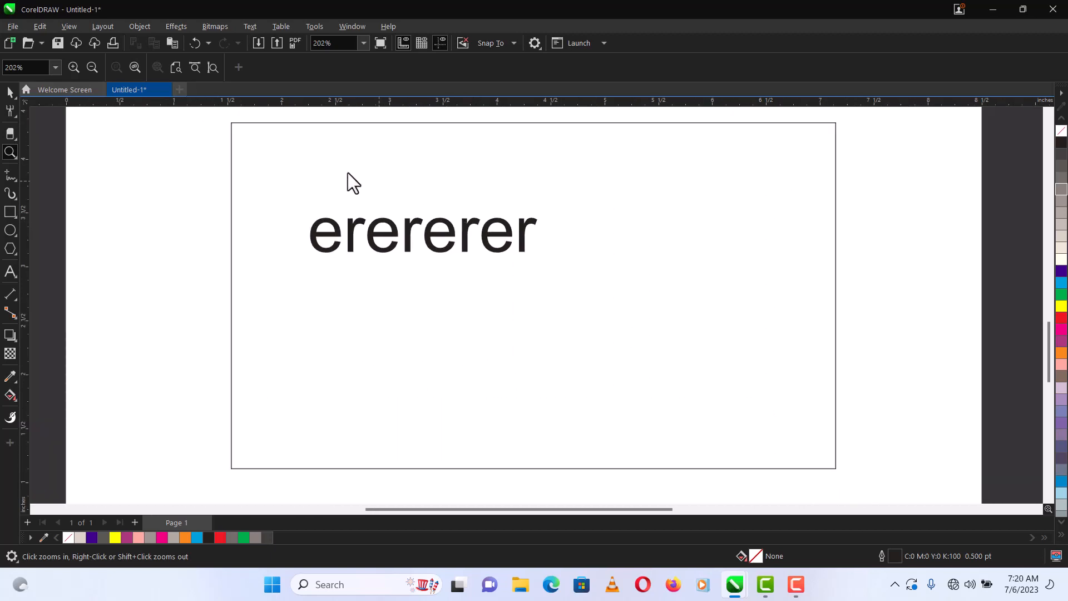
left_click_drag(690, 392, 842, 476)
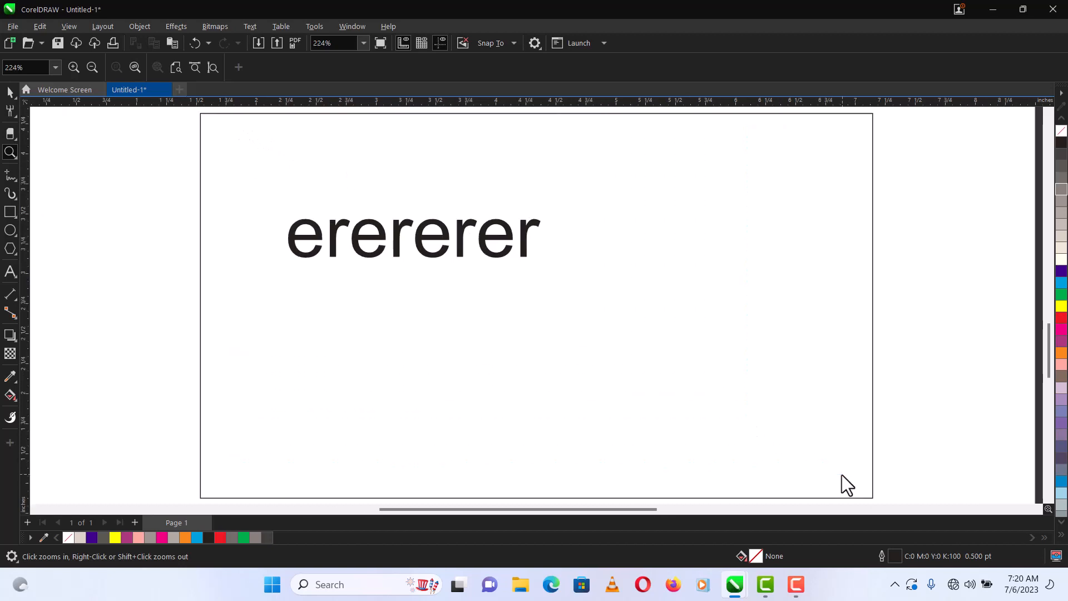
left_click(15, 156)
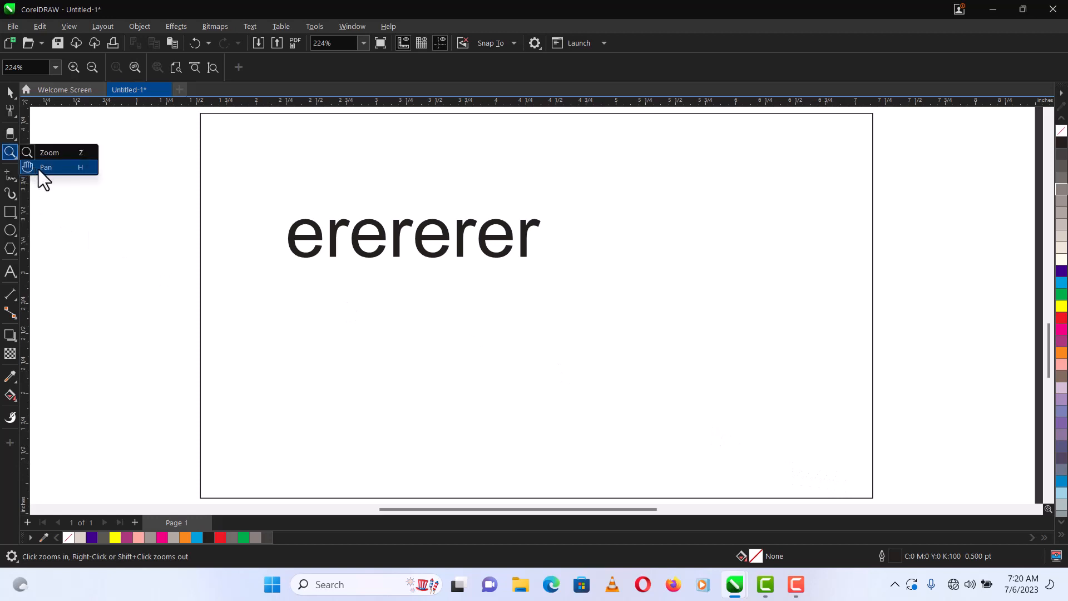
left_click_drag(567, 314, 577, 382)
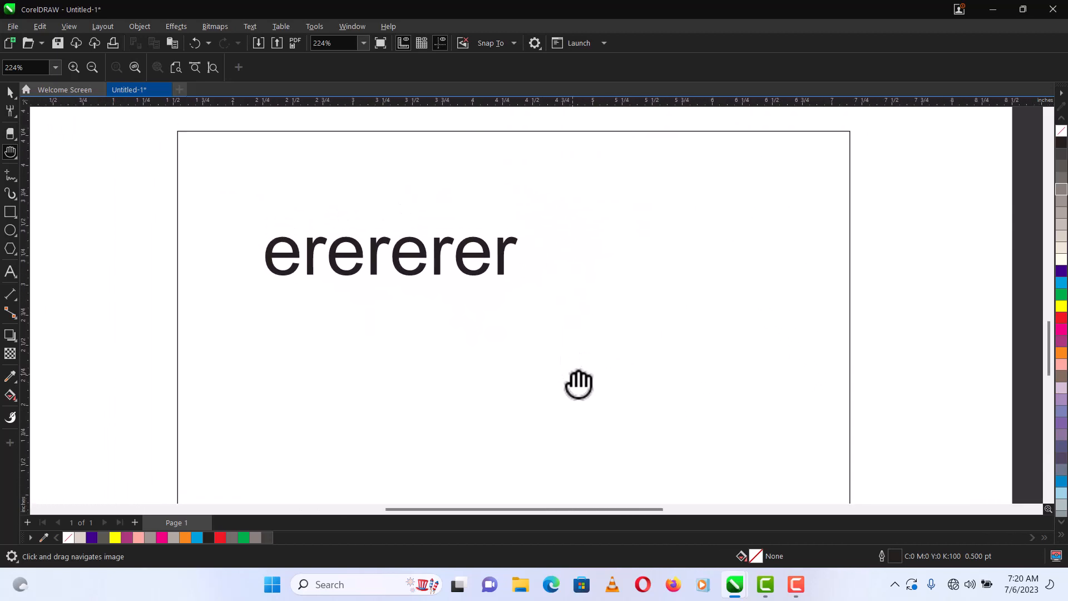
left_click(14, 158)
left_click(43, 150)
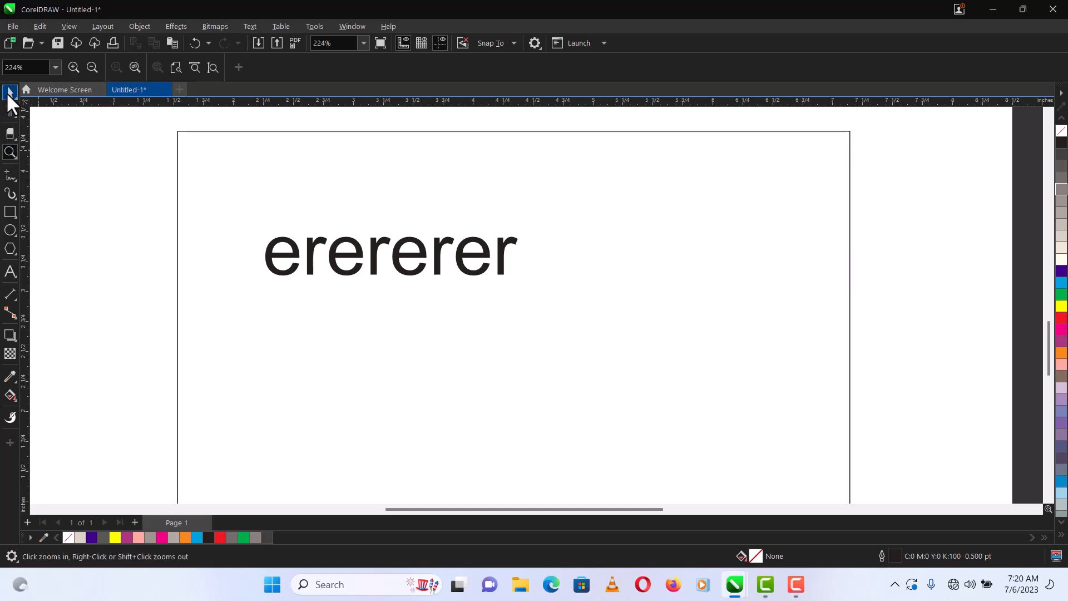
key("F4")
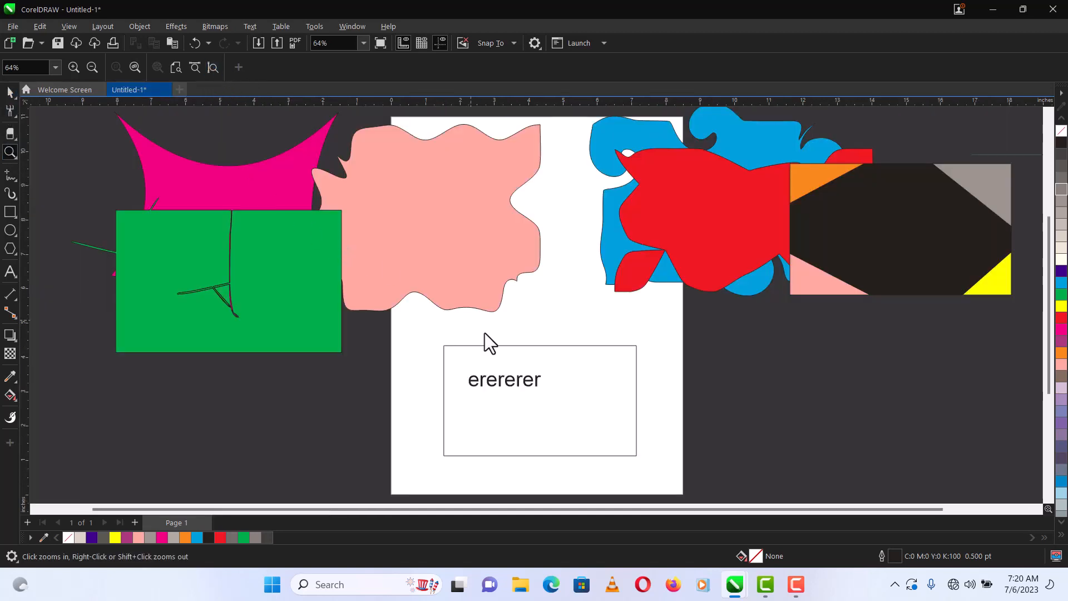
left_click_drag(362, 304, 710, 487)
Delete the text inside the rectangle and move the unfilled rectangle off the page to its left, below the green shape
key("space")
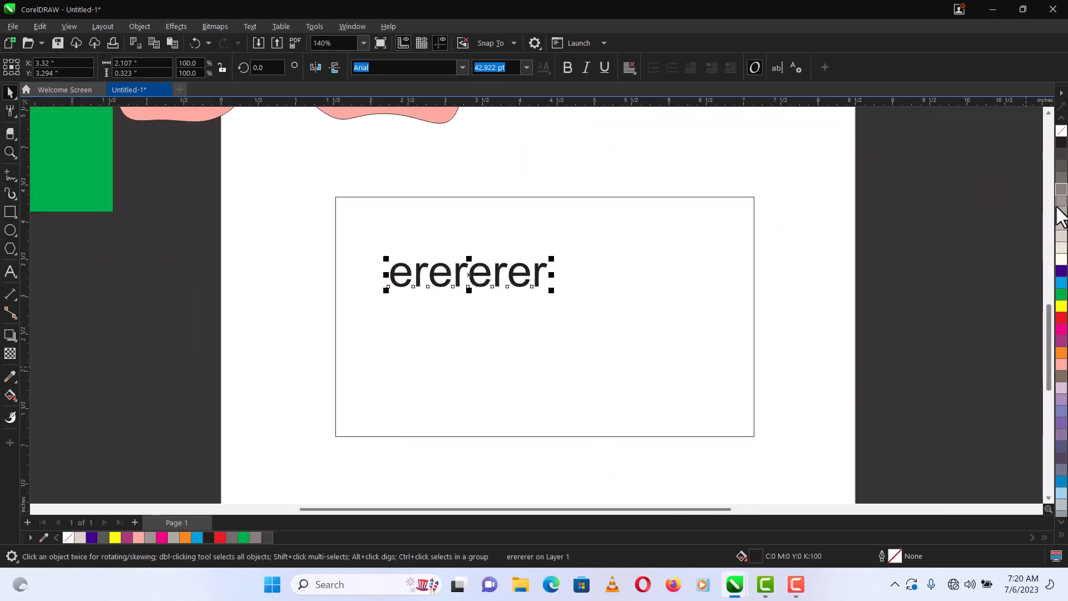
key("Delete")
left_click(751, 351)
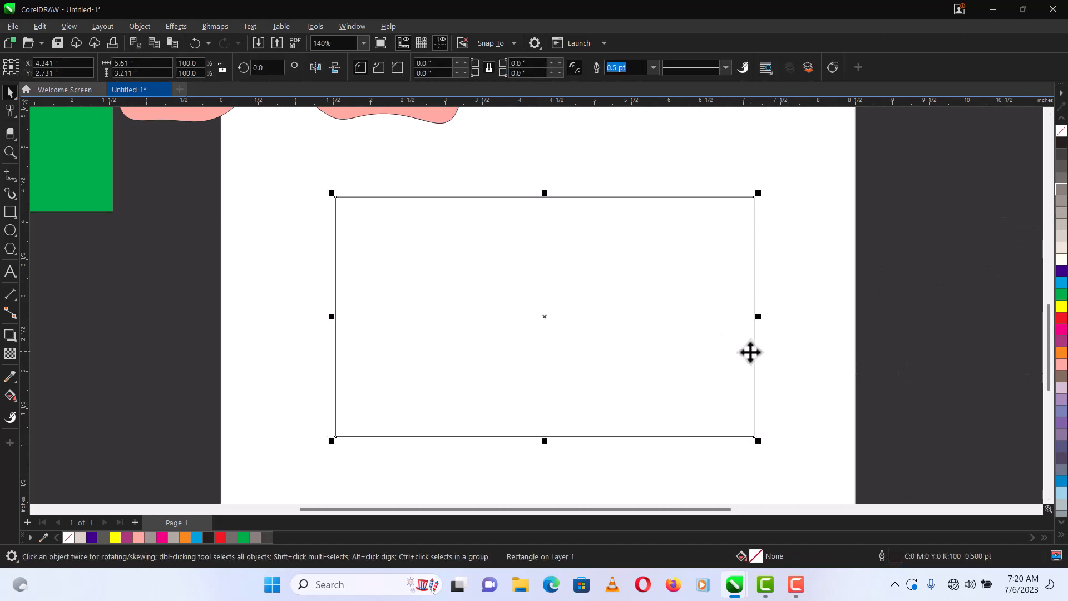
left_click_drag(575, 371, 69, 245)
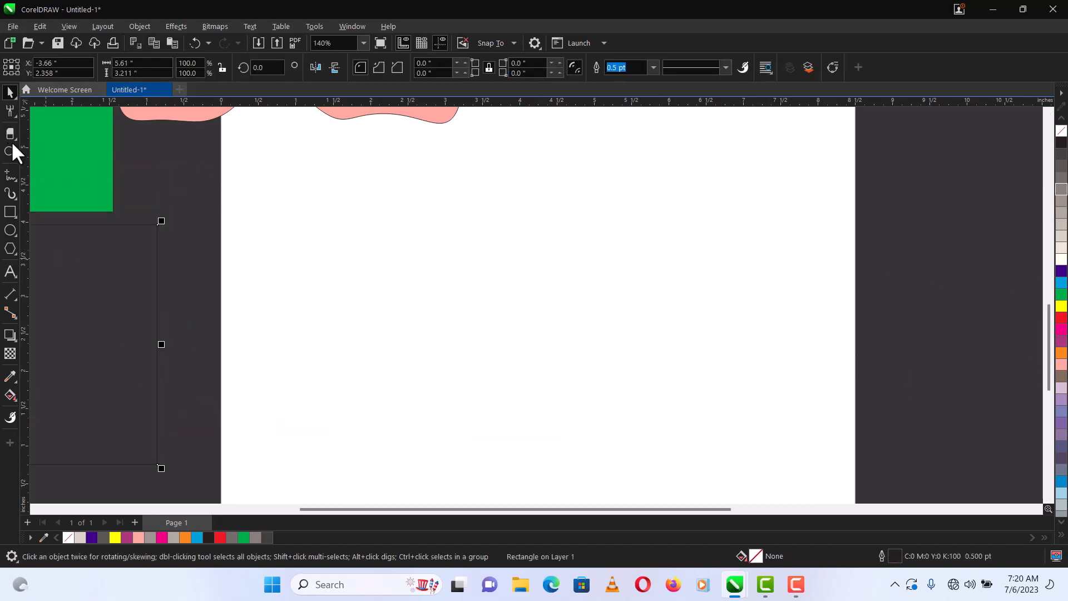
Draw two parallel horizontal lines about 7 inches long across the empty lower part of the page with the Freehand tool
left_click(9, 175)
left_click(271, 218)
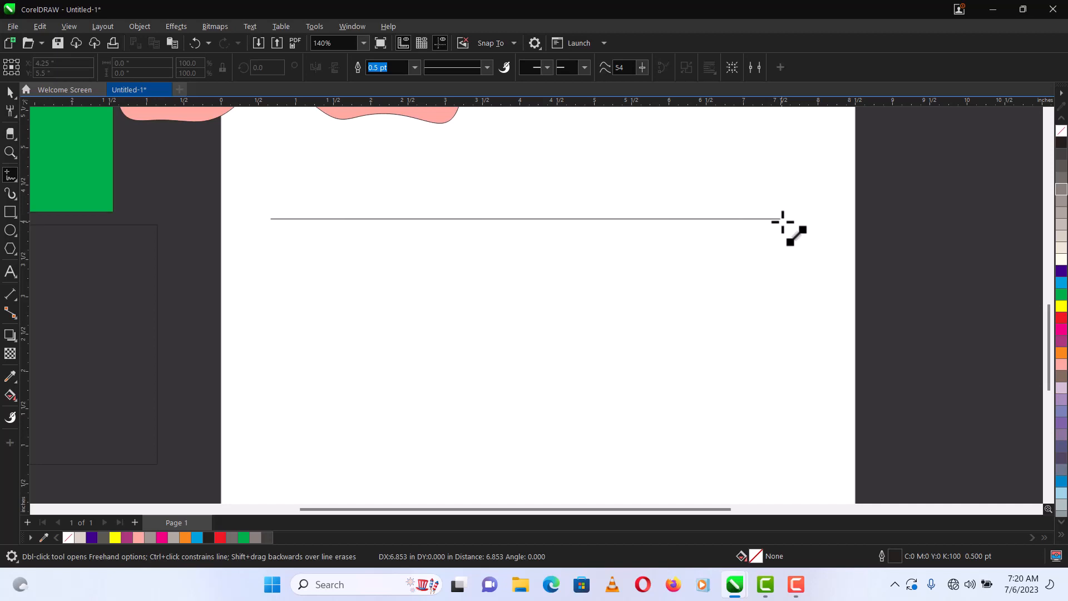
left_click(794, 219)
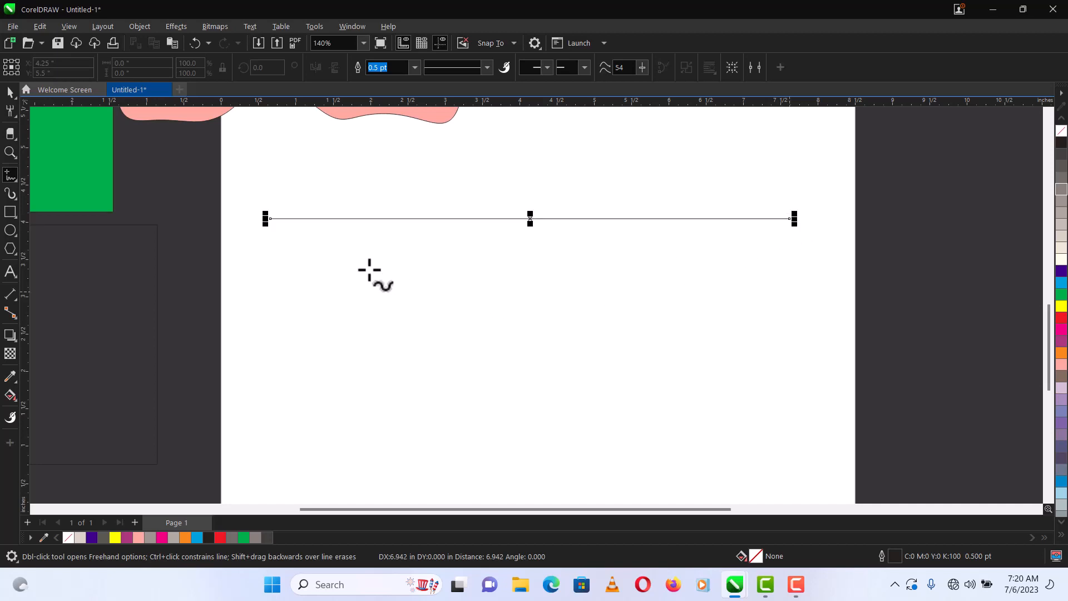
left_click(267, 257)
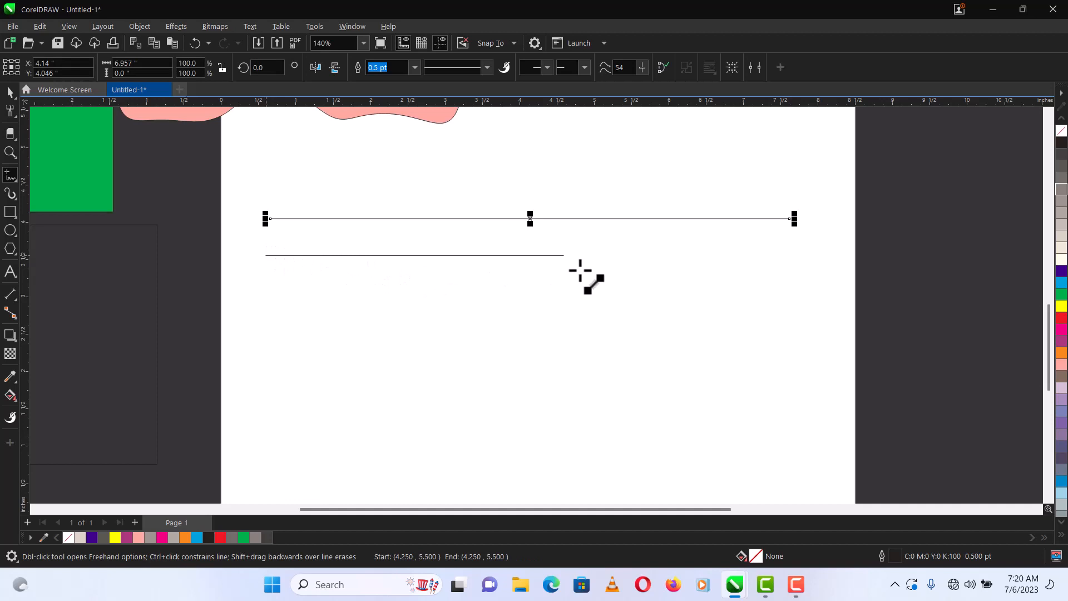
left_click(792, 274, "ctrl")
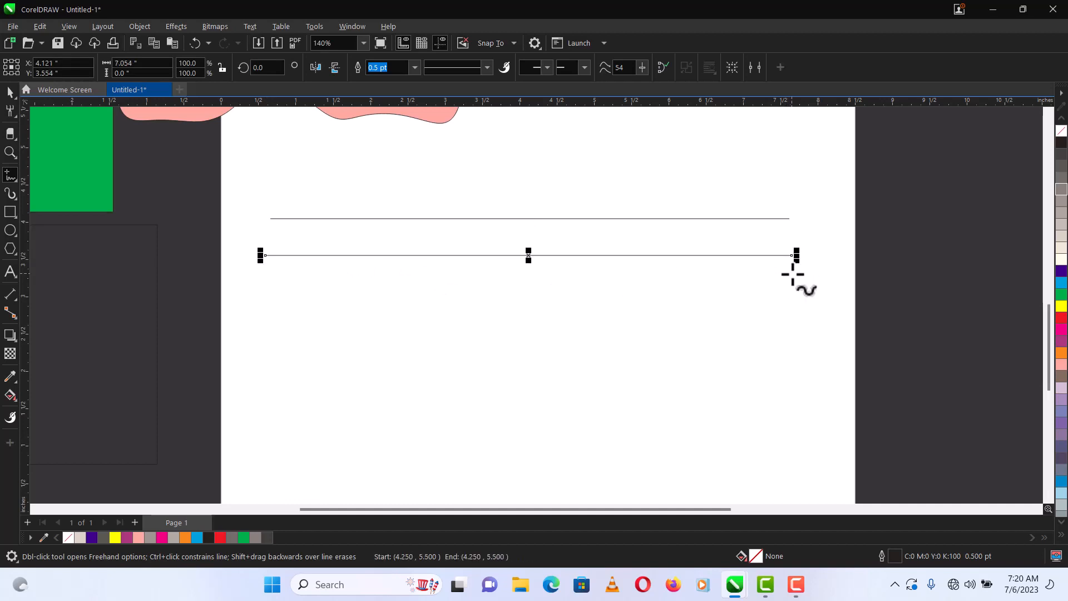
Draw a vertical line about 4.7 inches long crossing the horizontal lines near their left ends, and deselect it
left_click(307, 134)
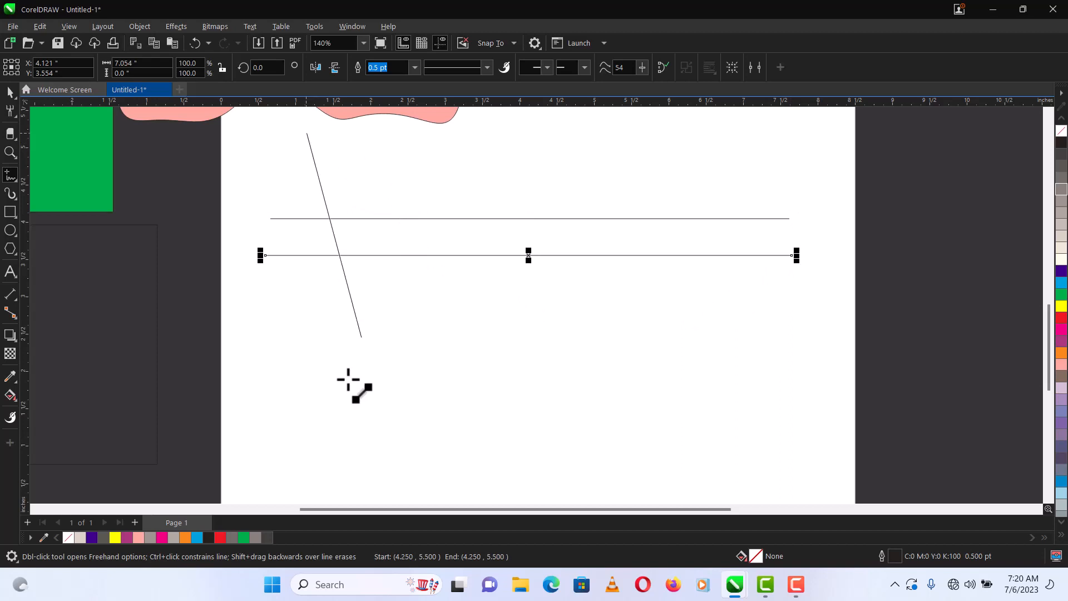
left_click(325, 483)
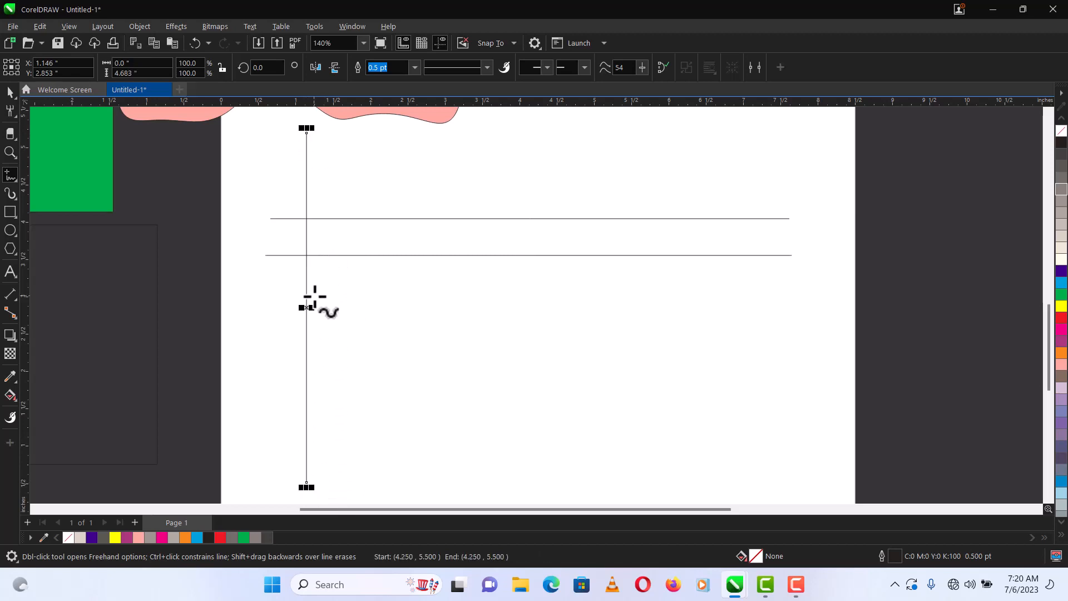
key("space")
left_click(212, 160)
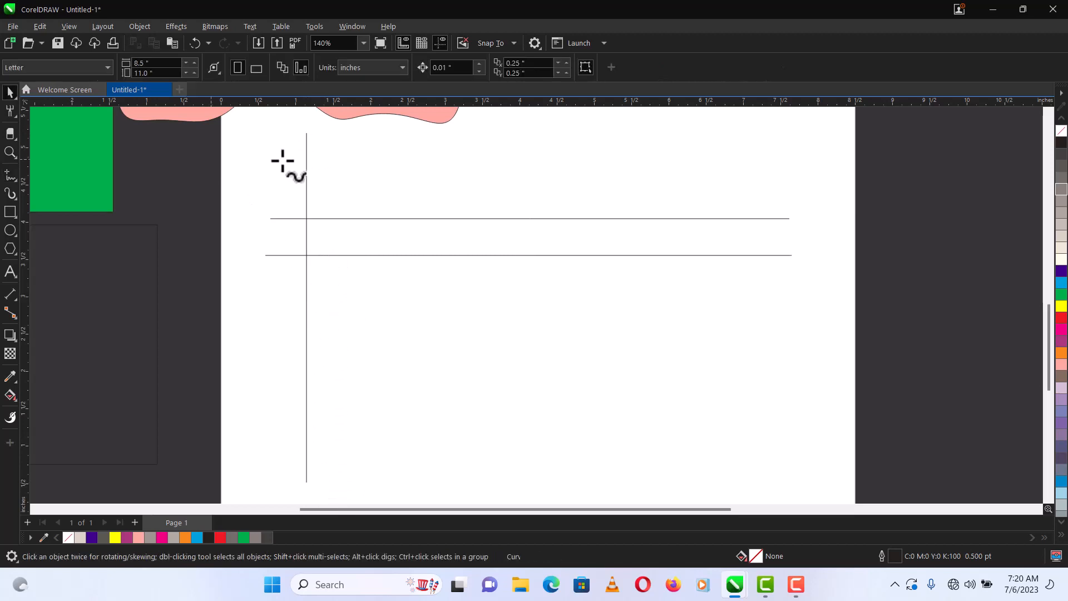
Set the vertical line's outline width to 2.0 pt and its outline color to blue, trying orange, purple and red first
left_click(306, 142)
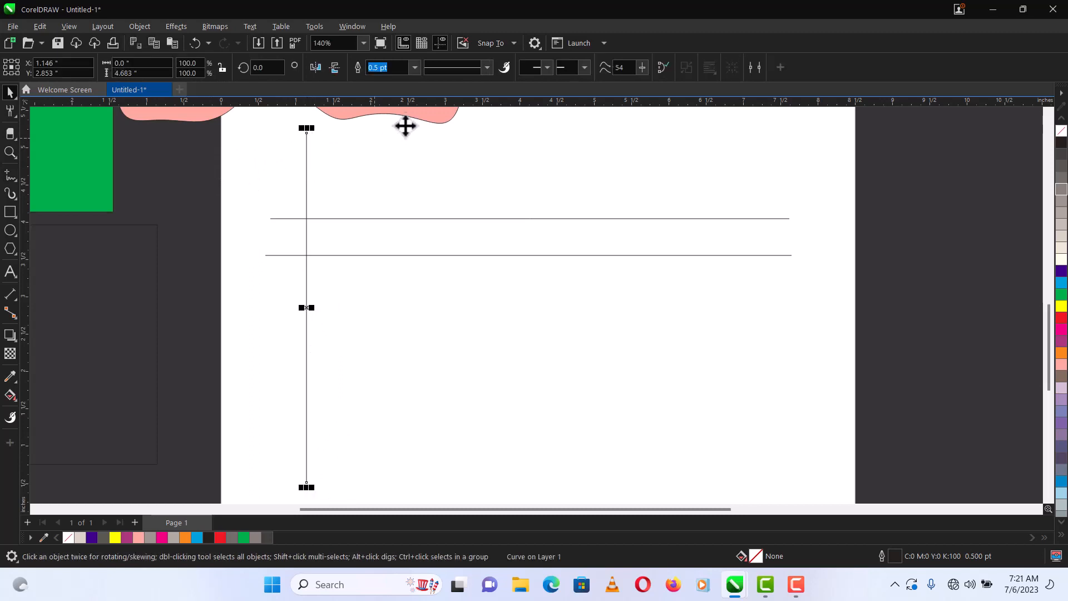
left_click(415, 67)
left_click(405, 137)
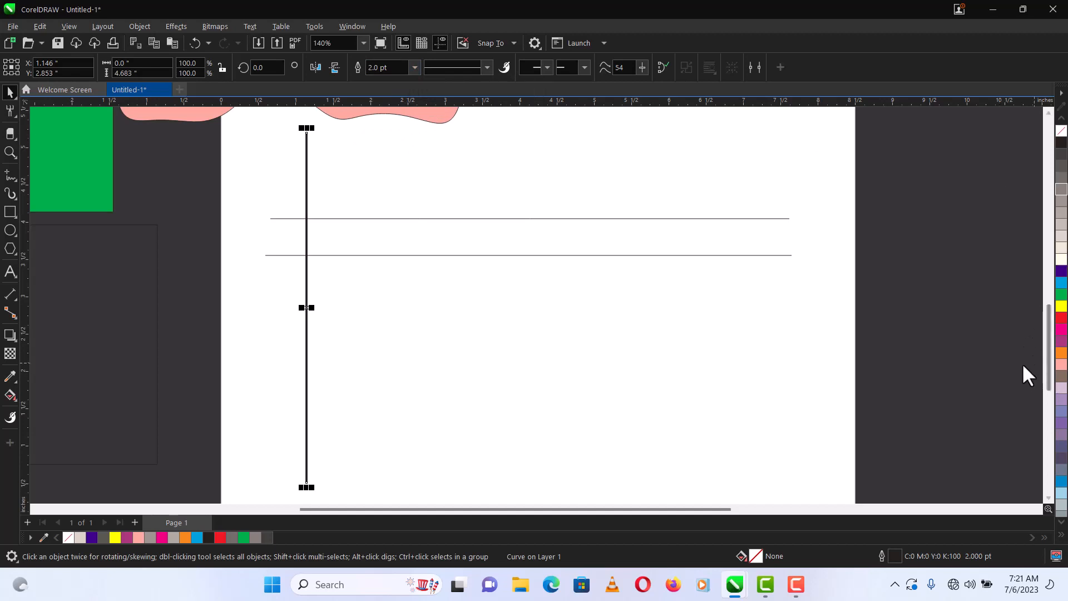
right_click(1061, 354)
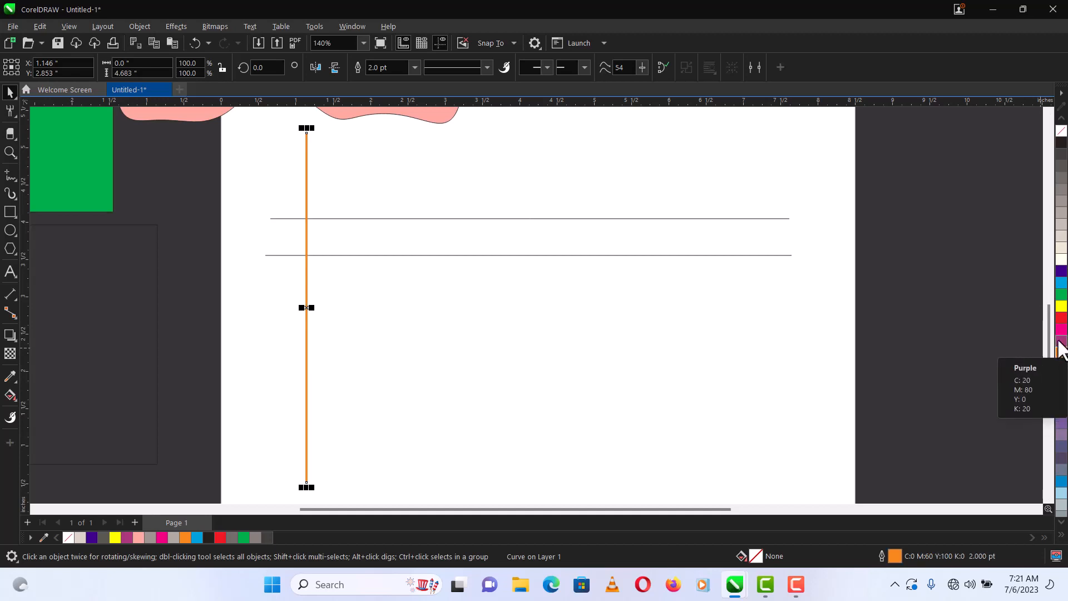
right_click(1061, 340)
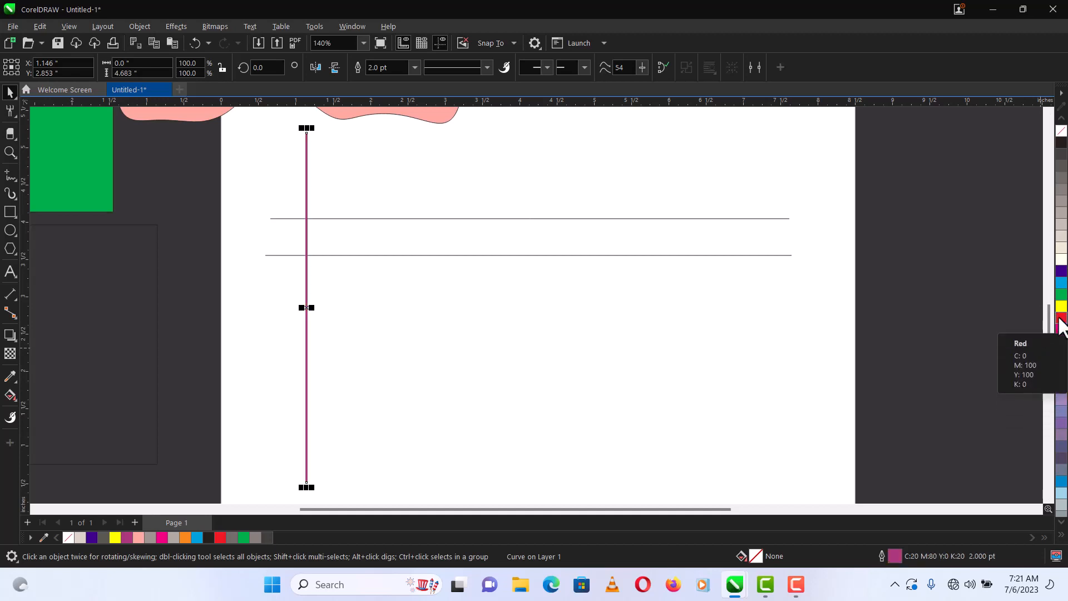
right_click(1061, 319)
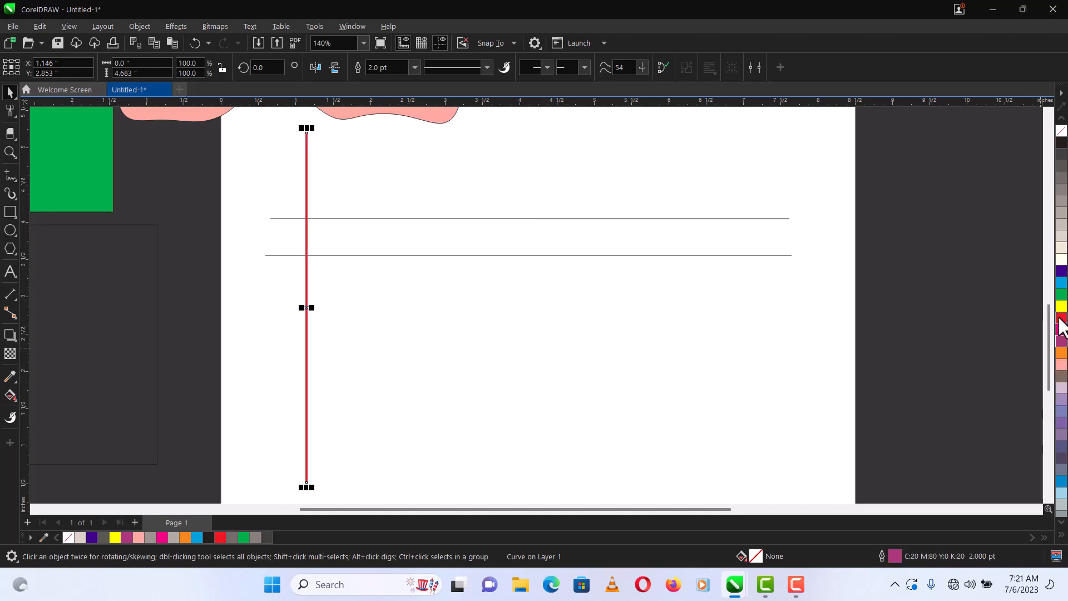
right_click(1062, 276)
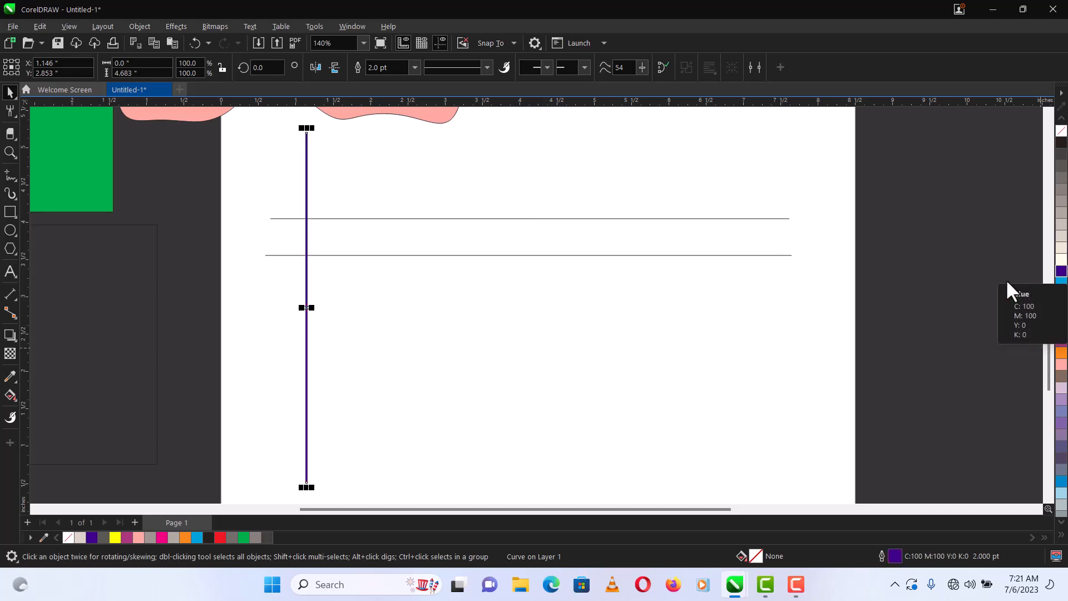
Try an 8.0 pt outline width on the blue vertical line and settle on 3.0 pt
left_click(415, 66)
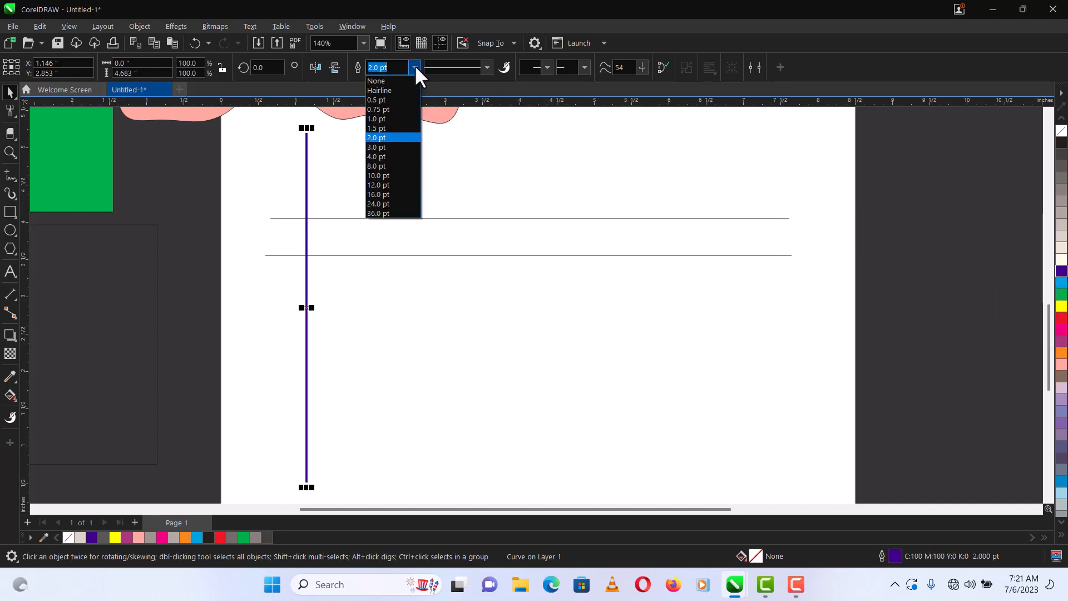
left_click(384, 165)
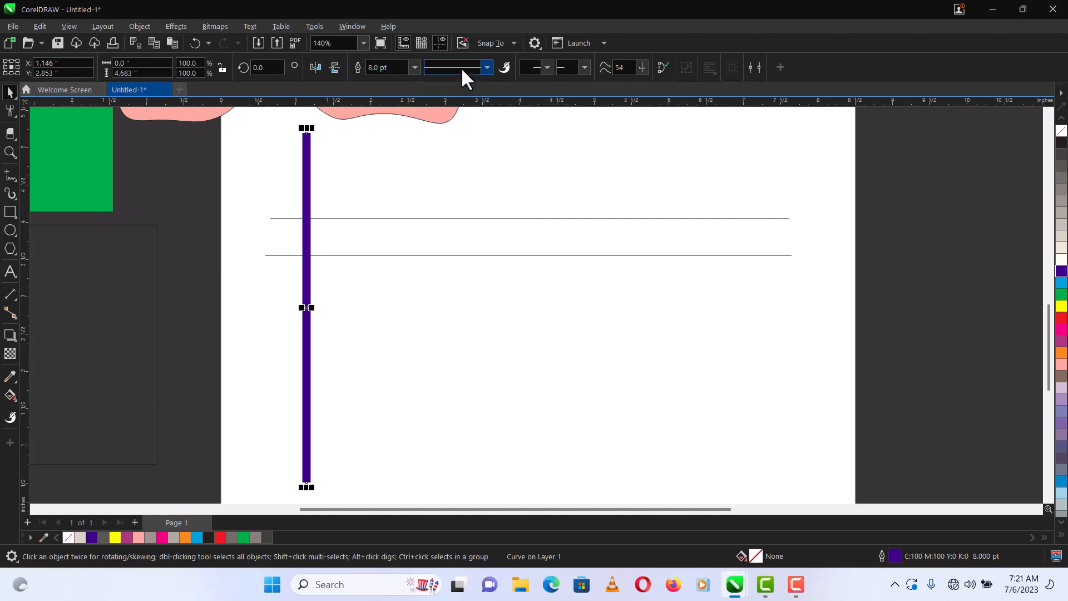
left_click(414, 67)
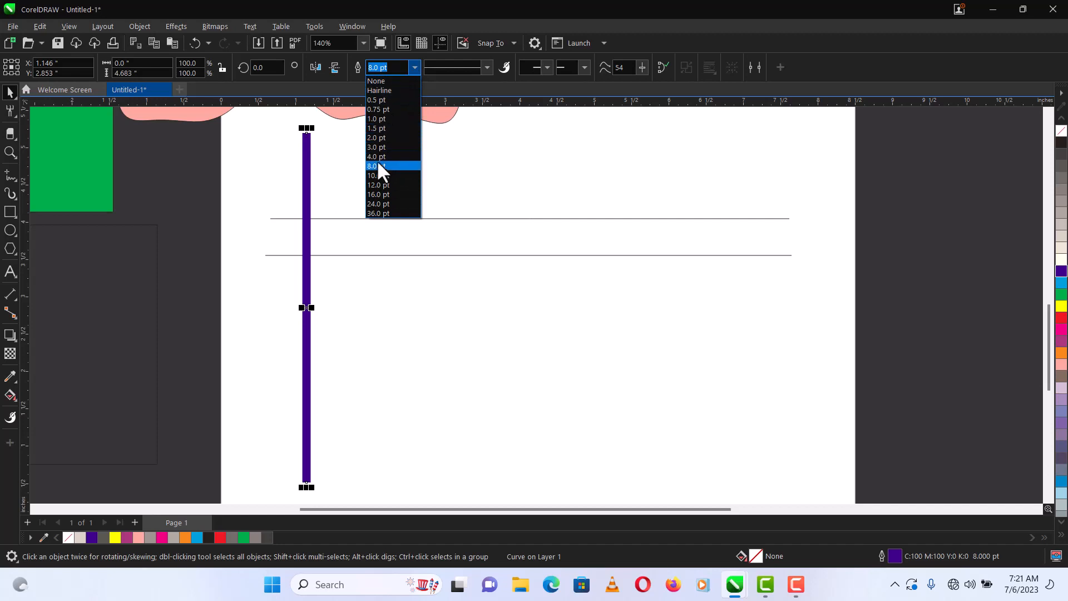
left_click(381, 146)
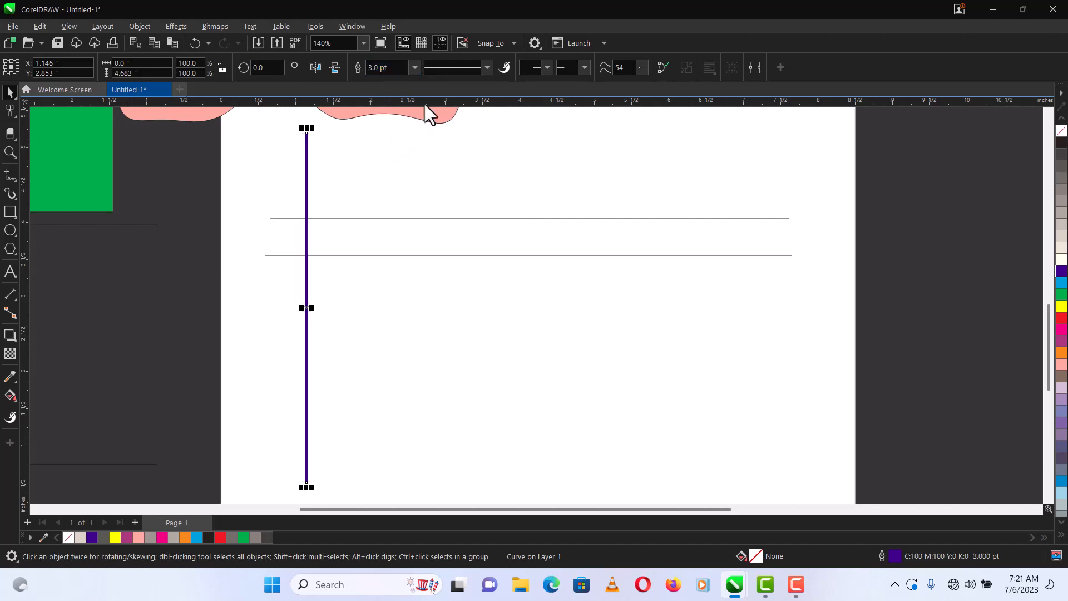
Apply a short-dash line style to the blue vertical line, comparing it with a widely spaced dotted style
left_click(486, 67)
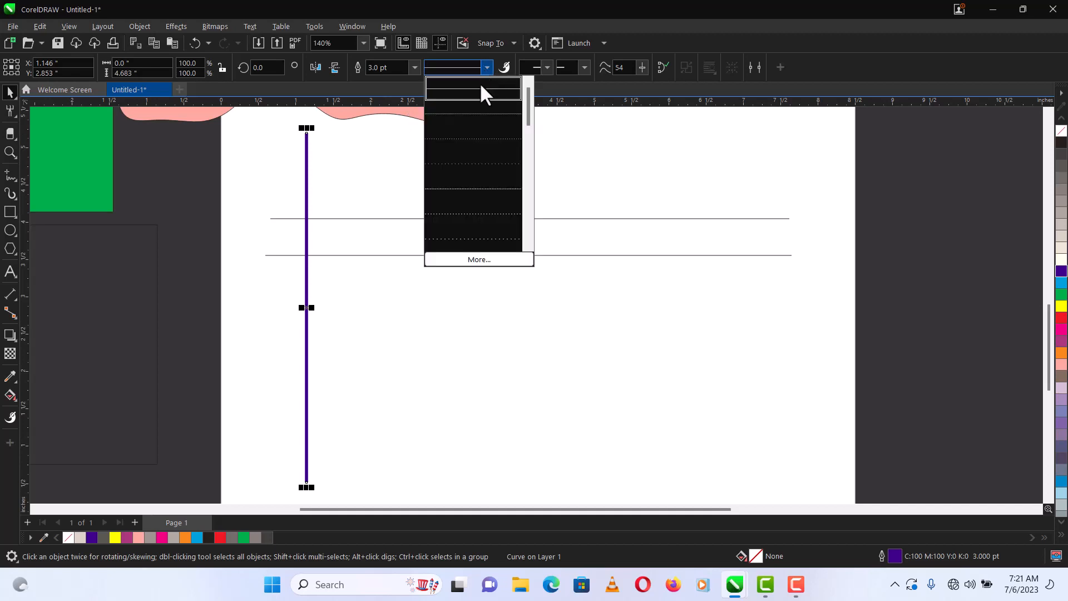
left_click(473, 214)
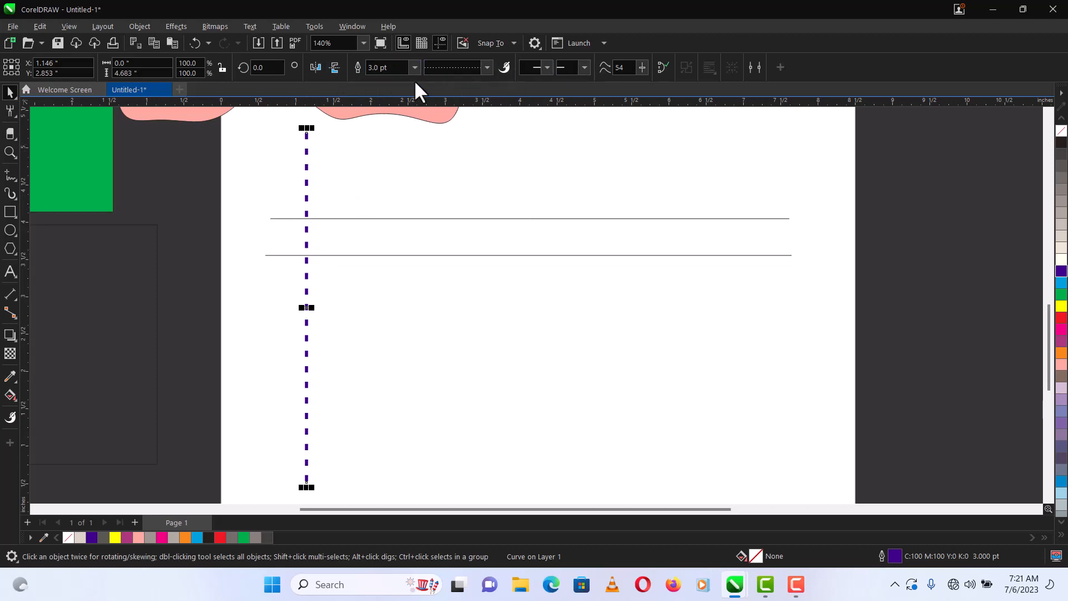
left_click(487, 67)
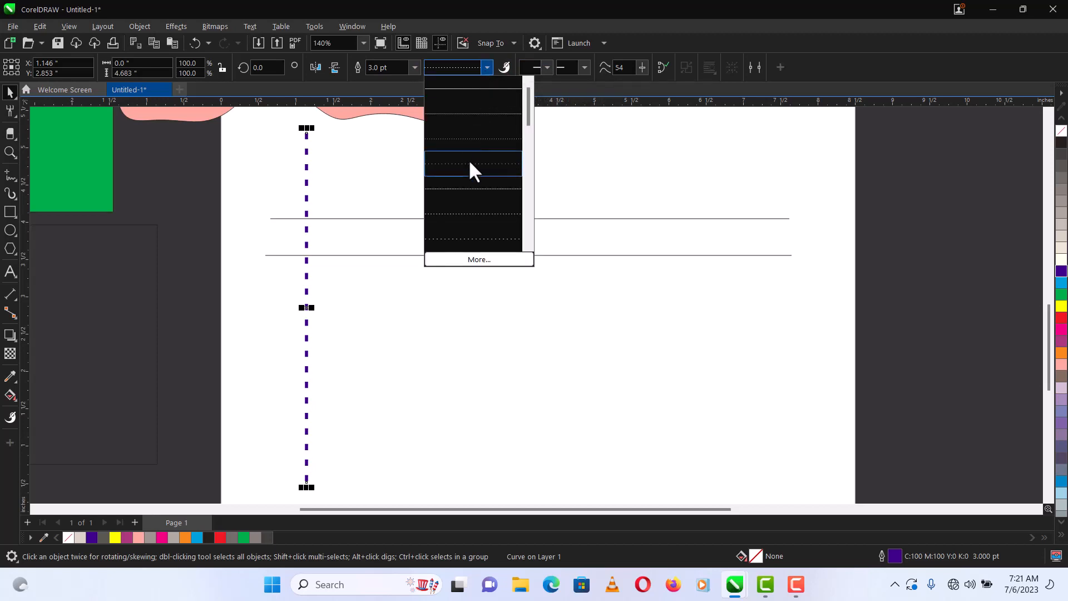
left_click(469, 161)
left_click(488, 68)
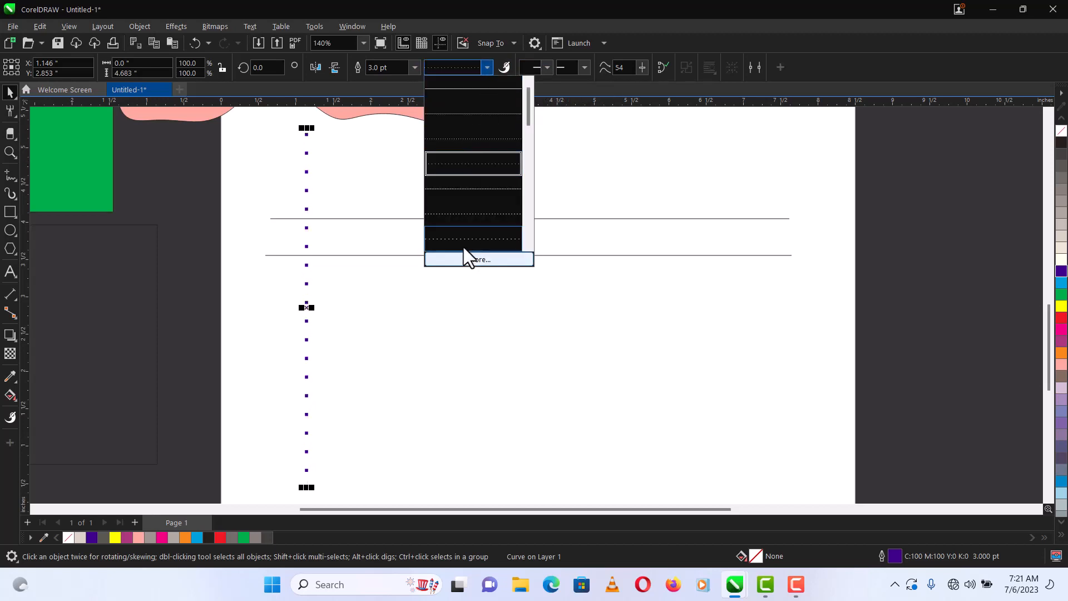
left_click(467, 215)
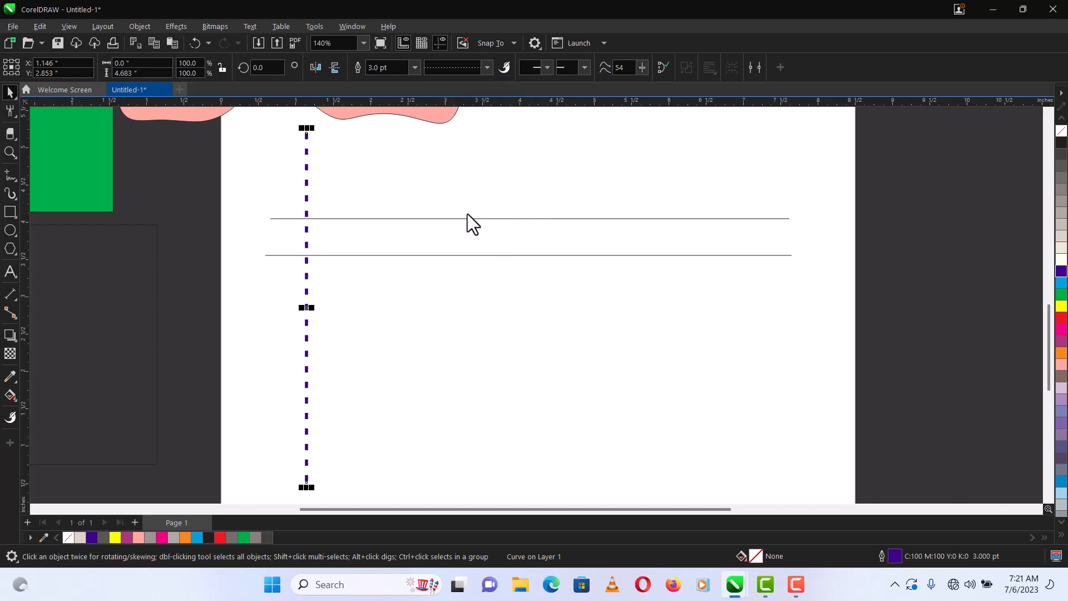
Add solid triangular arrowheads to both the start and the end of the dashed vertical line
left_click(547, 68)
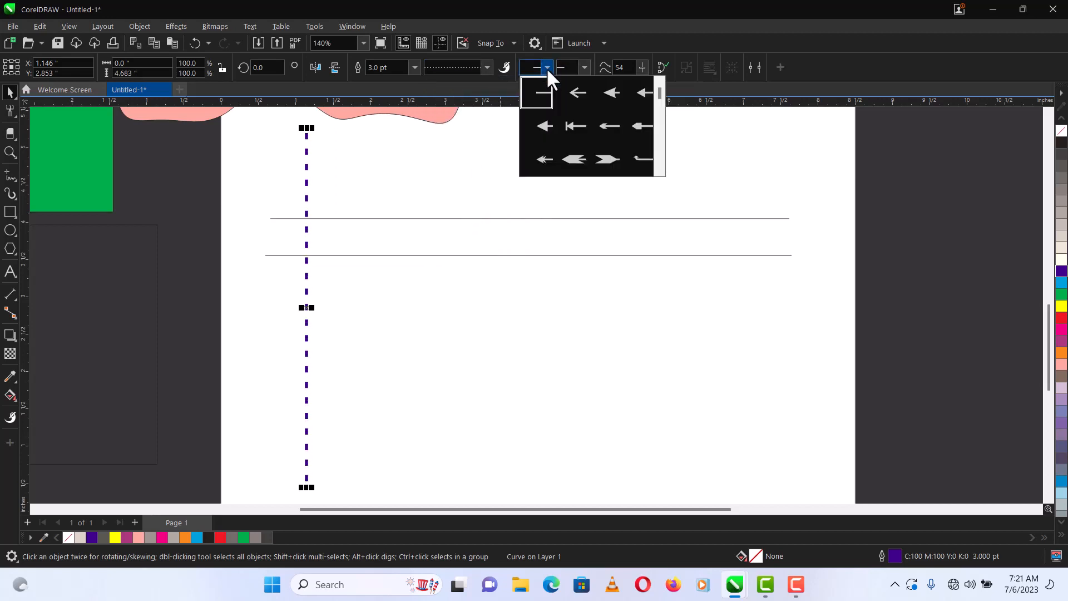
left_click(546, 132)
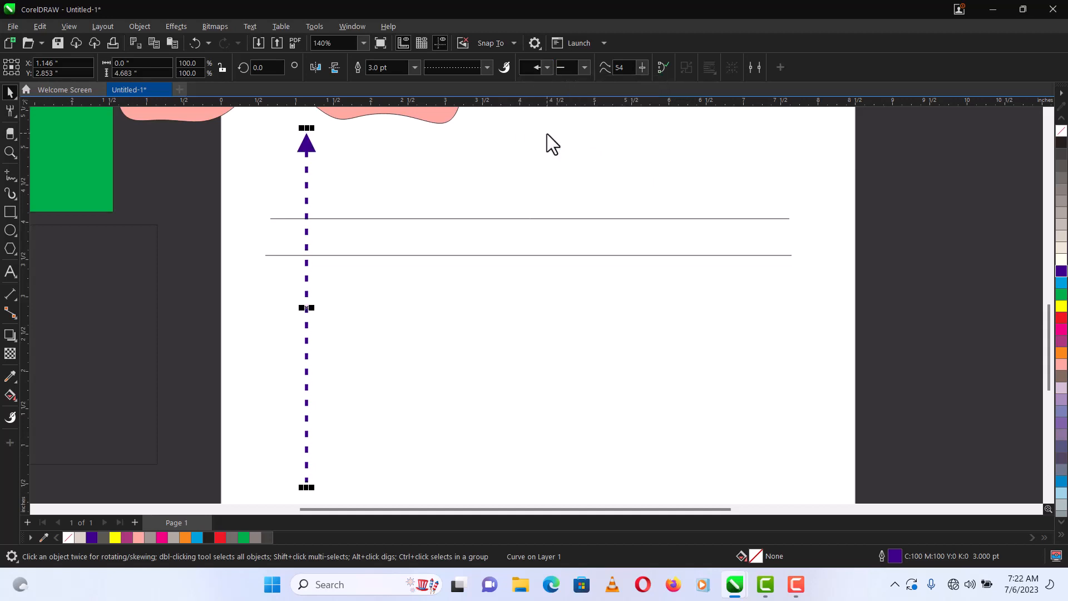
left_click(583, 68)
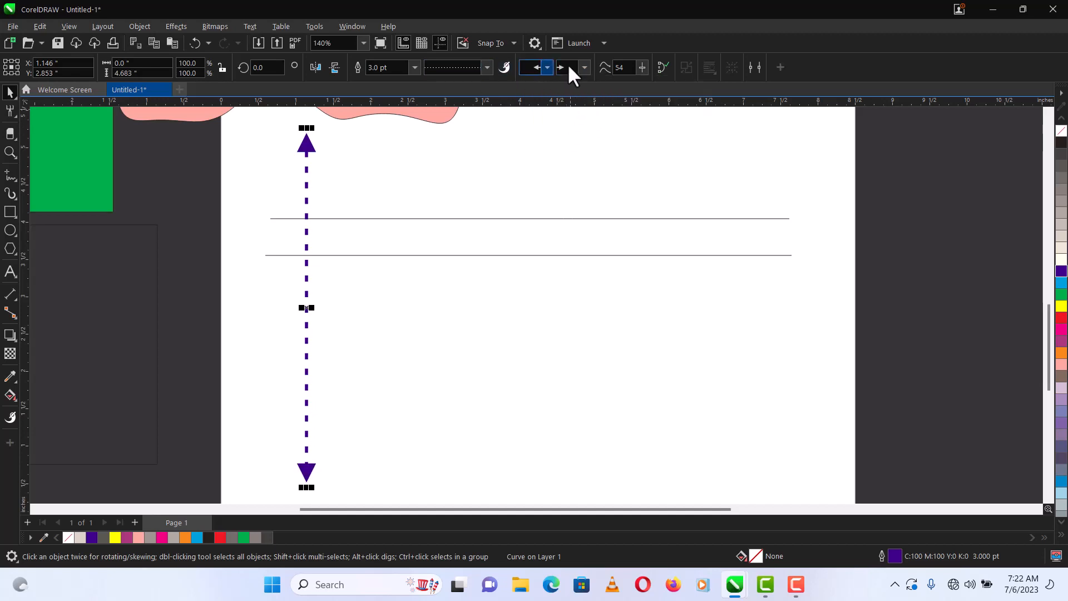
Change the double-headed arrow's line style to solid and finally to a closely spaced dotted style
left_click(486, 67)
left_click(482, 91)
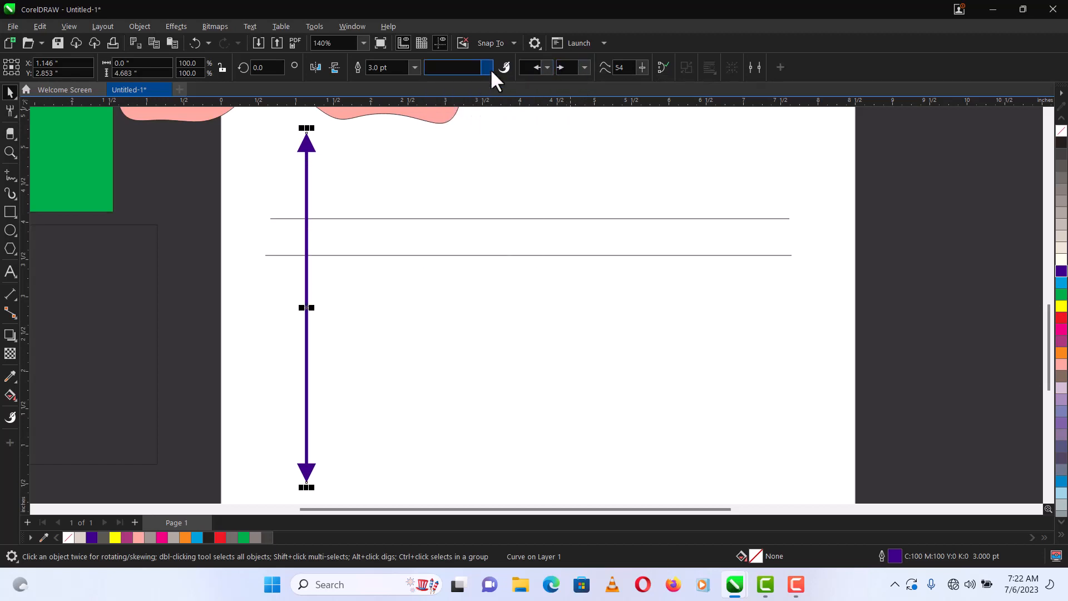
left_click(487, 69)
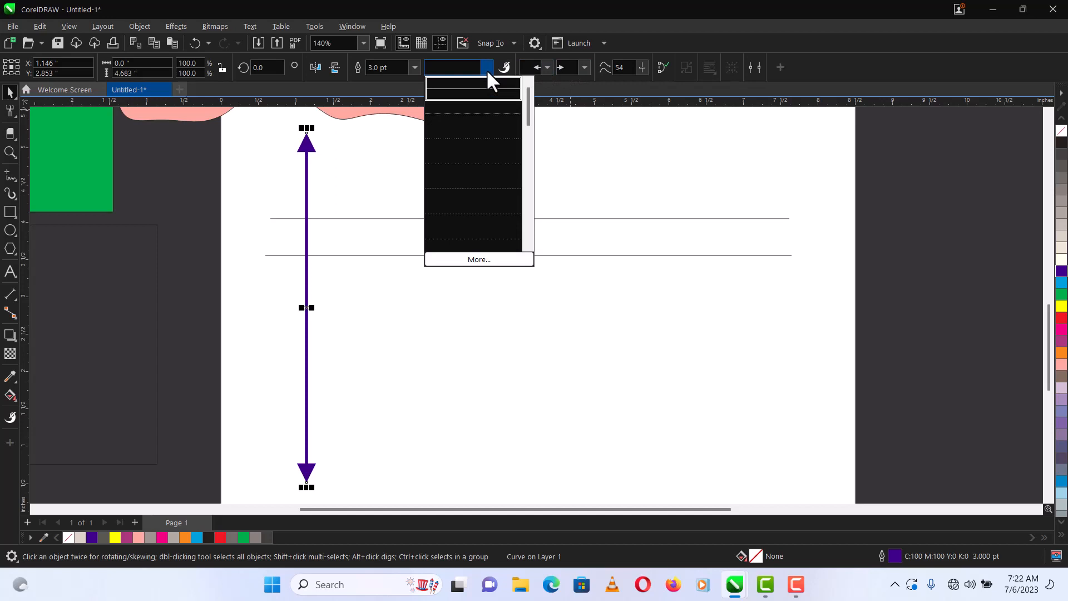
left_click(465, 112)
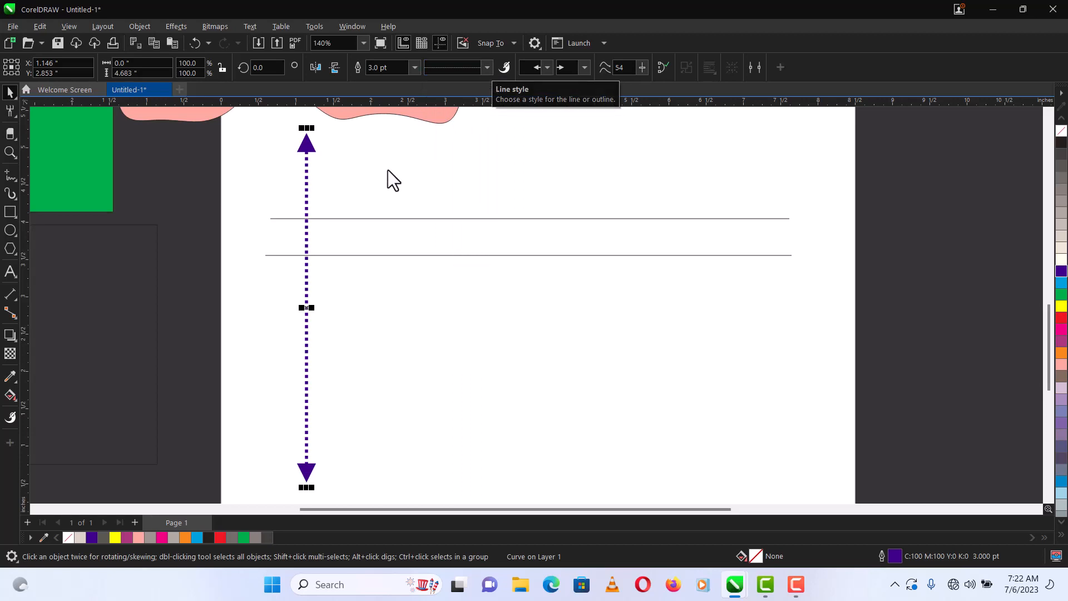
Undo the latest line style and arrowhead changes to restore the dashed vertical line without arrowheads
key("ctrl+z")
key("ctrl+z")
key("ctrl+z")
key("ctrl+z")
key("ctrl+z")
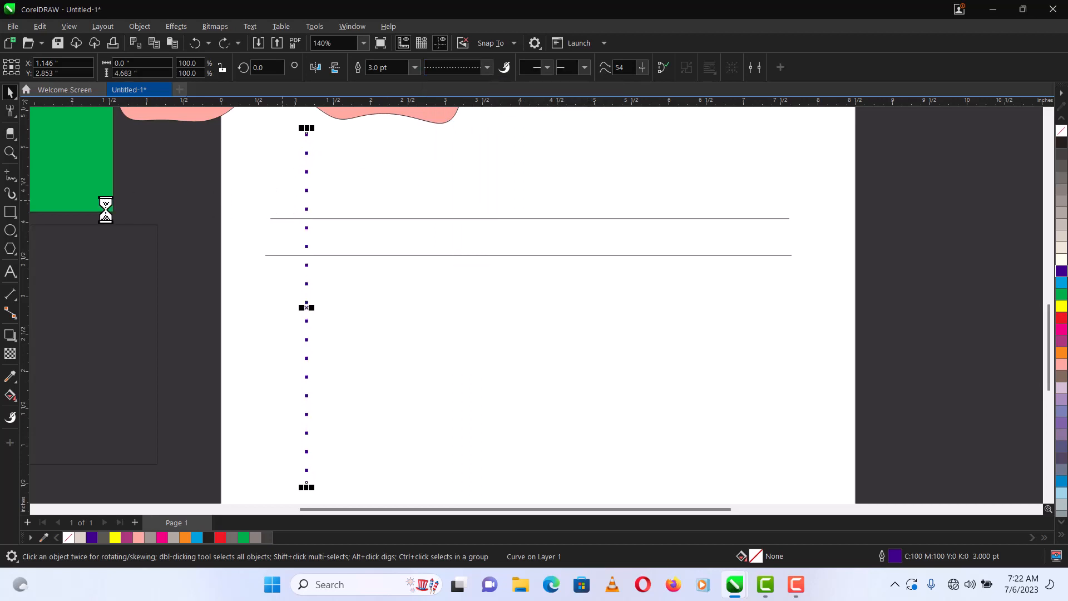
Draw two crossing diagonals below the horizontal lines with the 2-Point Line tool, spanning about 5.4 × 1.8 and 2.8 × 2.6 inches
left_click(15, 181)
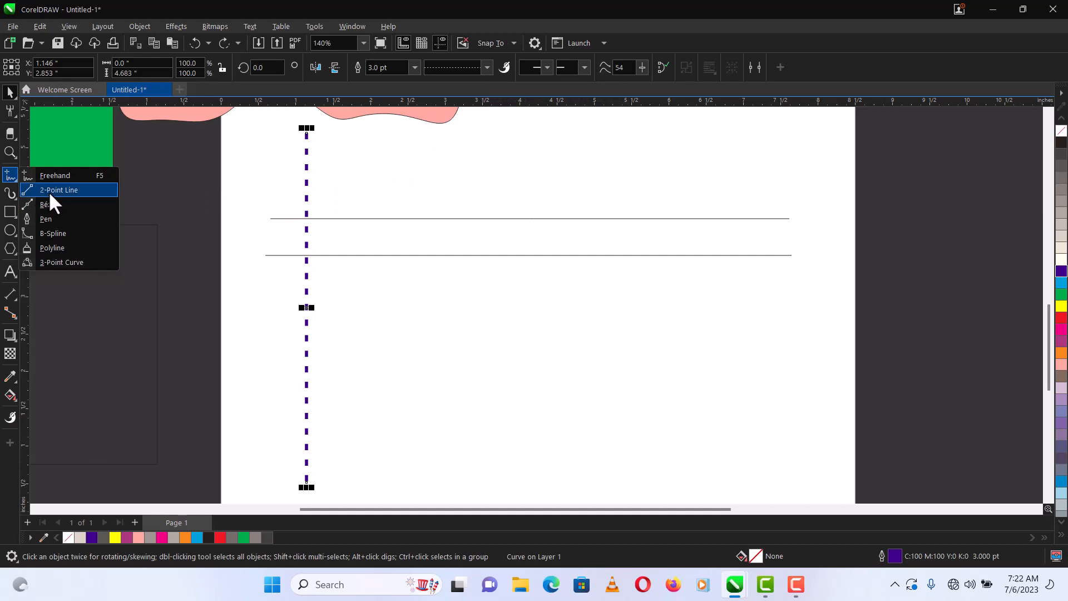
left_click(48, 192)
mouse_move(348, 280)
left_mouse_down()
mouse_move(441, 341)
mouse_move(751, 412)
left_mouse_up()
left_click_drag(439, 446, 648, 250)
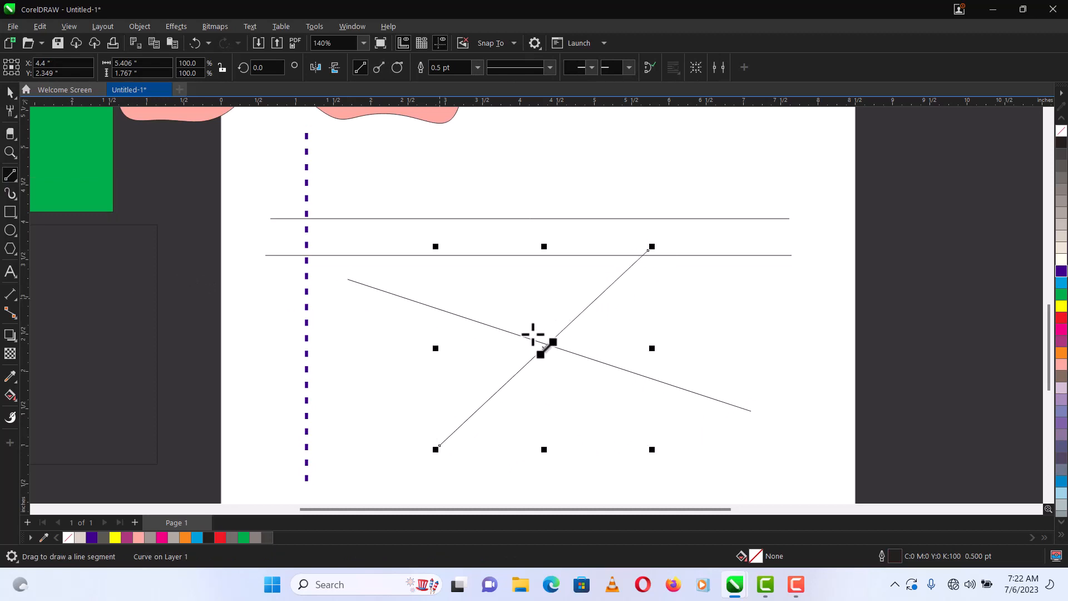
key("space")
Try a short Freehand stroke beside the upper end of the dashed vertical line and undo it
left_click(16, 181)
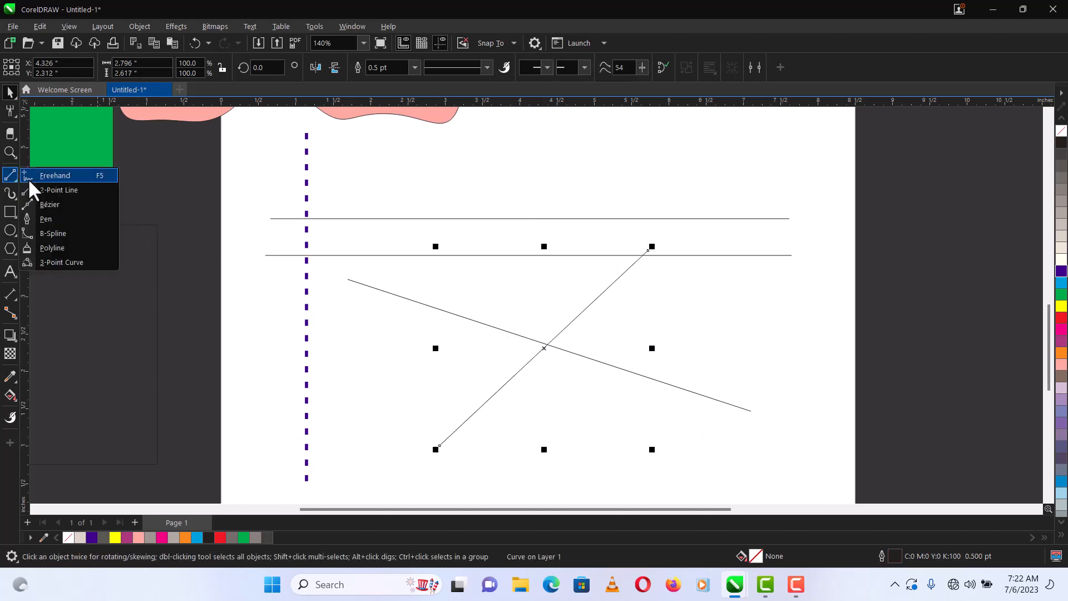
left_click(100, 177)
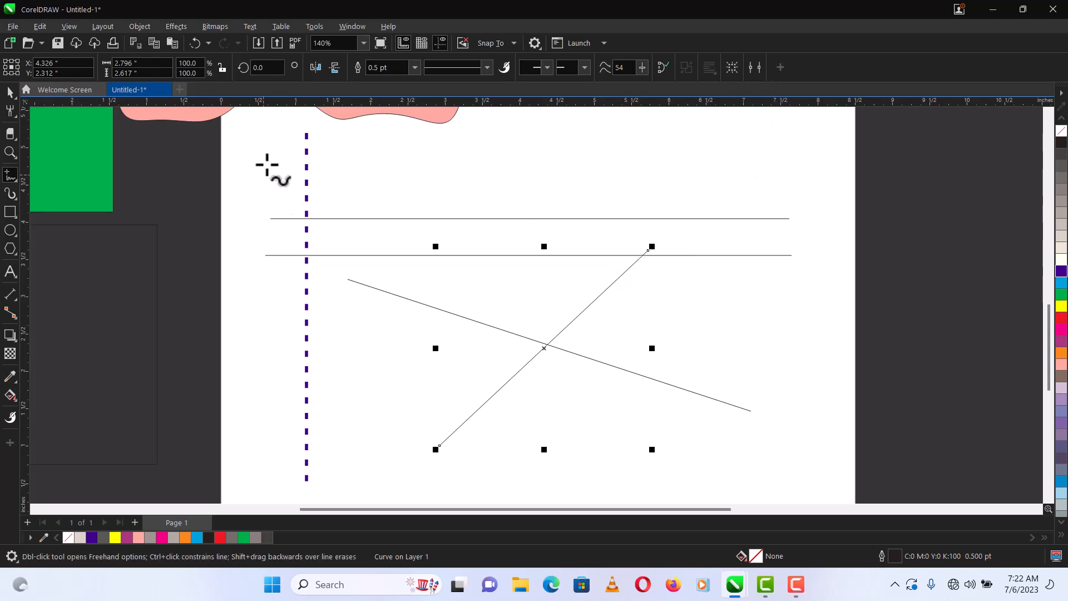
left_click_drag(338, 140, 356, 152)
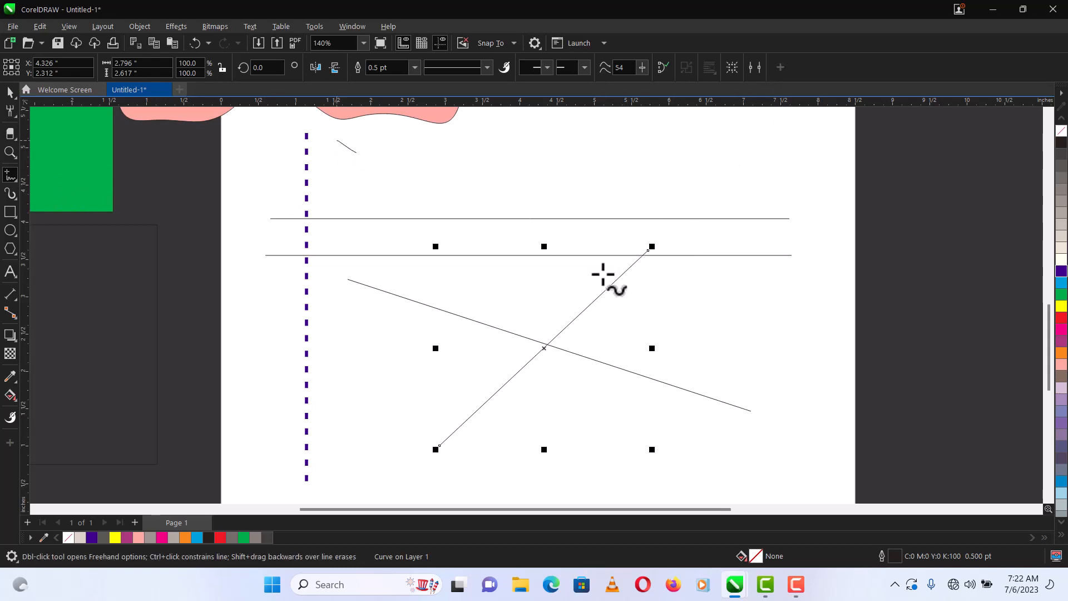
key("ctrl+z")
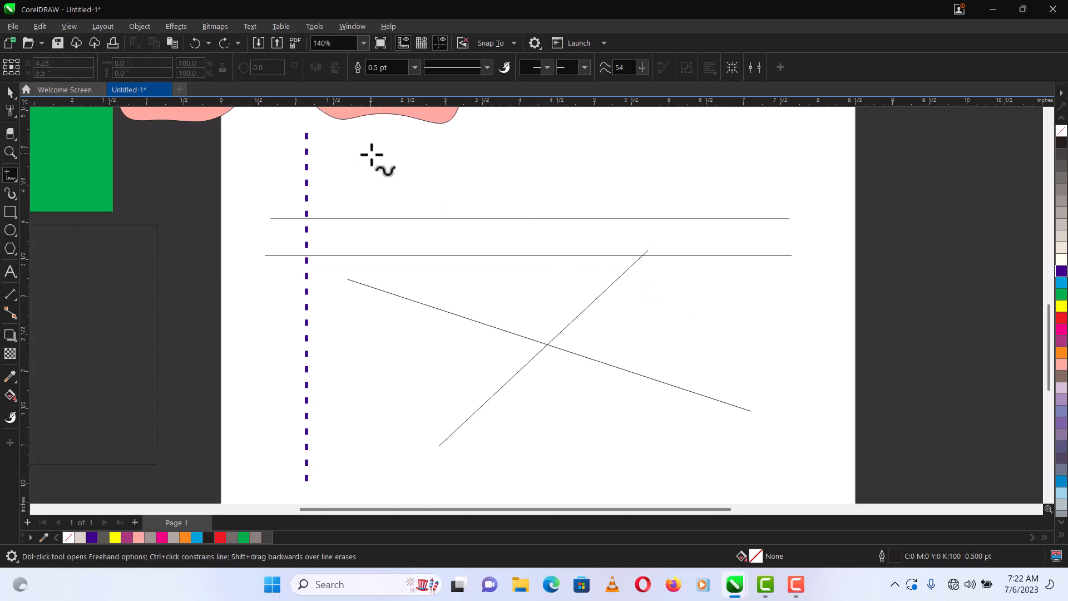
Draw two long crossing straight lines over the horizontal lines with the Freehand tool, about 5.4 × 3.0 and 5.7 × 3.1 inches
left_click(372, 155)
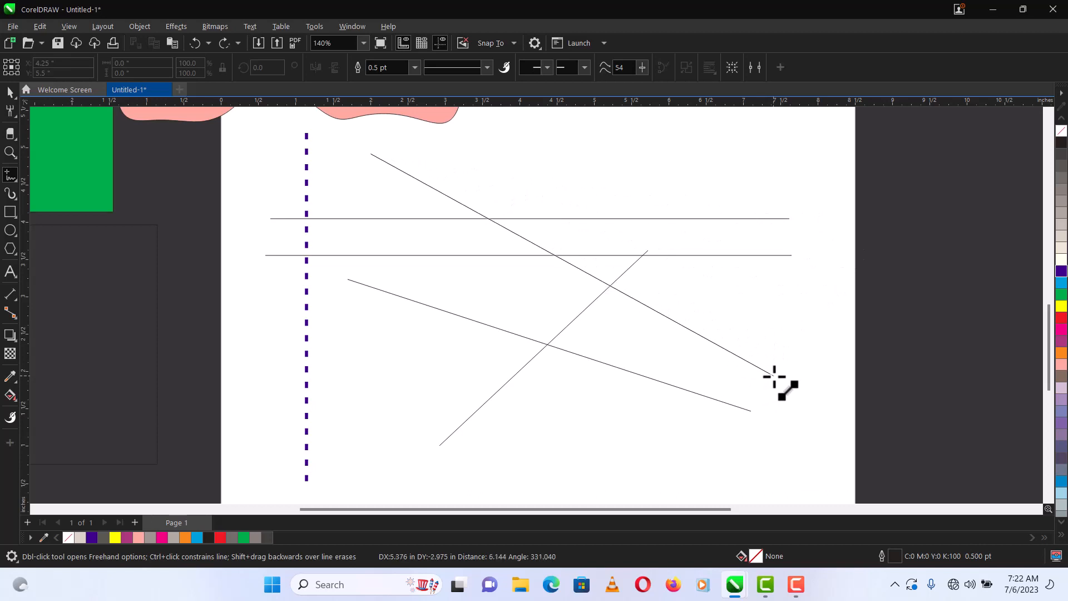
left_click(773, 376)
left_click(782, 122)
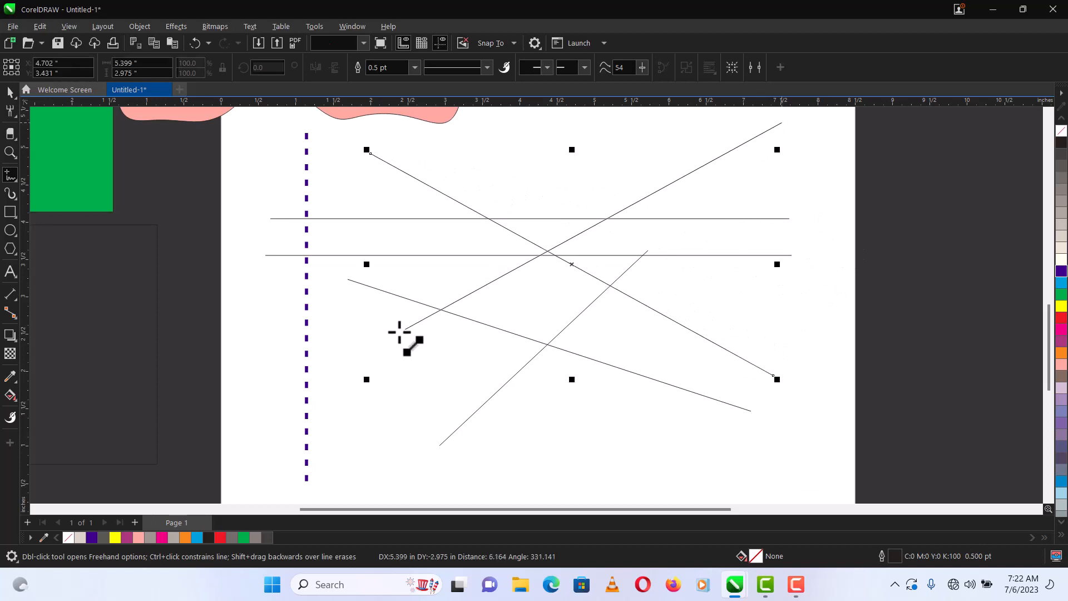
left_click(361, 352)
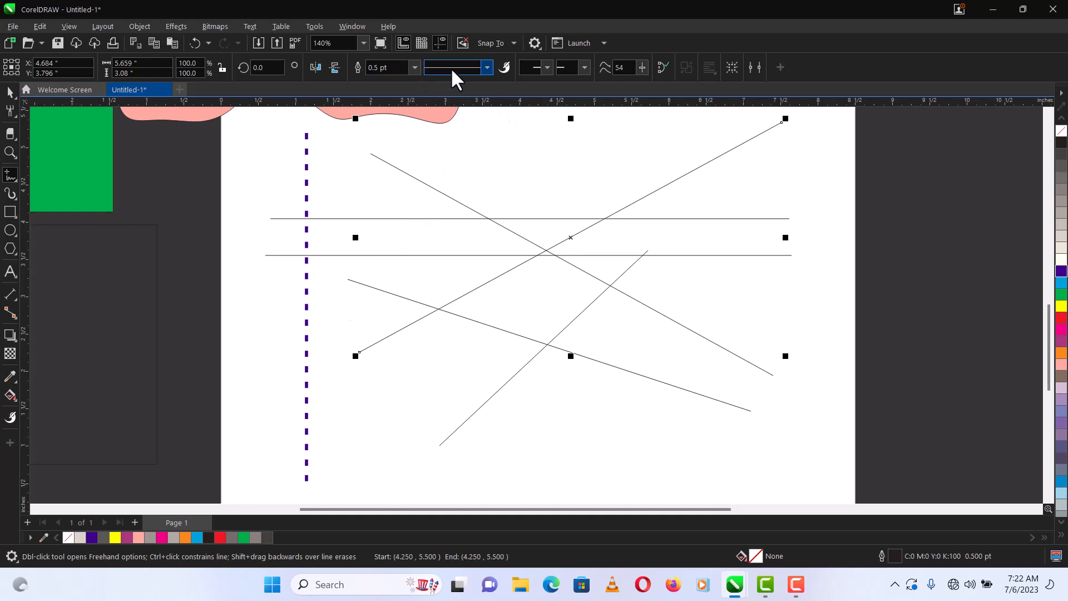
Set the newest diagonal's outline width to 2.0 pt and try green, yellow, red, cyan and blue outlines, finishing with orange
left_click(414, 67)
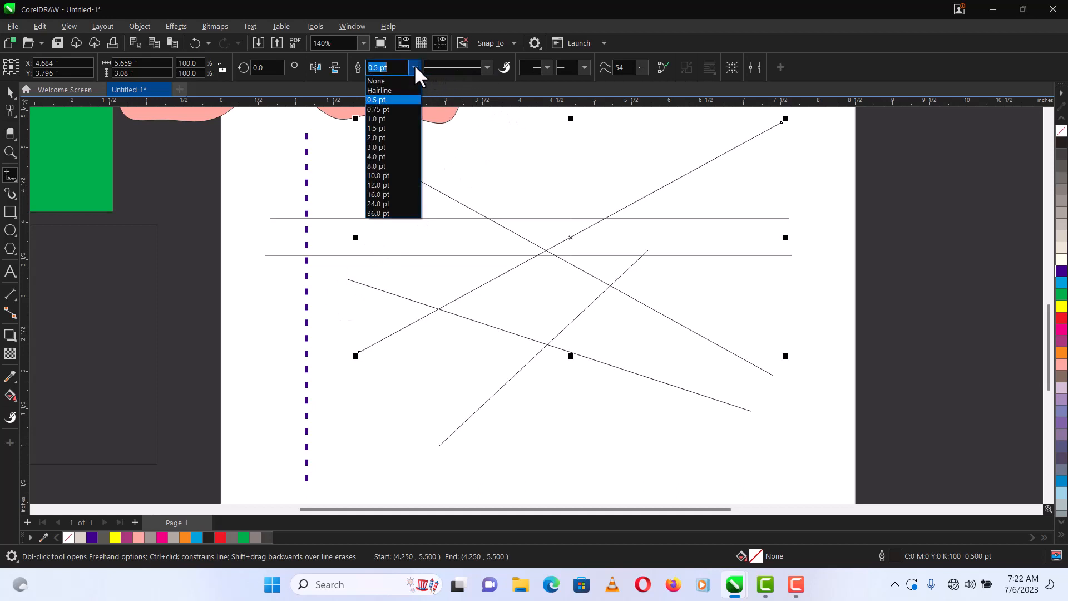
left_click(381, 137)
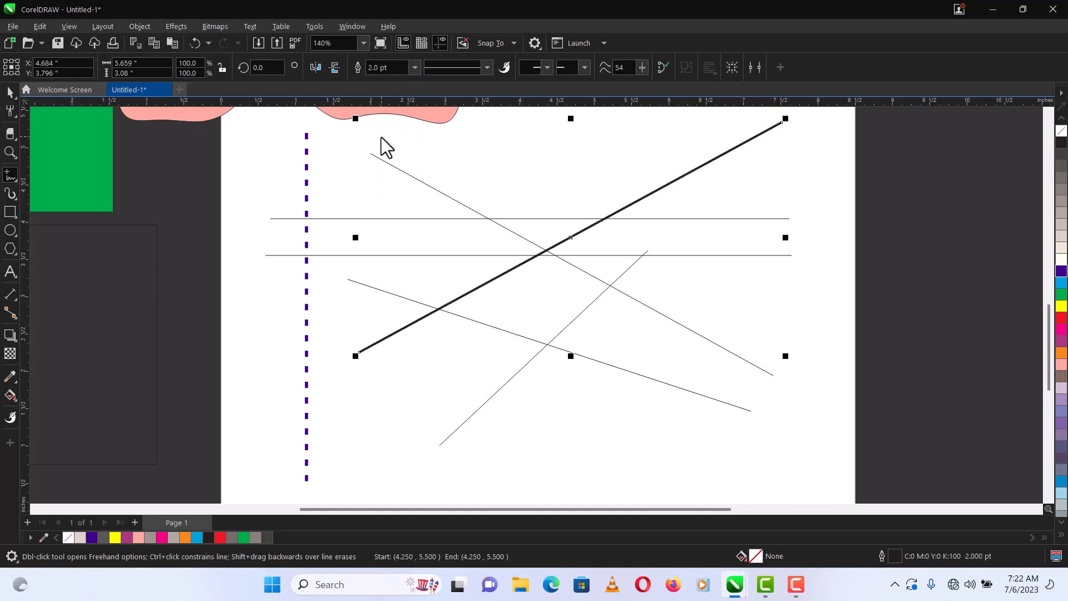
right_click(1063, 297)
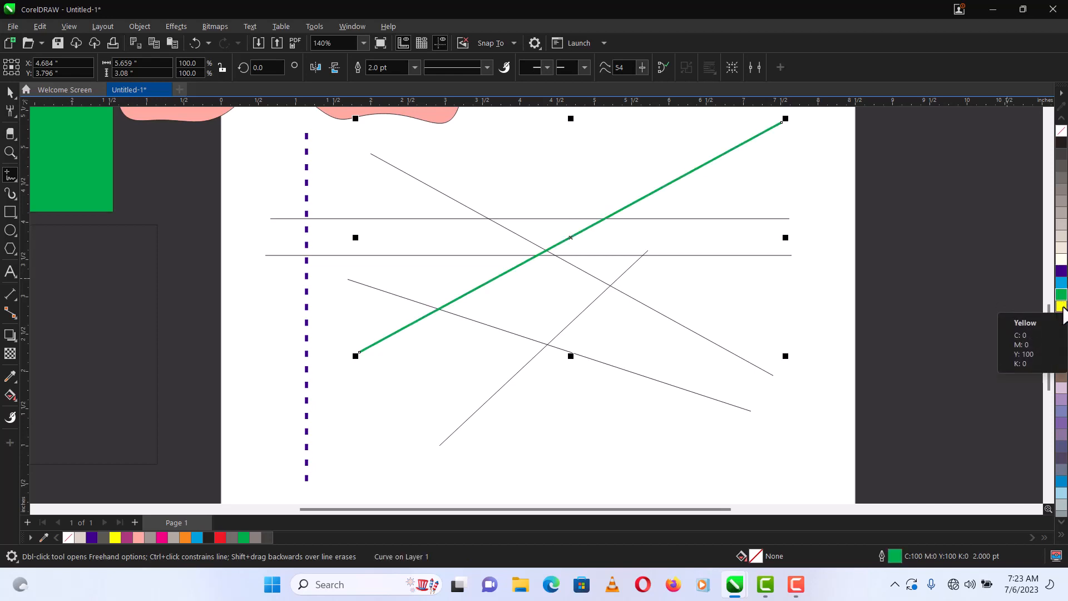
right_click(1062, 307)
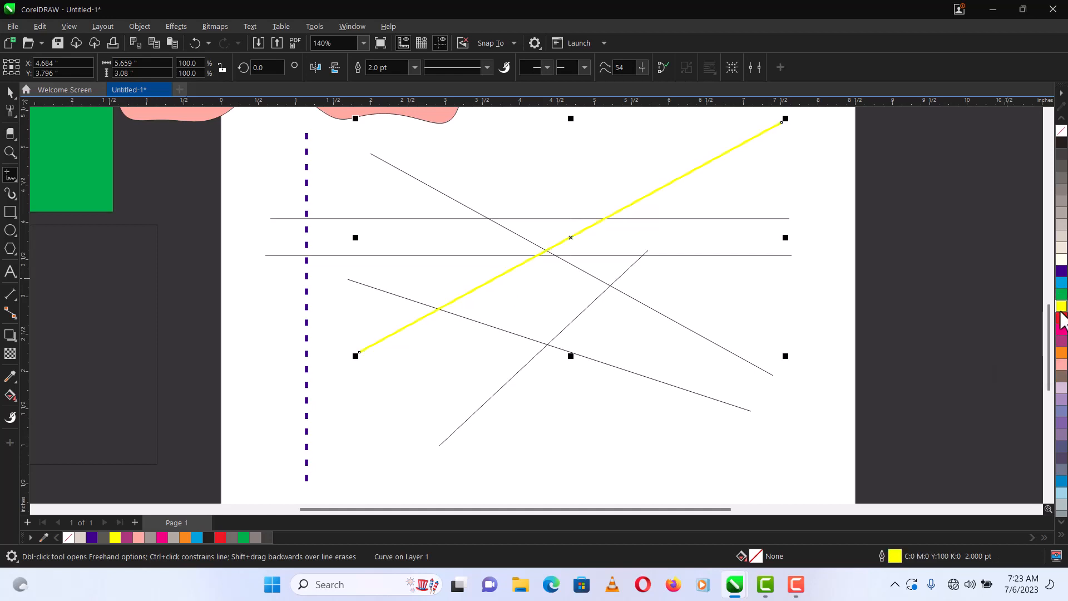
right_click(1063, 321)
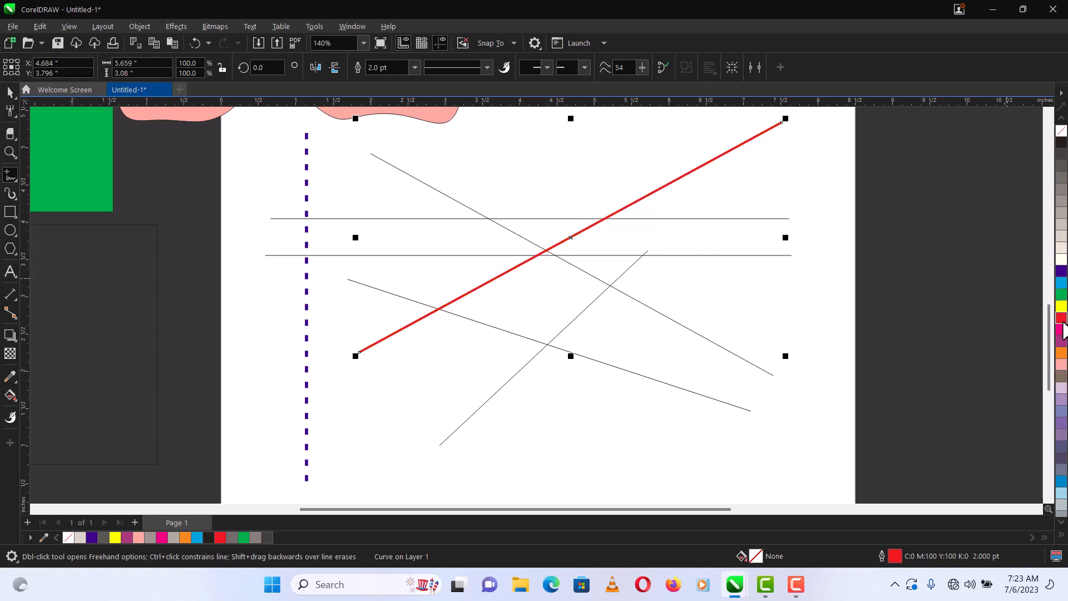
right_click(1061, 284)
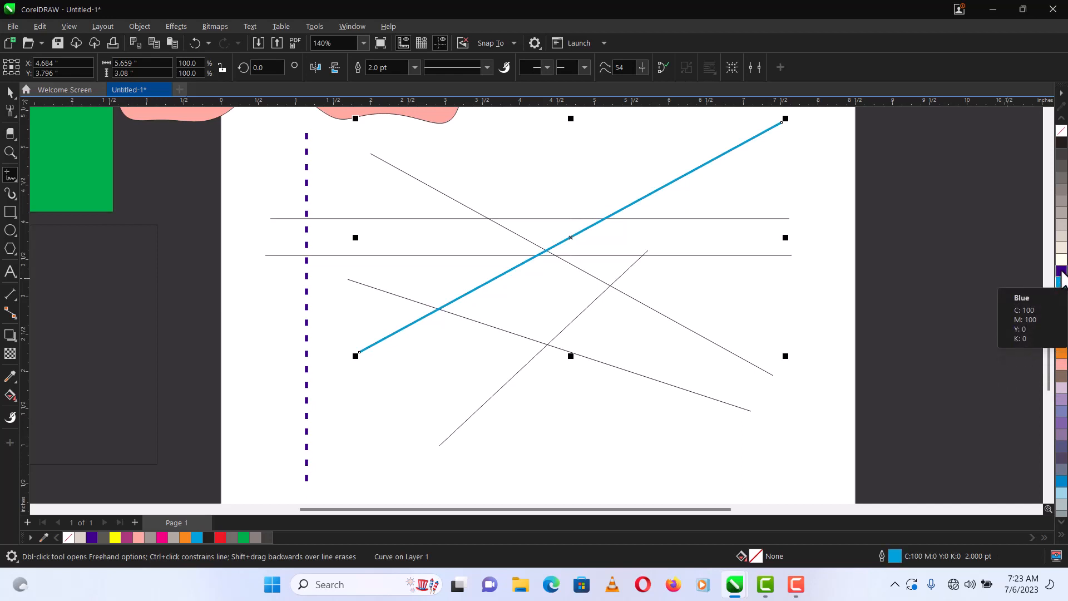
right_click(1061, 272)
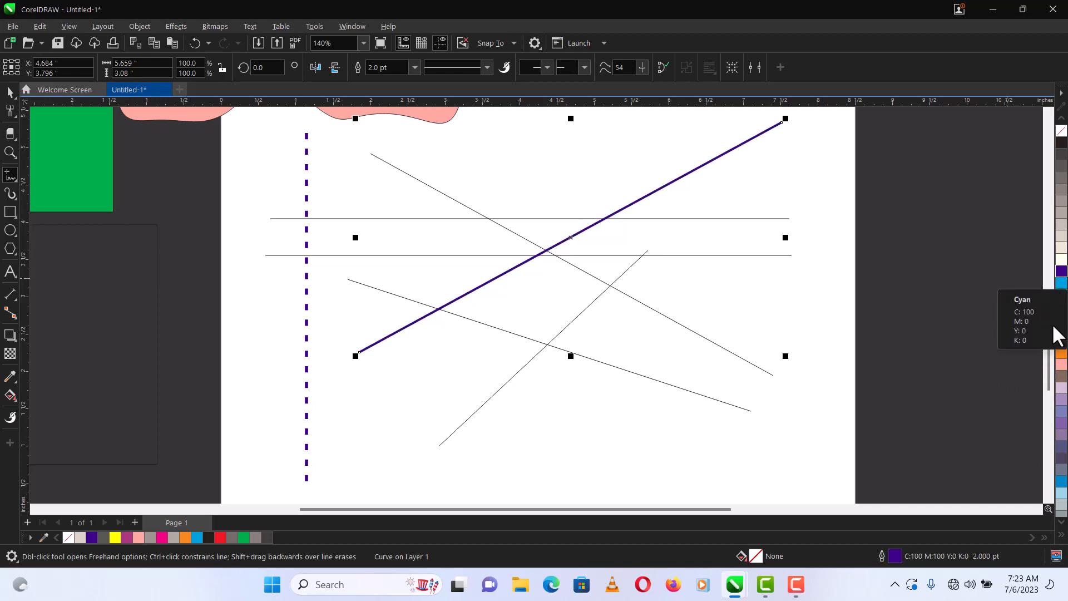
right_click(1061, 355)
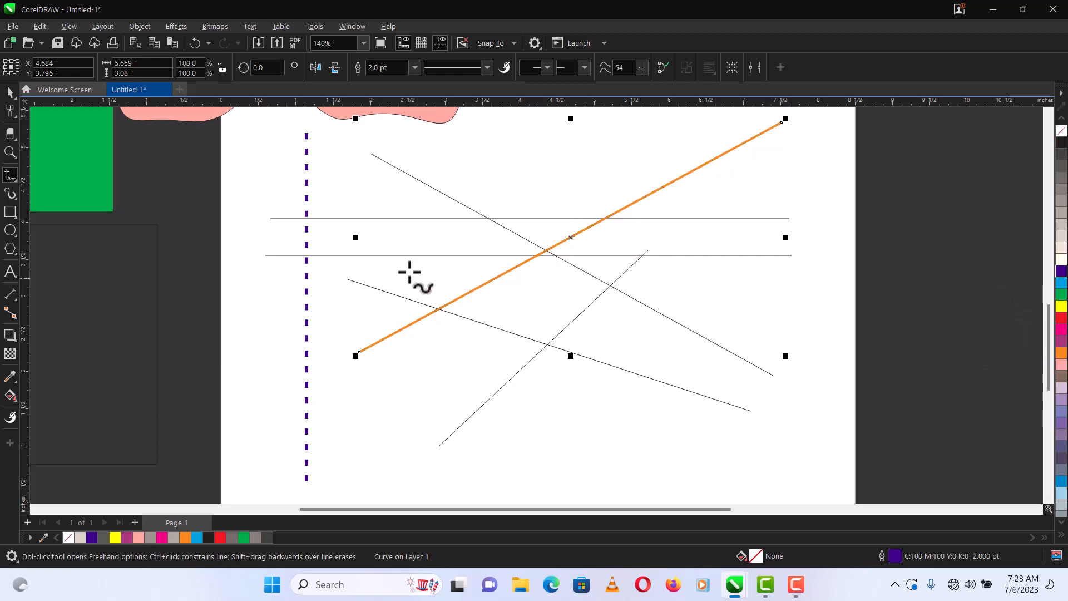
Draw an S-shaped three-node curve across the upper part of the dashed line with the Bézier tool, about 2.8 × 1.5 inches
left_click(14, 179)
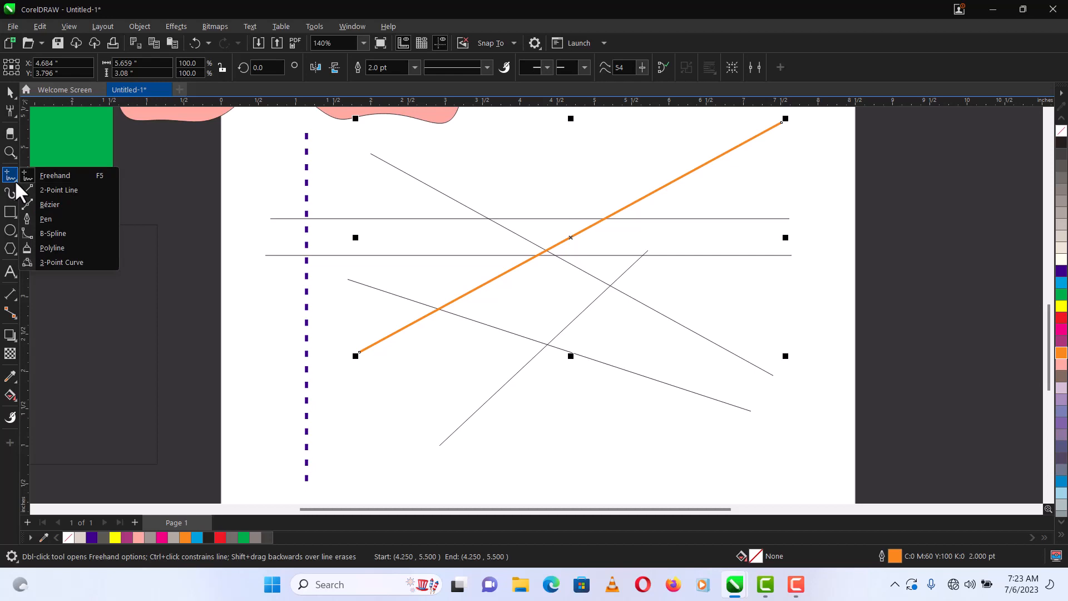
left_click(43, 205)
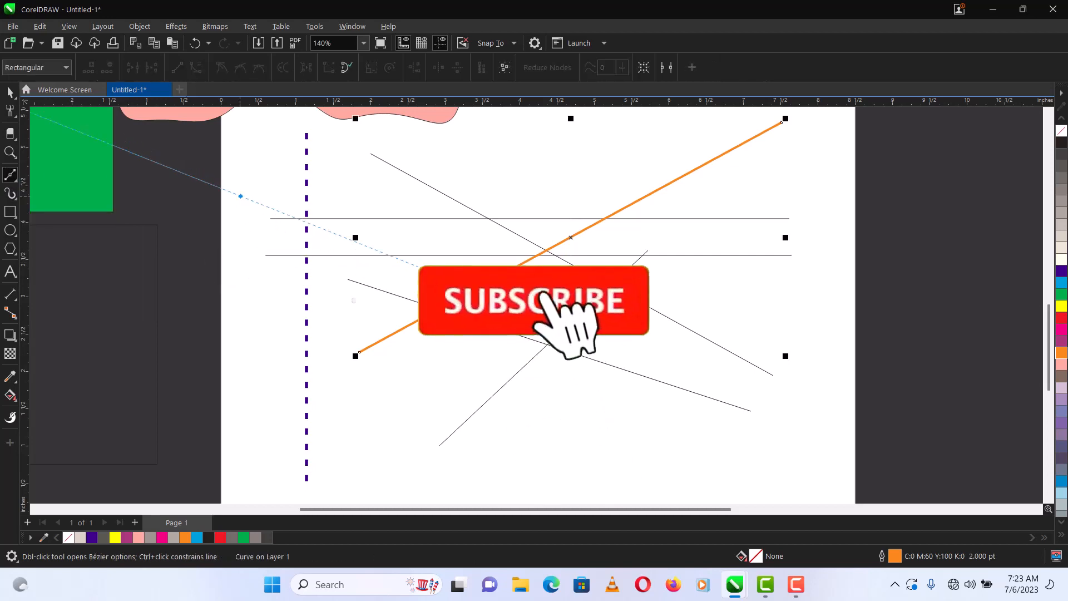
left_click_drag(304, 171, 241, 197)
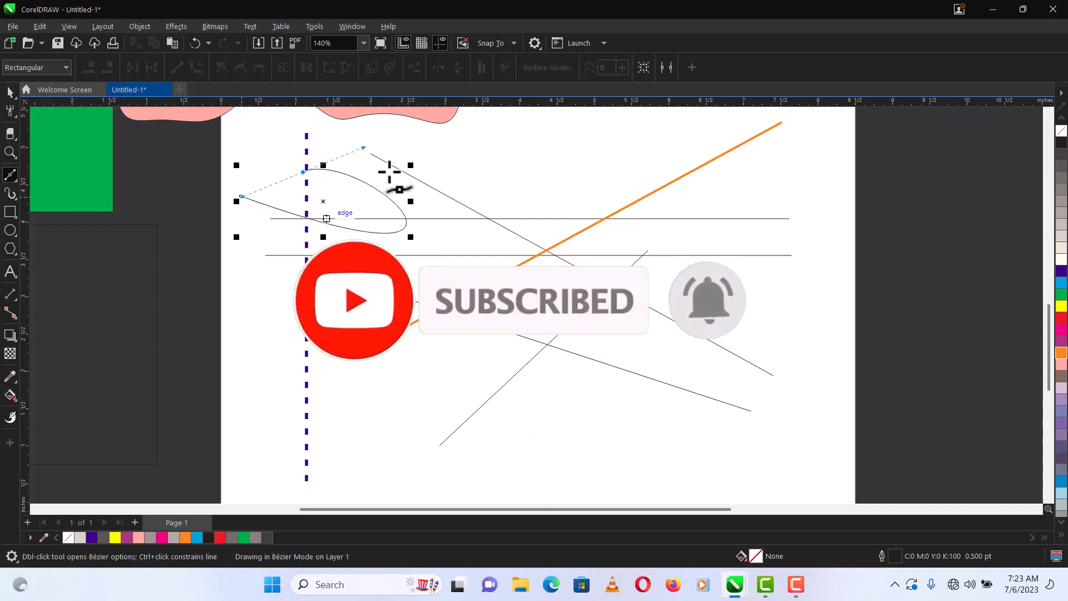
left_click_drag(447, 145, 448, 219)
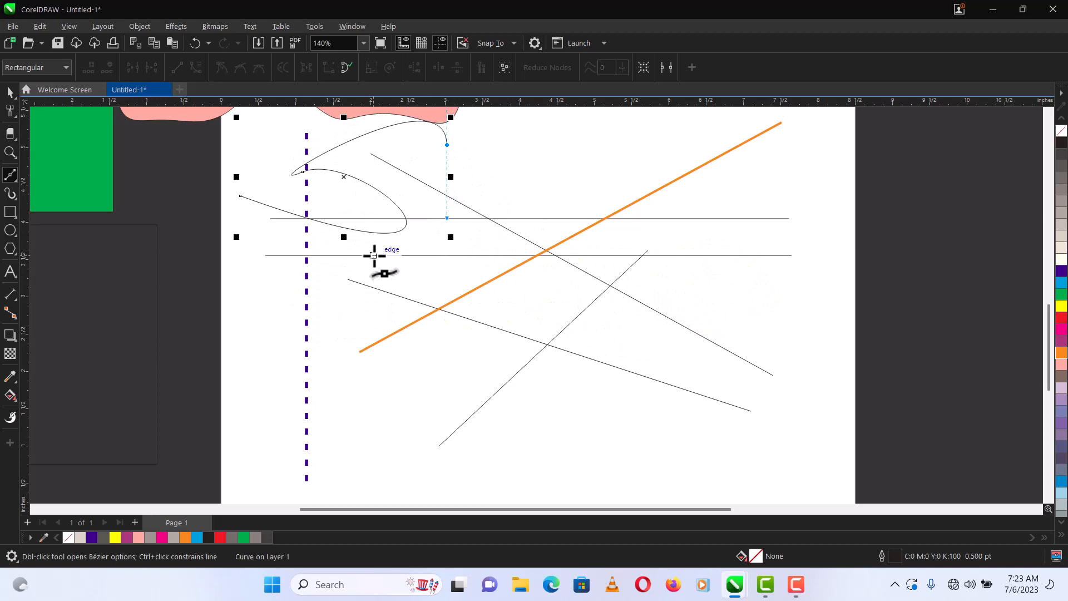
Draw a closed triangle about 6.8 × 2.1 inches over the lines with the Pen tool and fill it with 80% black
left_click(15, 175)
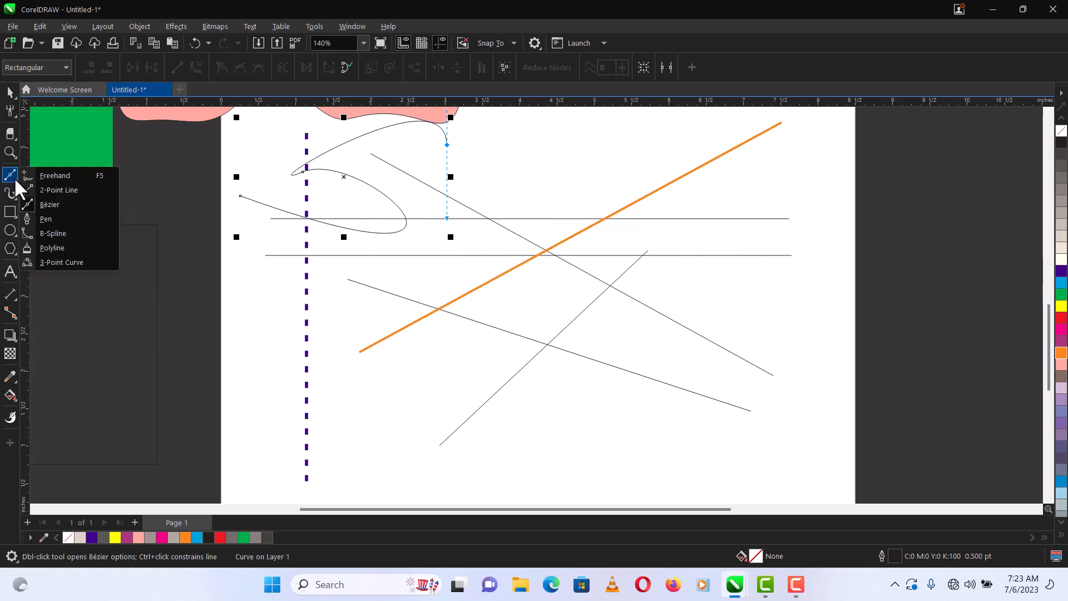
left_click(41, 218)
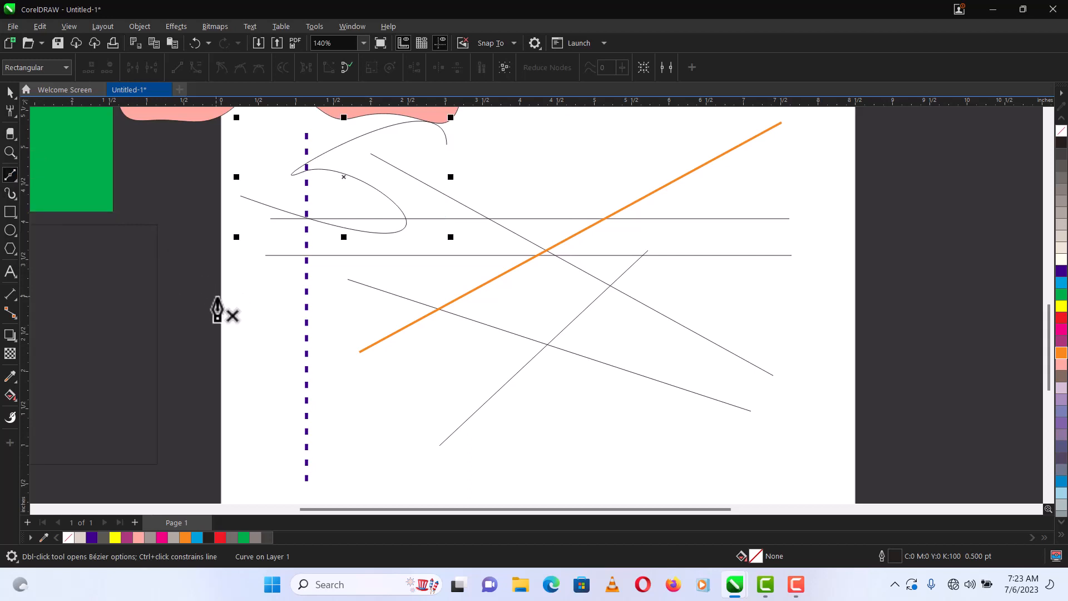
left_click(217, 297)
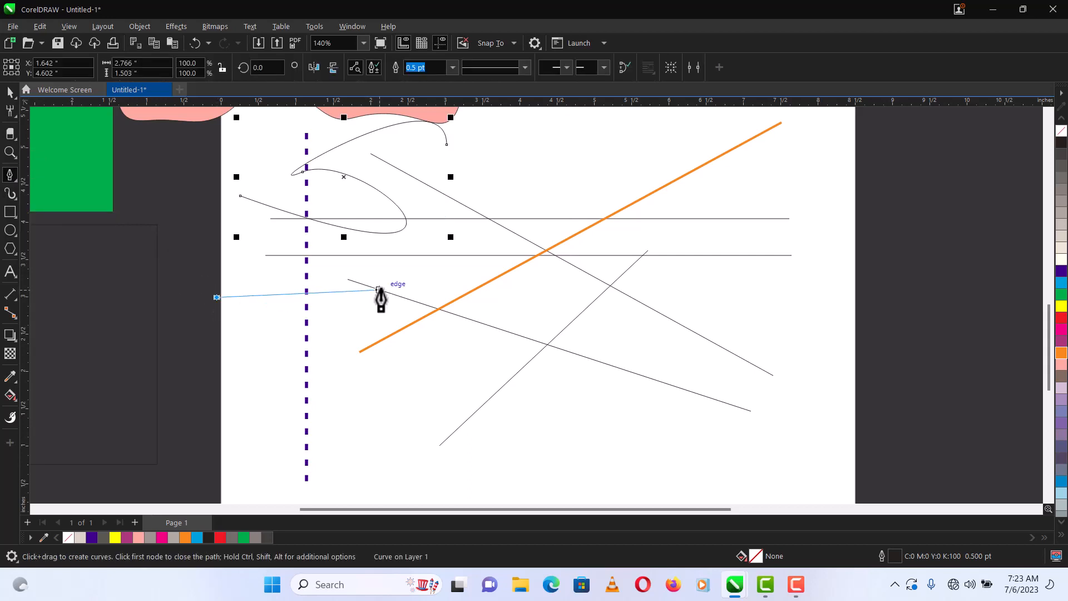
left_click(722, 317)
left_click(563, 159)
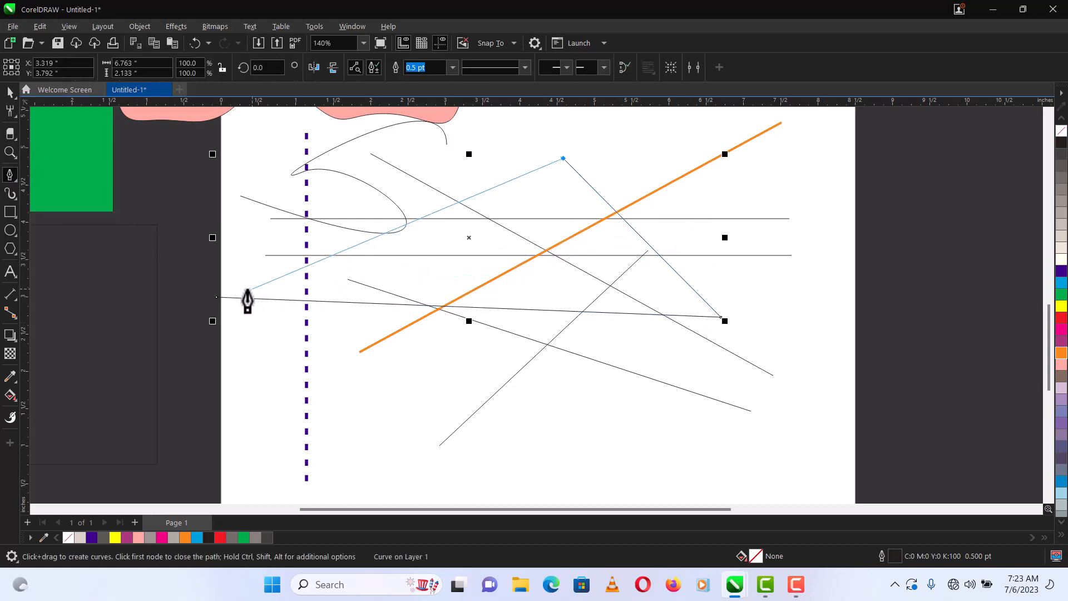
left_click(217, 298)
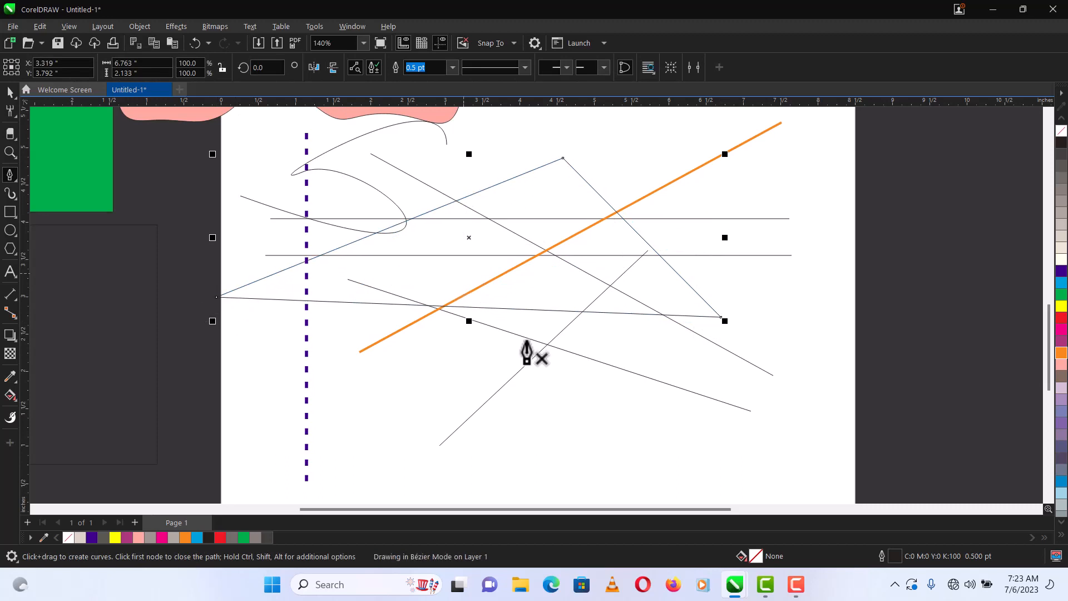
left_click(1062, 165)
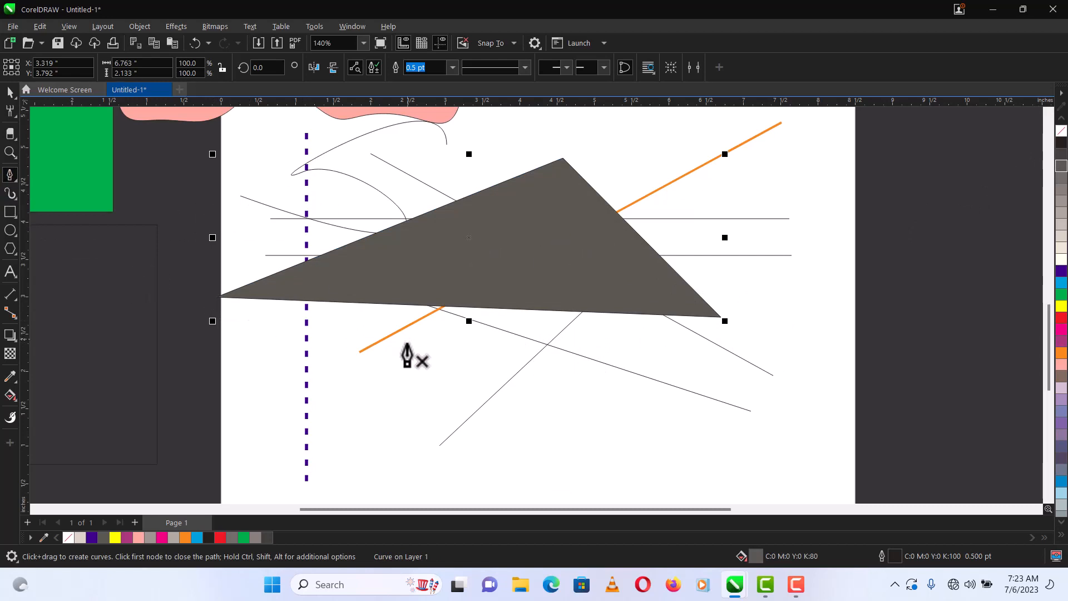
Draw a self-crossing five-point path below the dark triangle with the Pen tool, about 5.0 × 2.1 inches
left_click(343, 336)
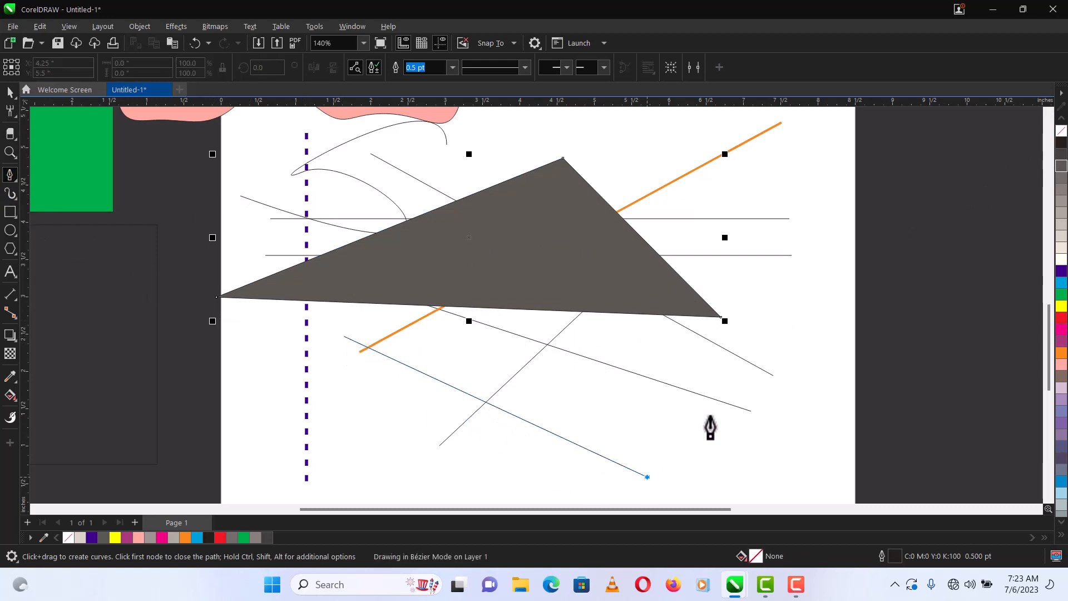
left_click(719, 368)
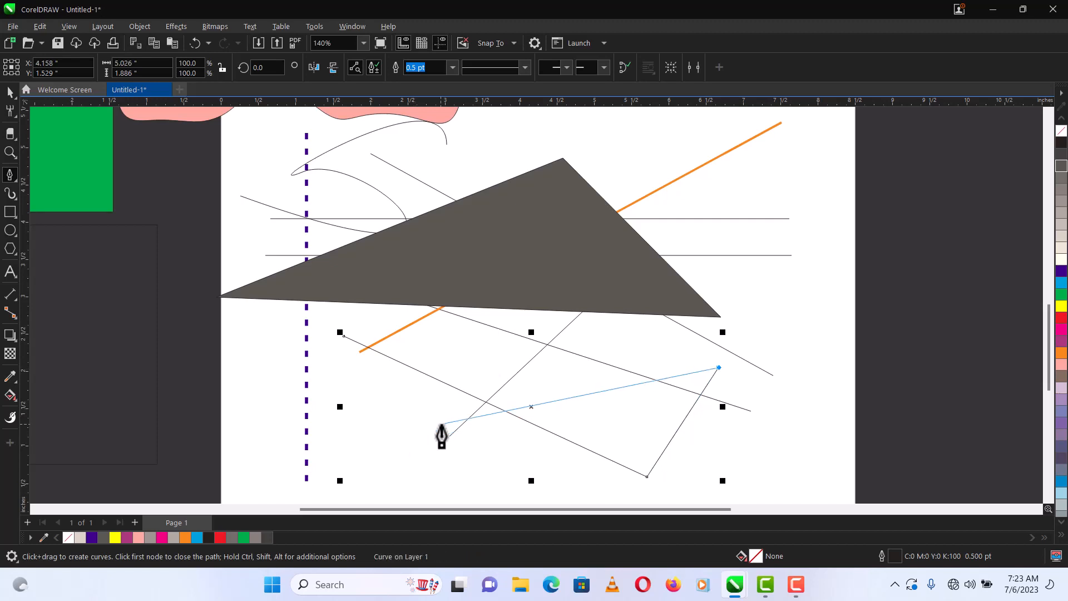
left_click(440, 425)
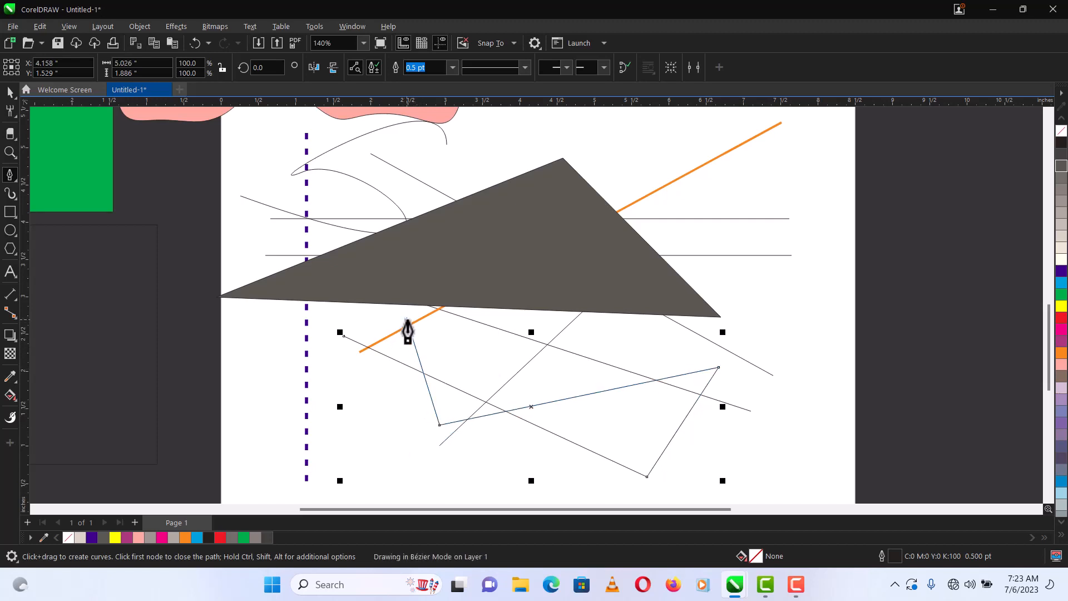
left_click(407, 320)
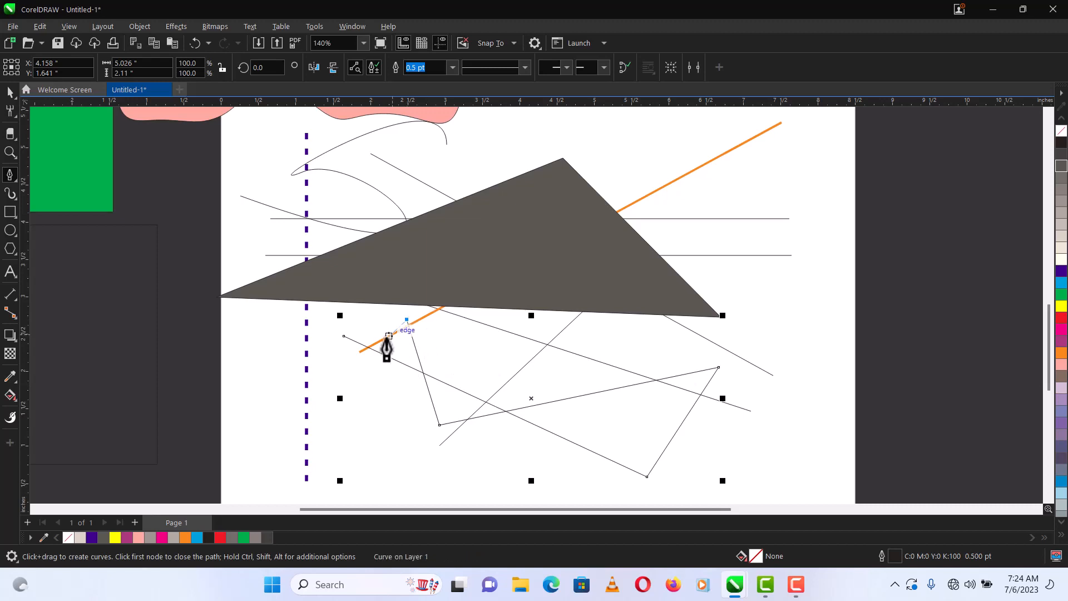
left_click(344, 336)
Undo the last change, give the five-point path a 70% black fill and close it from its last node to its first
left_click(1061, 178)
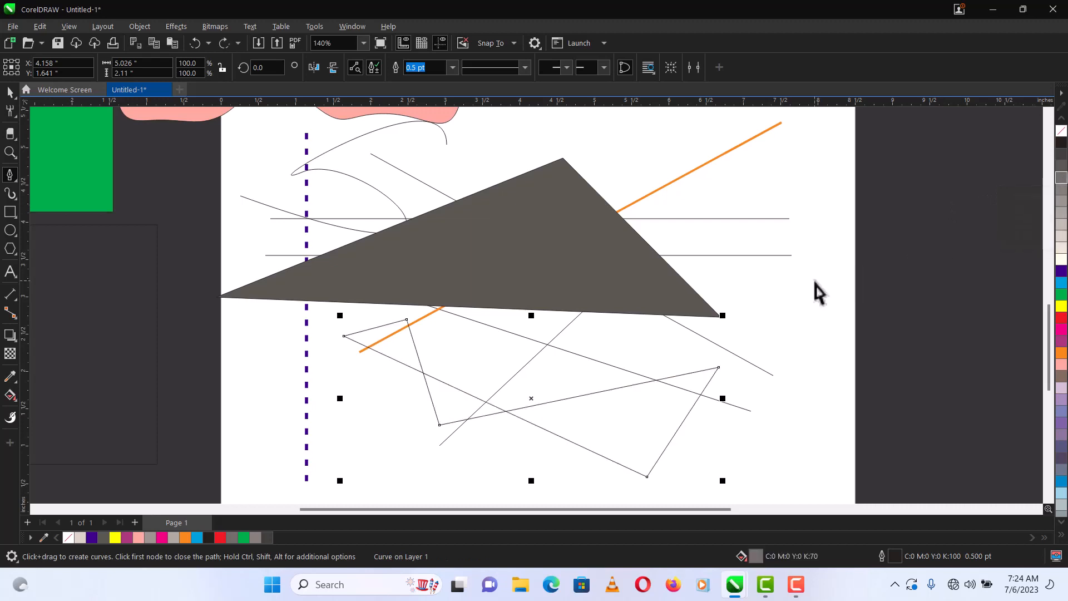
key("ctrl+z")
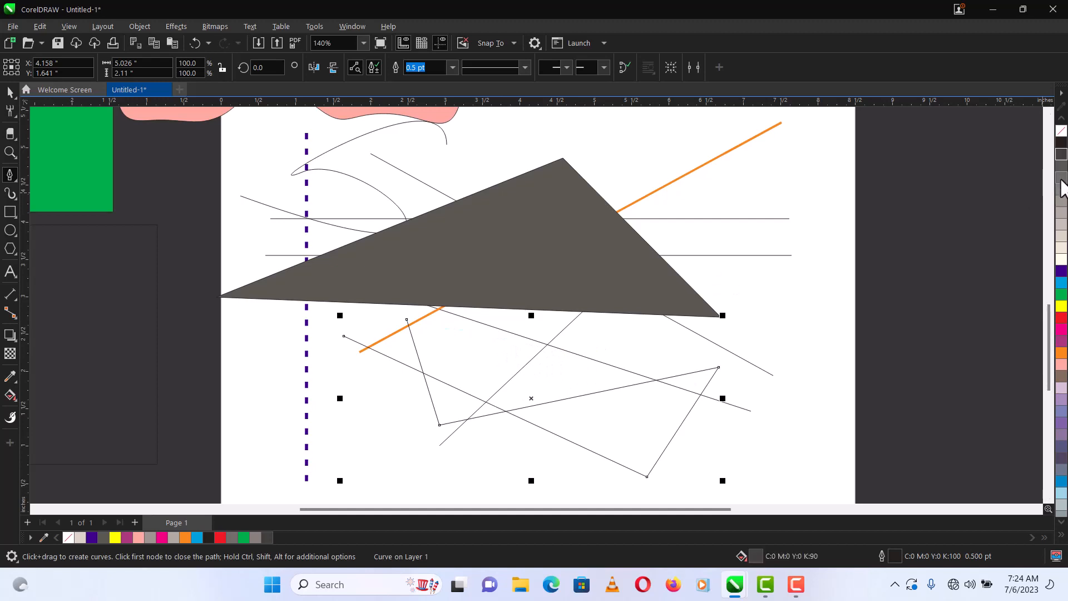
left_click(1060, 178)
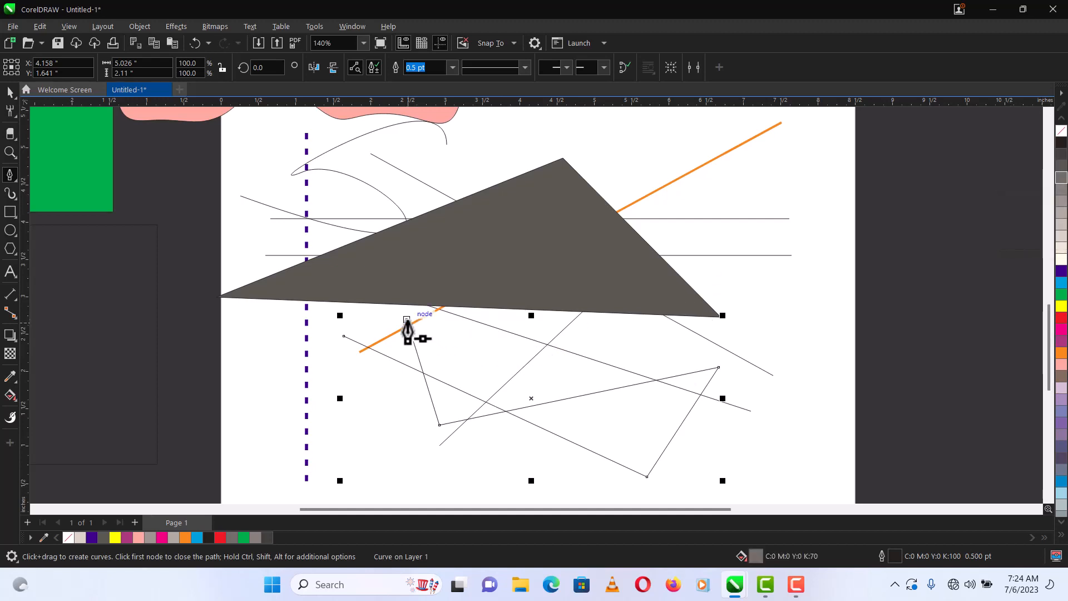
left_click(407, 320)
left_click(344, 336)
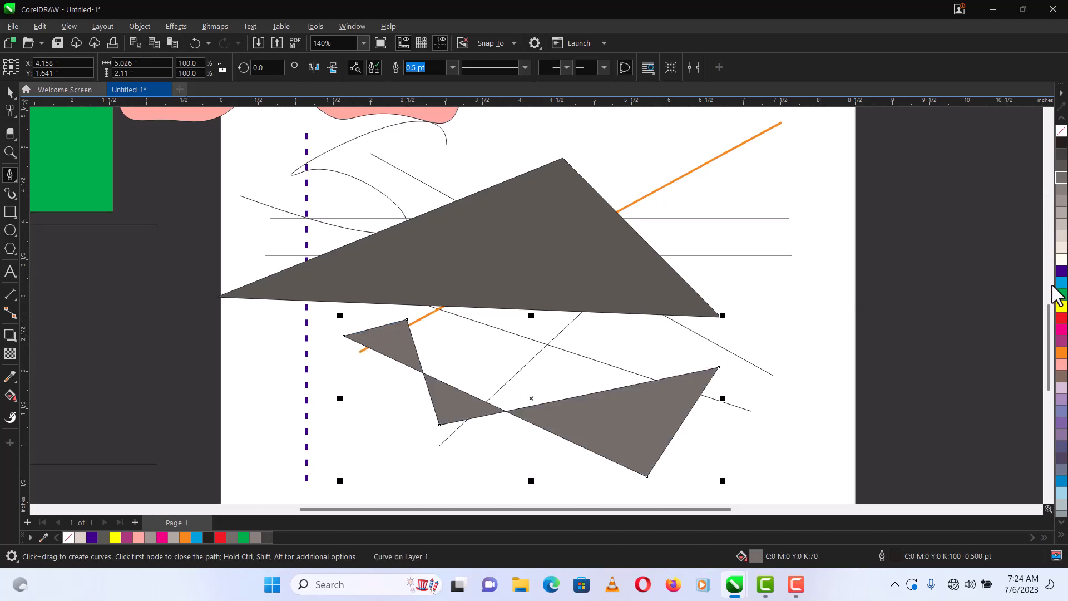
Try blue and cyan fills on the five-point shape and finish with yellow
left_click(1061, 271)
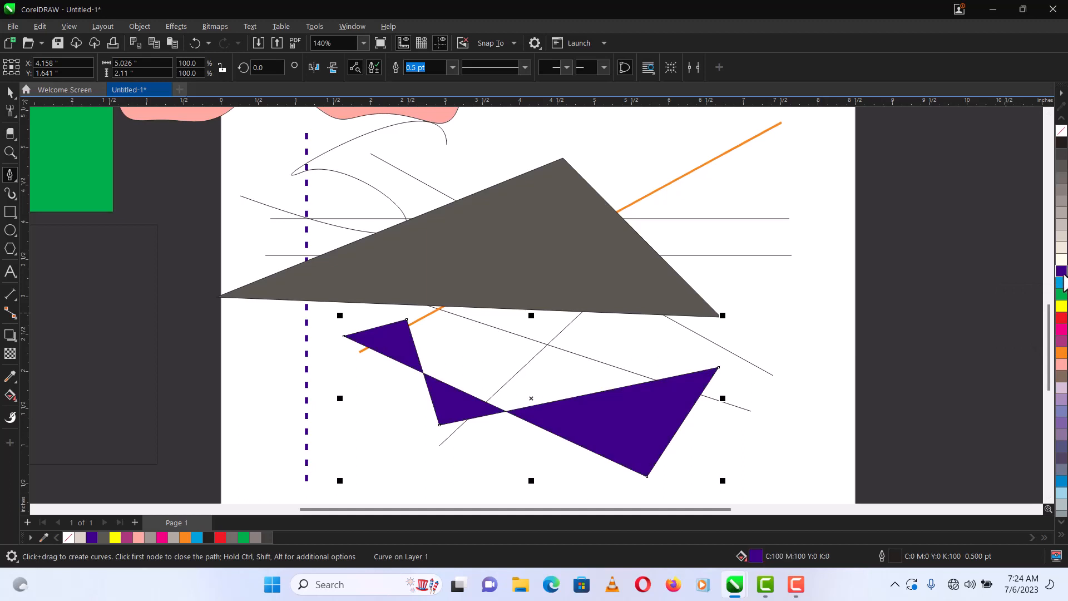
left_click(1062, 285)
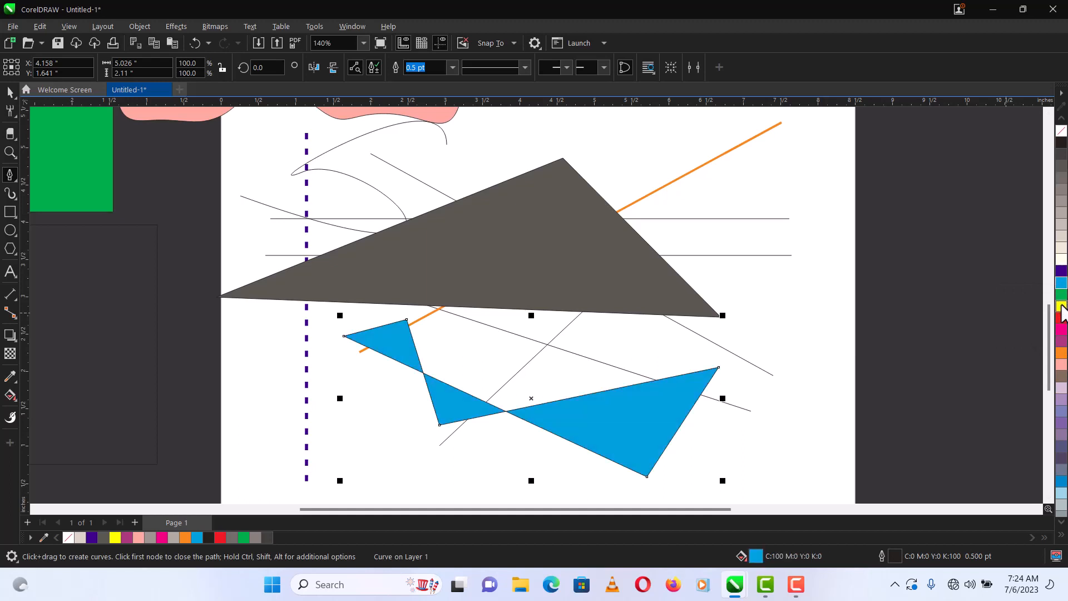
left_click(1061, 306)
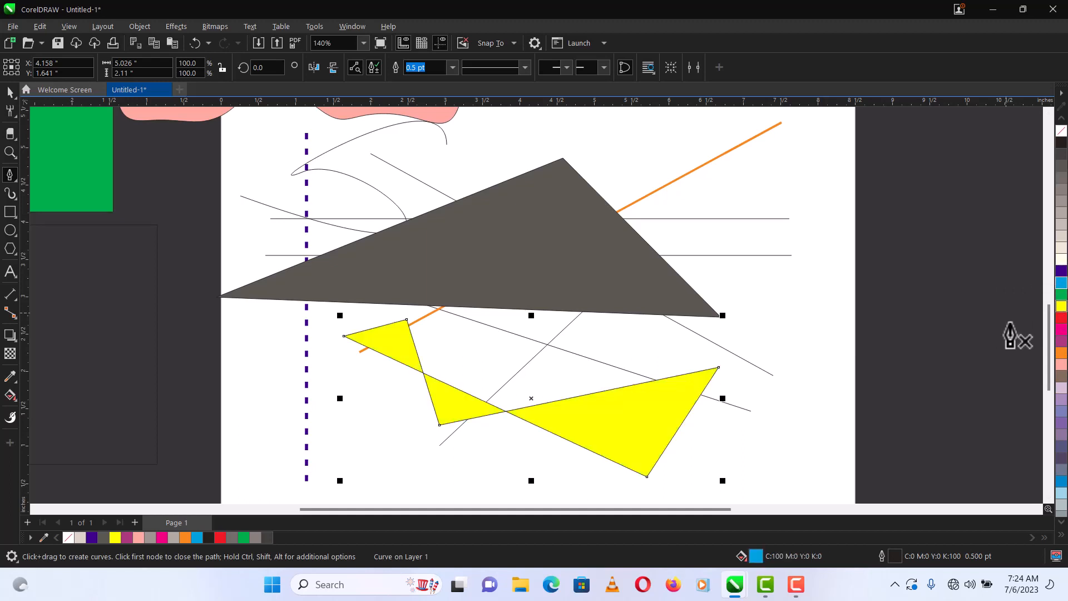
Draw a closed four-point B-Spline shape about 4.2 × 2.7 inches over the dark triangle, try a 90% black fill and finish with purple
left_click(15, 179)
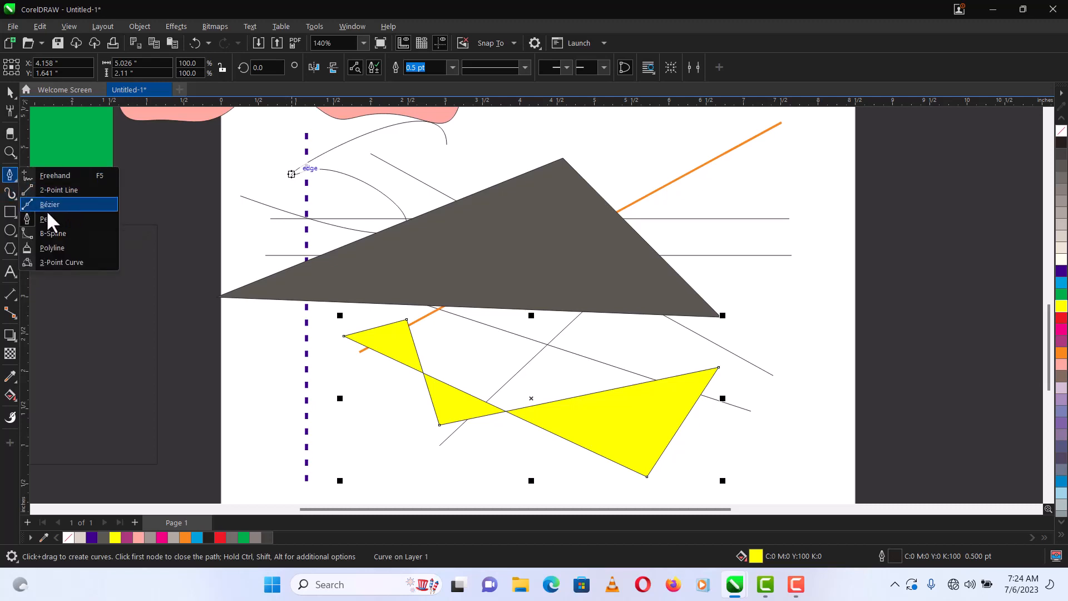
left_click(54, 233)
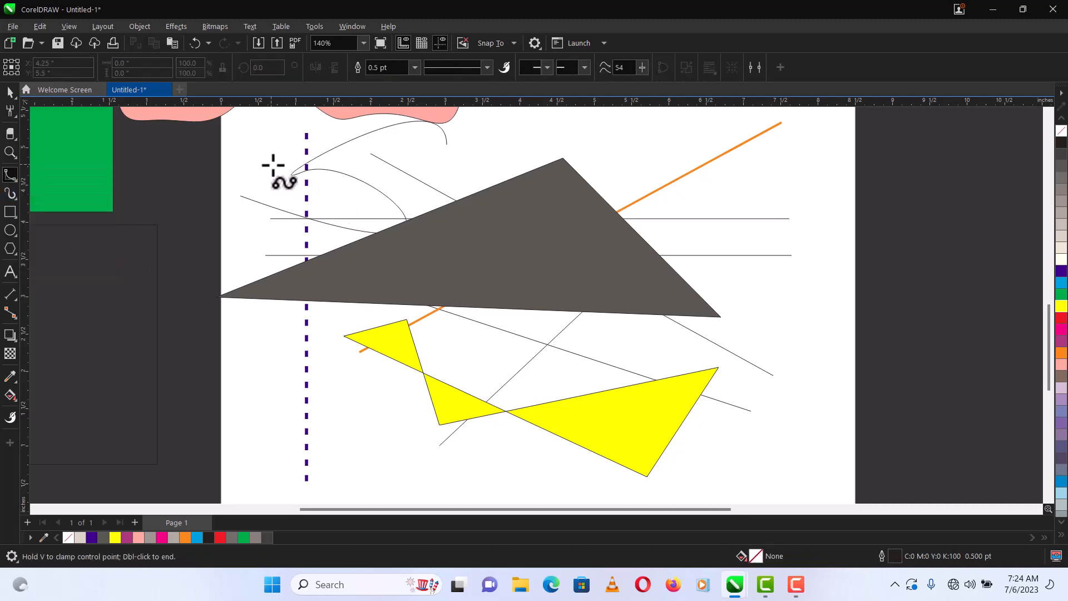
left_click(271, 163)
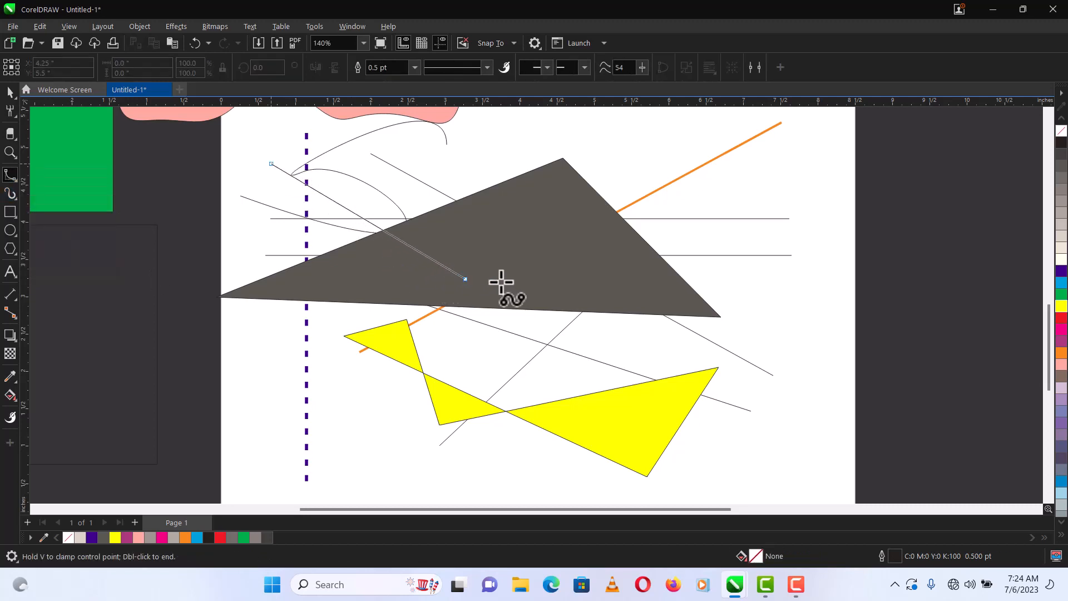
left_click(781, 213)
left_click(483, 459)
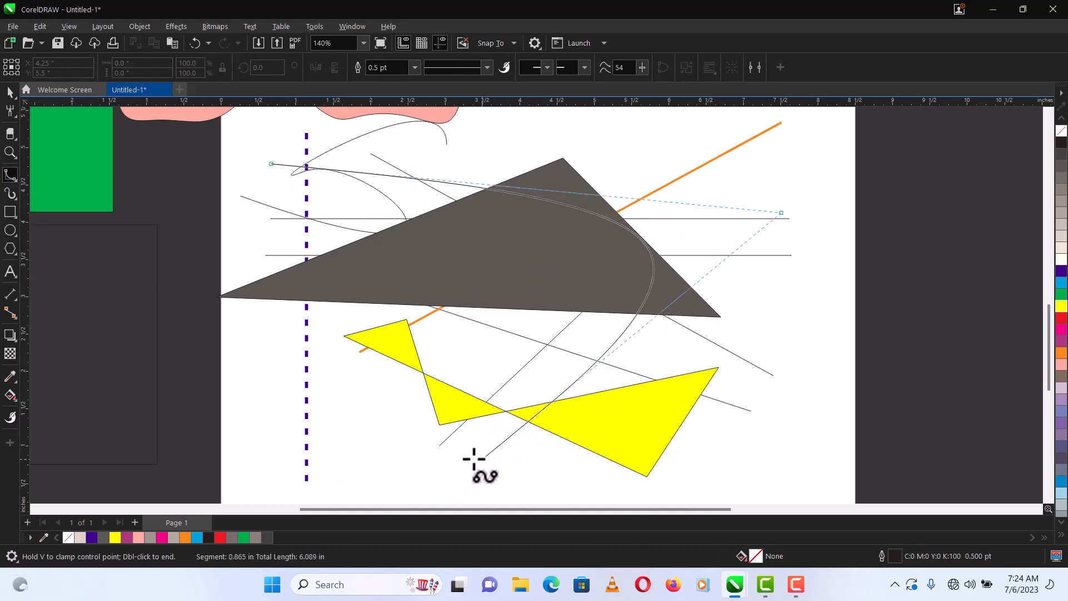
left_click(381, 251)
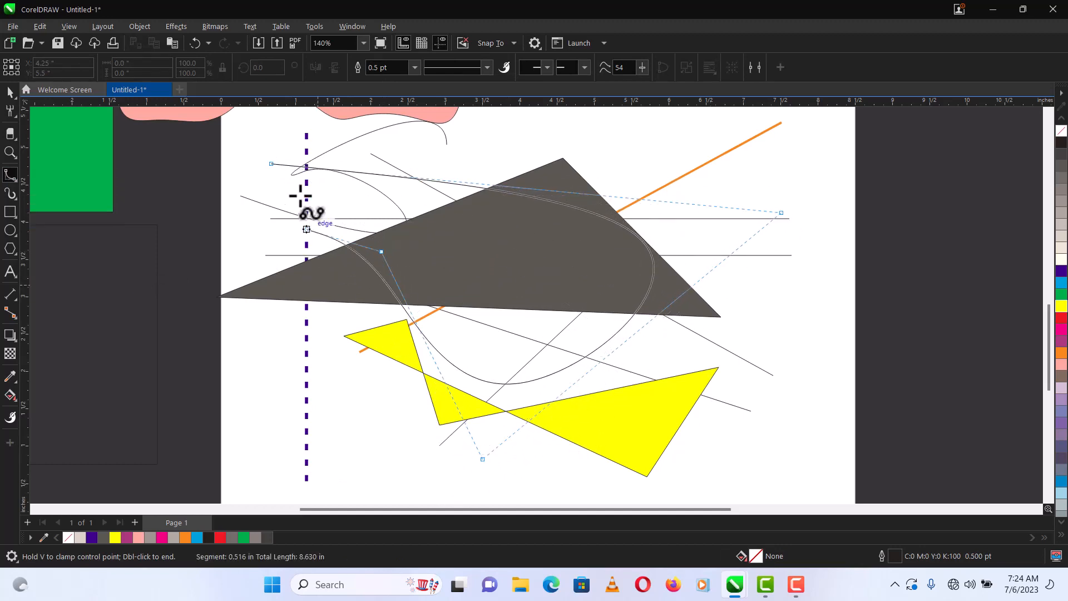
left_click(271, 164)
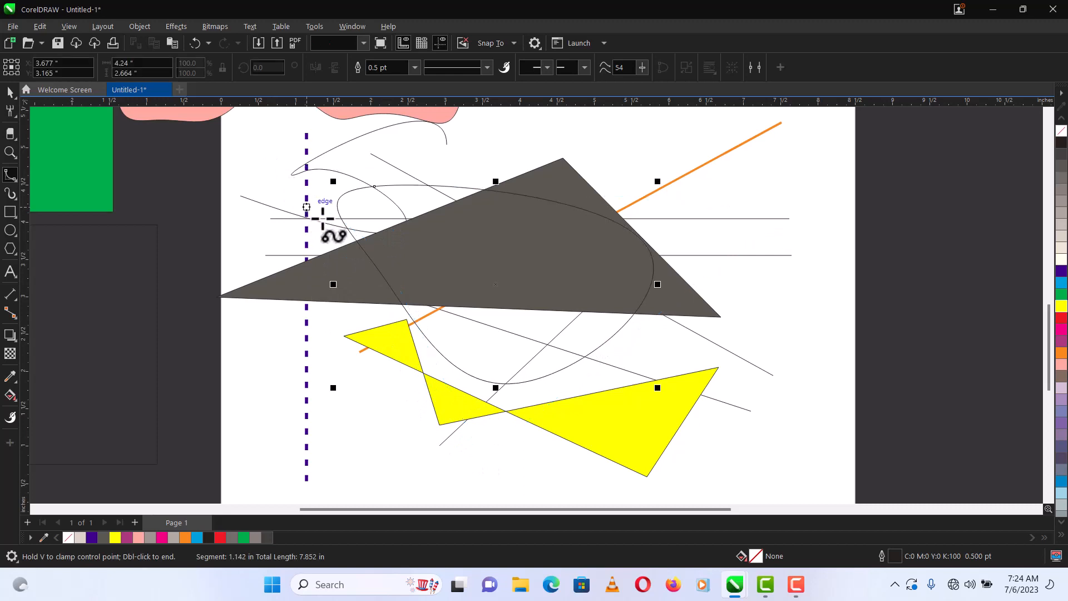
left_click(1062, 154)
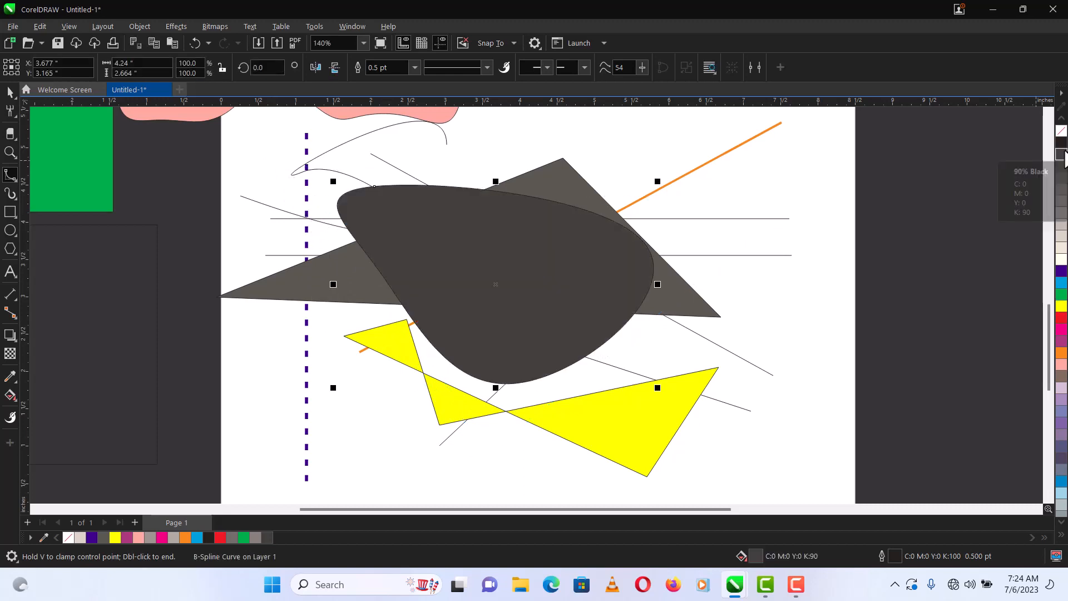
left_click(1060, 343)
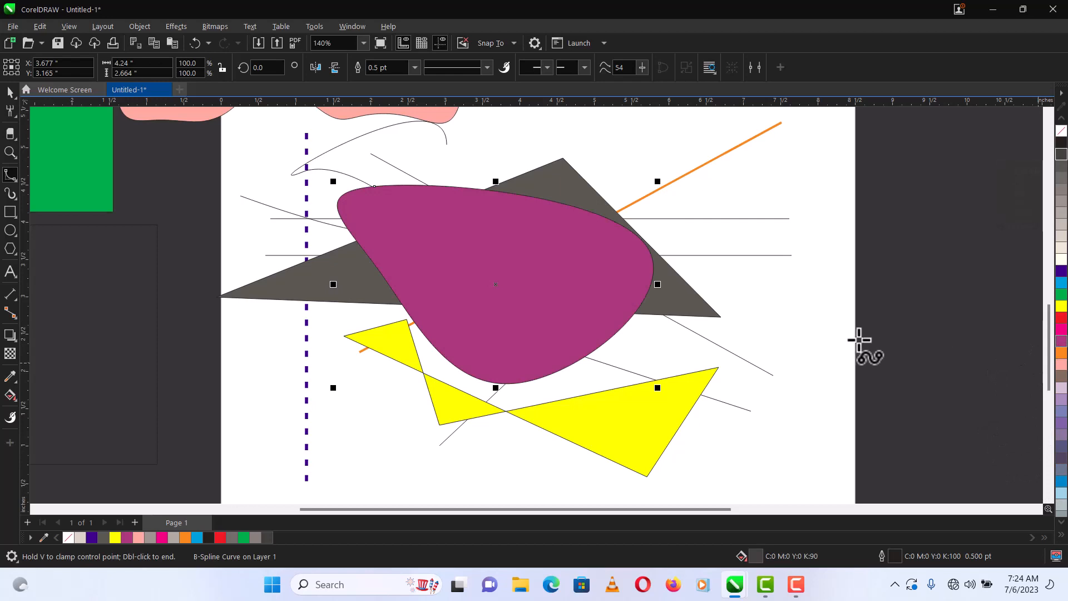
Draw a closed B-Spline shape about 1.8 × 2.1 inches right of the purple shape, try 90% black and finish with a brown fill
left_click(600, 151)
left_click(761, 407)
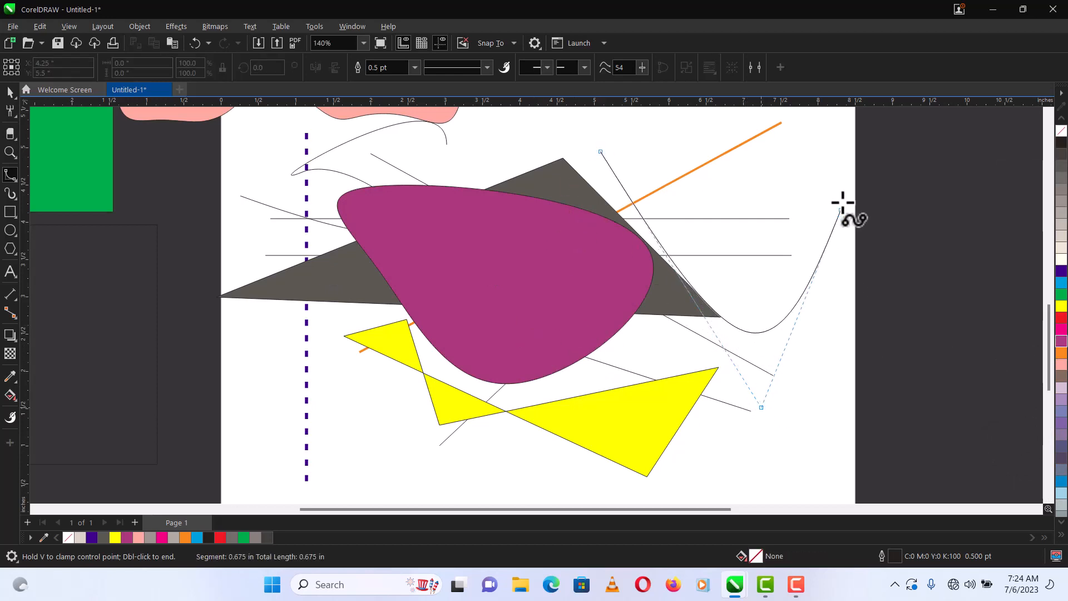
left_click(845, 166)
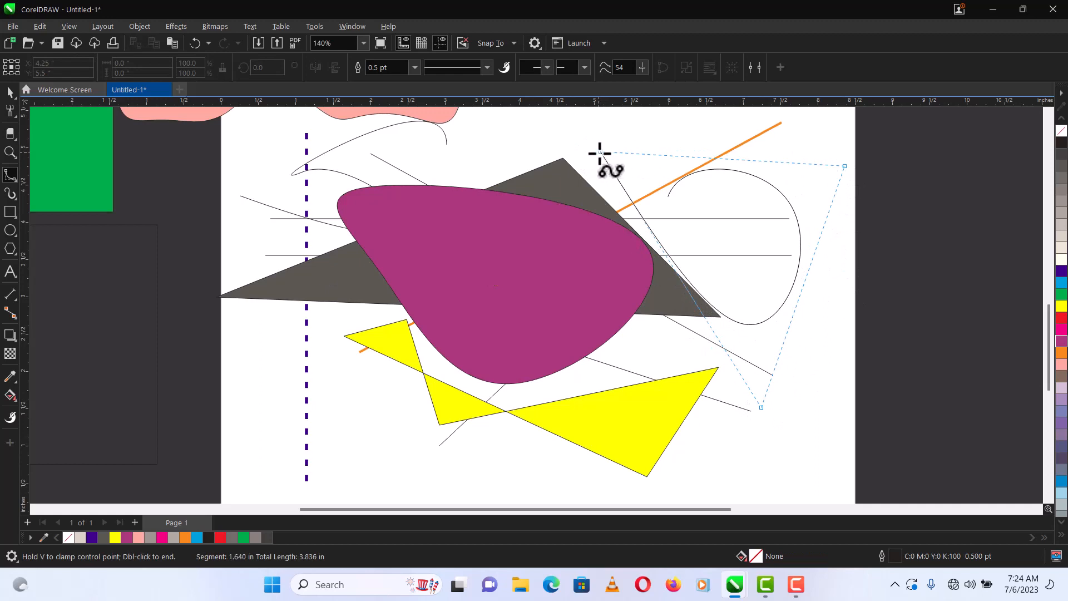
left_click(601, 151)
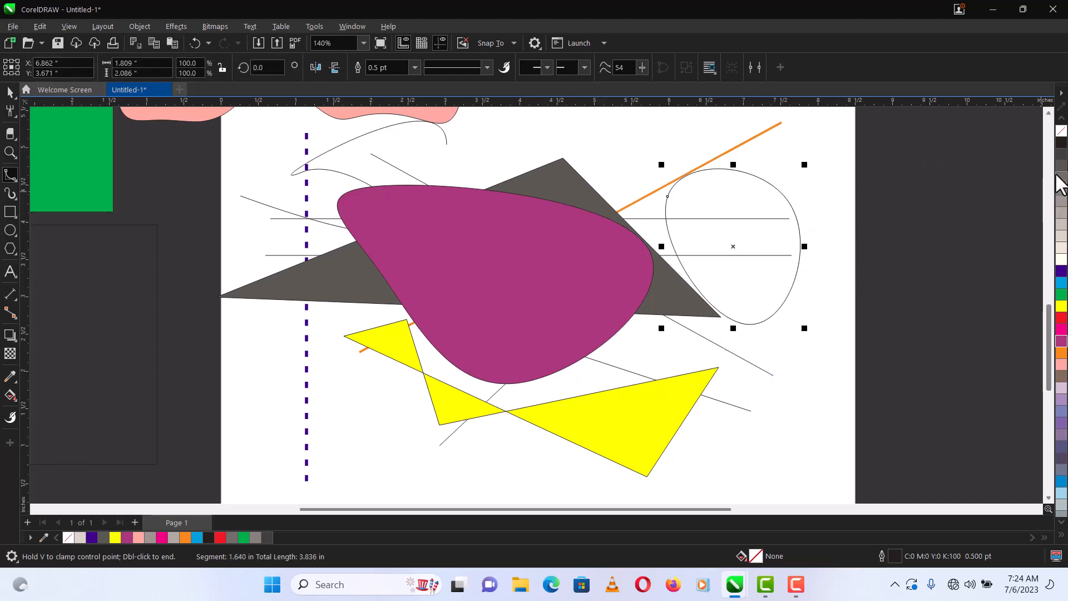
left_click(1062, 155)
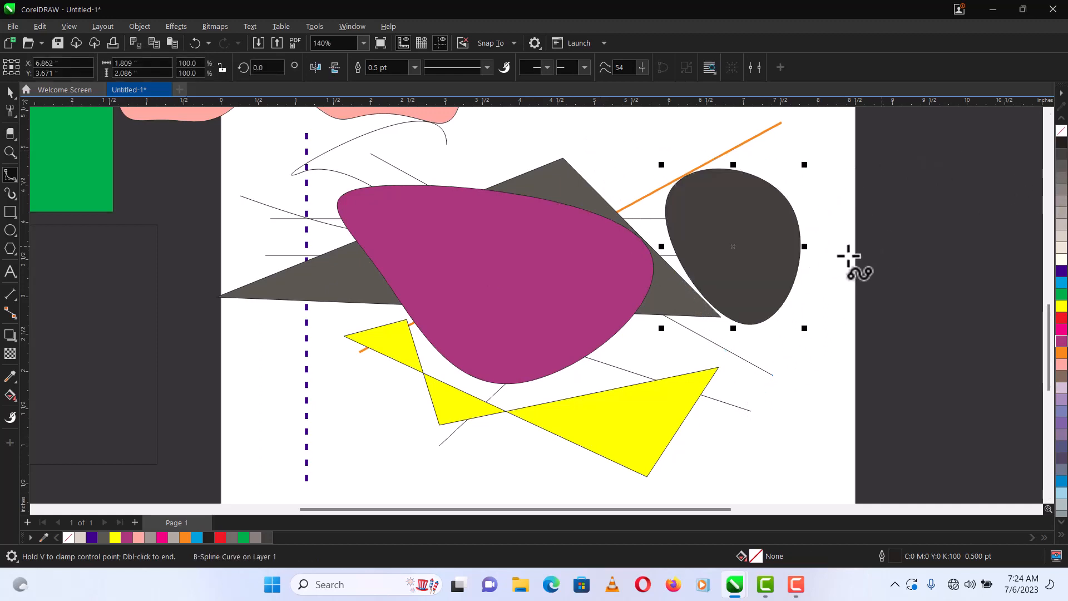
left_click(1060, 380)
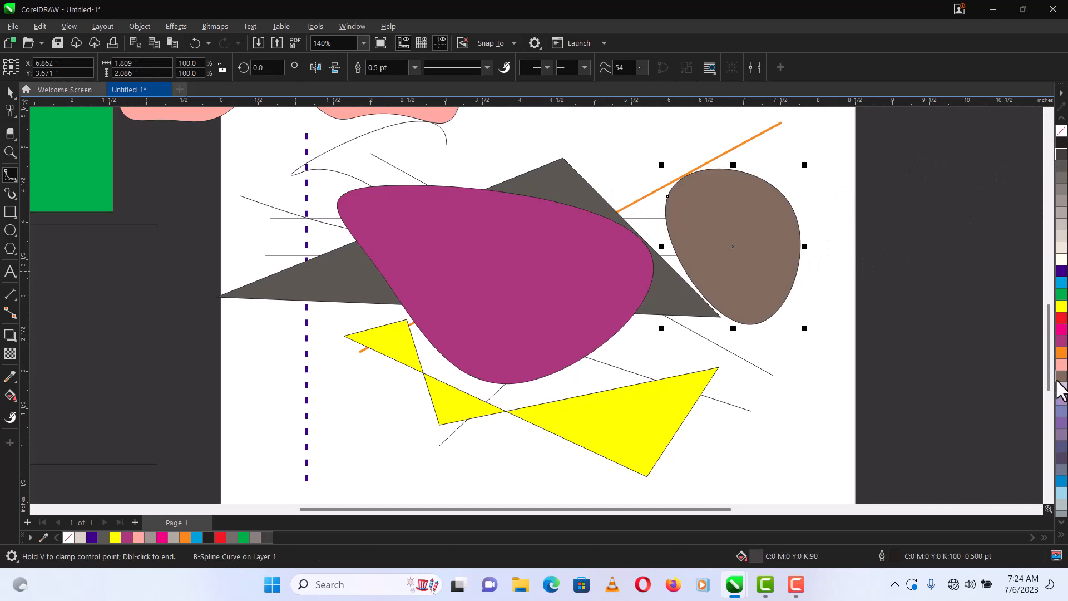
Draw a closed freeform shape about 3.8 × 4.1 inches across the page's left edge with the Polyline tool and fill it with cyan
left_click(16, 182)
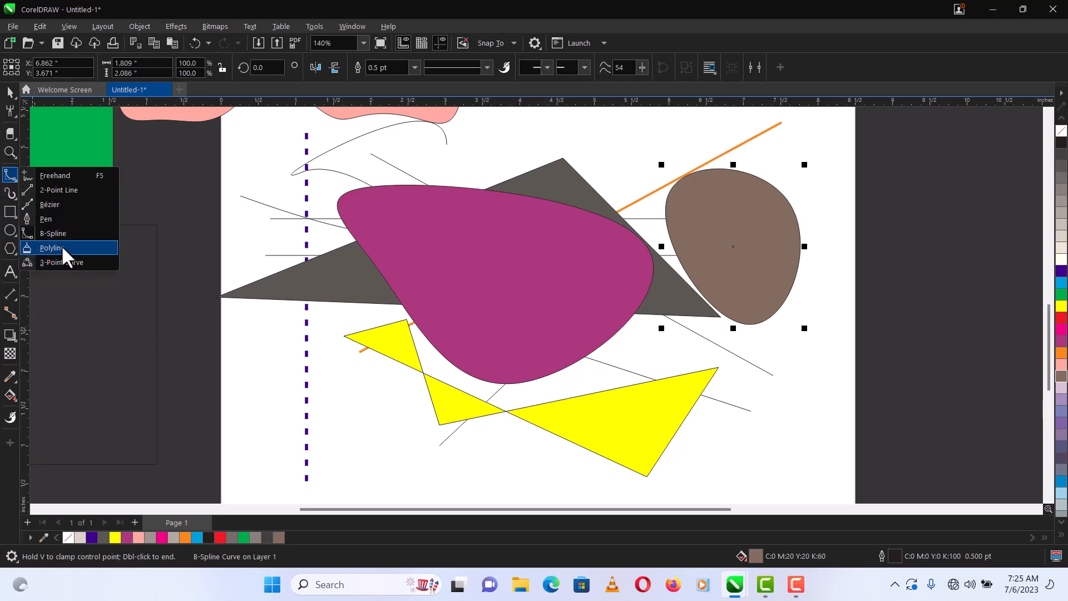
left_click(61, 248)
mouse_move(168, 189)
left_mouse_down()
mouse_move(288, 392)
mouse_move(351, 459)
mouse_move(436, 316)
mouse_move(391, 250)
mouse_move(277, 183)
mouse_move(202, 165)
left_mouse_up()
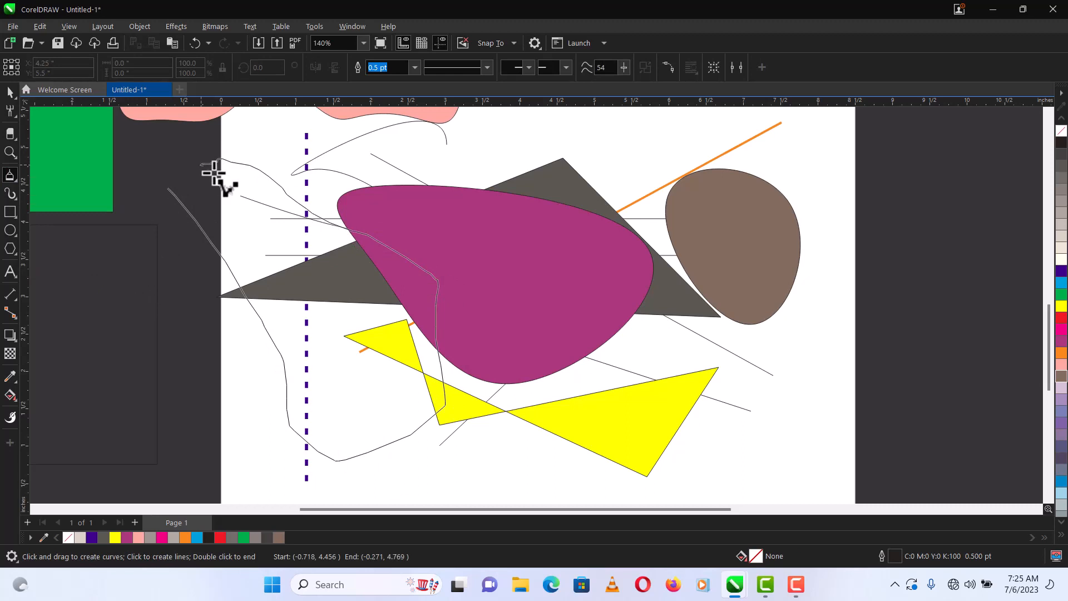
left_click(167, 188)
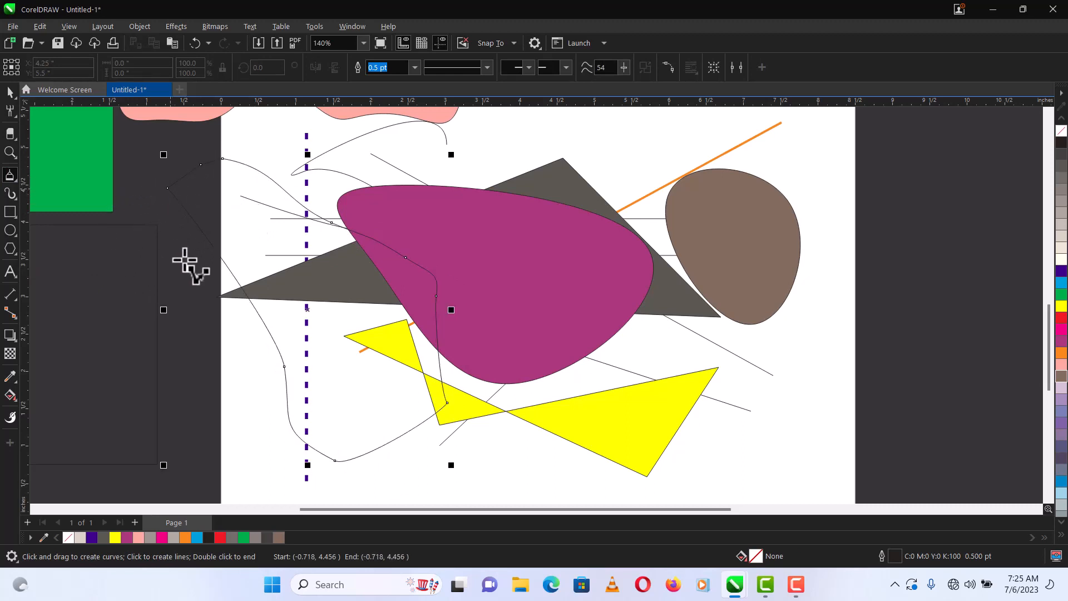
left_click(1061, 172)
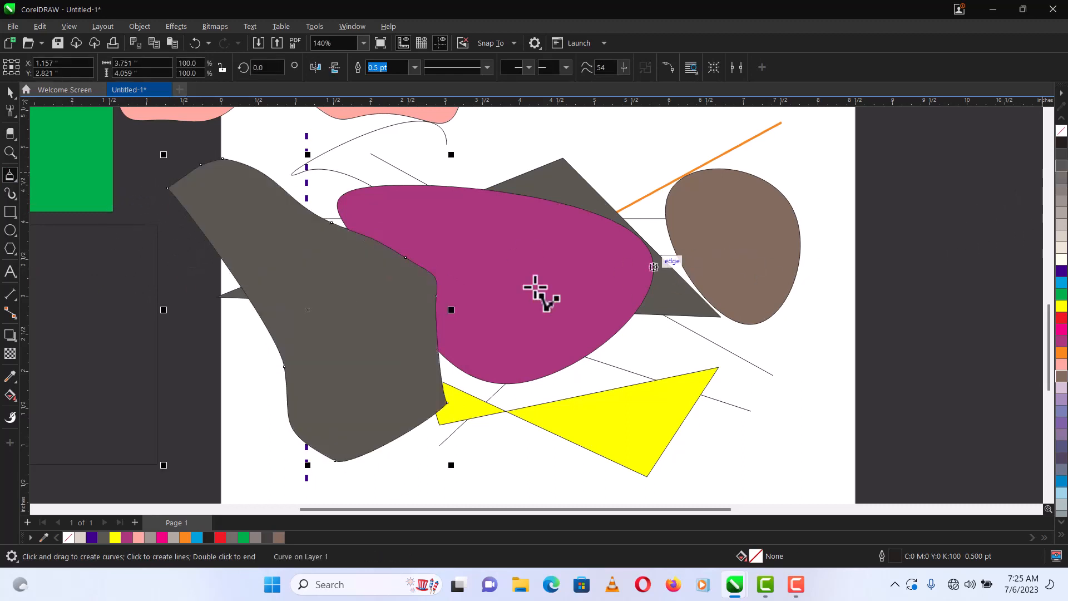
left_click(1062, 284)
scroll(425, 290, "down", 2)
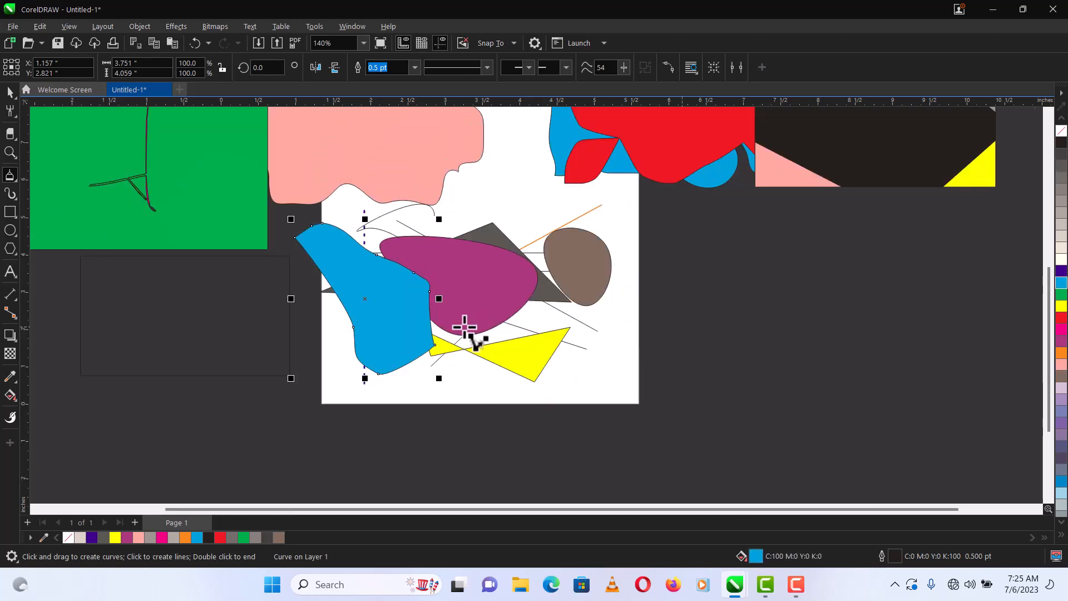
Draw an open Polyline path about 6.1 × 1.9 inches across the shapes, try a 60% black fill on it and remove it
mouse_move(388, 310)
left_mouse_down()
mouse_move(456, 309)
mouse_move(538, 330)
mouse_move(596, 321)
mouse_move(621, 280)
mouse_move(558, 332)
mouse_move(586, 288)
mouse_move(559, 273)
mouse_move(563, 302)
mouse_move(542, 297)
mouse_move(553, 278)
left_mouse_up()
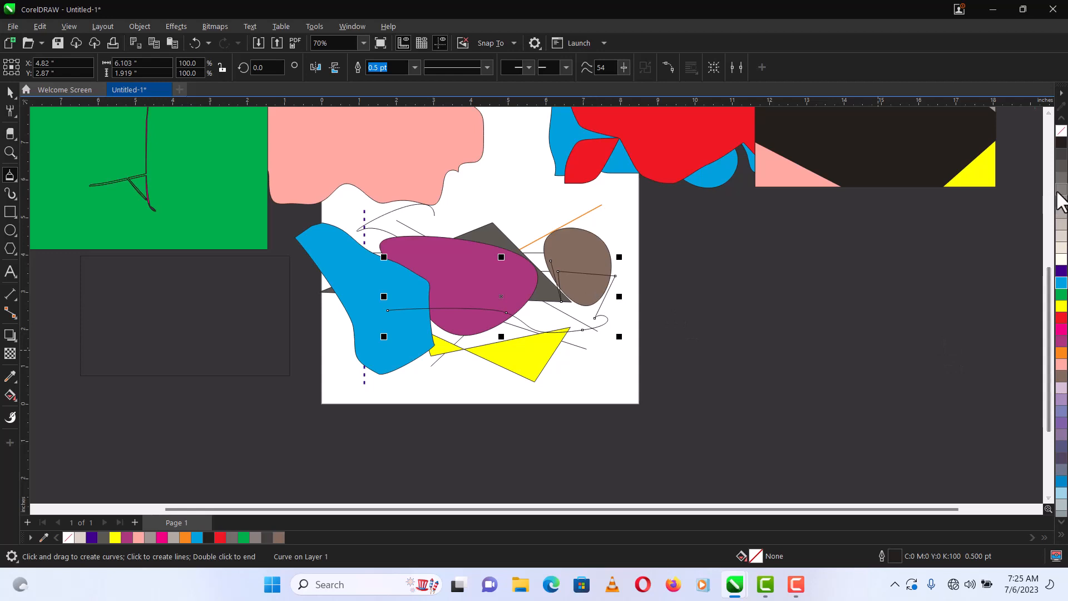
left_click_drag(1062, 191, 502, 295)
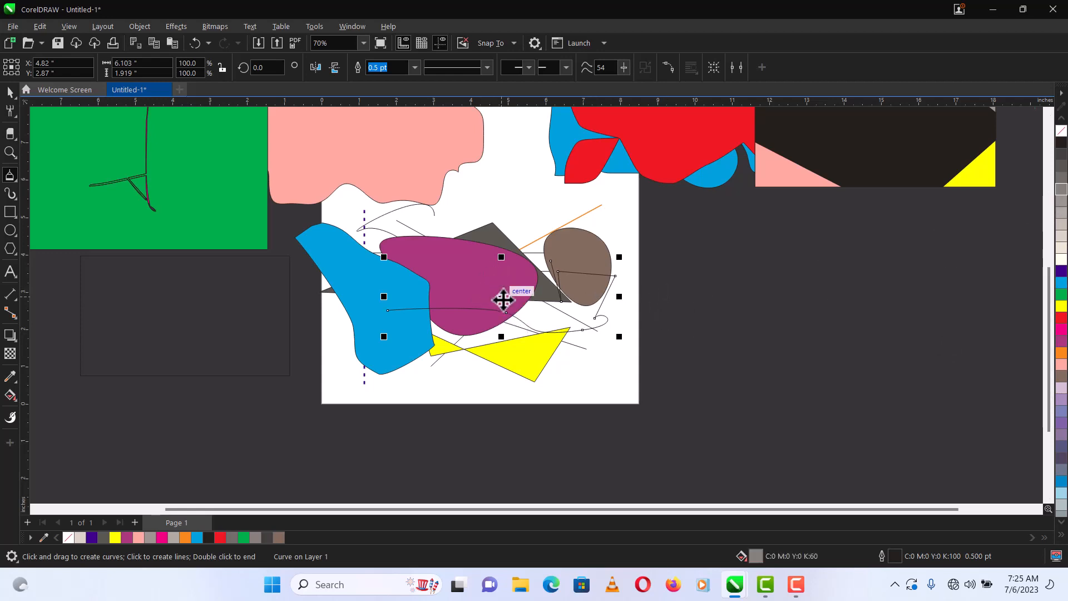
key("Escape")
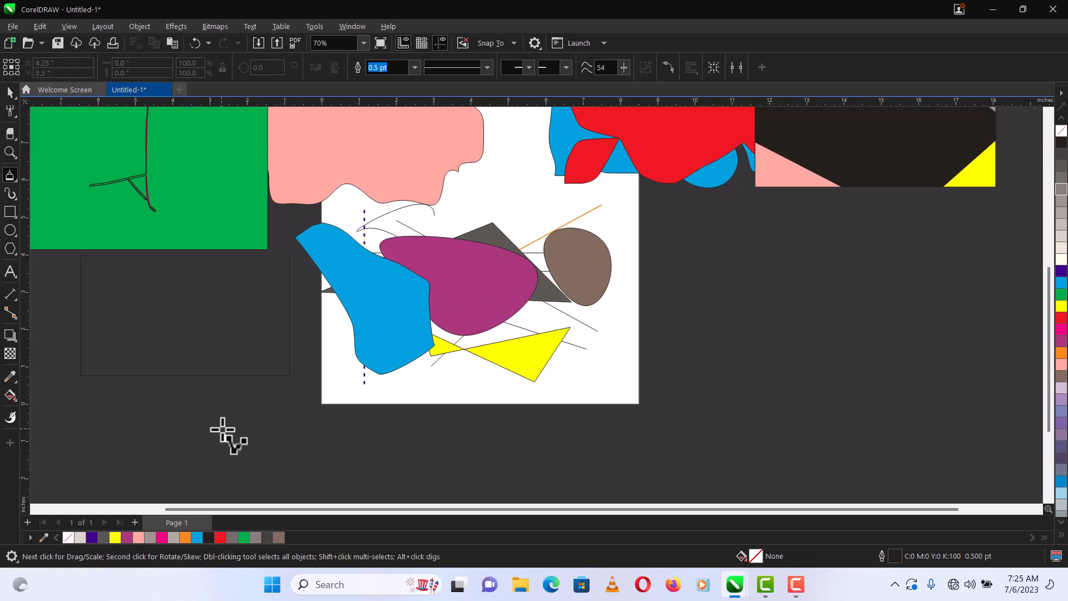
Select all the practice shapes and lines on the lower page together and move them off the page to its right
key("space")
left_click_drag(245, 436, 704, 146)
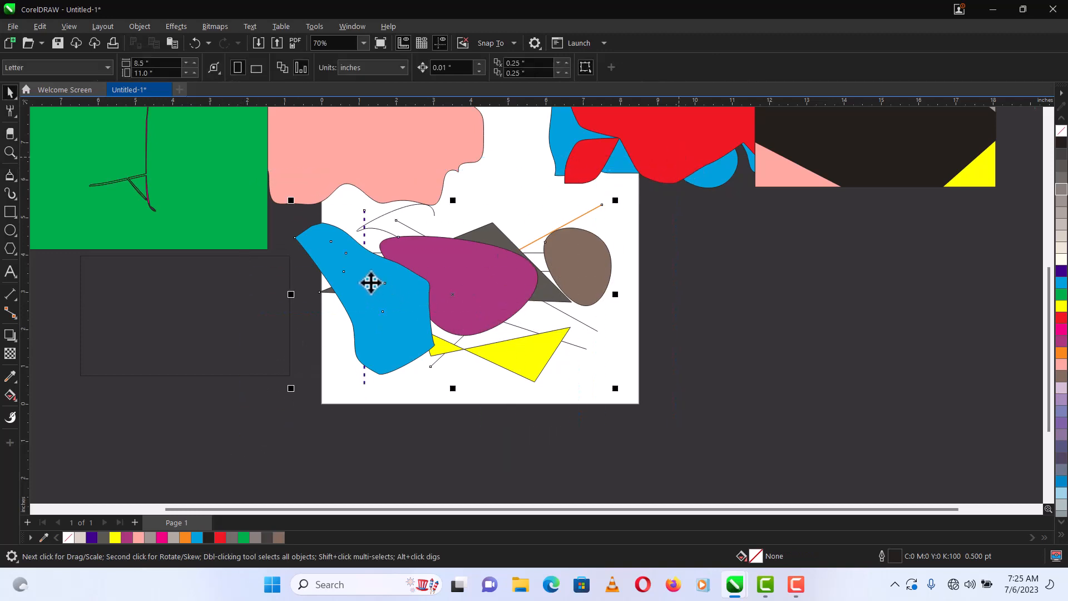
left_click_drag(371, 282, 756, 319)
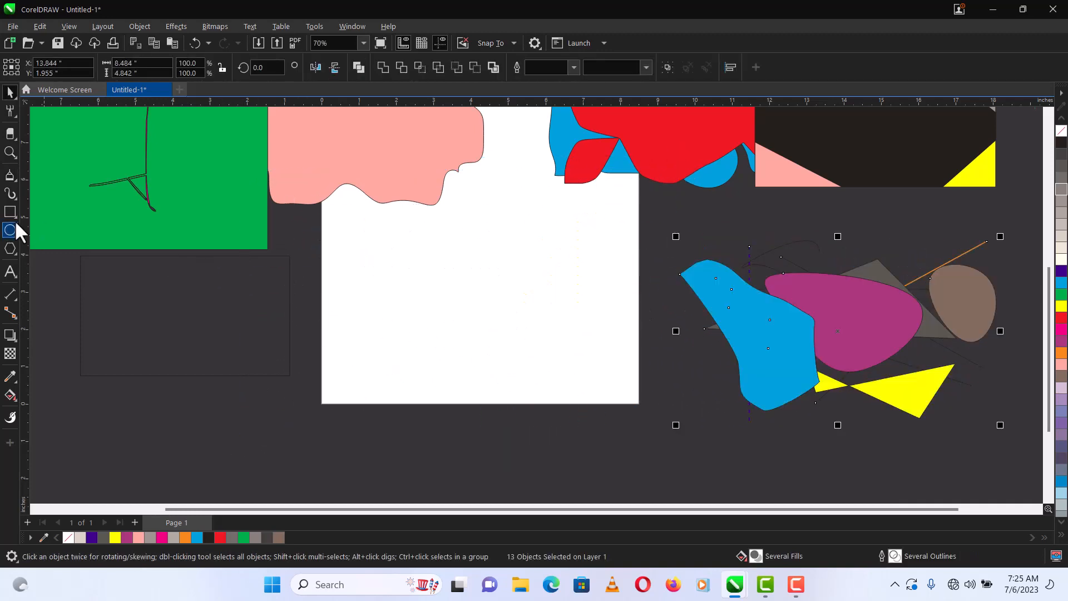
Paint five black strokes on the empty page area with the Artistic Media tool's preset mode at 0.5 inch width
left_click(15, 178)
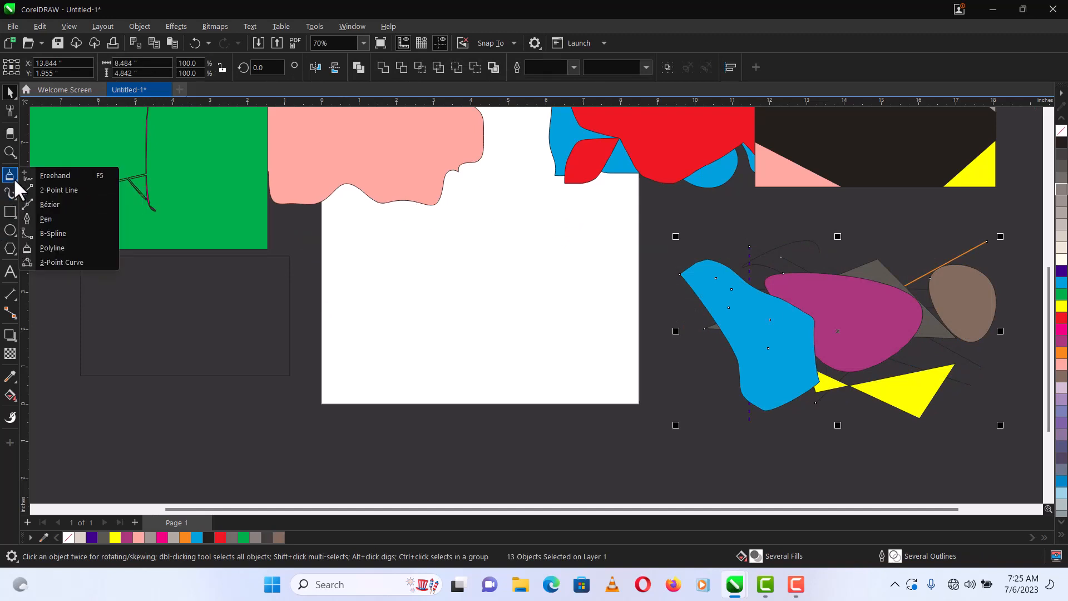
left_click(45, 176)
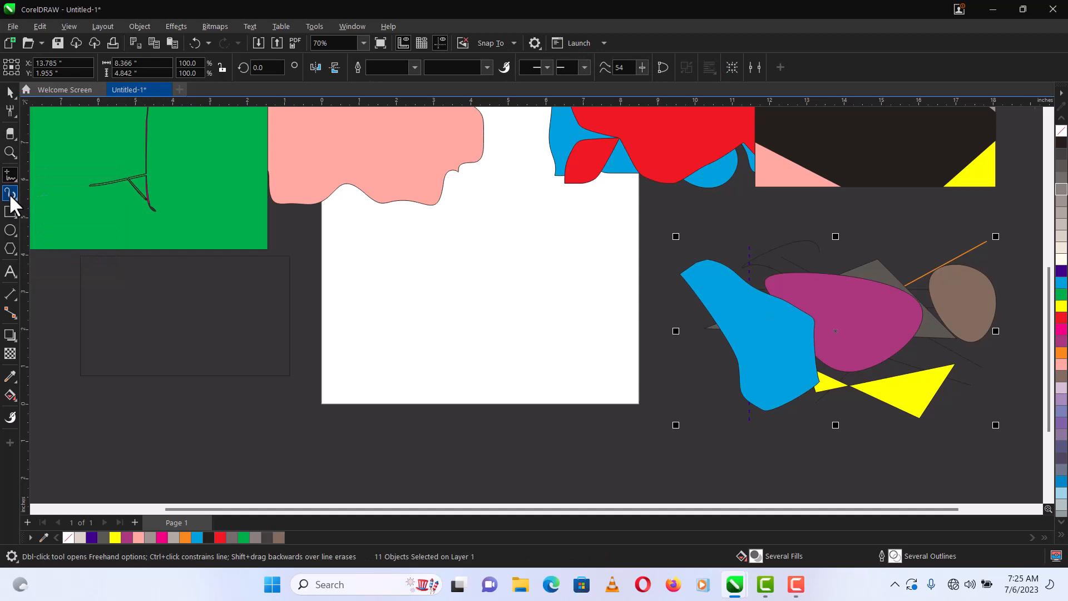
left_click(9, 192)
mouse_move(384, 244)
left_mouse_down()
mouse_move(451, 357)
mouse_move(492, 312)
mouse_move(560, 316)
left_mouse_up()
left_click_drag(519, 217, 560, 312)
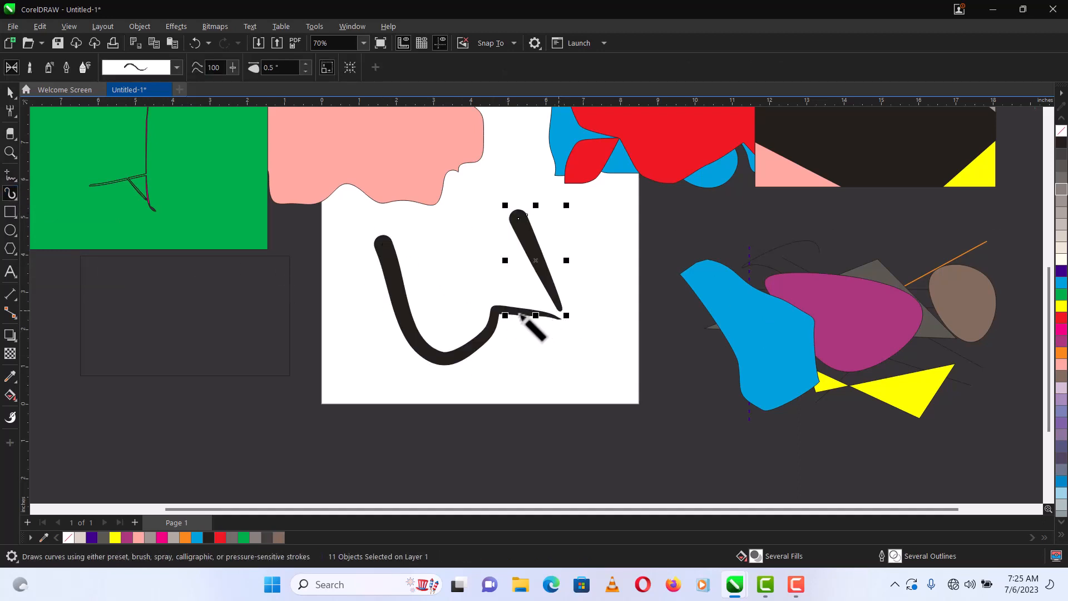
left_click_drag(443, 220, 442, 384)
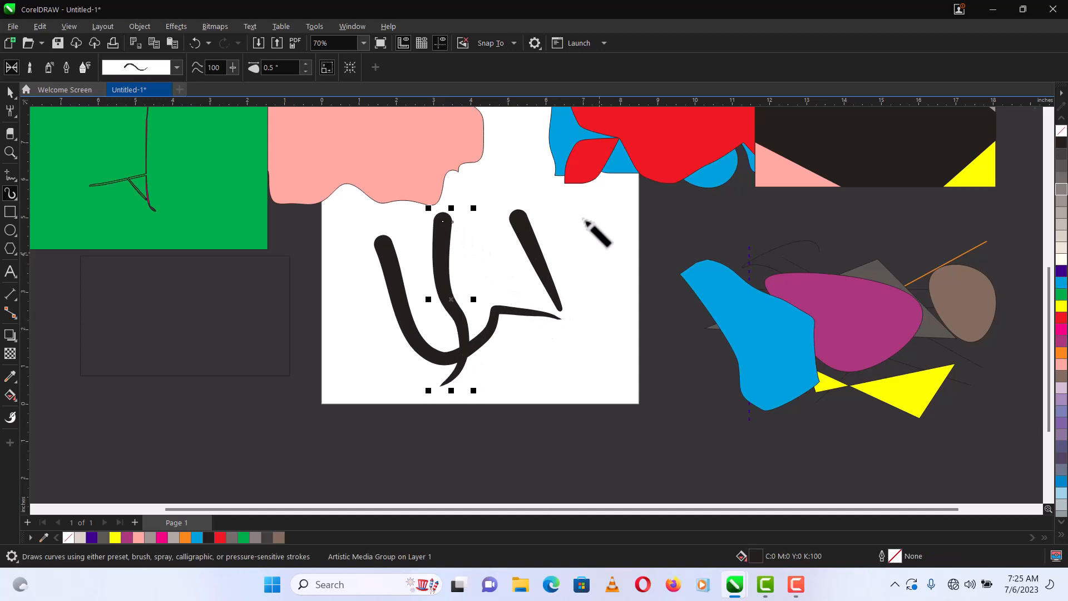
left_click_drag(586, 218, 590, 373)
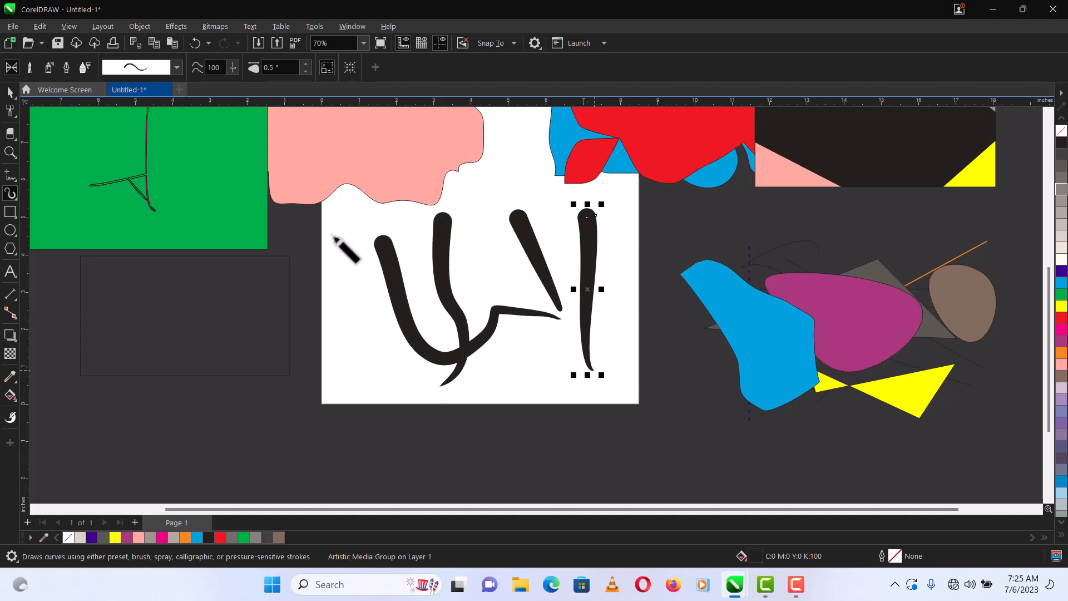
left_click_drag(333, 217, 336, 360)
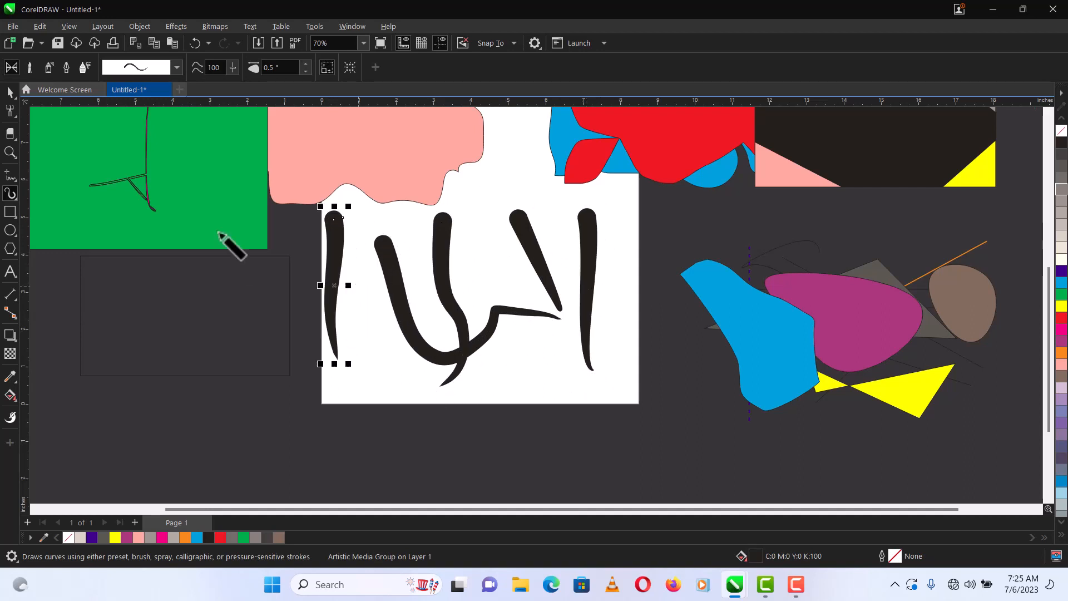
Try several preset stroke shapes on the leftmost stroke, finishing with the one tapered to a point at both ends
left_click(176, 65)
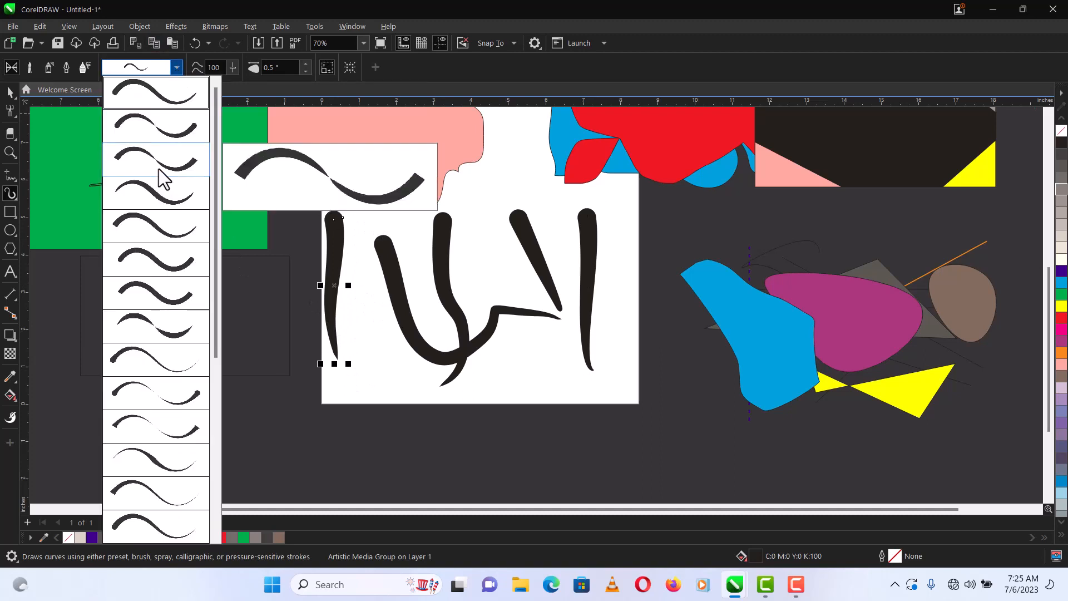
left_click(159, 169)
left_click(175, 66)
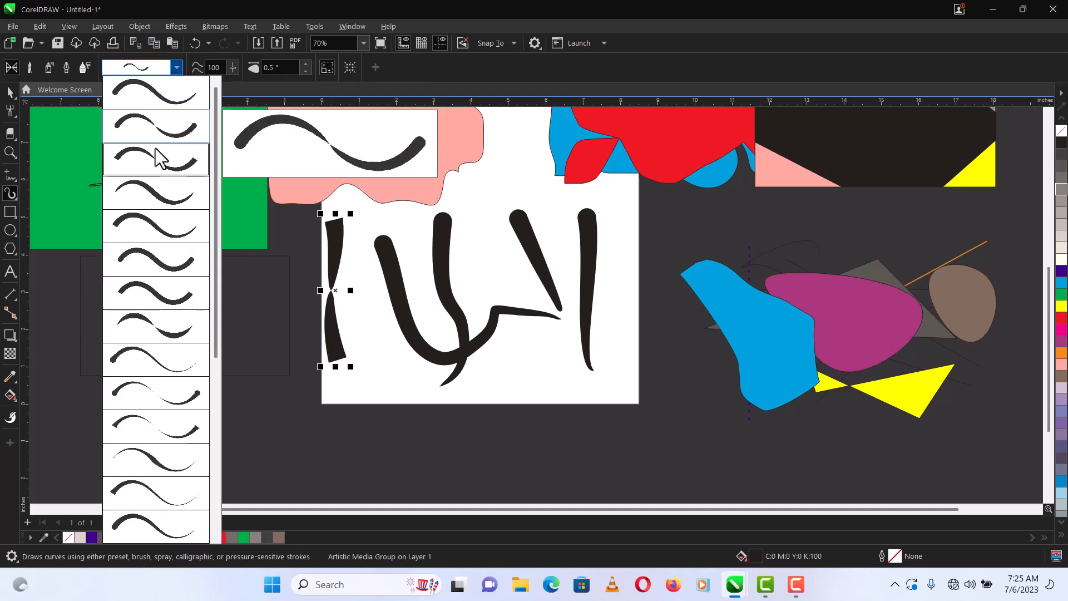
left_click(152, 396)
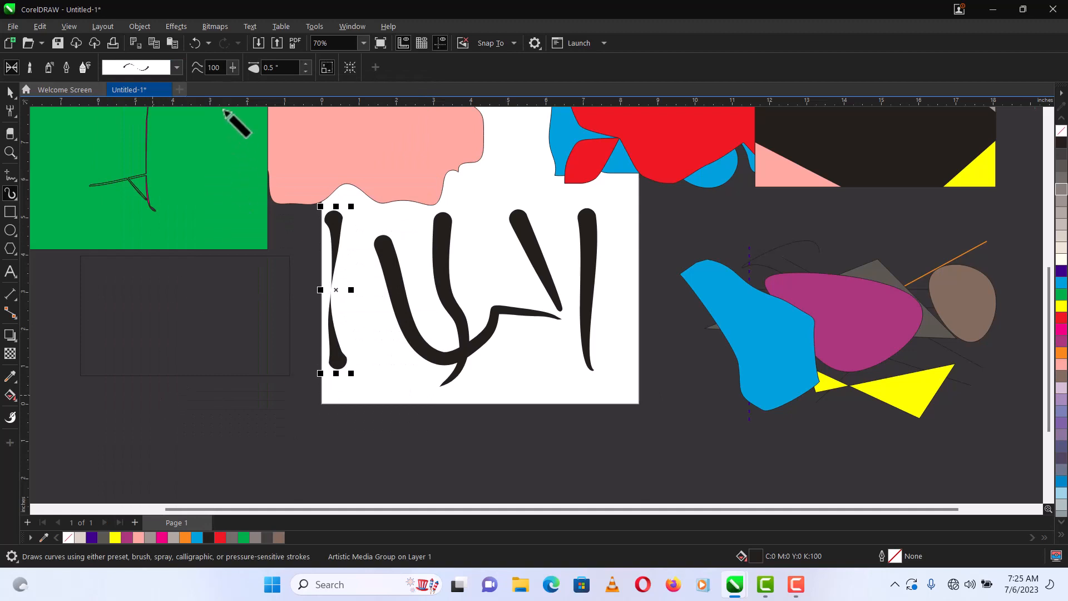
left_click(176, 67)
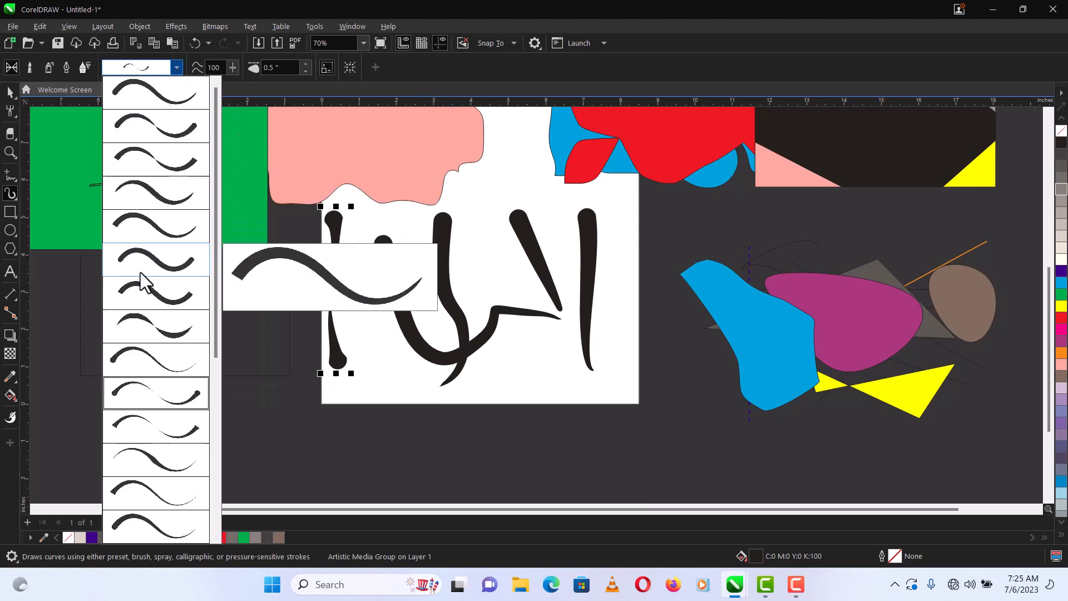
left_click(153, 463)
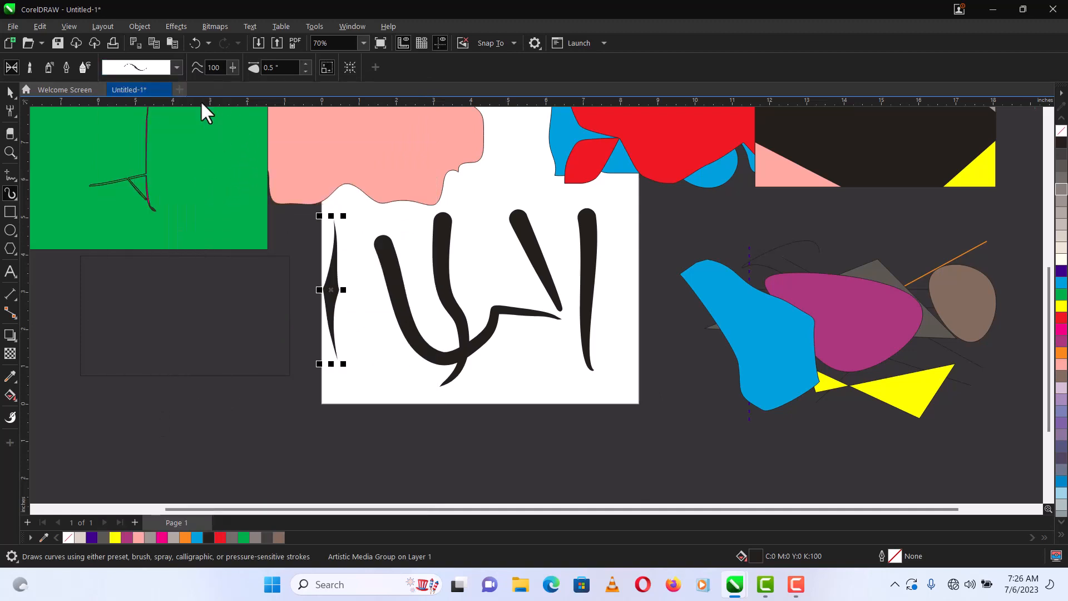
Spray two rows of colored marks from the Artistic Media Brush Strokes set, one along the page bottom and one across the black strokes
left_click(67, 64)
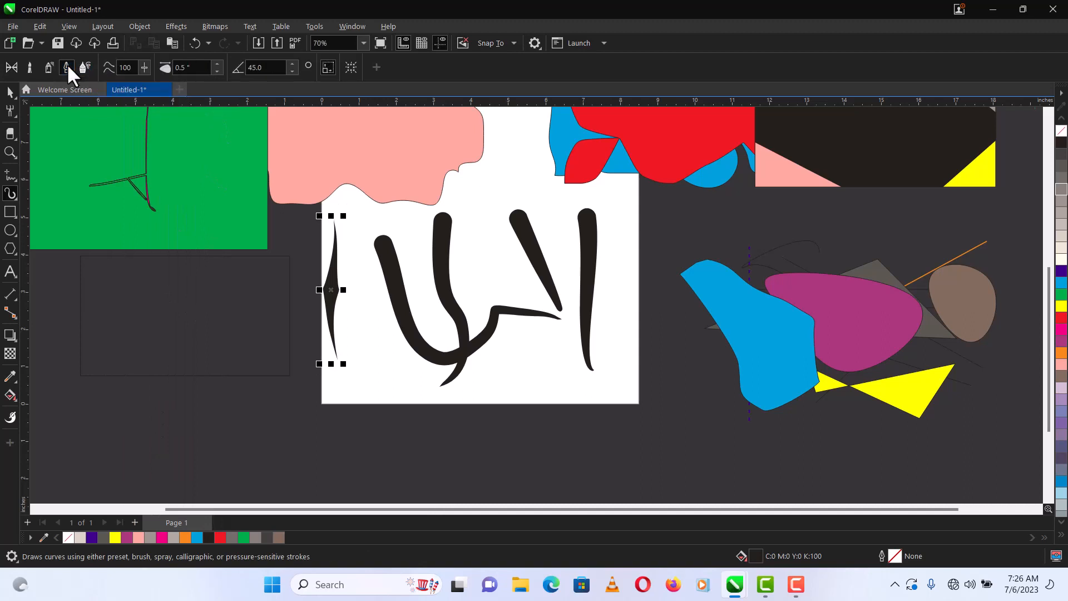
left_click(49, 67)
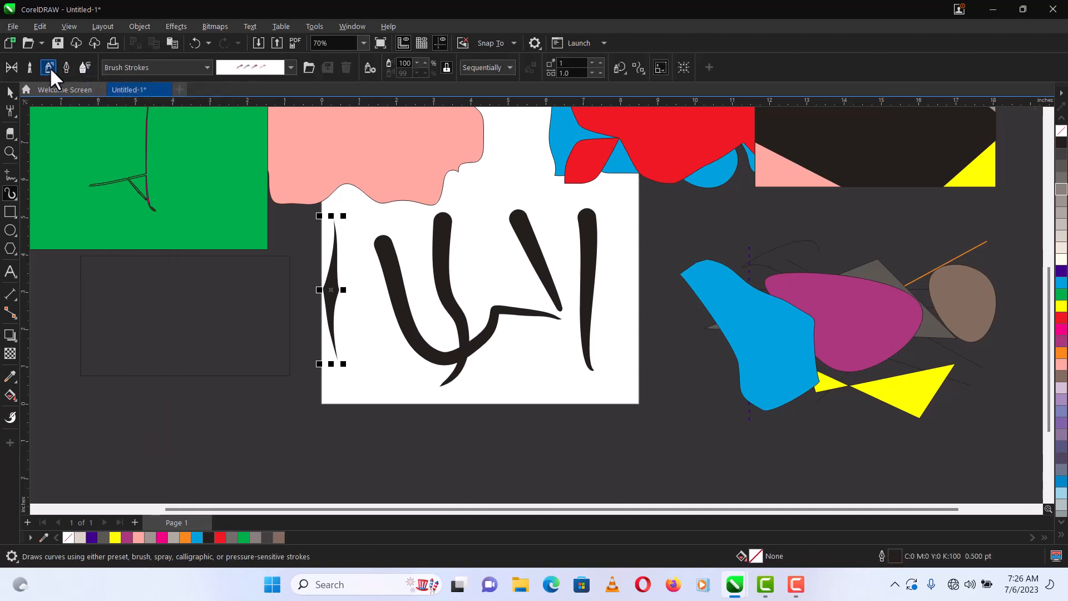
left_click(227, 69)
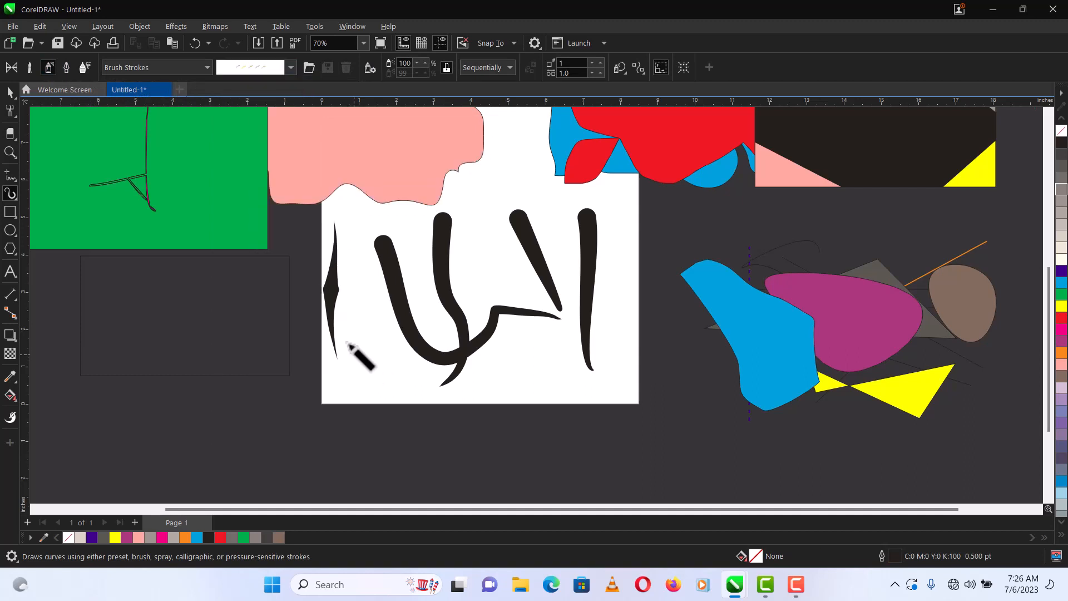
mouse_move(356, 386)
left_mouse_down()
mouse_move(548, 372)
mouse_move(581, 356)
left_mouse_up()
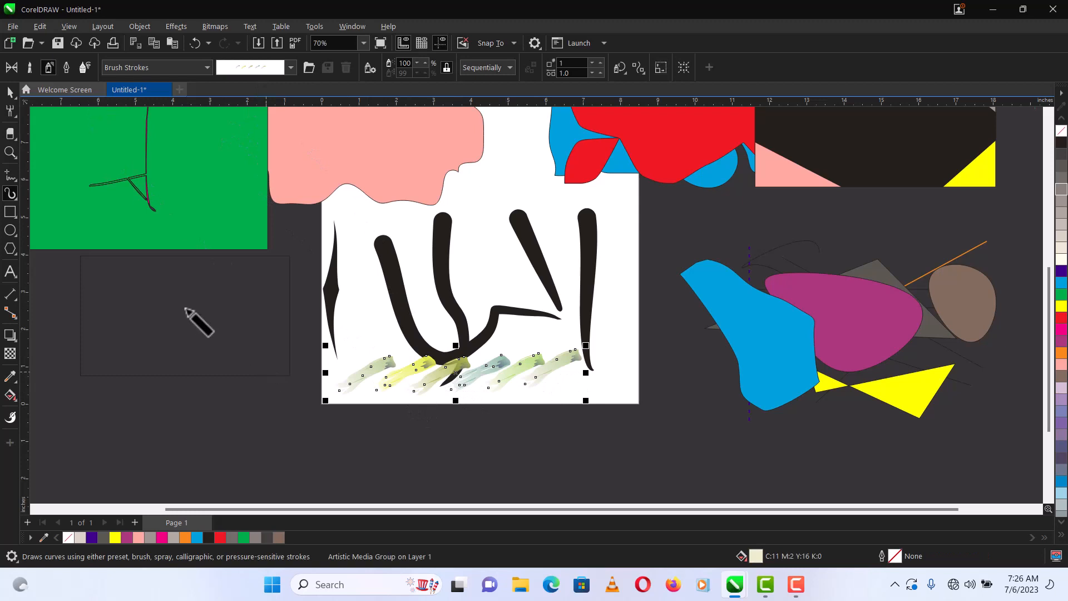
left_click_drag(191, 317, 535, 322)
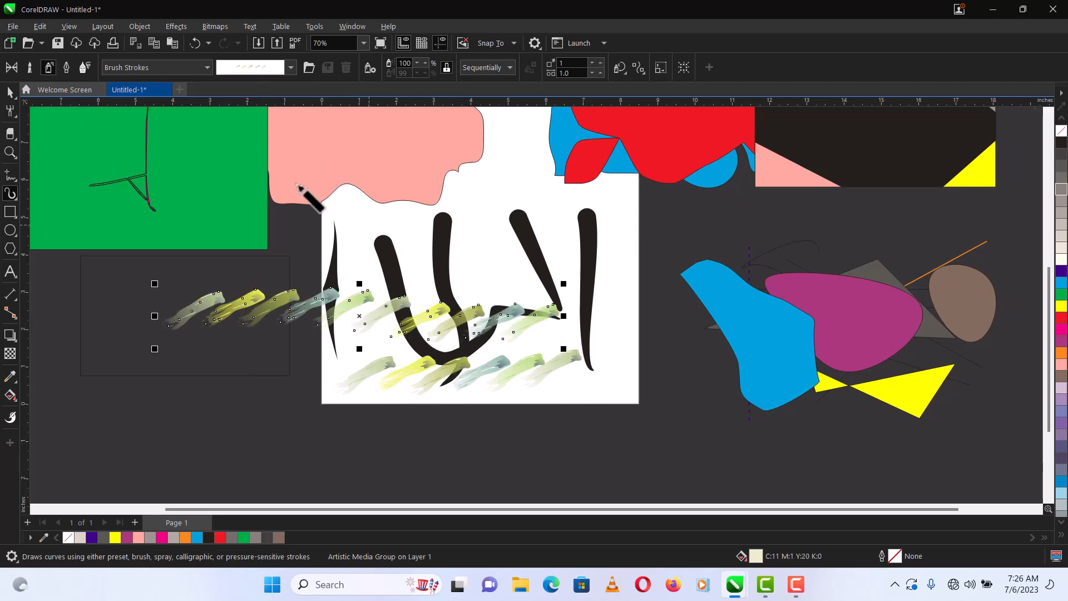
key("space")
left_click(281, 218)
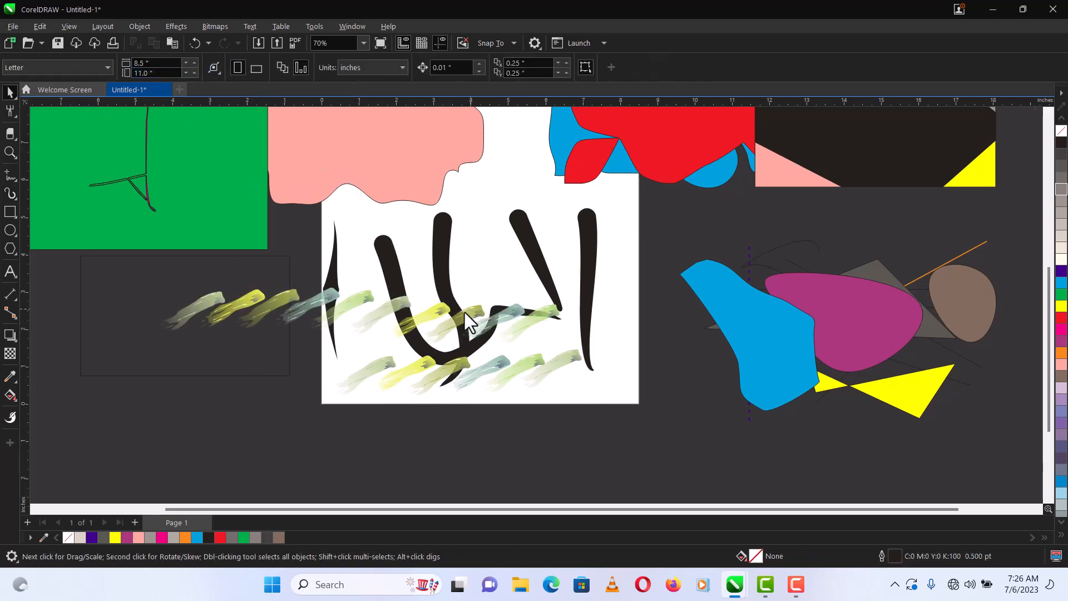
left_click(403, 314)
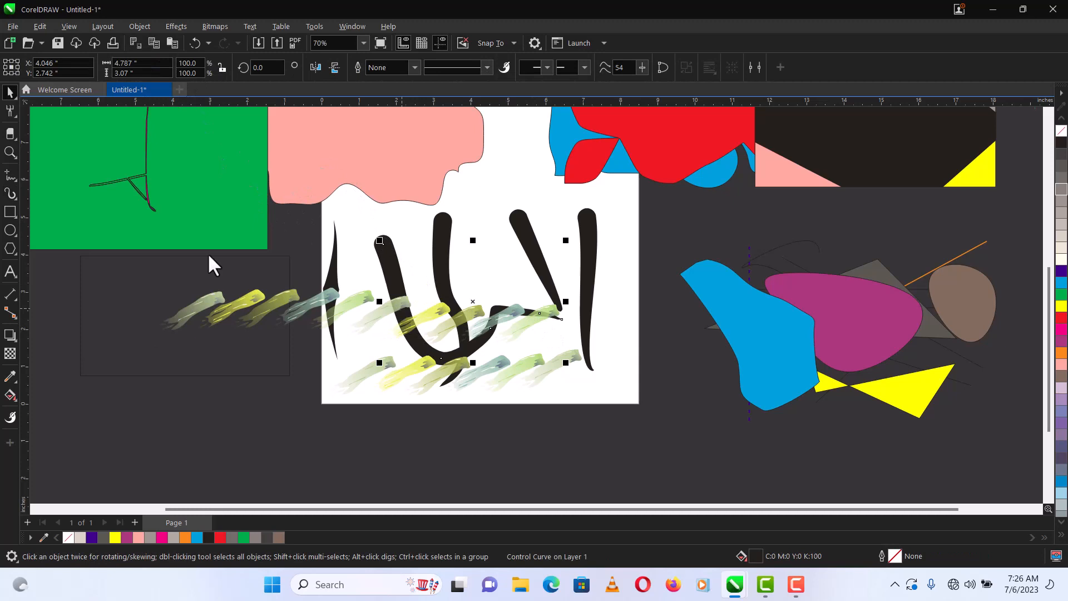
Sketch a long near-horizontal LiveSketch line below the page and a diagonal about 5 × 2.7 inches crossing it, and delete both
left_click(15, 196)
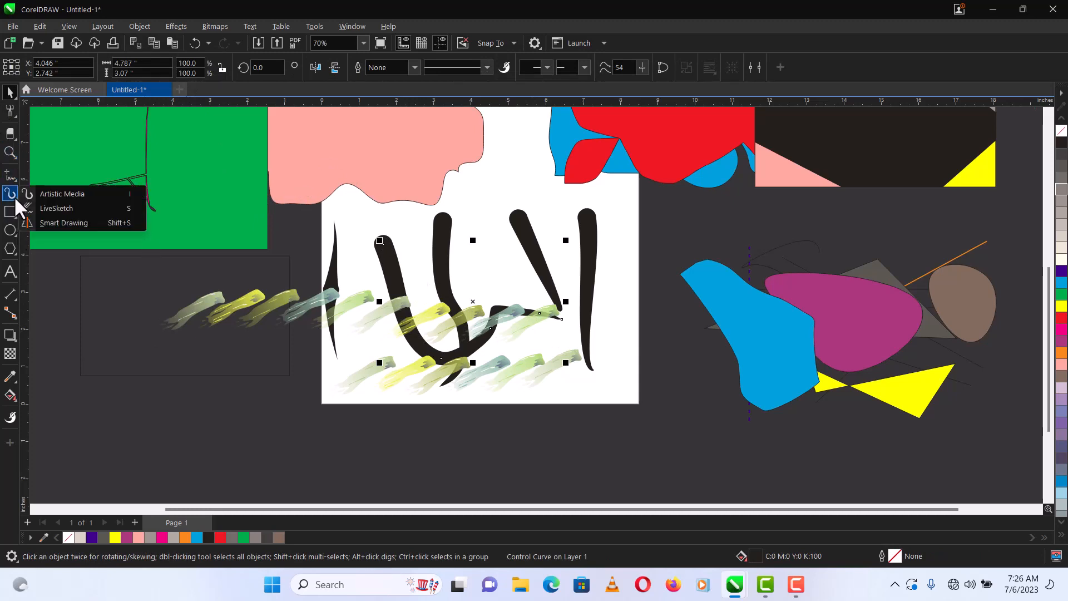
left_click(42, 210)
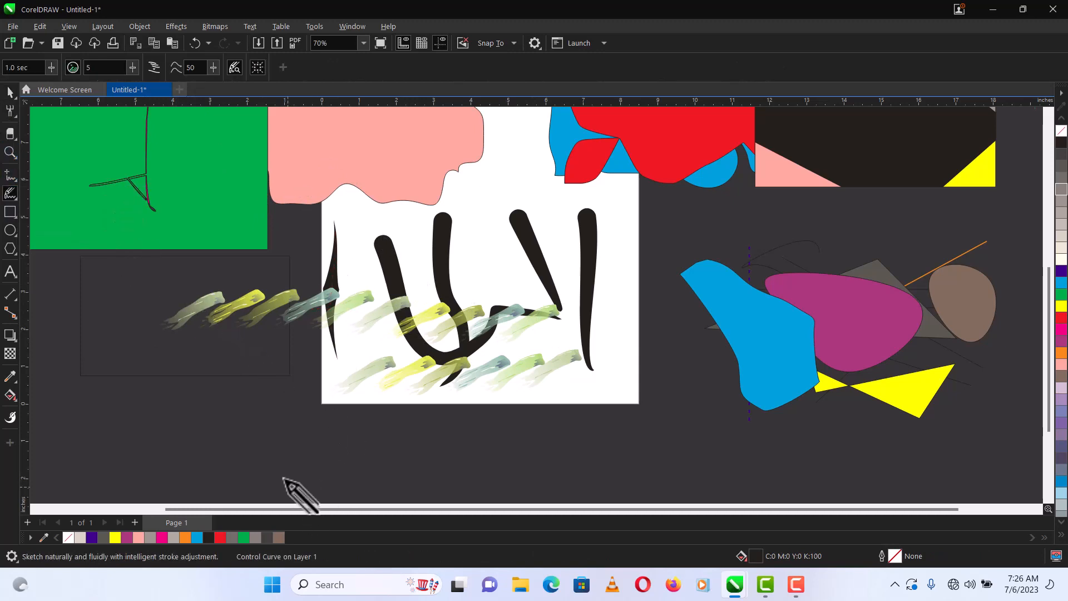
left_click_drag(483, 432, 863, 425)
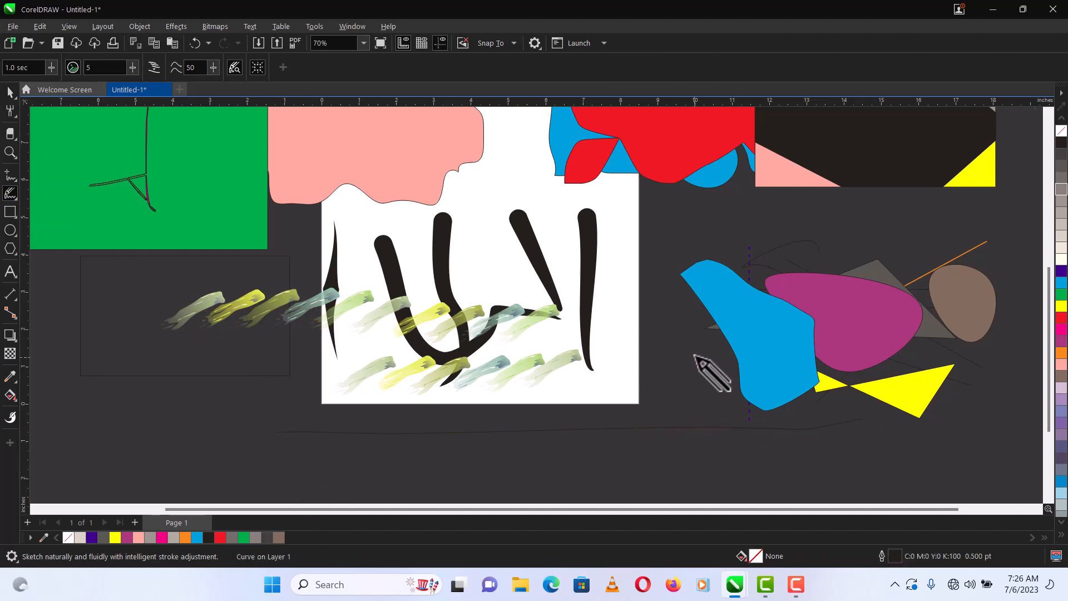
left_click_drag(697, 354, 509, 456)
key("space")
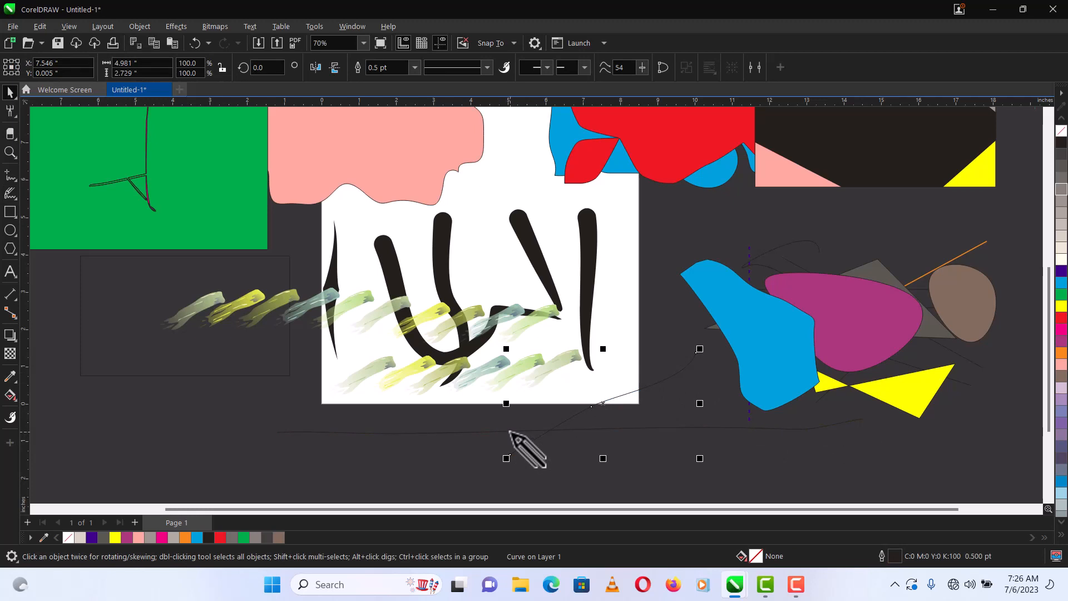
left_click(511, 432, "shift")
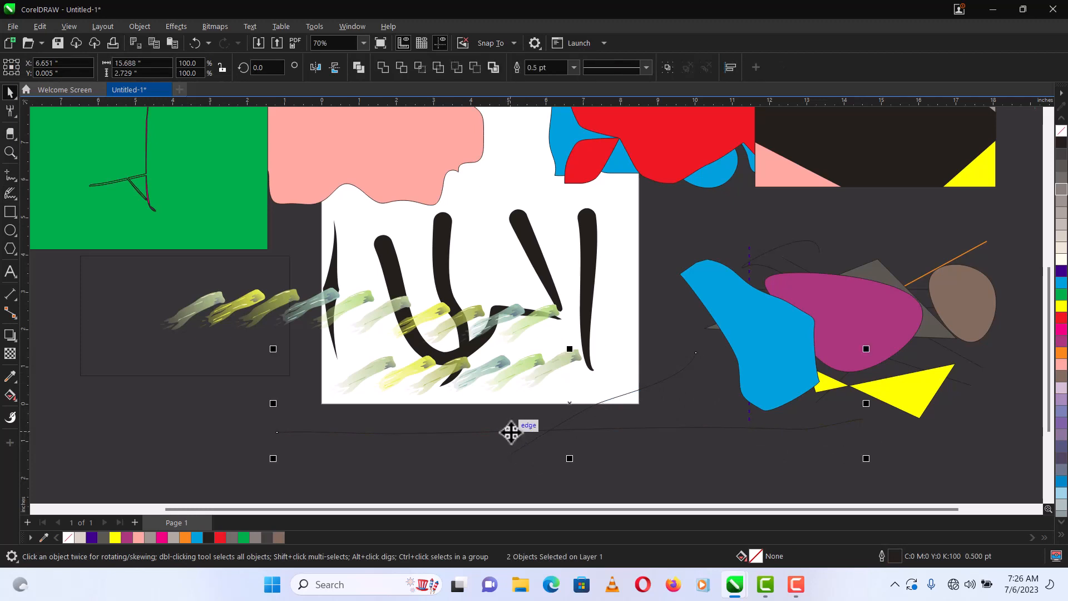
key("Delete")
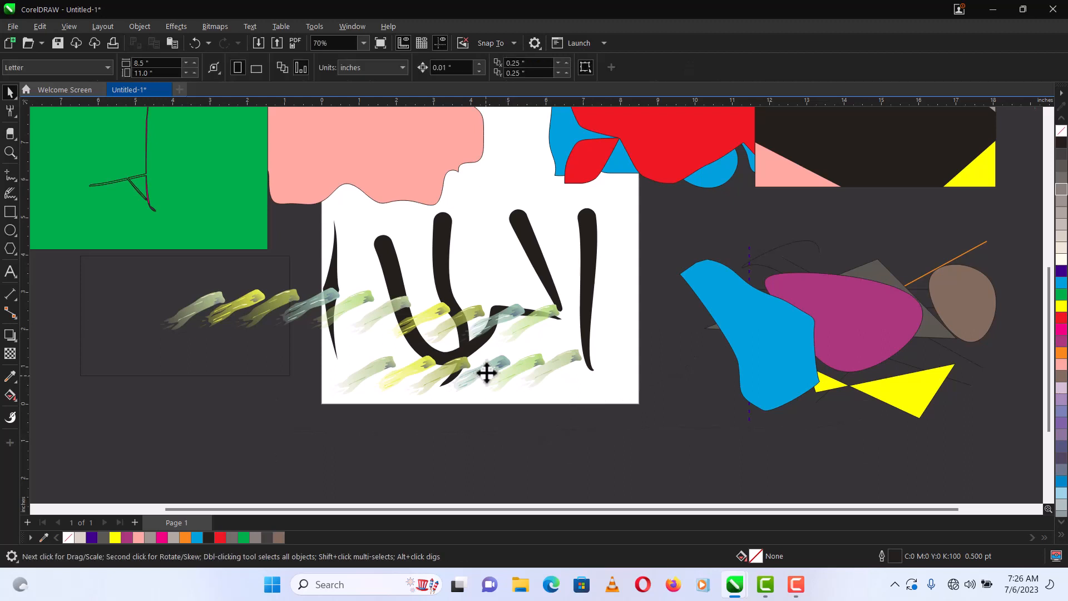
Draw an open bowl-shaped curve around the page's lower edge with the Smart Drawing tool at medium recognition and smoothing, 0.5 pt outline
left_click(18, 202)
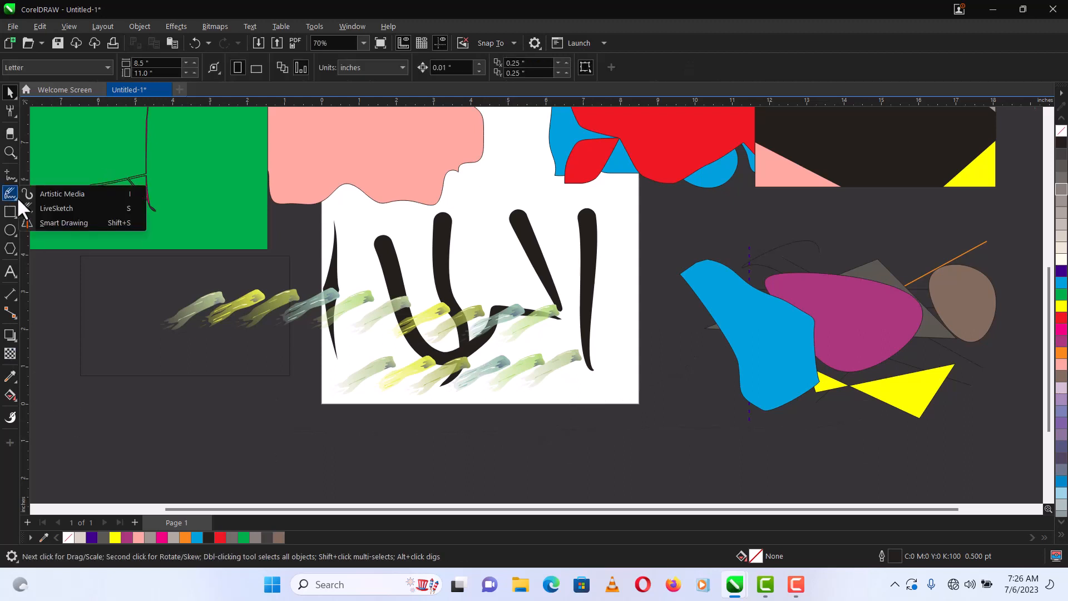
left_click(54, 223)
mouse_move(253, 372)
left_mouse_down()
mouse_move(451, 438)
mouse_move(619, 356)
left_mouse_up()
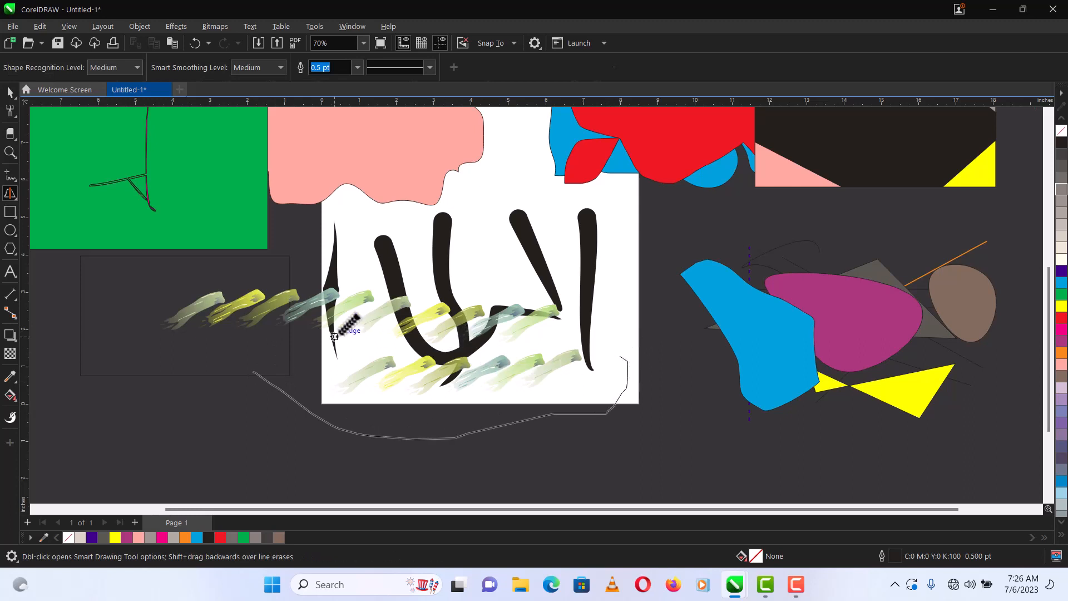
Sketch a freehand curve across the brush strokes with Smart Drawing, and delete it along with the long curve below the page
mouse_move(252, 366)
left_mouse_down()
mouse_move(380, 287)
mouse_move(460, 453)
mouse_move(586, 311)
mouse_move(446, 443)
left_mouse_up()
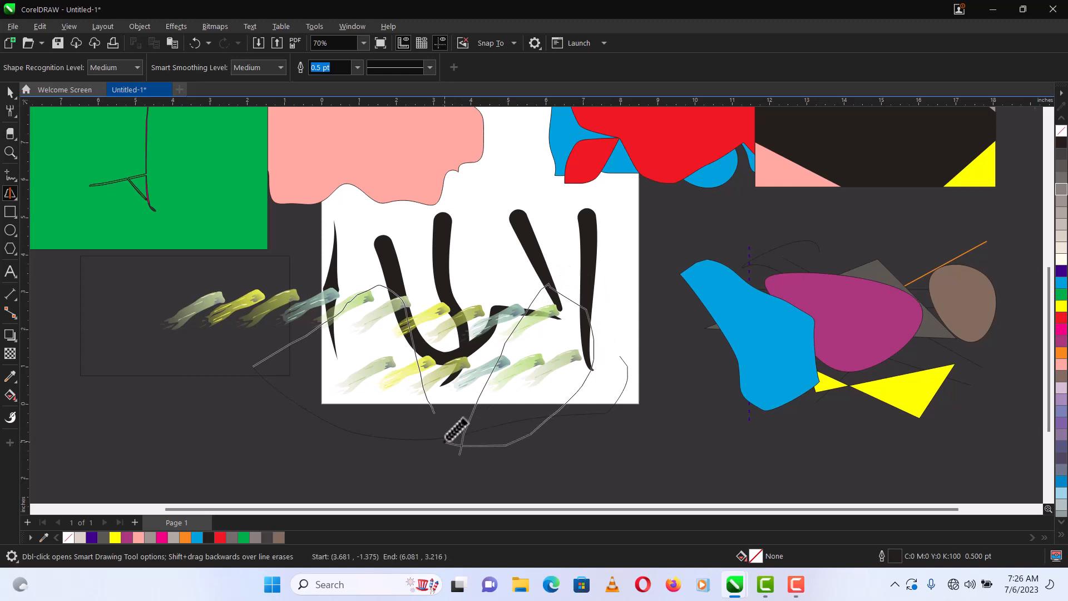
key("space")
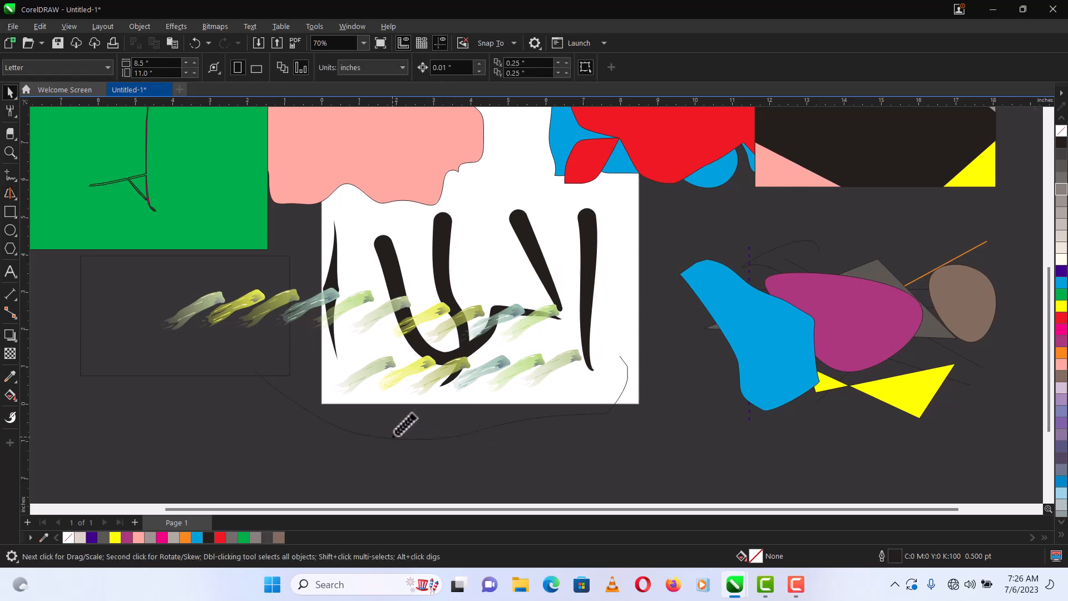
left_click(391, 439)
key("Delete")
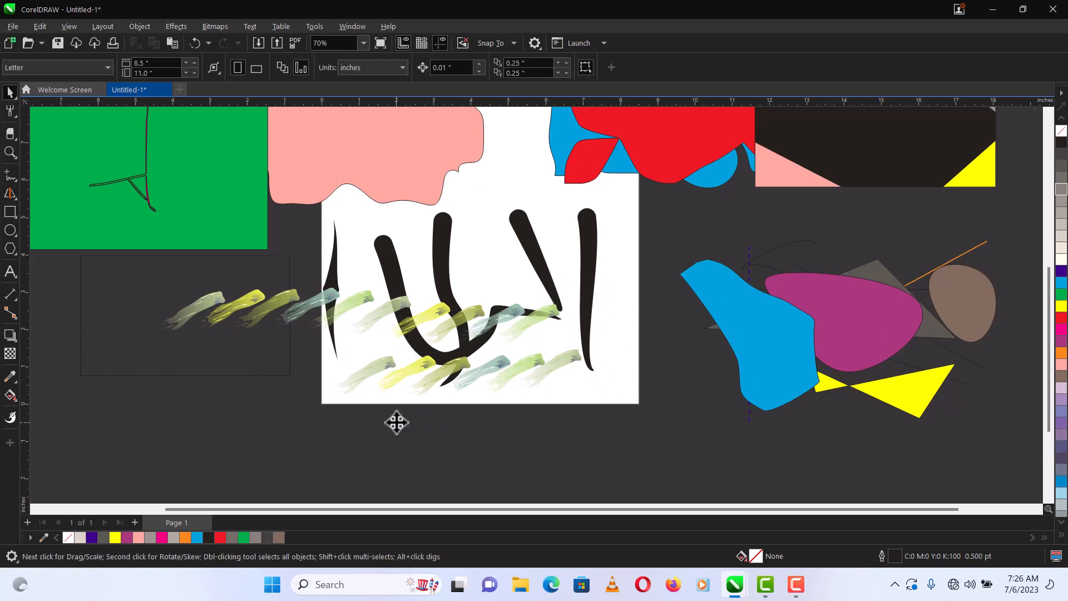
Move the brush strokes and the magenta, green and salmon shapes off the page, placing them to its left
left_click_drag(84, 405, 677, 182)
scroll(674, 180, "down", 2)
scroll(647, 221, "down", 1)
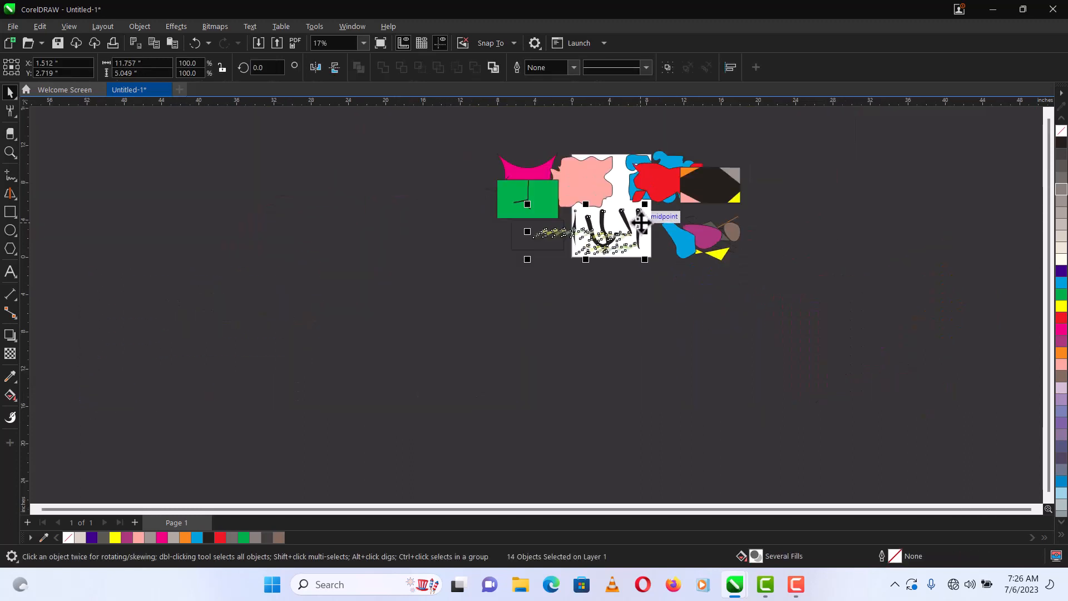
key("F2")
left_click_drag(504, 134, 712, 304)
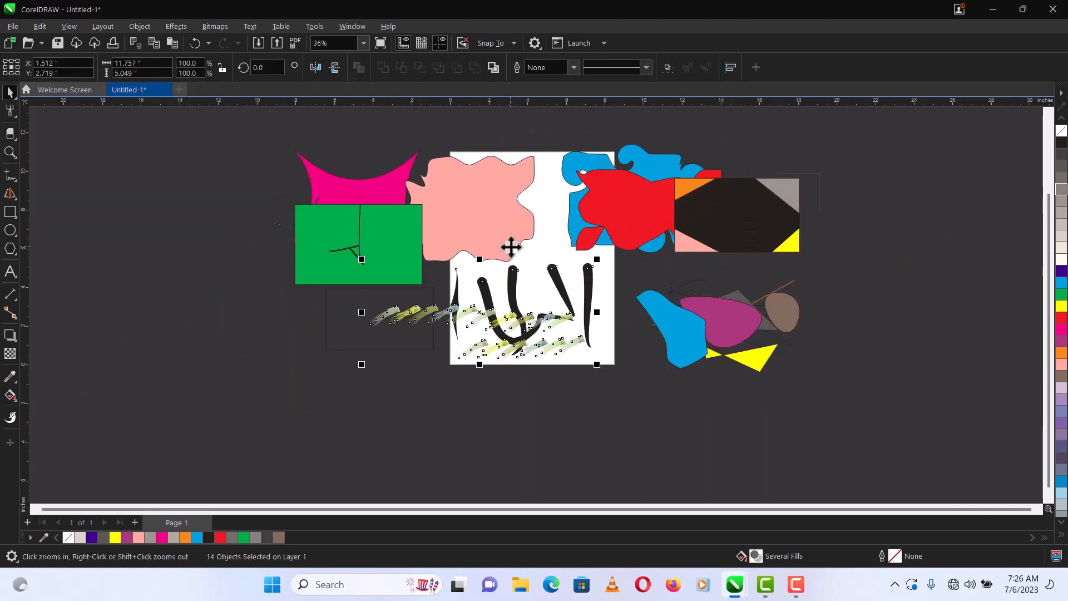
left_click_drag(450, 312, 392, 319)
left_click_drag(159, 130, 576, 443)
left_click_drag(467, 232, 400, 238)
Move the group of blue, red, black, purple and yellow shapes off the page to its right
left_click_drag(553, 132, 871, 438)
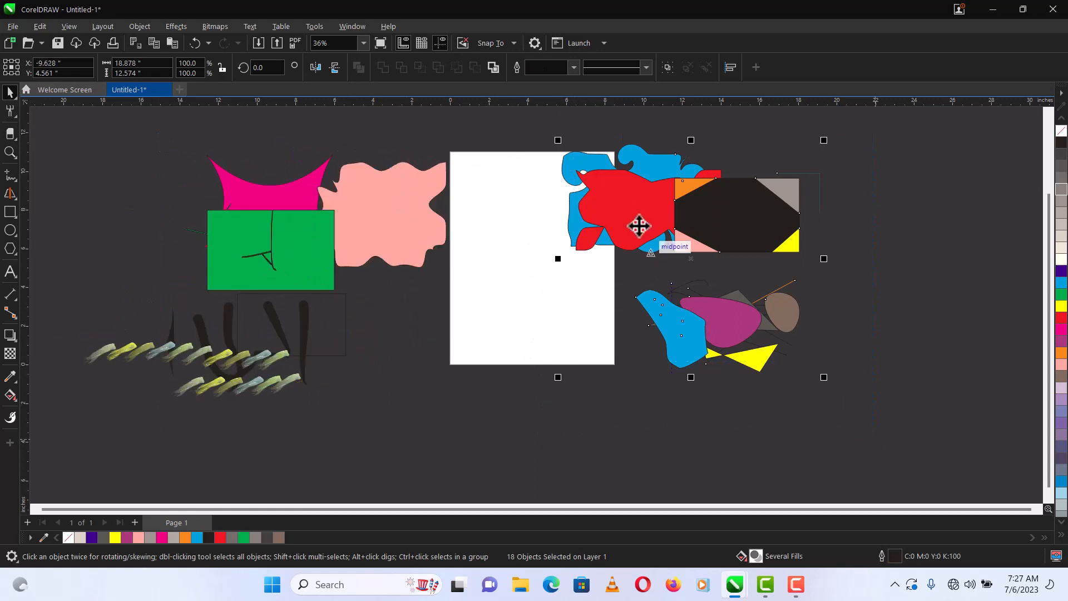
left_click_drag(639, 226, 714, 230)
left_click(493, 128)
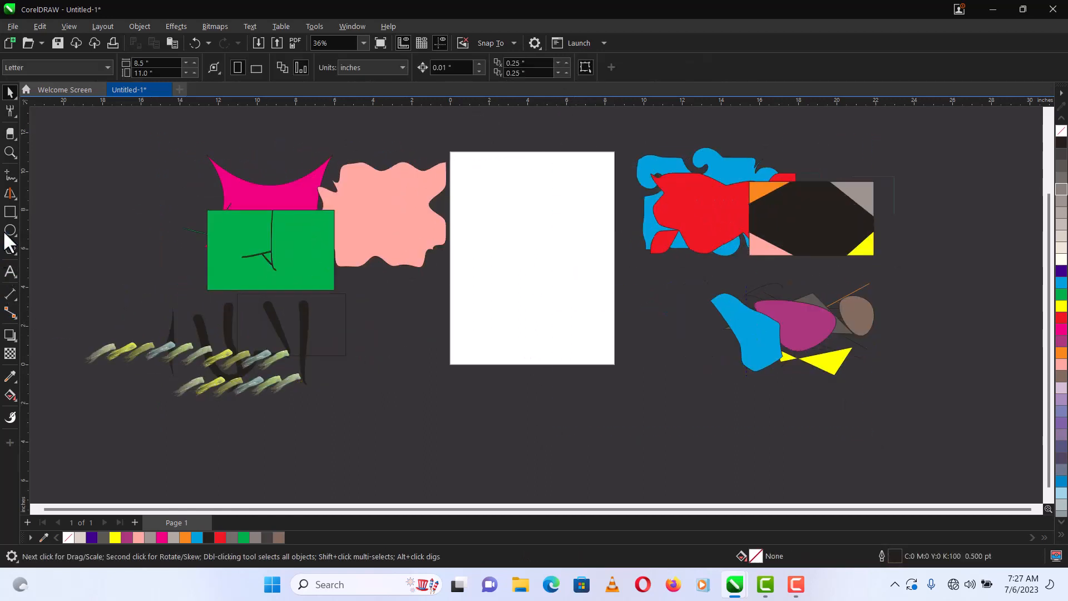
Draw a rectangle about 7 inches wide and 4.5 inches high on the upper half of the empty page
left_click(11, 211)
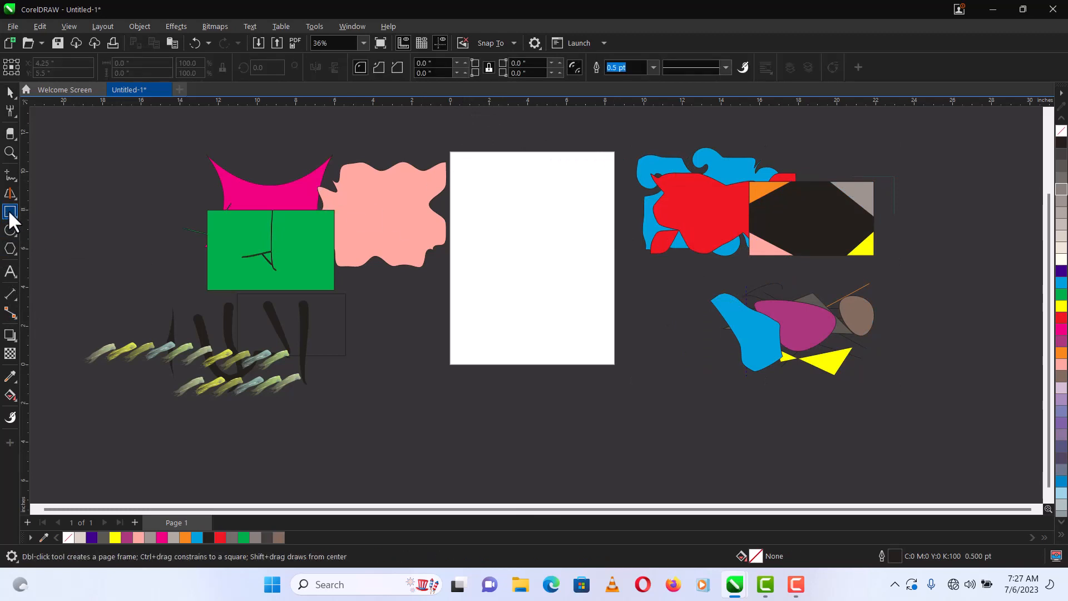
left_click_drag(471, 170, 598, 254)
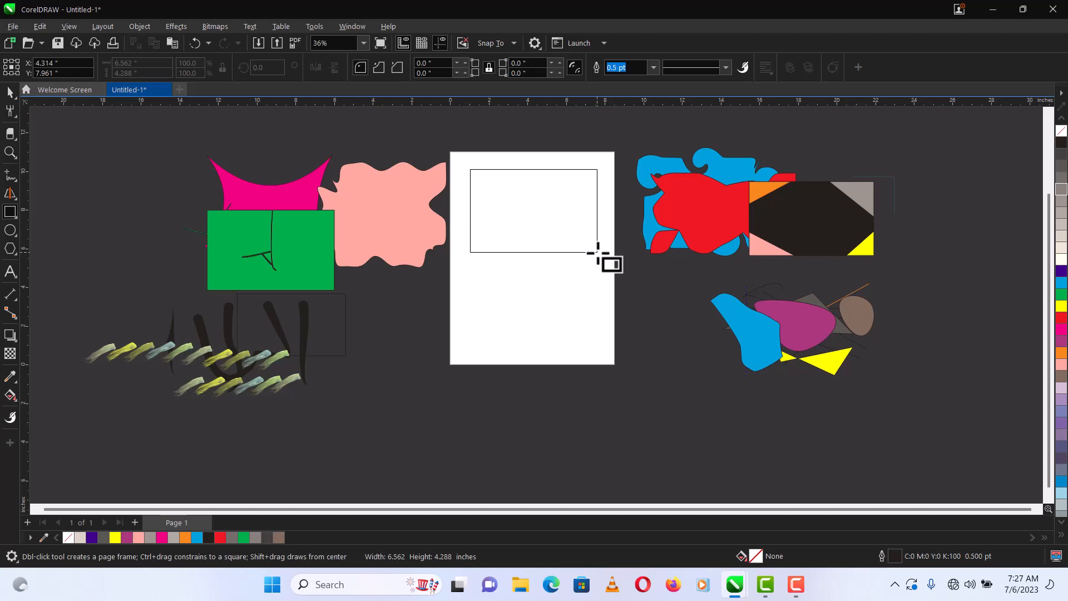
mouse_move(598, 252)
left_mouse_down()
mouse_move(600, 303)
mouse_move(605, 256)
left_mouse_up()
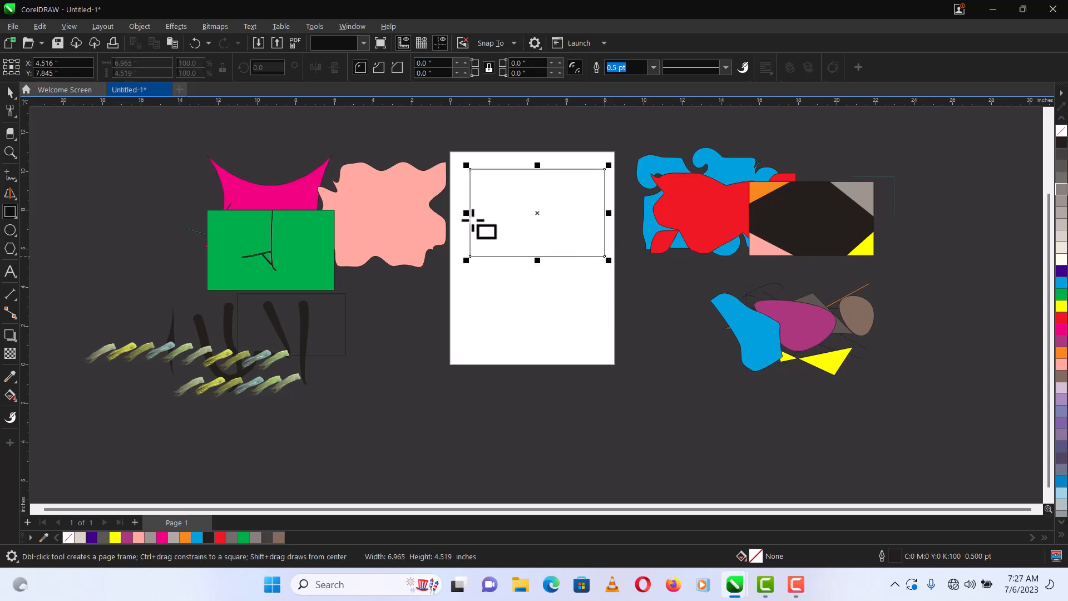
key("space")
left_click(288, 138)
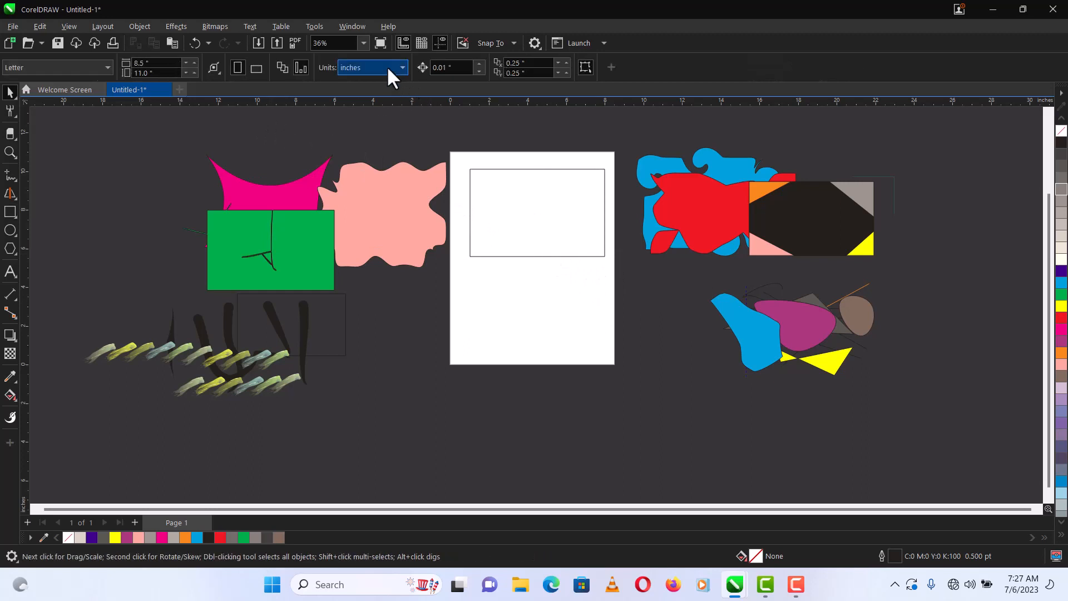
Change the document units to centimeters and resize the rectangle to 12 cm wide by 10 cm high
left_click(387, 69)
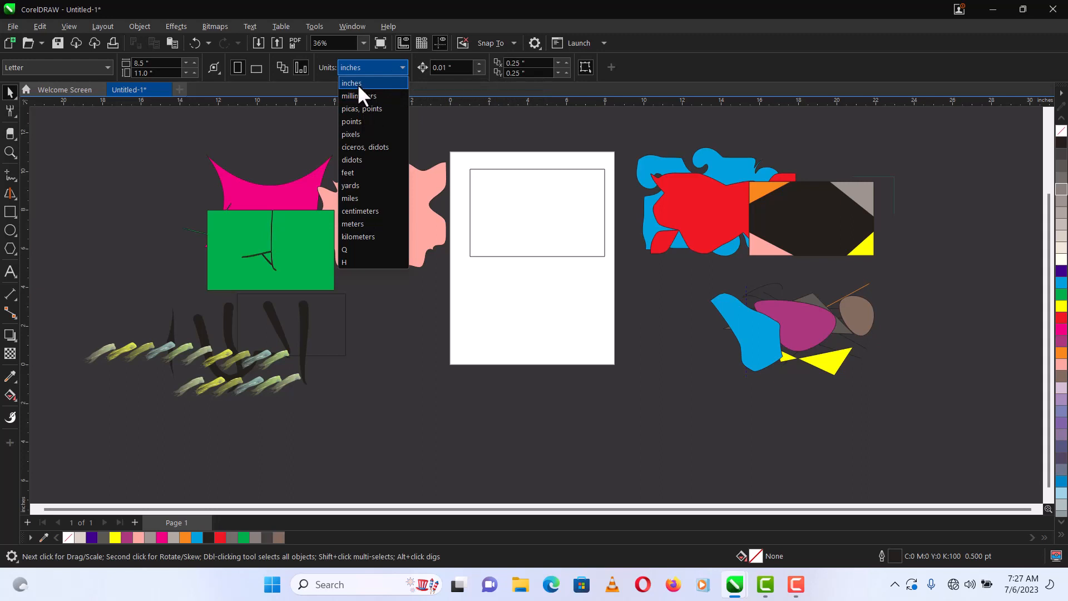
left_click(357, 83)
left_click(376, 69)
left_click(361, 212)
left_click(504, 213)
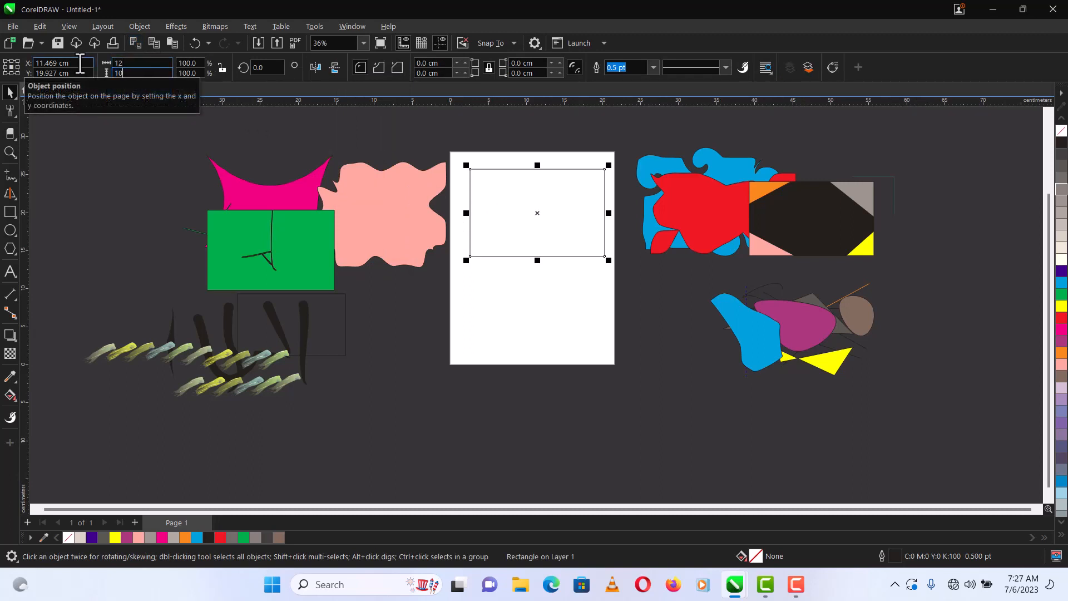
key("Return")
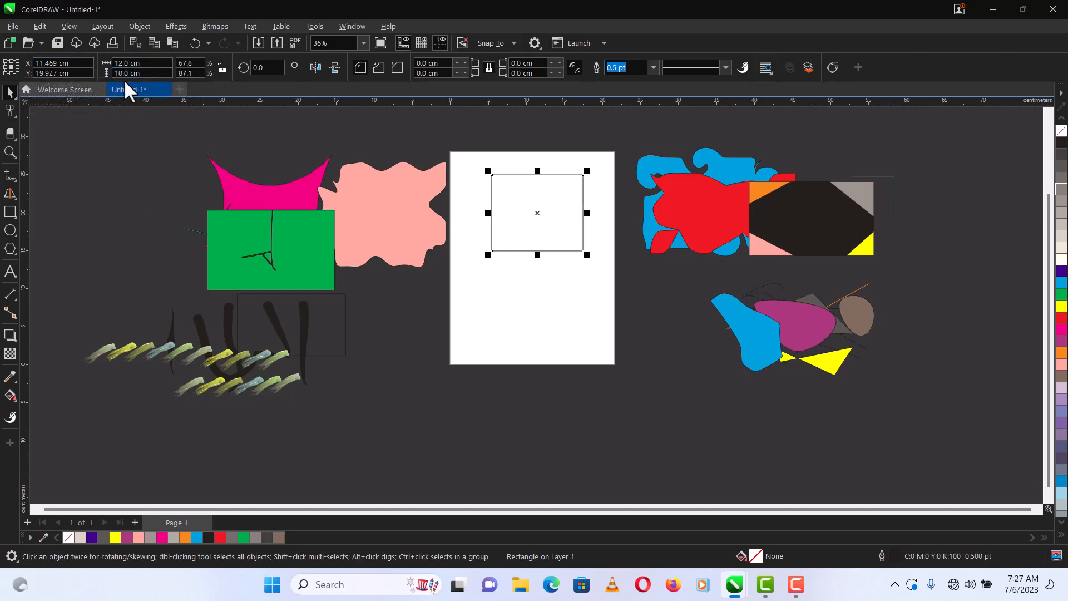
Set the document units to inches and resize the rectangle to 7 by 7 inches
left_click(329, 120)
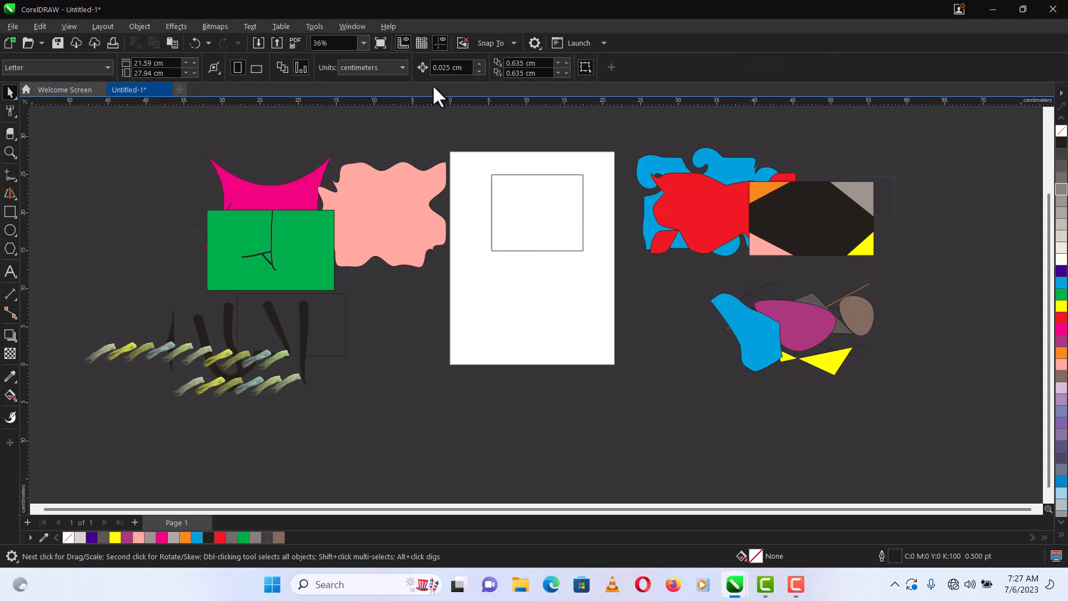
left_click(372, 68)
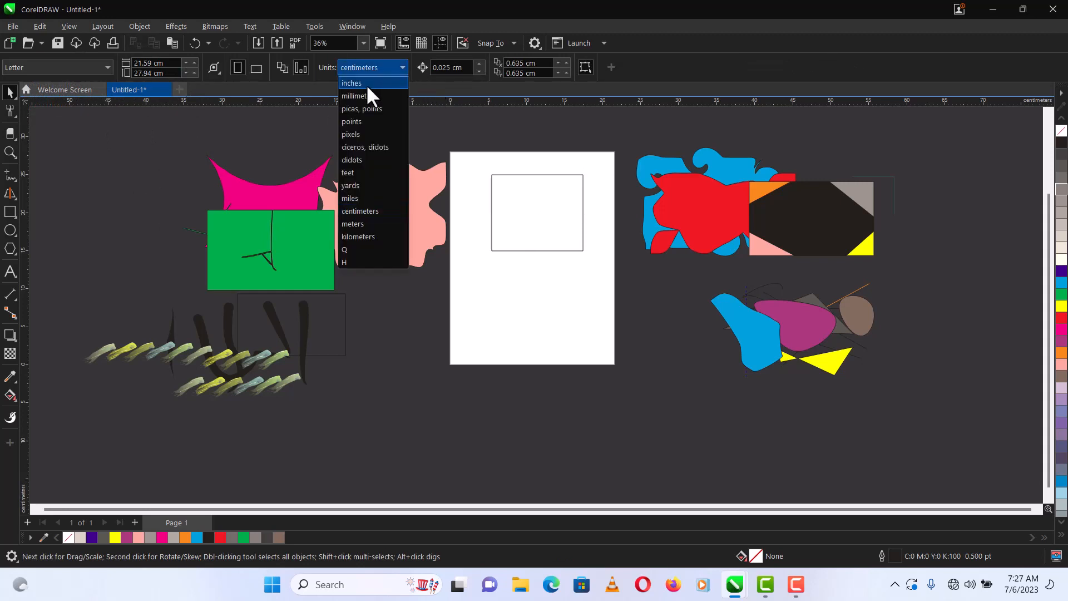
left_click(366, 84)
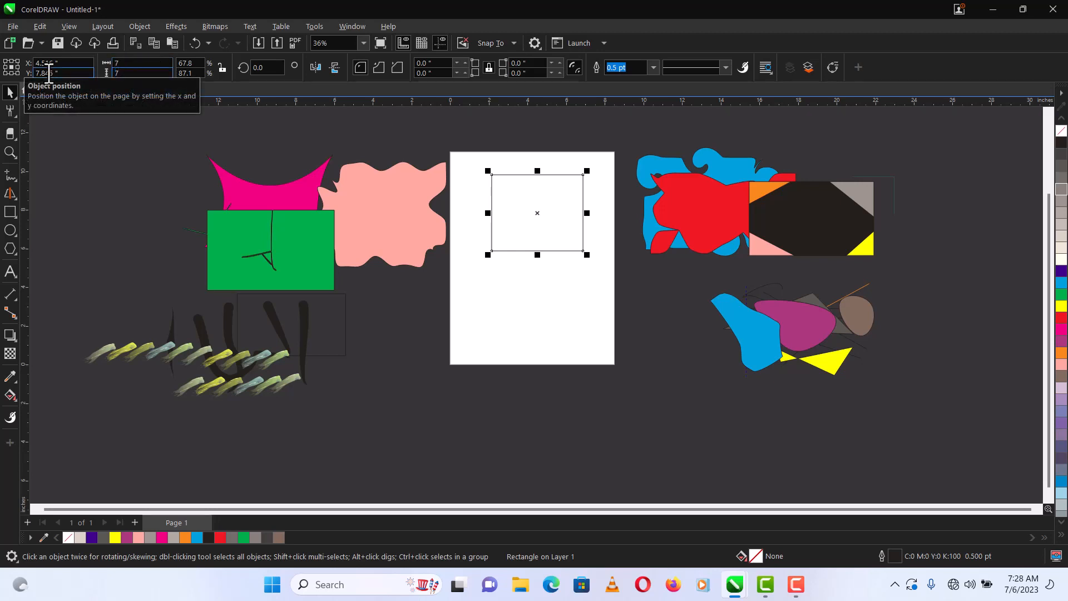
key("Return")
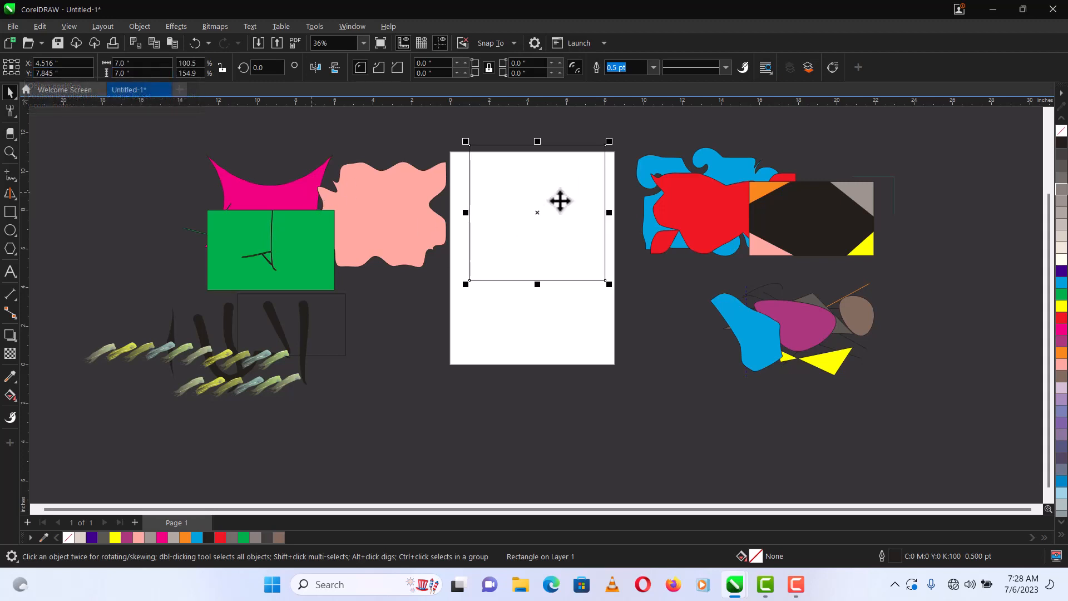
Reposition the 7-inch square so that it is centered on the page
left_click_drag(560, 201, 559, 243)
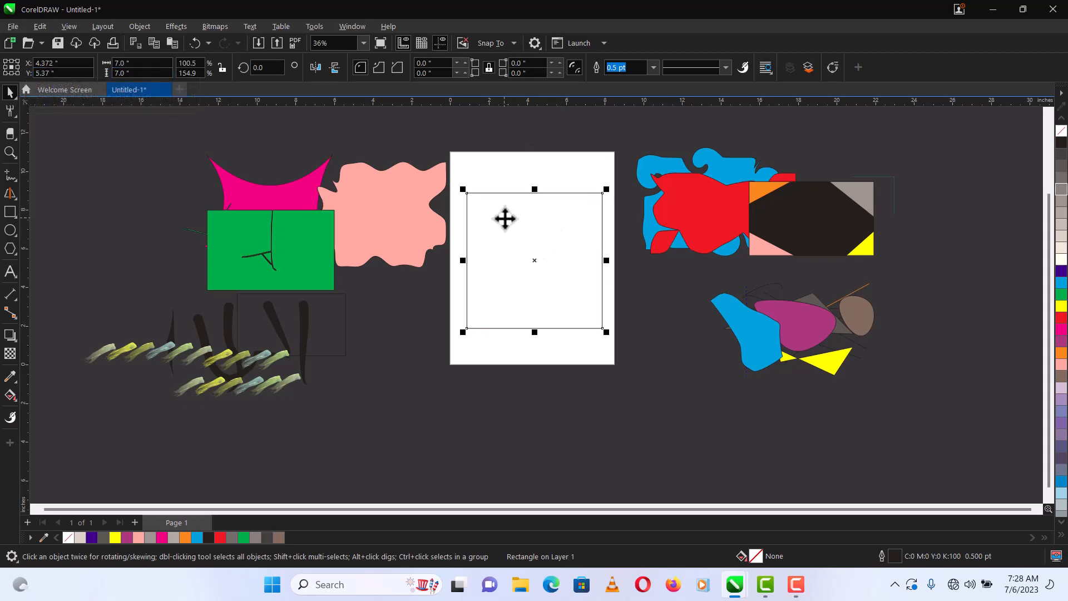
key("F2")
left_click_drag(439, 176, 666, 355)
key("ctrl+z")
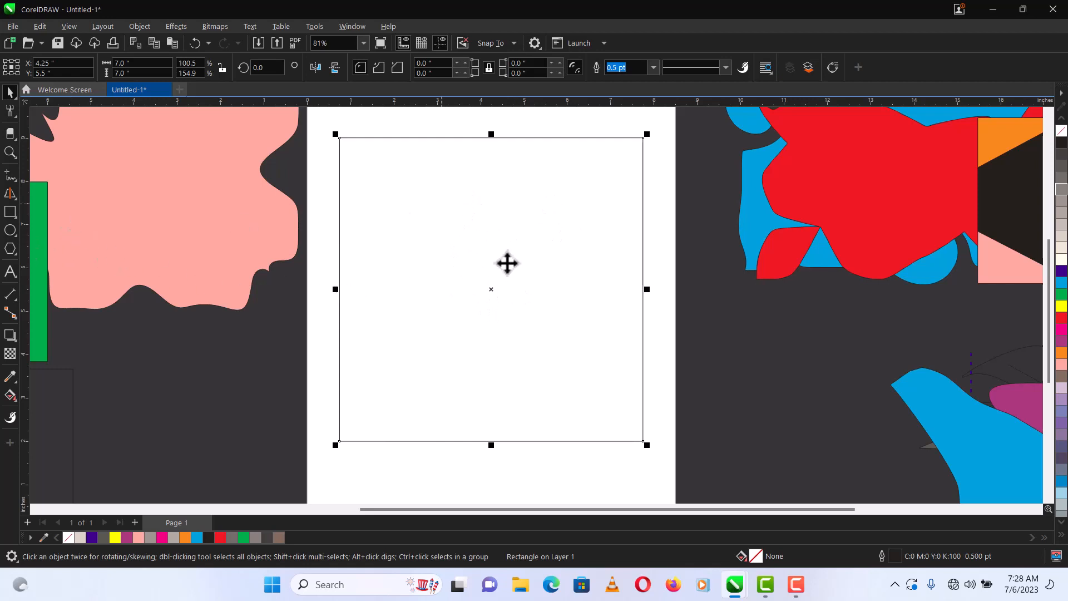
Draw three tilted, overlapping rectangles across the square with the 3-Point Rectangle tool
left_click(14, 215)
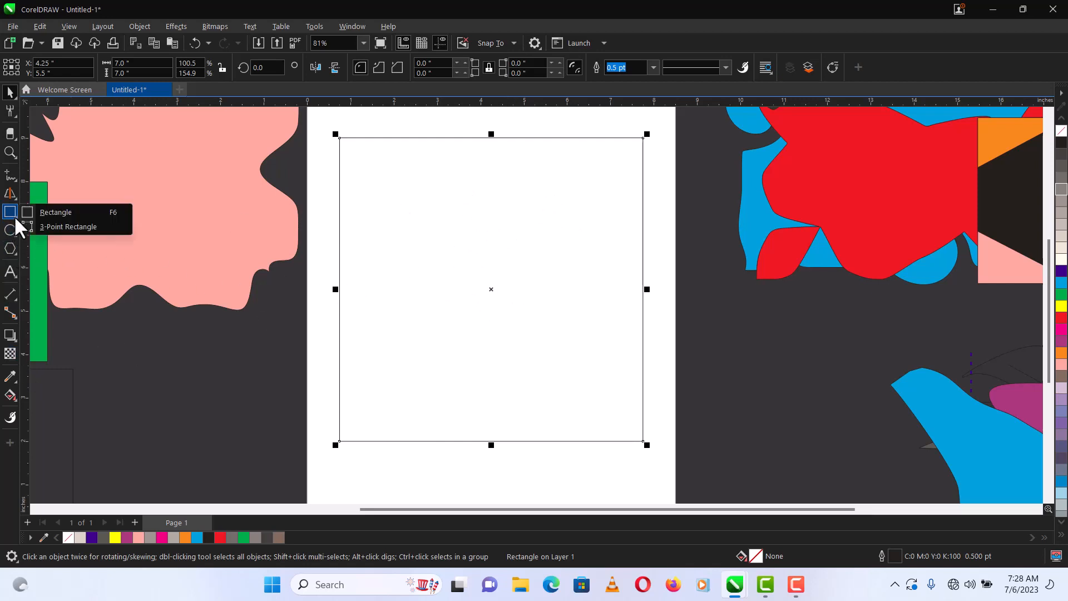
left_click(47, 227)
left_click_drag(426, 165, 619, 413)
left_click(444, 410)
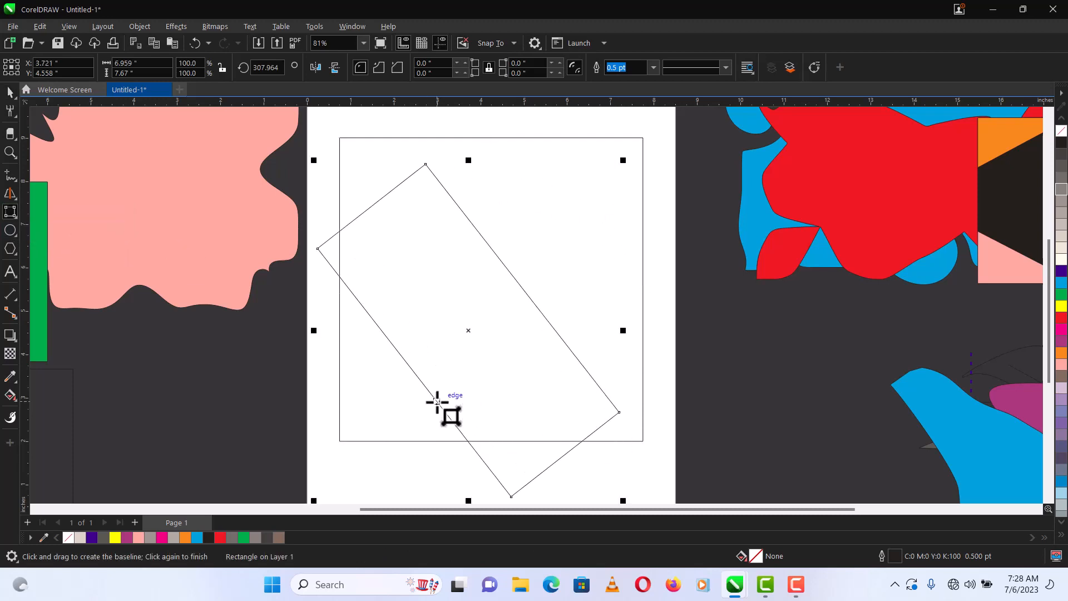
left_click_drag(470, 135, 678, 443)
left_click(745, 384)
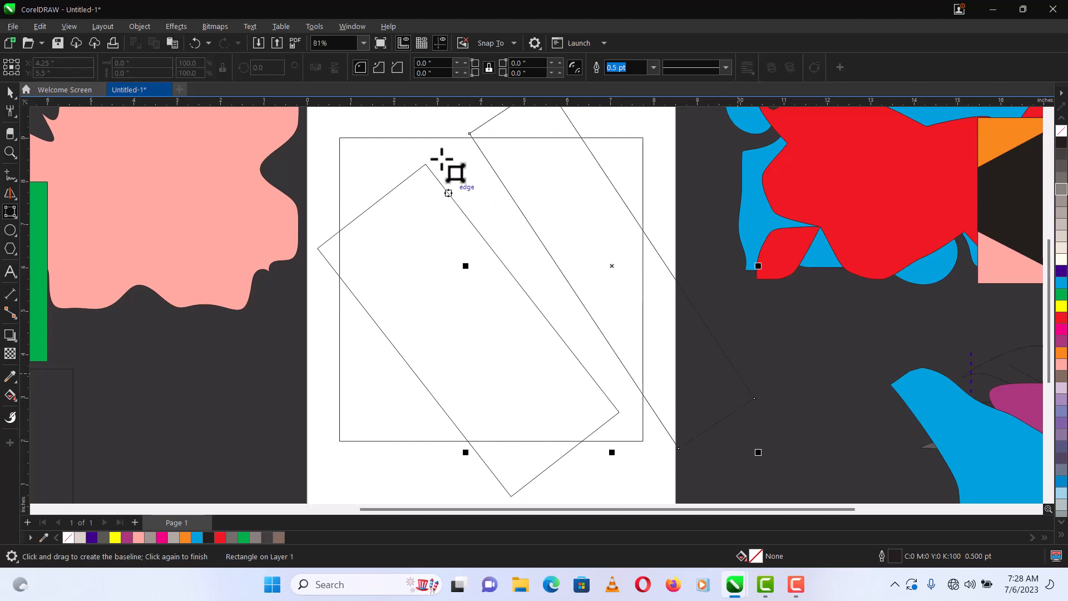
left_click(382, 117)
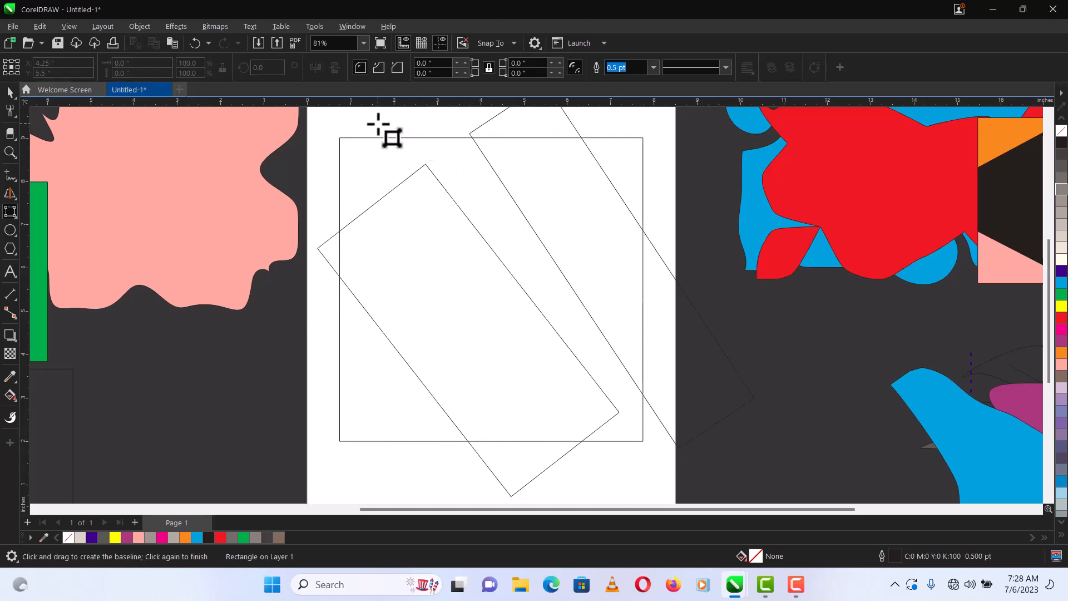
left_click_drag(378, 124, 433, 440)
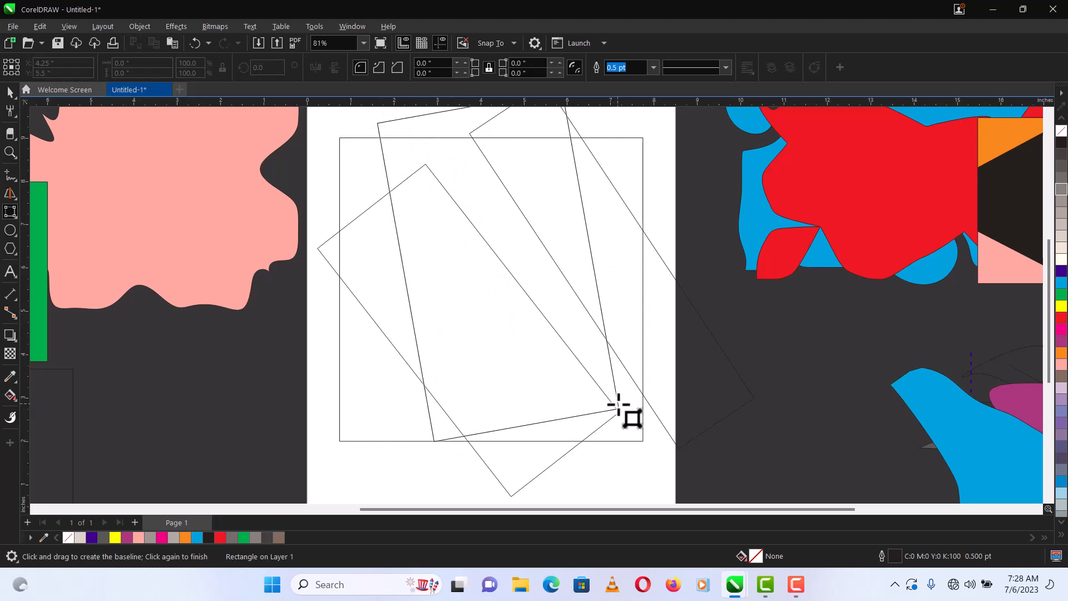
left_click(618, 409)
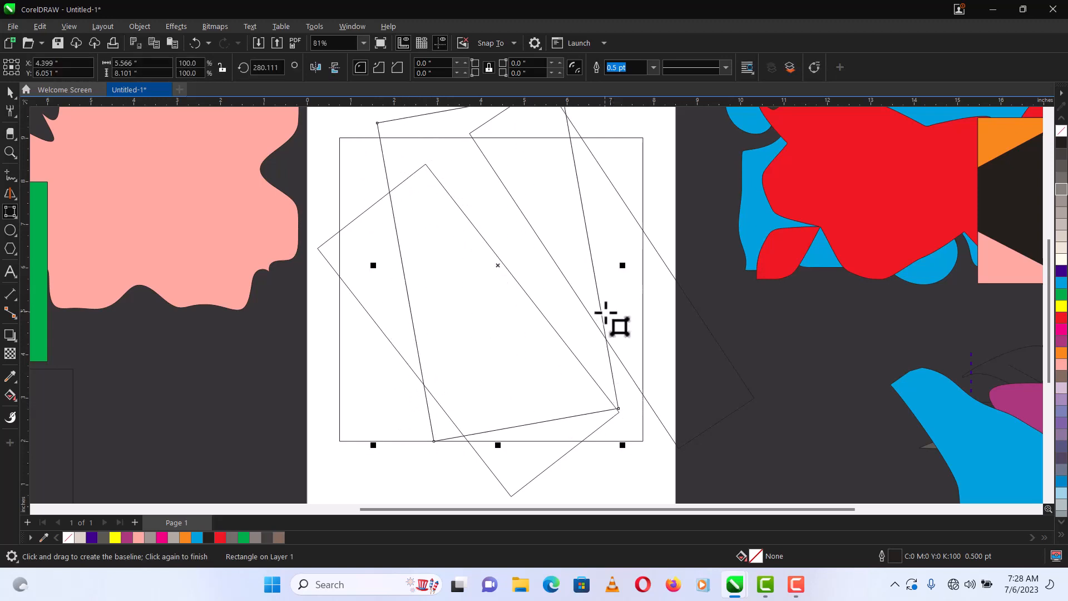
Fill the front tilted rectangle with magenta, the lower-left one with yellow and the right-hand one with light beige
key("space")
left_click(1061, 273)
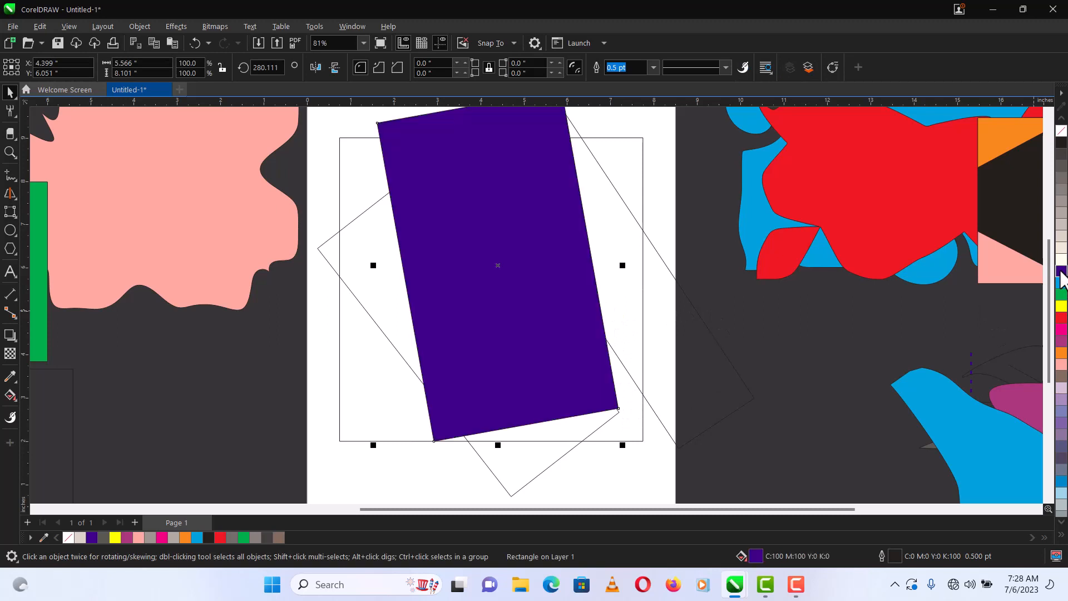
left_click(1062, 330)
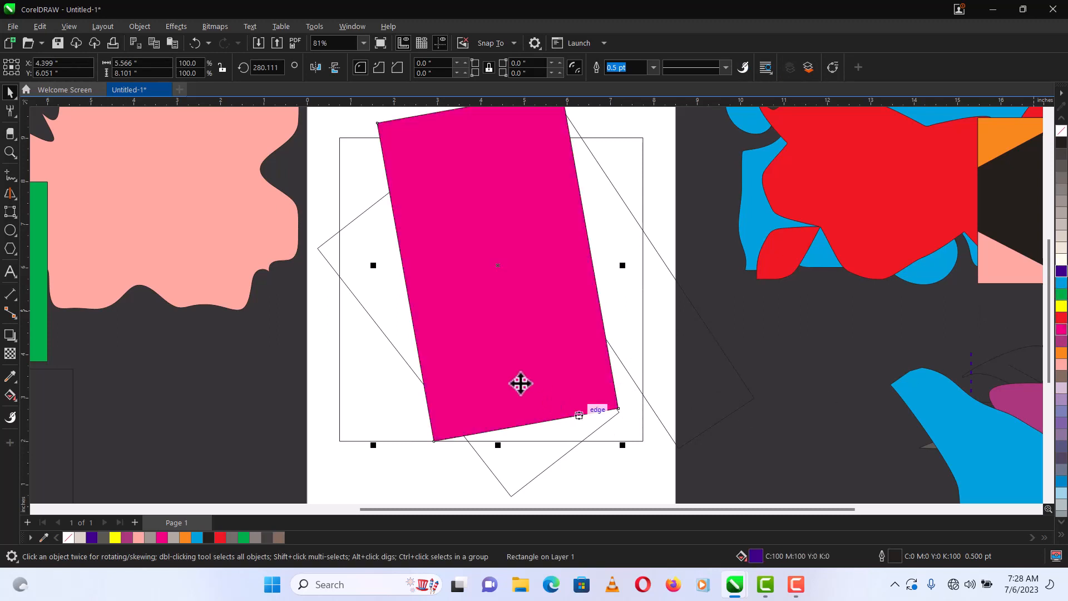
left_click(357, 260)
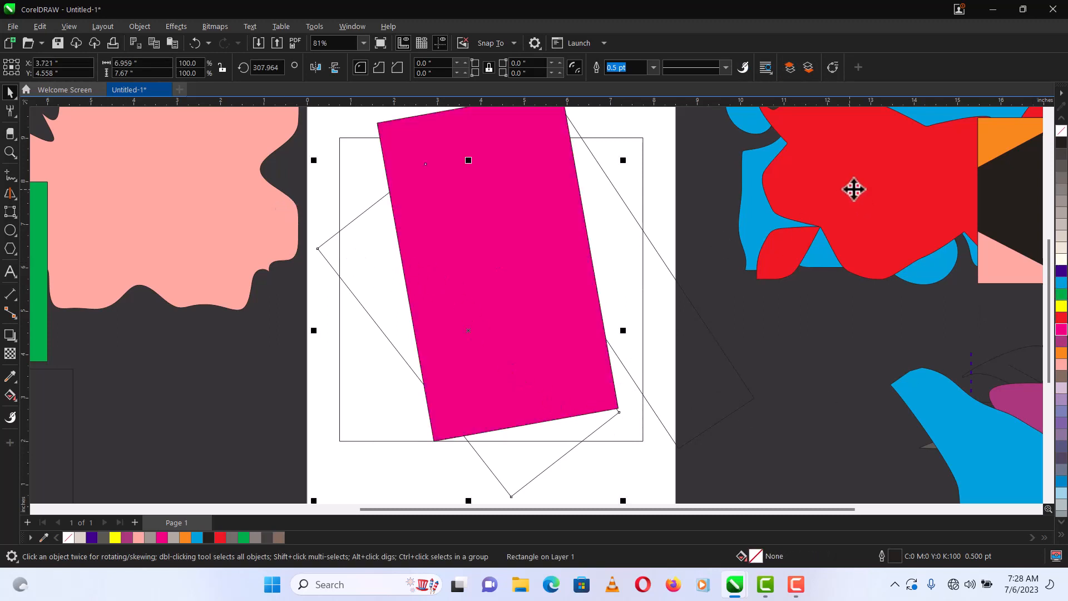
left_click(1062, 306)
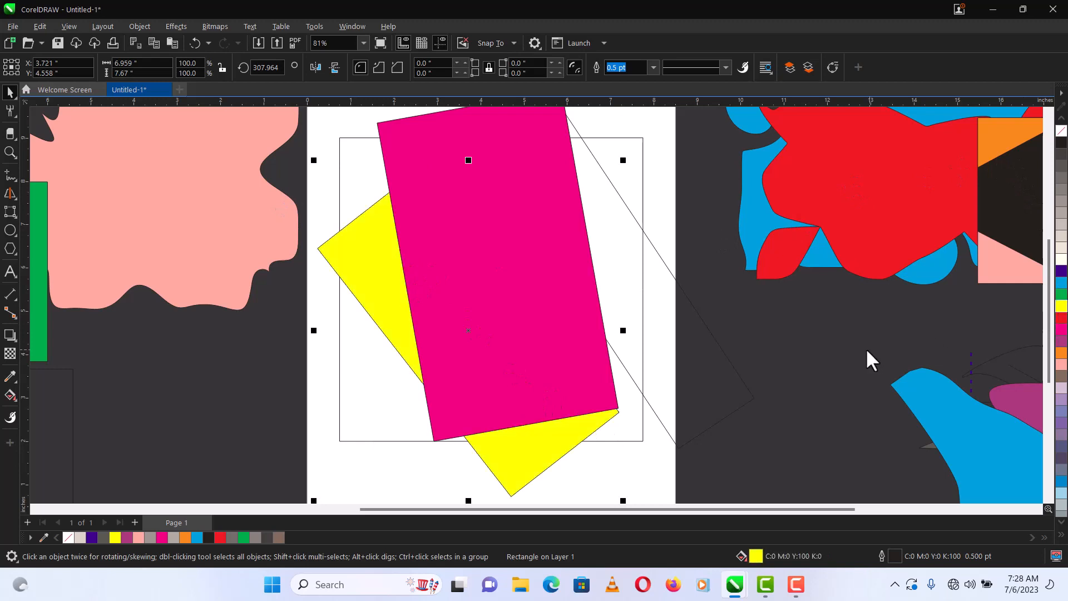
left_click(720, 368)
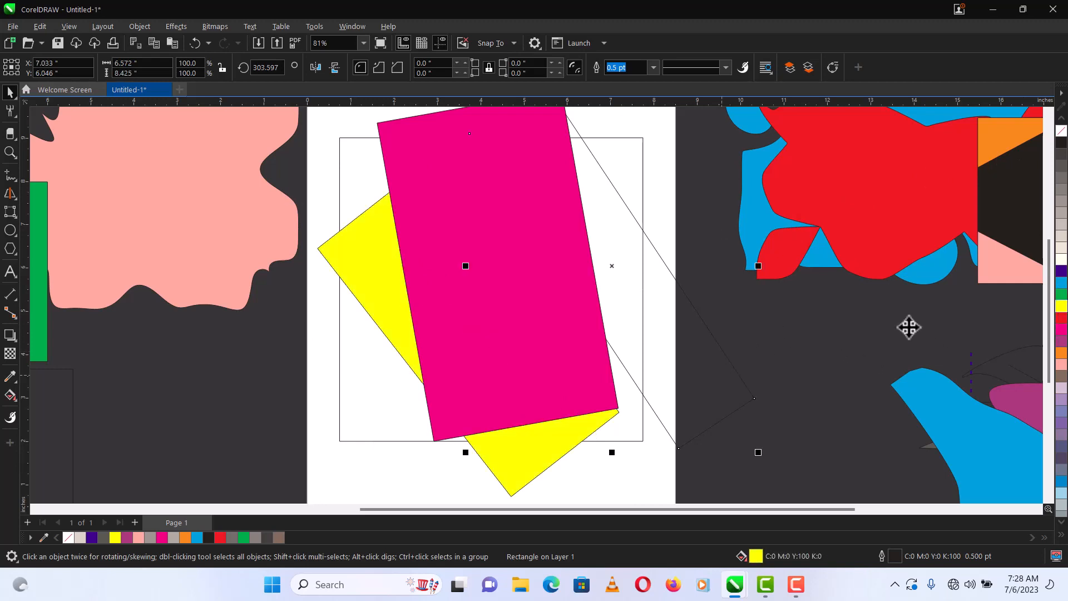
left_click(1061, 252)
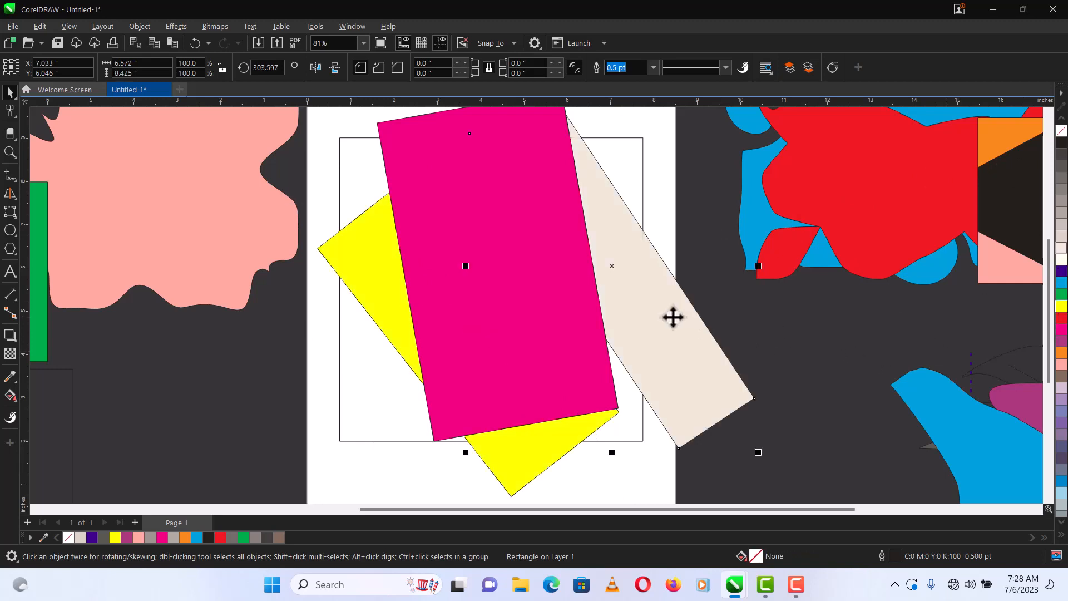
Delete the magenta, beige and yellow tilted rectangles, keeping only the square on the page
left_click(513, 320, "shift")
key("Delete")
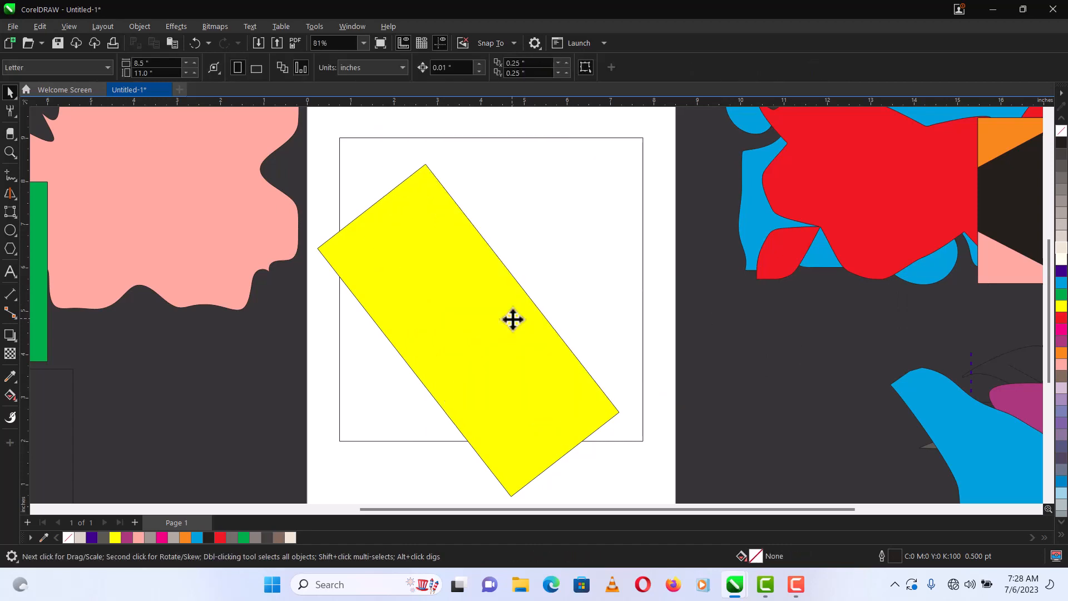
left_click(512, 319)
key("Delete")
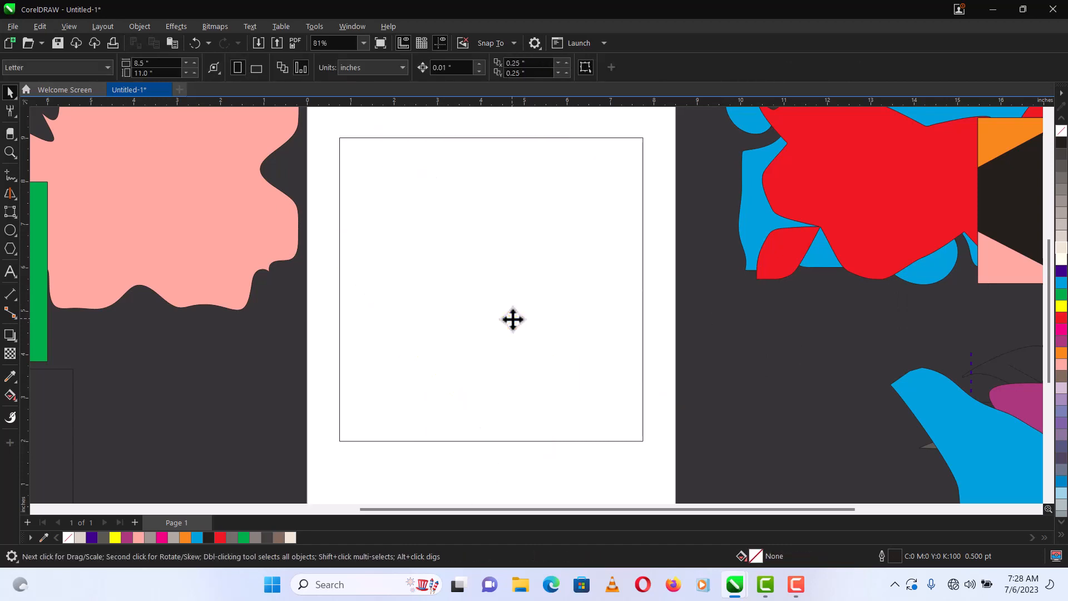
Draw two upright ellipses, about 4.5 × 6.7 in and 3.7 × 7.5 in, and a circle about 6.9 in across over the square
left_click(11, 230)
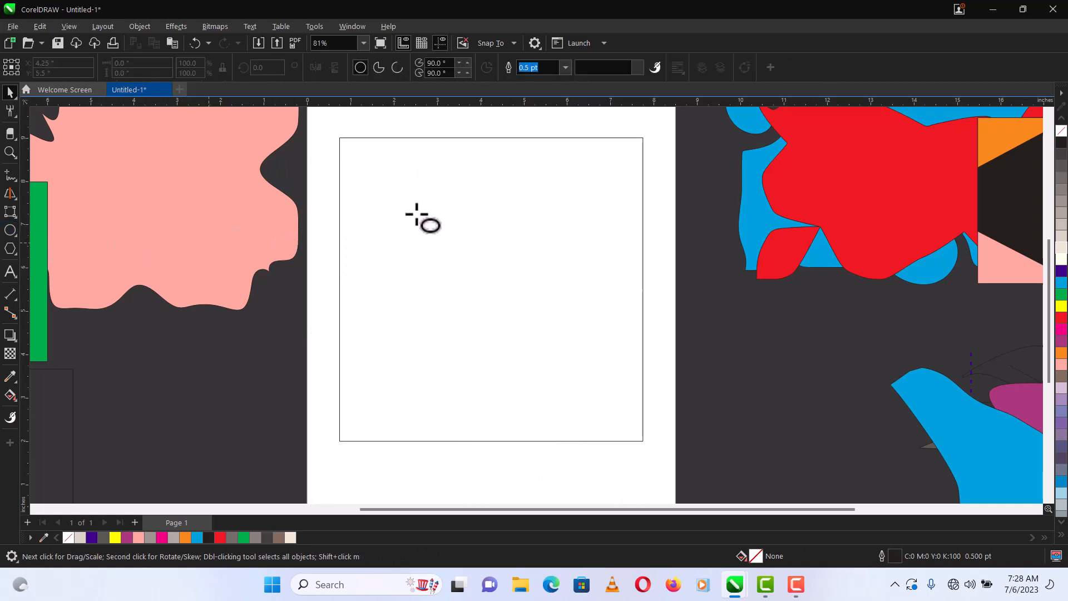
left_click_drag(310, 160, 505, 449)
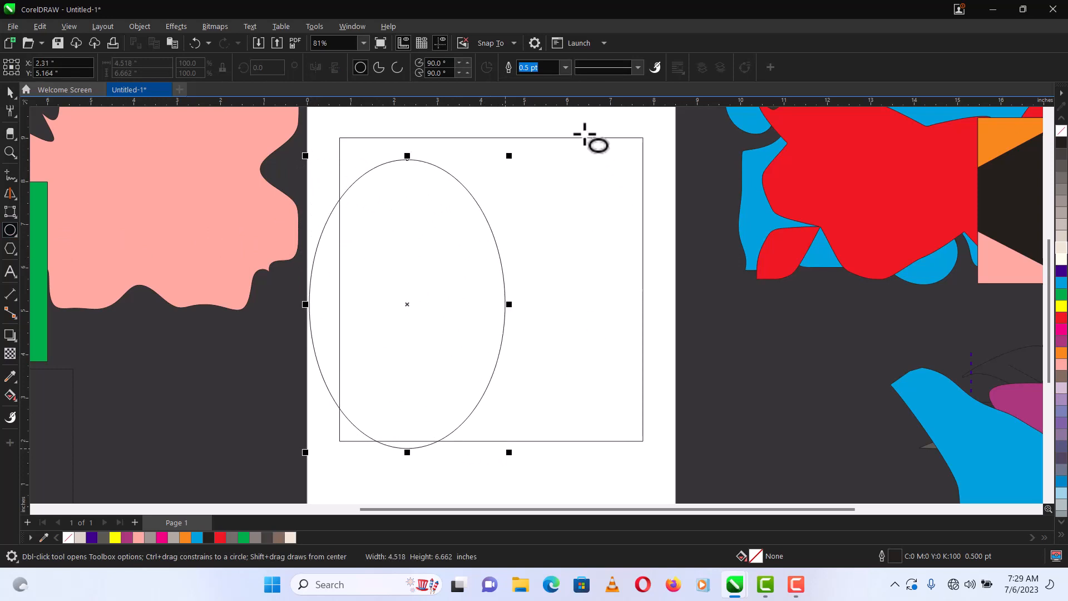
left_click_drag(583, 134, 745, 461)
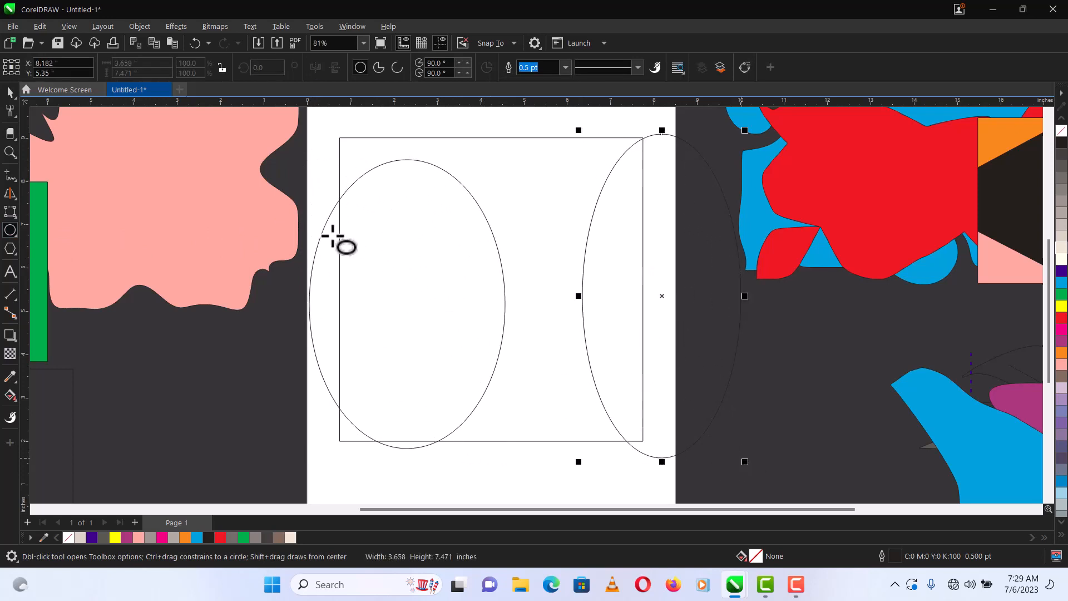
key("space")
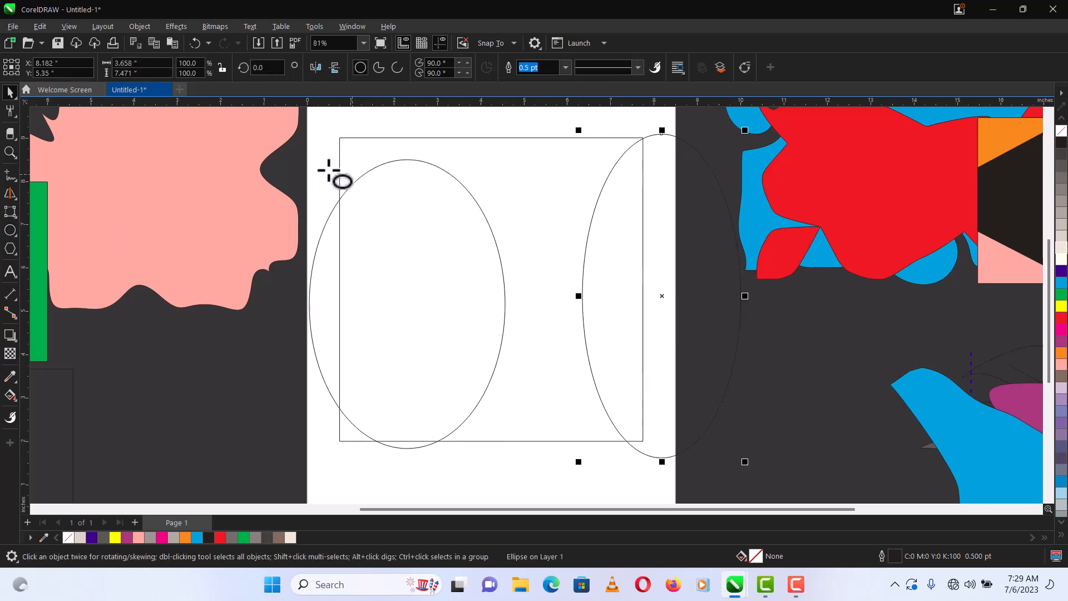
left_click(11, 232)
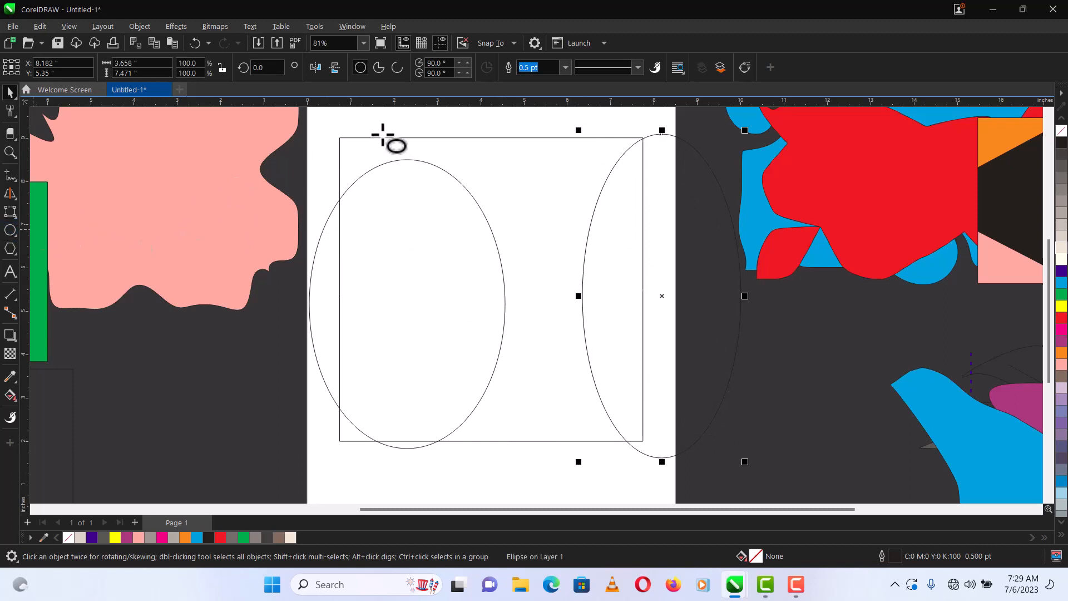
left_click_drag(381, 134, 684, 432)
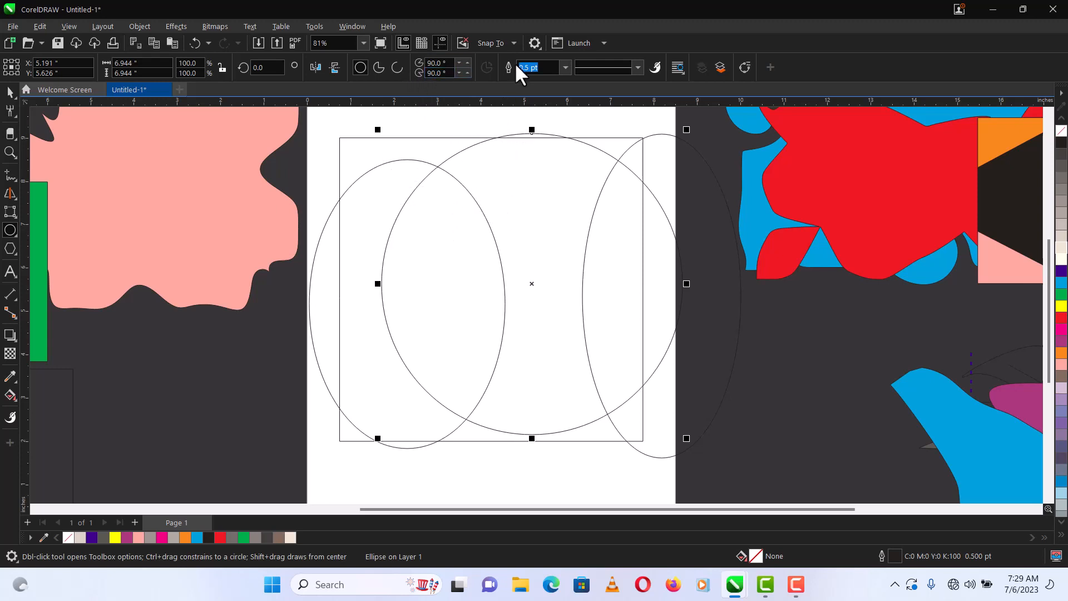
Give the circle an 8 pt outline with a dotted line style
left_click(565, 66)
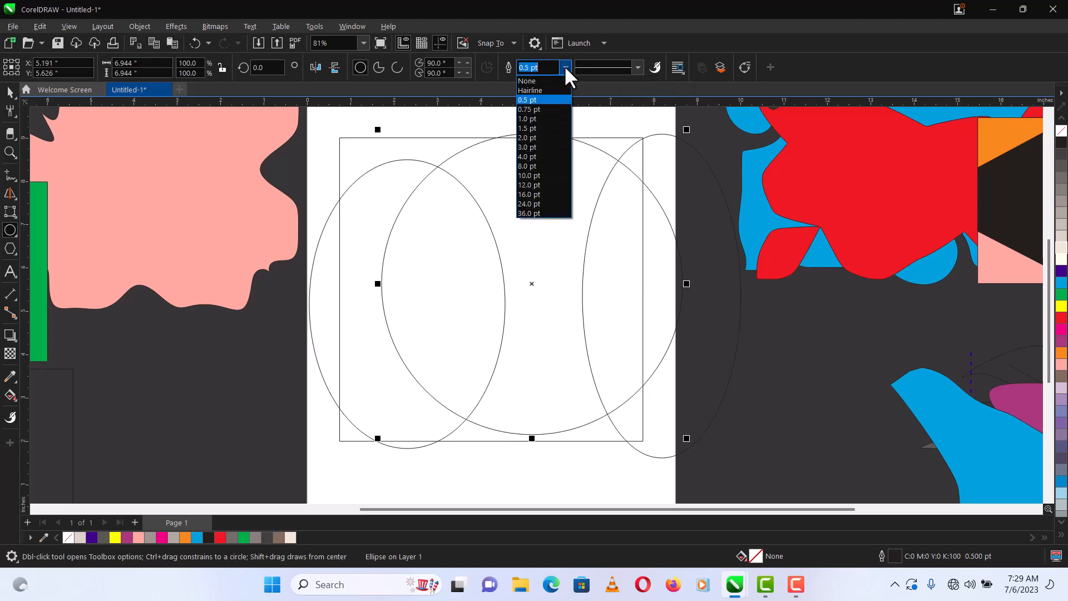
left_click(537, 165)
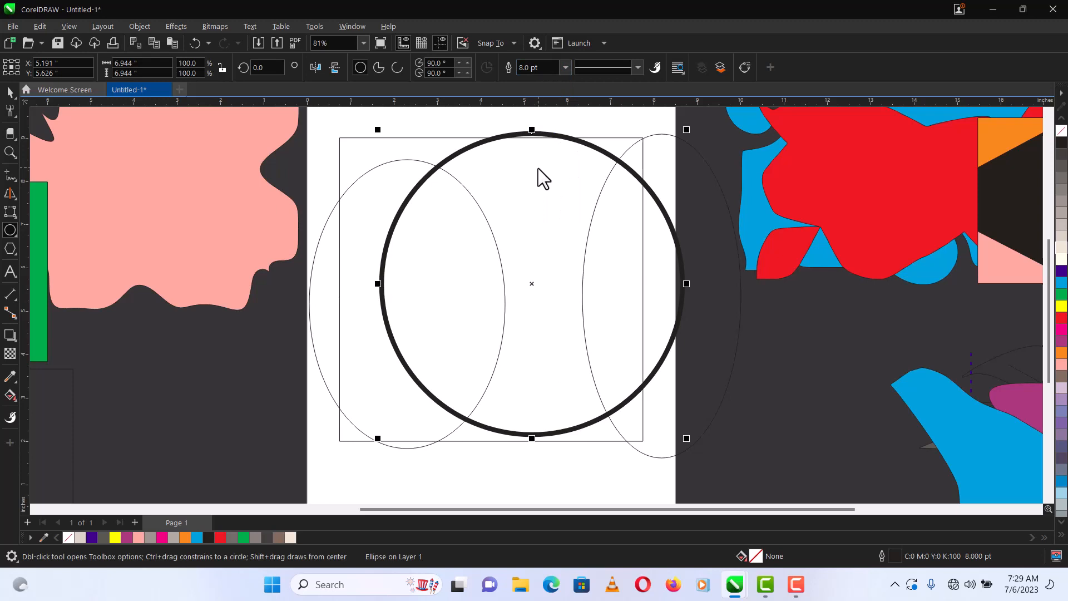
left_click(638, 67)
left_click(630, 139)
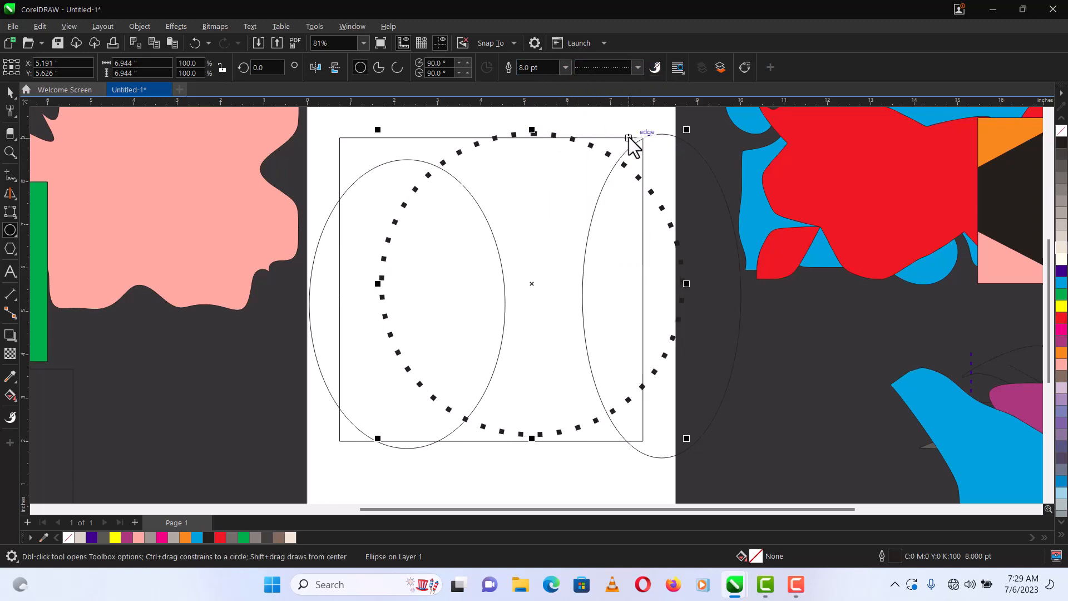
Try cyan, blue, red, yellow, orange and brown in turn as the dotted circle's outline color
right_click(1061, 285)
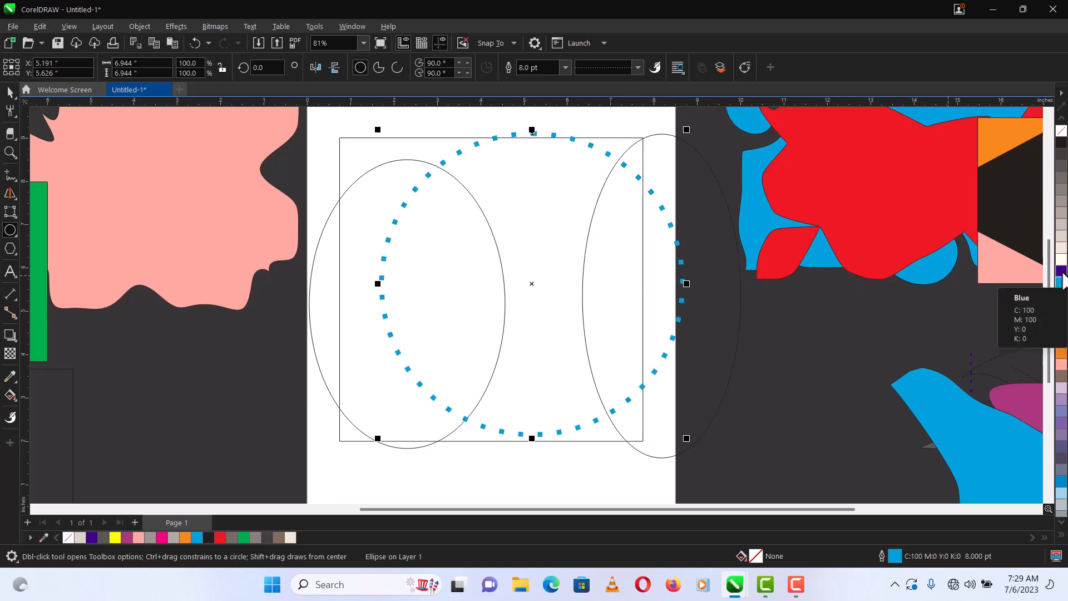
right_click(1061, 272)
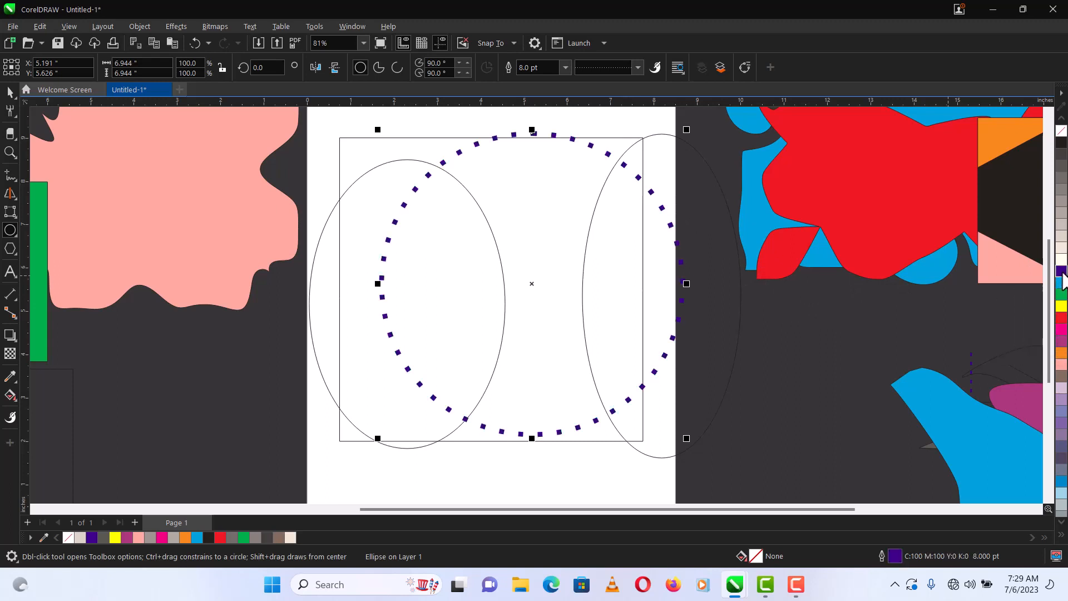
right_click(1061, 318)
right_click(1061, 307)
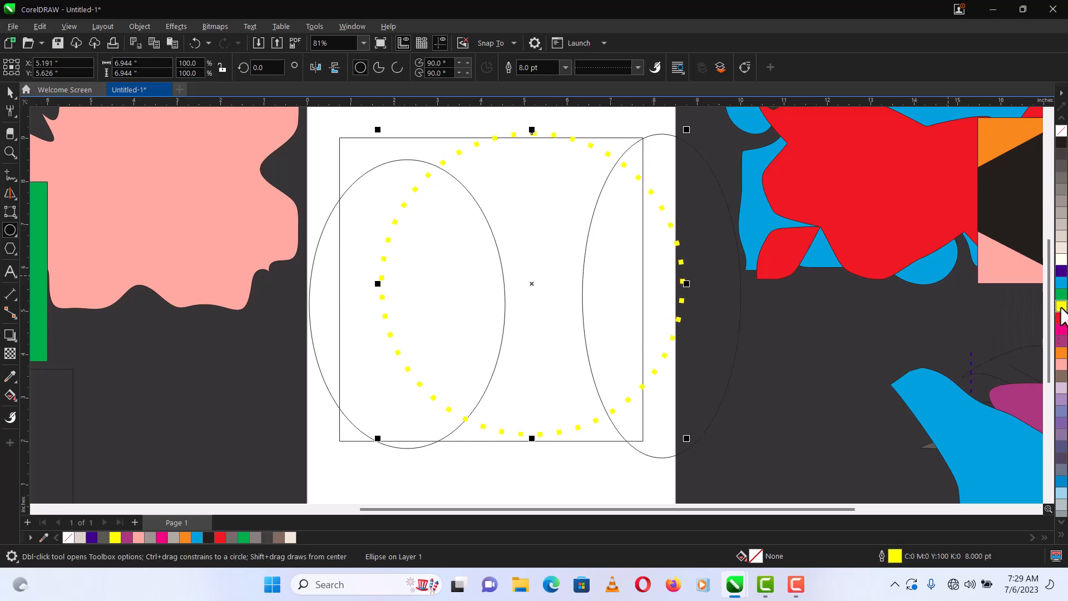
right_click(1061, 355)
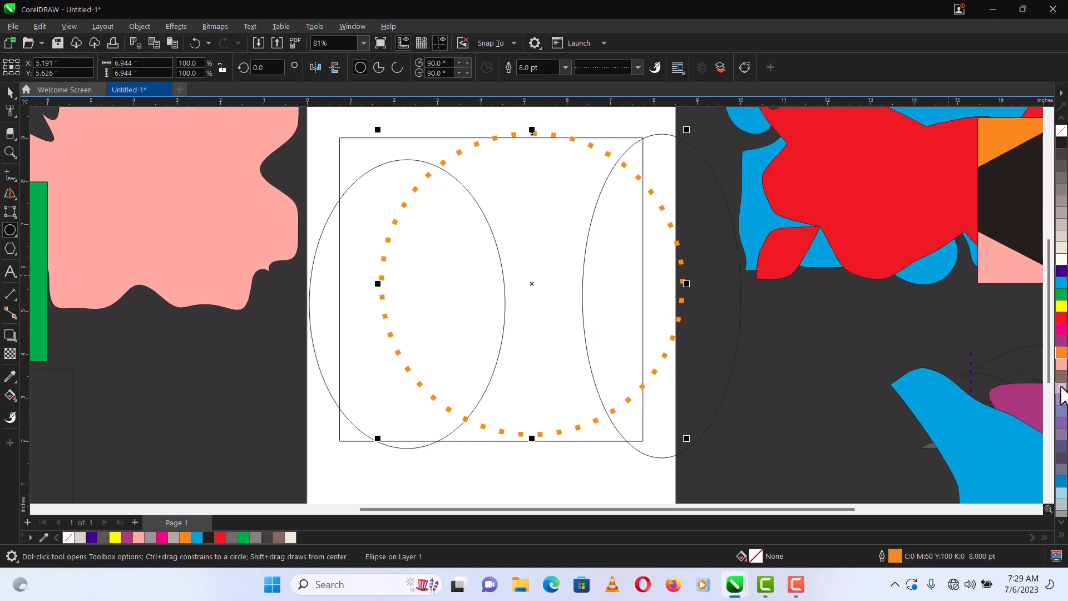
right_click(1061, 377)
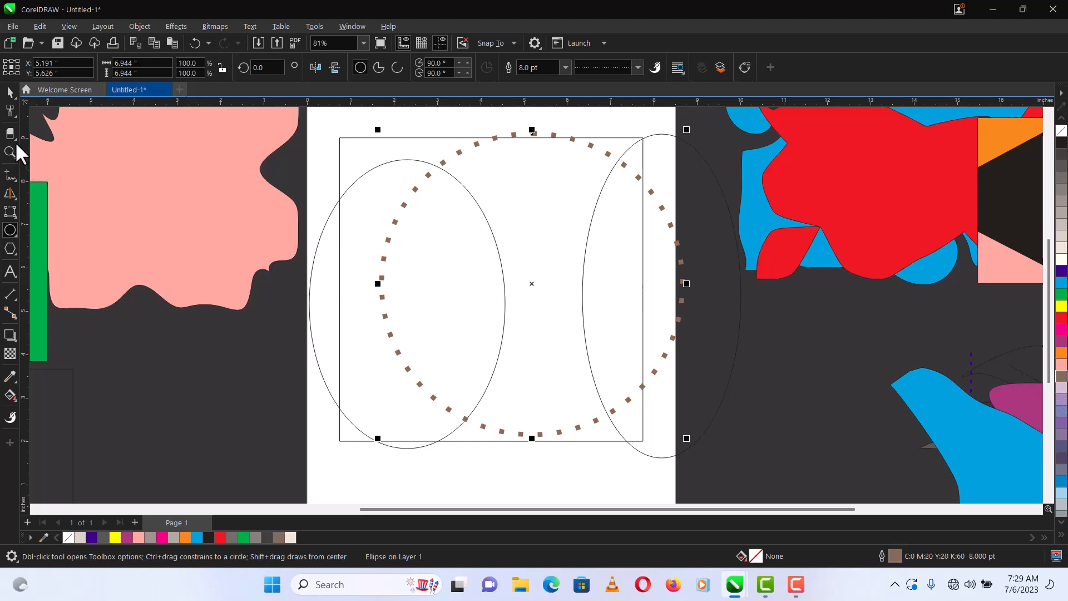
Undo the yellow, orange and brown outline color changes on the circle
key("ctrl+z")
key("ctrl+z")
key("ctrl+z")
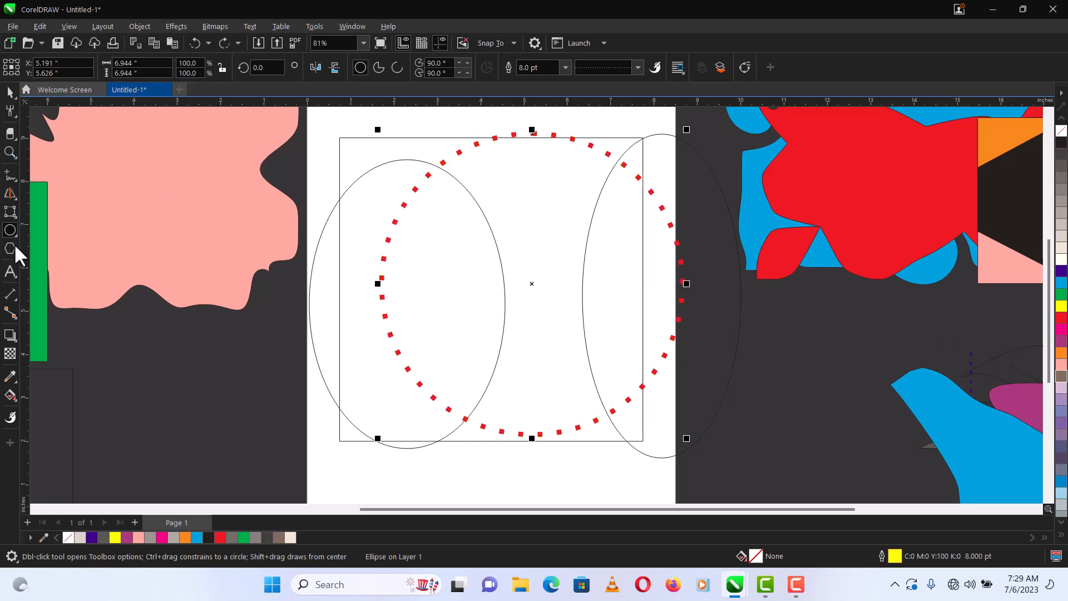
Draw three tilted, narrow ellipses across the square and circle with the 3-Point Ellipse tool
left_click(15, 235)
left_click(33, 243)
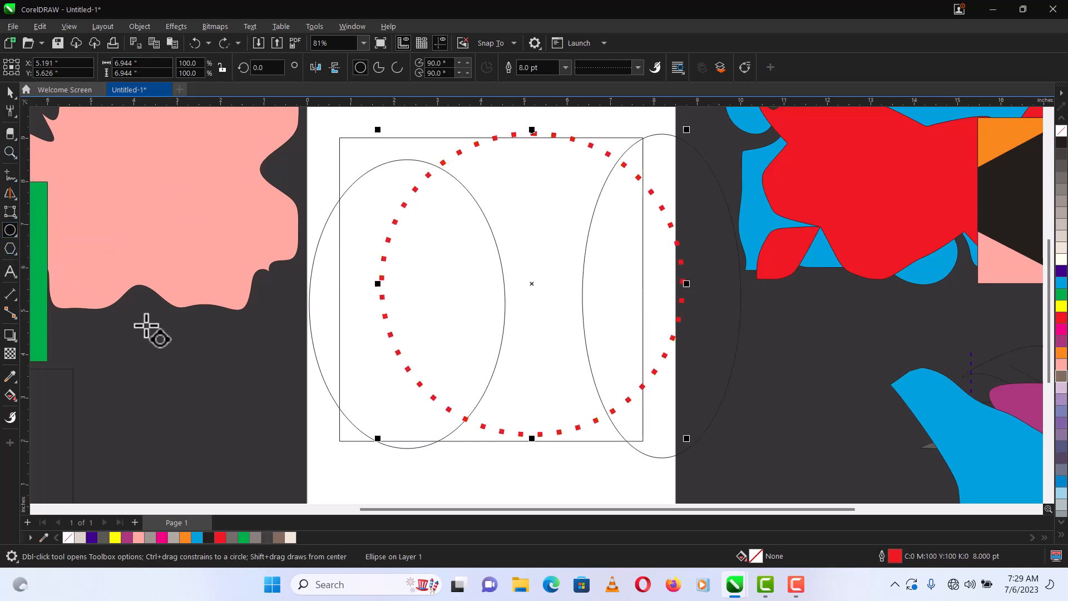
left_click_drag(270, 172, 428, 381)
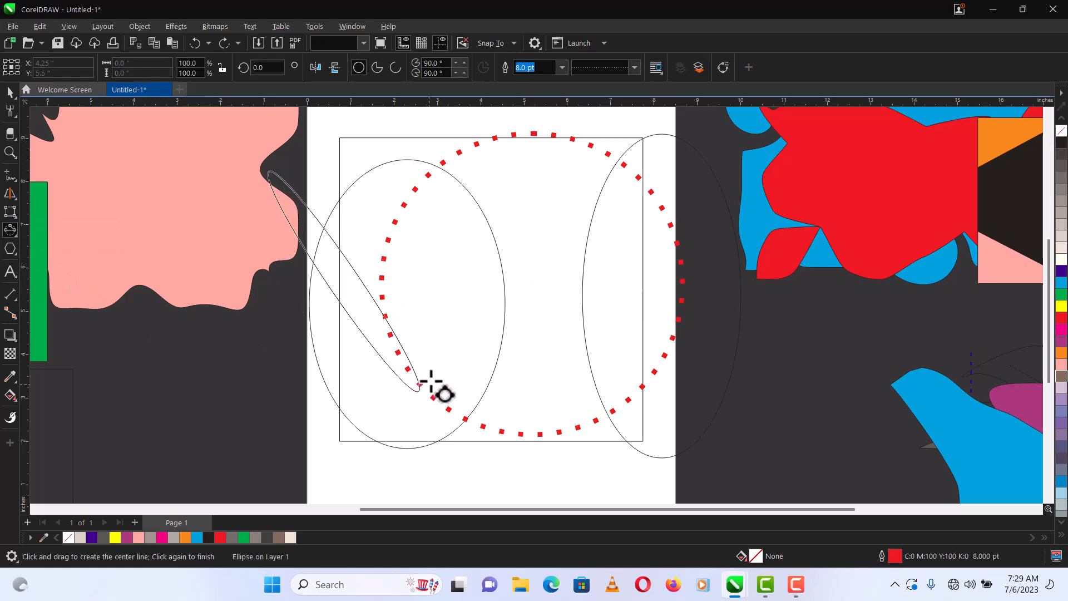
left_click(445, 323)
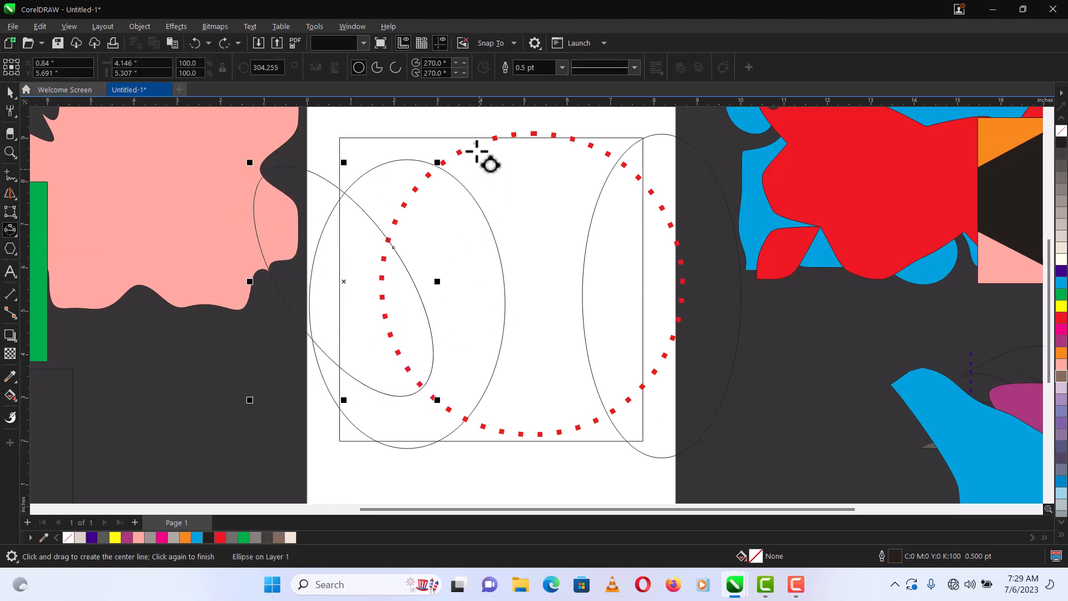
left_click_drag(476, 150, 485, 441)
left_click(541, 217)
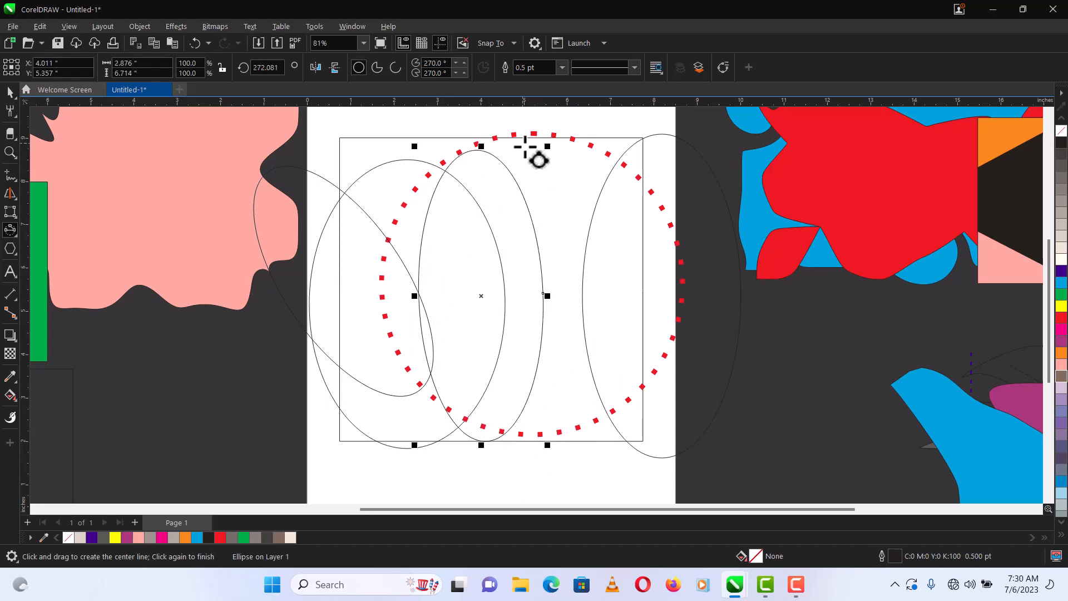
left_click_drag(523, 143, 587, 435)
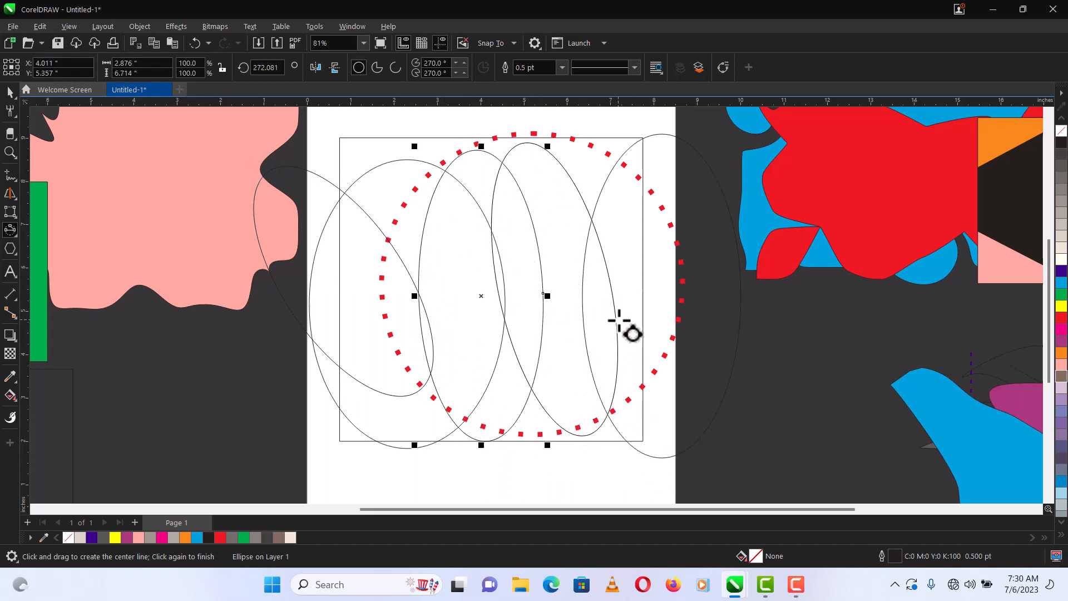
left_click(619, 321)
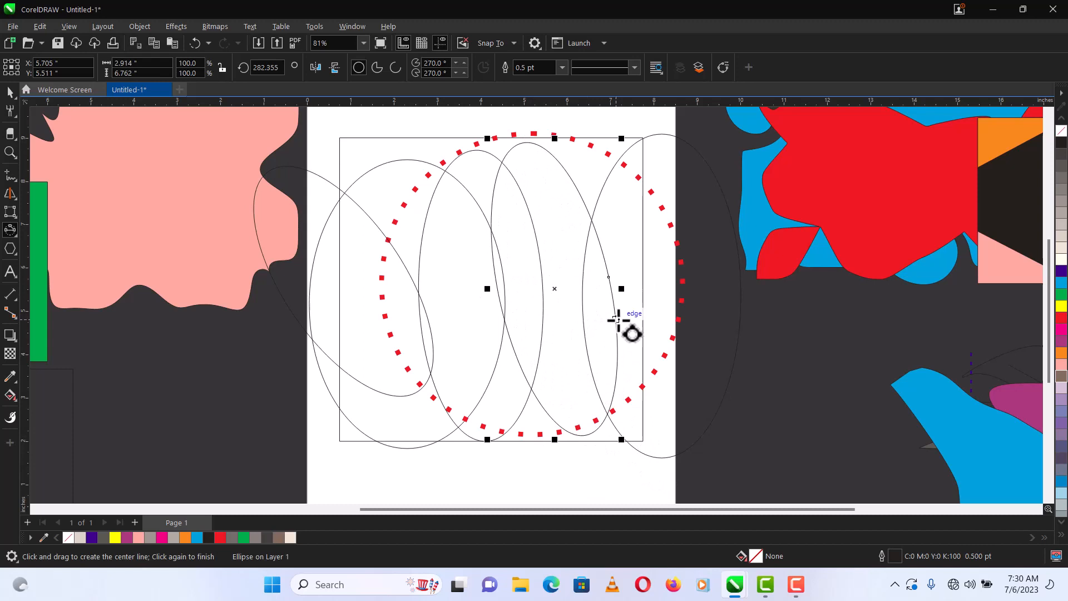
Undo the tilted ellipses, the circle with its outline formatting and the two upright ellipses, keeping only the square
key("ctrl+z")
key("ctrl+z")
key("ctrl+z")
key("ctrl+z")
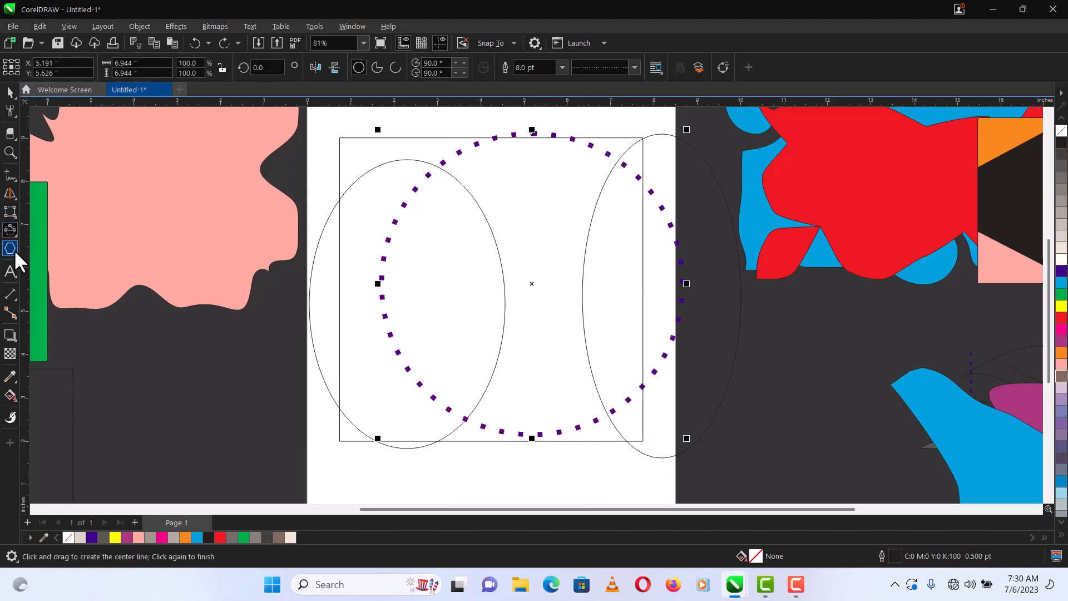
key("ctrl+shift+z")
key("ctrl+z")
key("ctrl+z")
key("ctrl+z")
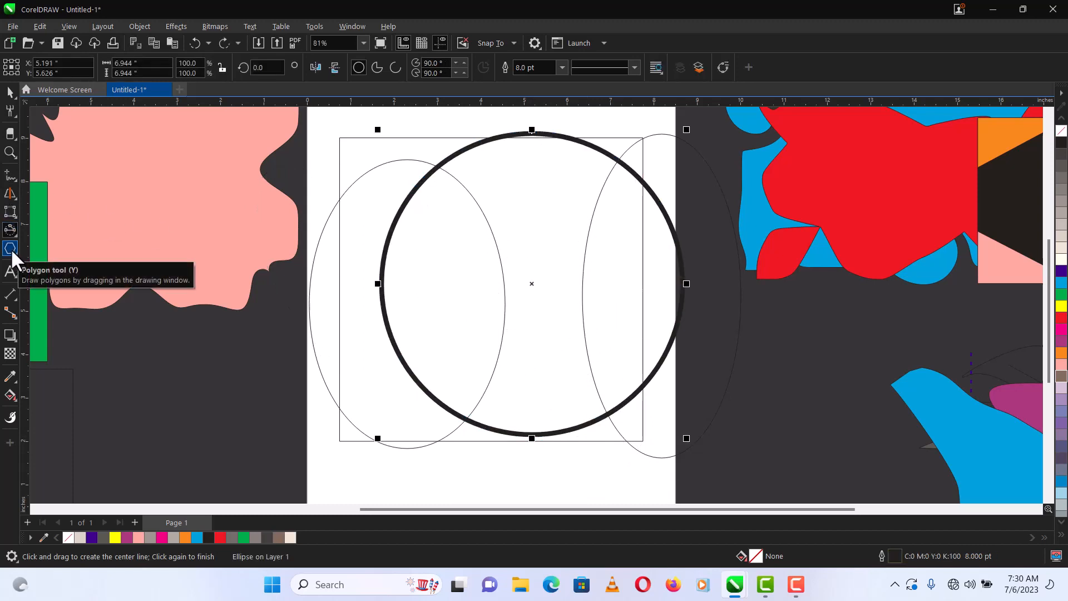
key("ctrl+z")
key("ctrl+z")
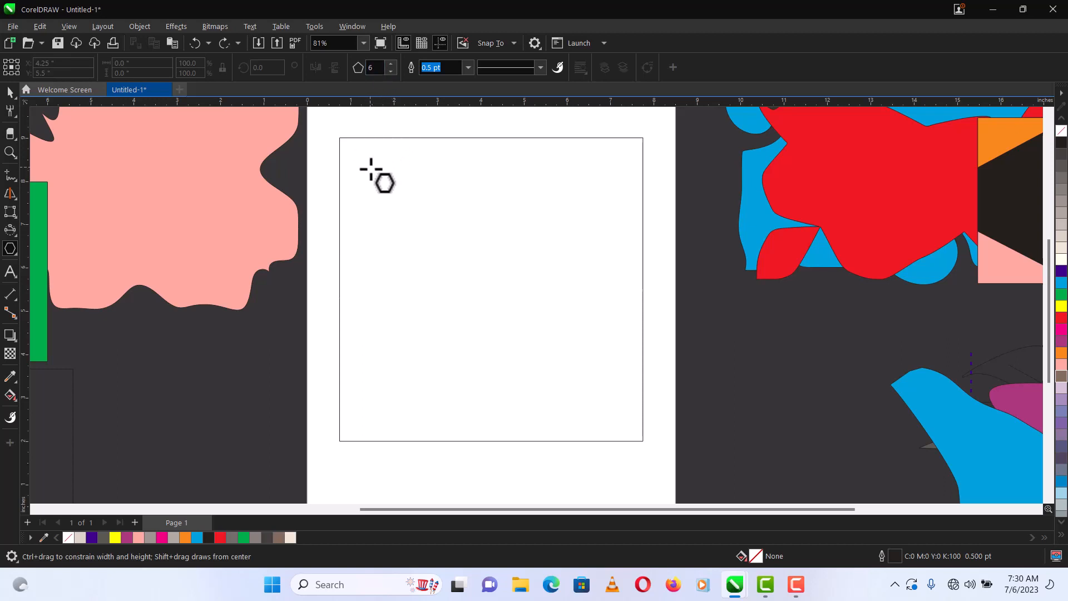
Draw a hexagon about 5 × 5.8 in inside the square with the Polygon tool and set its number of sides to 20
left_click_drag(371, 168, 622, 410)
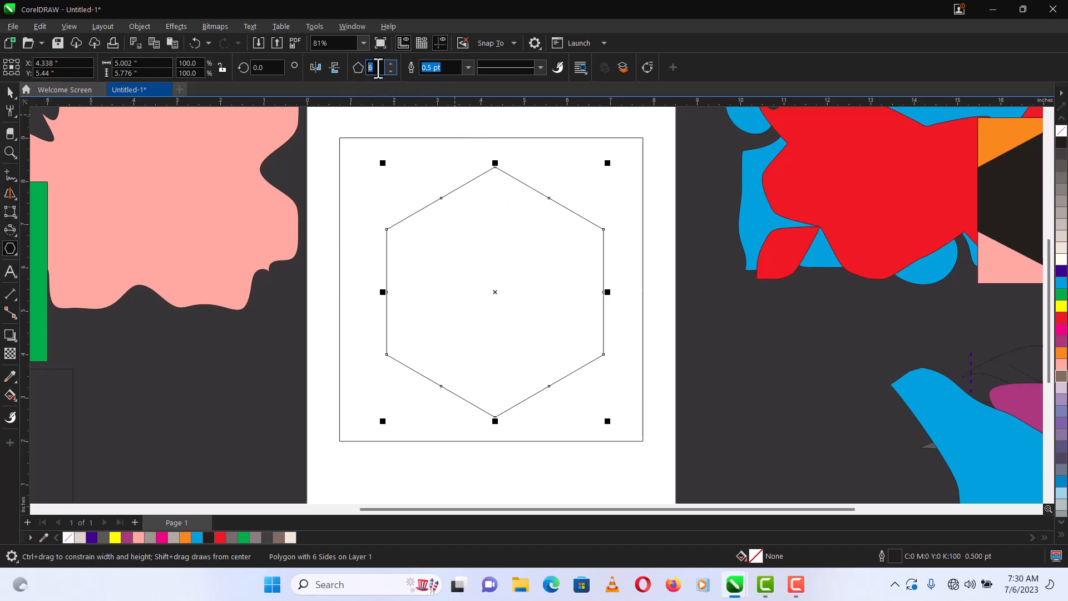
type("20")
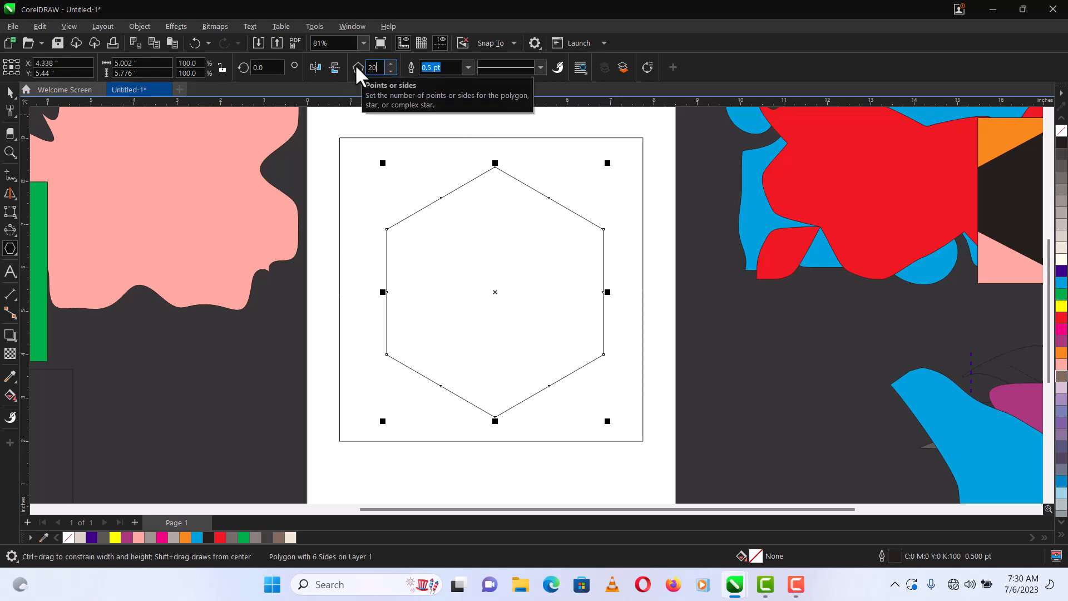
key("Return")
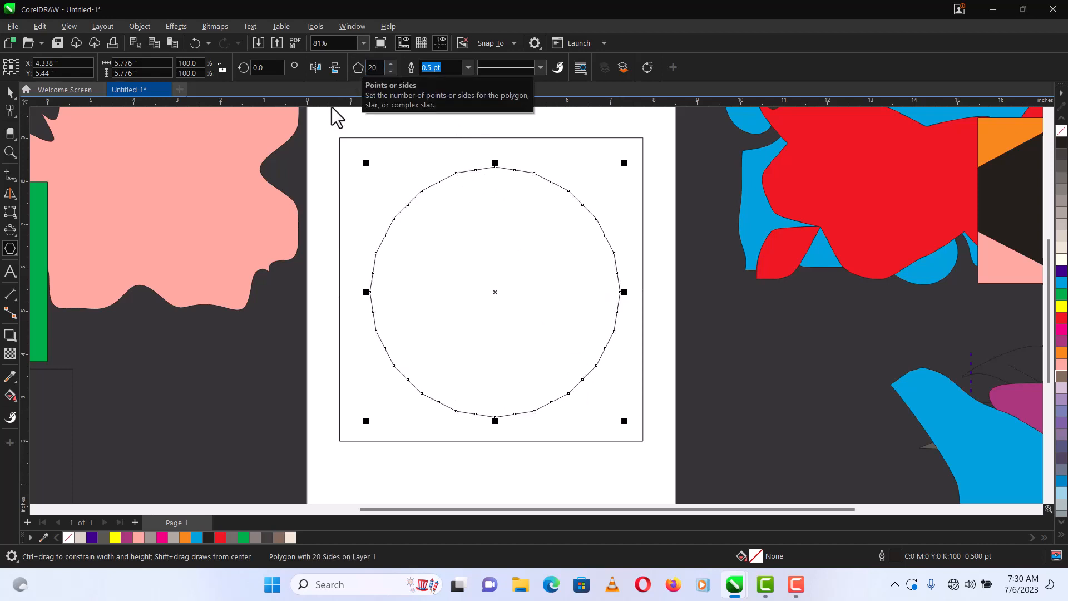
Pull the polygon's mid-side nodes outward with the Shape tool to form a spiked star about 6.4 in across, and fill it red
left_click(15, 114)
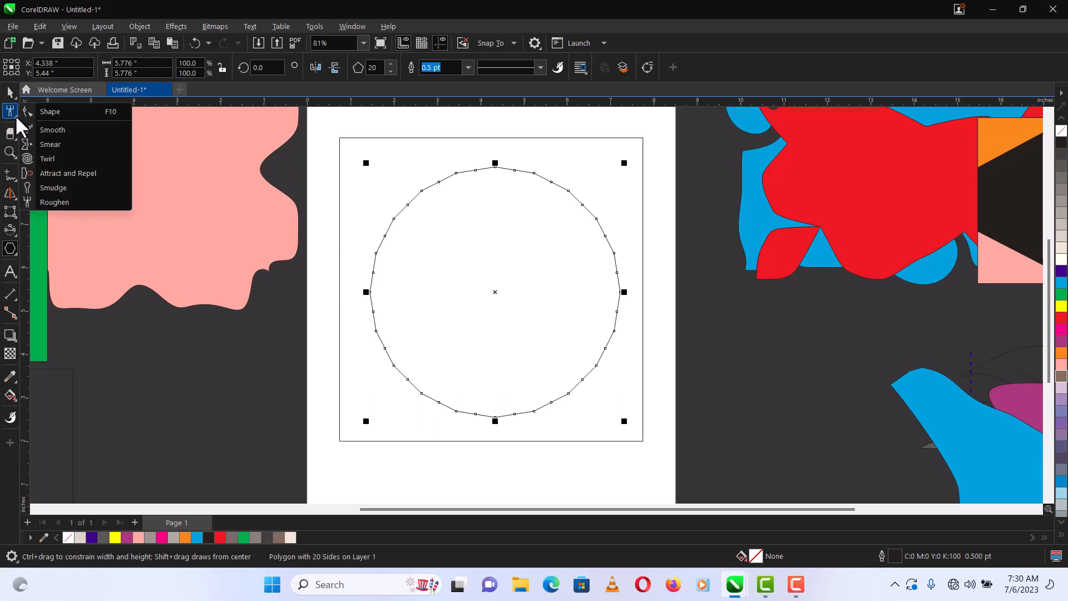
left_click(43, 114)
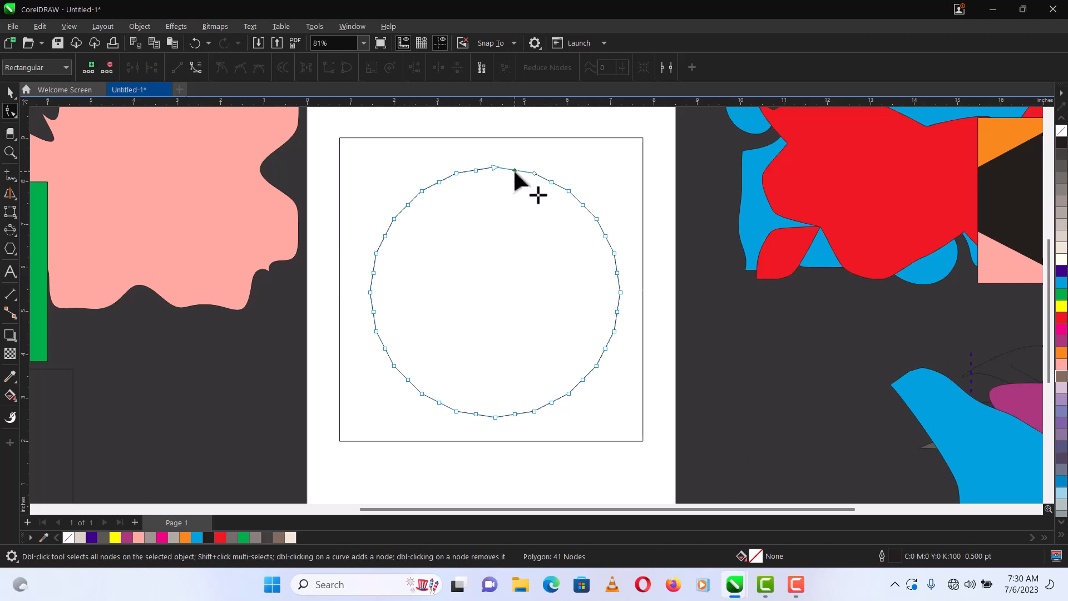
mouse_move(515, 171)
left_mouse_down()
mouse_move(500, 230)
mouse_move(519, 154)
left_mouse_up()
left_click_drag(505, 213, 518, 153)
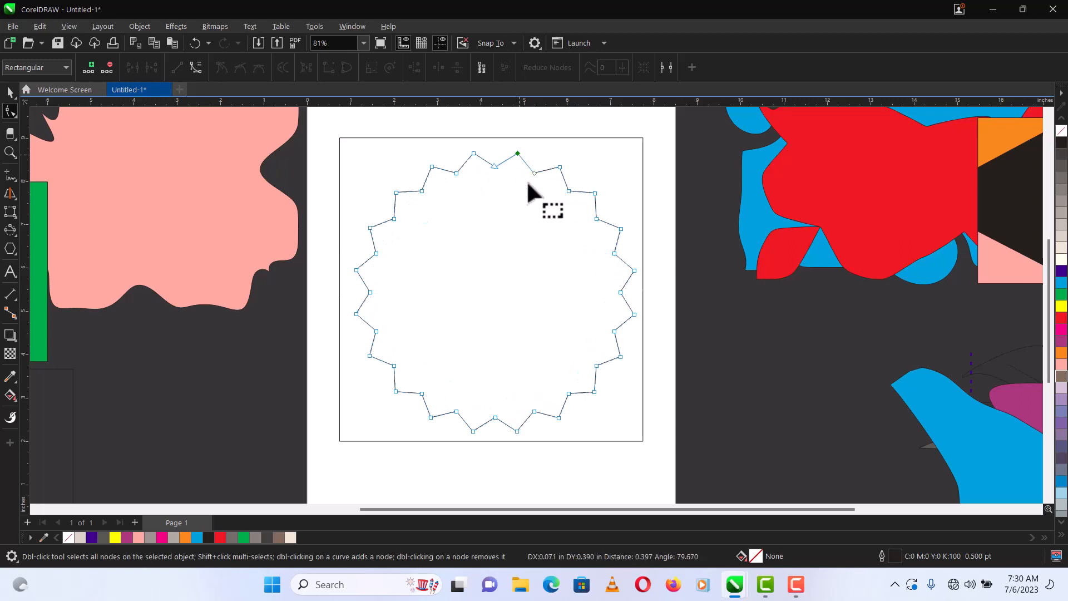
key("space")
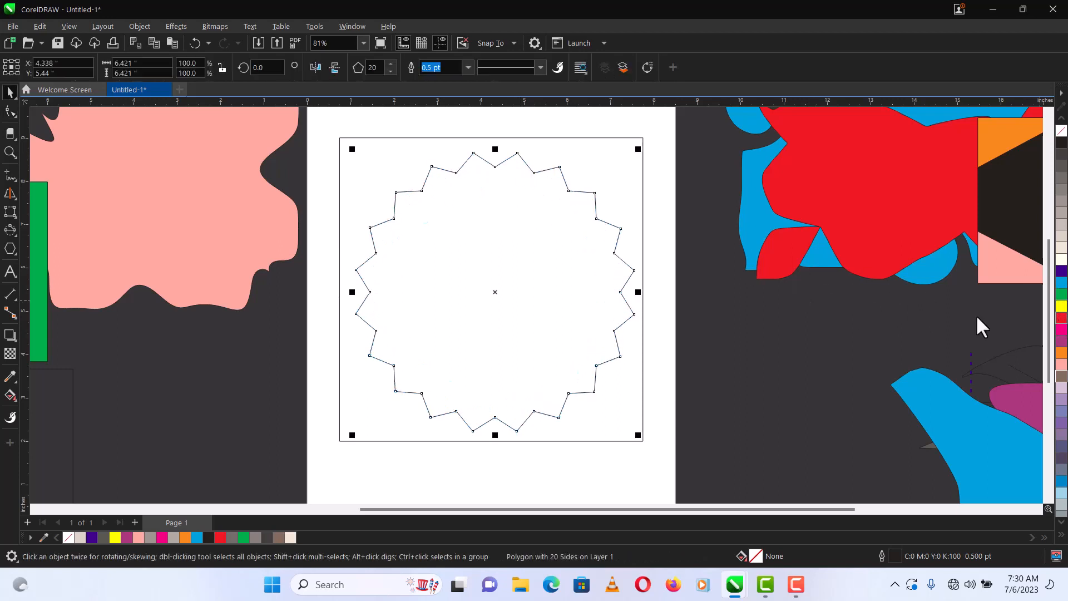
left_click(1061, 318)
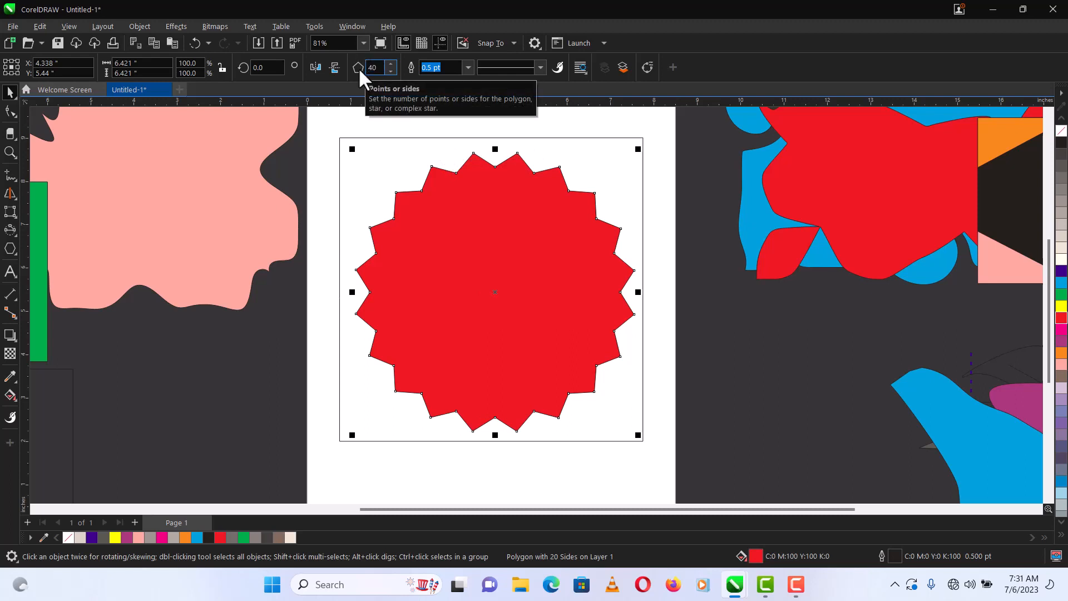
Set the red star's points to 40 and pull a node outward with the Shape tool, enlarging it to about 7.2 in across
key("Return")
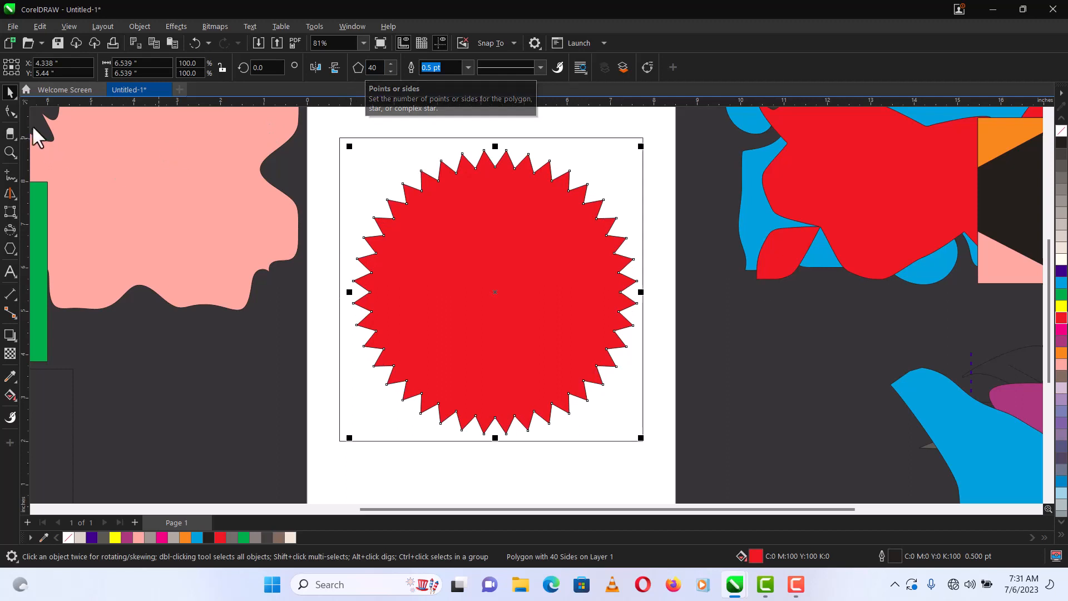
left_click(10, 111)
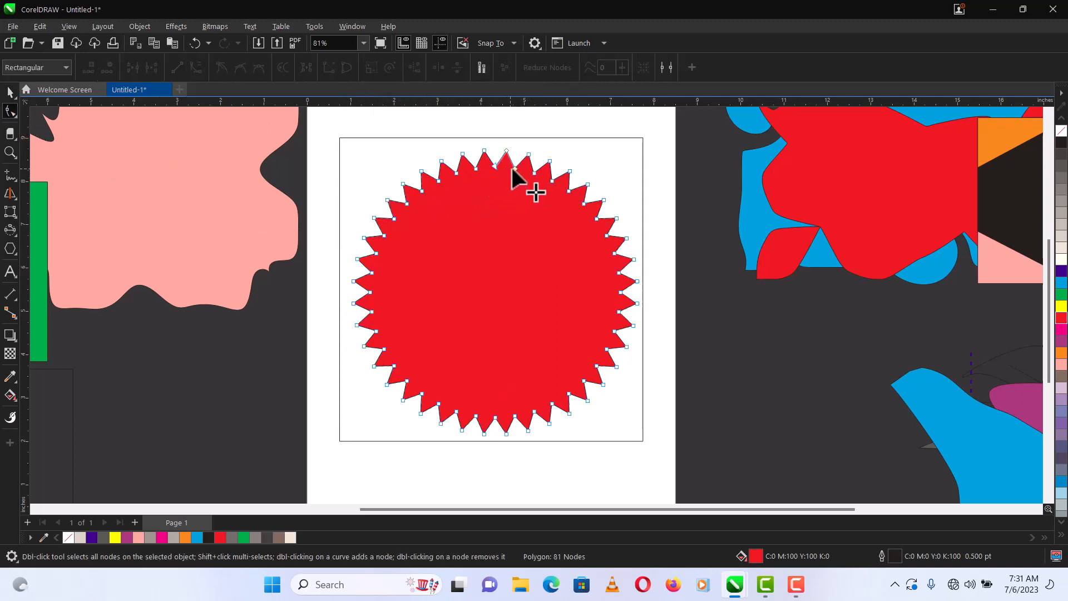
mouse_move(513, 168)
left_mouse_down()
mouse_move(508, 197)
mouse_move(522, 138)
mouse_move(509, 191)
mouse_move(522, 148)
mouse_move(513, 149)
left_mouse_up()
key("space")
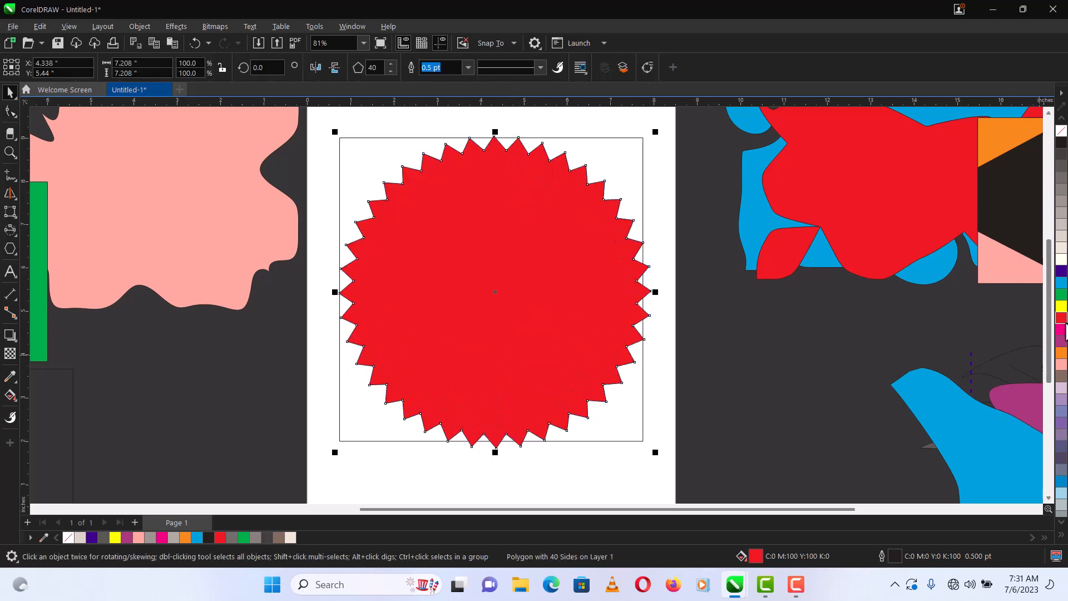
Recolour the 40-point star yellow and then green, and delete it, keeping the square
left_click(1062, 306)
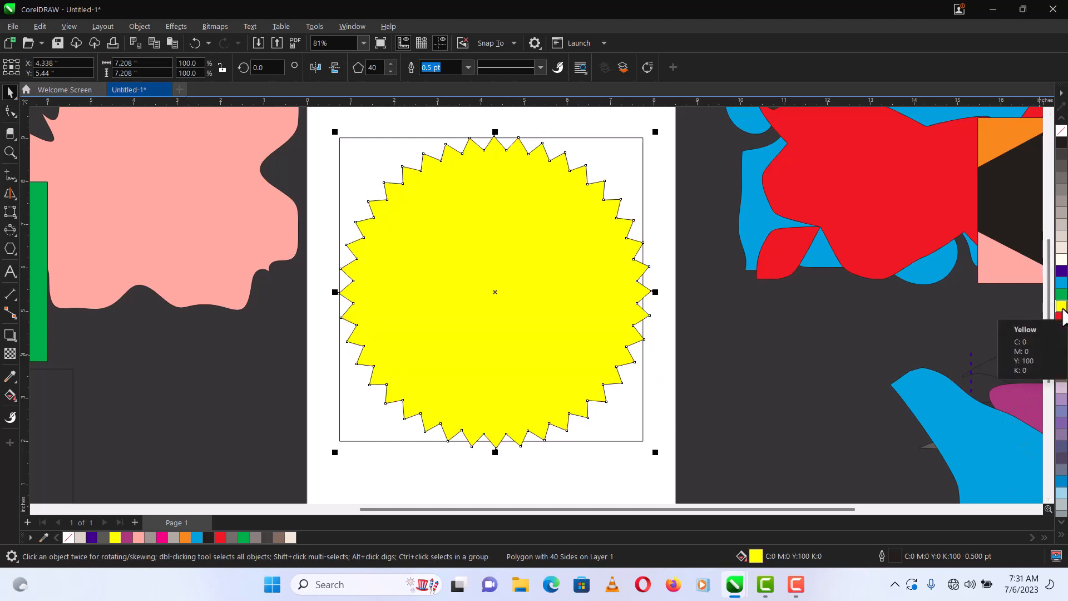
left_click(1062, 294)
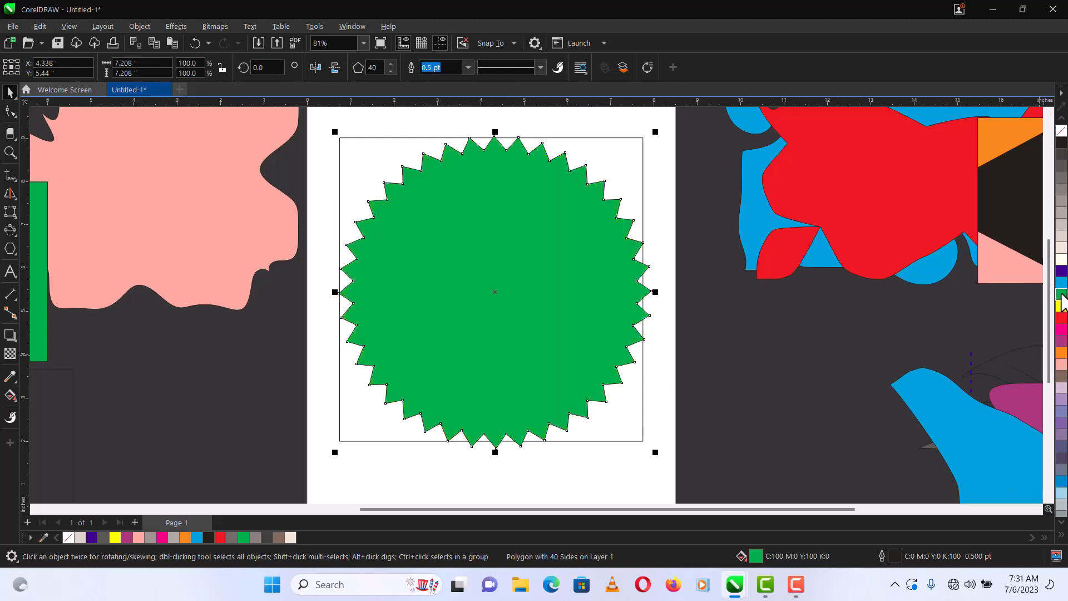
key("Delete")
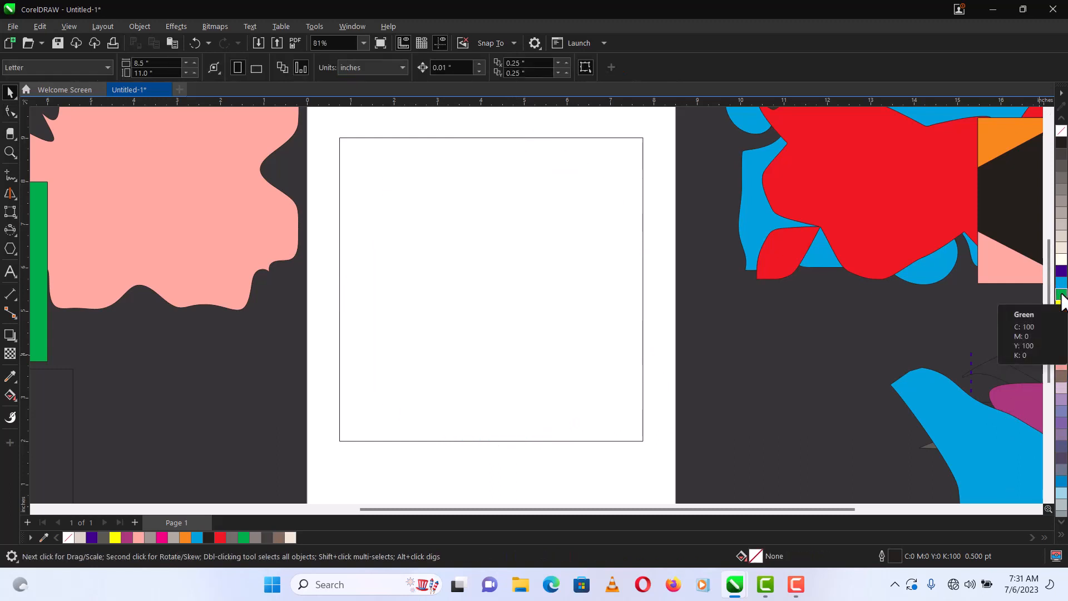
Draw three five-pointed stars over the square with the Star tool, about 4.9 × 4.6, 4.5 × 4.8 and 6.1 × 5.6 in
left_click(14, 251)
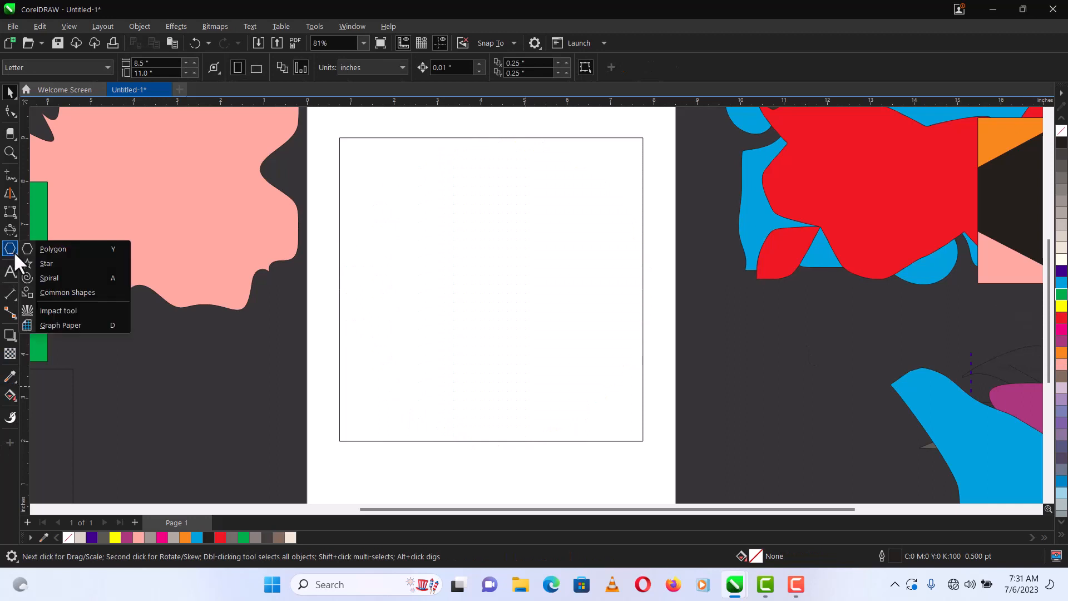
left_click(47, 263)
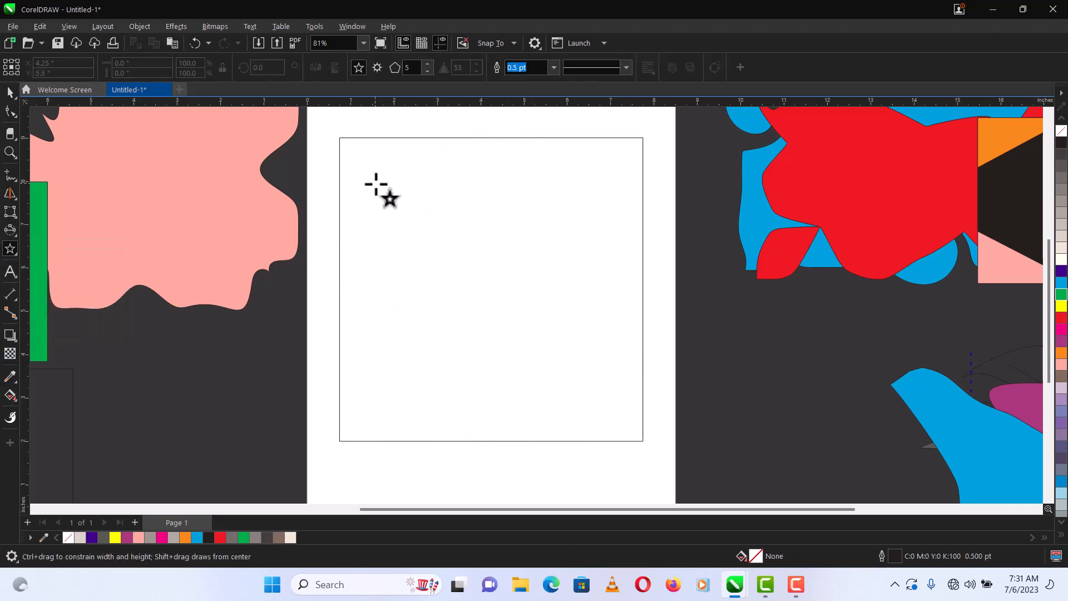
left_click_drag(376, 184, 595, 409)
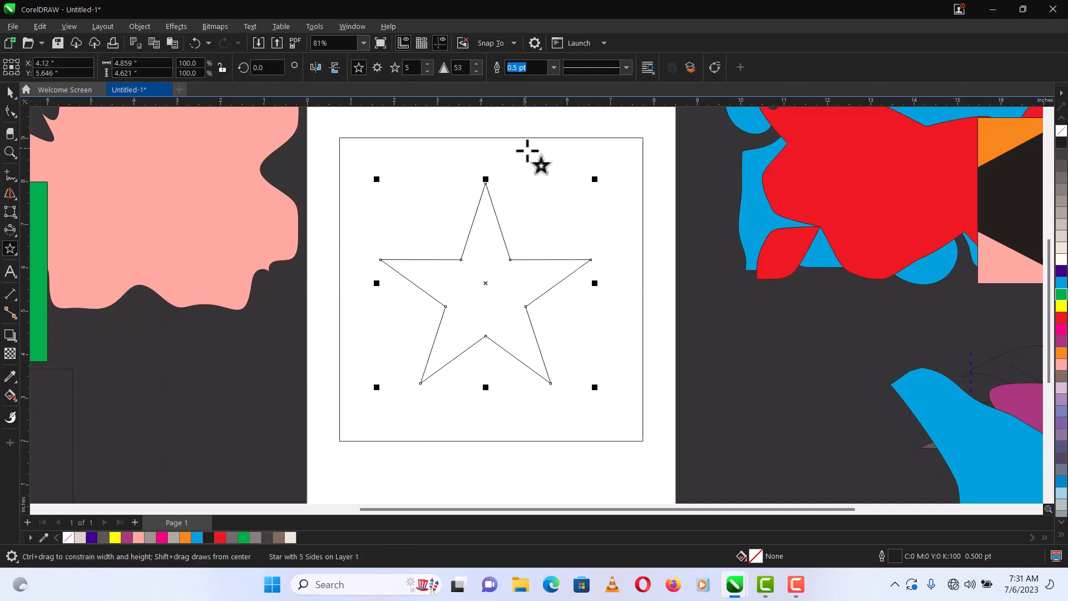
left_click_drag(527, 146, 728, 361)
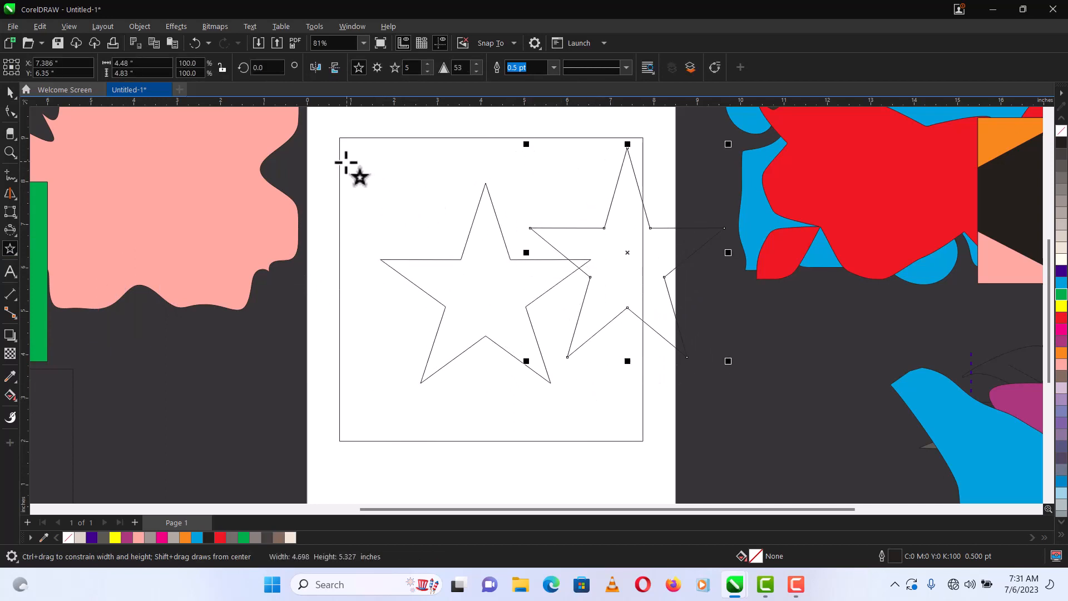
left_click_drag(346, 163, 624, 432)
key("space")
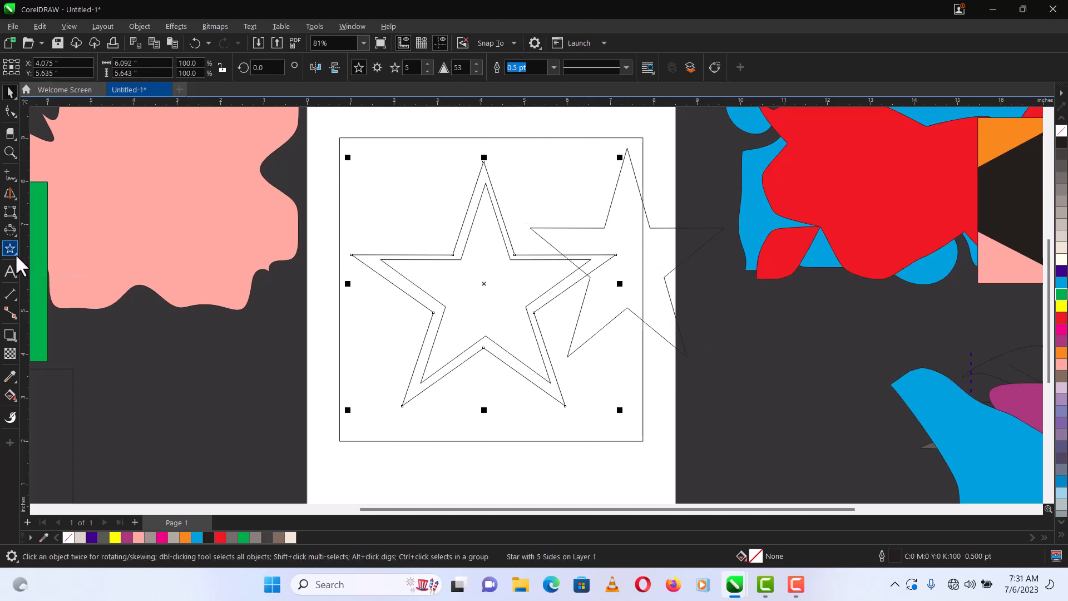
Draw a hexagon about 3.7 × 4.2 in beside the page, below the pink shape, with the Polygon tool
left_click(15, 253)
left_click(53, 250)
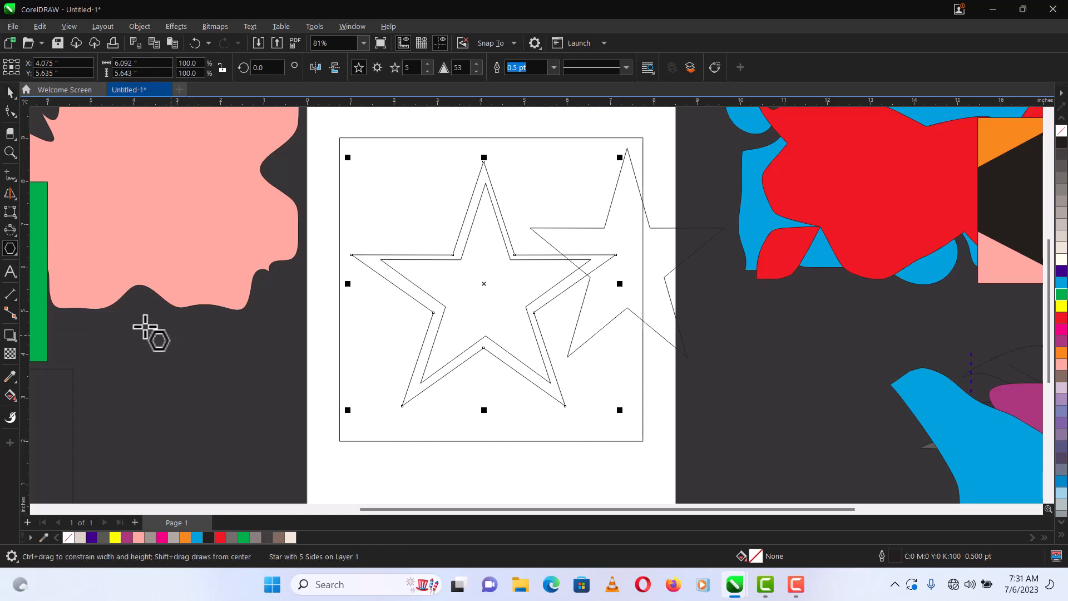
left_click_drag(145, 327, 333, 472)
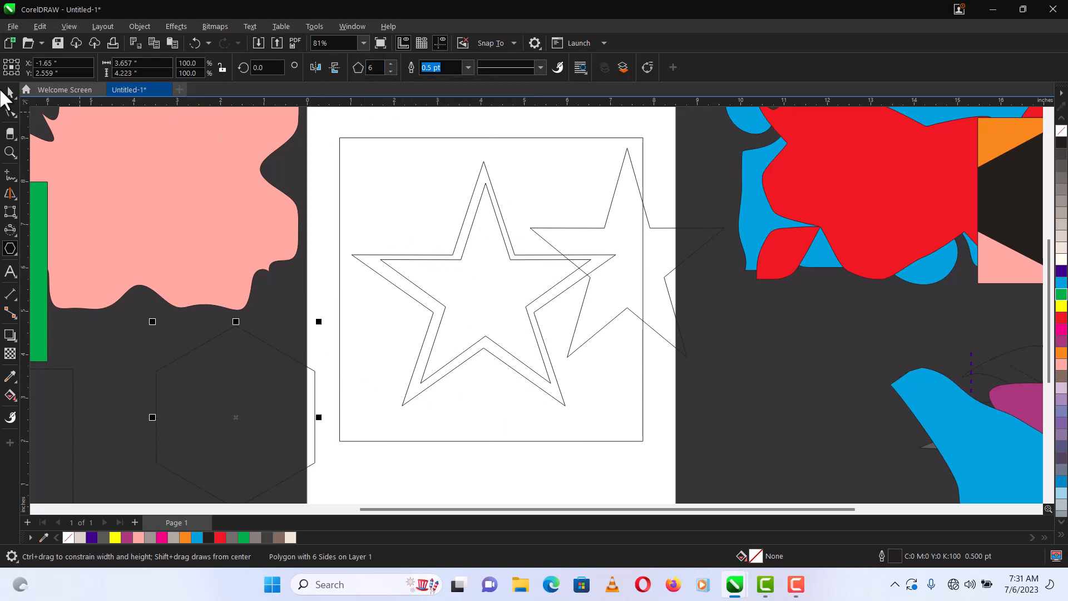
Pull the hexagon's mid-side nodes inward with the Shape tool to form a six-pointed star, and fill it 70% black
left_click(11, 110)
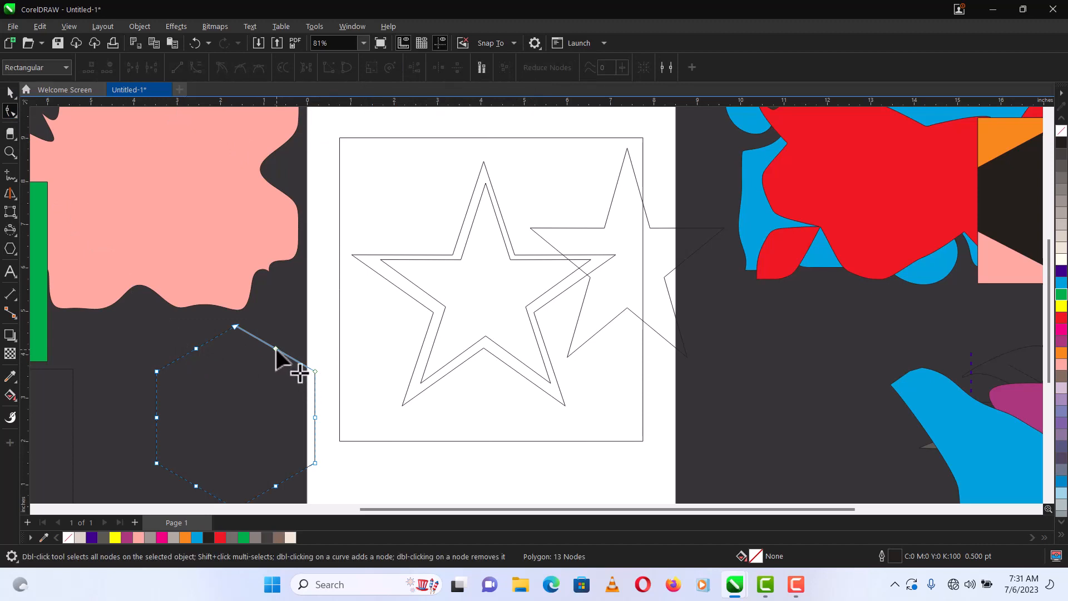
left_click_drag(276, 350, 249, 379)
key("space")
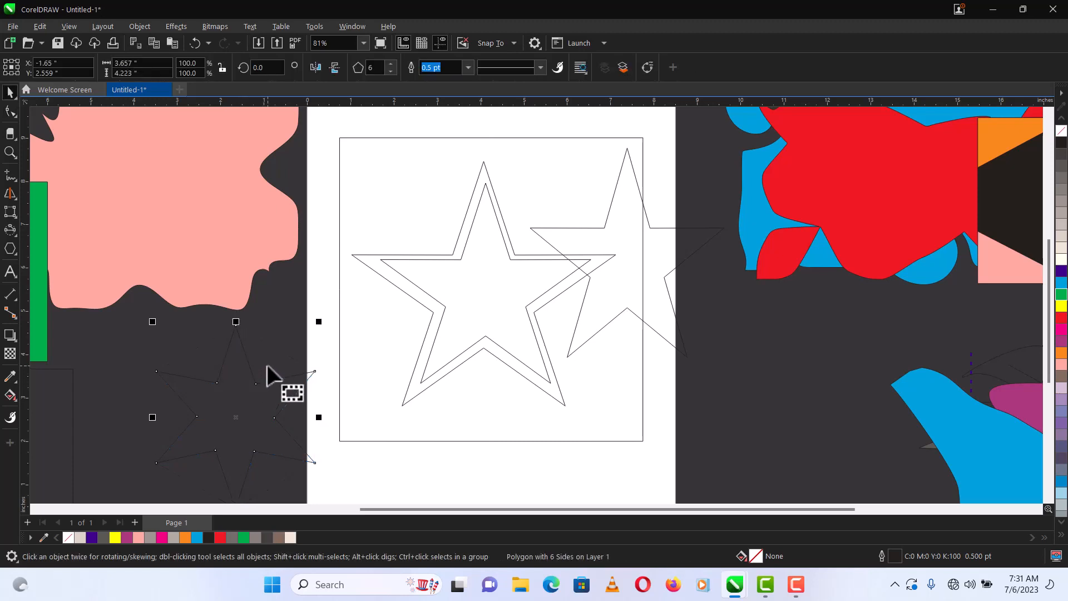
left_click(1062, 177)
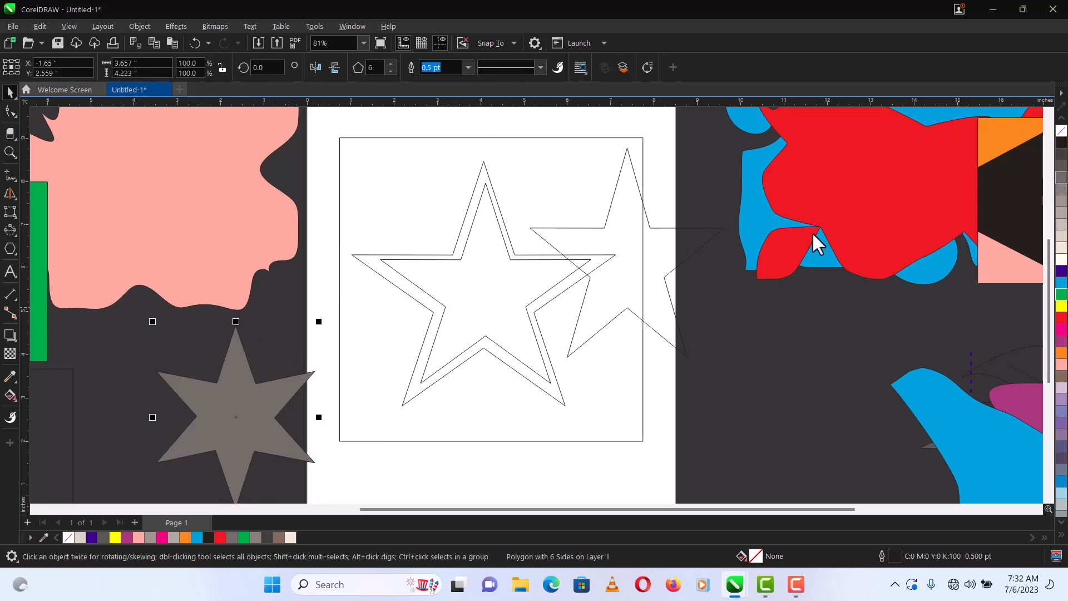
Compare the large five-pointed star with the grey polygon star, and undo all the stars so only the square remains
left_click(490, 278)
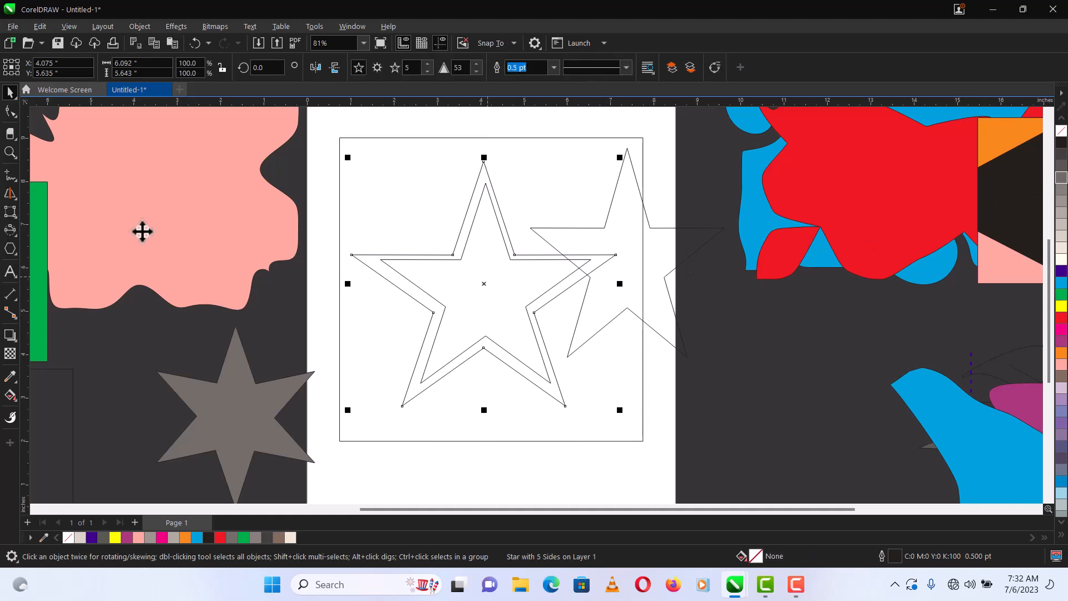
left_click(230, 412)
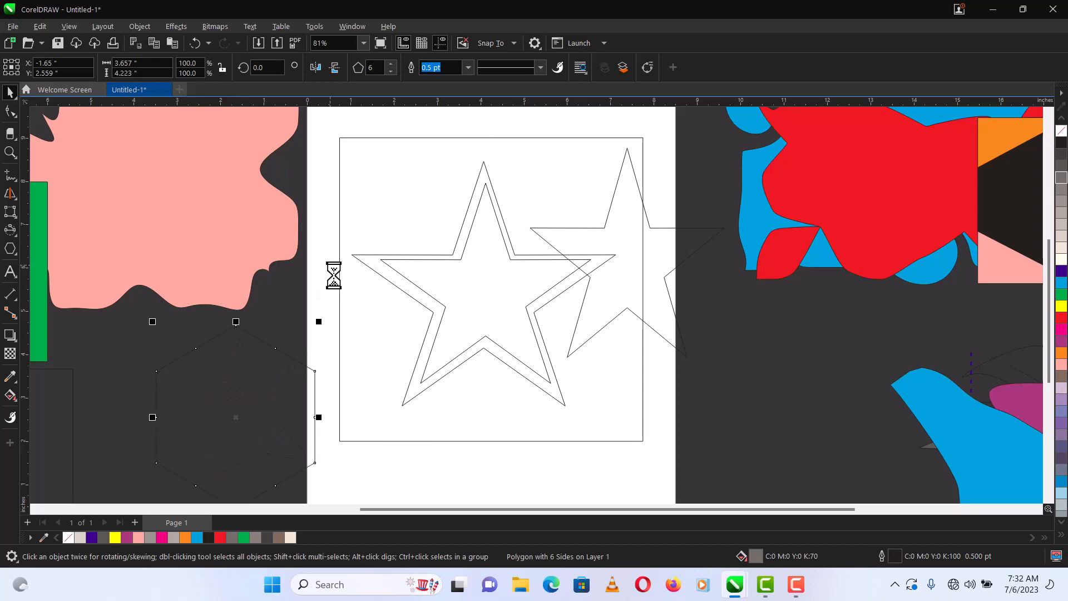
key("ctrl+z")
key("ctrl+z")
key("ctrl+z")
key("ctrl+z")
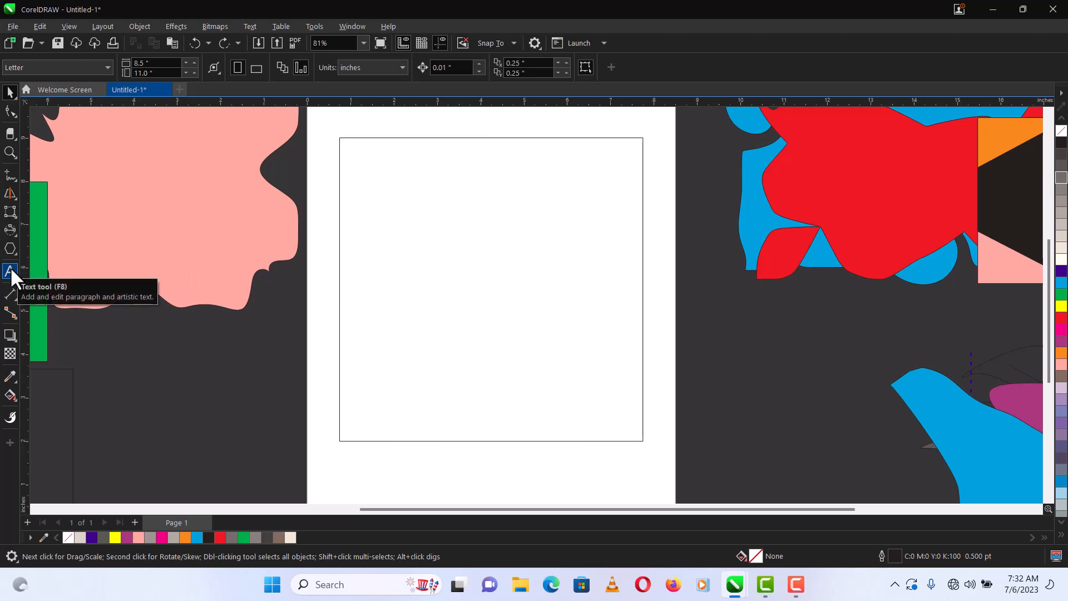
Add the artistic text "Tretarsaouoidufkjfdakudfy" in 24 pt Arial and place it near the square's upper edge
left_click(10, 271)
left_click(487, 268)
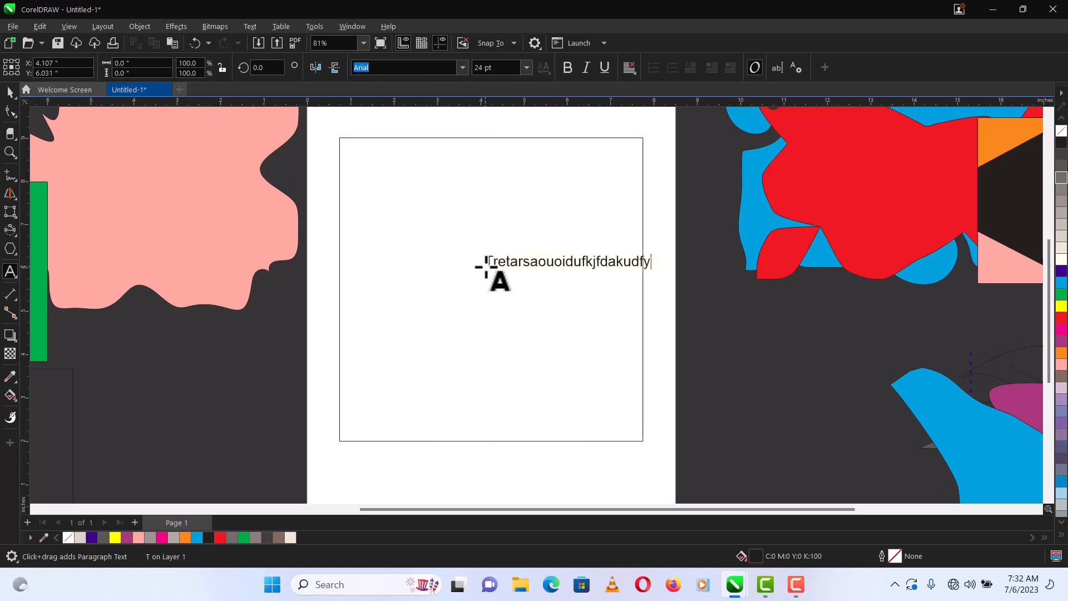
key("ctrl+space")
left_click_drag(553, 267, 465, 178)
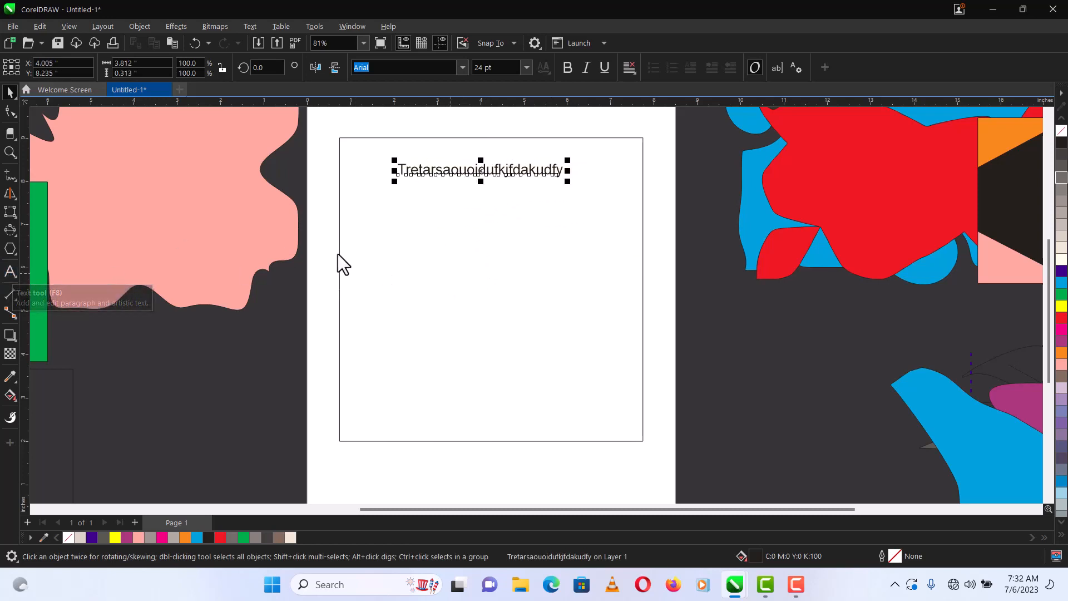
Add the artistic text "education" in the middle of the square and enlarge it from its centre to about 4.9 in wide
left_click(10, 271)
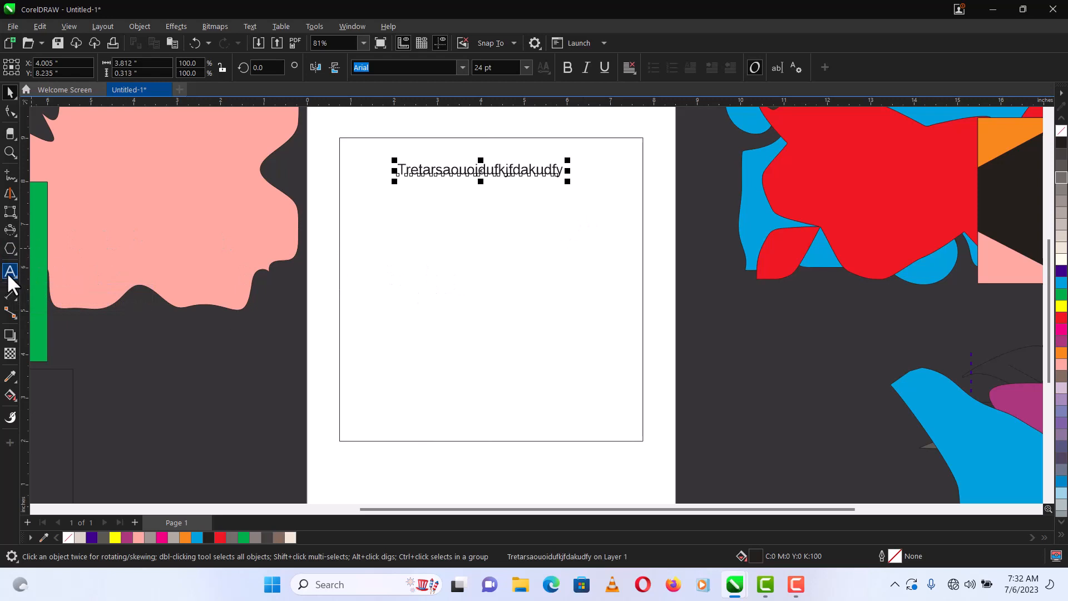
left_click(412, 284)
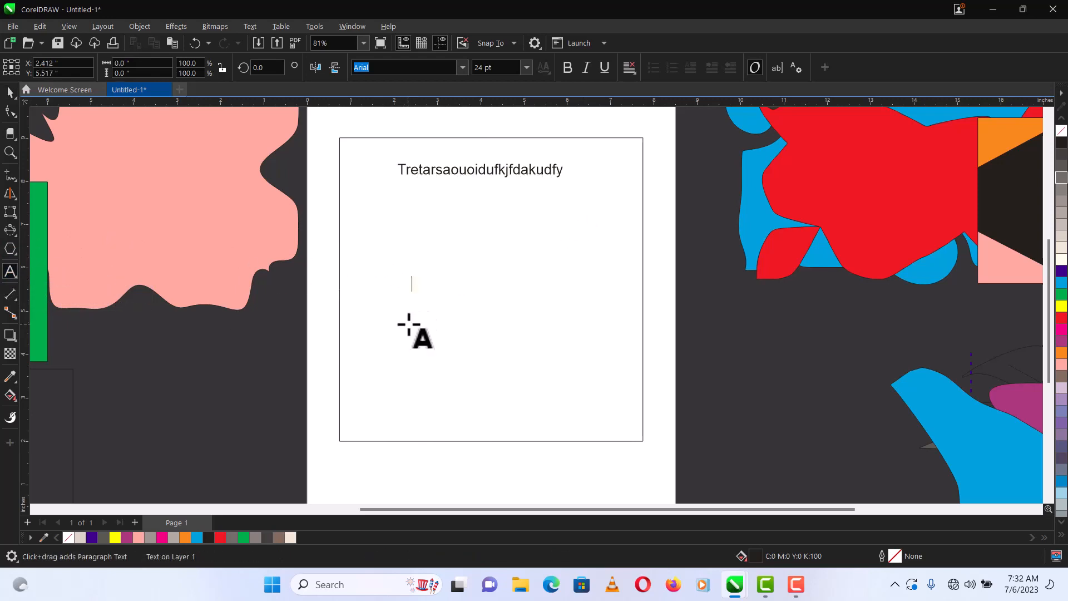
type("edrfeddds")
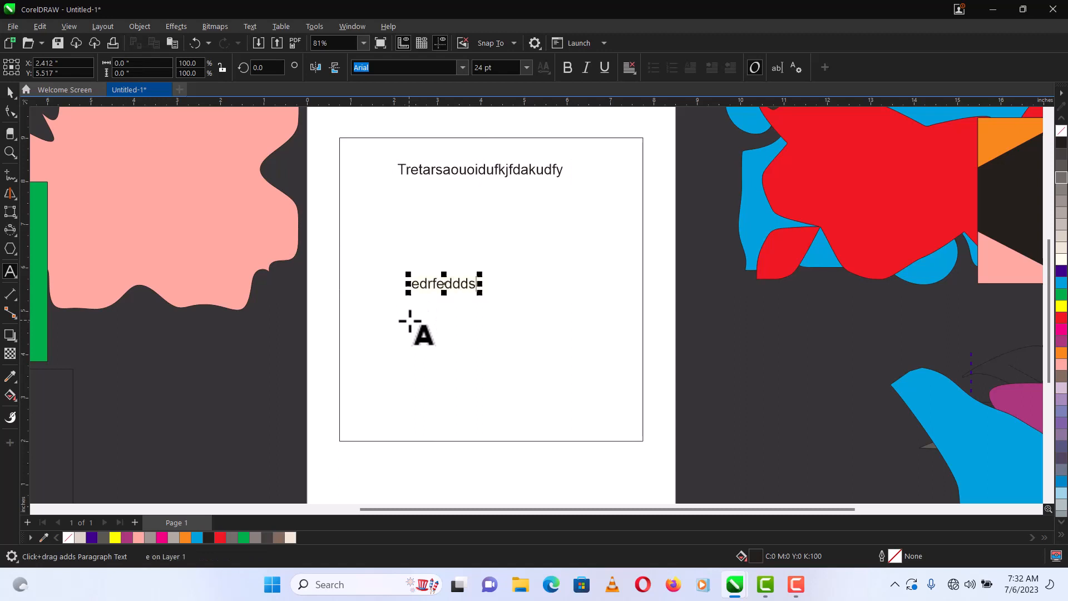
key("BackSpace")
key("BackSpace")
key("BackSpace")
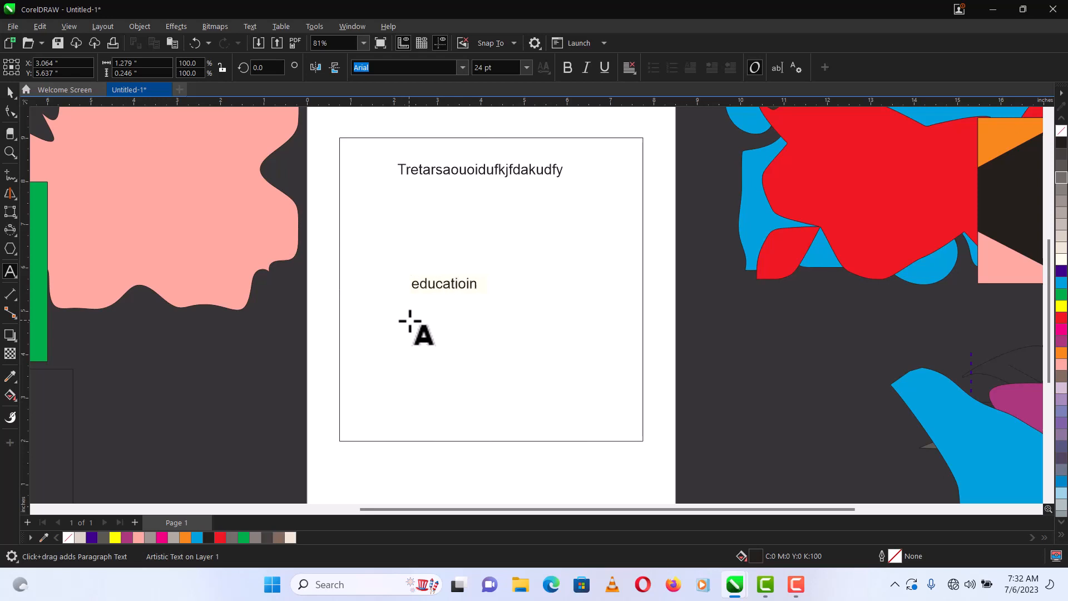
key("BackSpace")
type("n")
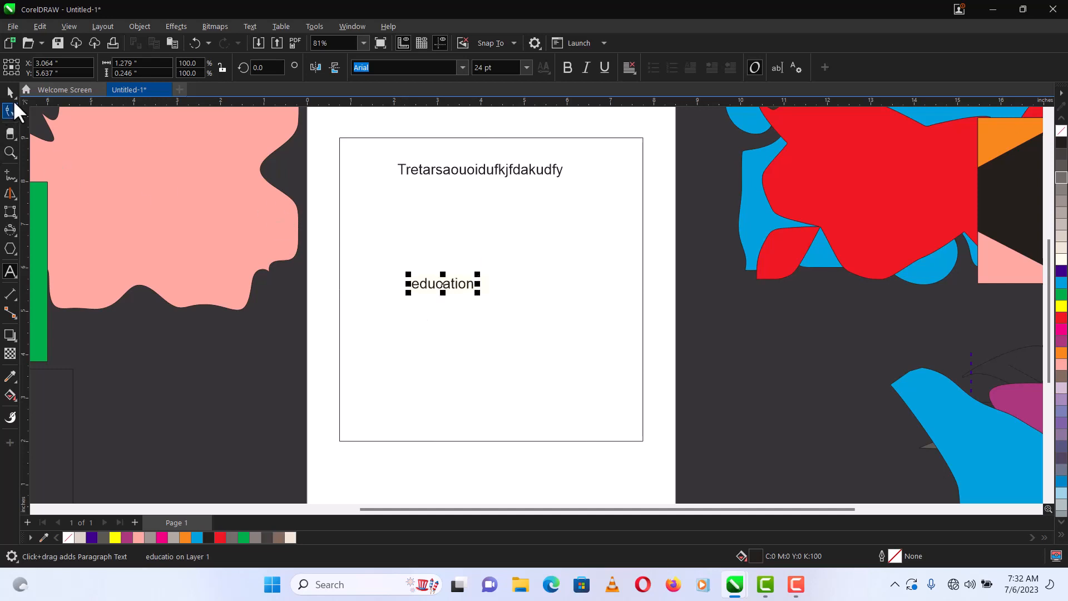
left_click_drag(478, 292, 558, 357)
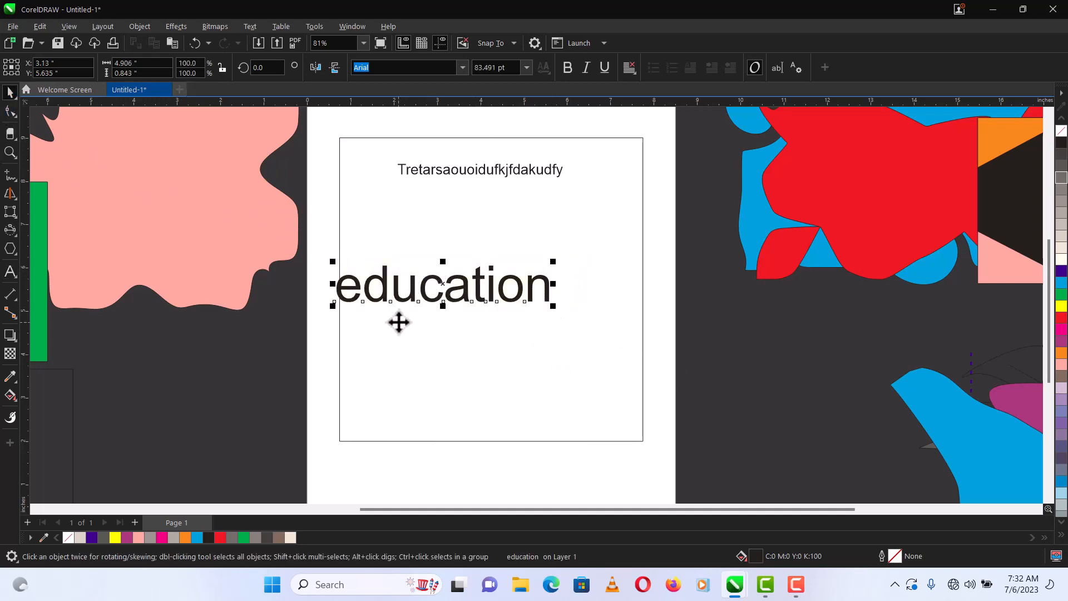
Change the case of "education" to UPPERCASE and move the word directly below the upper text line
left_click(257, 27)
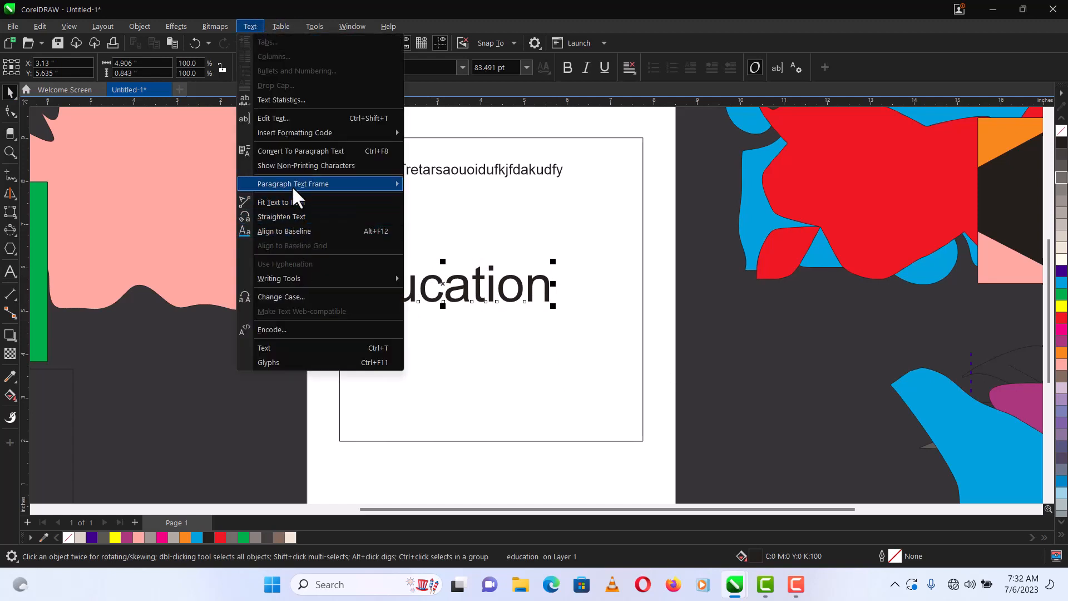
left_click(247, 29)
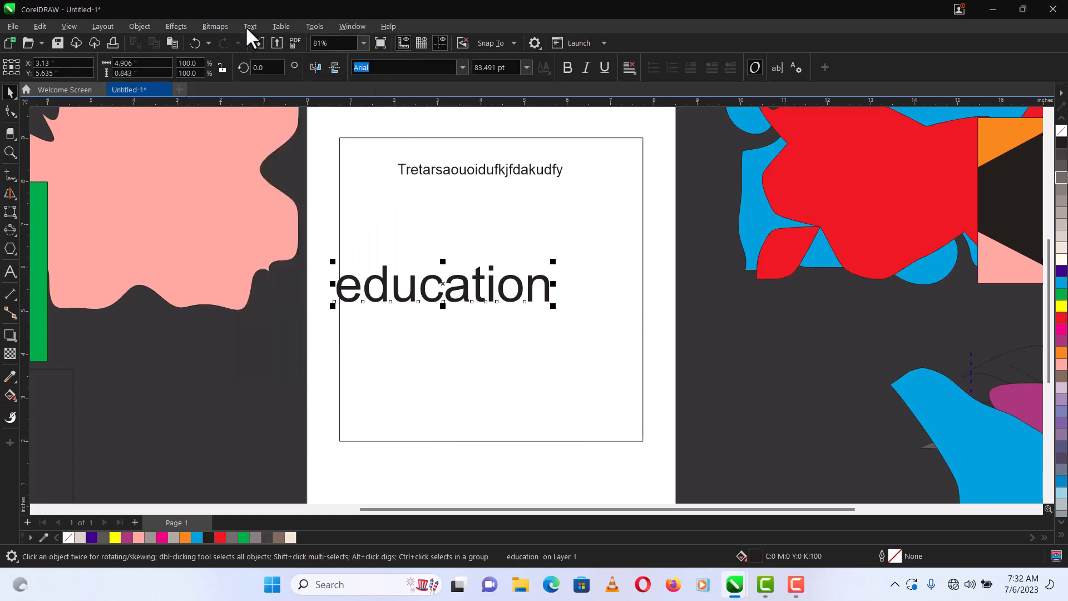
left_click(248, 29)
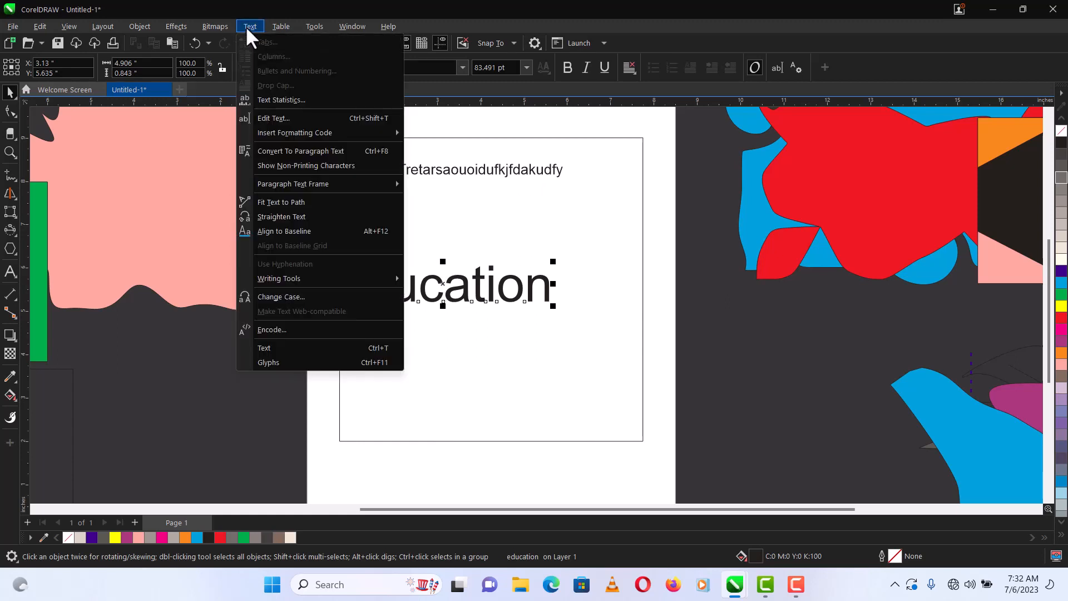
left_click(281, 298)
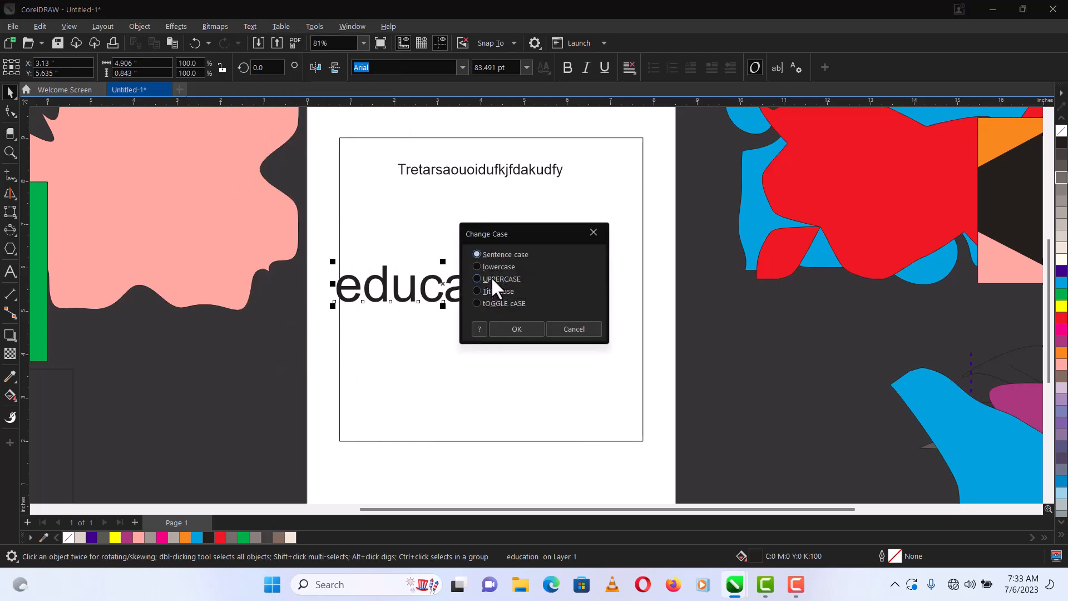
left_click(492, 279)
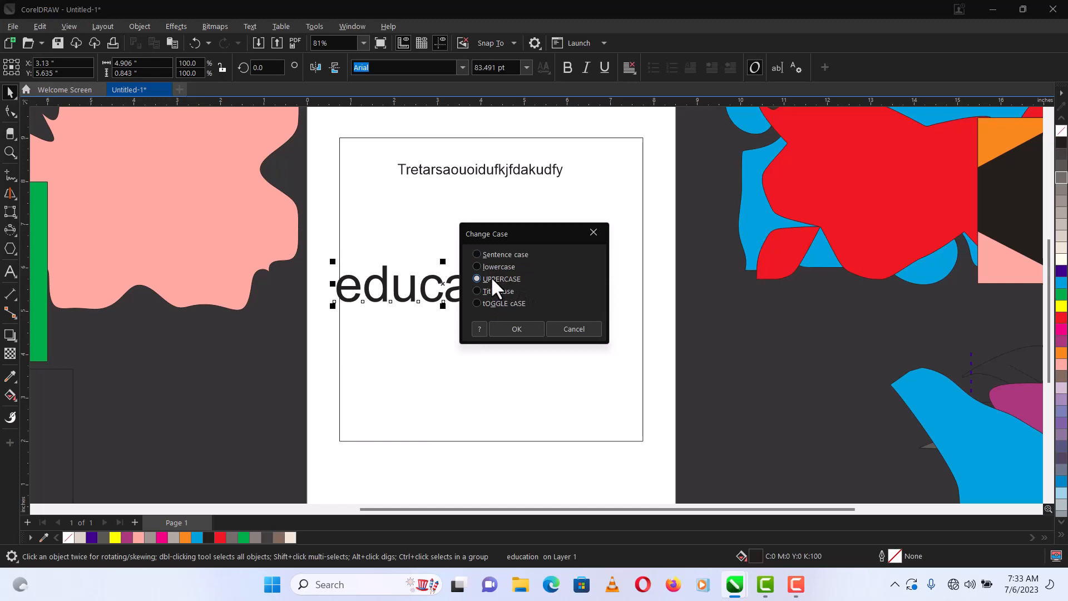
left_click(535, 333)
left_click_drag(510, 298, 501, 216)
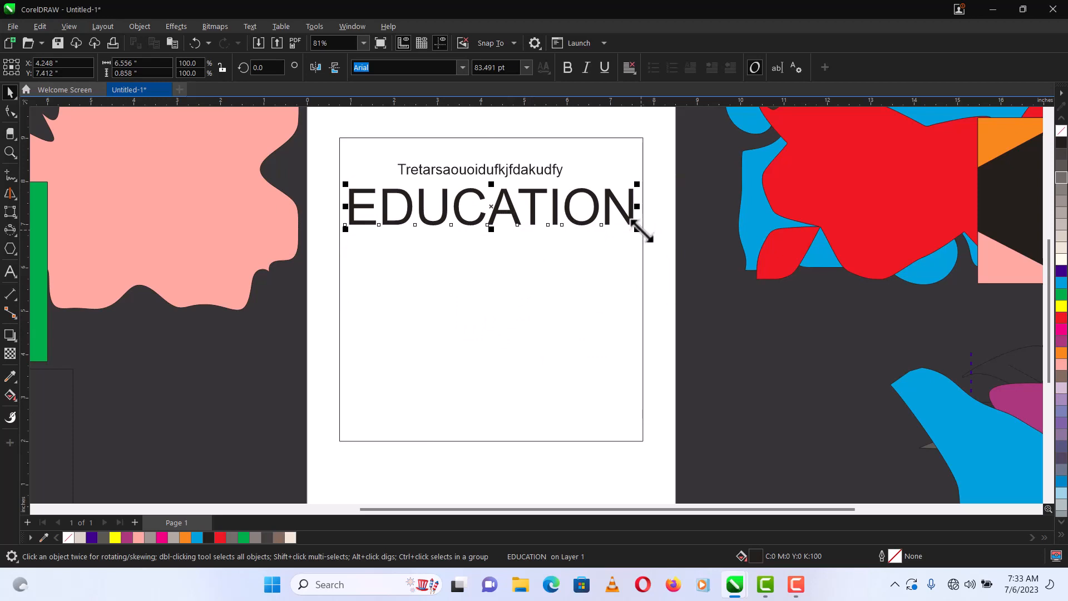
Shrink EDUCATION proportionally to about 2.9 in wide and undo it, and squeeze it horizontally to about 3.2 in and undo that
left_click_drag(639, 227, 563, 232)
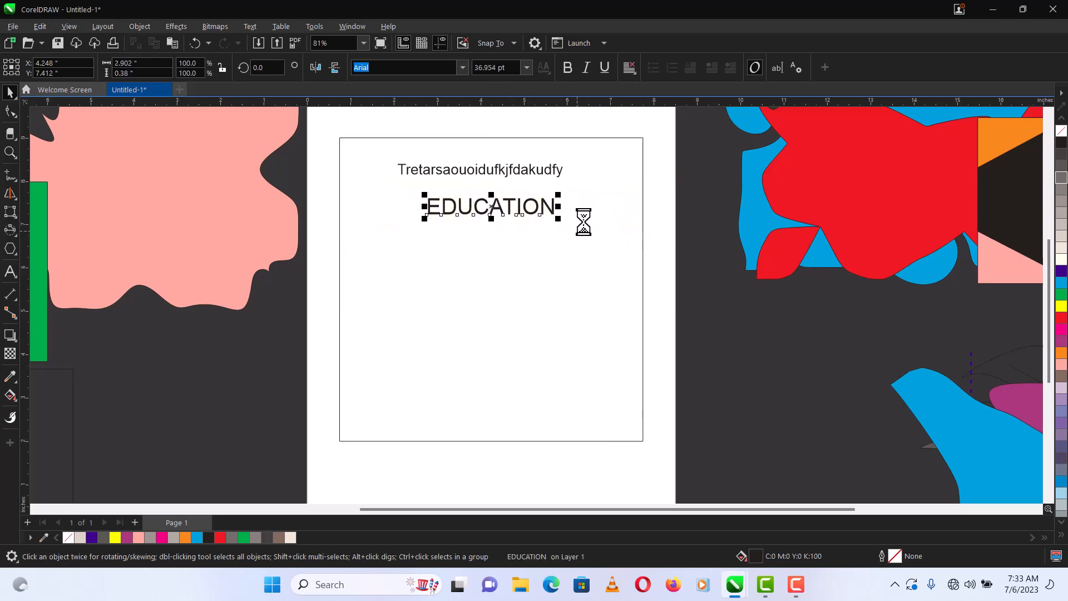
key("ctrl+z")
left_click_drag(641, 207, 567, 208)
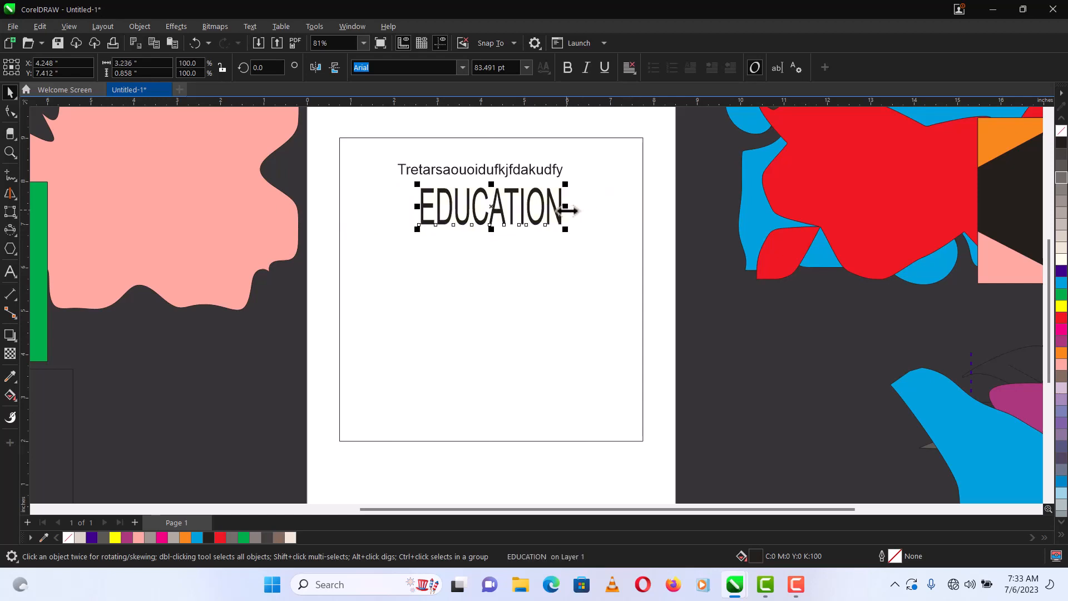
key("ctrl+z")
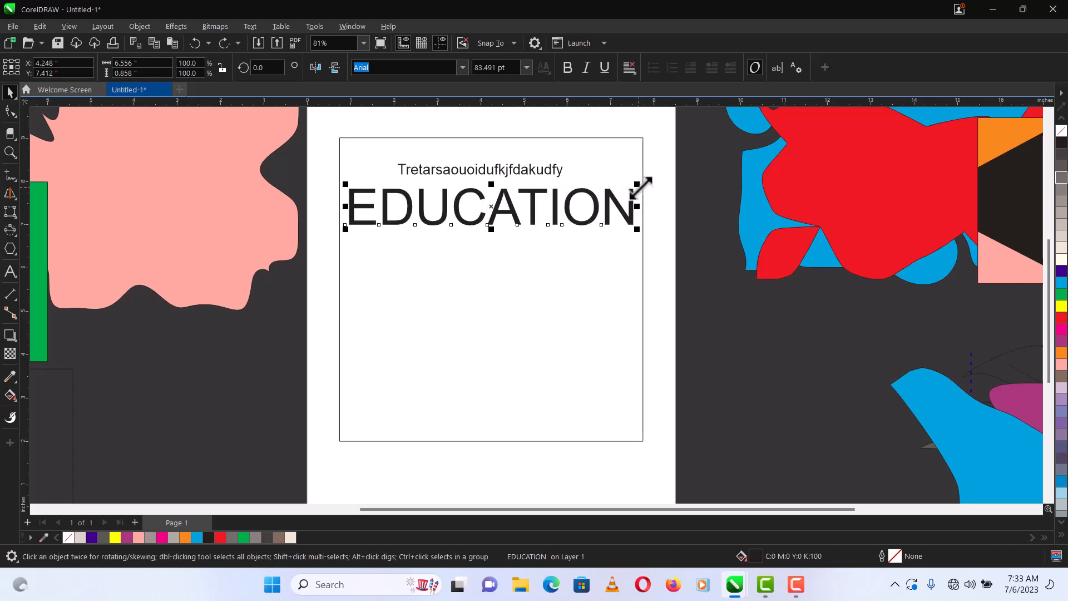
Shrink EDUCATION proportionally from its centre to about 5.5 × 0.73 in, undoing a trial horizontal squeeze to about 4.3 in wide
left_click_drag(639, 185, 624, 168)
left_click_drag(626, 209, 589, 212)
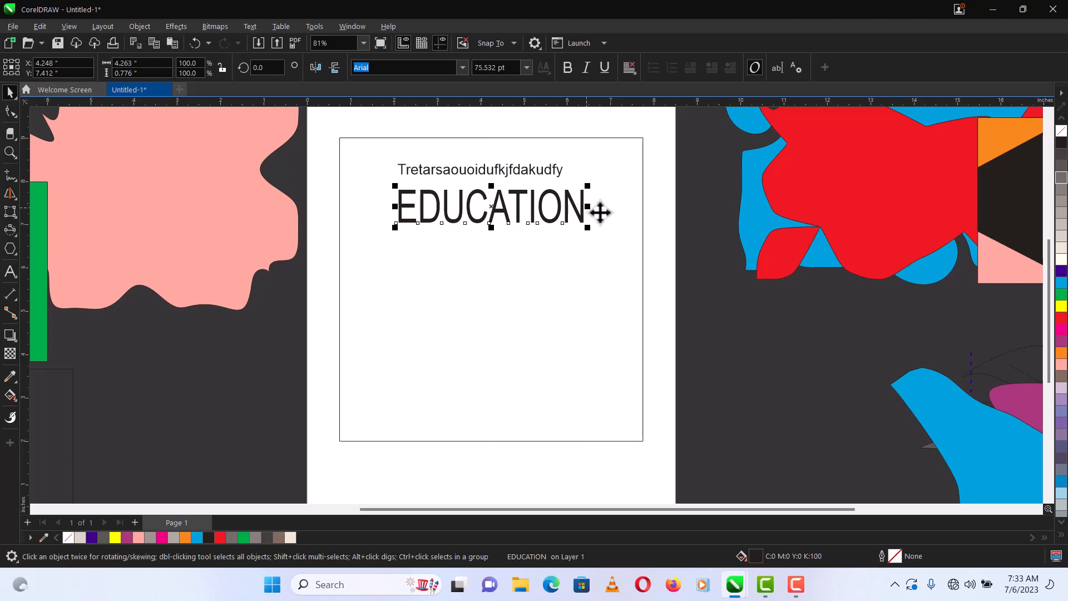
key("ctrl+z")
mouse_move(627, 230)
left_mouse_down()
mouse_move(596, 231)
mouse_move(646, 246)
mouse_move(591, 243)
mouse_move(666, 248)
mouse_move(618, 248)
left_mouse_up()
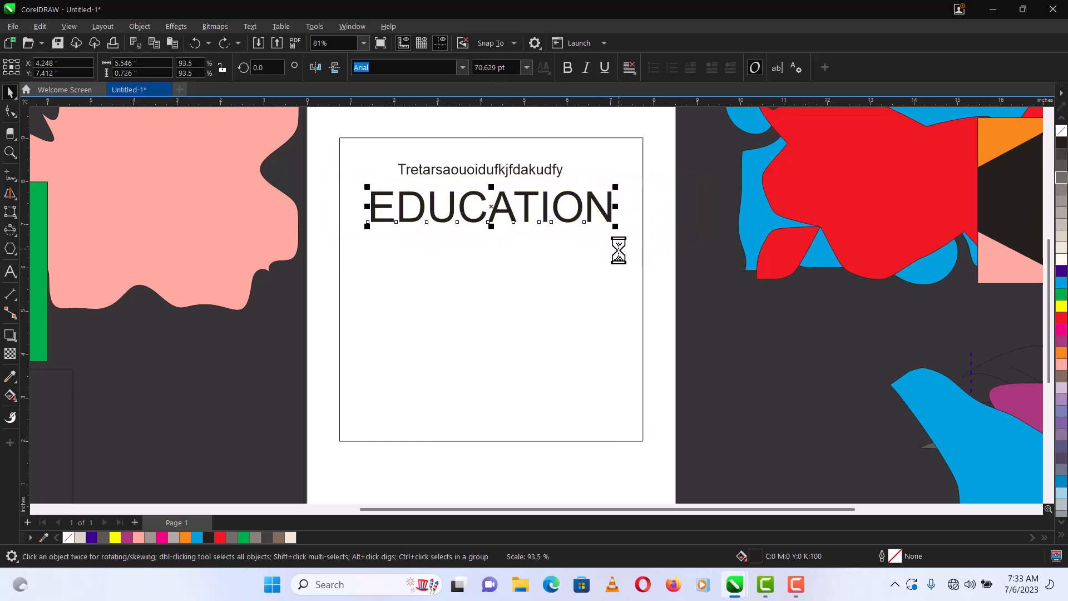
Fill EDUCATION with dark blue (C100 M100 Y0 K0) and make it bold, italic and underlined
left_click(1062, 283)
left_click(1061, 271)
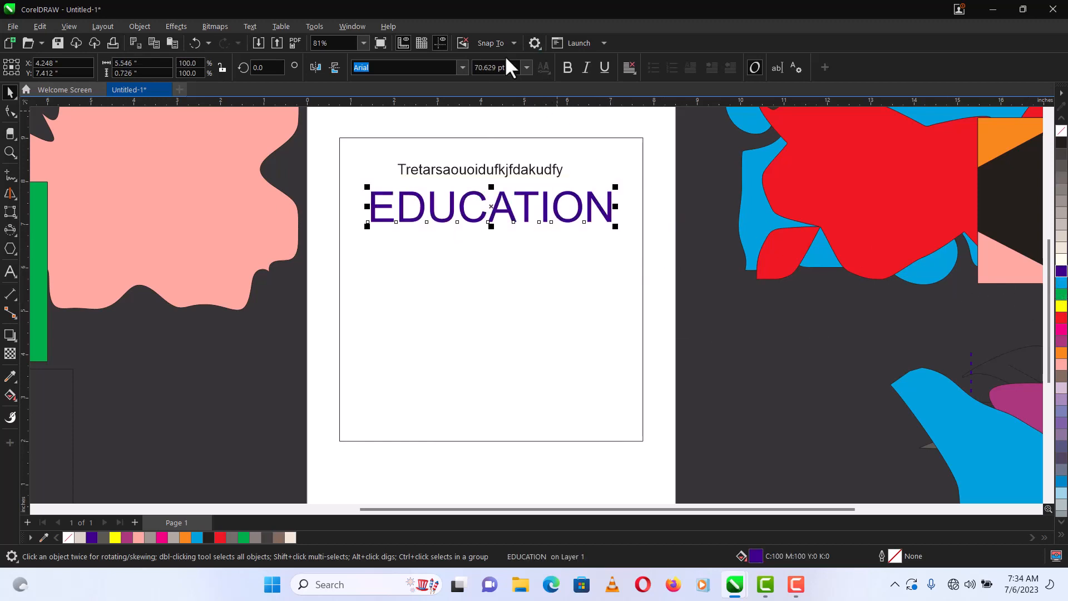
left_click(566, 69)
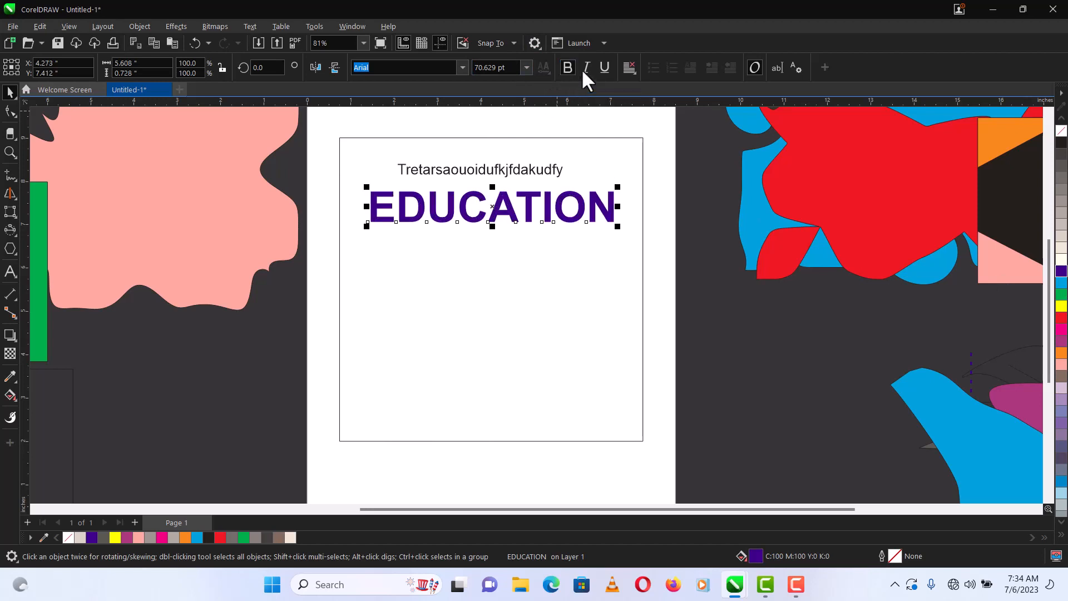
left_click(587, 67)
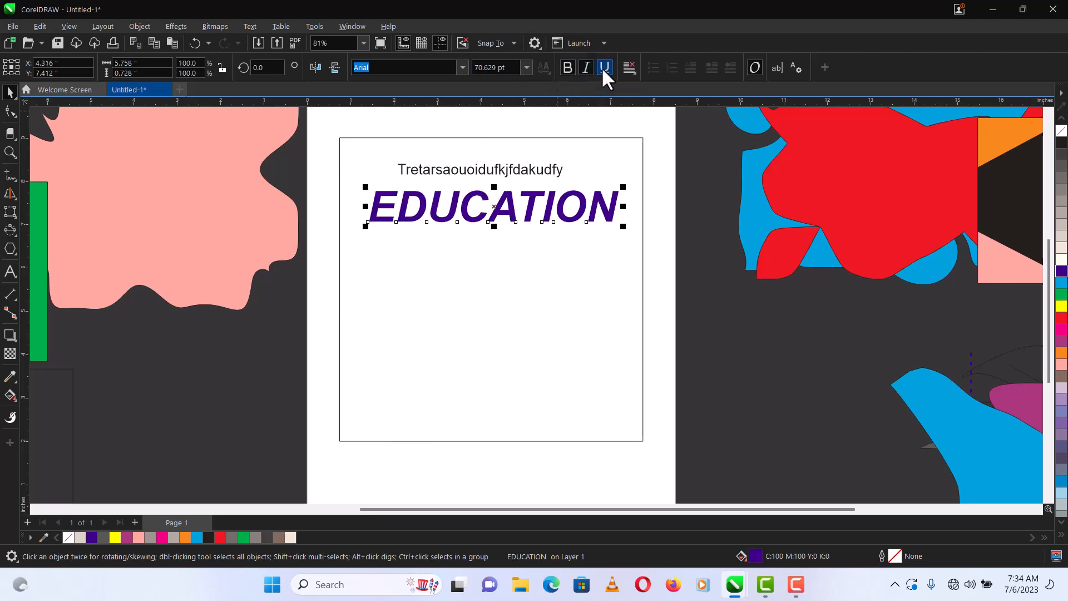
left_click(604, 68)
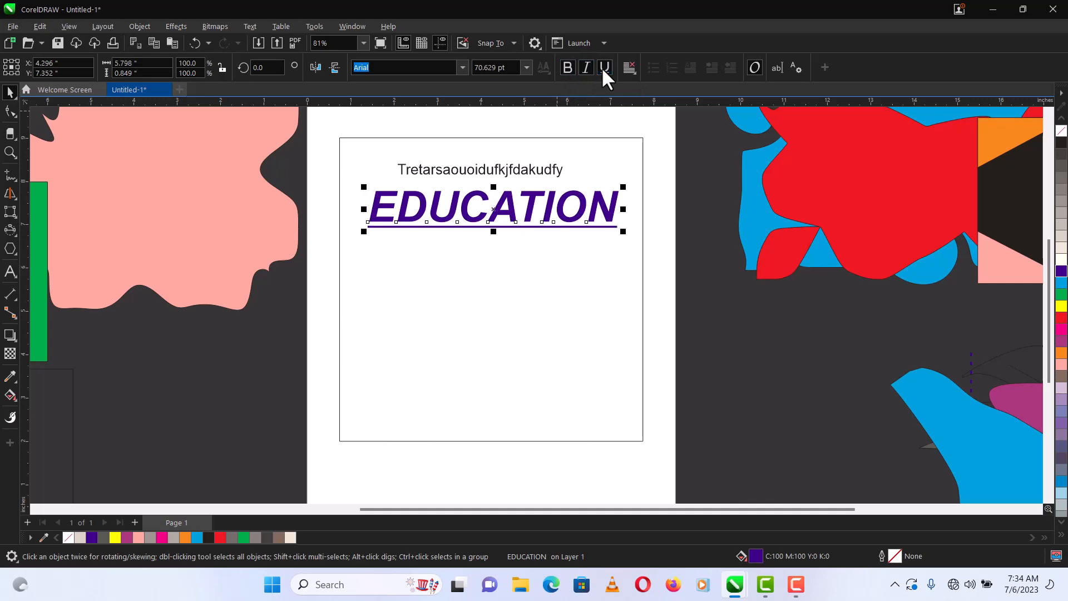
Try Montserrat Bold on EDUCATION, settle on Montserrat ExtraBold Italic, and remove the underline
left_click(462, 68)
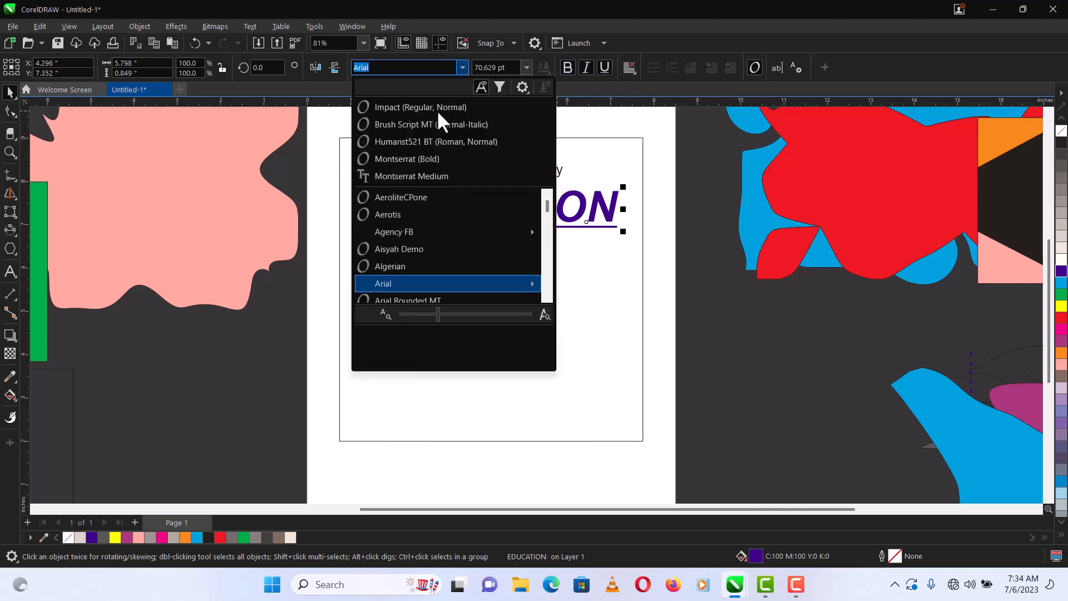
left_click(422, 159)
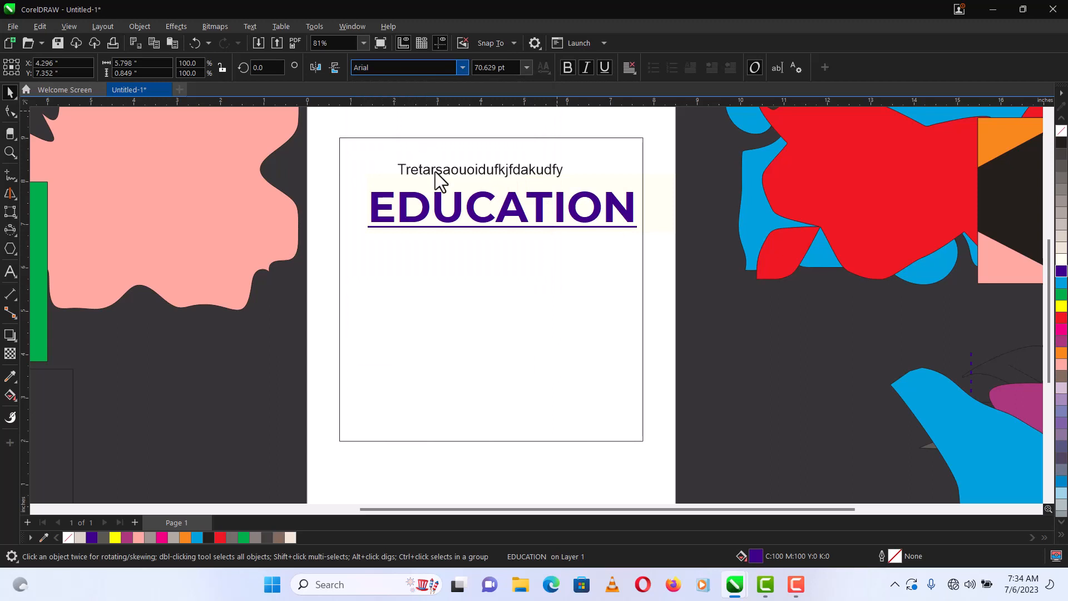
left_click(462, 68)
mouse_move(441, 198)
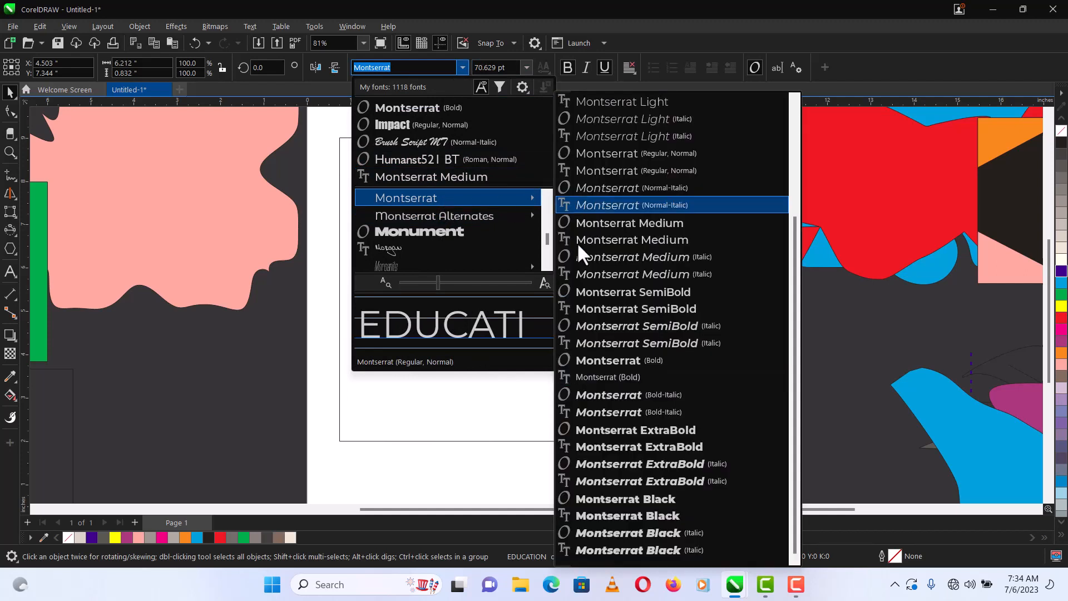
left_click(606, 482)
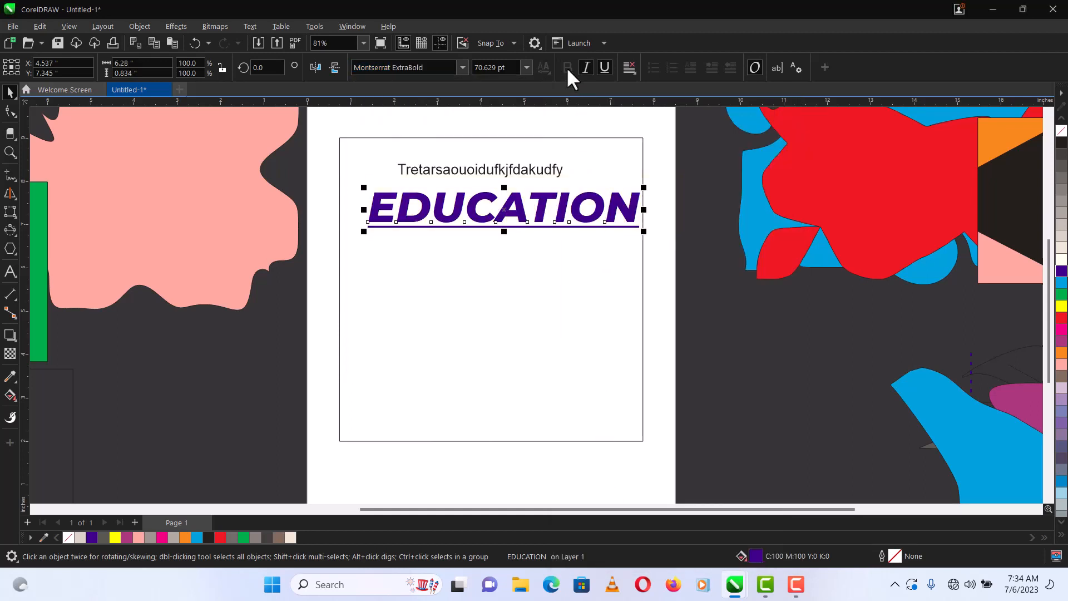
left_click(604, 67)
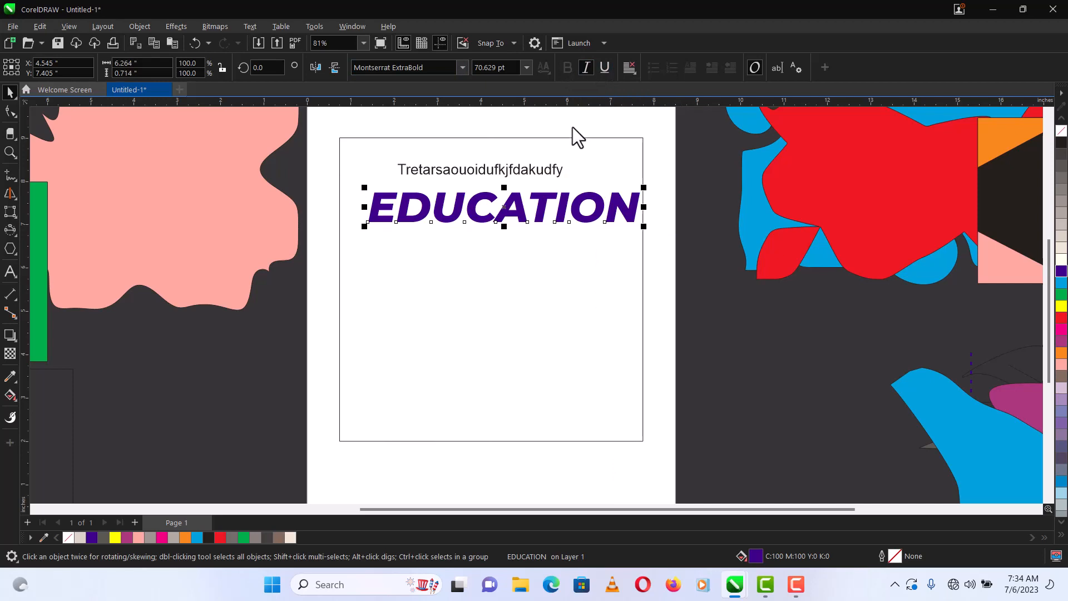
Fill EDUCATION with red and scale it to about 6.1 × 0.7 in, centred just below the upper text line
left_click(1061, 318)
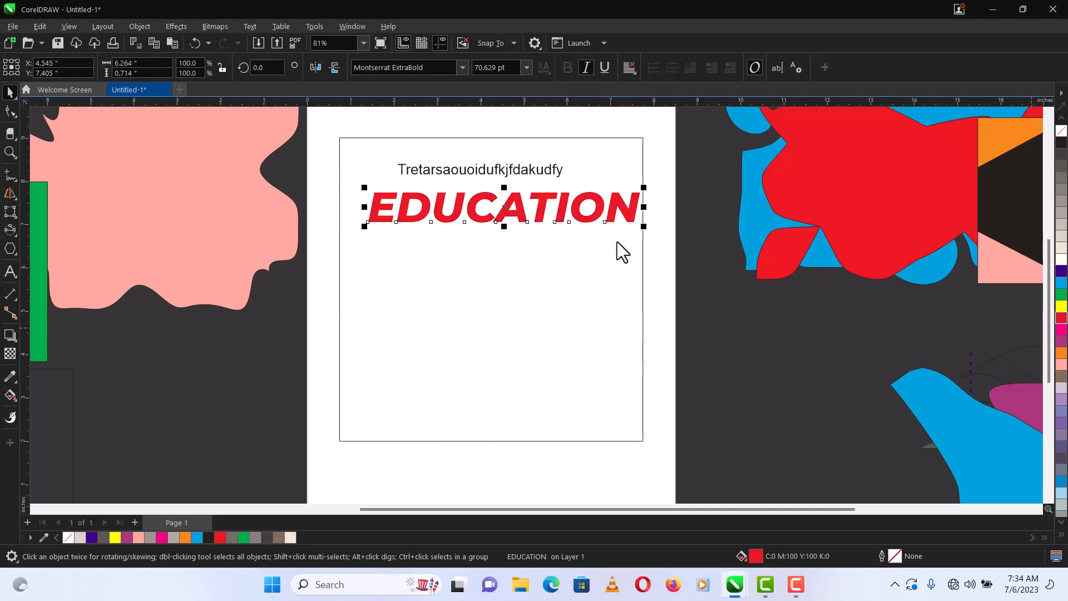
left_click_drag(645, 228, 527, 212)
key("ctrl+z")
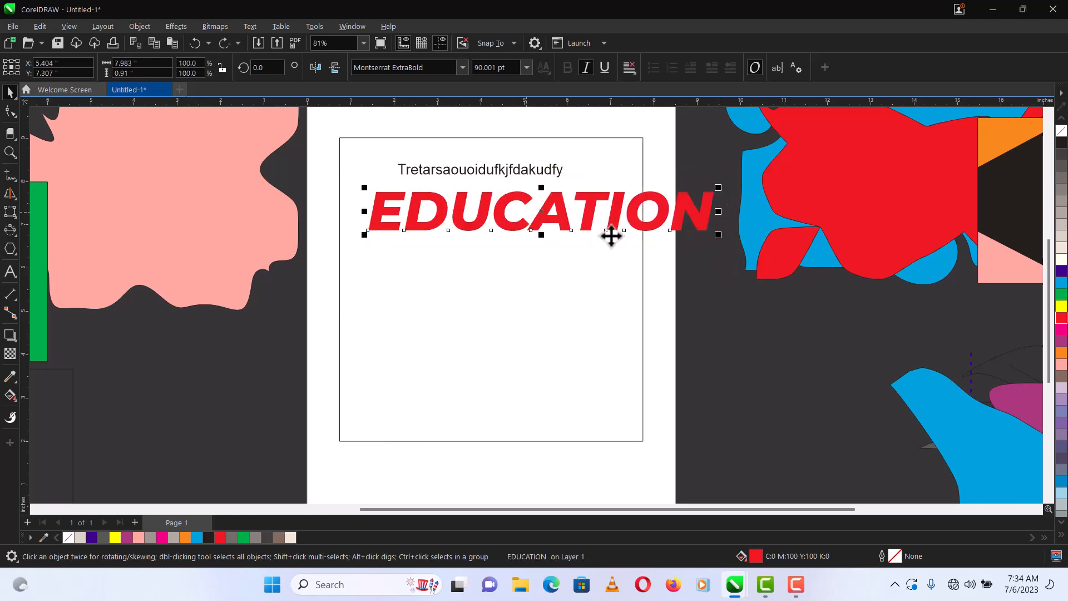
left_click_drag(719, 237, 627, 167)
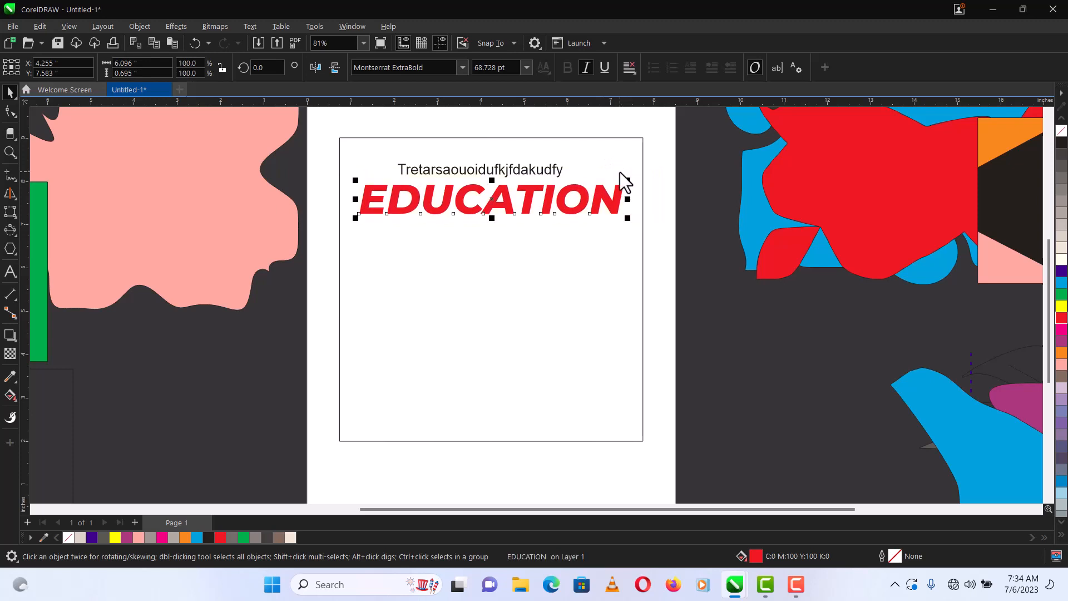
Draw a table of 3 rows and 4 columns, about 8.2 × 5.4 in, below EDUCATION
left_click(15, 275)
left_click(39, 285)
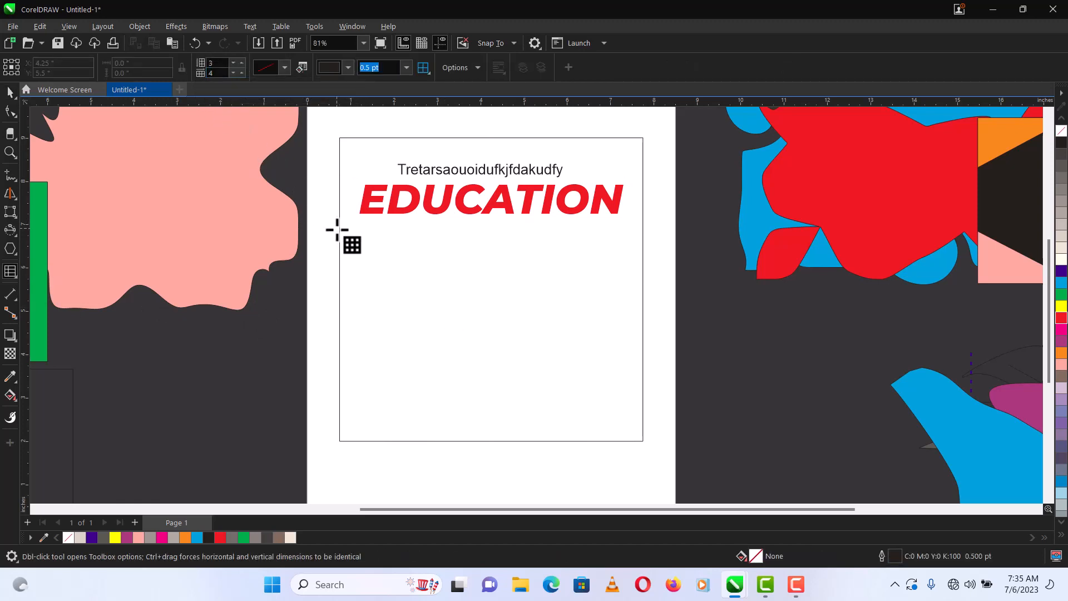
left_click_drag(333, 231, 689, 464)
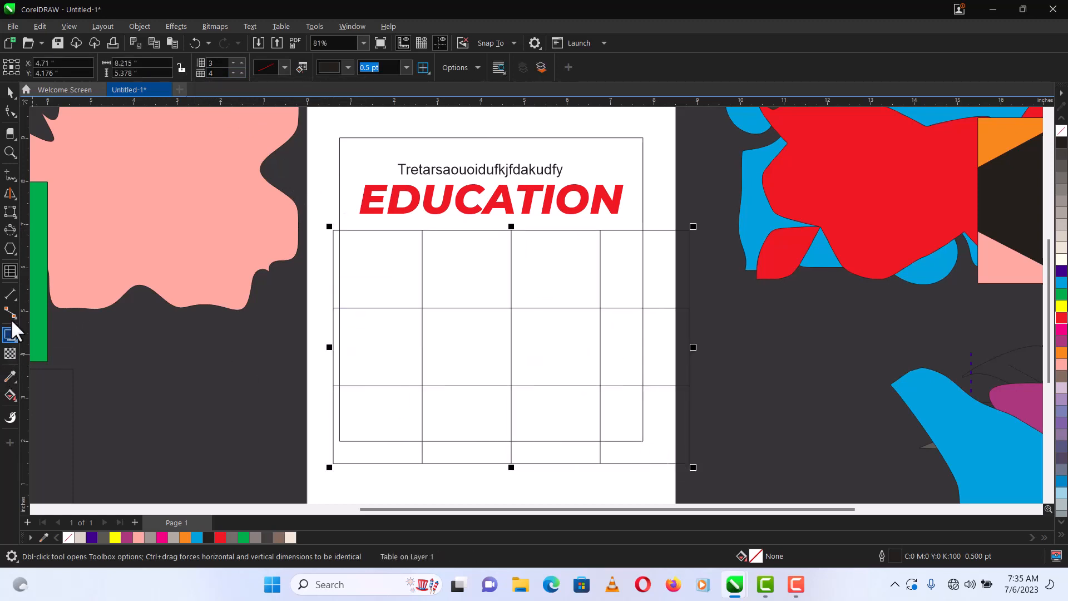
Enter several lines of filler text starting with "weweadfasfdafdsfadsfadf" in the table's first cell
left_click(16, 275)
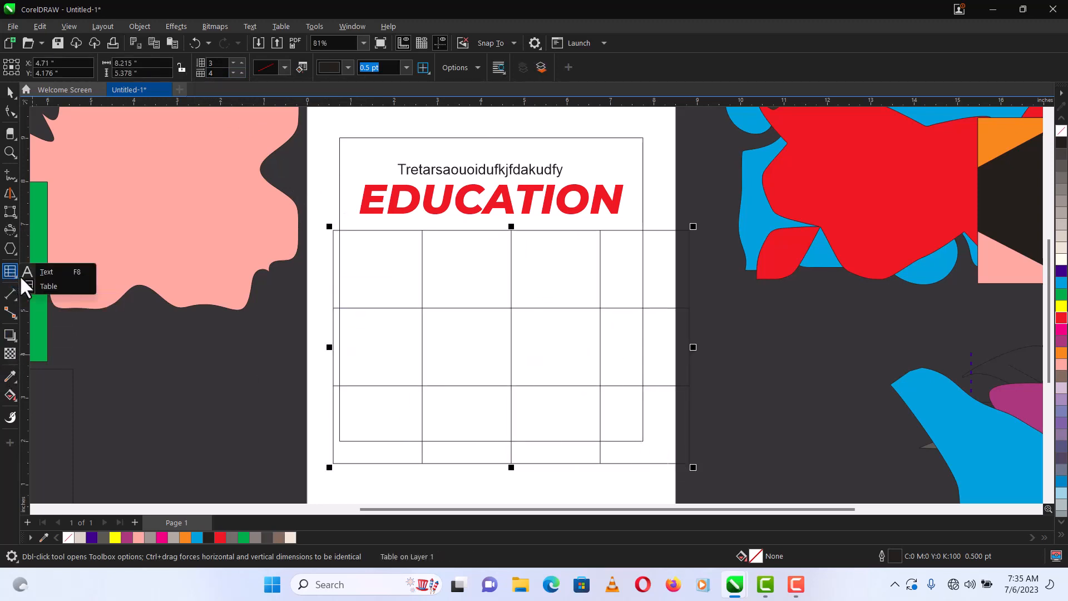
left_click(89, 272)
left_click(362, 256)
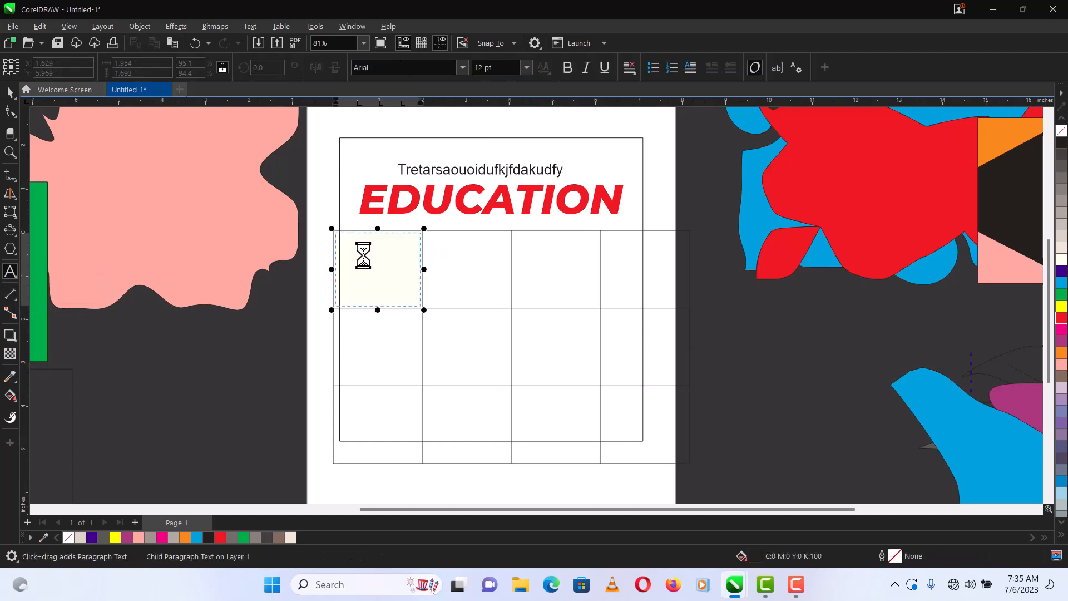
type("weweadfasfdafdsfadsfadf")
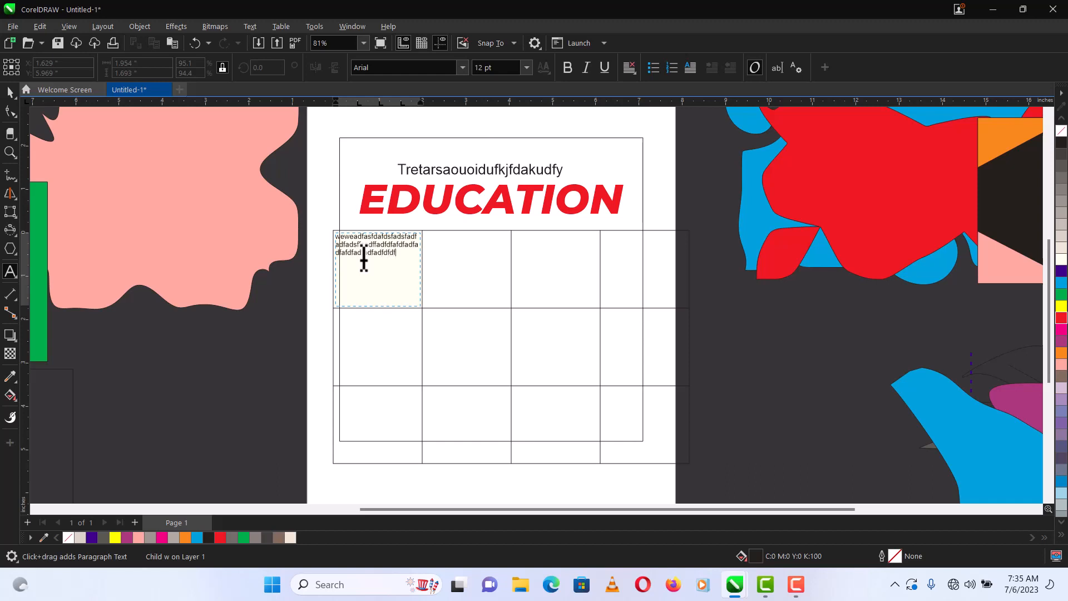
type("a")
Enter filler text in the other three top-row cells, with "aadafdfaeadfadsfd" in the third and "afdfafdfaadf" in the fourth
left_click(447, 259)
type("a")
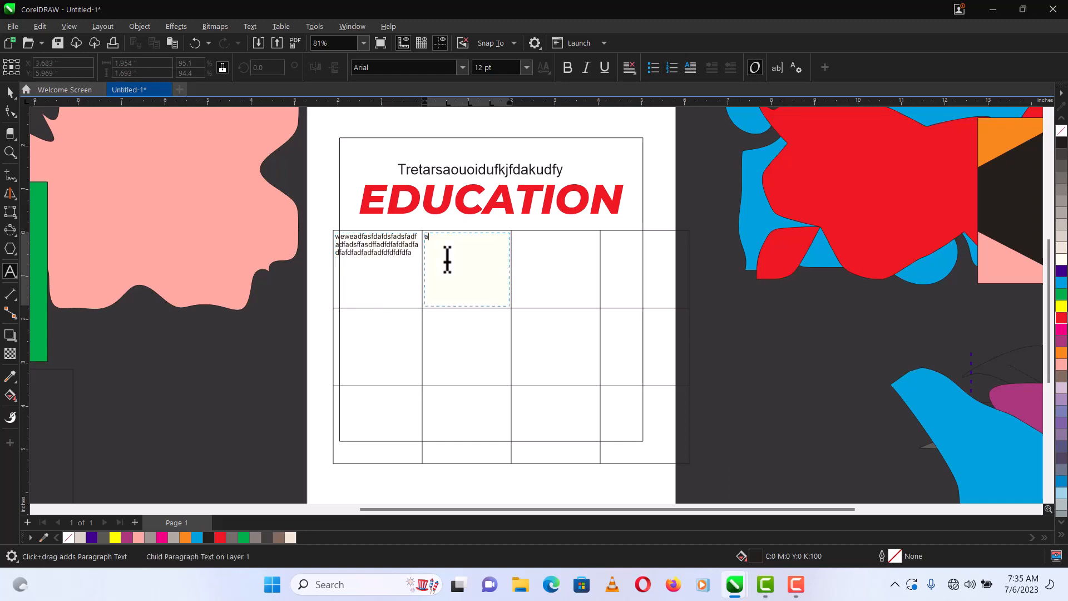
type("dafdfdfdafdfdf")
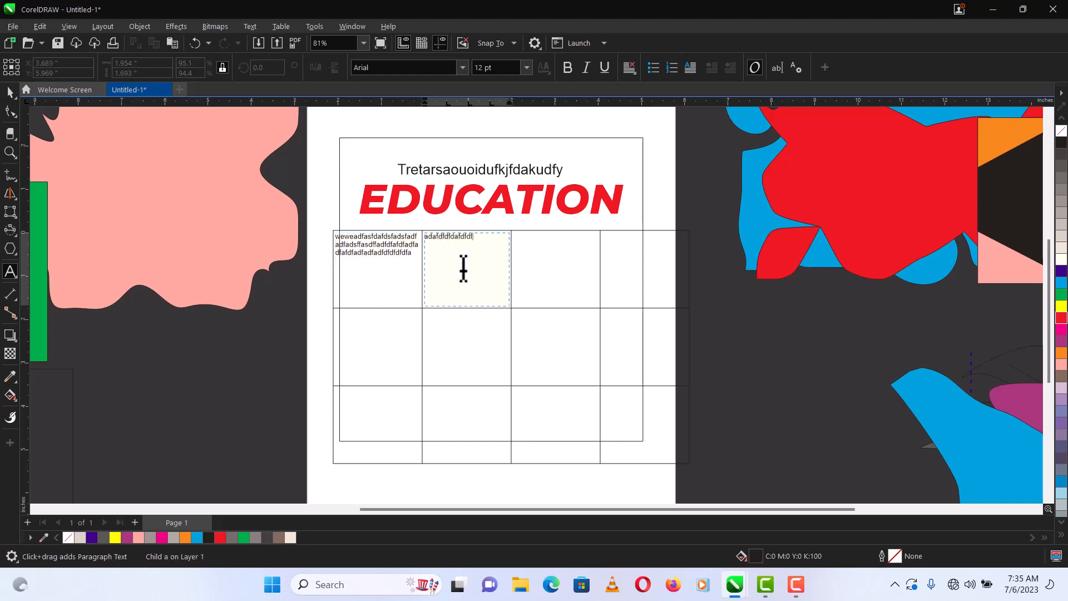
type("daffafdfdfads")
left_click(536, 257)
type("aeadfadsfd")
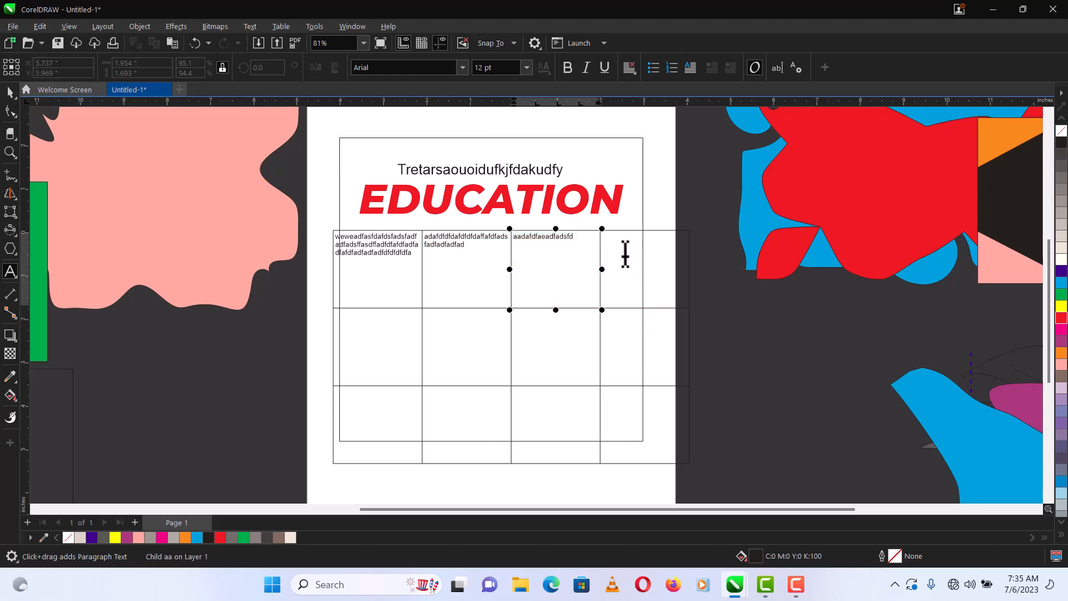
left_click(625, 255)
type("afdfafdfaadf")
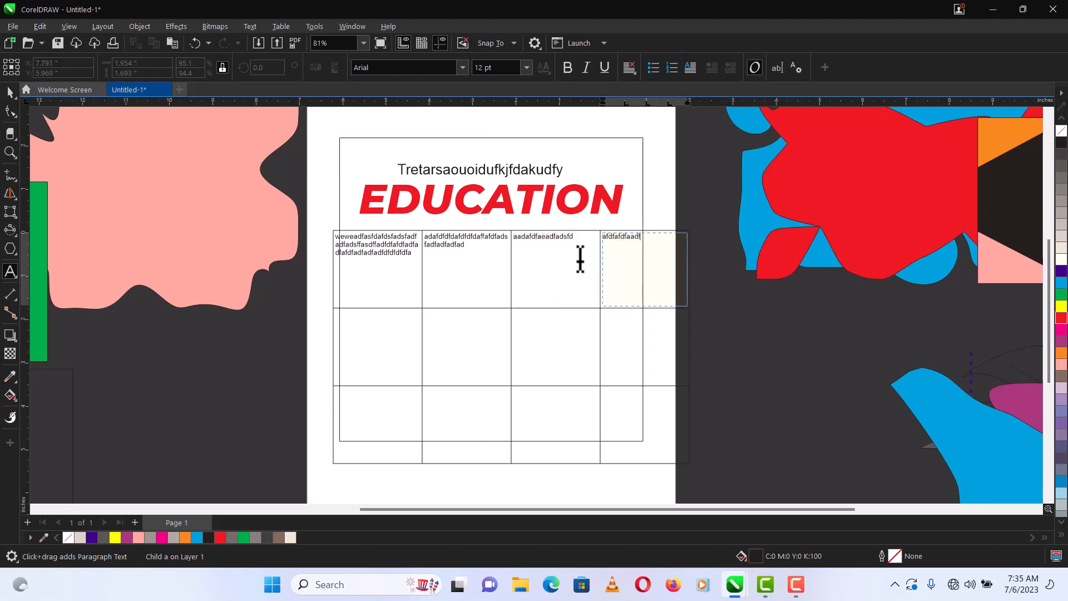
Select the whole table and delete it
left_click(10, 95)
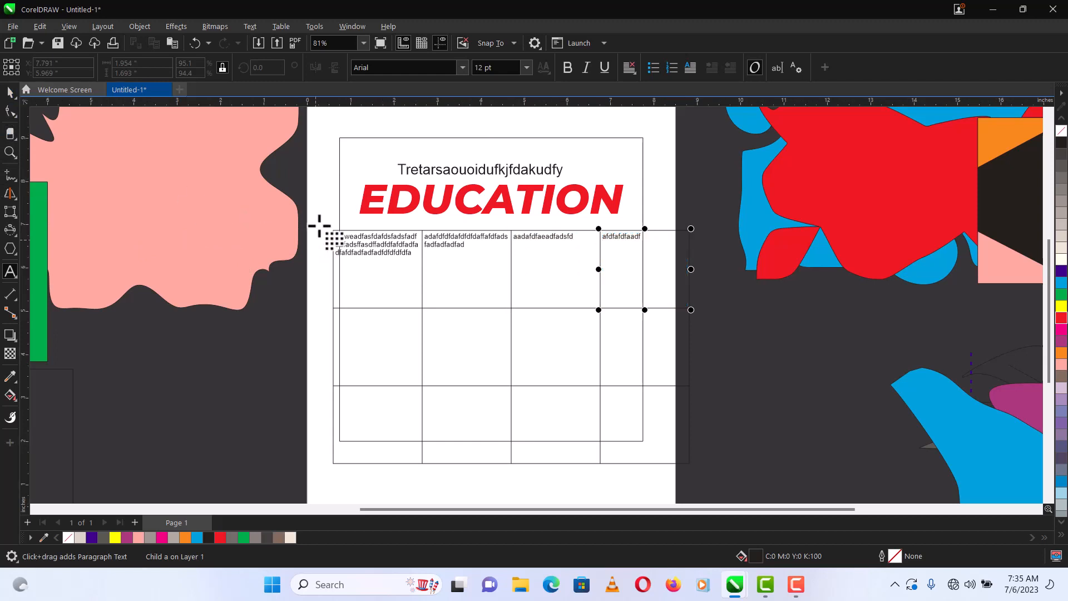
left_click_drag(317, 221, 746, 487)
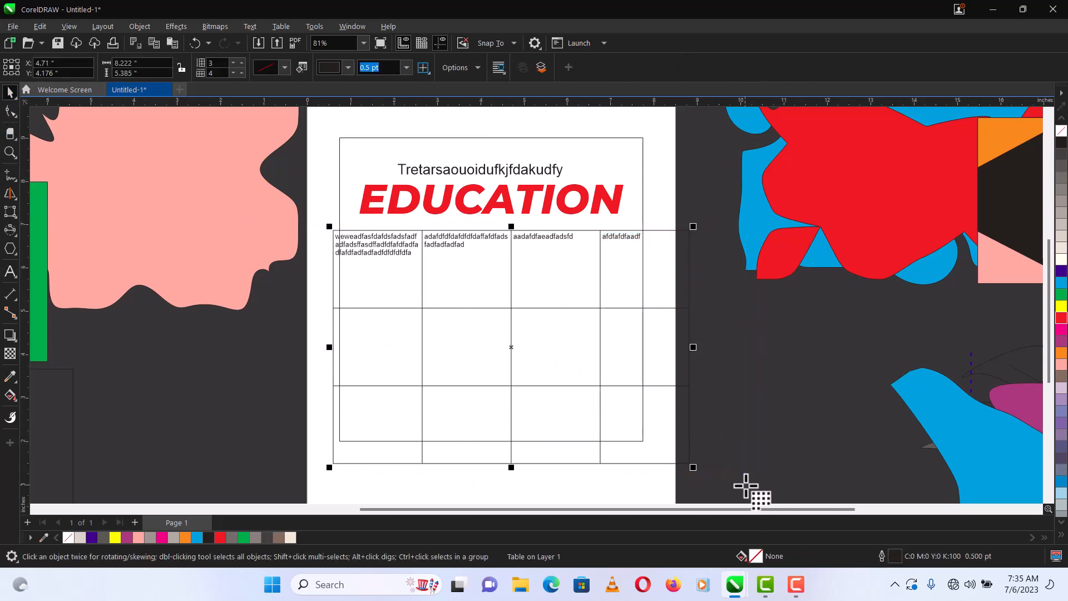
key("Delete")
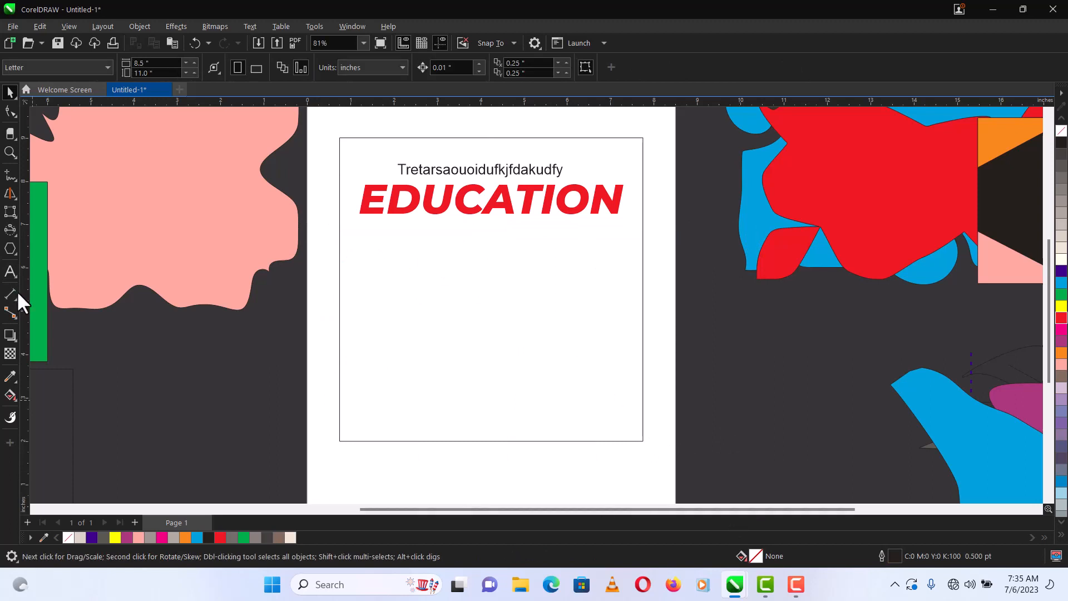
Draw three parallel dimensions across the page: two nearly horizontal, about 9.9 and 11.4 in long, and a diagonal one about 8.25 in long
left_click(11, 293)
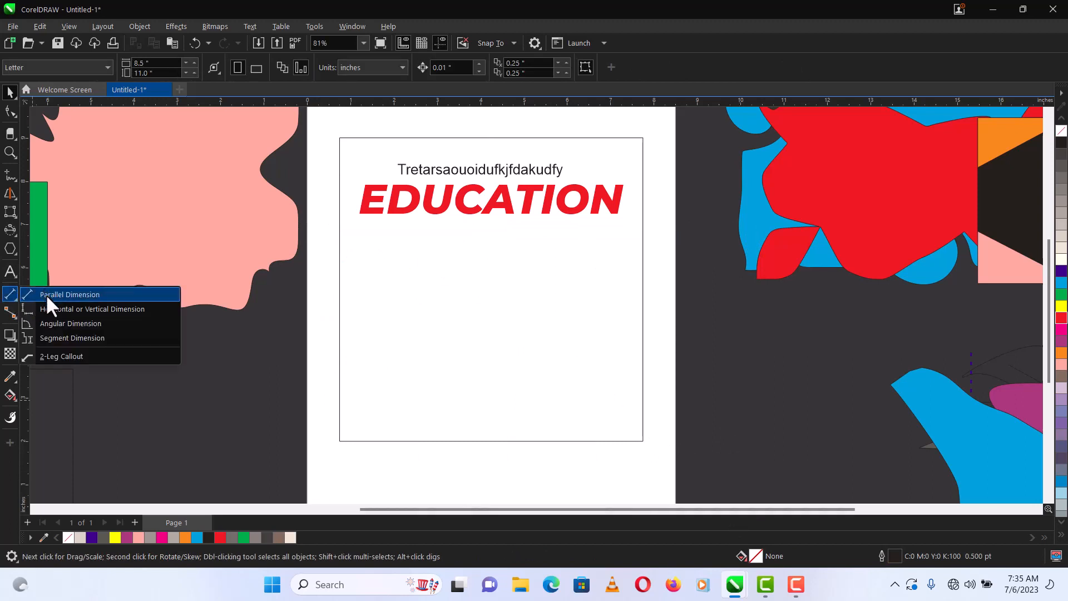
left_click(47, 298)
left_click_drag(282, 311, 708, 324)
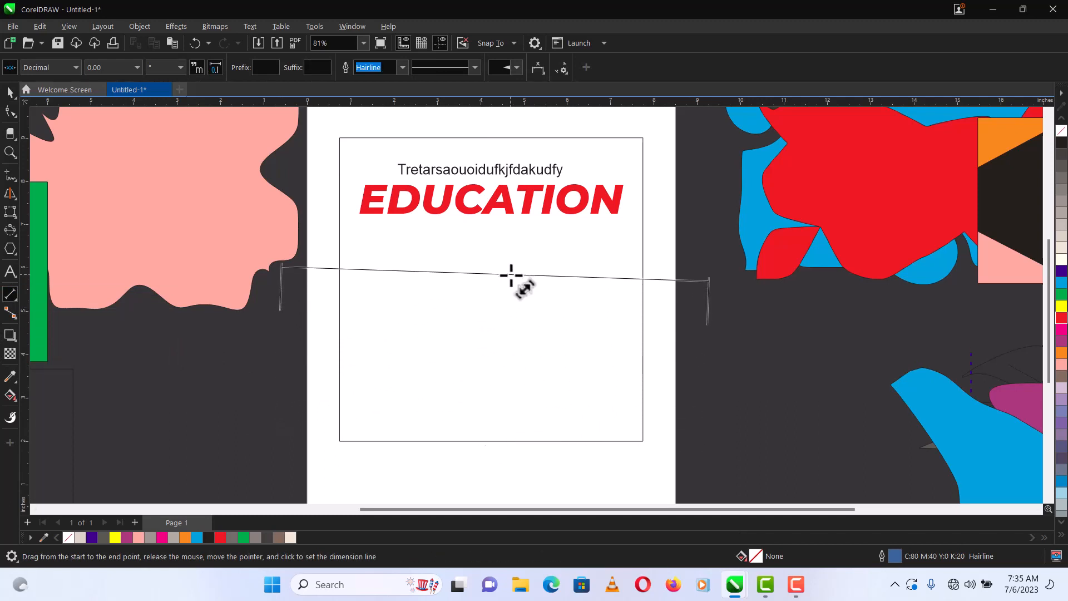
left_click(512, 275)
left_click_drag(245, 361, 737, 380)
left_click(555, 460)
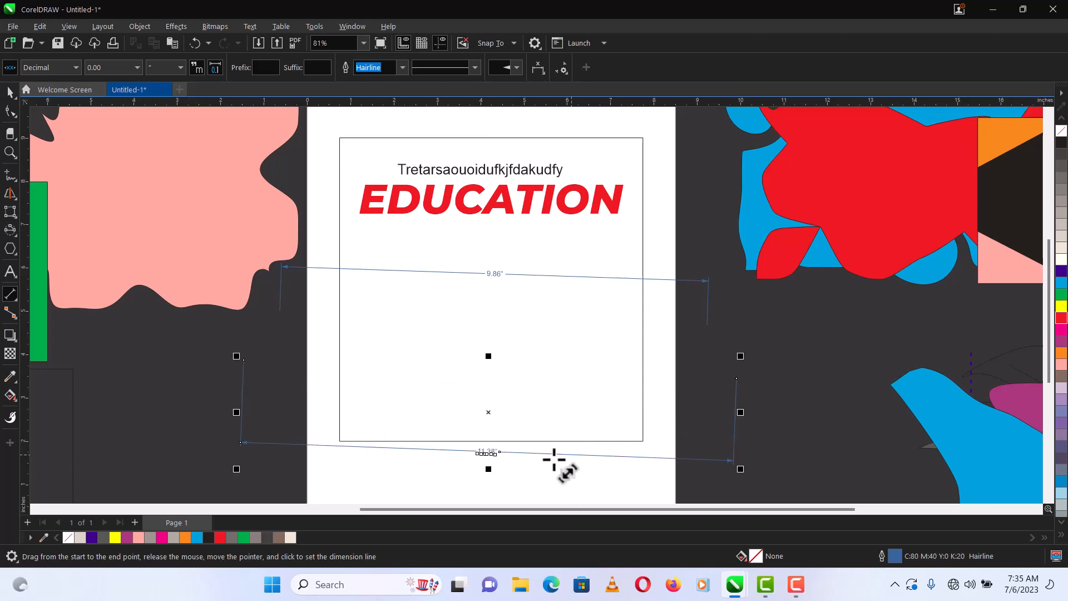
left_click_drag(384, 270, 695, 445)
left_click(484, 425)
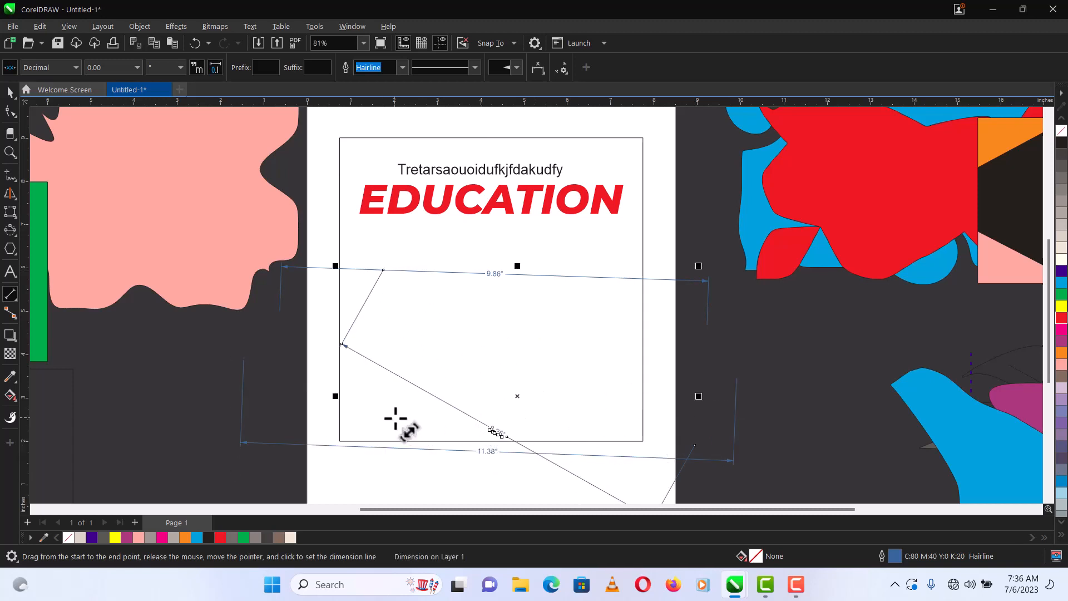
Draw a horizontal dimension about 8.45 in wide across the lower part of the square and undo it
left_click(14, 303)
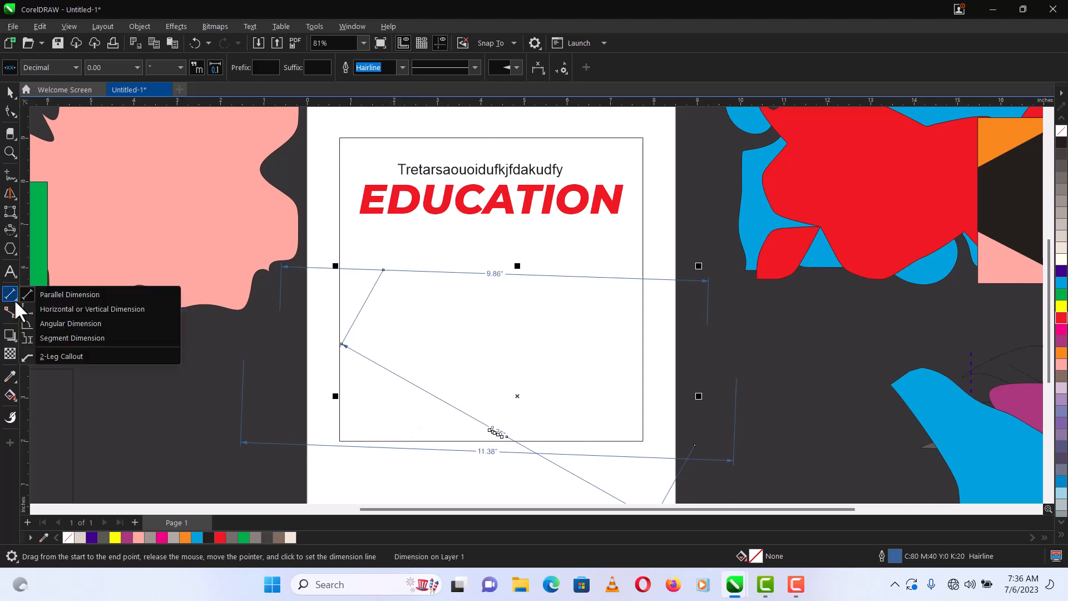
left_click(49, 308)
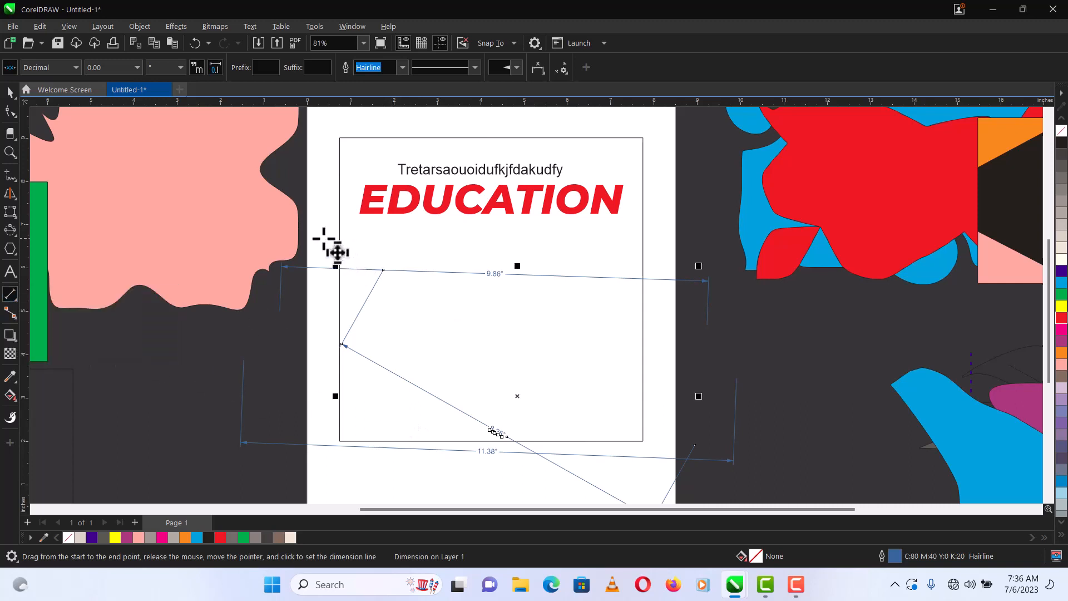
left_click_drag(323, 238, 699, 232)
left_click_drag(694, 280, 697, 396)
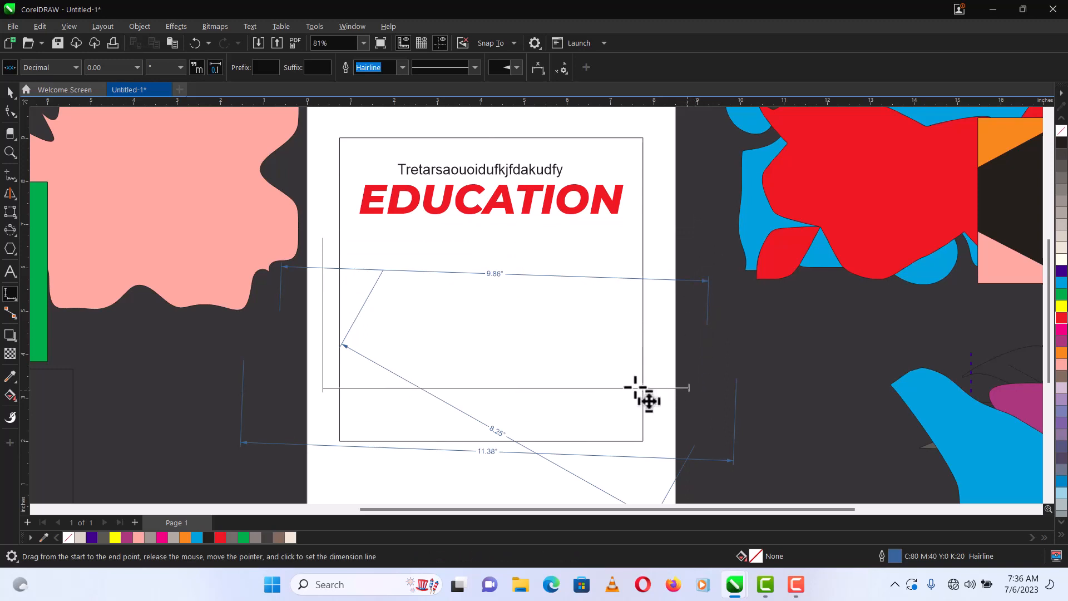
left_click(405, 389)
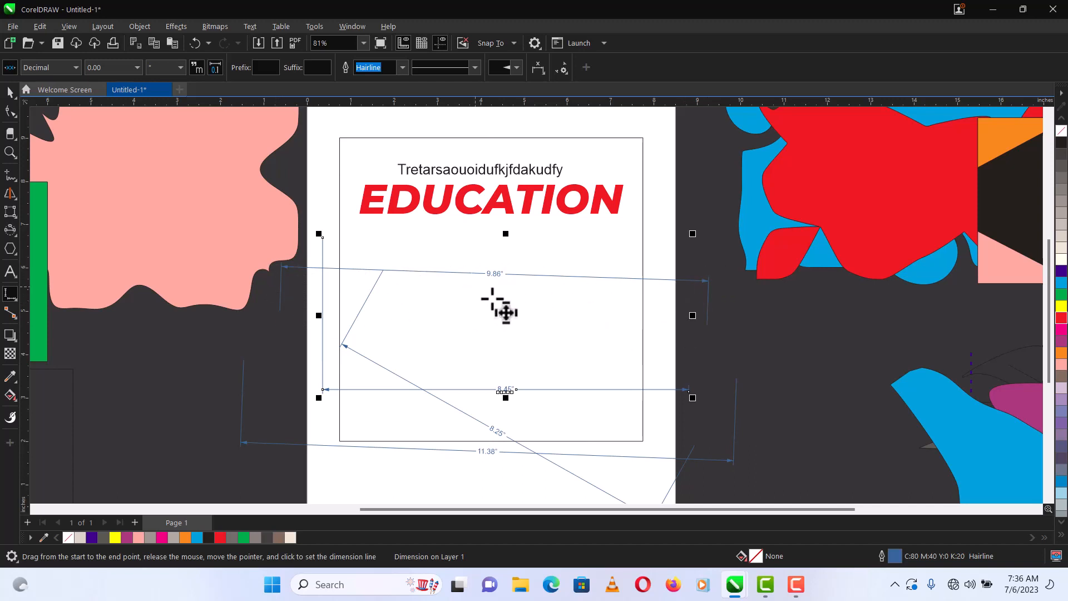
key("ctrl+z")
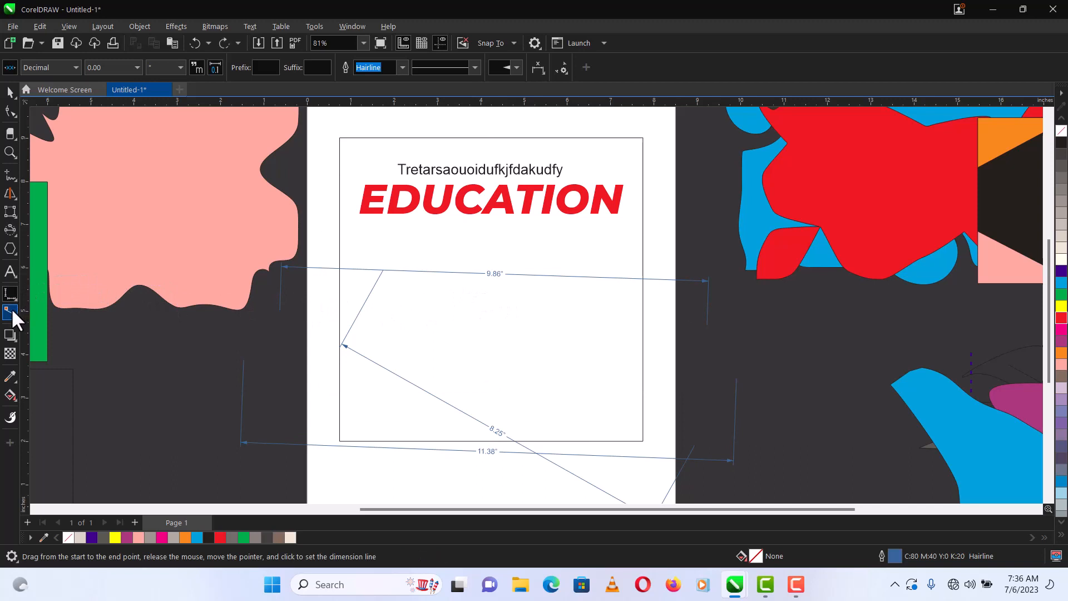
Draw an angular dimension of about 44.7° inside the square, with its vertex below the start of EDUCATION
left_click(11, 309)
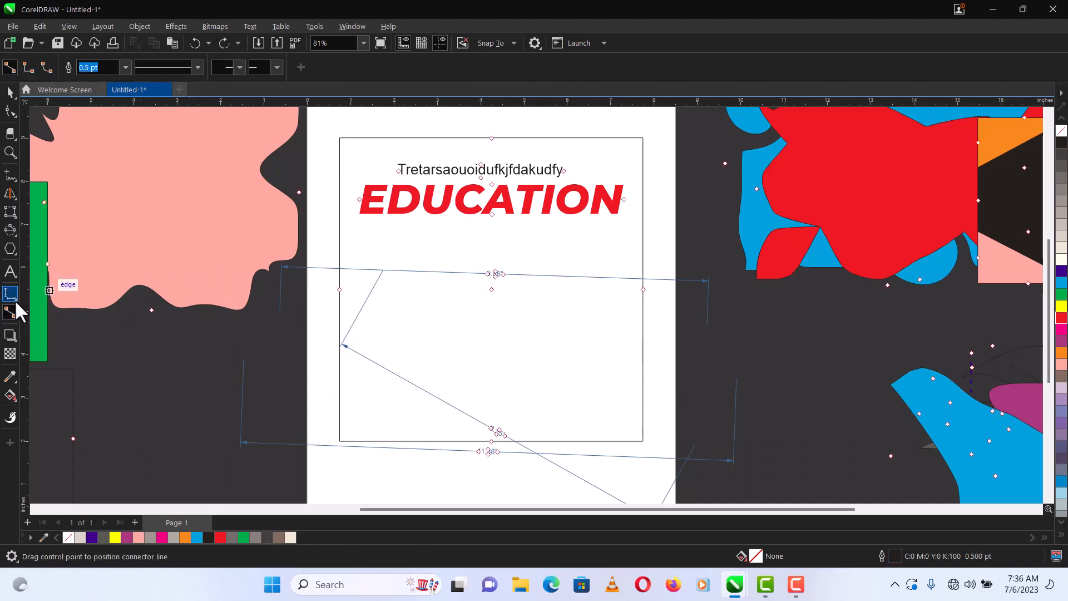
left_click(16, 301)
left_click(70, 324)
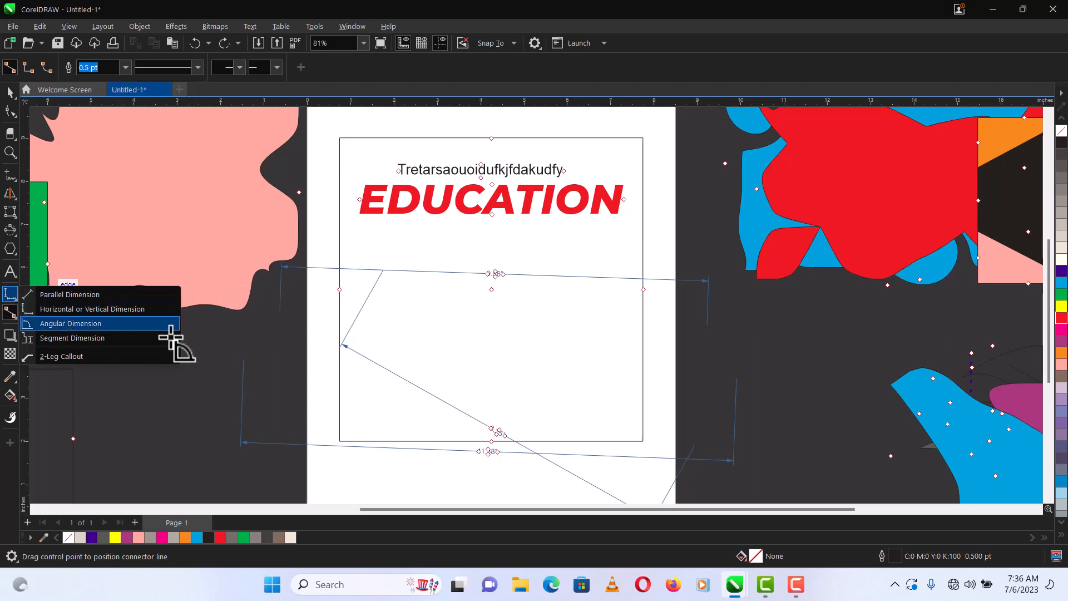
mouse_move(354, 229)
left_mouse_down()
mouse_move(503, 341)
mouse_move(566, 451)
left_mouse_up()
left_click(604, 382)
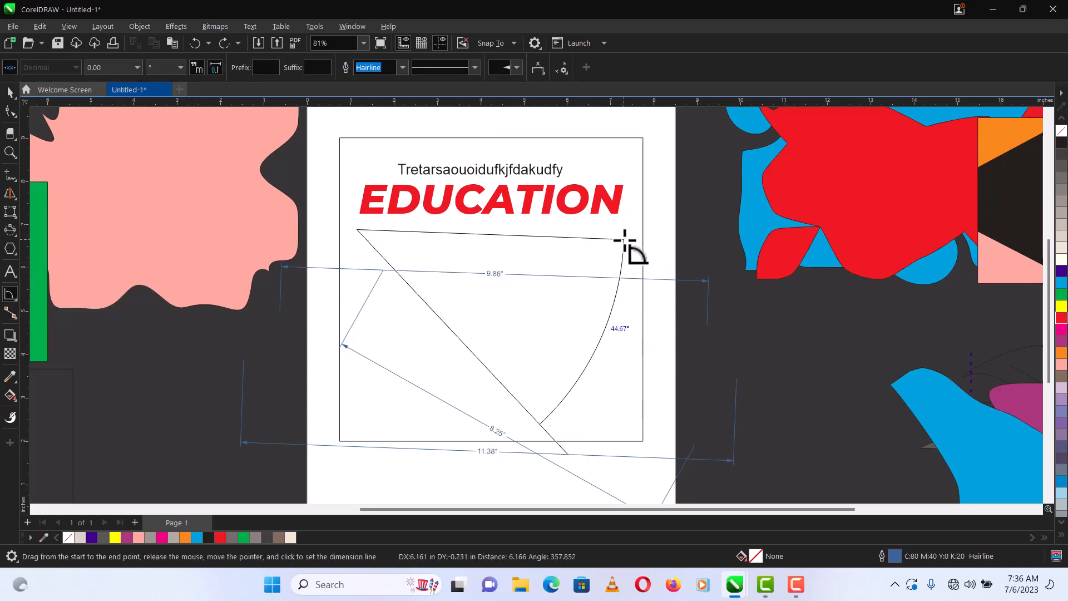
left_click(627, 245)
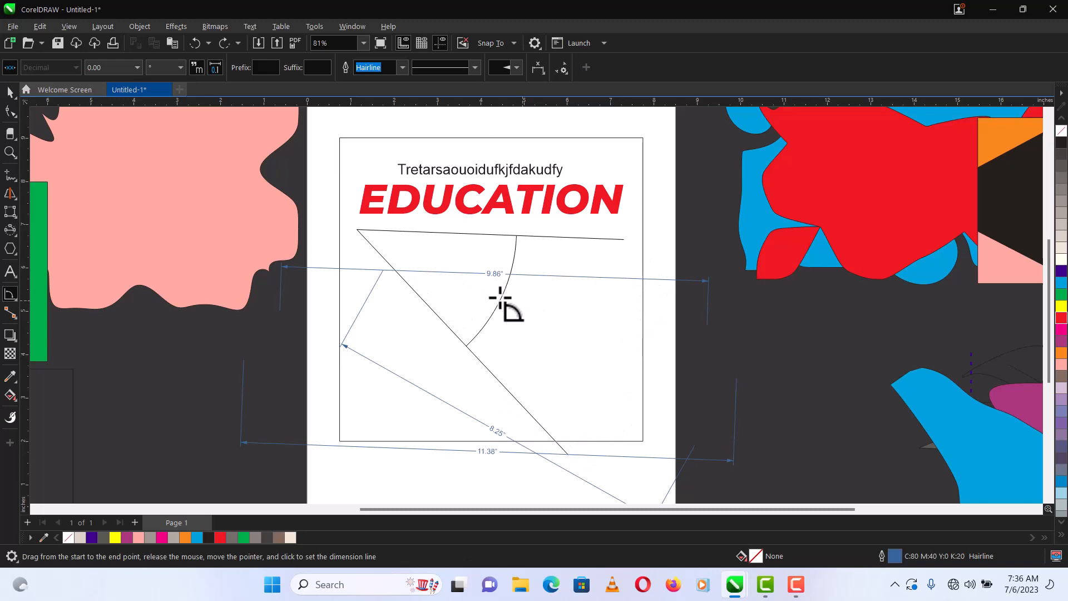
left_click(577, 329)
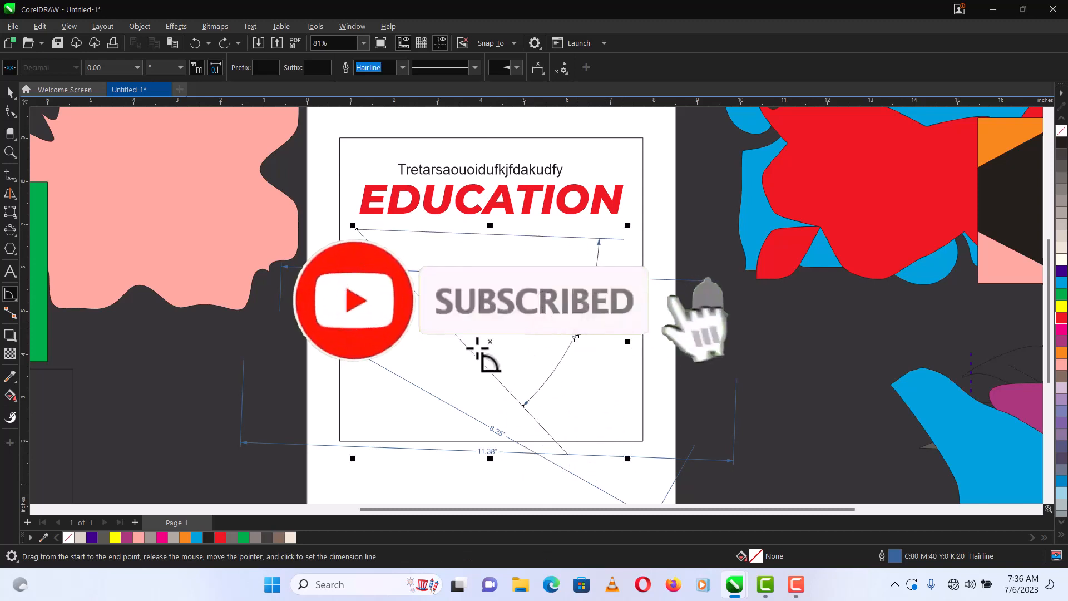
Draw a second angular dimension of about 34.7° near the square's left edge, opening downward
left_click_drag(333, 236, 483, 434)
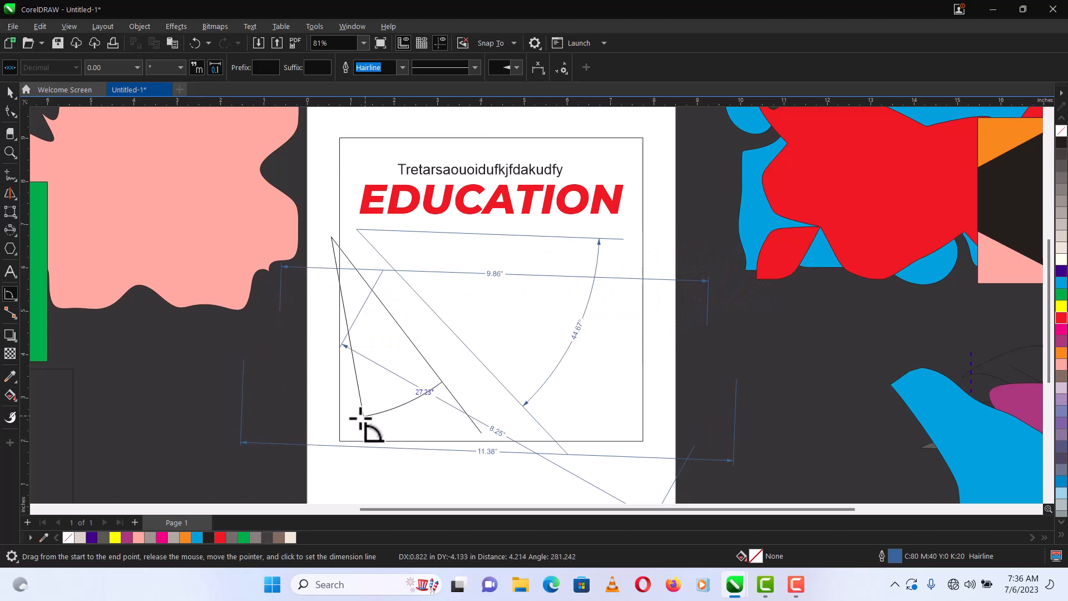
left_click(341, 421)
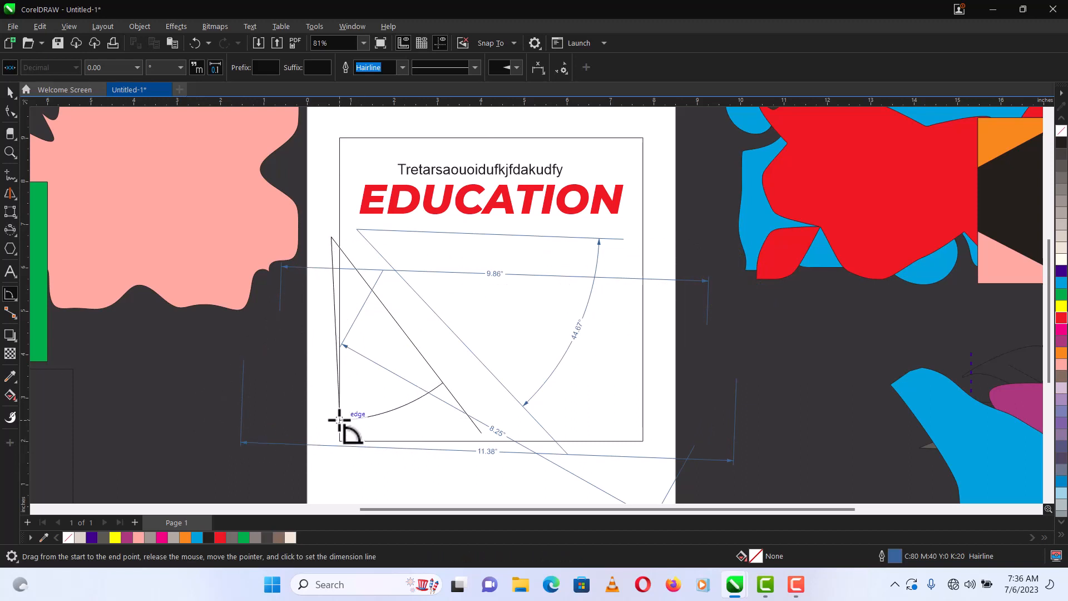
left_click(455, 375)
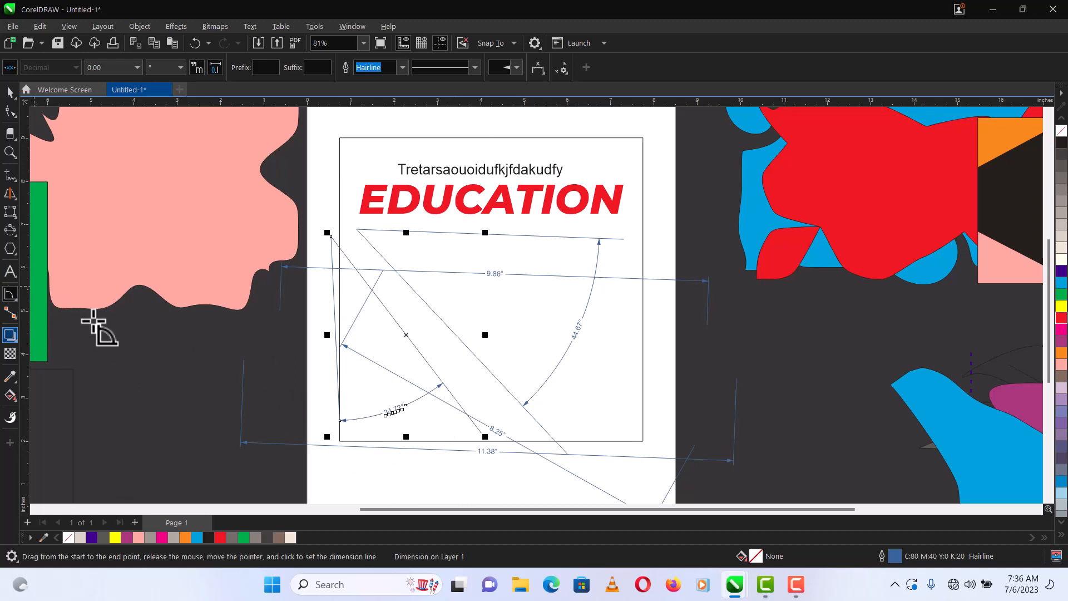
Select all the parallel and angular dimension lines together and delete them
key("space")
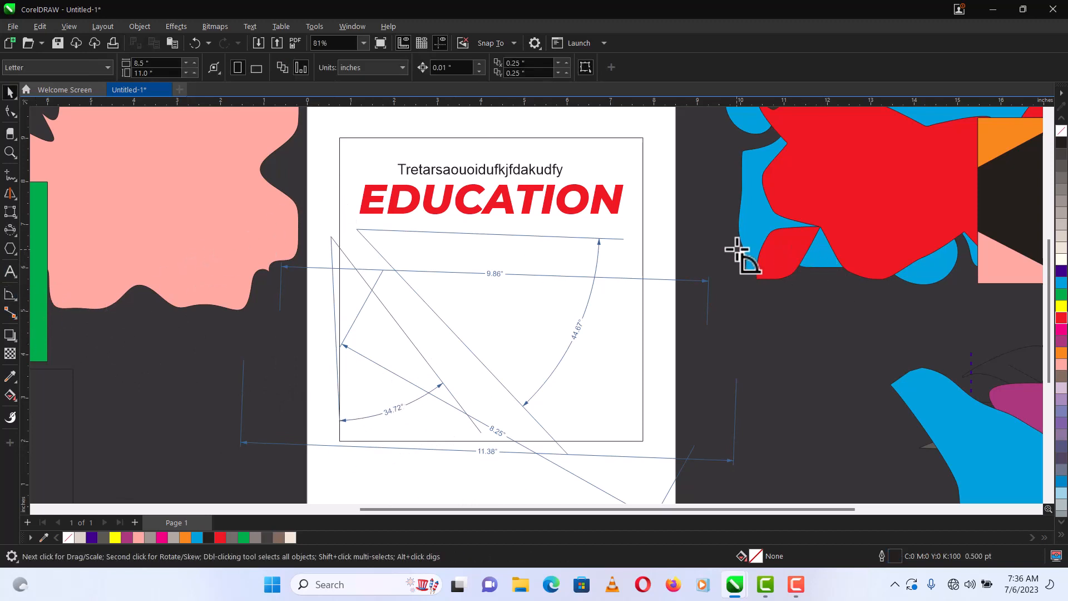
left_click_drag(730, 227, 197, 509)
key("Delete")
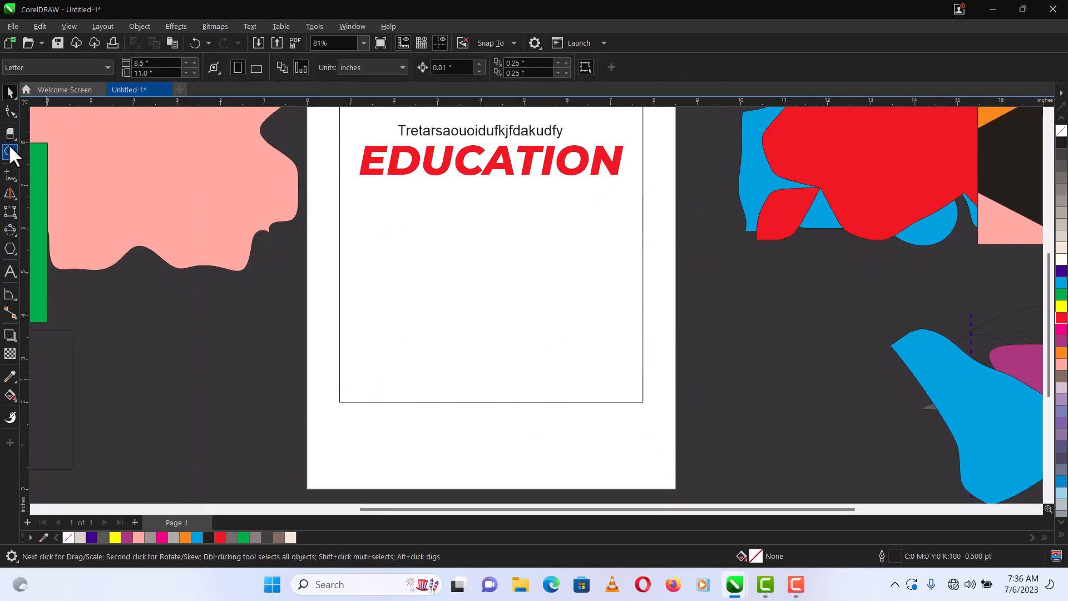
Apply a drop shadow to the EDUCATION text, cast slightly downward from its center, offset about 0.057 in and -0.127 in
left_click(392, 169)
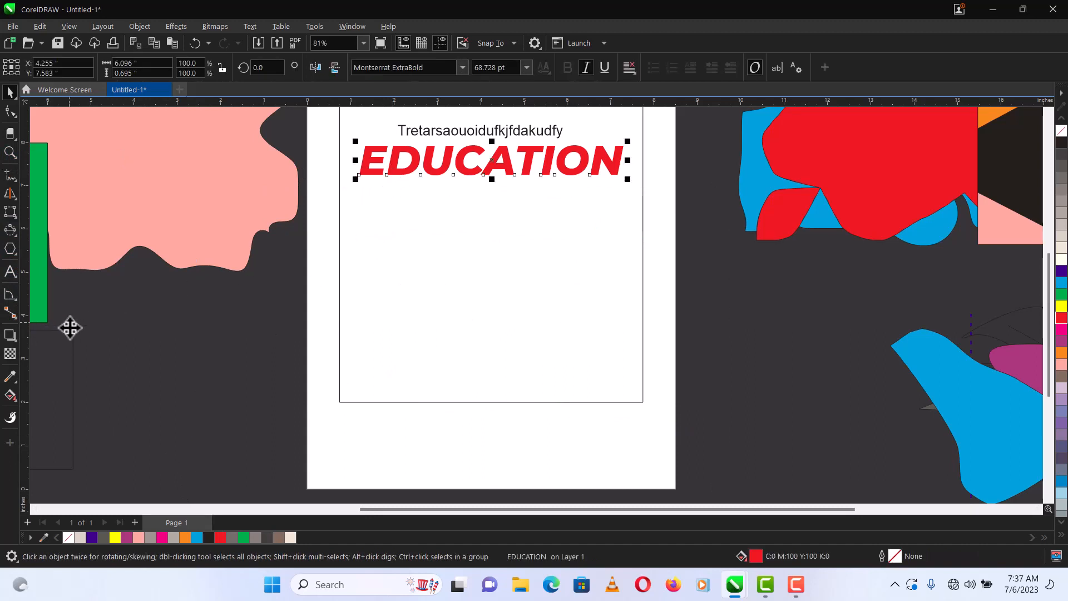
left_click(9, 336)
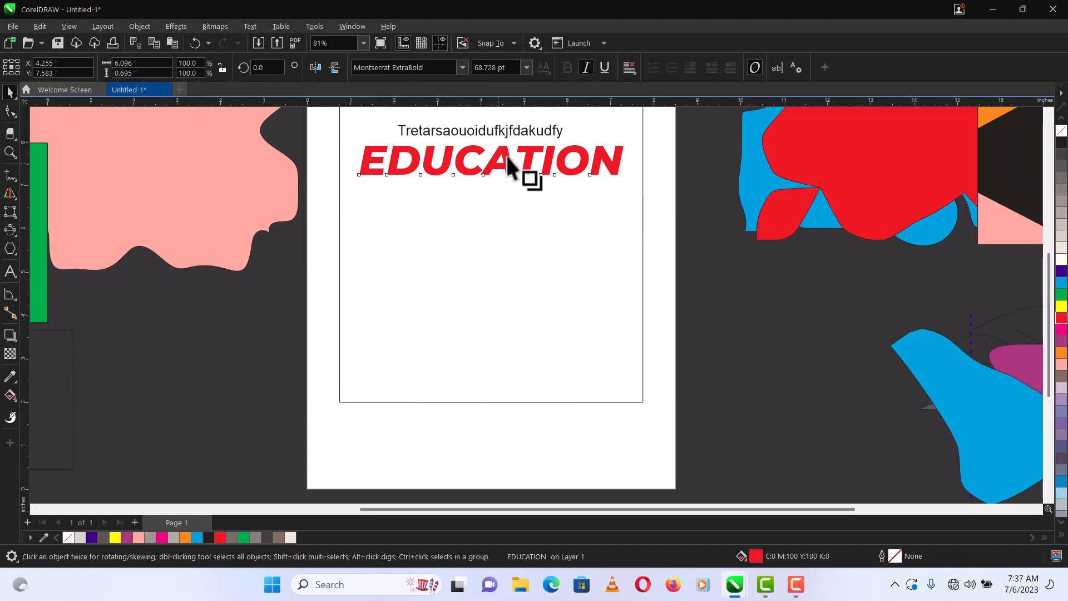
left_click_drag(492, 161, 500, 182)
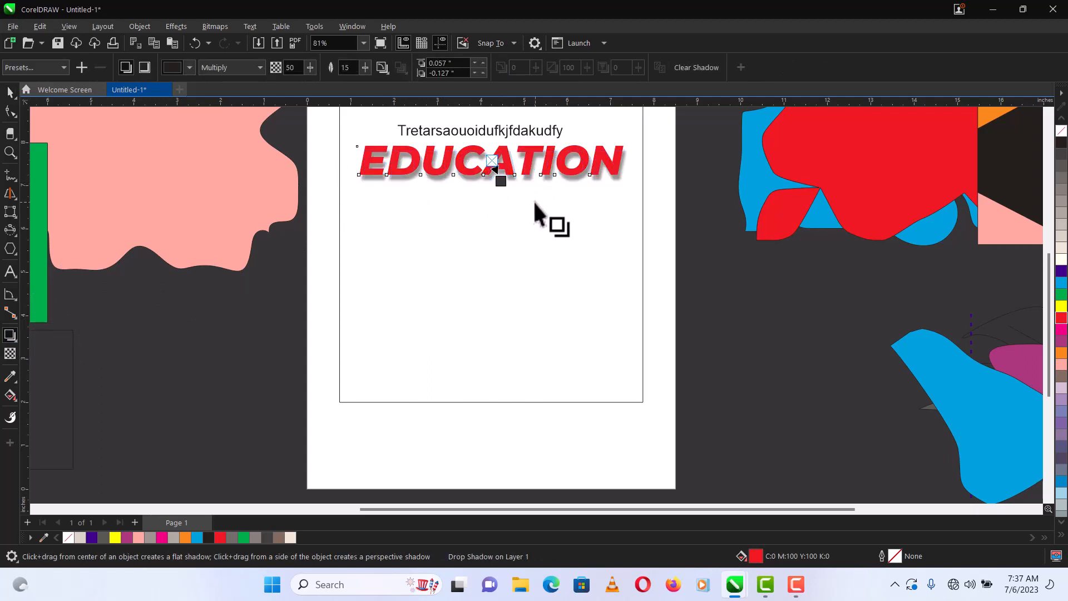
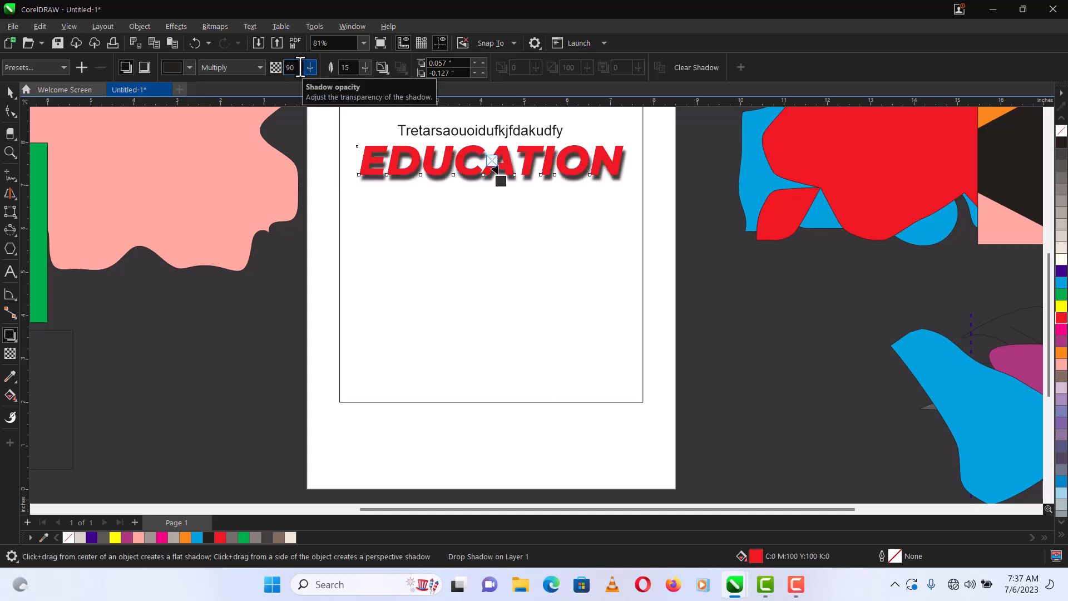
Set the drop shadow's feathering to 10 and then 4, and its opacity to 20
left_click(356, 65)
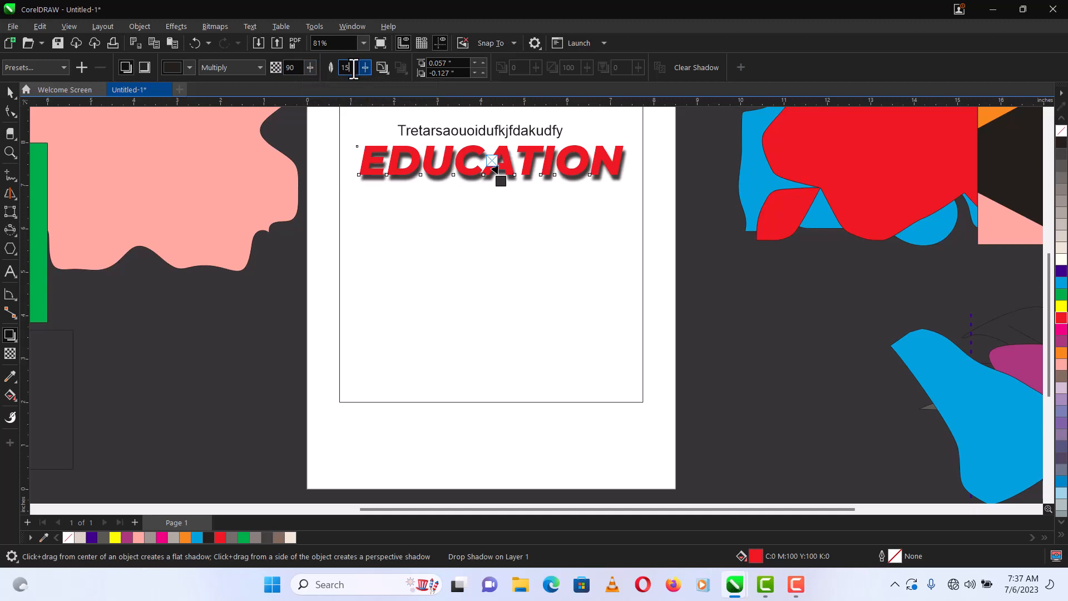
type("10")
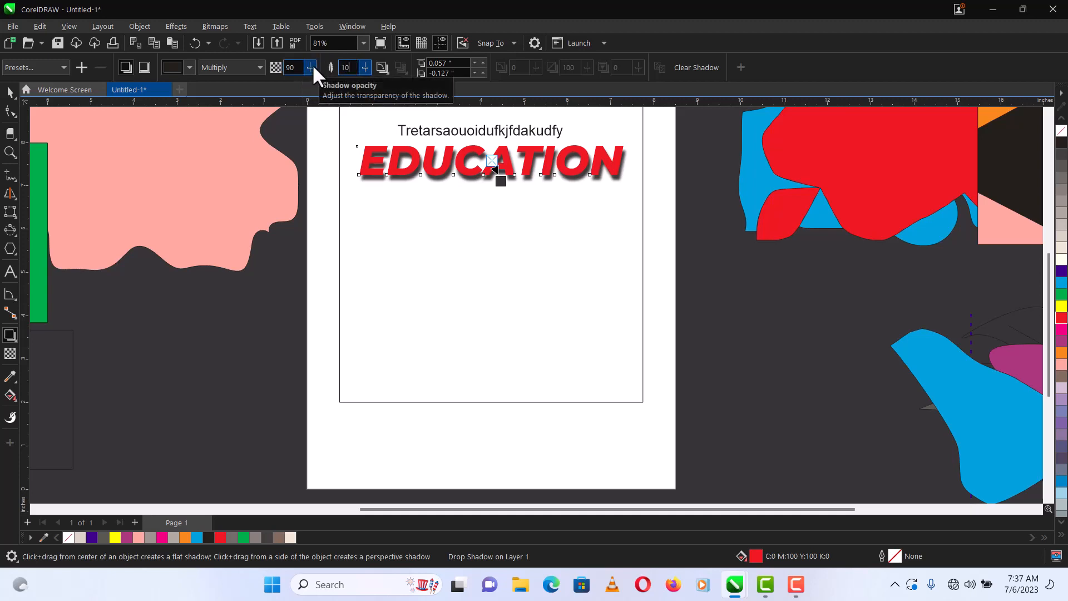
key("Return")
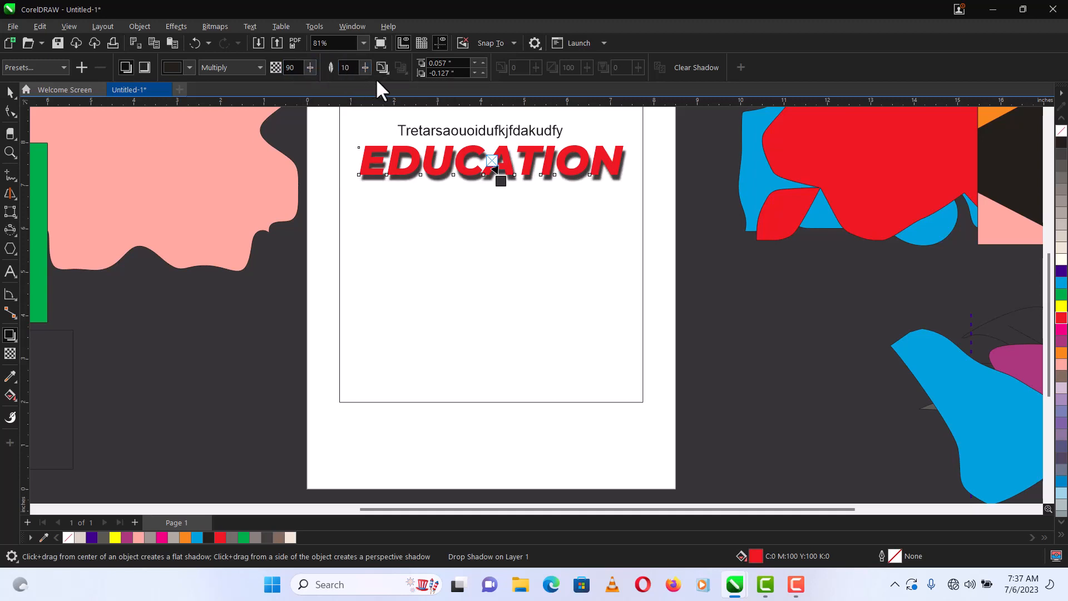
double_click(354, 70)
key("Return")
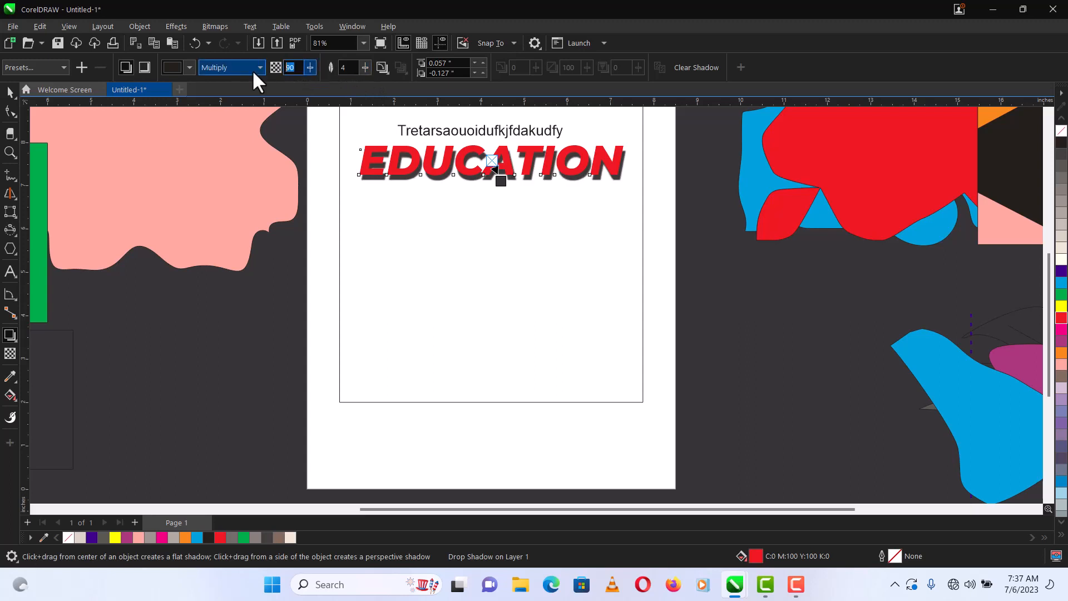
type("20")
key("Return")
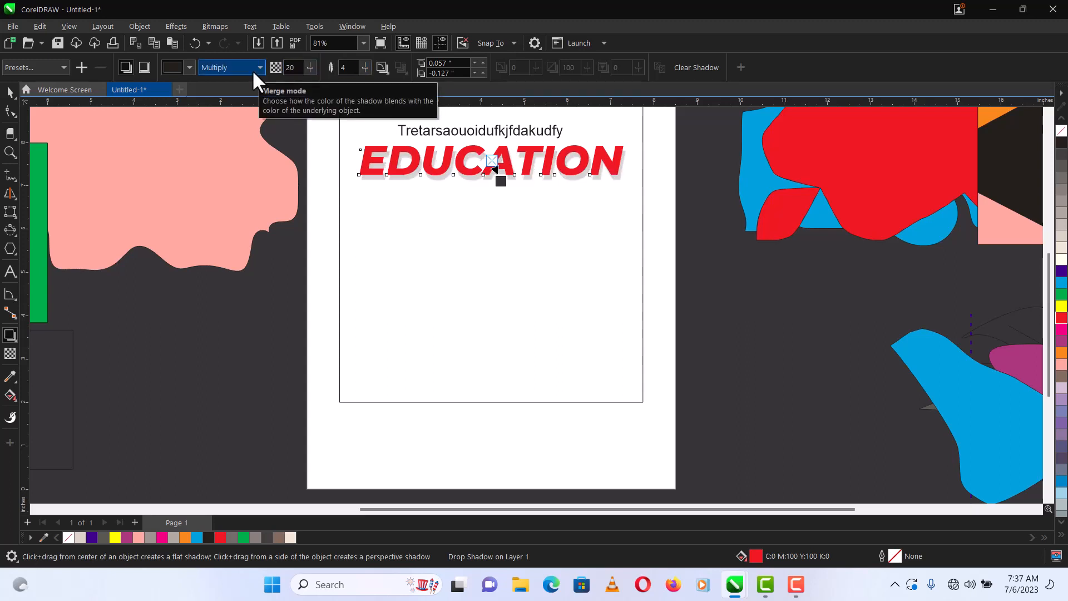
Undo the drop shadow and its edits back through the dimension deletion, and delete the restored dimension lines again
left_click(9, 90)
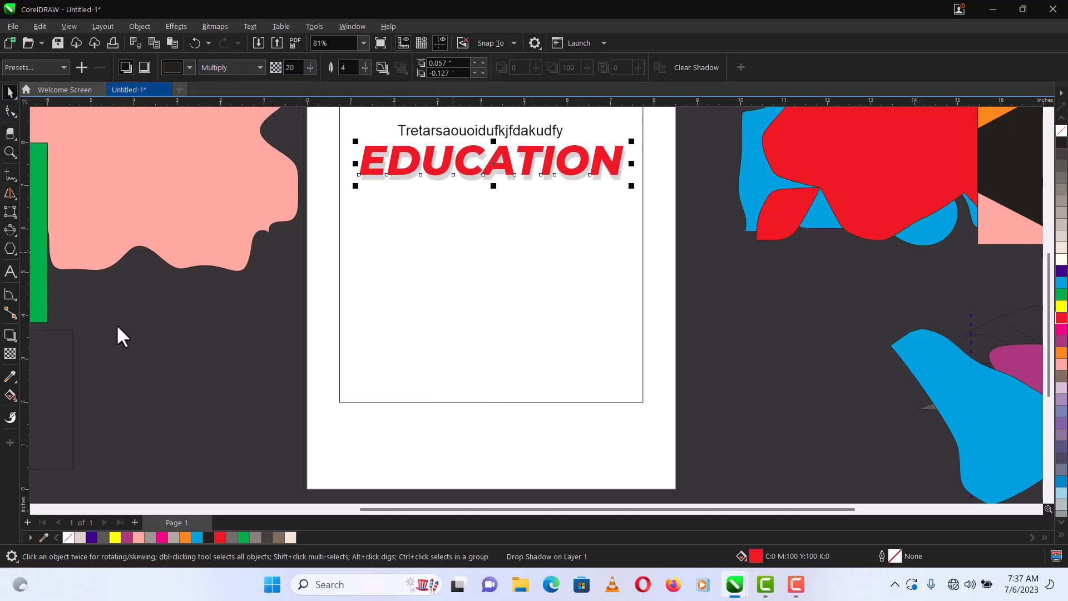
key("ctrl+z")
key("ctrl+z")
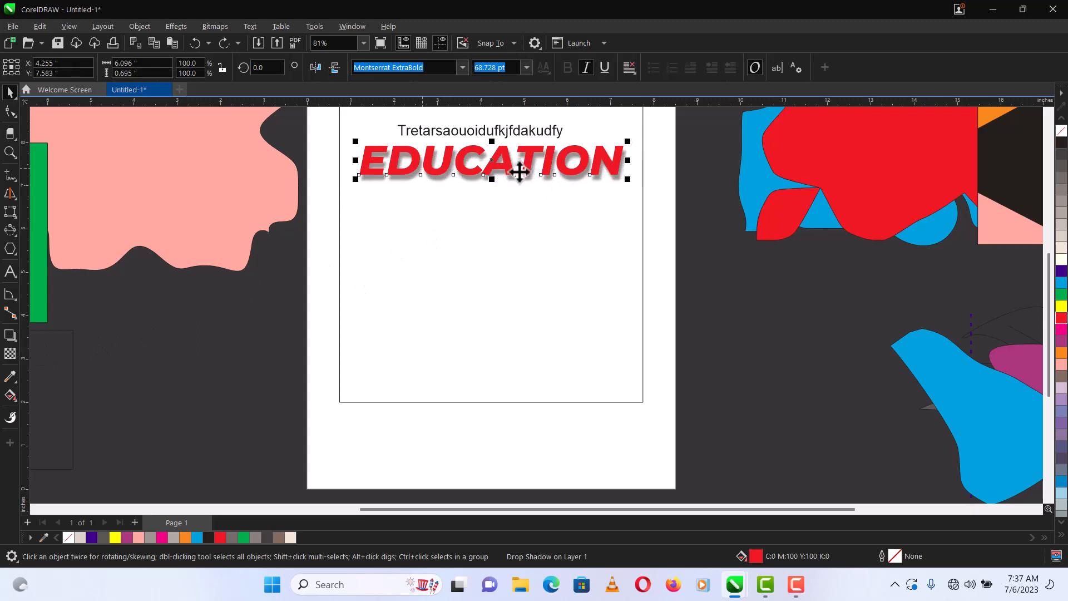
key("ctrl+z")
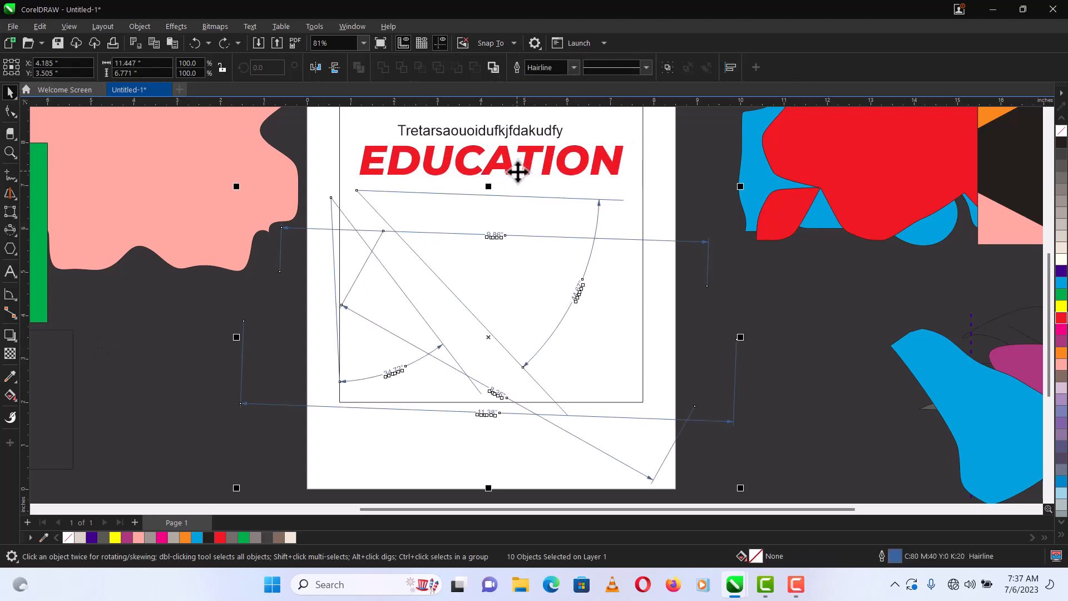
key("Delete")
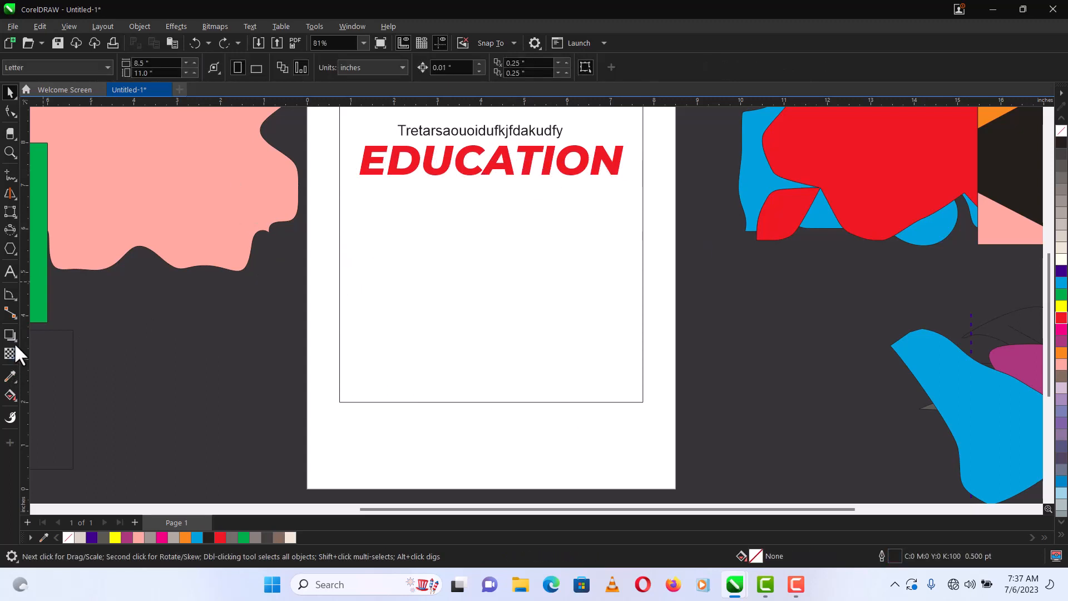
Move EDUCATION to the middle of the square and give it a one-step outward contour with an offset of about 0.076 in
left_click(15, 339)
left_click(44, 350)
left_click(546, 162)
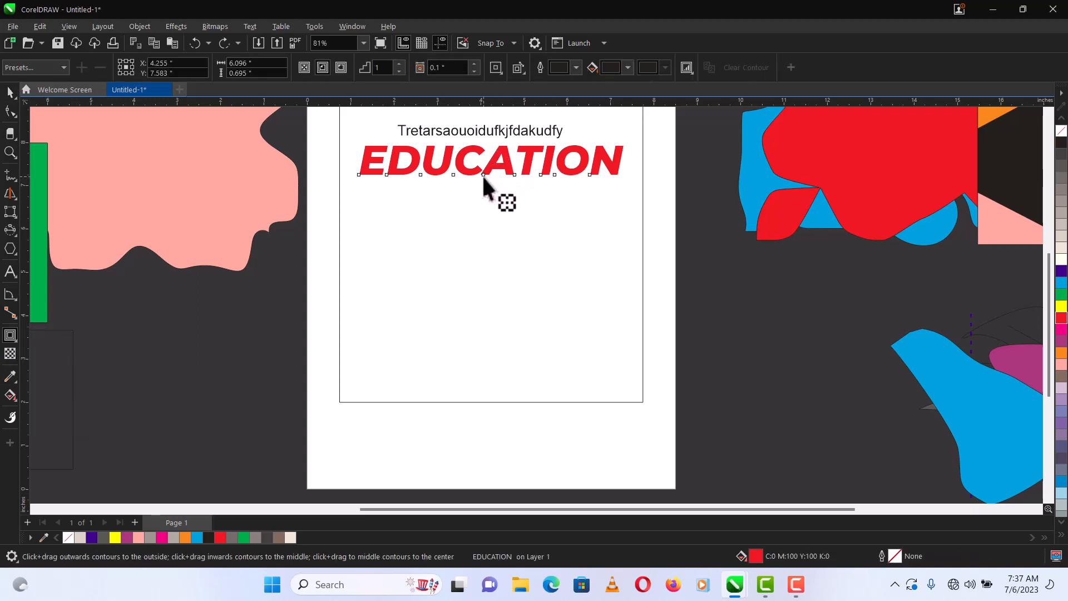
left_click_drag(492, 175, 489, 263)
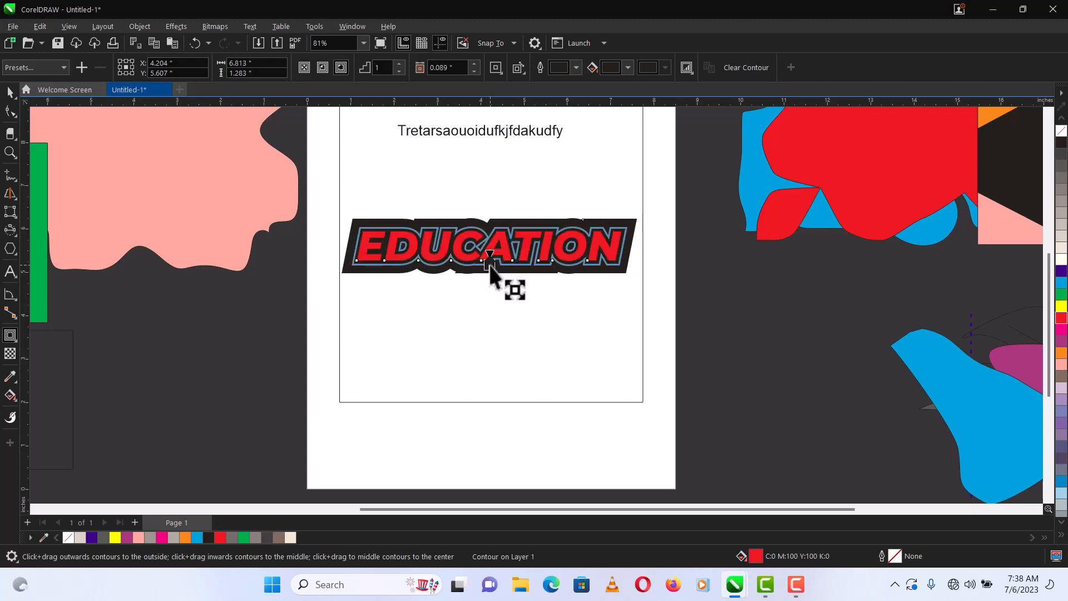
left_click_drag(489, 266, 486, 264)
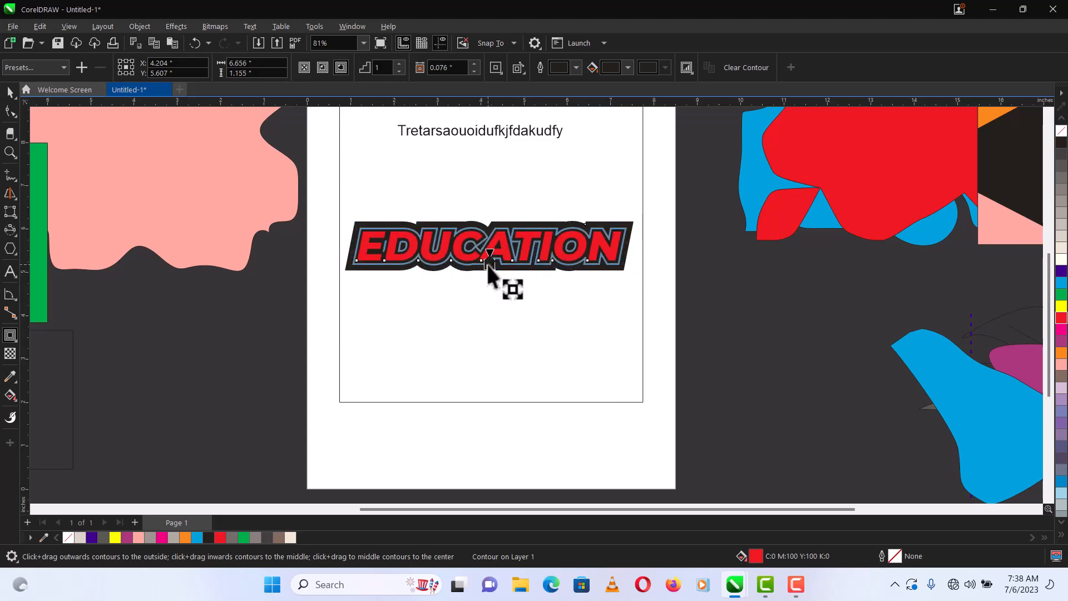
key("space")
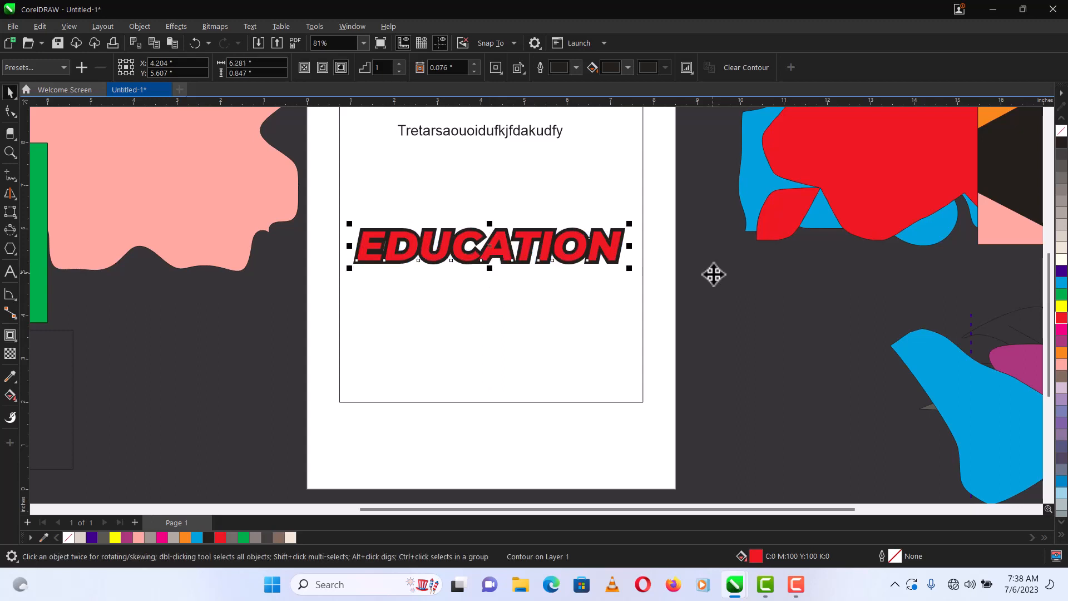
Move the EDUCATION text down together with its contour, and move it back up to about X 4.24 in, Y 5.52 in
left_click(712, 274)
left_click(600, 245)
left_click_drag(598, 245, 599, 279)
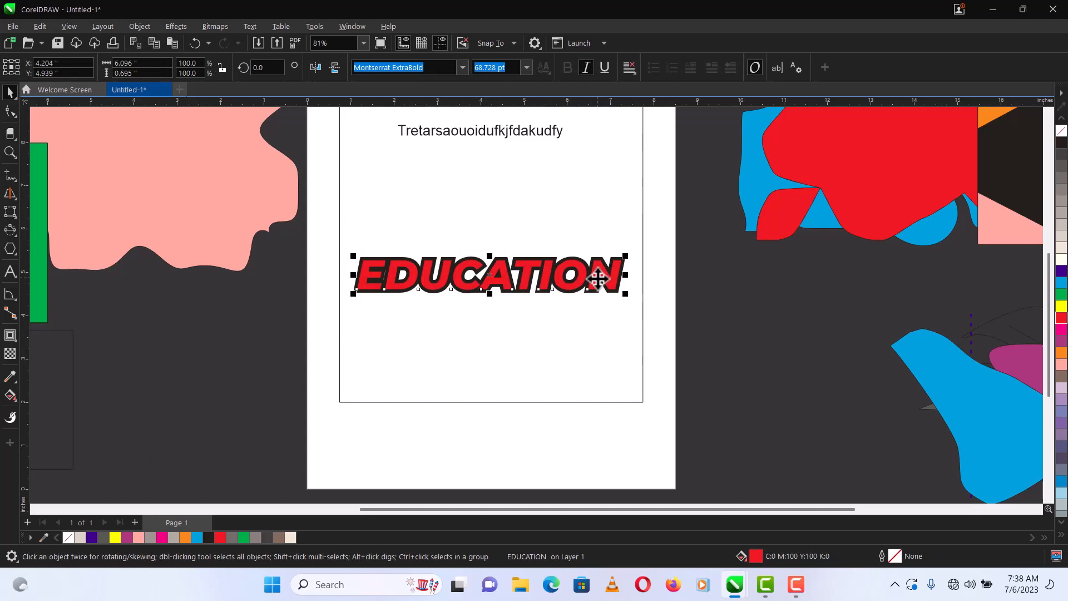
left_click(595, 269)
left_click_drag(595, 270, 592, 254)
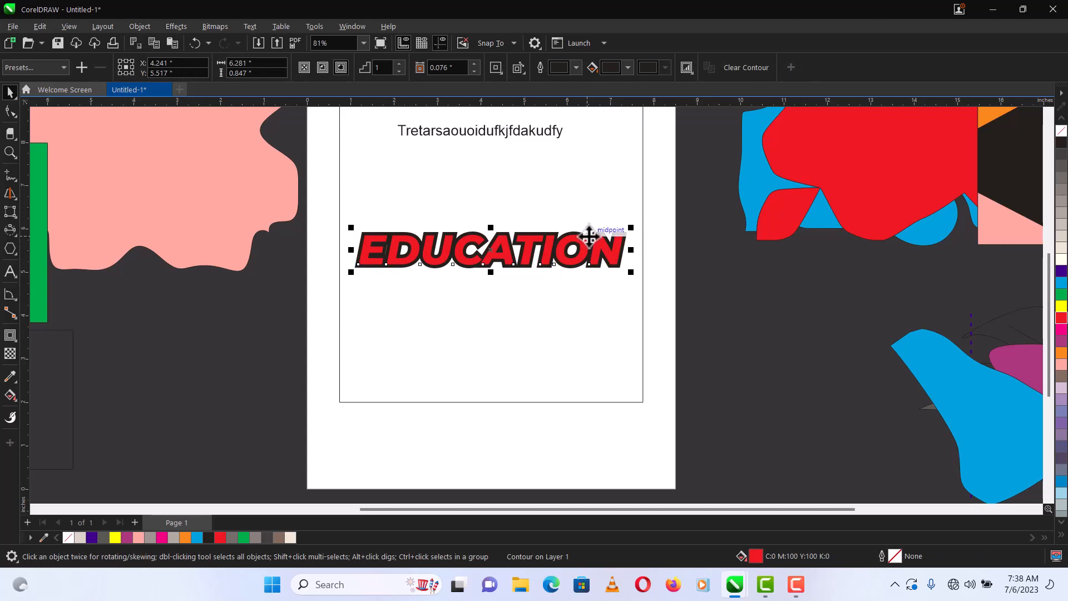
Move the contoured text down to about X 4.46 in, Y 4.47 in, move it up again and undo that last move
left_click_drag(556, 263, 566, 307)
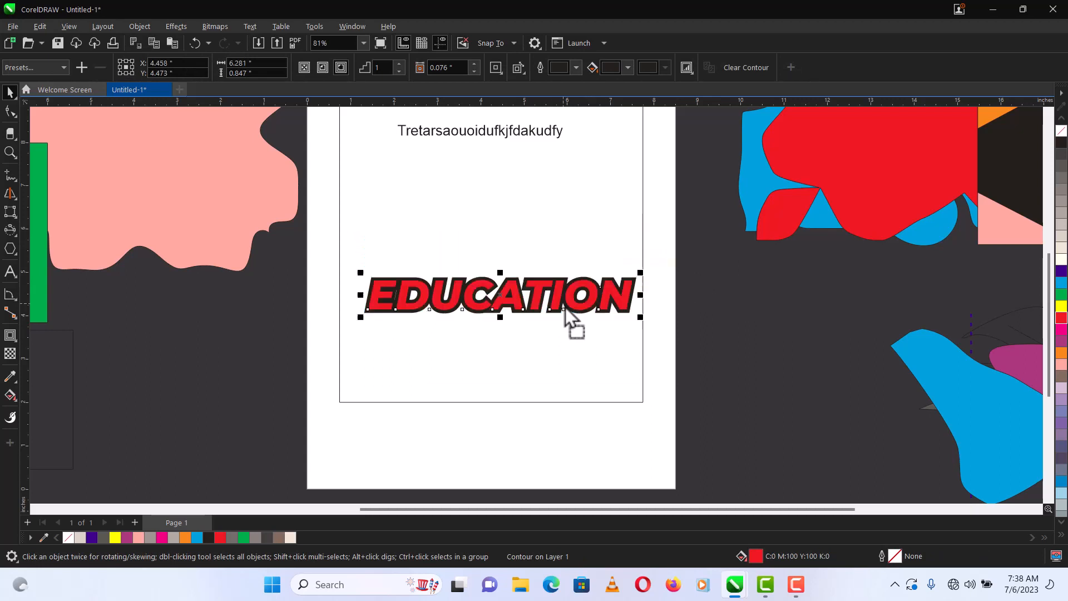
left_click(532, 248)
left_click(536, 291)
left_click_drag(536, 289, 537, 261)
key("ctrl+z")
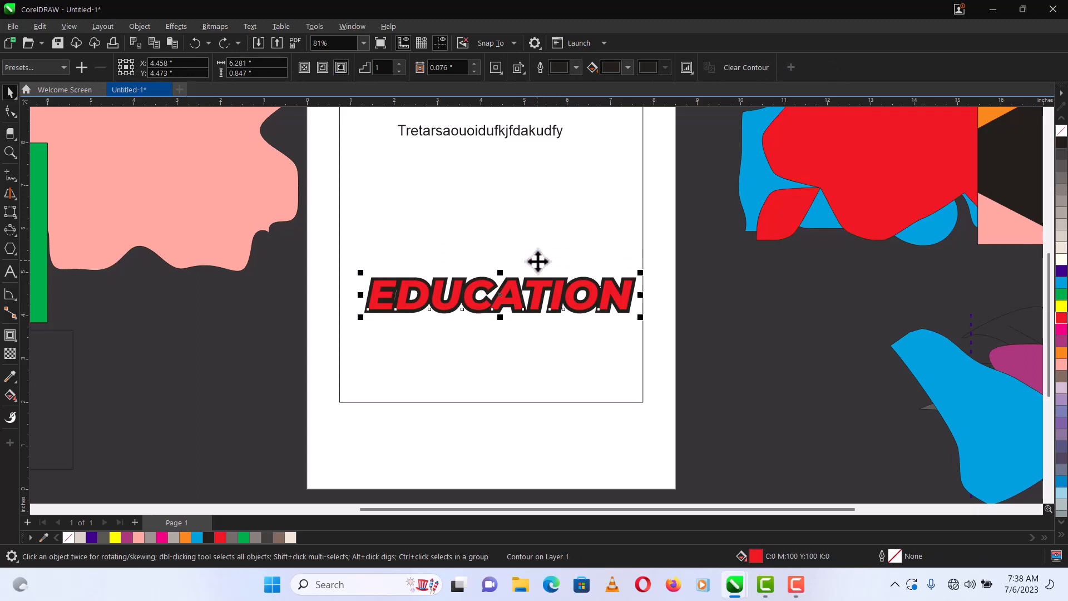
Break the contour apart from EDUCATION and move the red text up off the dark contour shape
key("ctrl+k")
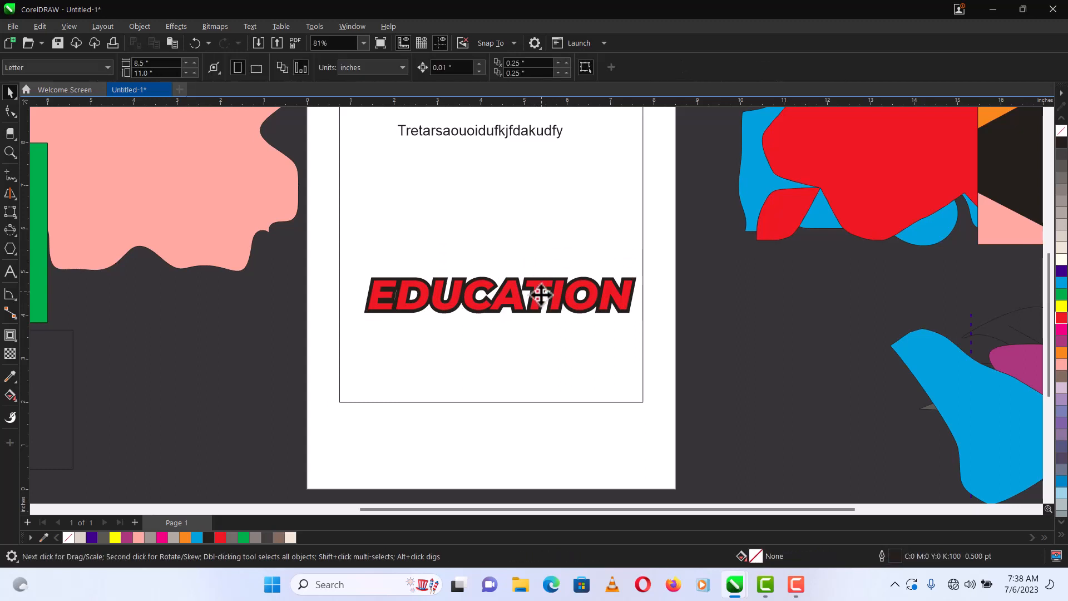
left_click(539, 294)
mouse_move(539, 294)
left_mouse_down()
mouse_move(540, 268)
mouse_move(544, 276)
left_mouse_up()
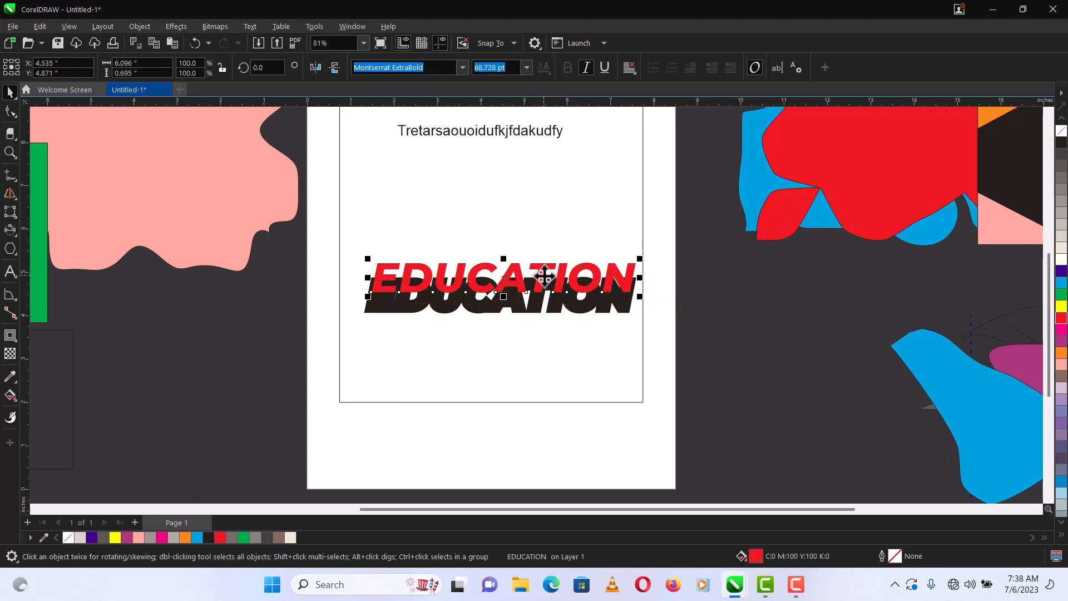
left_click(545, 274)
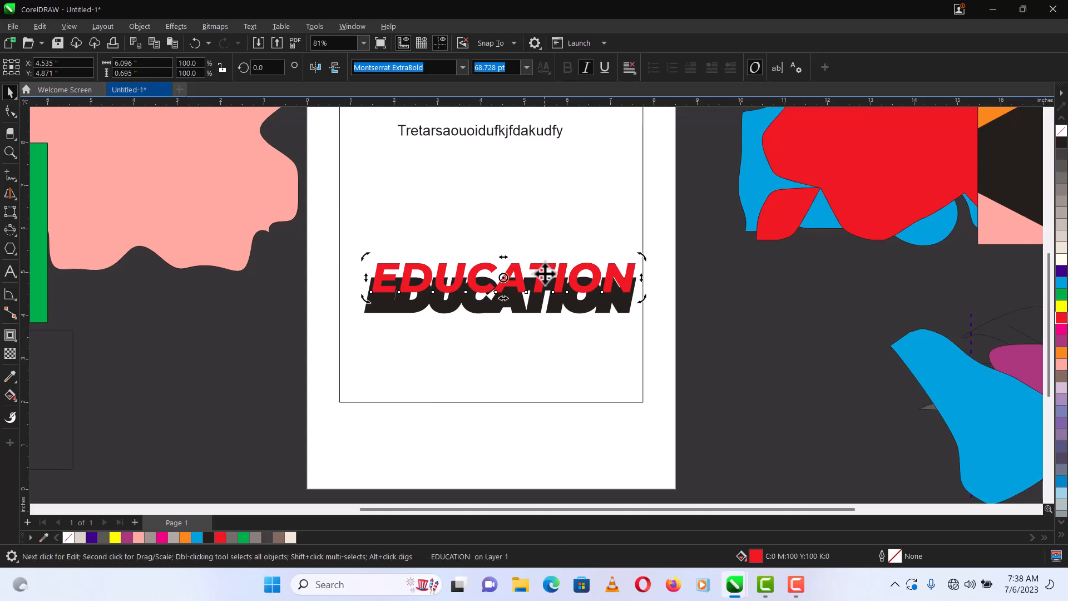
Undo the text move, the contour separation and the earlier downward move of the contoured text
key("ctrl+z")
key("ctrl+z")
key("ctrl+z")
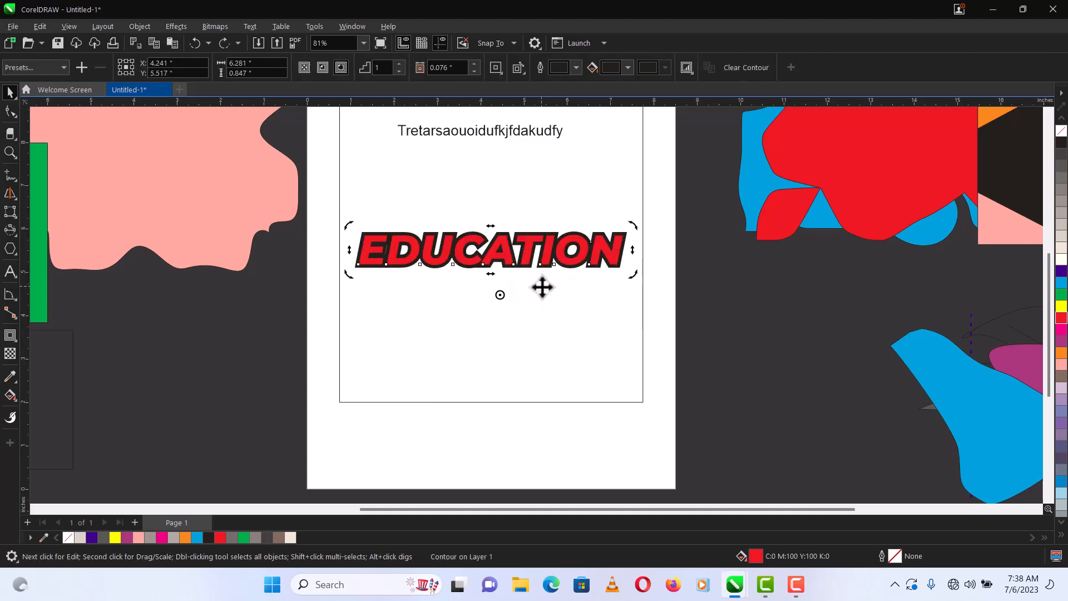
Move the contoured EDUCATION text up to about X 4.24 in, Y 6.12 in and break its contour apart
left_click(527, 251)
left_click_drag(527, 251, 530, 221)
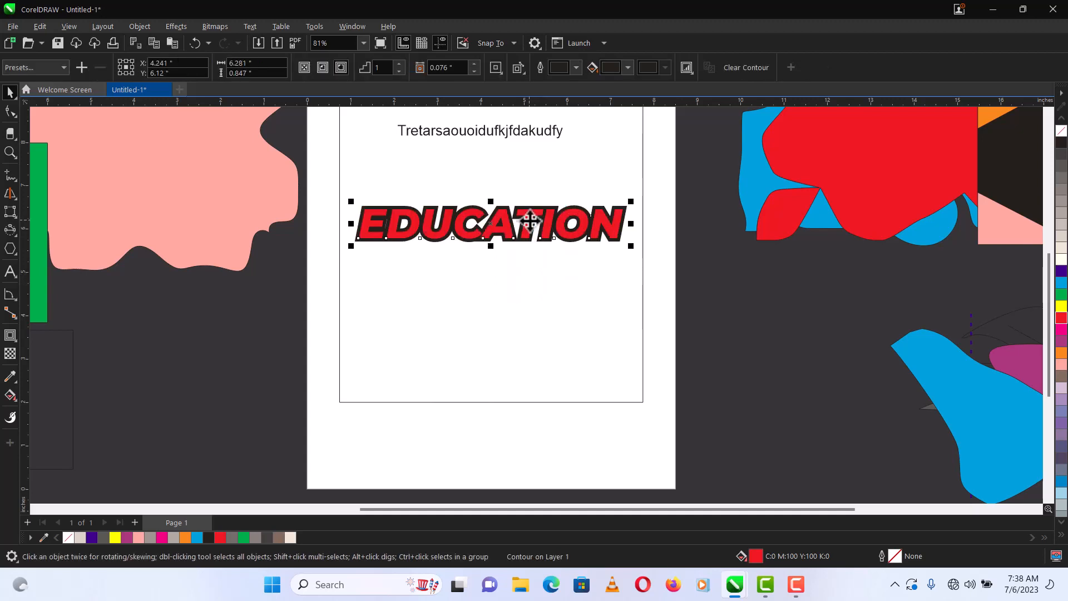
left_click(515, 255)
left_click(515, 256)
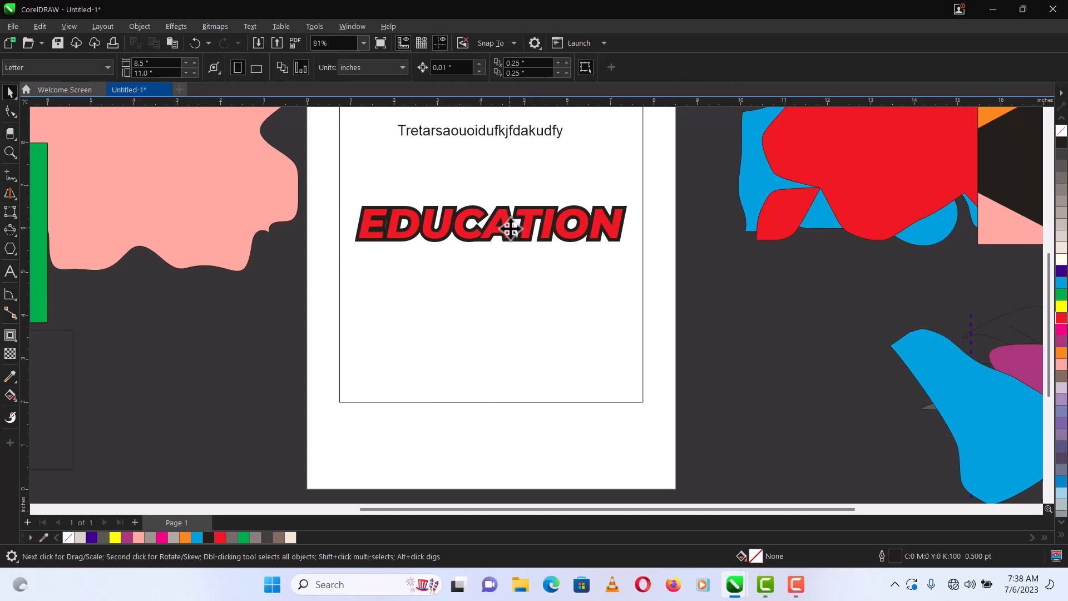
Fill the separated EDUCATION text with 40% black and reselect it
left_click(1062, 215)
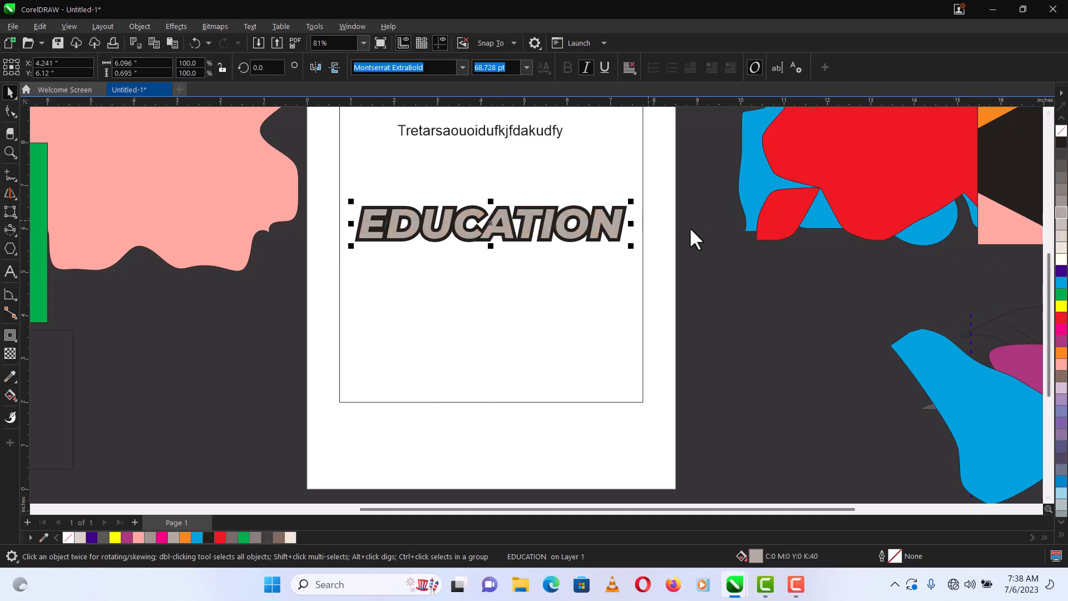
left_click(624, 228)
left_click(672, 228)
left_click(618, 225)
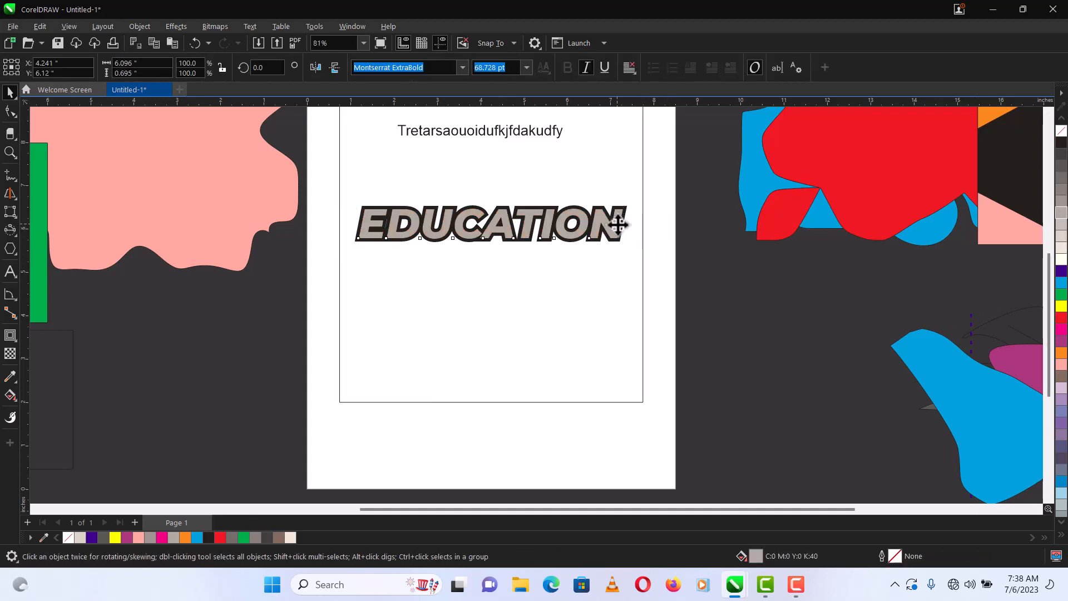
left_click(684, 284)
left_click(584, 218)
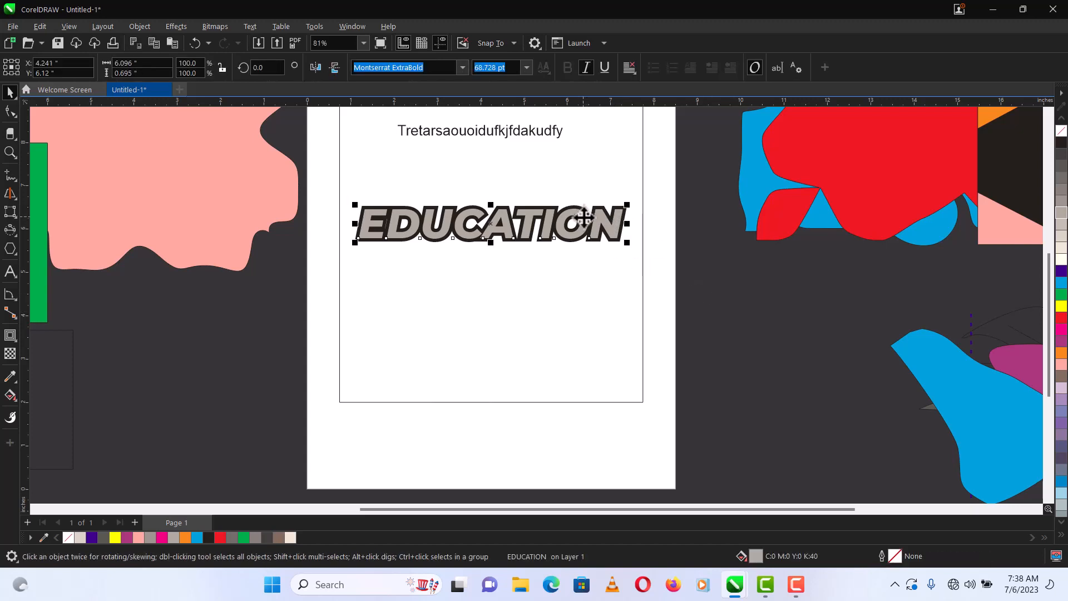
Try red, green, violet-blue and 70% black fills on the separated contour shape, and fill the EDUCATION text yellow
key("ctrl+q")
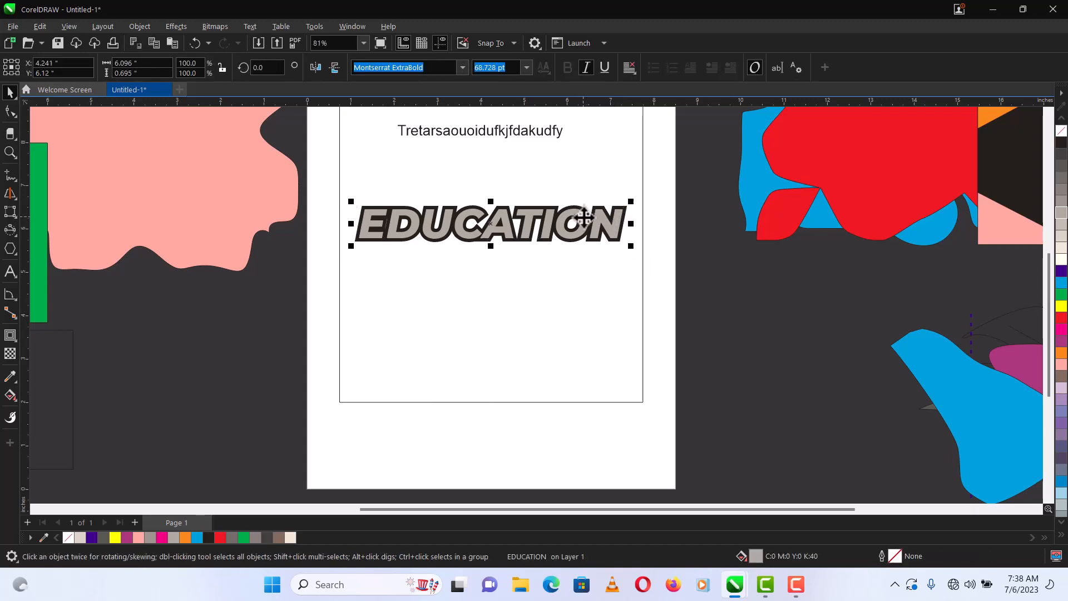
left_click(1061, 318)
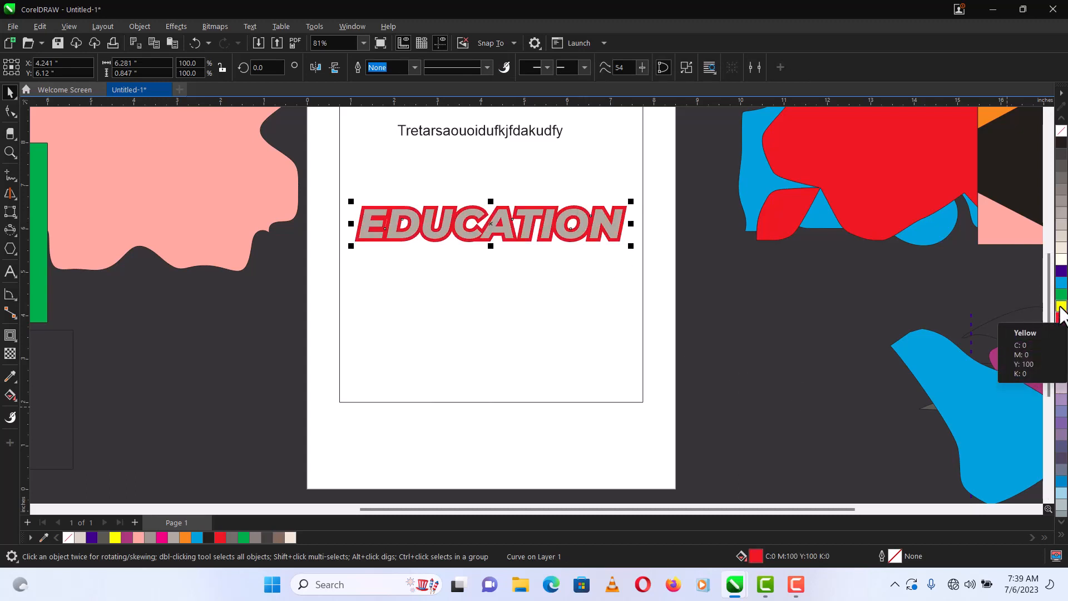
left_click(1061, 295)
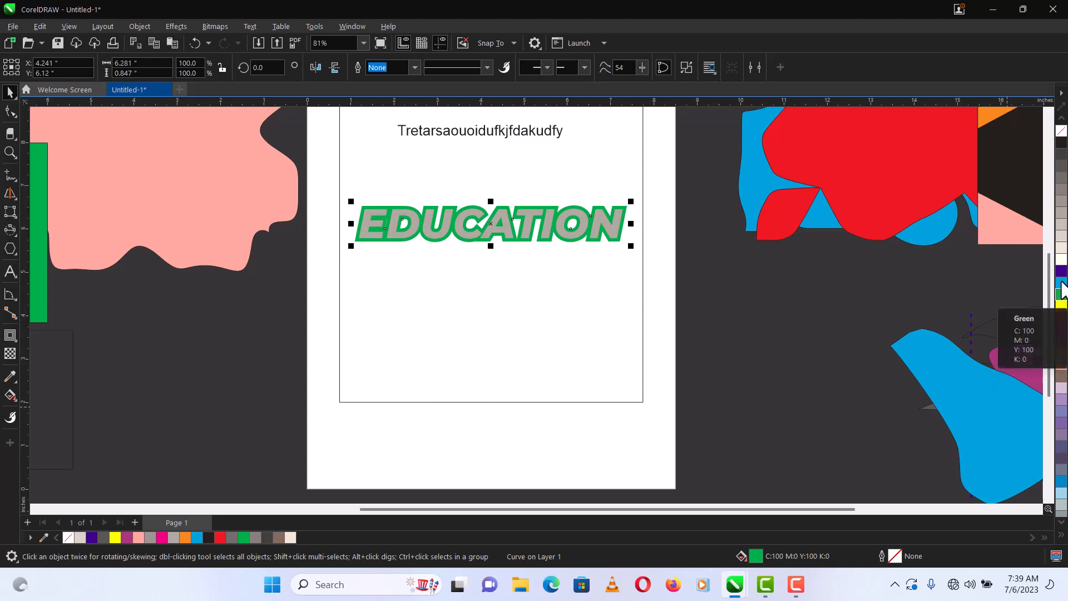
left_click(1061, 271)
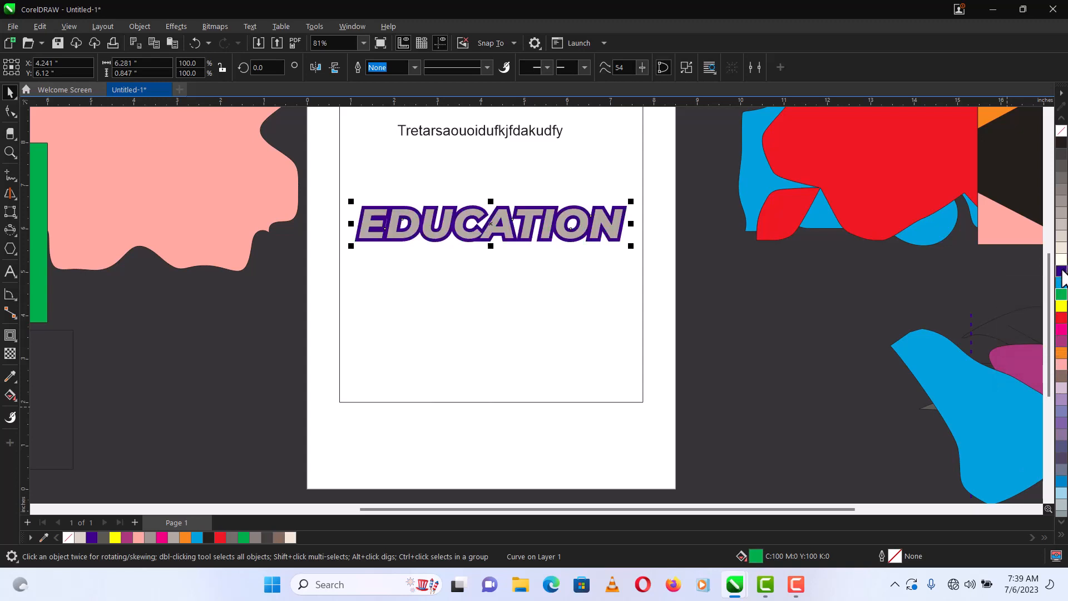
left_click(1061, 178)
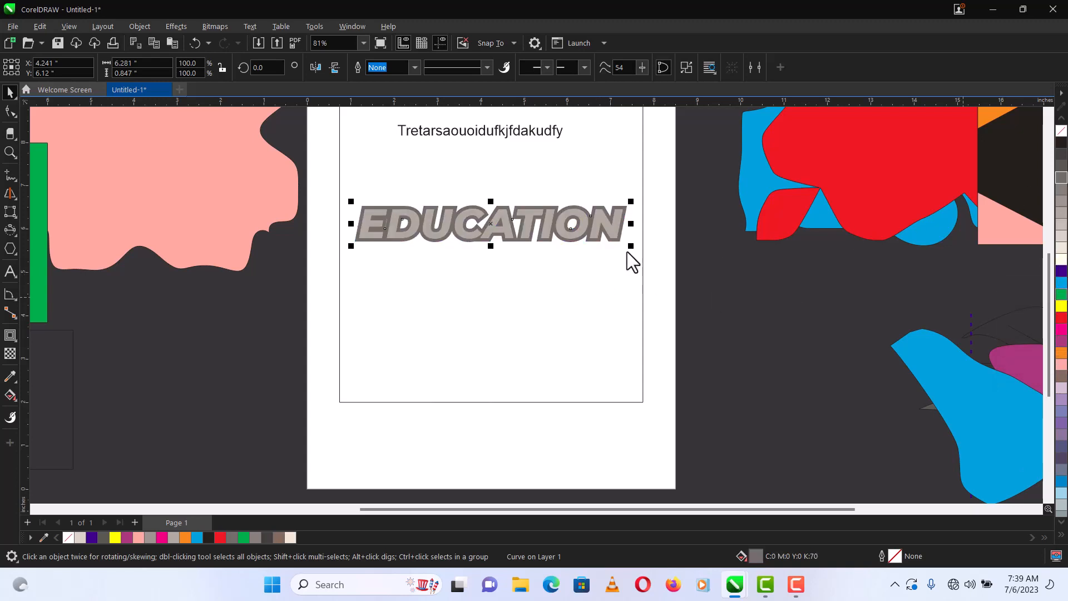
left_click(608, 224)
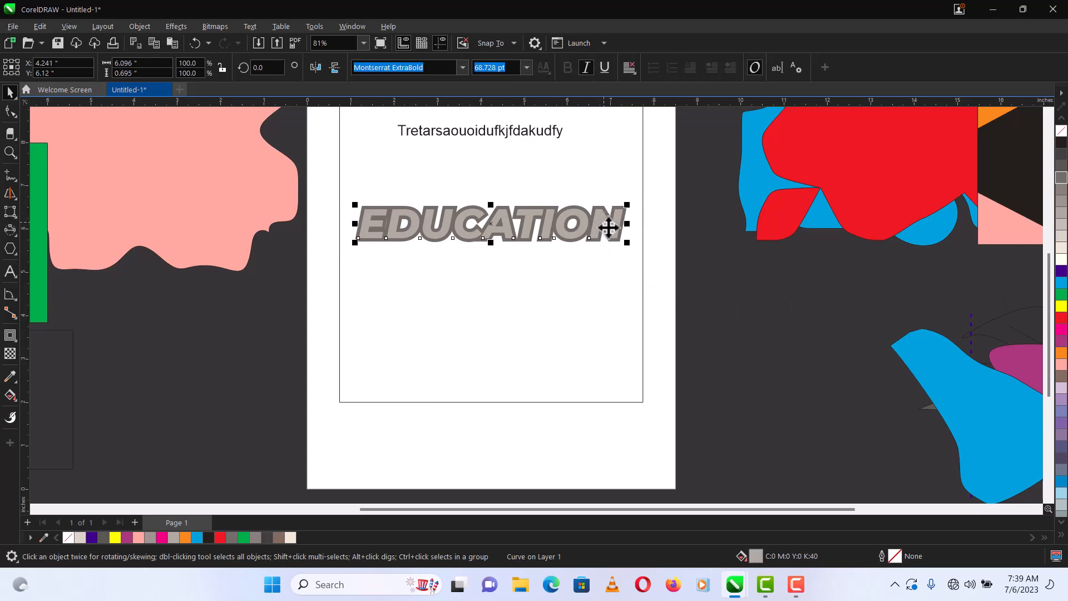
left_click(1061, 307)
Undo the fills of the text and contour shape, the contour separation and the preceding moves of the contoured text
key("ctrl+z")
key("ctrl+z")
key("ctrl+z")
key("ctrl+z")
key("ctrl+z")
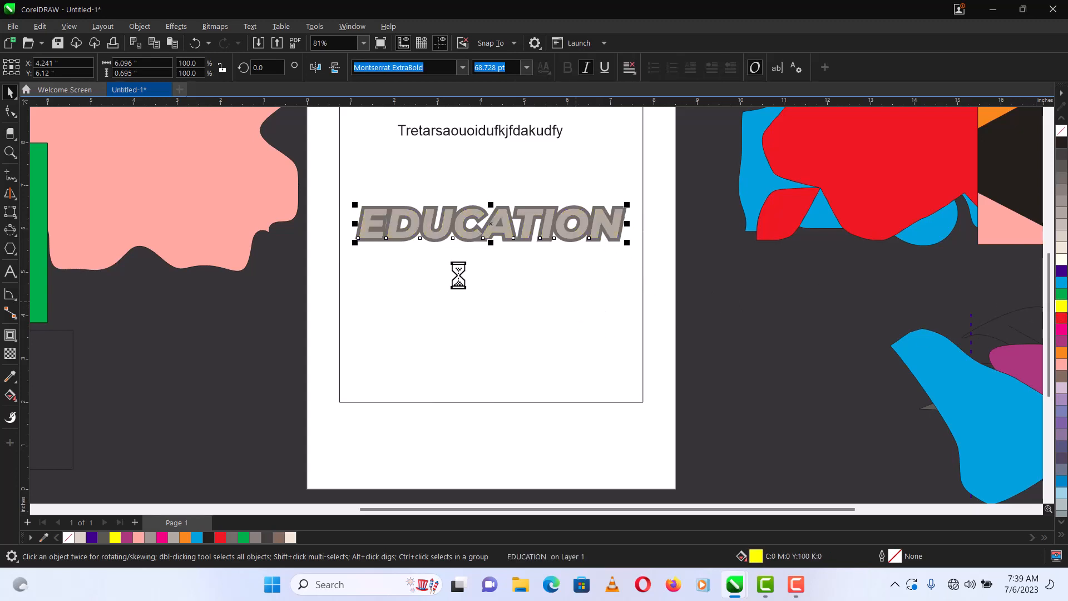
key("ctrl+z")
key("ctrl+z")
key("ctrl+z")
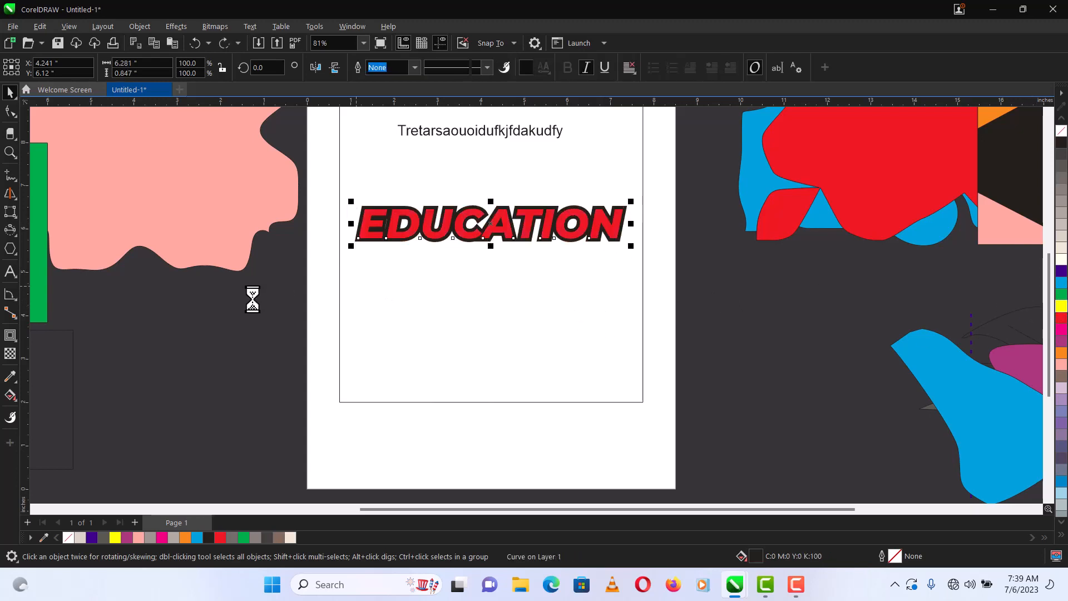
key("ctrl+z")
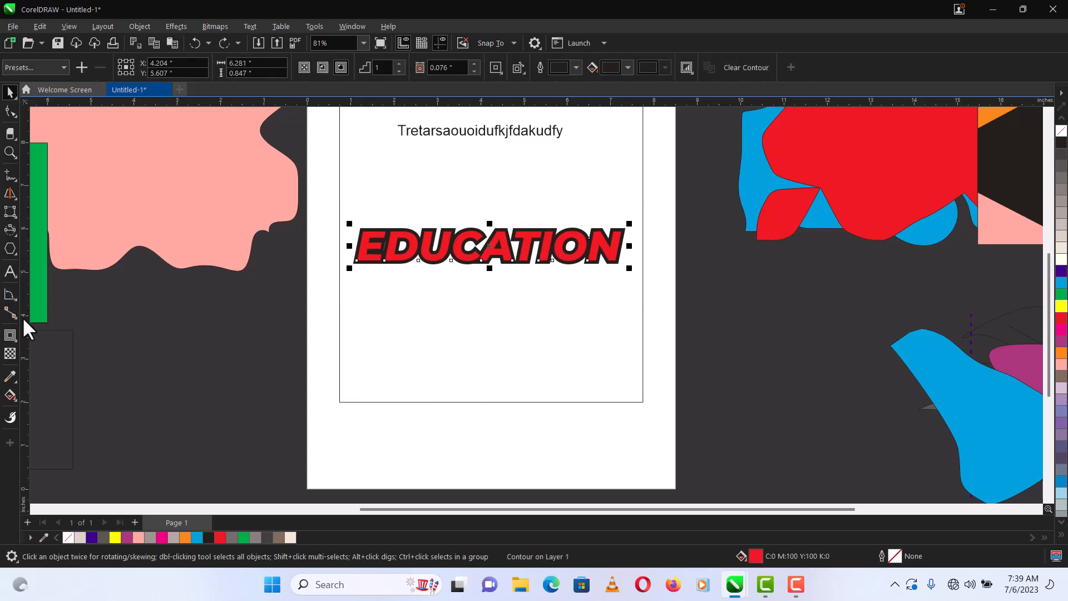
Undo the contour adjustments, the contour effect and the text's move, back to plain red EDUCATION directly under the sample text line
key("ctrl+z")
key("ctrl+z")
key("ctrl+z")
key("ctrl+z")
key("ctrl+z")
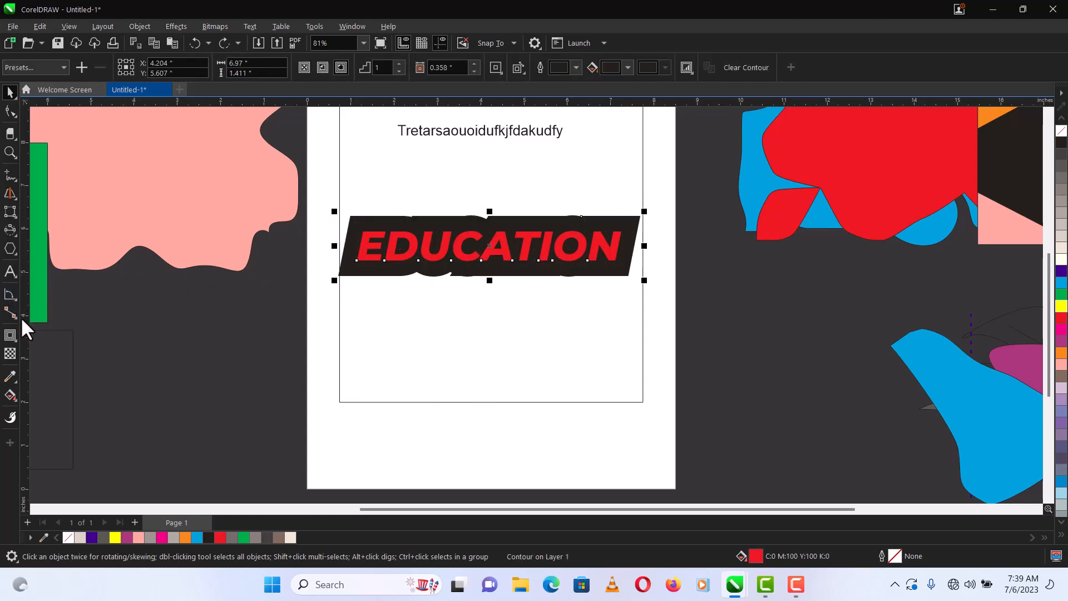
key("ctrl+z")
key("ctrl+z")
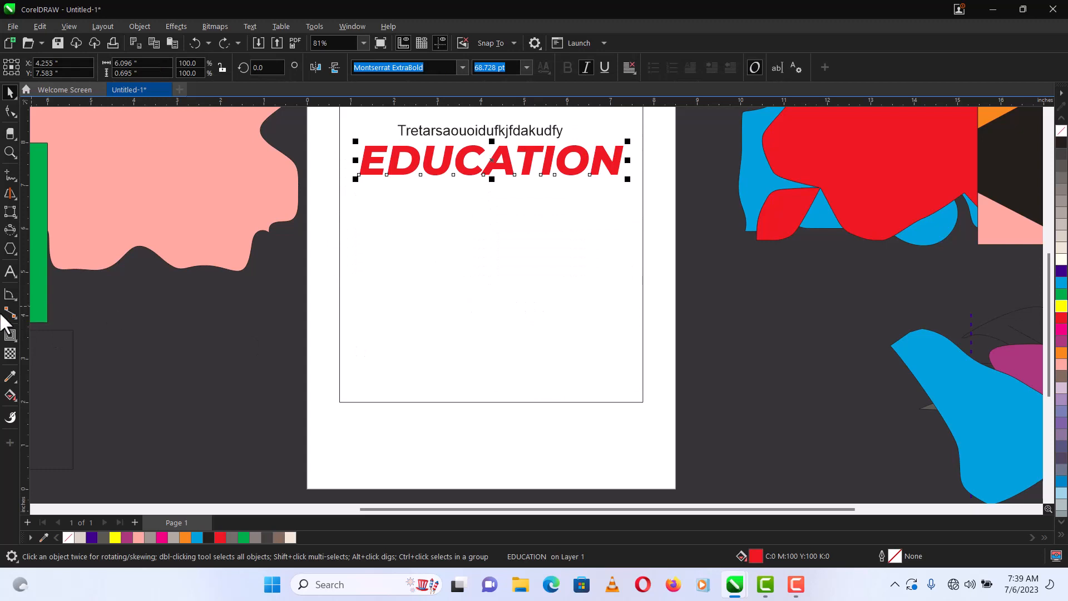
Try a 20-step Blend between the EDUCATION text and the square, move the blended objects, and undo both changes
left_click(16, 339)
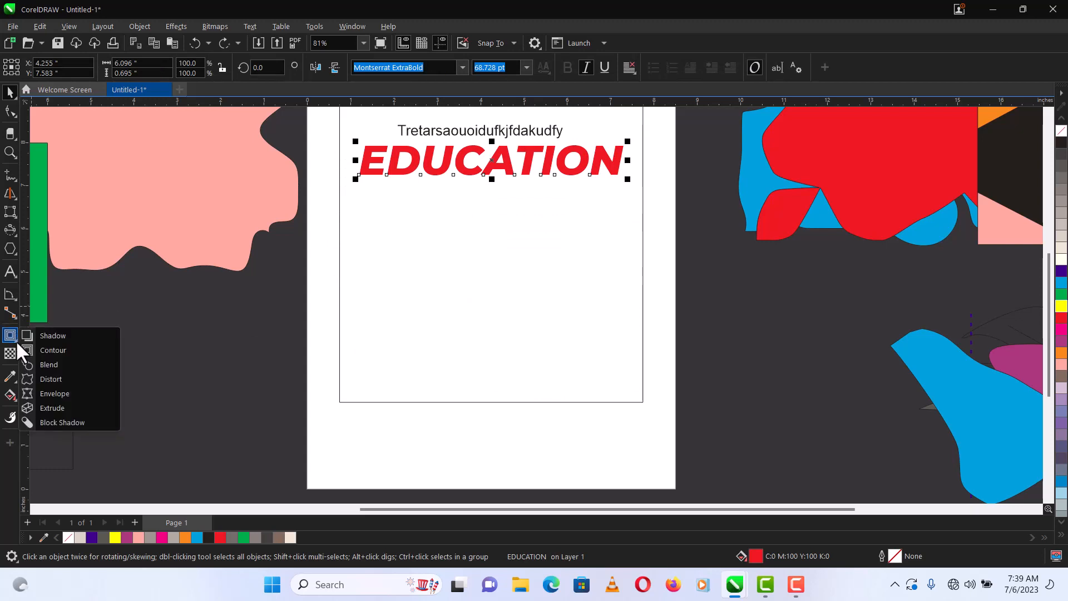
left_click(40, 368)
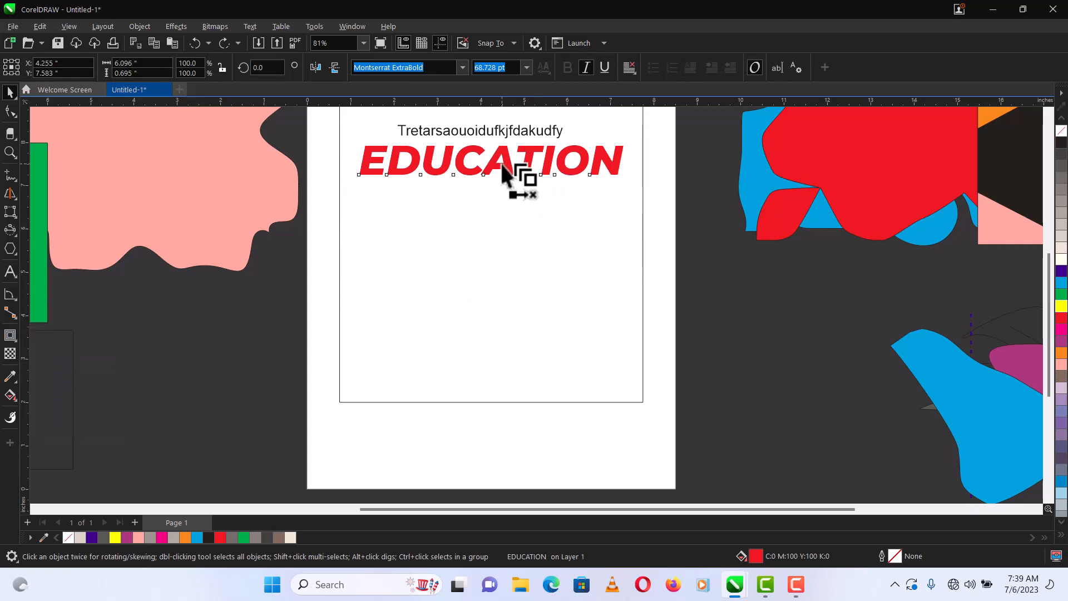
mouse_move(501, 161)
left_mouse_down()
mouse_move(502, 189)
mouse_move(492, 152)
left_mouse_up()
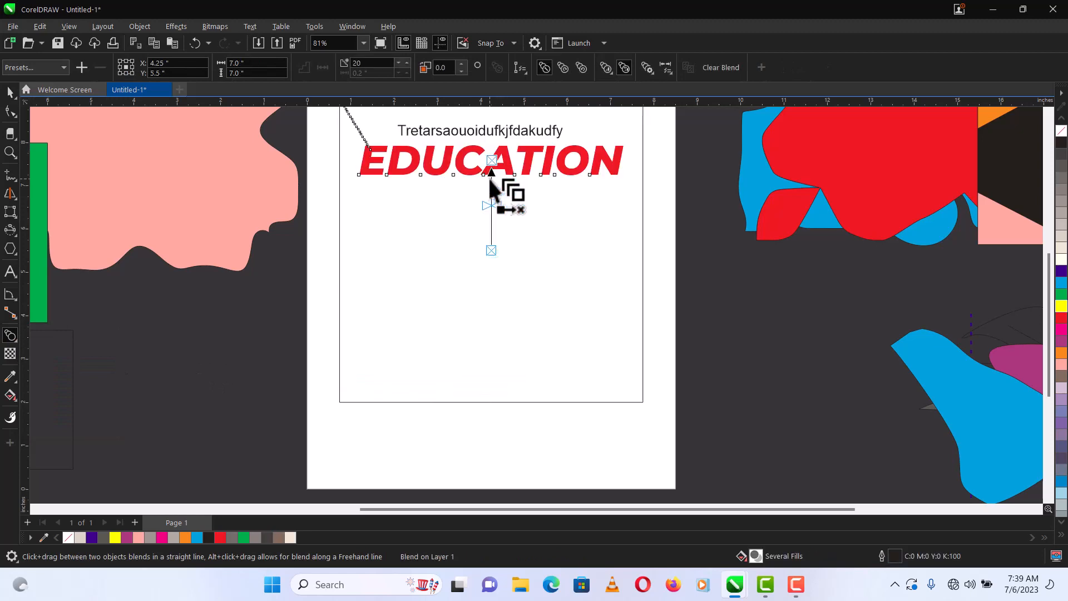
key("space")
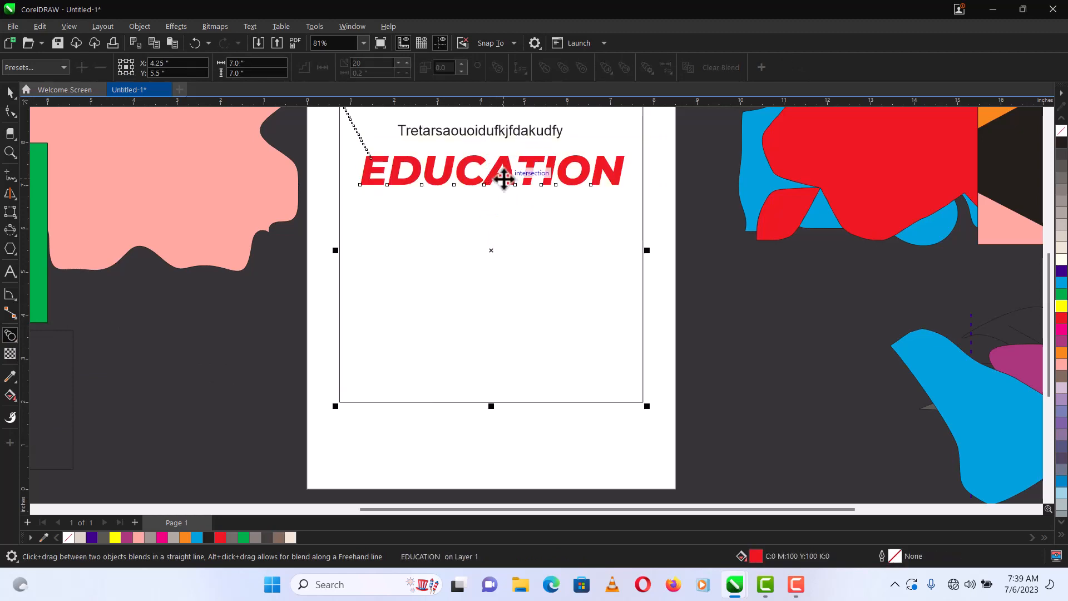
left_click_drag(504, 178, 496, 291)
key("ctrl+z")
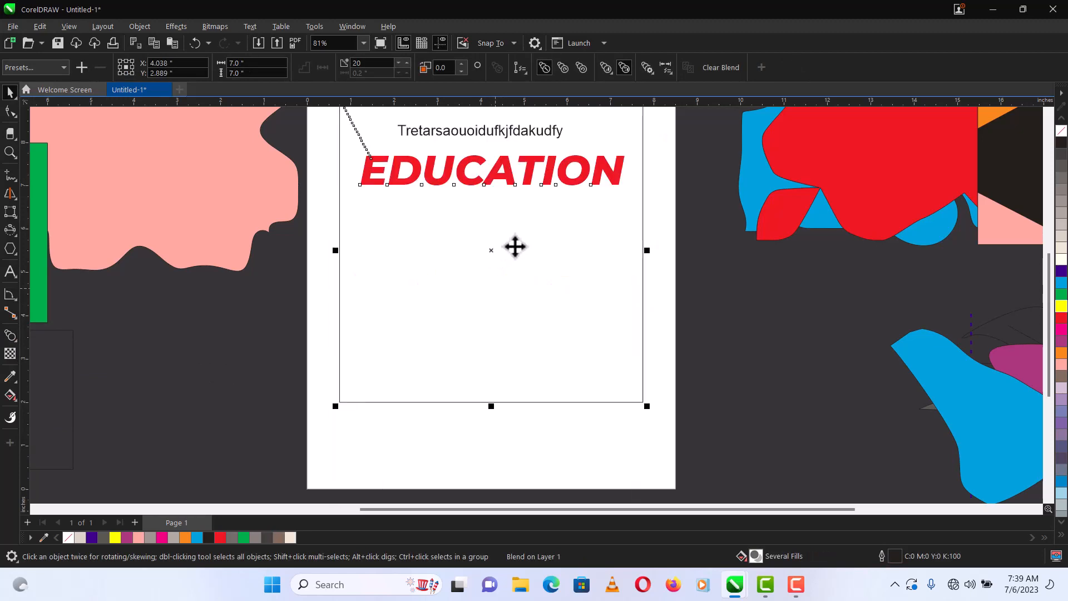
key("ctrl+z")
Move the EDUCATION text down to about X 1.73 in, Y 4.50 in and undo the move
left_click(721, 283)
left_click(607, 162)
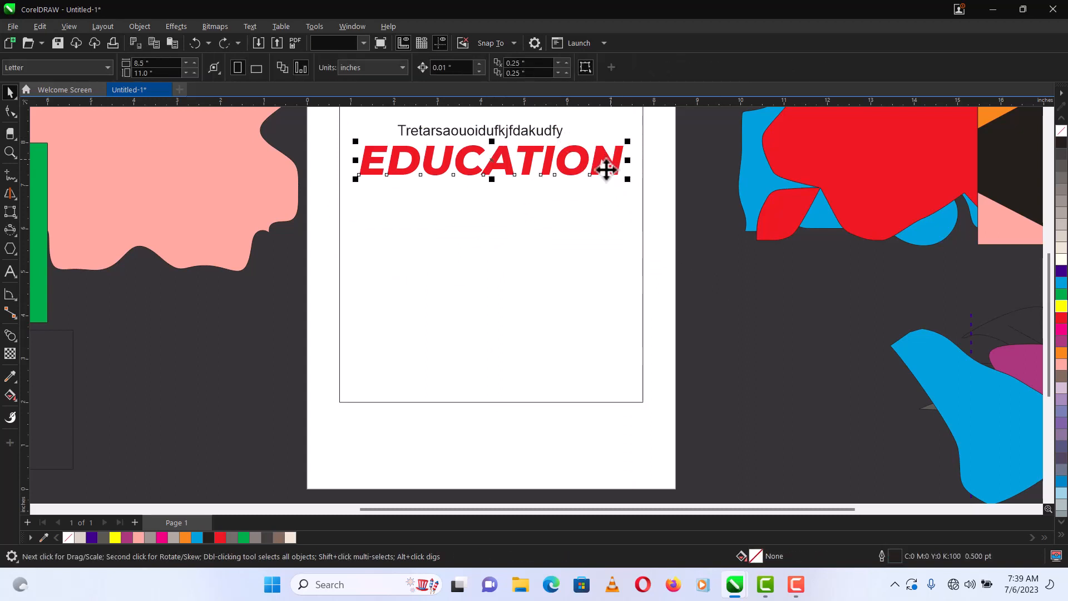
left_click_drag(607, 161, 496, 295)
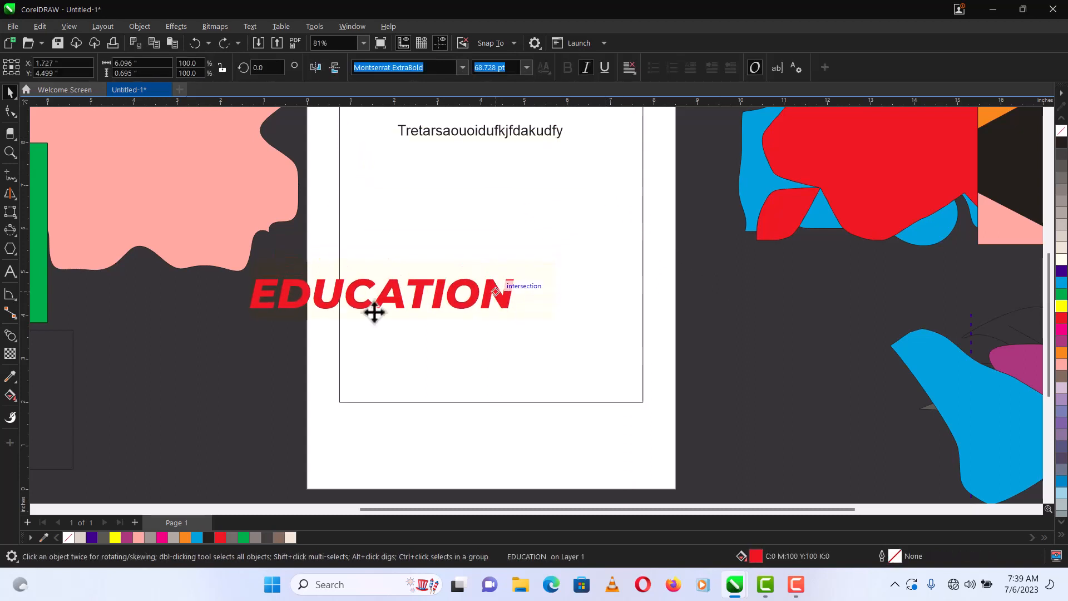
key("ctrl+z")
Apply push-and-pull distortions to the EDUCATION text with the Distort tool, and undo them
left_click(15, 341)
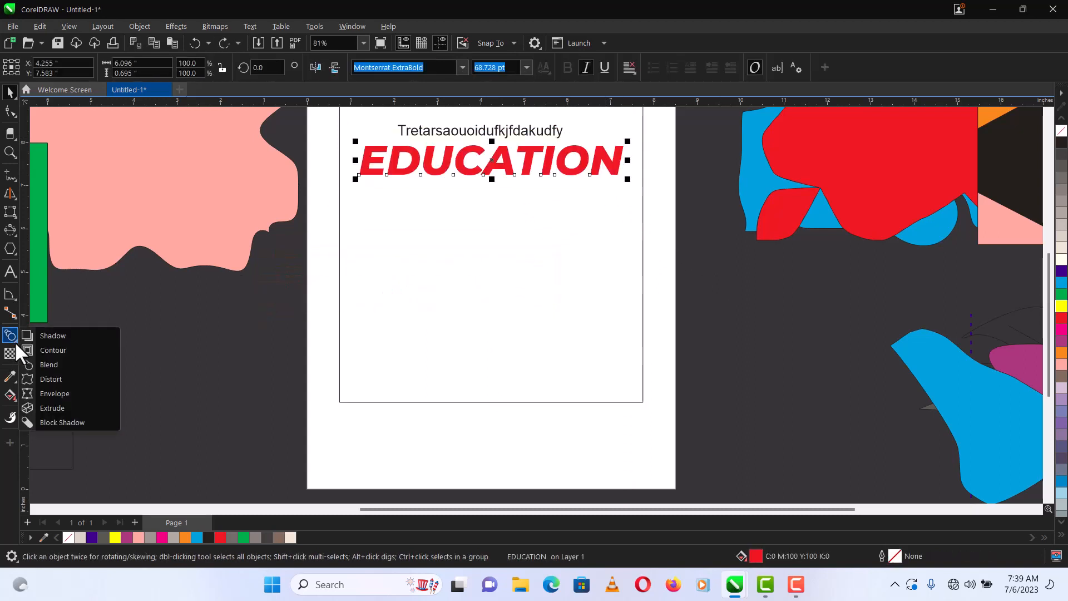
left_click(51, 379)
mouse_move(512, 172)
left_mouse_down()
mouse_move(528, 177)
mouse_move(518, 176)
left_mouse_up()
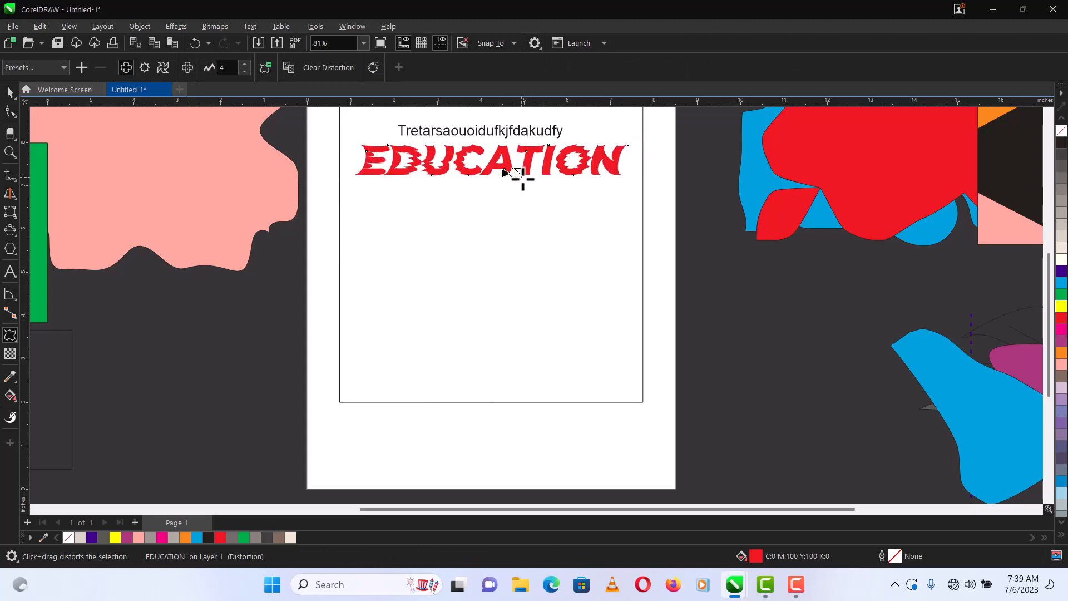
key("space")
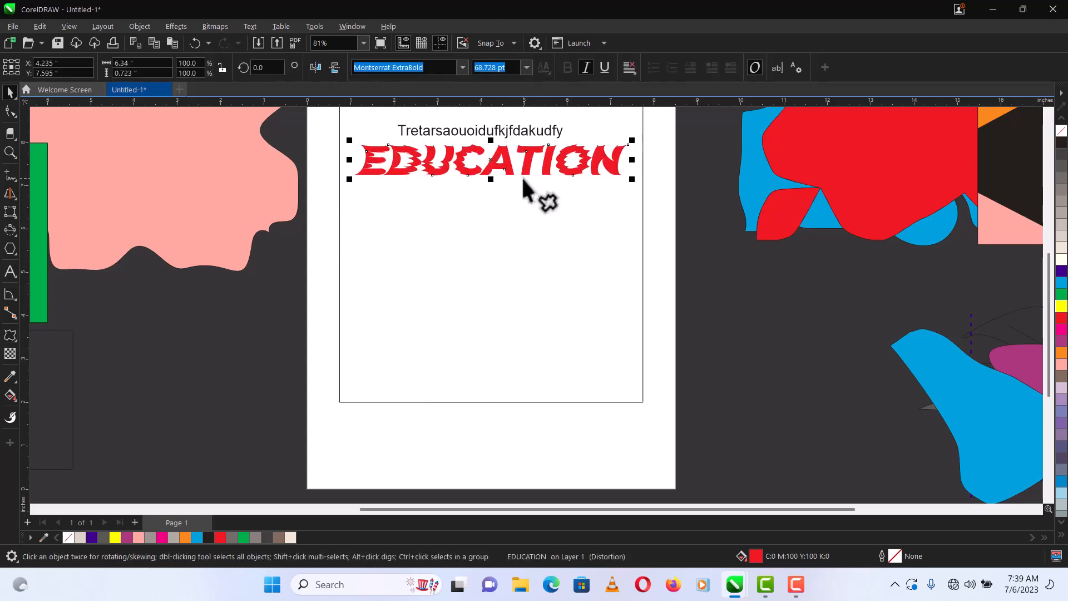
key("ctrl+z")
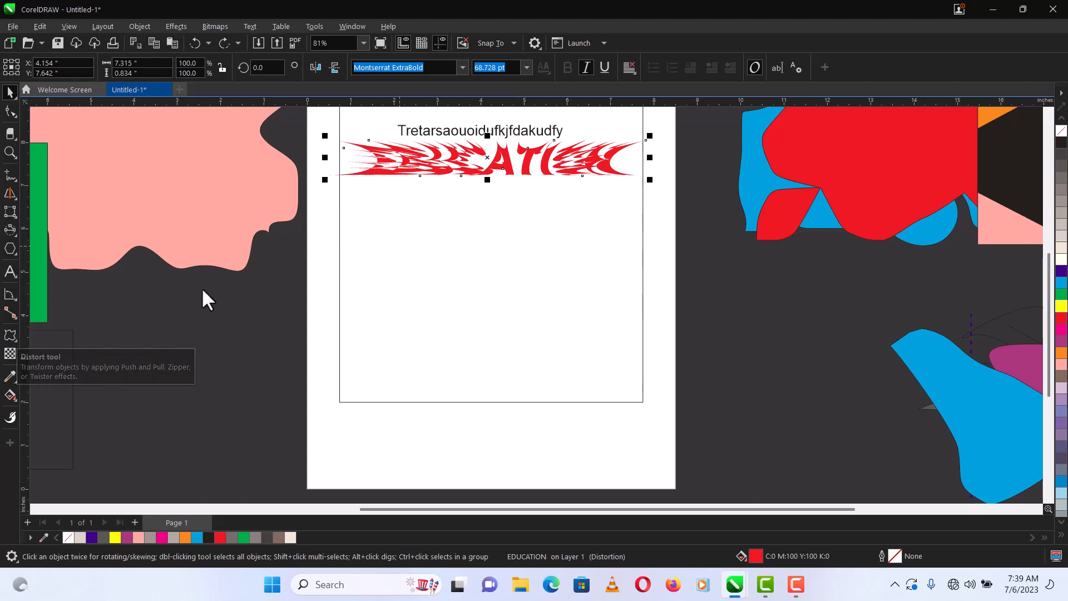
key("ctrl+z")
key("ctrl+z")
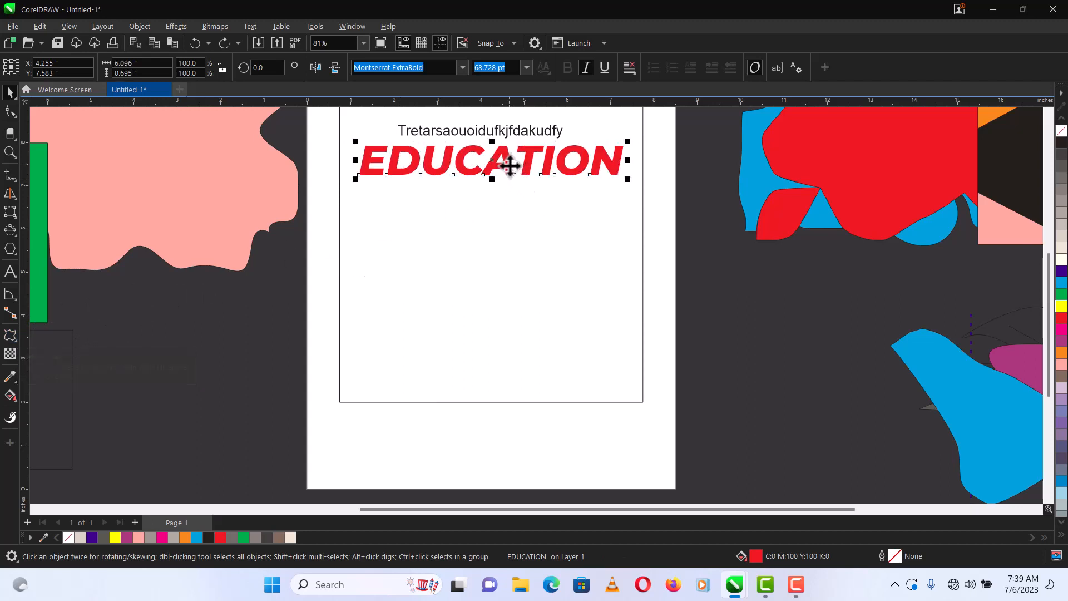
Copy EDUCATION straight down to about Y 6.50 in and arch the middle of the copy slightly upward with the Envelope tool
left_click_drag(508, 167, 510, 212)
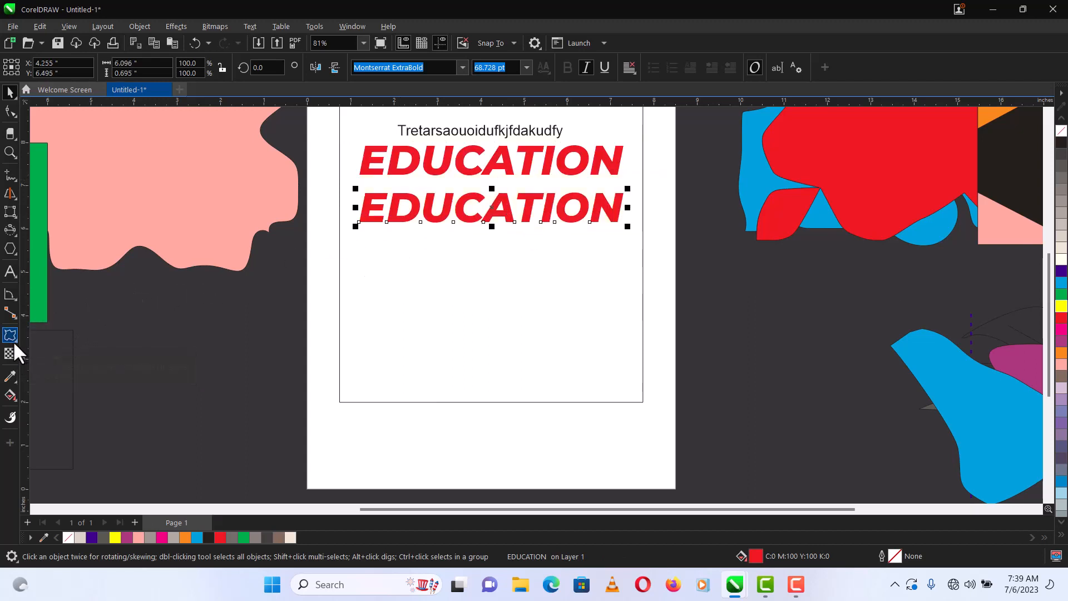
left_click(14, 342)
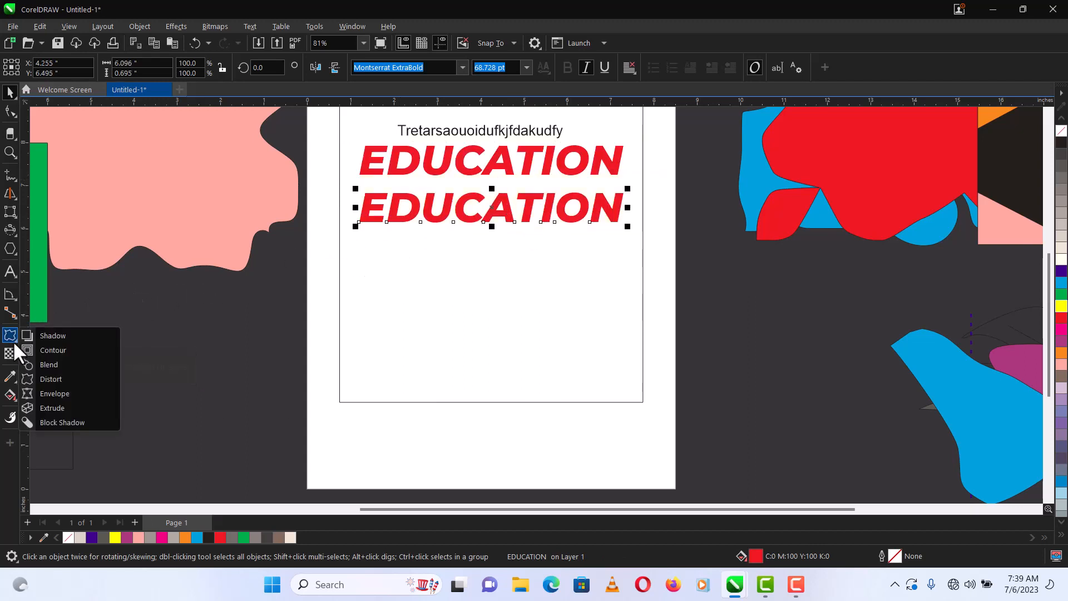
left_click(52, 392)
left_click_drag(492, 193, 492, 176)
mouse_move(492, 222)
left_mouse_down()
mouse_move(489, 245)
mouse_move(492, 218)
left_mouse_up()
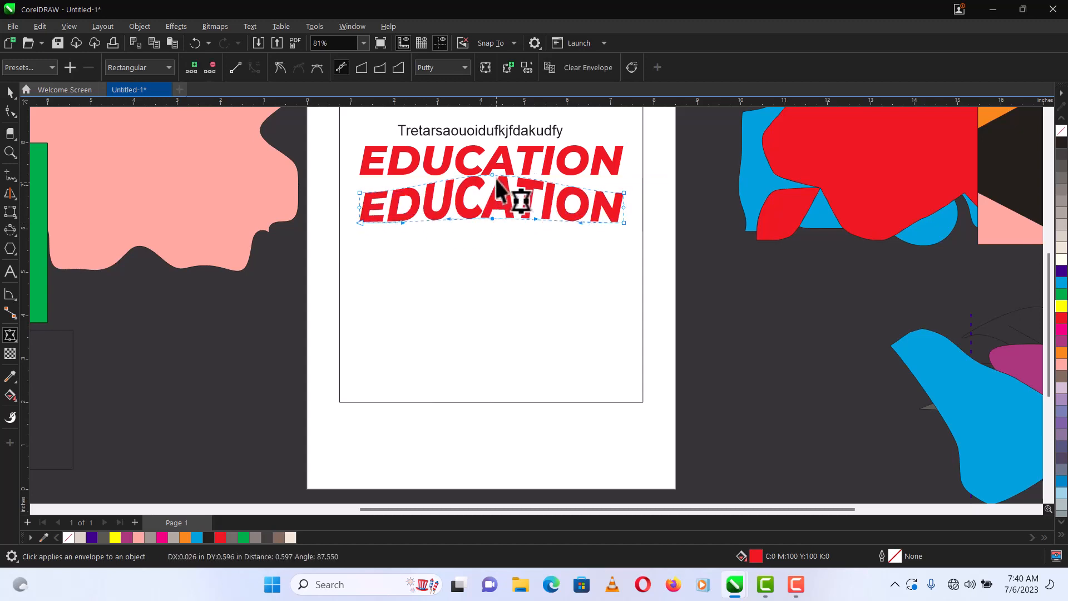
left_click_drag(493, 176, 491, 187)
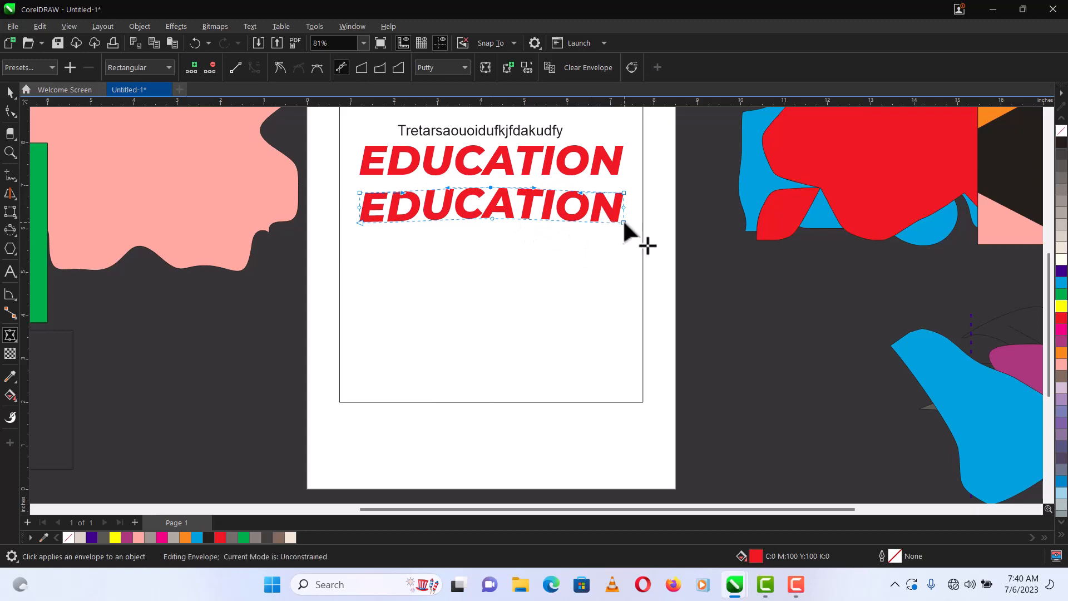
Pull the envelope's two lower corners down and inward, making the copied text about 6.01 by 1.34 in
left_click_drag(624, 223, 608, 247)
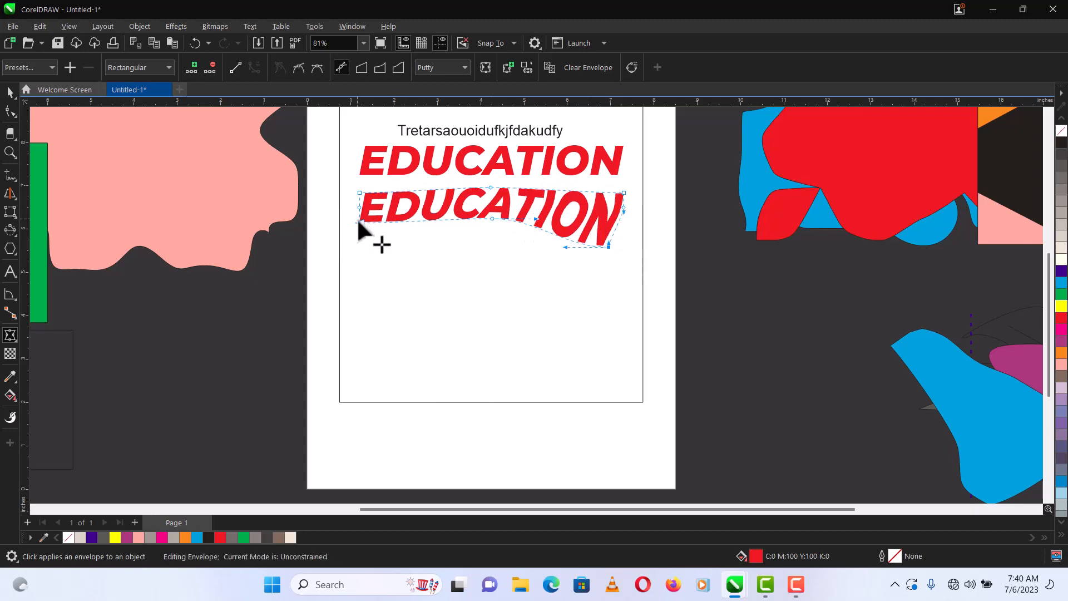
left_click_drag(359, 220, 372, 240)
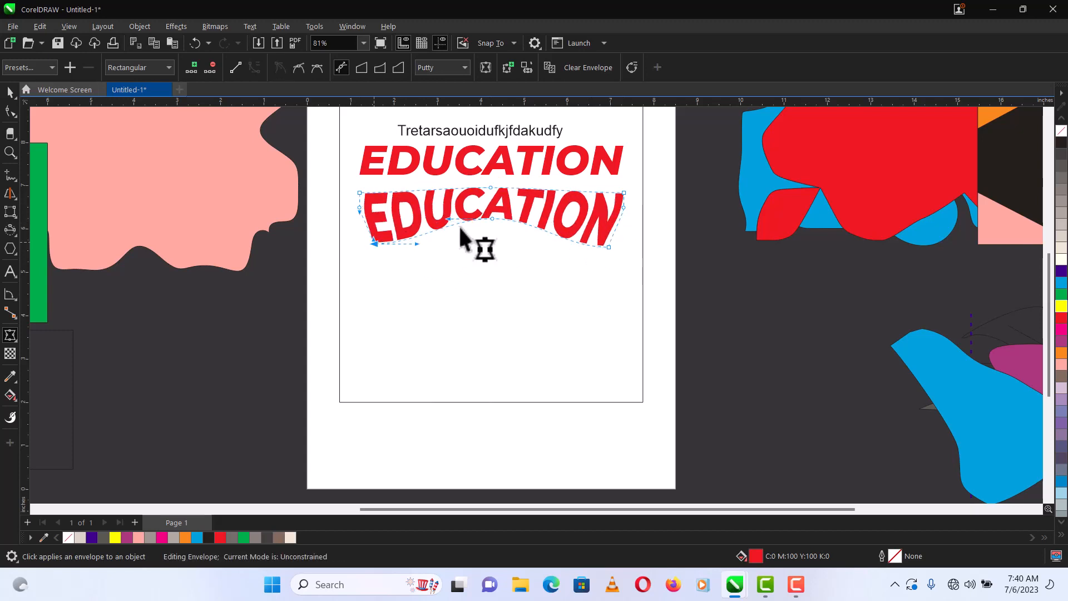
key("space")
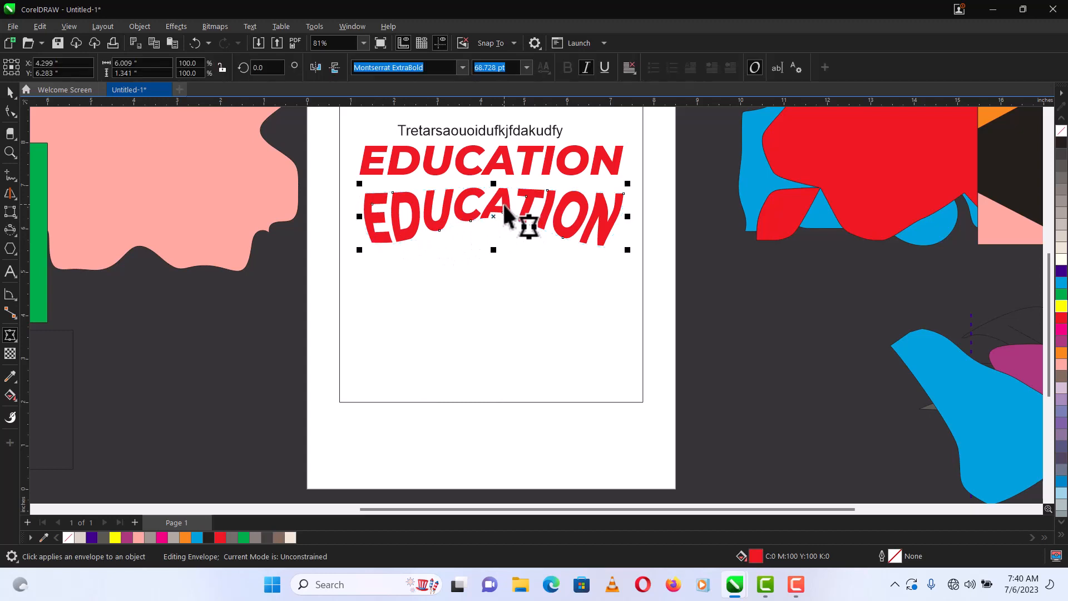
Fill the arched EDUCATION text with 80% black (C:0 M:0 Y:0 K:80) and leave nothing selected
left_click(1061, 165)
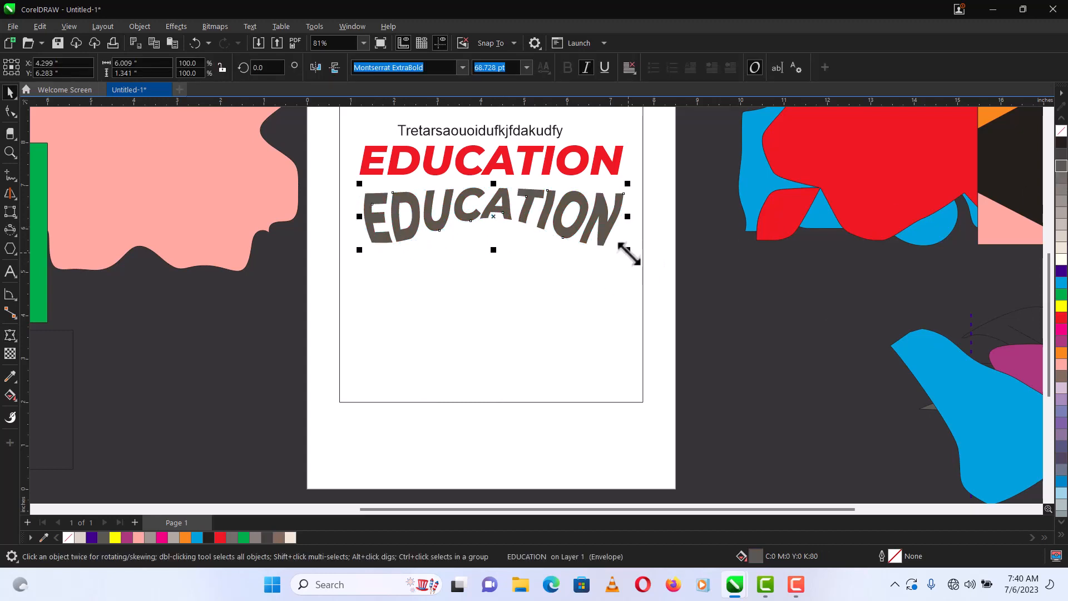
left_click_drag(629, 254, 633, 259)
key("ctrl+a")
key("c")
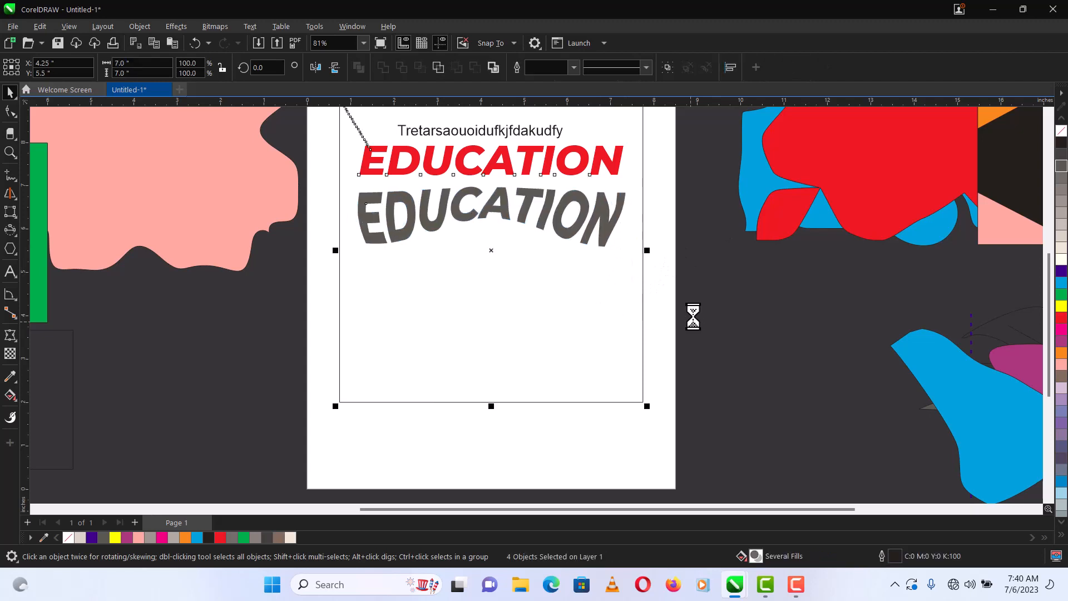
key("Escape")
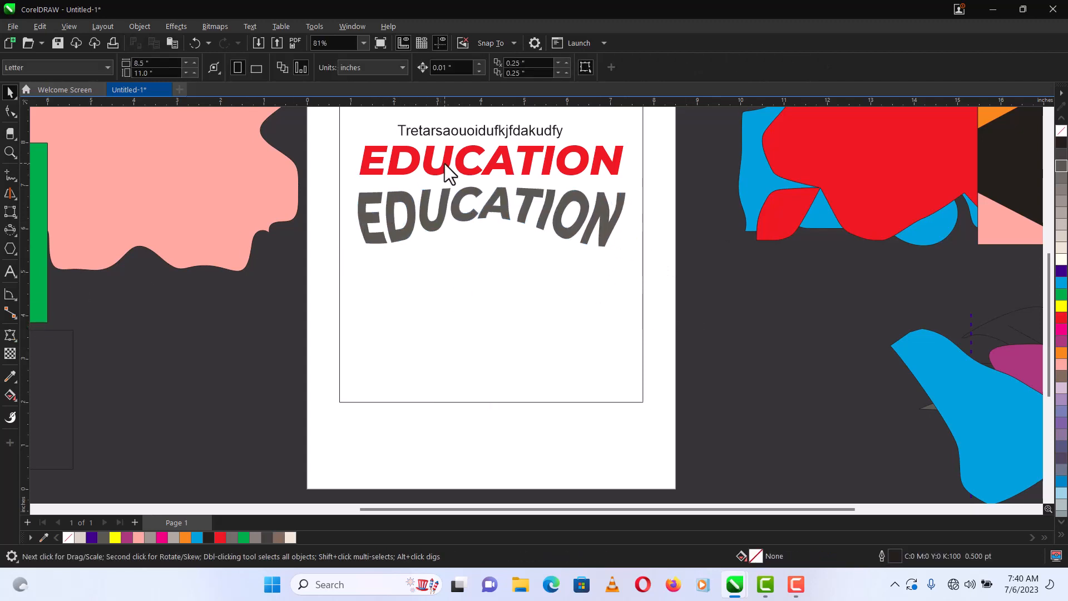
Copy the red EDUCATION text straight down to about Y 4.63 in and extrude the copy with its vanishing point at about 0.17, -0.76 in
left_click_drag(459, 172, 452, 295)
right_click(453, 295)
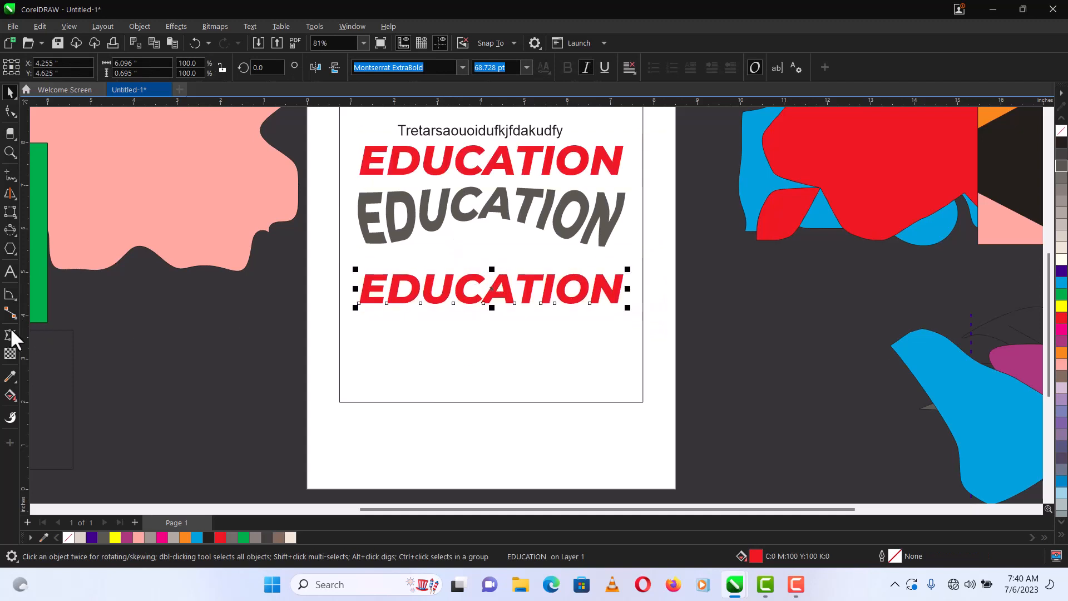
left_click(15, 342)
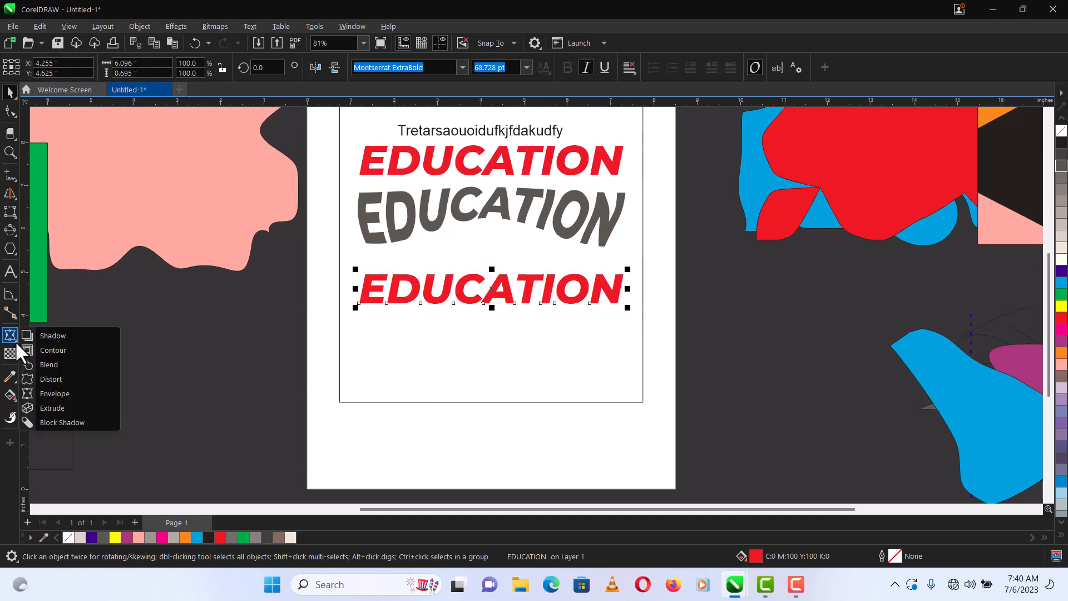
left_click(51, 408)
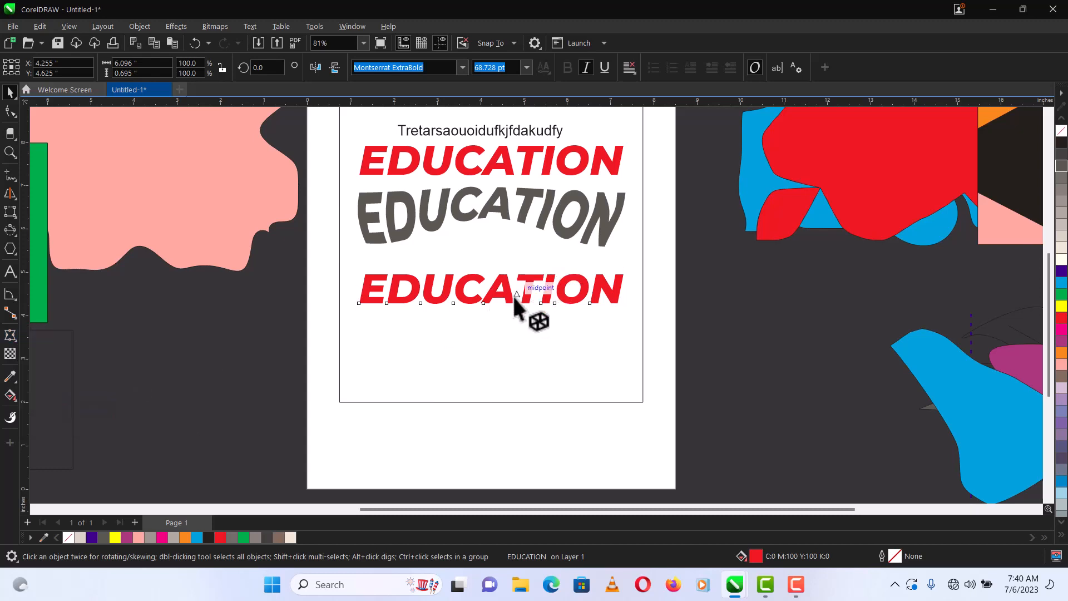
left_click_drag(507, 301, 499, 321)
key("space")
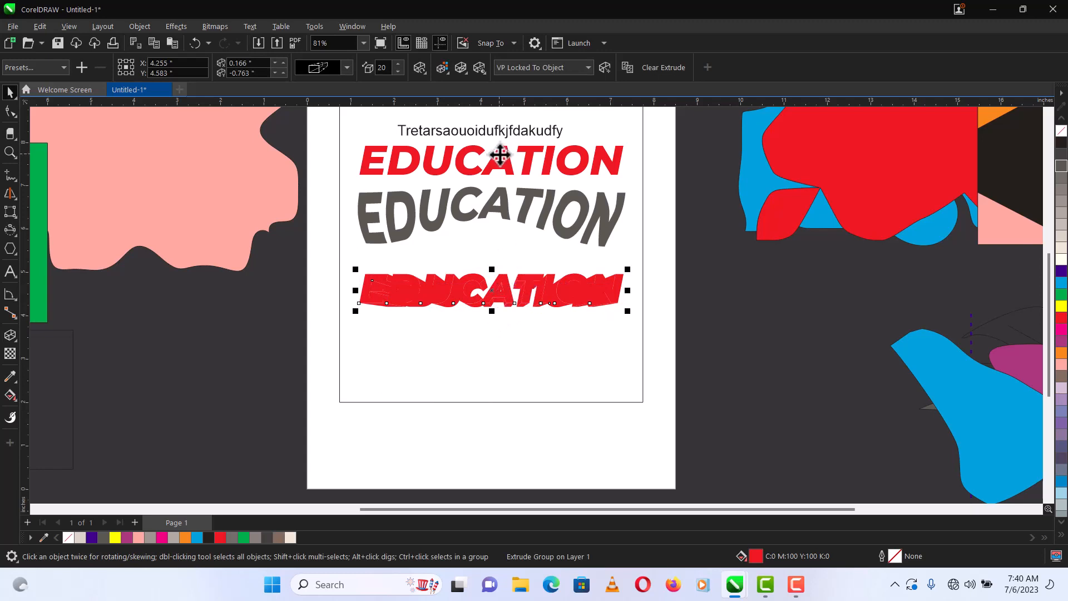
Move the extruded EDUCATION text down to about Y 3.99 in and break the extrusion apart from the text
left_click_drag(493, 291, 494, 320)
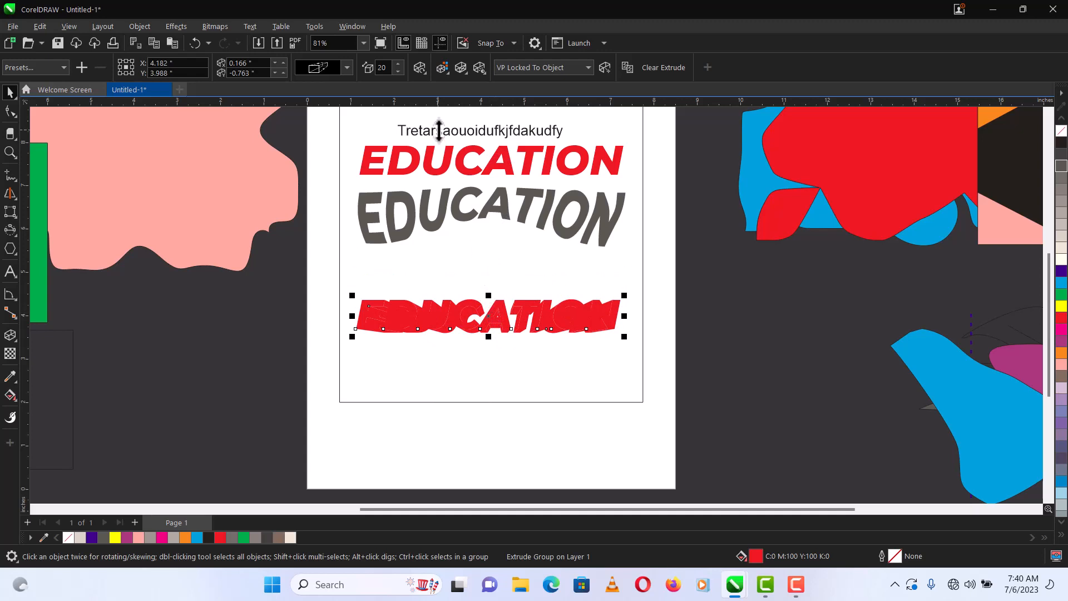
key("ctrl+k")
left_click(448, 280)
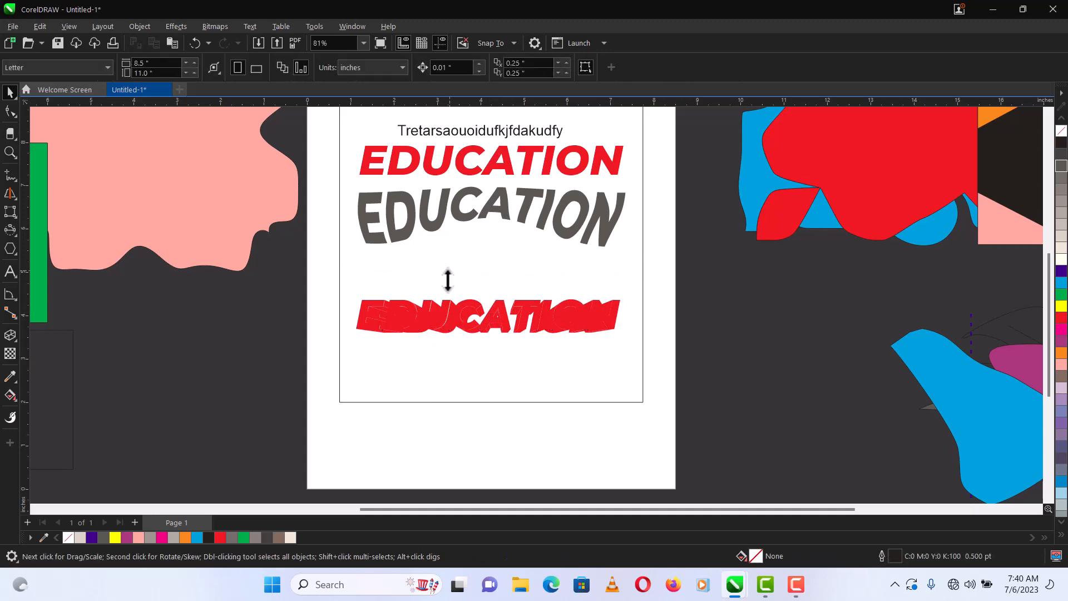
Fill the front lettering of the extruded EDUCATION text with 80% black
left_click(453, 314)
left_click(1062, 167)
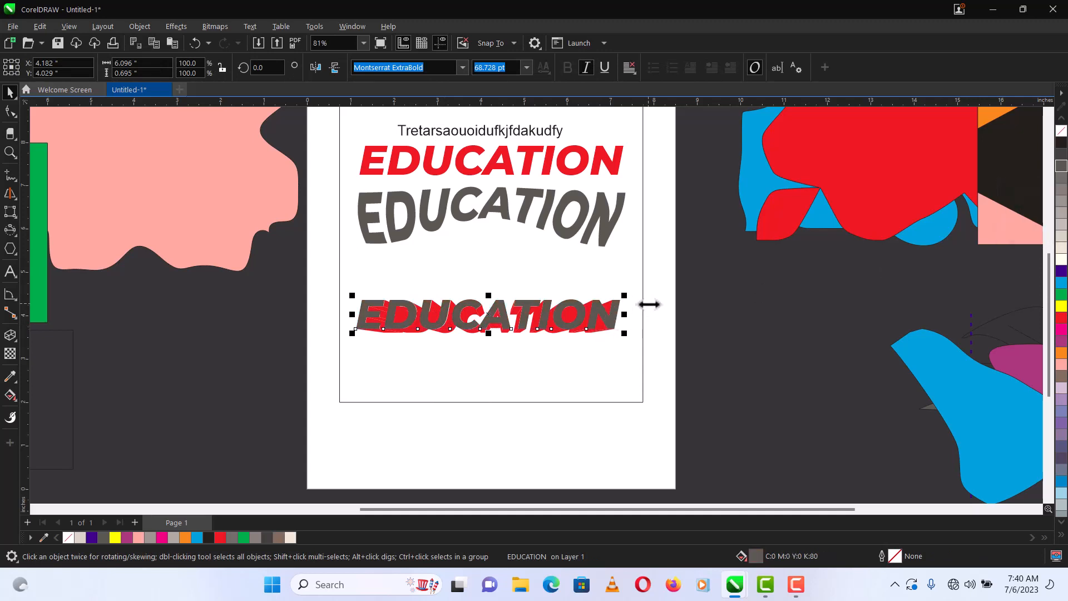
key("Tab")
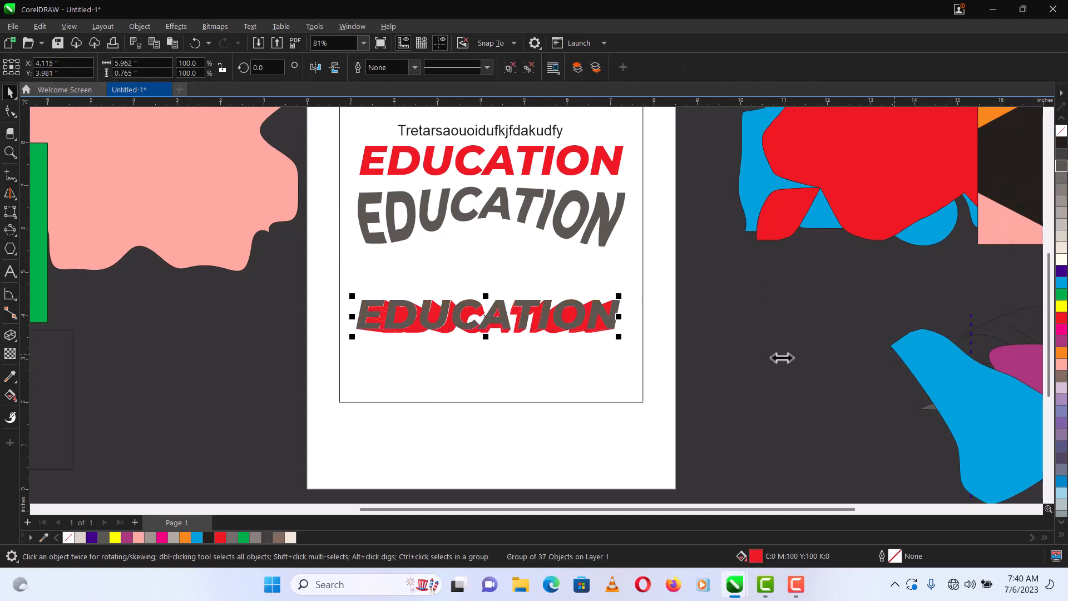
key("Escape")
left_click(596, 307)
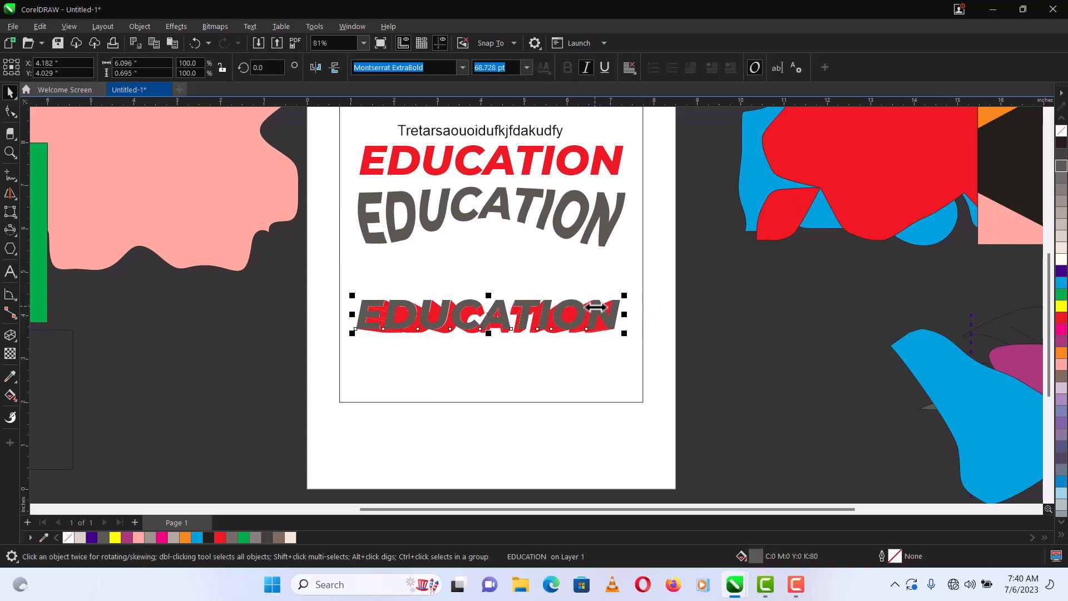
Try several fills on the extrusion group behind the text and finish with brown, C:0 M:20 Y:20 K:60
left_click(601, 336)
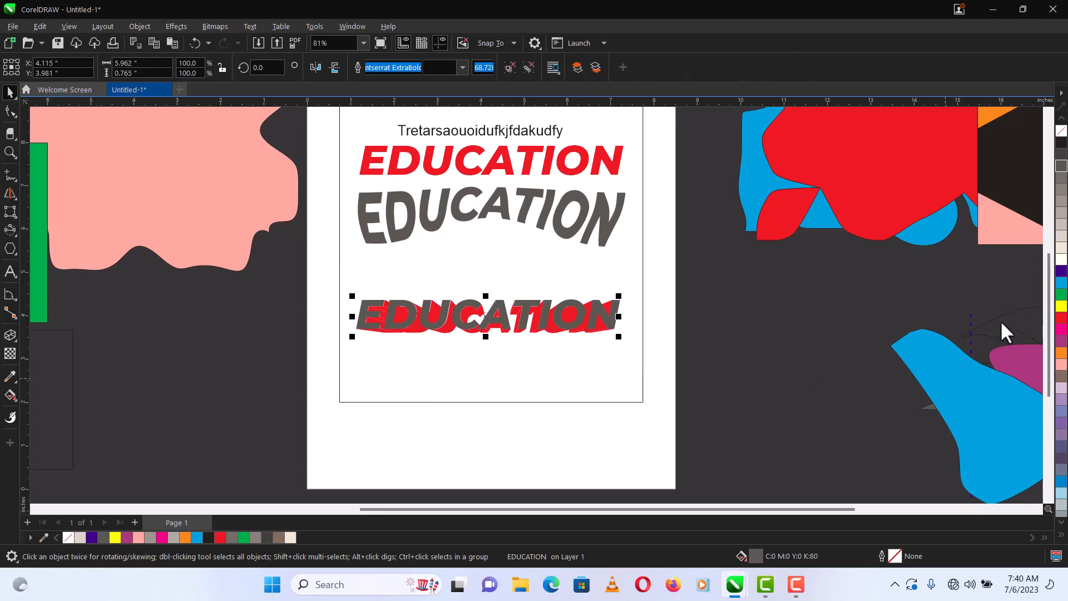
left_click(1061, 306)
left_click(1061, 294)
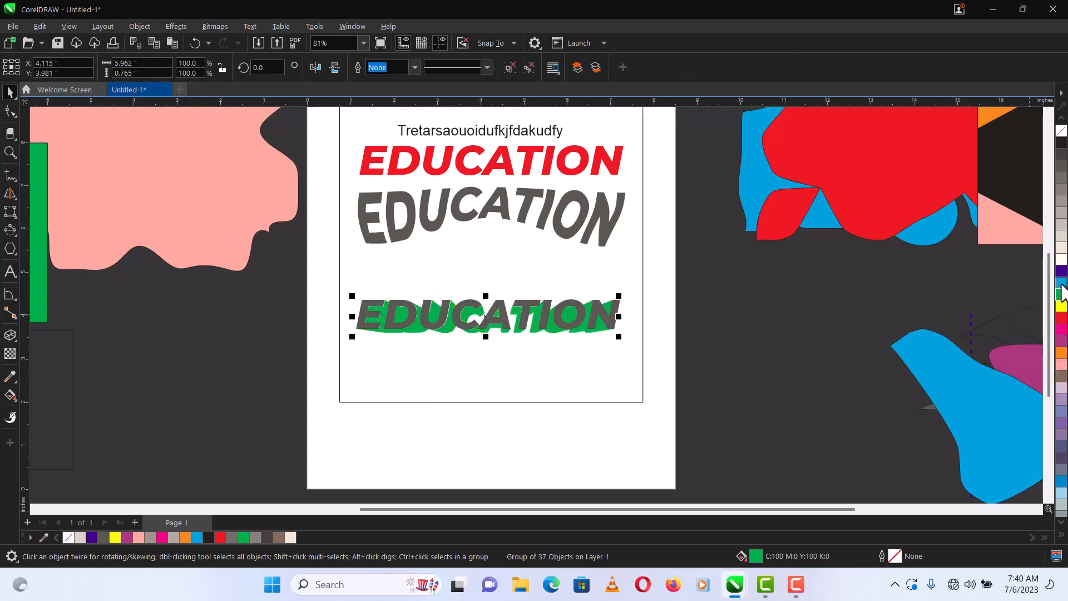
left_click(1060, 225)
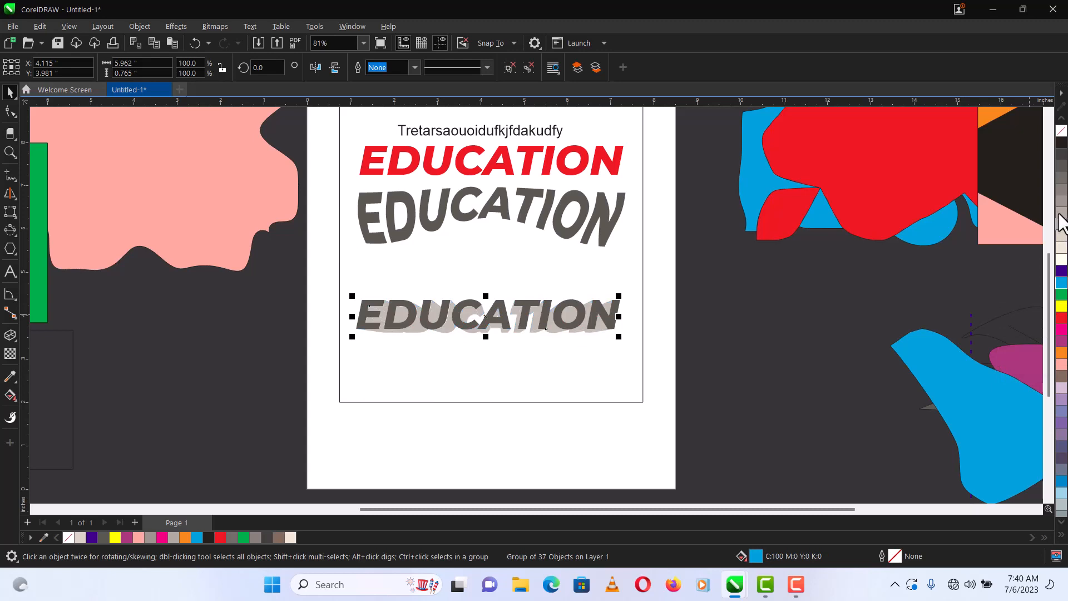
left_click(1061, 412)
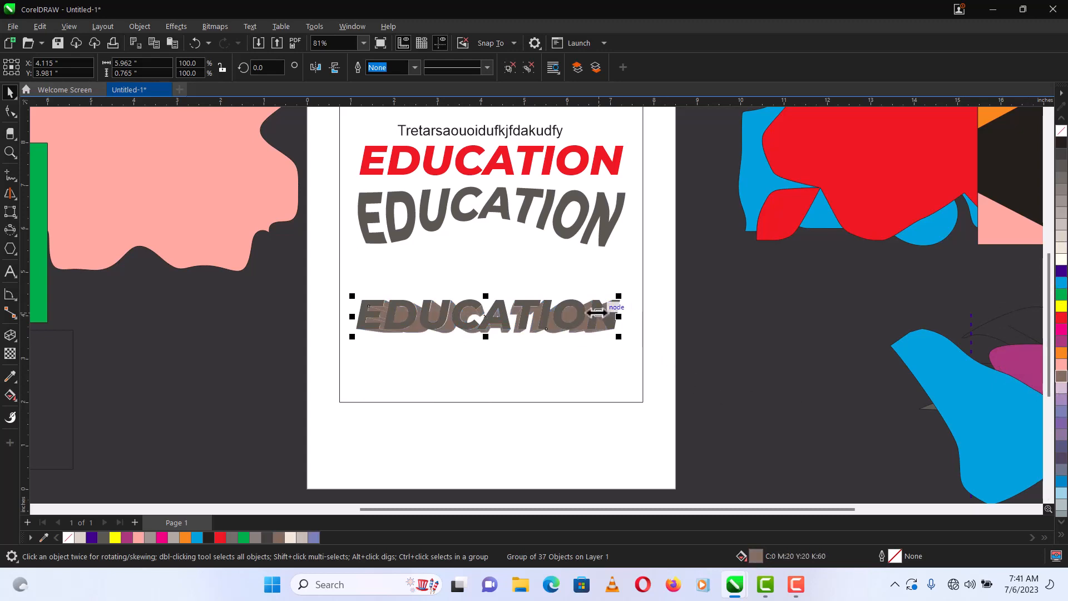
left_click(705, 332)
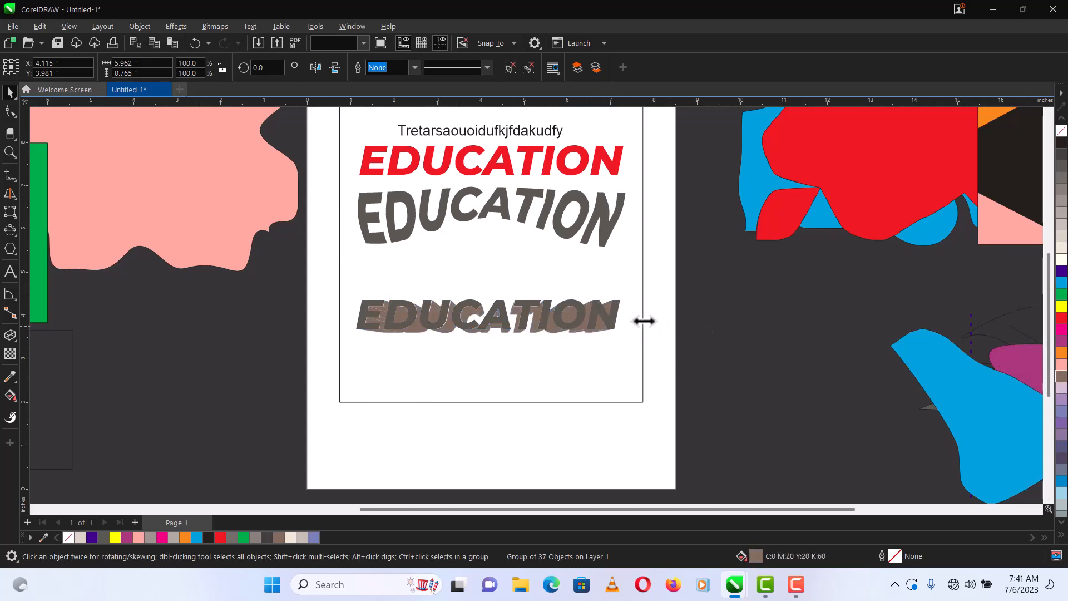
Fill the front lettering of the extruded EDUCATION text with yellow and deselect it
left_click(598, 310)
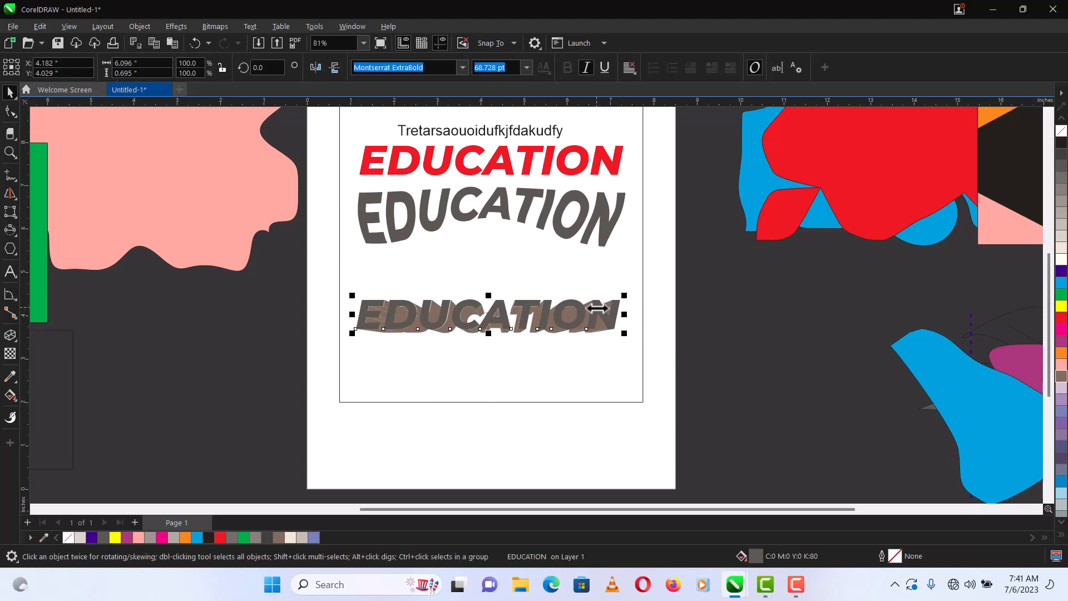
left_click(1060, 307)
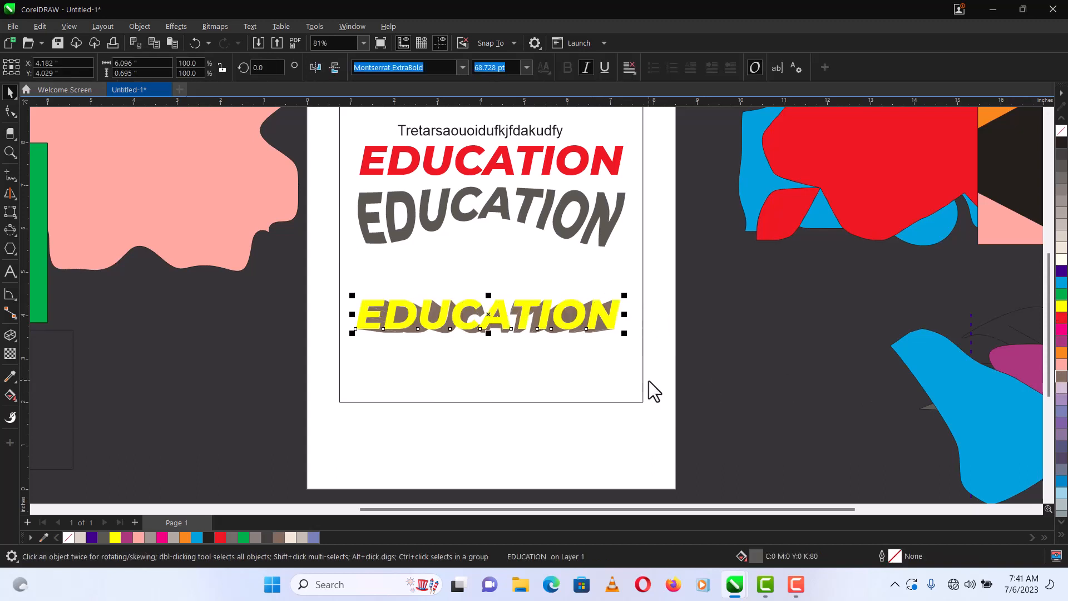
left_click(741, 334)
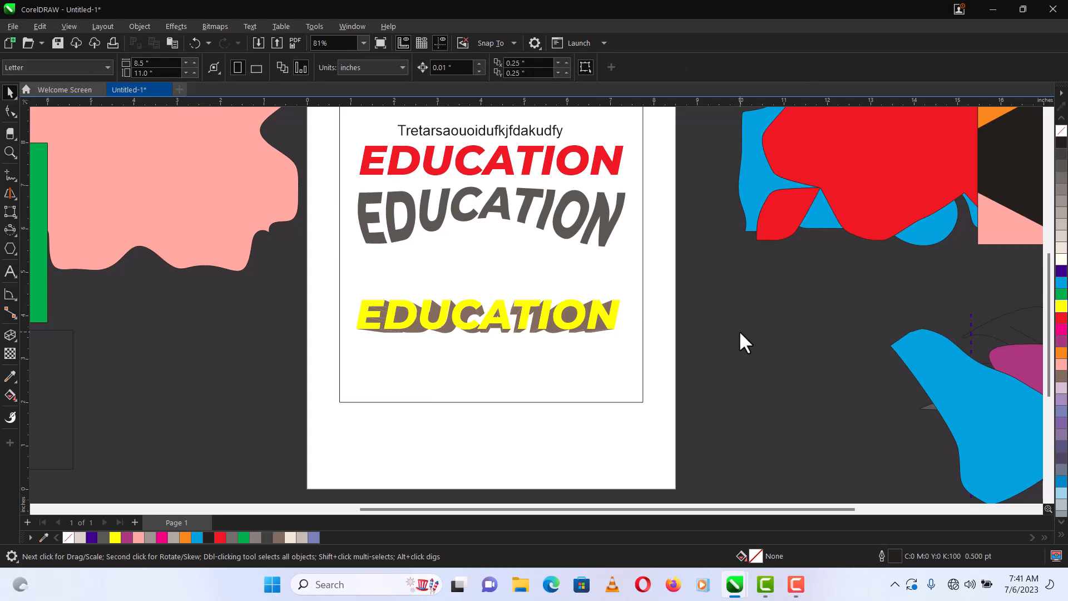
left_click(15, 341)
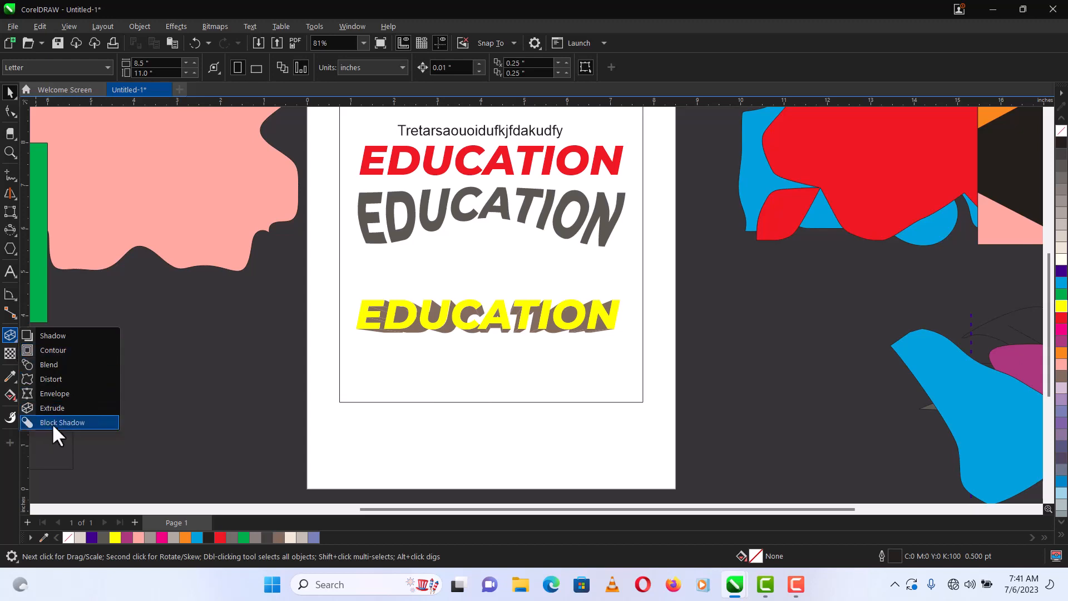
left_click(511, 212)
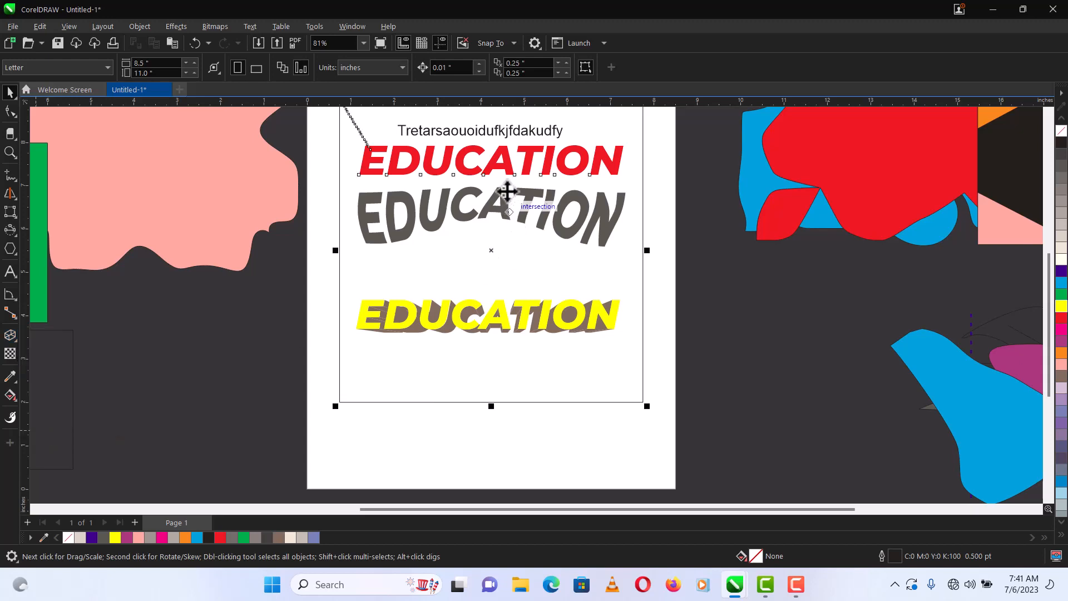
left_click_drag(506, 166, 525, 184)
key("ctrl+z")
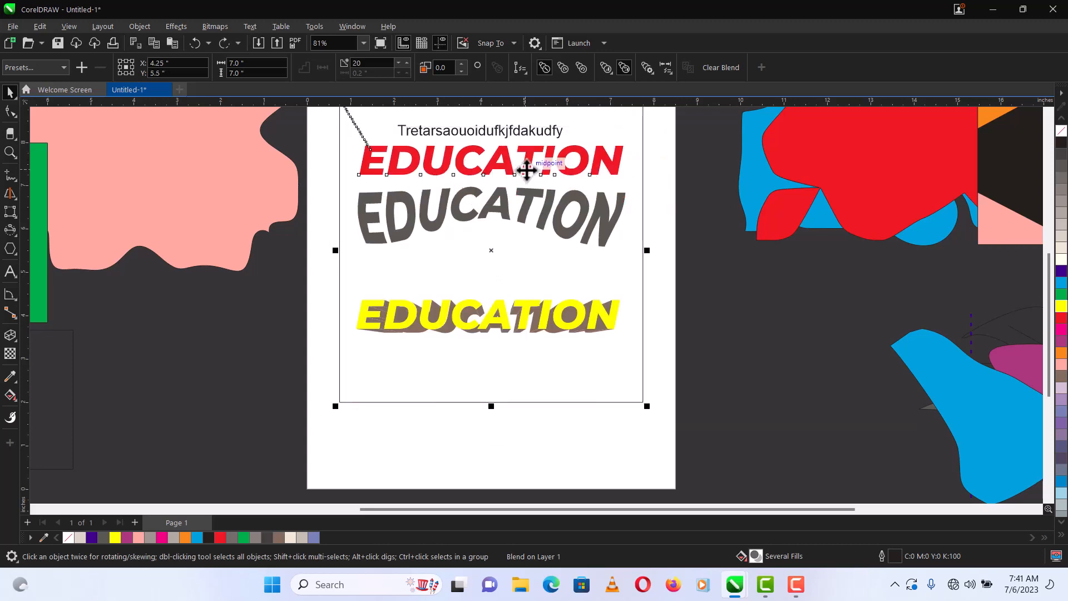
Move the red EDUCATION text to about Y 2.50 in and give it a block shadow about 0.31 in deep at about 305°
left_click(524, 167)
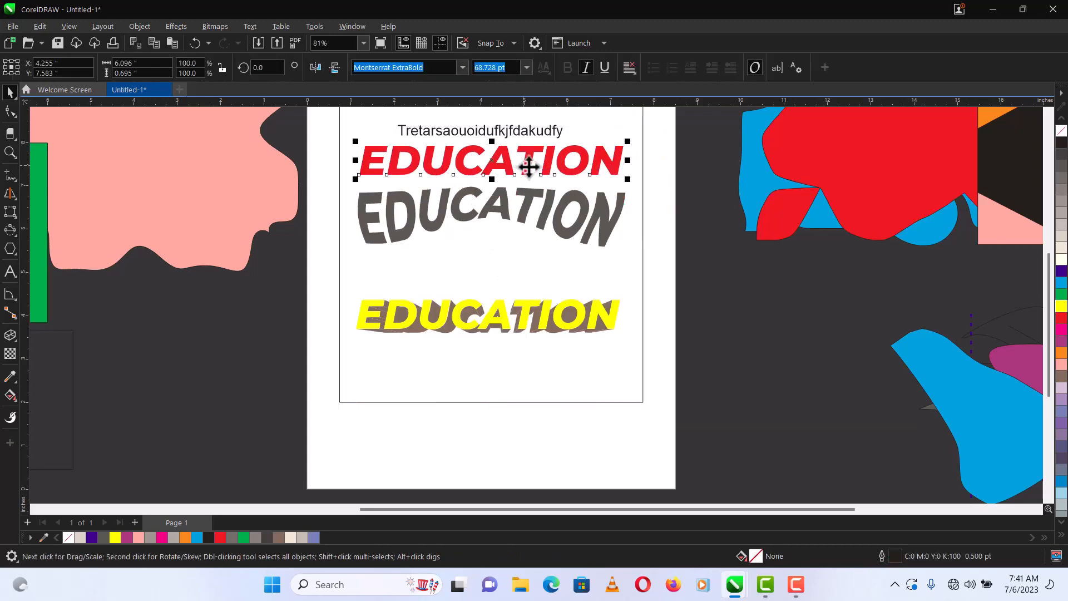
left_click_drag(523, 167, 532, 389)
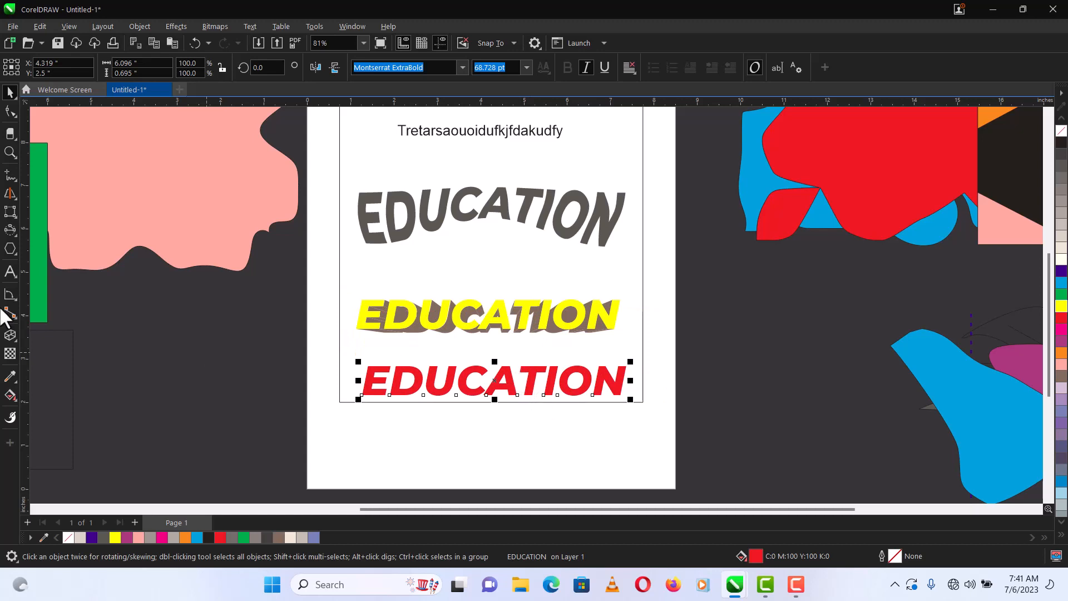
left_click(17, 349)
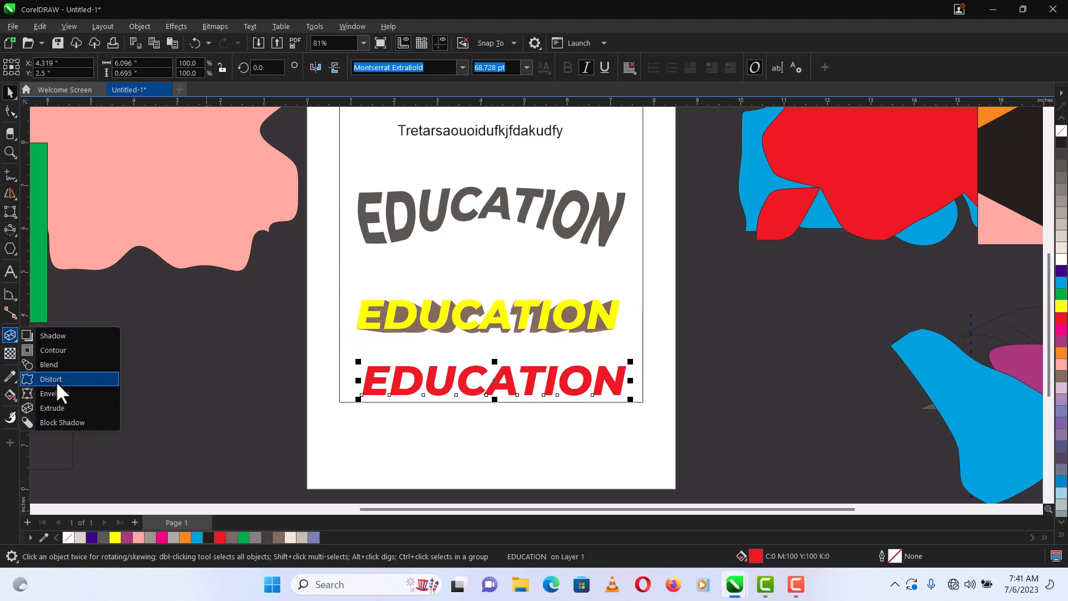
left_click(84, 421)
left_click_drag(525, 393, 506, 407)
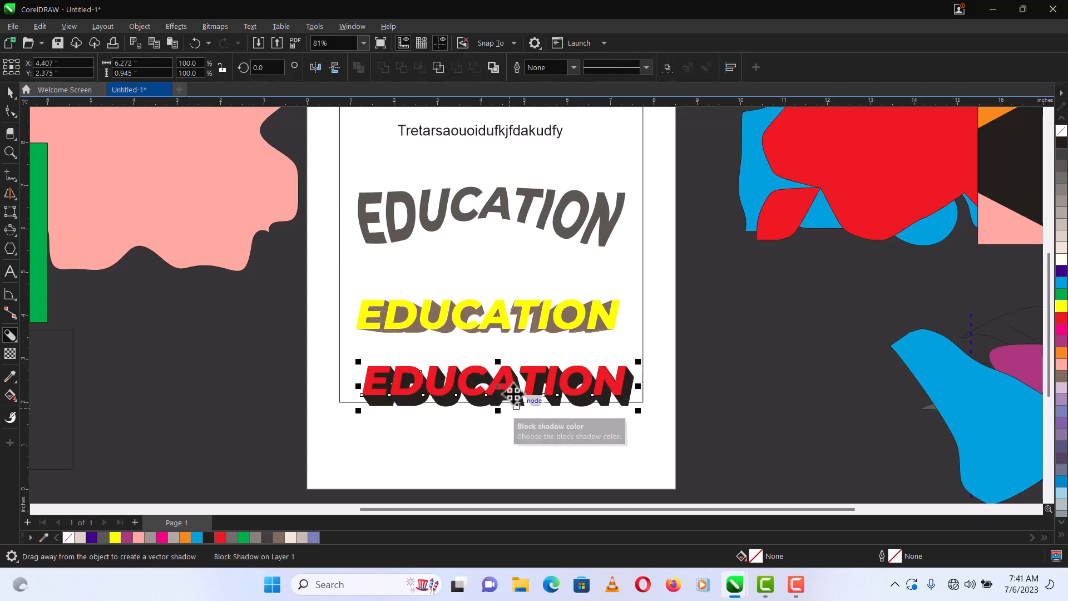
key("space")
Move the block-shadowed EDUCATION text down to about X 4.34 in, Y 2.26 in
left_click(508, 403)
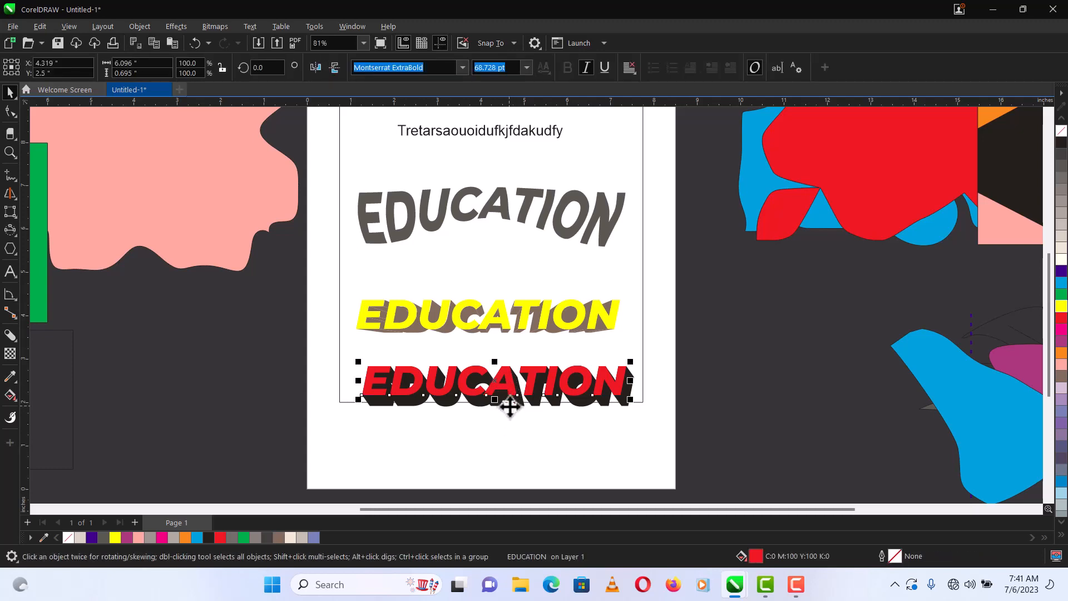
left_click_drag(509, 406, 511, 442)
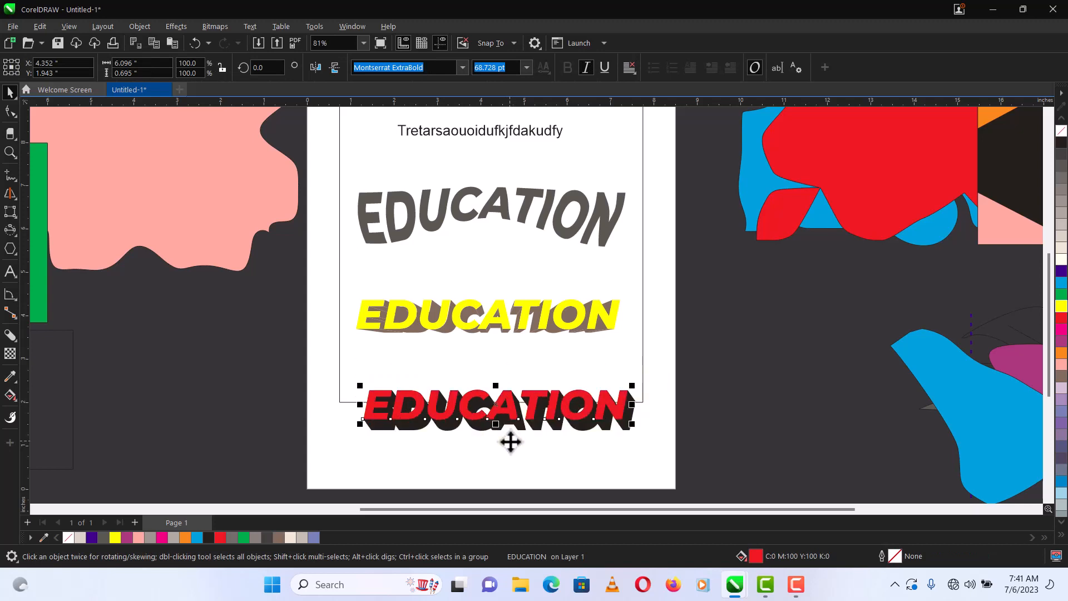
left_click(511, 442)
left_click(508, 405)
left_click_drag(508, 405, 509, 392)
Try blue shades including #080866 and #2121B0 on the block shadow and leave it dark navy blue
key("space")
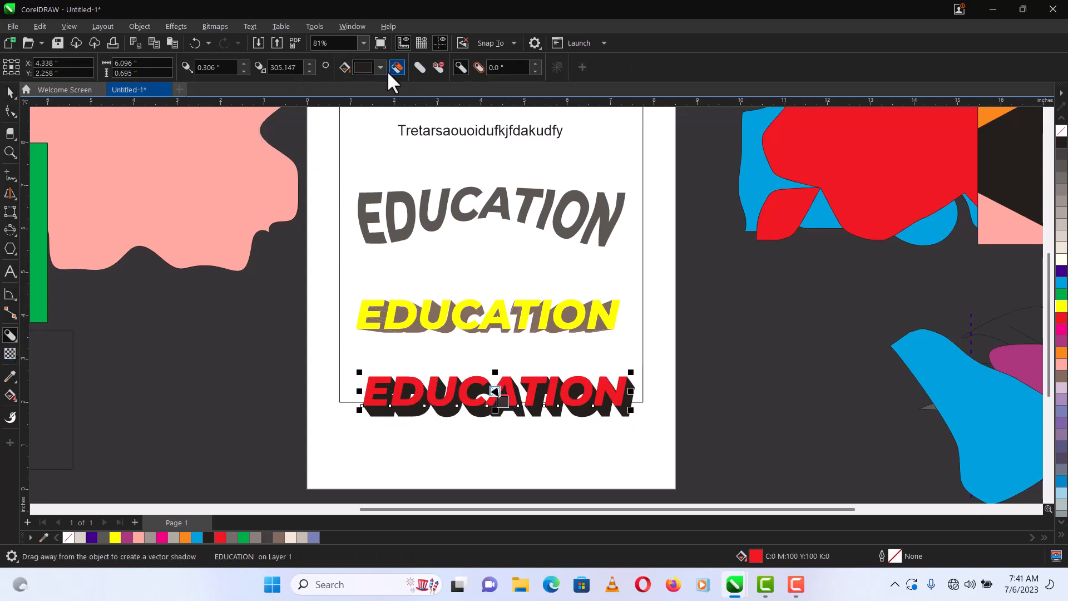
left_click(360, 67)
left_click(434, 165)
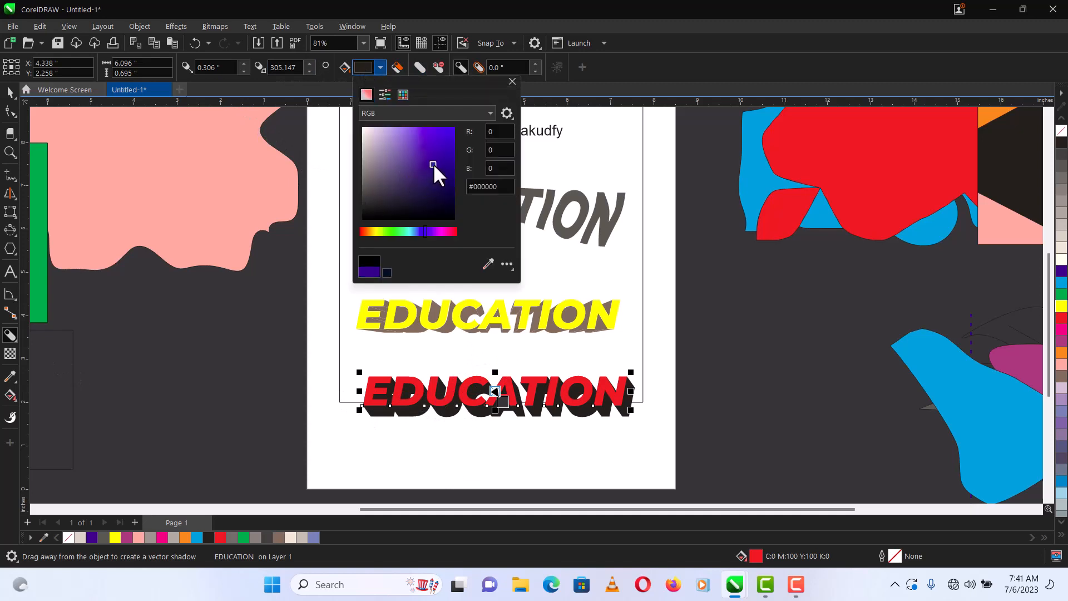
left_click(445, 208)
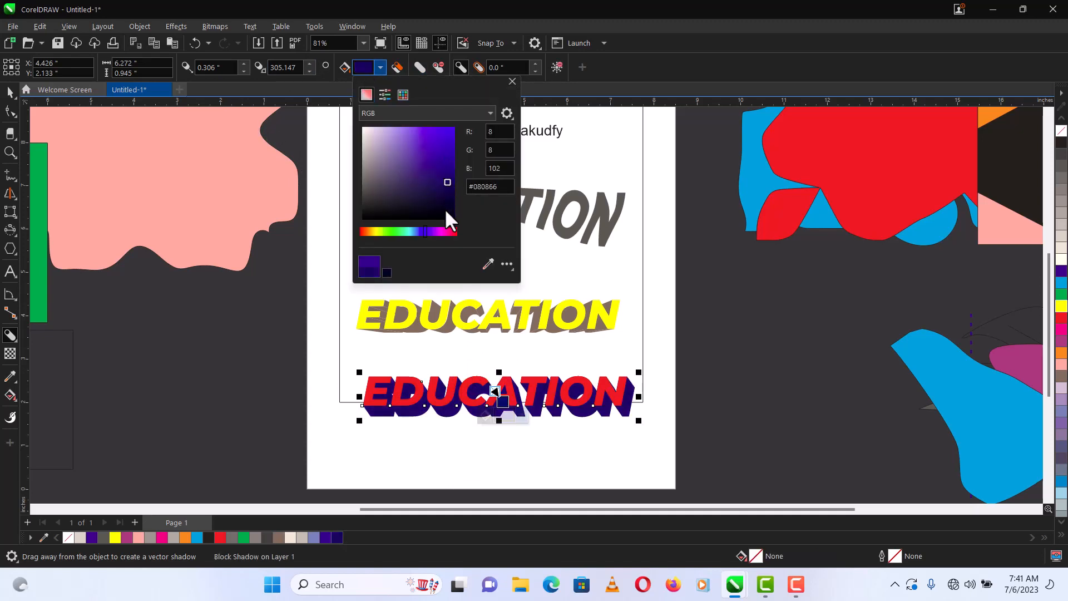
left_click(437, 156)
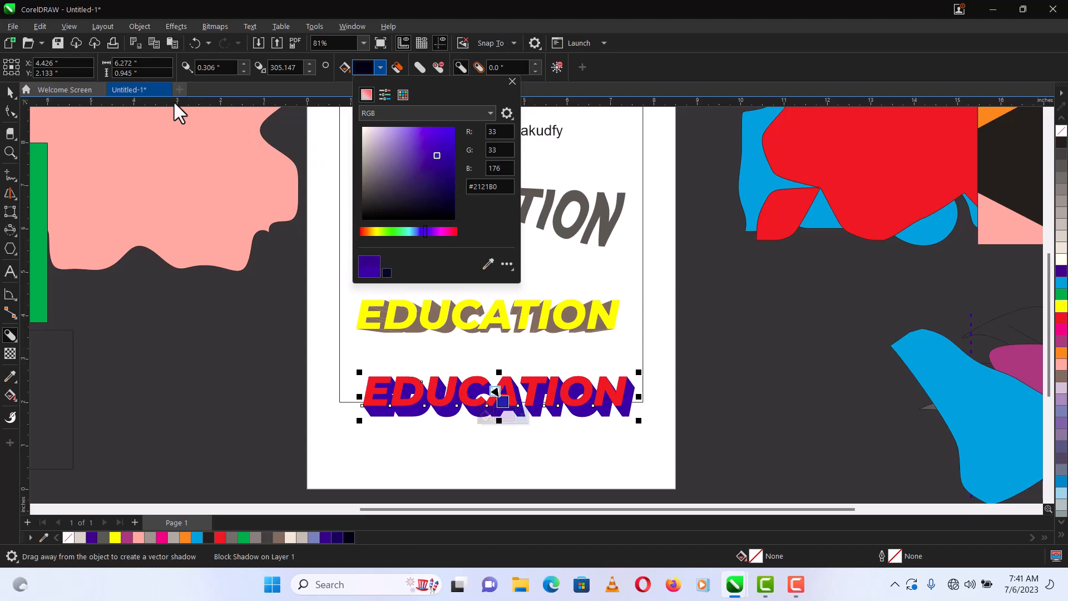
left_click(13, 93)
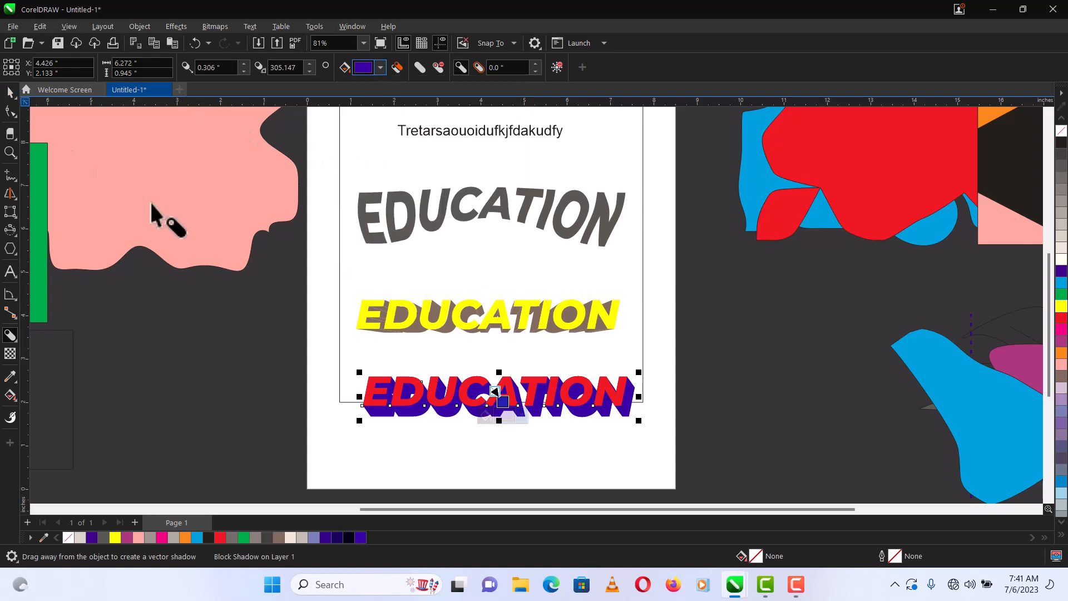
left_click(10, 93)
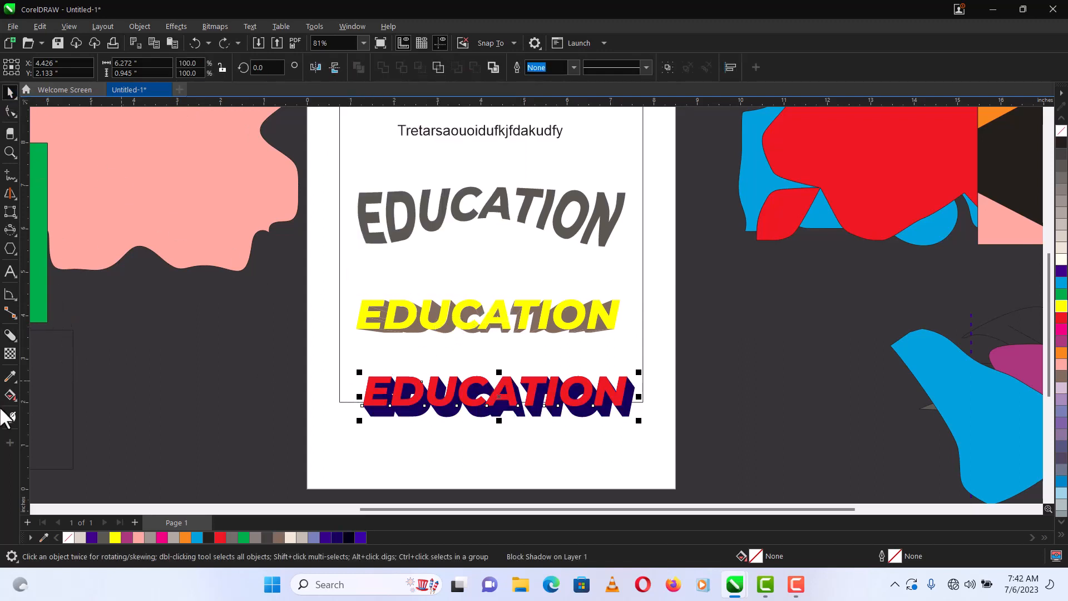
Undo the block shadow, its colouring and the moves of the red EDUCATION text back to its original place
key("ctrl+z")
key("ctrl+z")
key("ctrl+z")
key("ctrl+z")
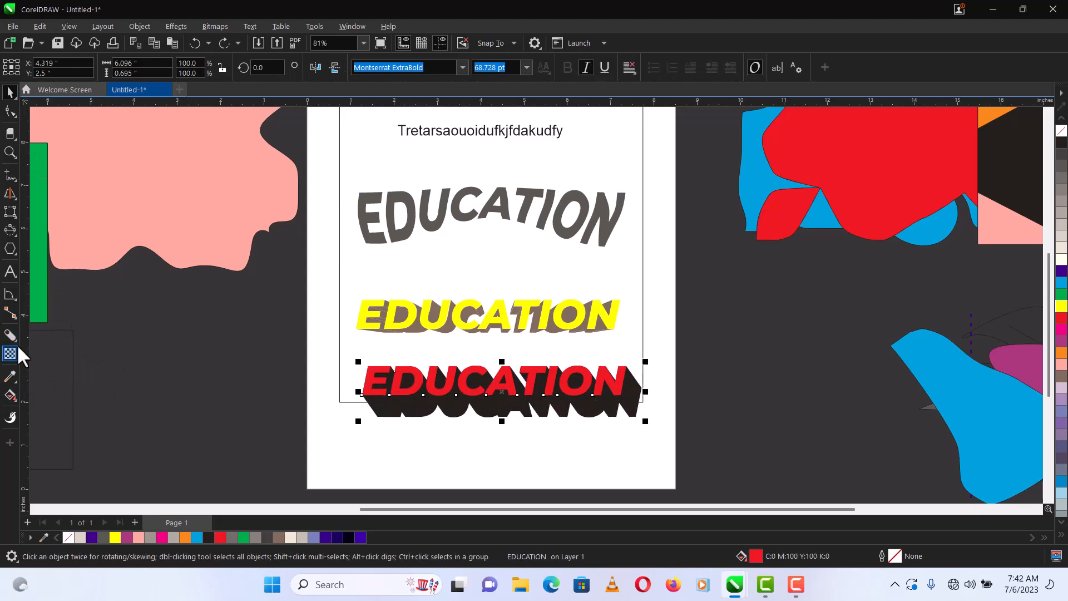
key("ctrl+z")
key("ctrl+z")
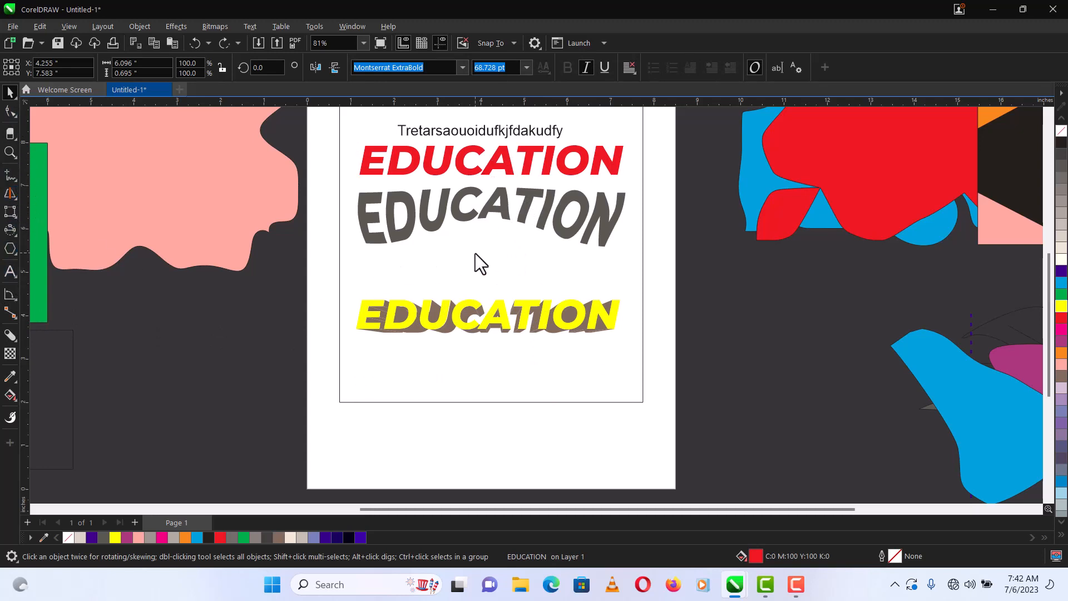
Move the red curved shape beside the page onto the extruded EDUCATION text at about X 4.25 in, Y 3.17 in
left_click(526, 151)
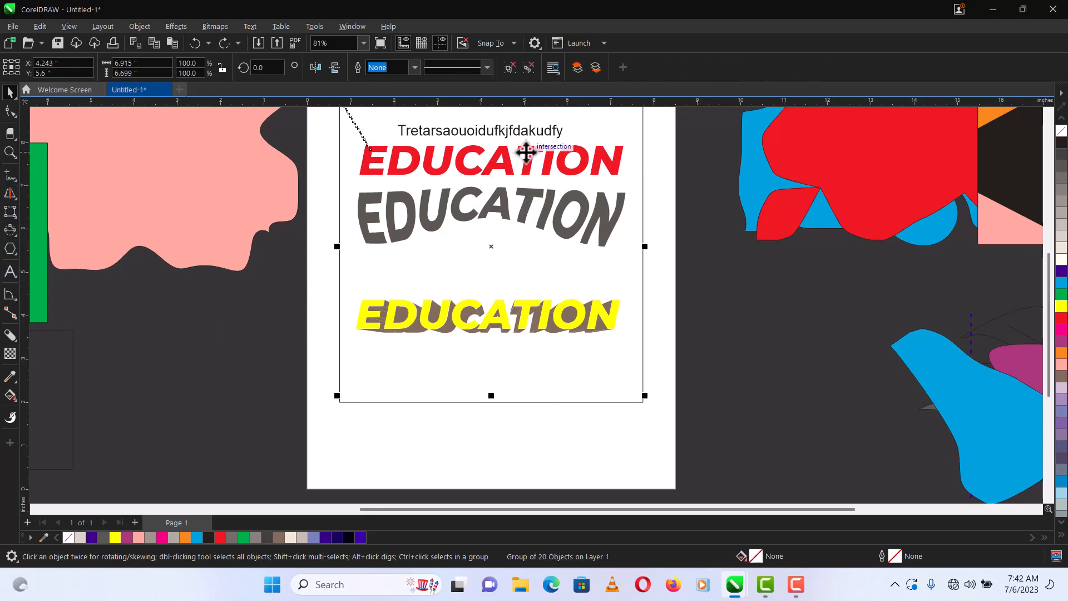
left_click(509, 69)
left_click(766, 345)
left_click(833, 200)
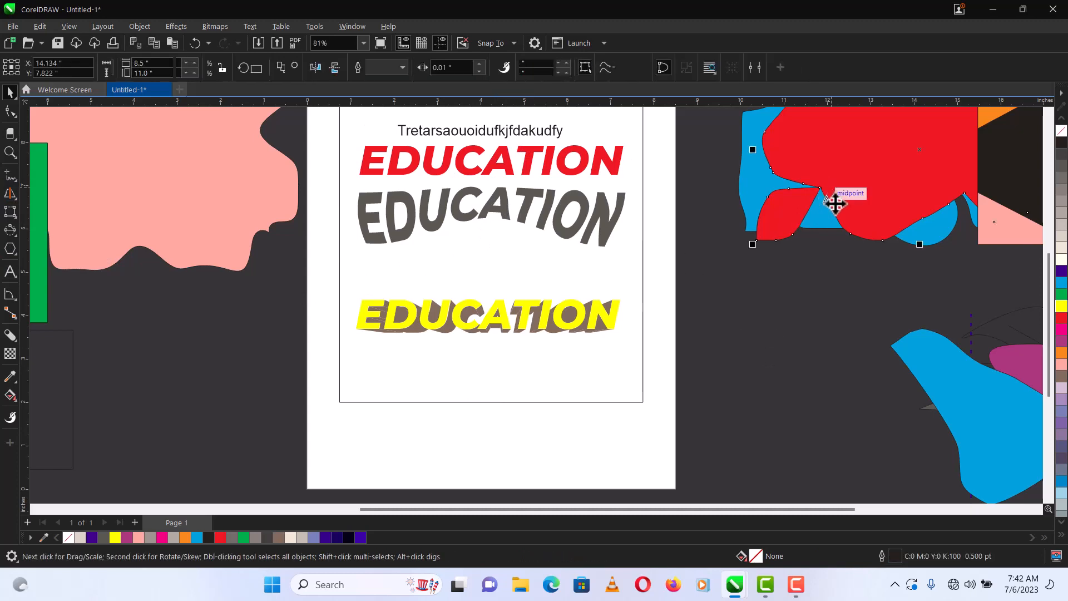
left_click_drag(906, 181, 480, 383)
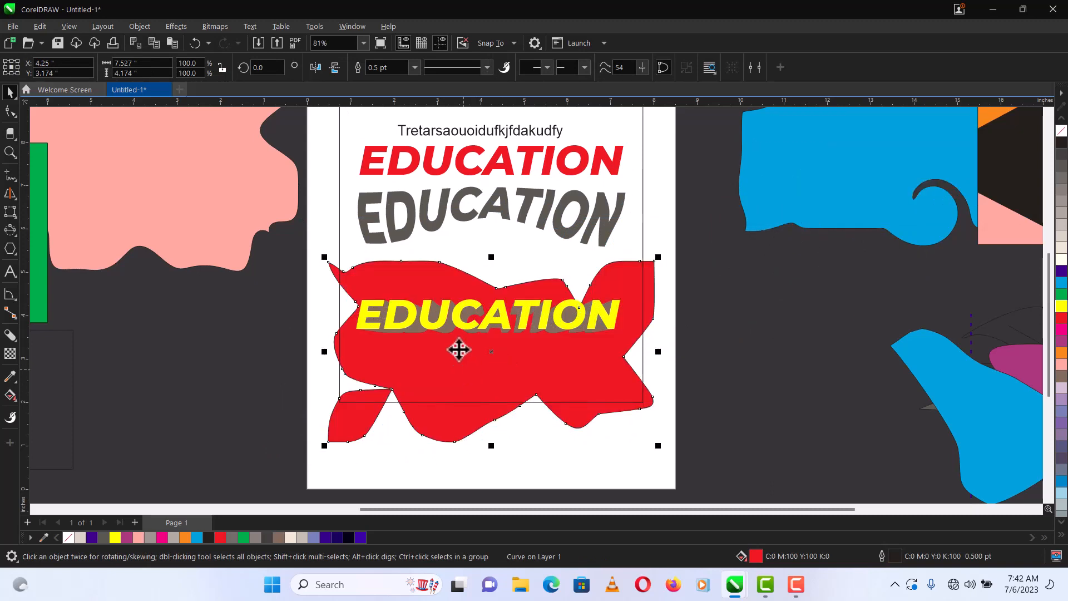
Try a uniform transparency of up to about 73 on the red curved shape and return it to 0
left_click(10, 353)
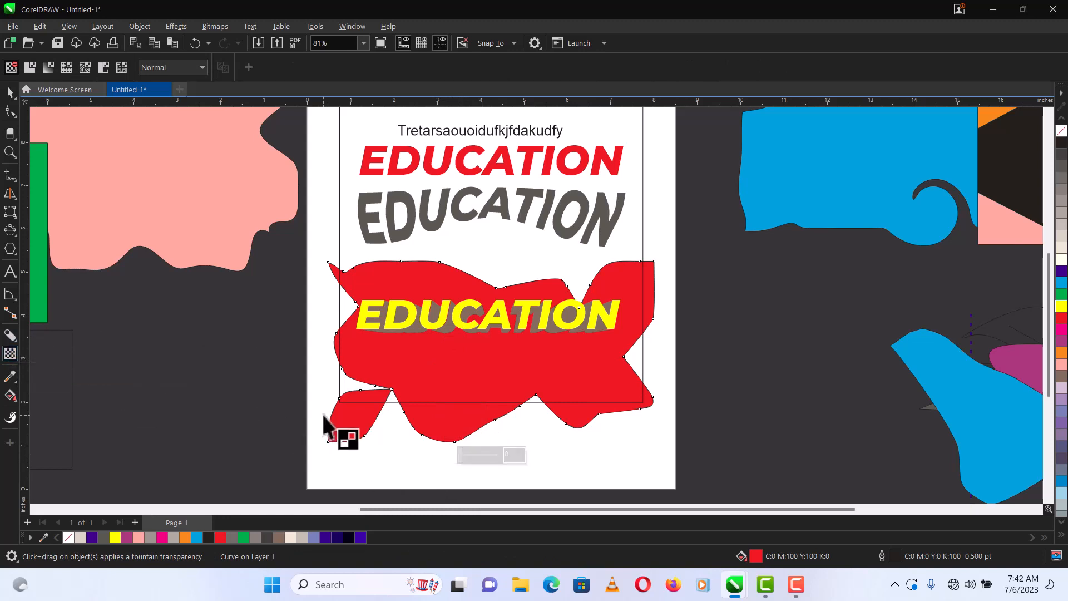
left_click_drag(462, 459, 471, 459)
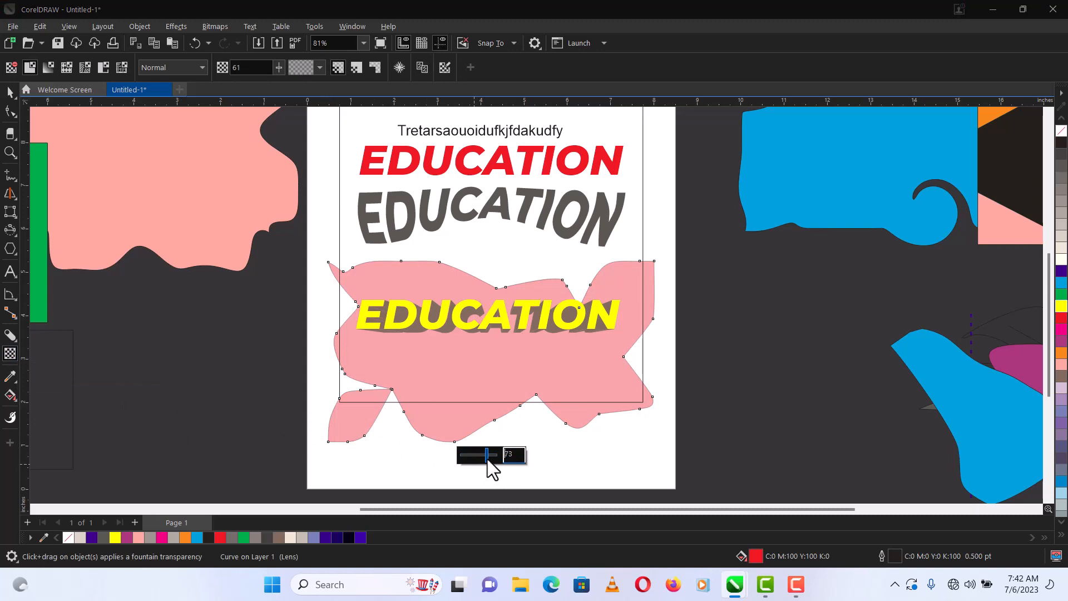
left_click_drag(487, 459, 456, 459)
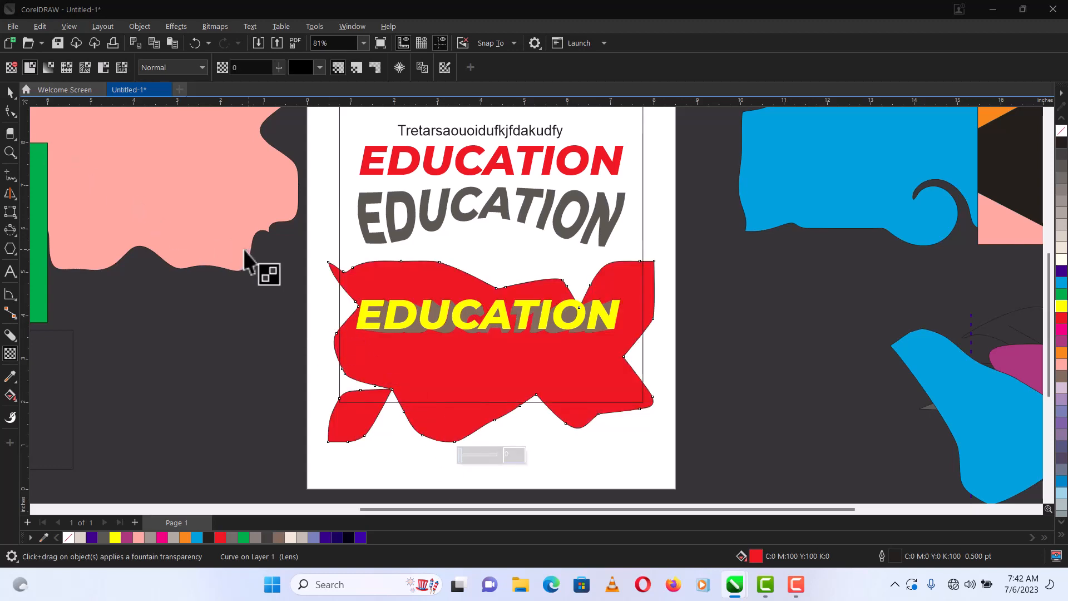
Delete the yellow extruded EDUCATION text lying over the red curved shape
left_click(11, 89)
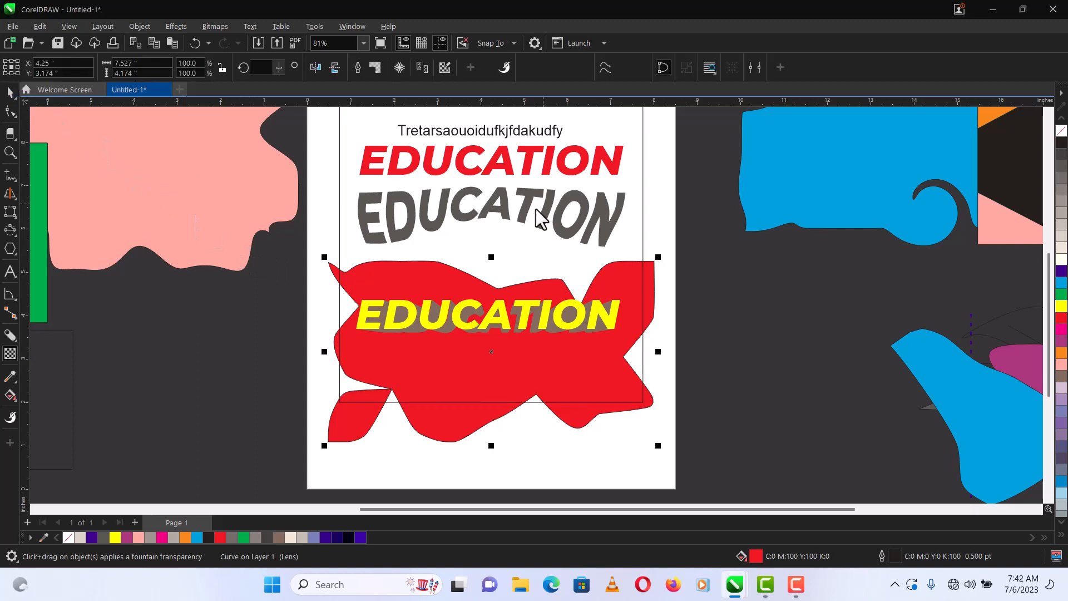
left_click_drag(742, 280, 259, 384)
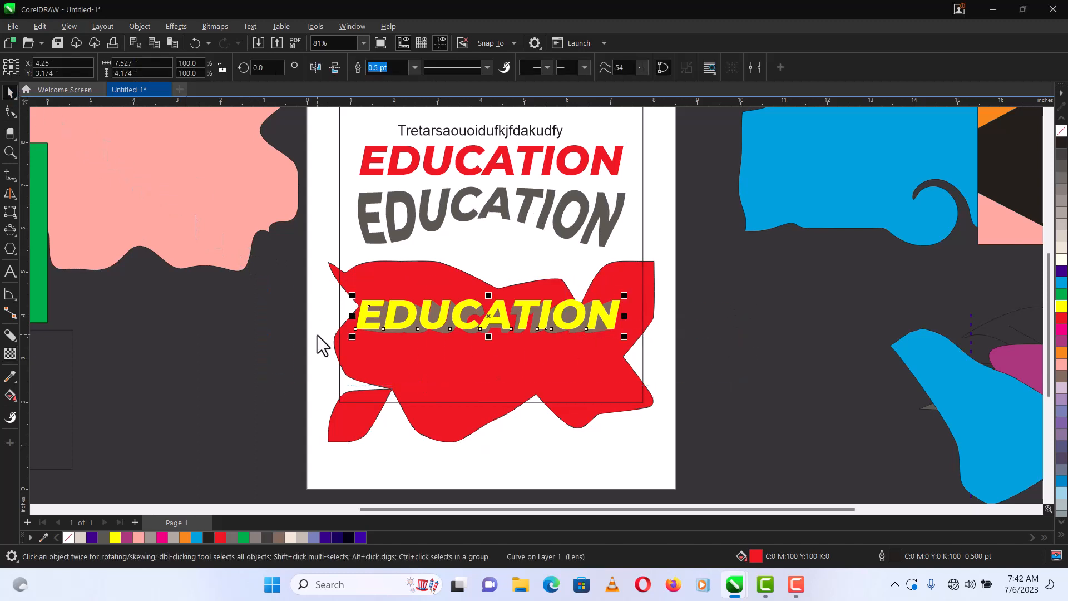
key("Delete")
Apply a fountain transparency fading downward at about -89.4° to the red curved shape and delete the shape
left_click(459, 428)
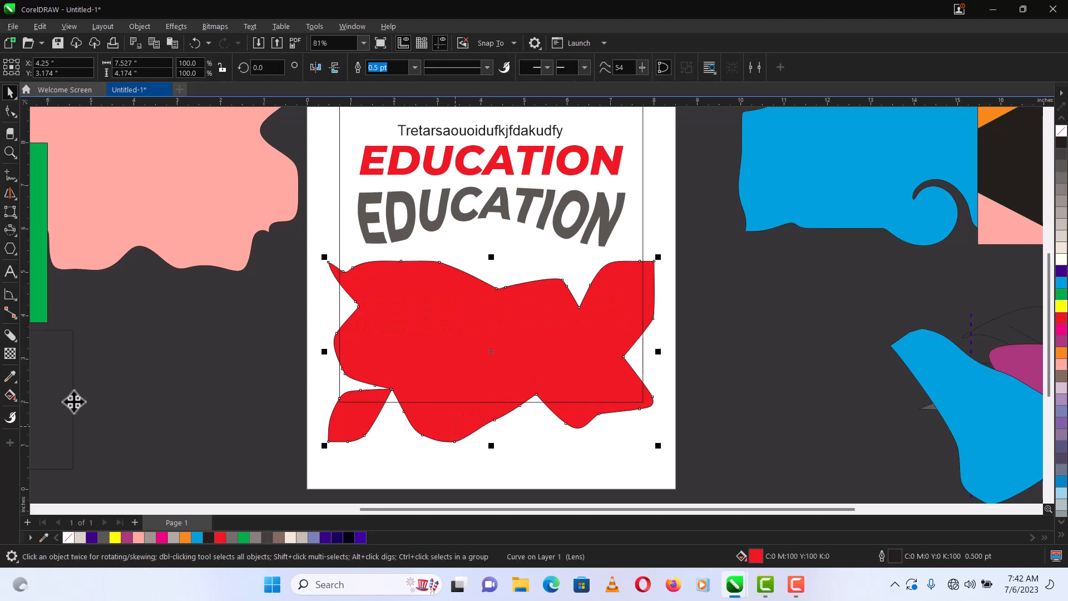
left_click(10, 355)
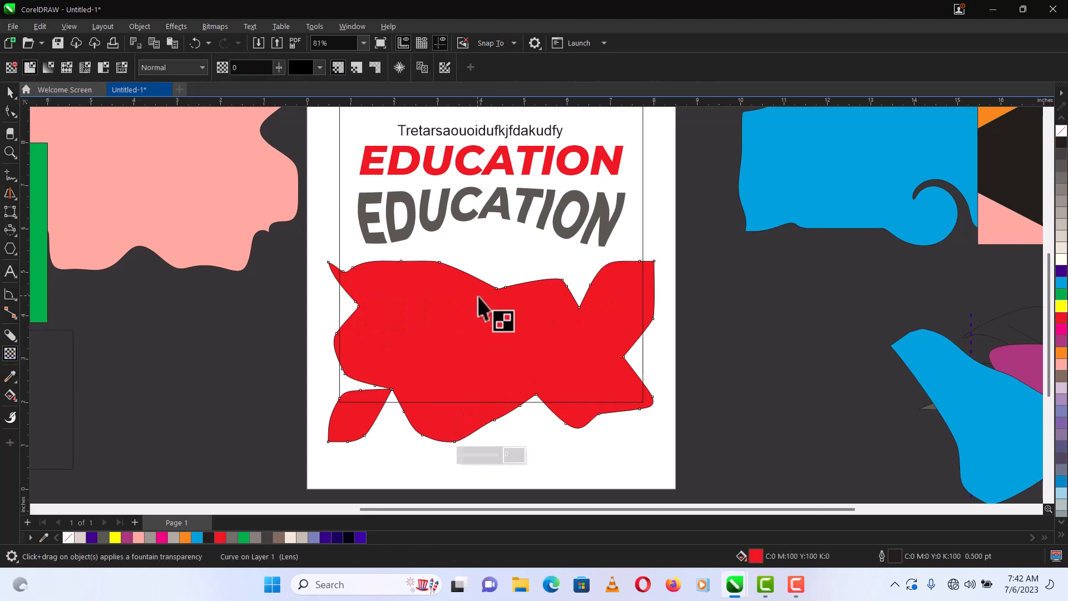
left_click_drag(485, 283, 488, 418)
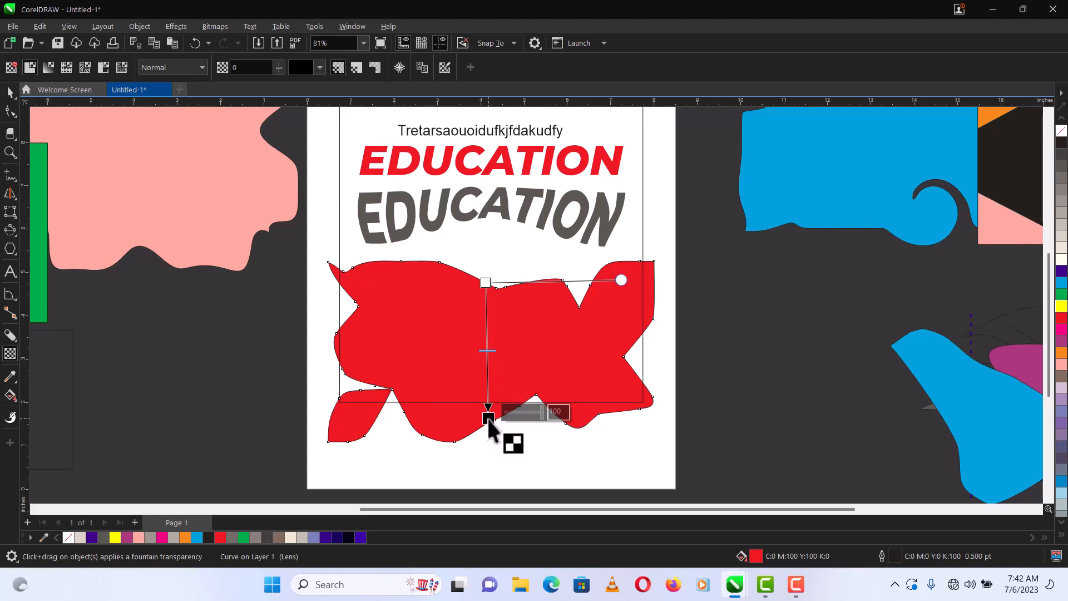
left_click_drag(490, 284, 484, 192)
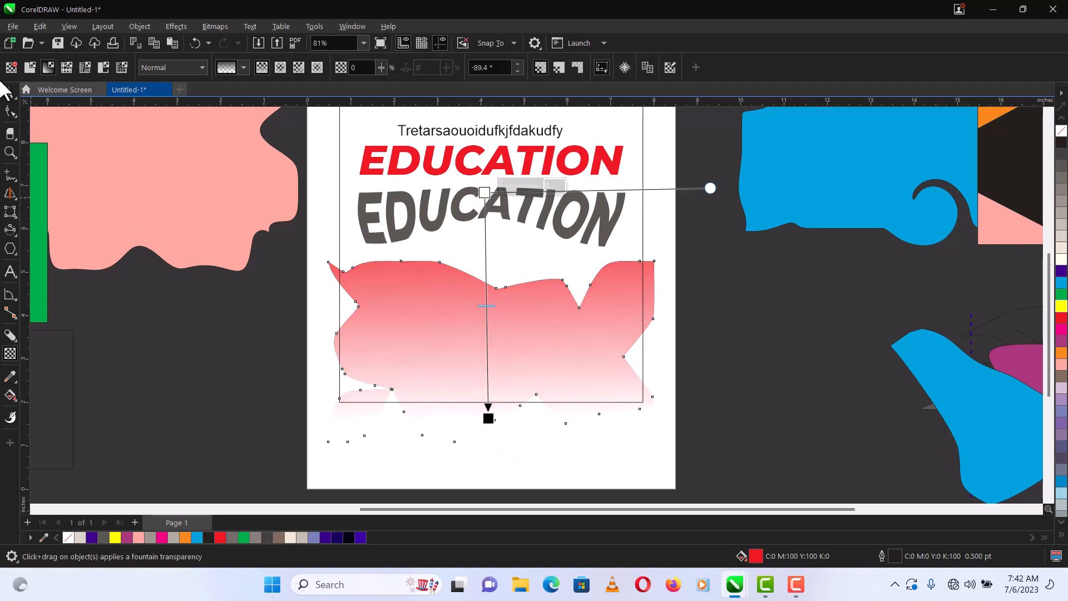
left_click(11, 92)
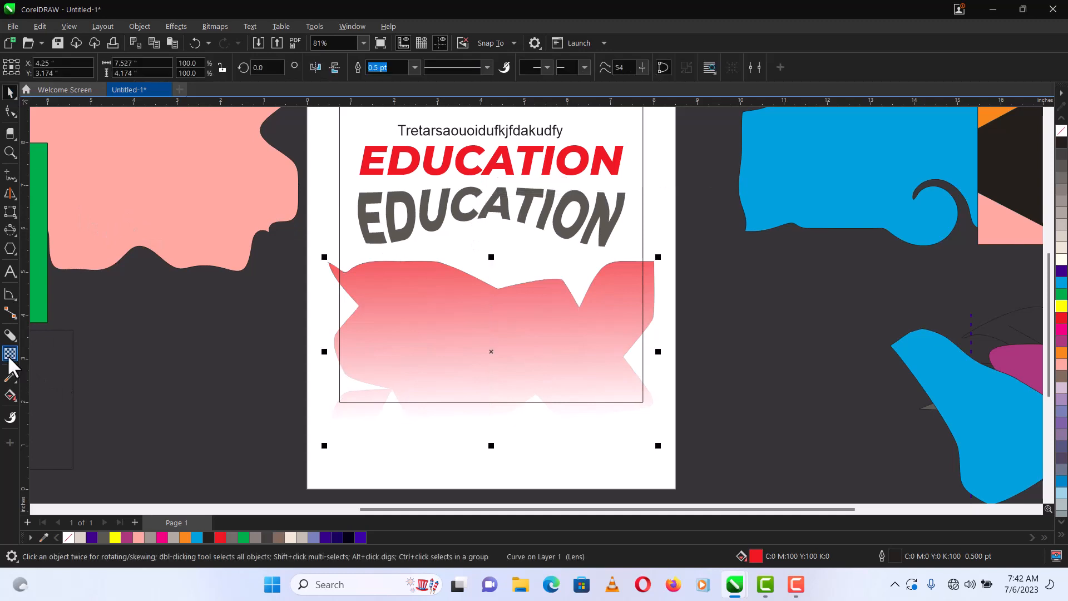
key("Delete")
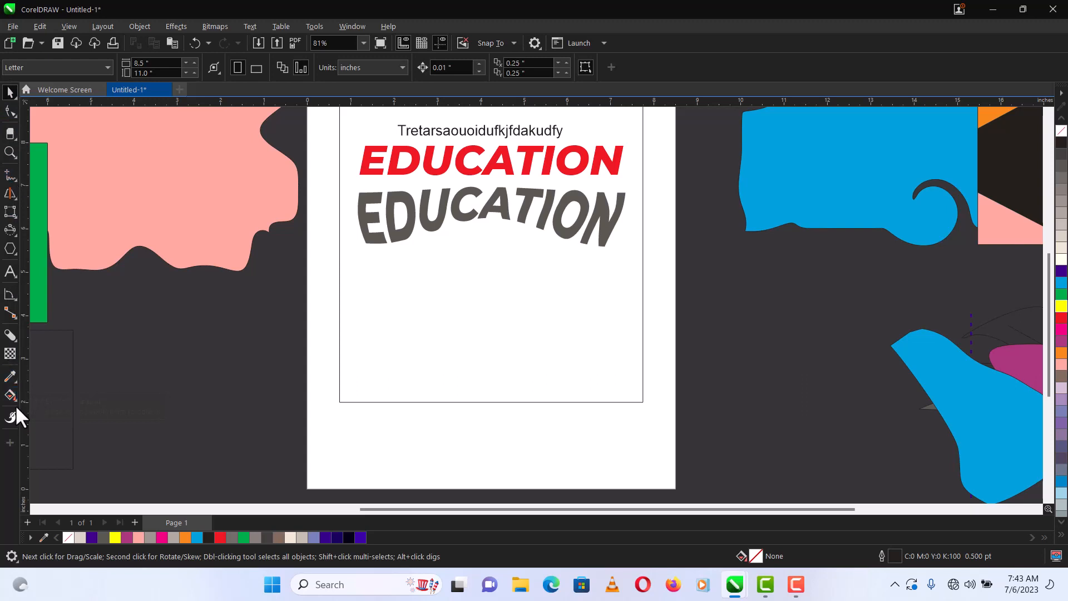
Sample the pink of the wavy shape beside the page and apply it to the red EDUCATION text
left_click(10, 376)
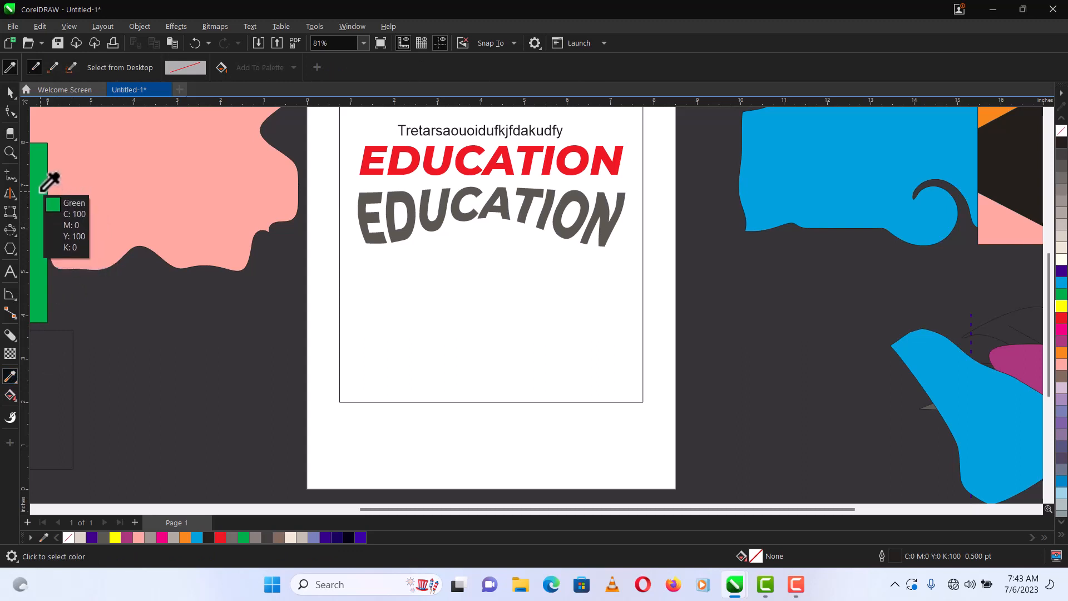
left_click(204, 131)
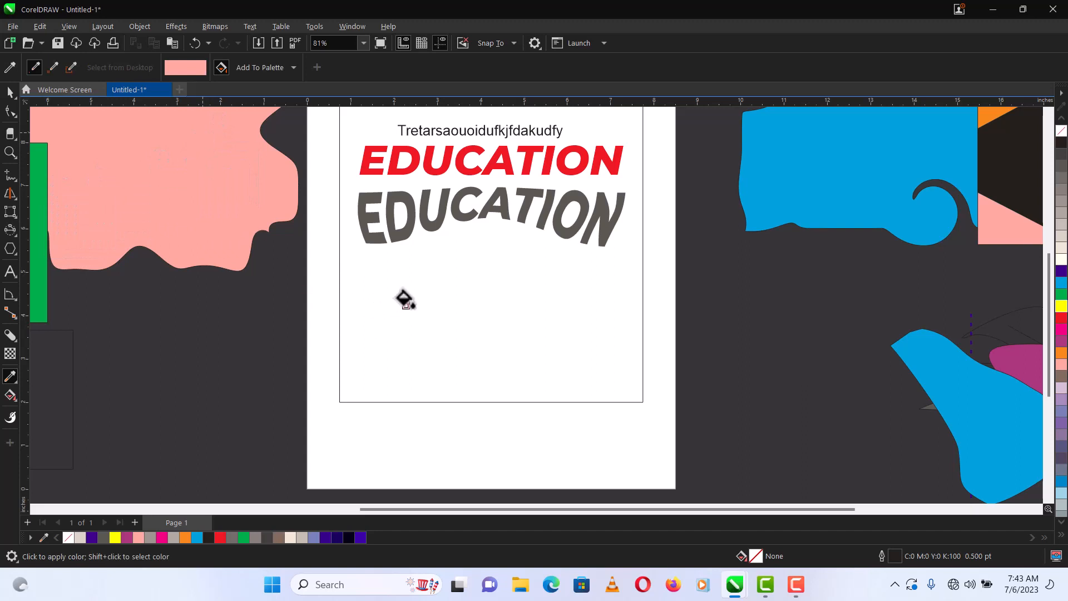
left_click(416, 157)
key("space")
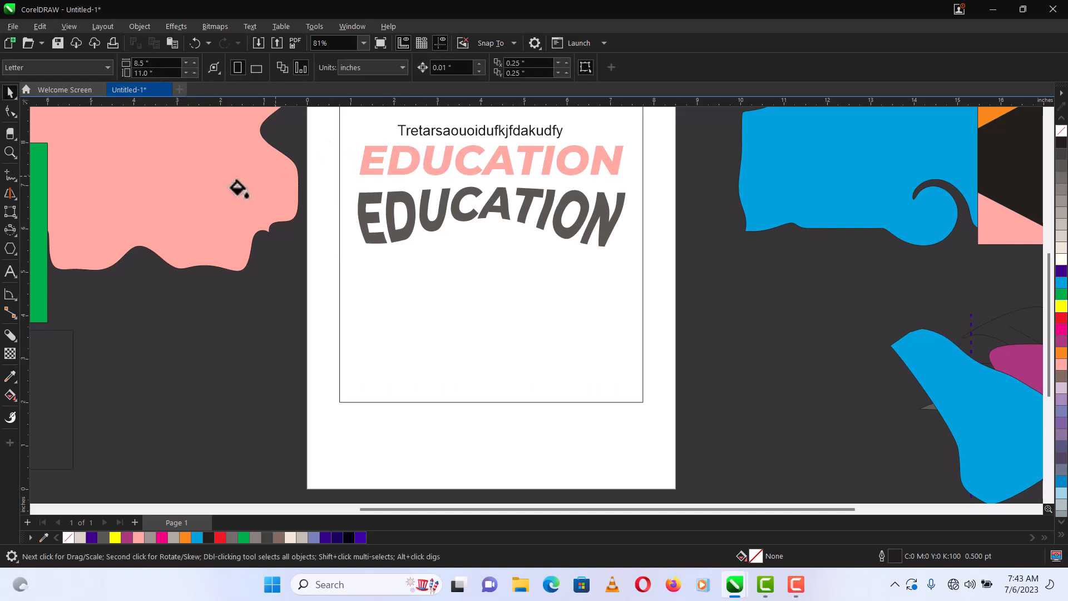
Move the pink EDUCATION text down to about X 4.38 in, Y 3.75 in and fill it with green
left_click(393, 165)
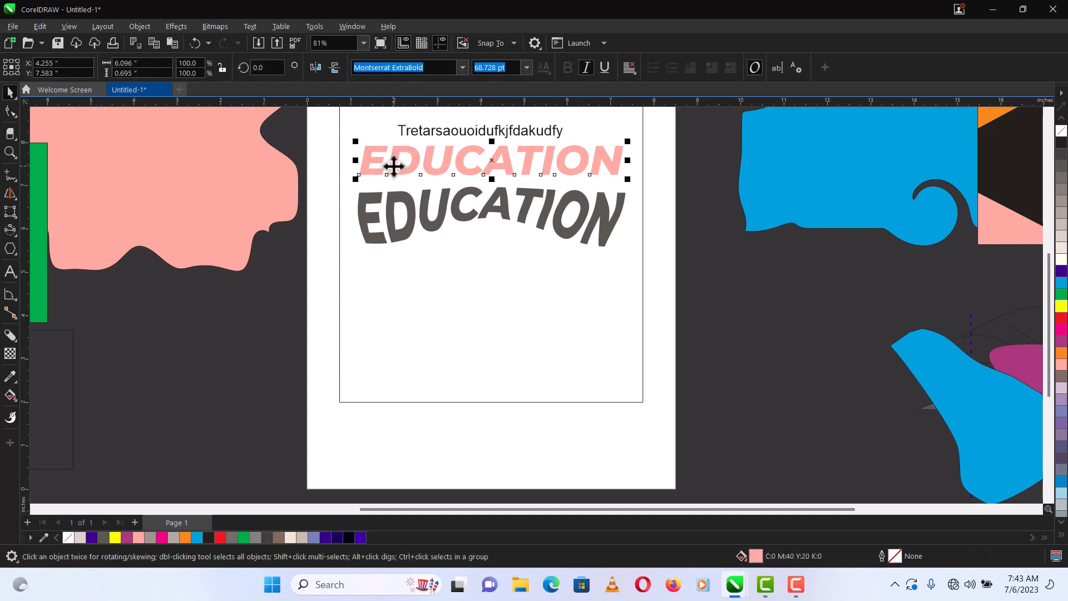
left_click_drag(393, 165, 402, 333)
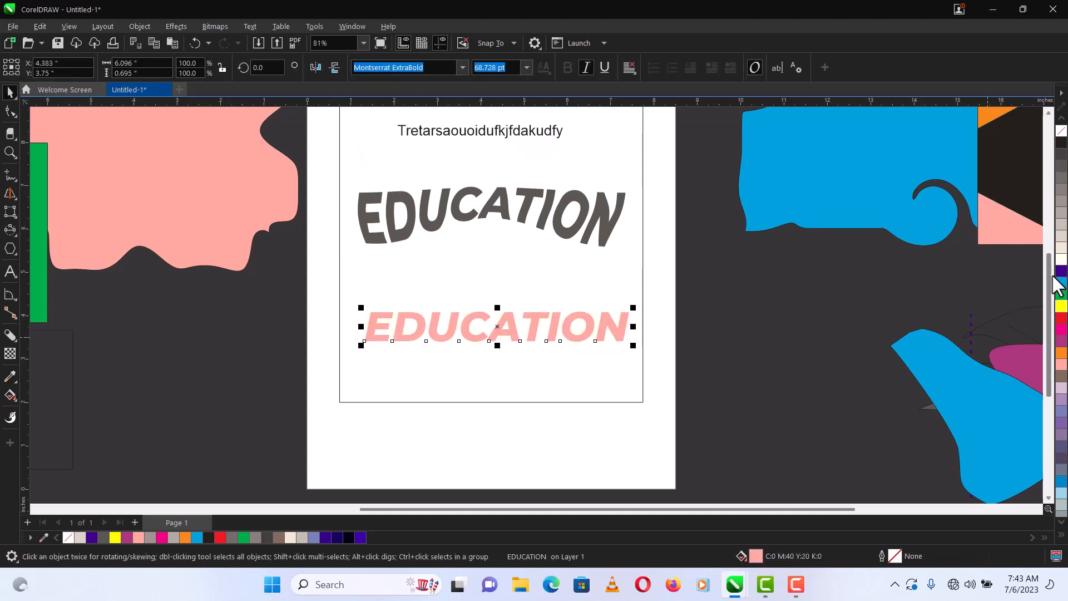
left_click(1061, 294)
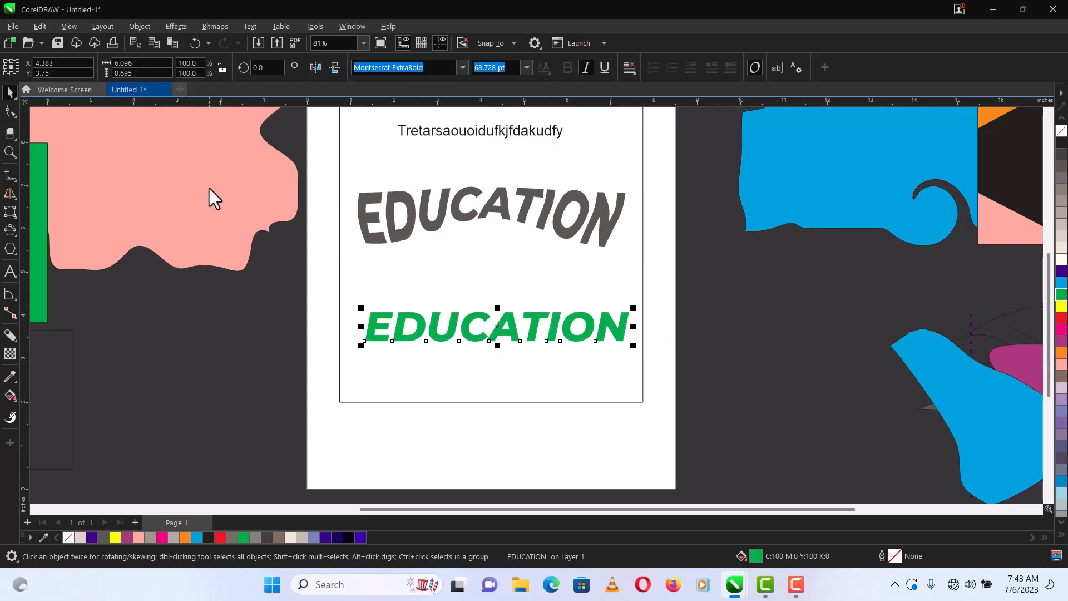
Sample the green of the EDUCATION text and apply it to the pink wavy shape beside the page
left_click(9, 378)
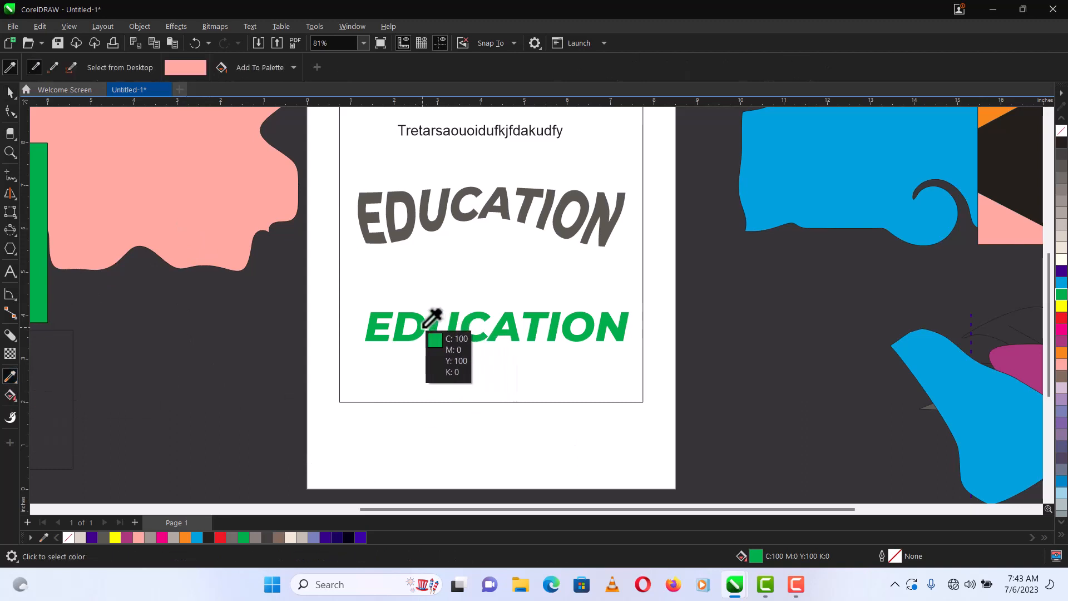
left_click(425, 327)
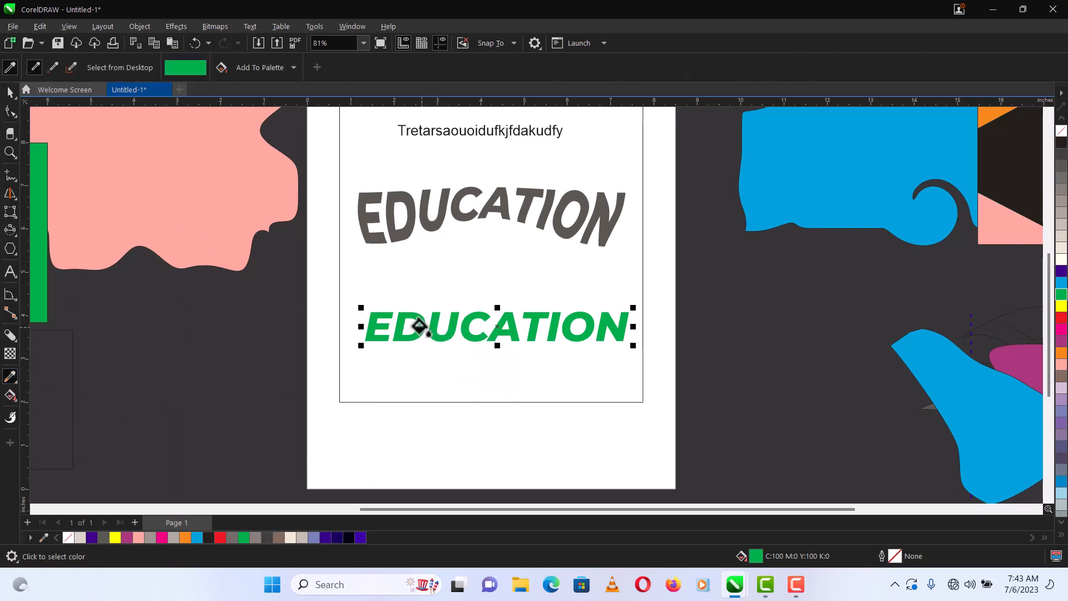
left_click(248, 207)
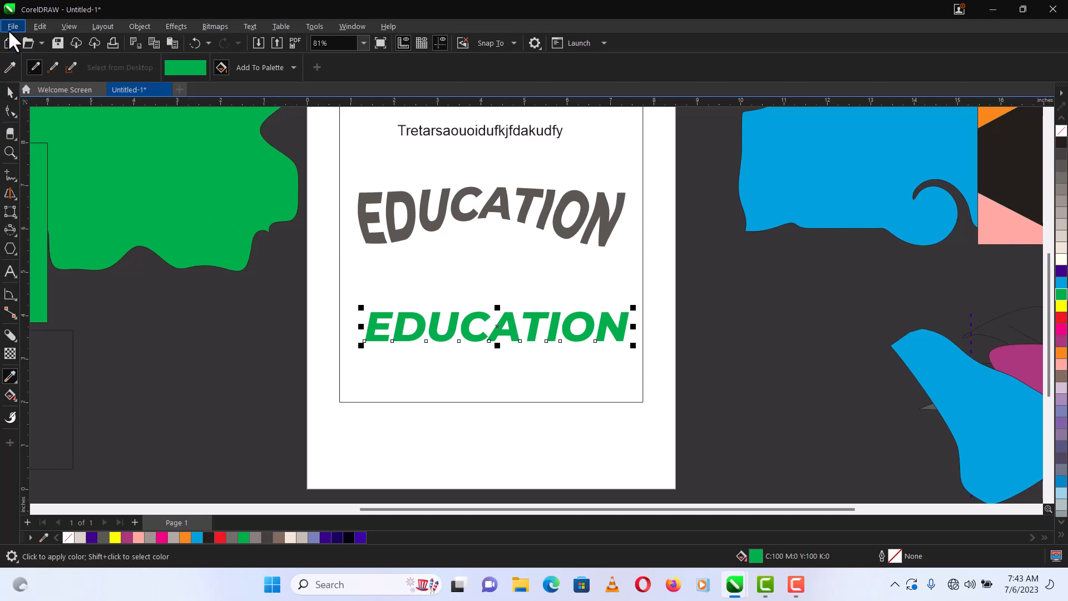
left_click(10, 399)
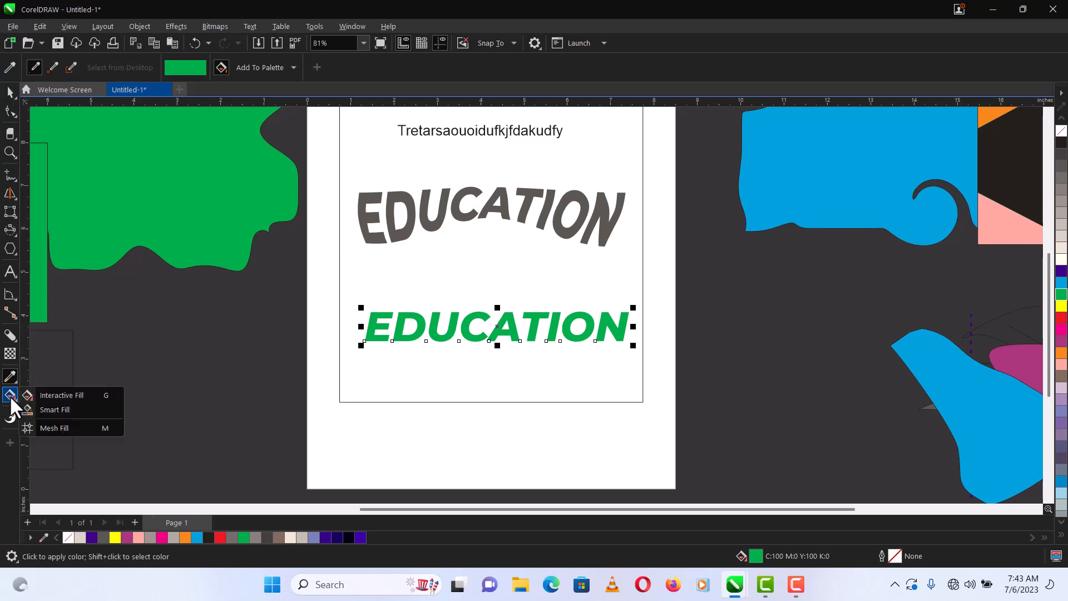
left_click(59, 394)
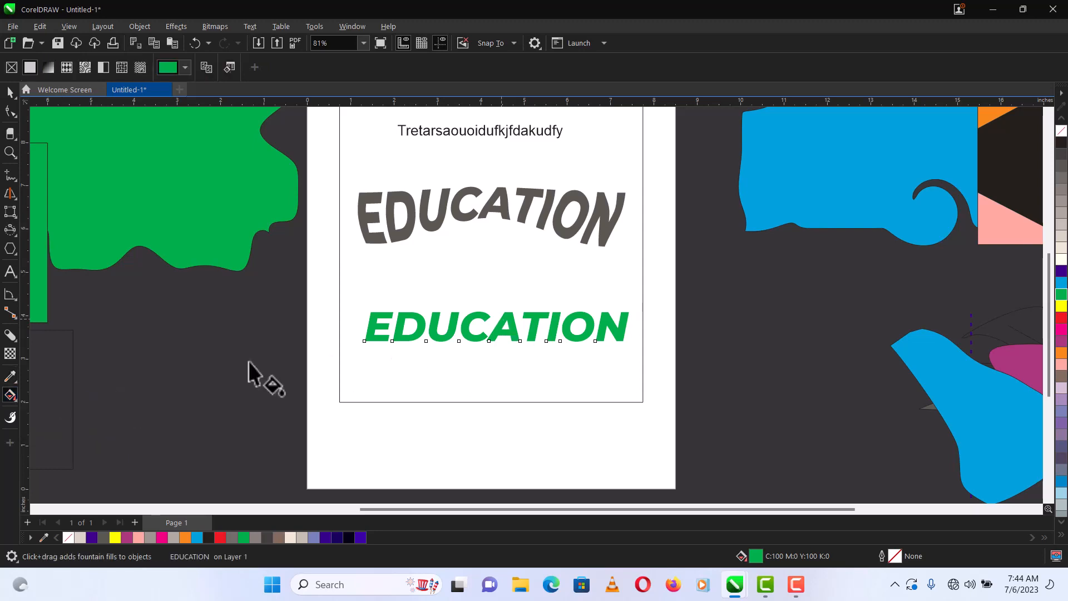
left_click(8, 395)
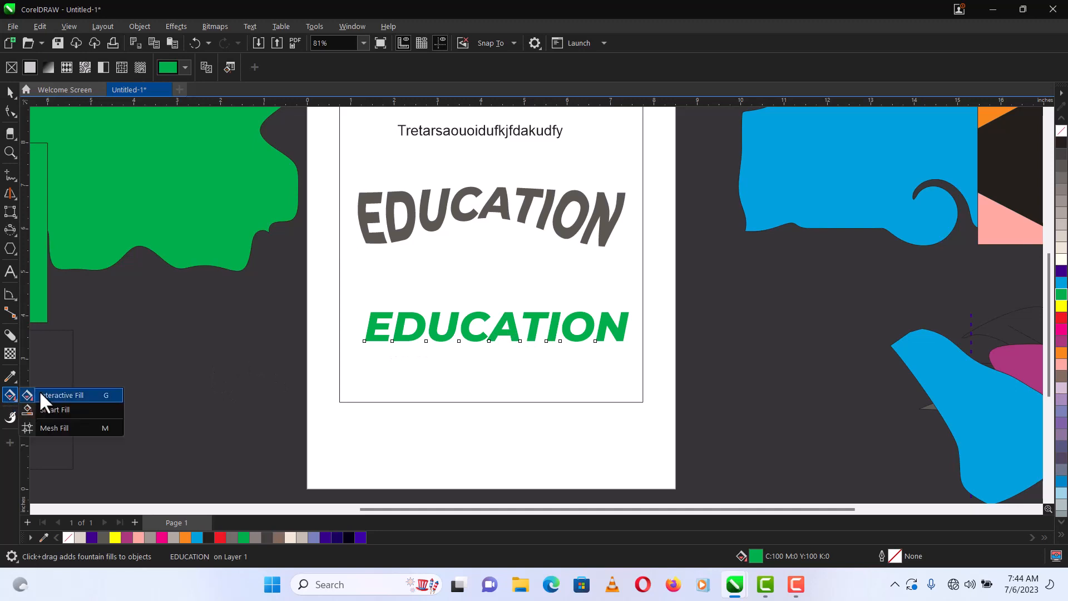
left_click(60, 395)
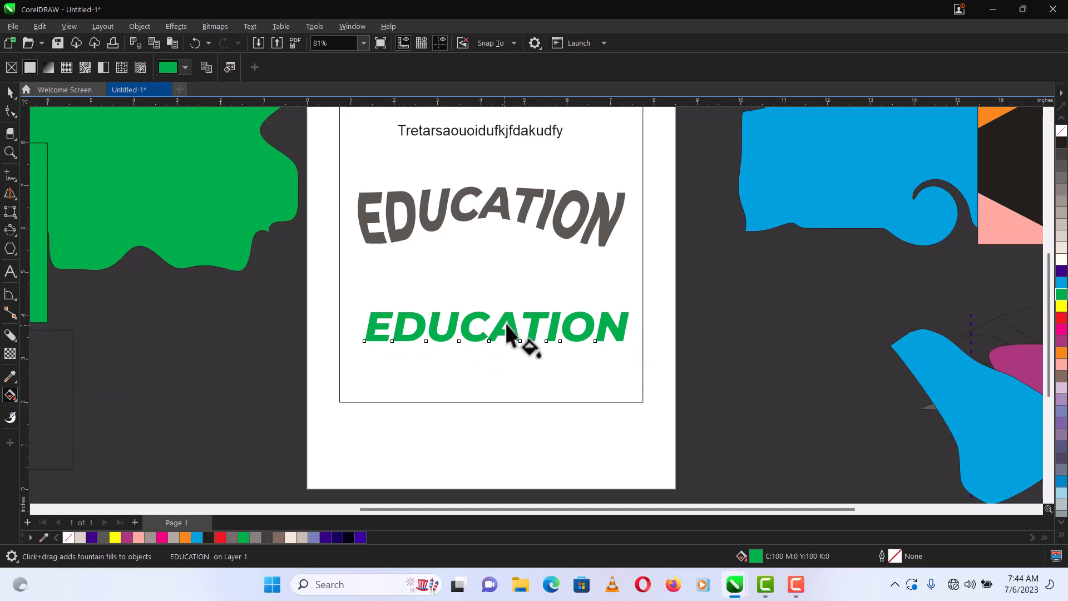
Move the green EDUCATION text up to about X 4.32 in, Y 5.21 in, just below the grey curved text
key("space")
left_click(168, 359)
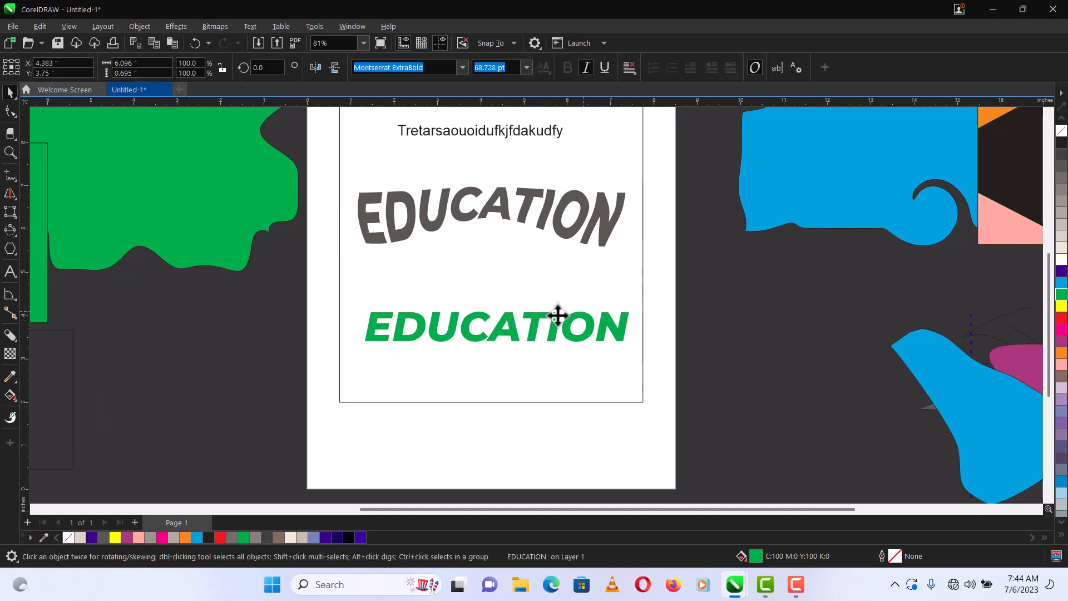
left_click(510, 319)
left_click_drag(510, 320, 509, 258)
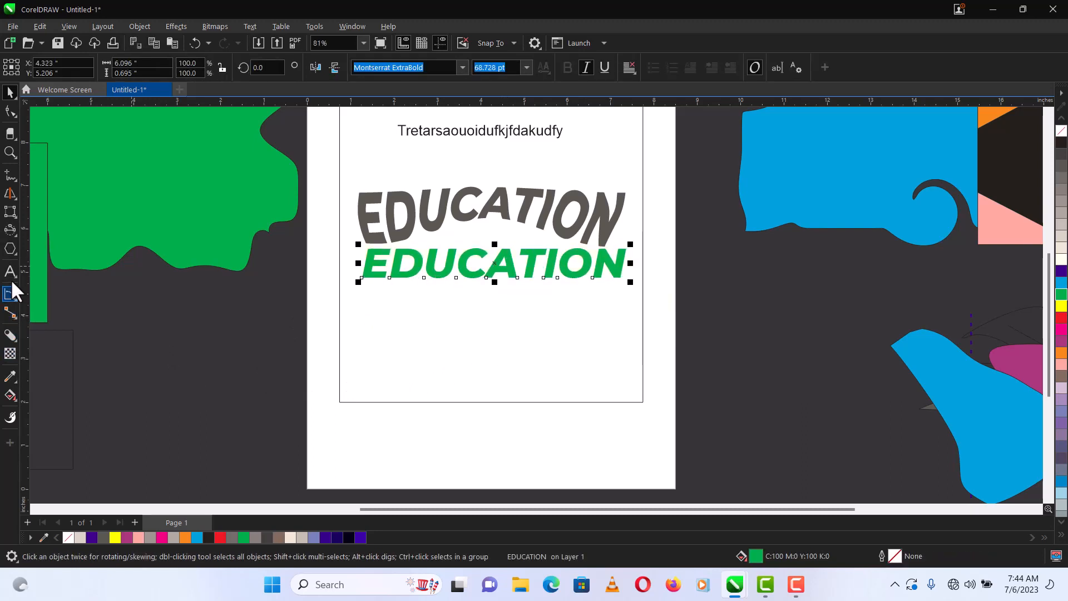
Draw a rectangle about 6.26 by 3.63 in below the green EDUCATION text and fill it with red
left_click(12, 252)
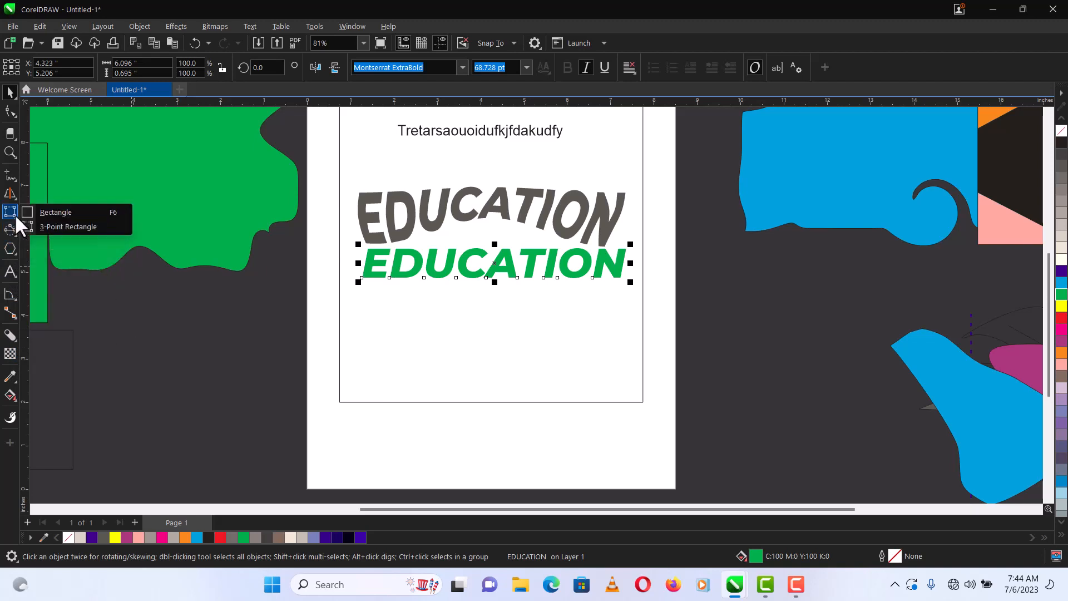
left_click(37, 213)
left_click_drag(347, 301, 617, 459)
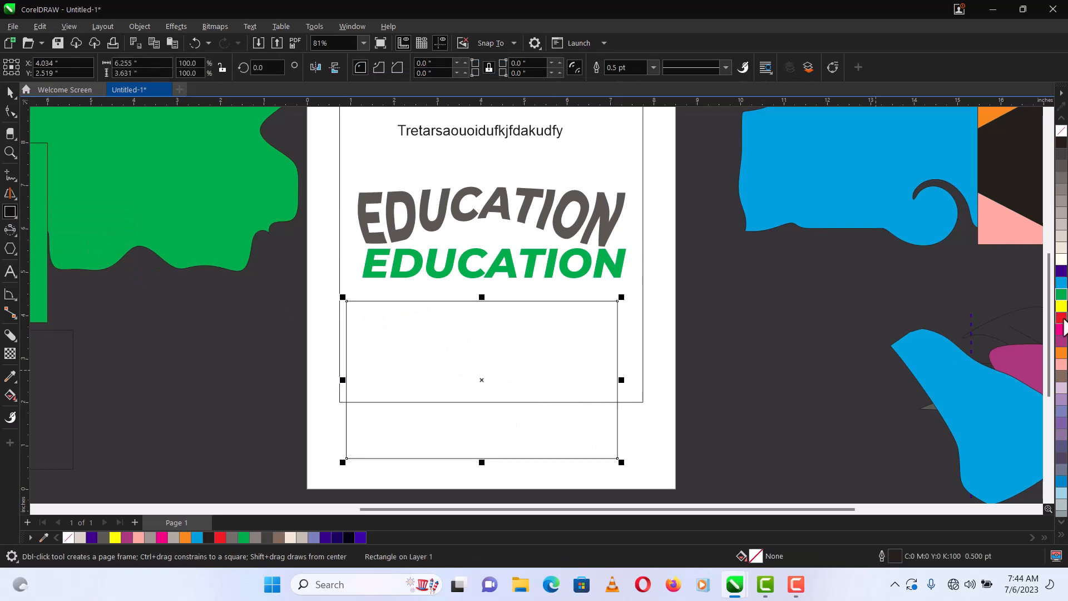
left_click(1061, 320)
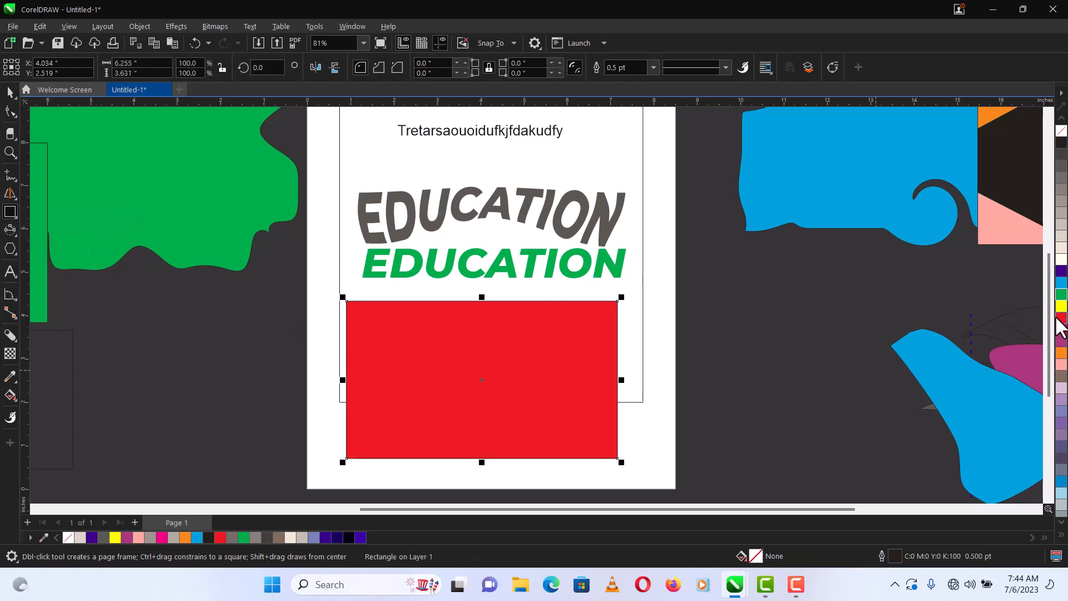
Apply a vertical linear fountain fill to the red rectangle with the Interactive Fill tool and set its upper end color to blue
left_click(11, 396)
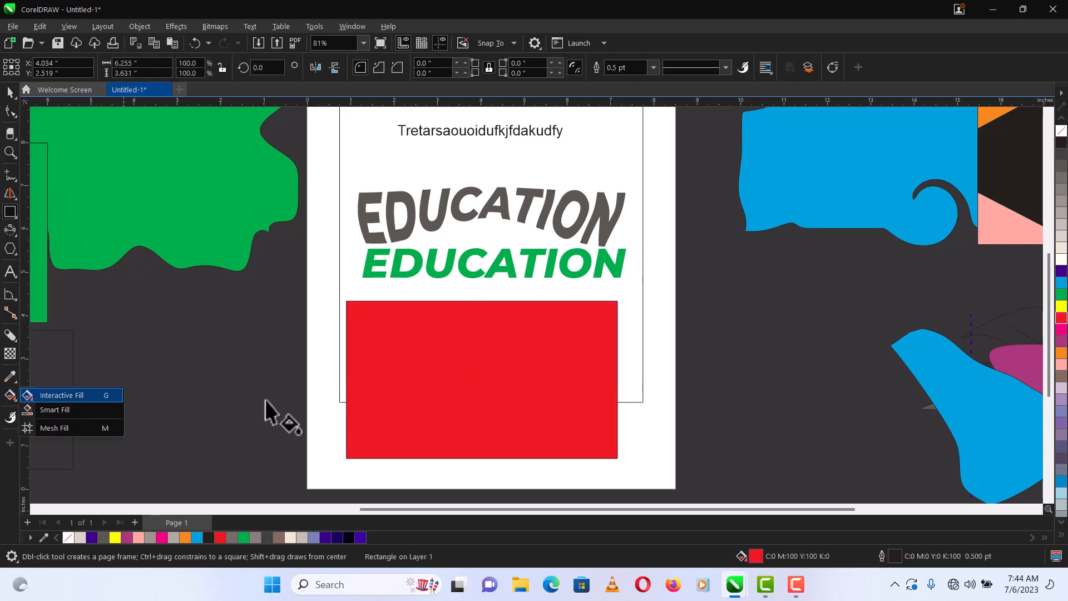
left_click_drag(485, 304, 489, 451)
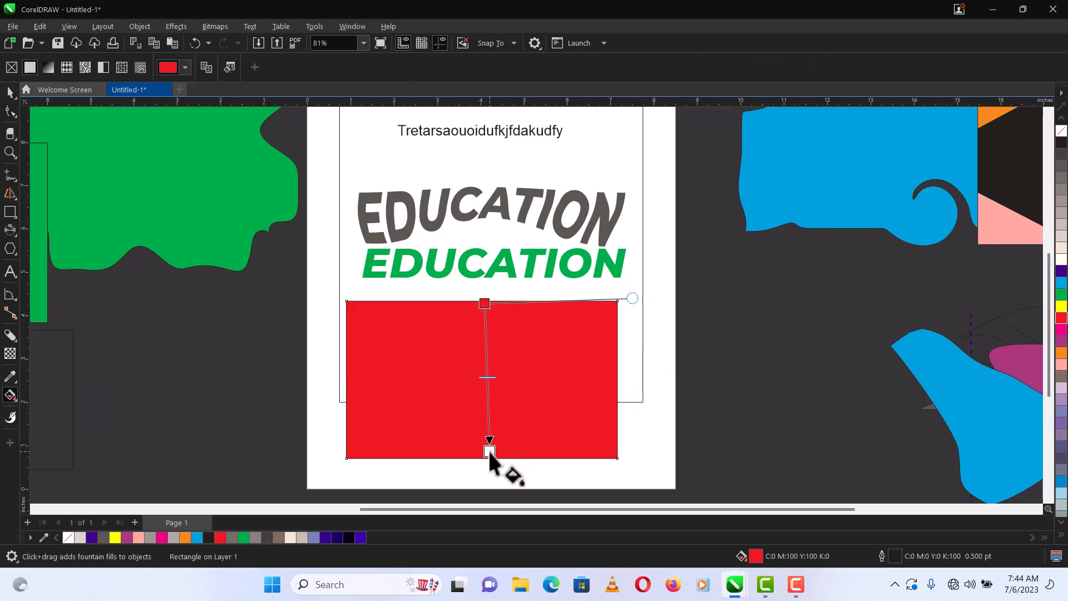
left_click(486, 302)
left_click(490, 298)
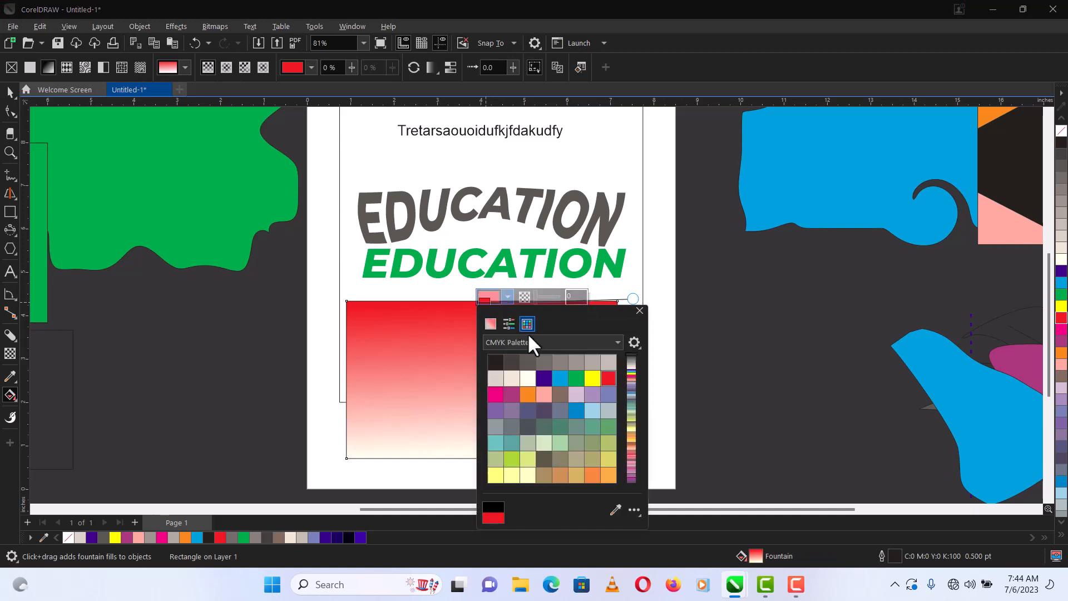
left_click(576, 410)
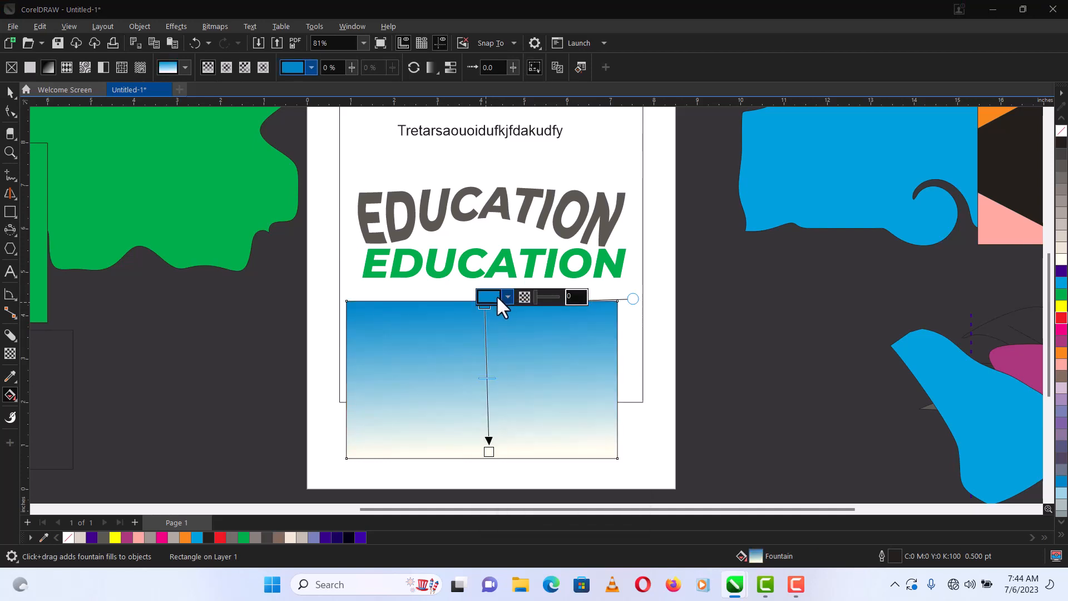
Set the lower end color of the rectangle's gradient to red, C0 M100 Y100 K0
left_click(489, 451)
left_click(492, 447)
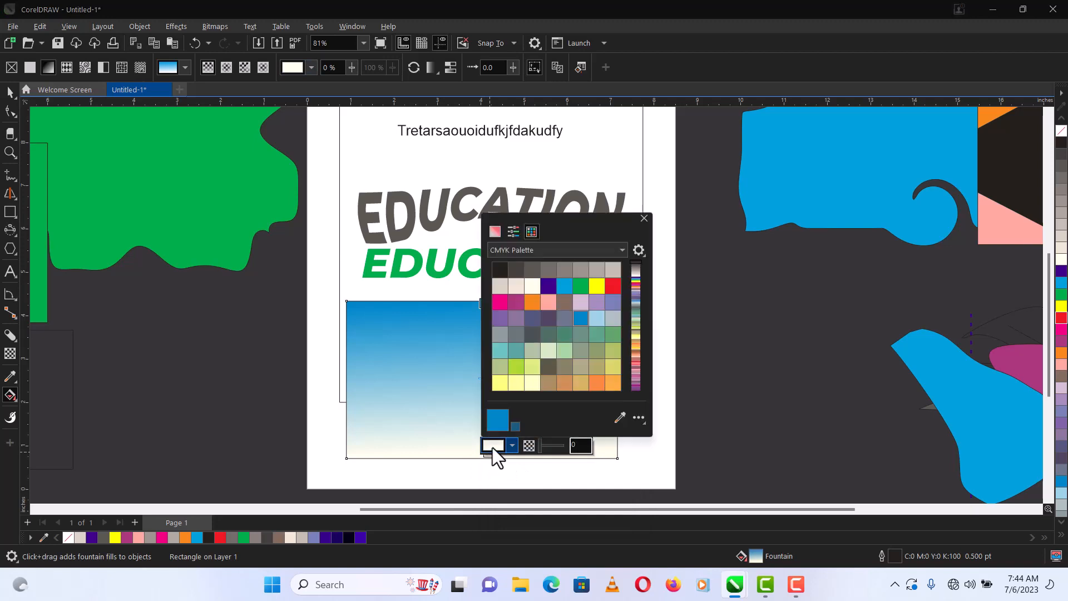
left_click_drag(578, 265, 585, 265)
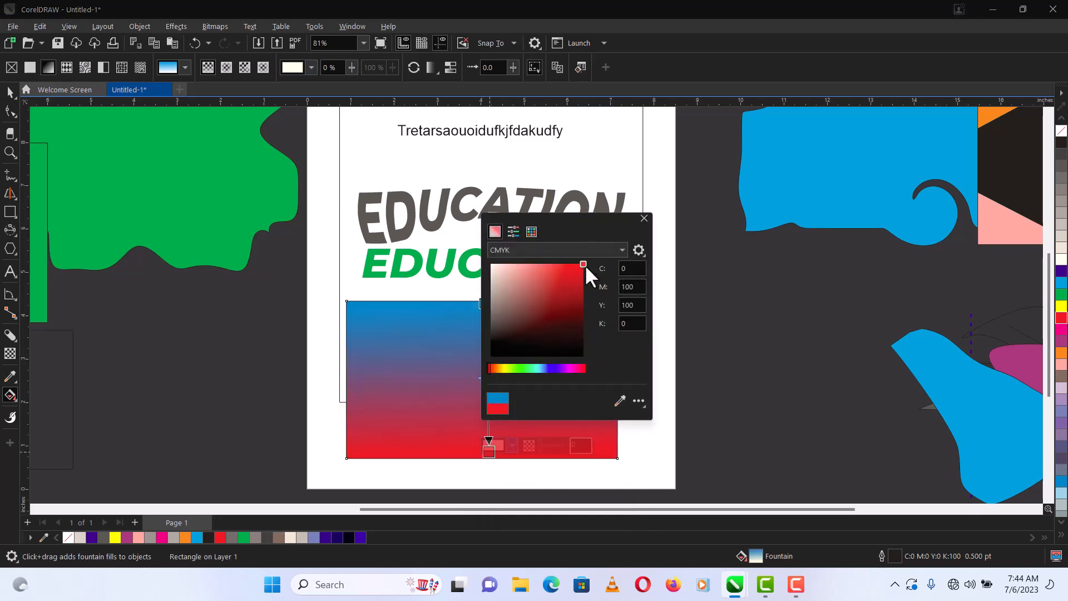
left_click(7, 90)
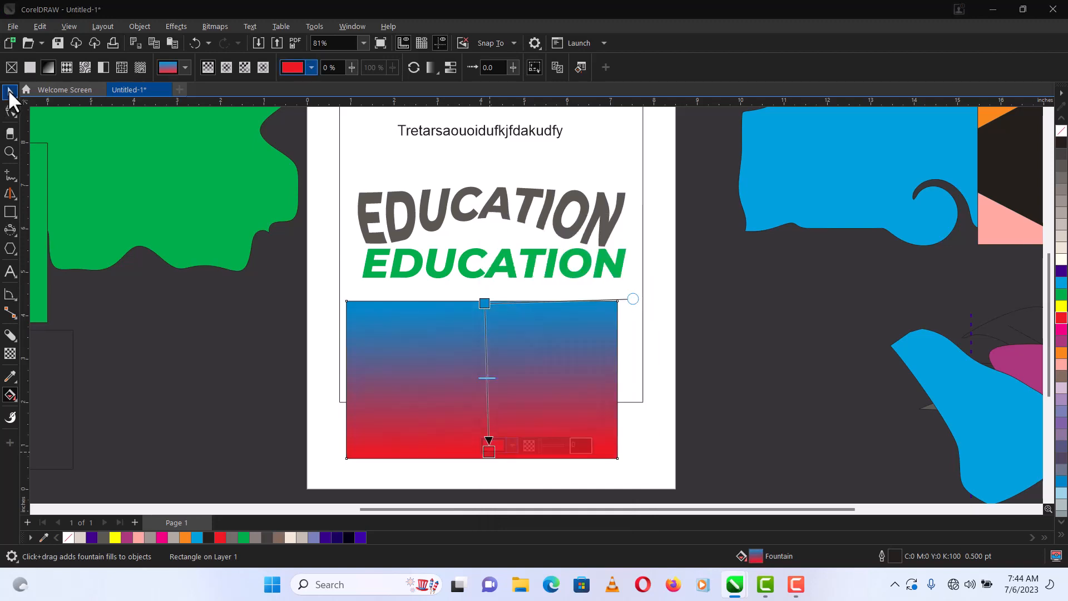
Add a color node at 31% along the rectangle's gradient and make it yellow, C18 M0 Y100 K0
left_click(10, 395)
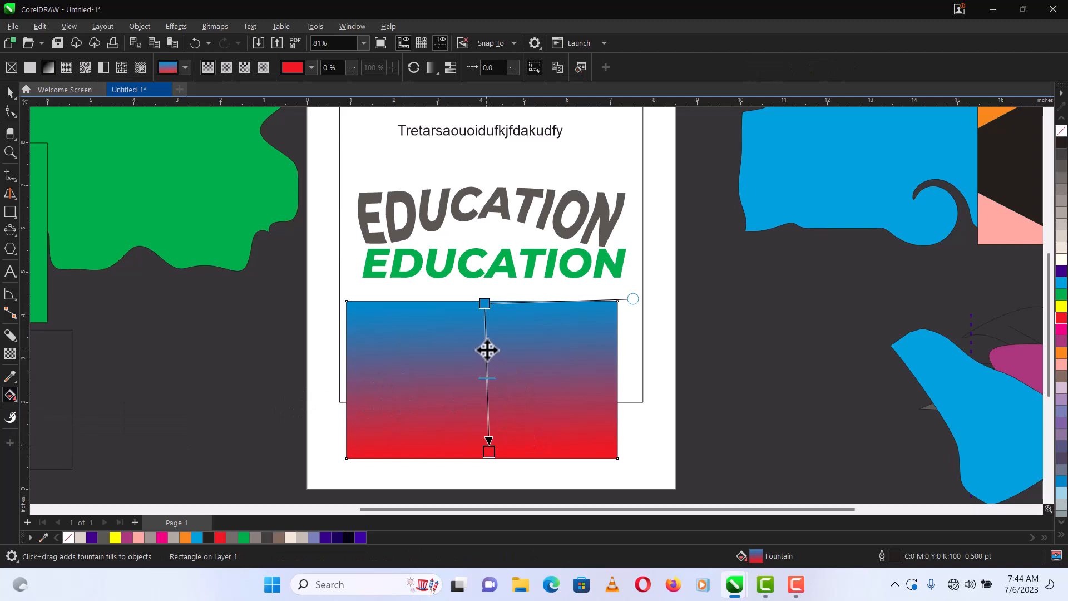
double_click(487, 349)
left_click(485, 347)
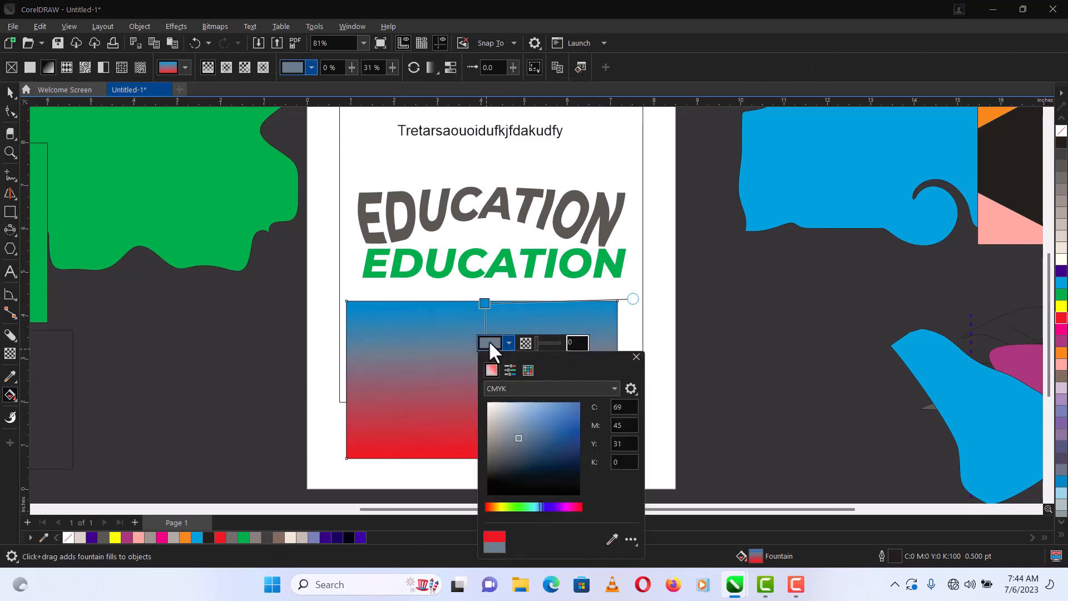
left_click(488, 340)
left_click(490, 343)
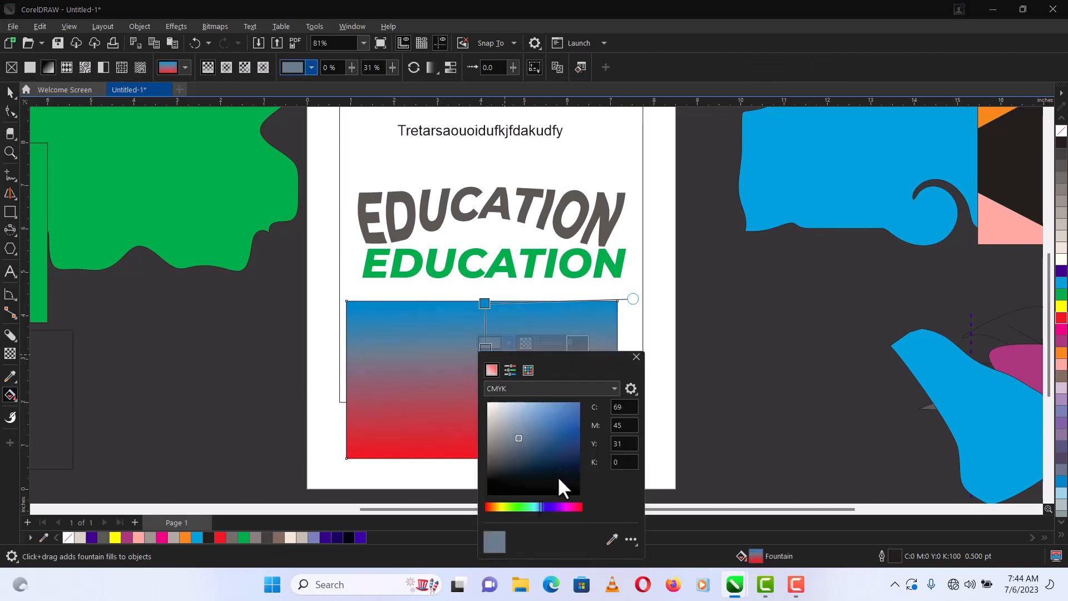
left_click_drag(512, 506, 502, 506)
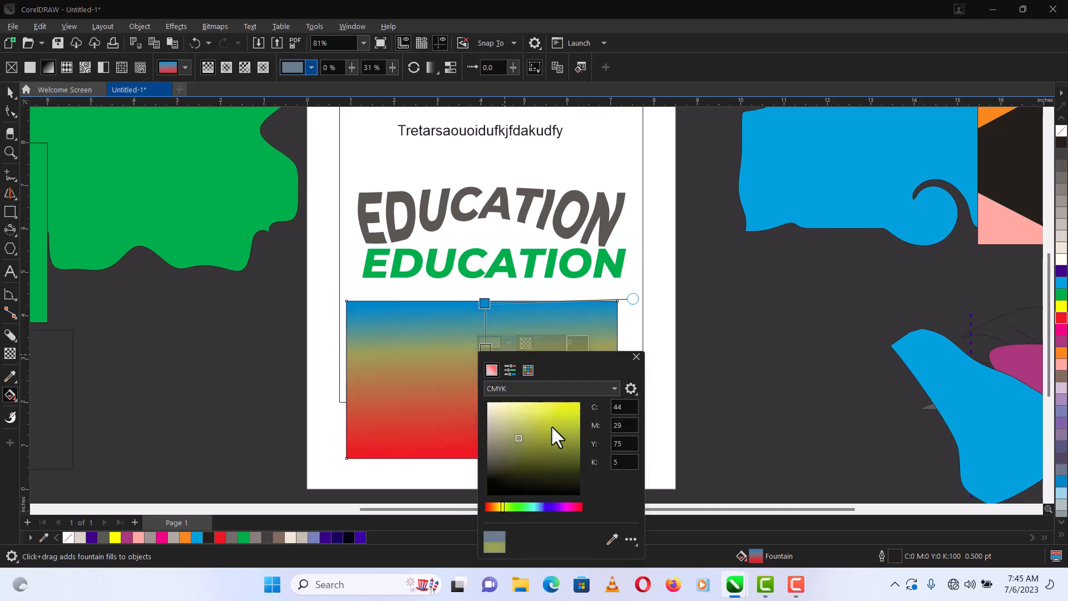
left_click(575, 410)
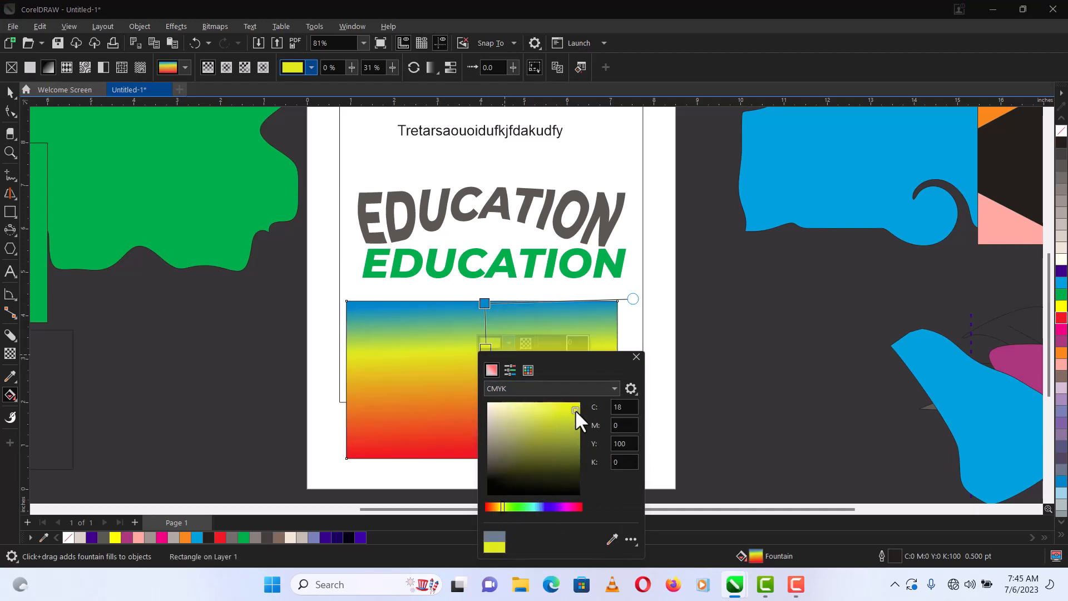
left_click(449, 345)
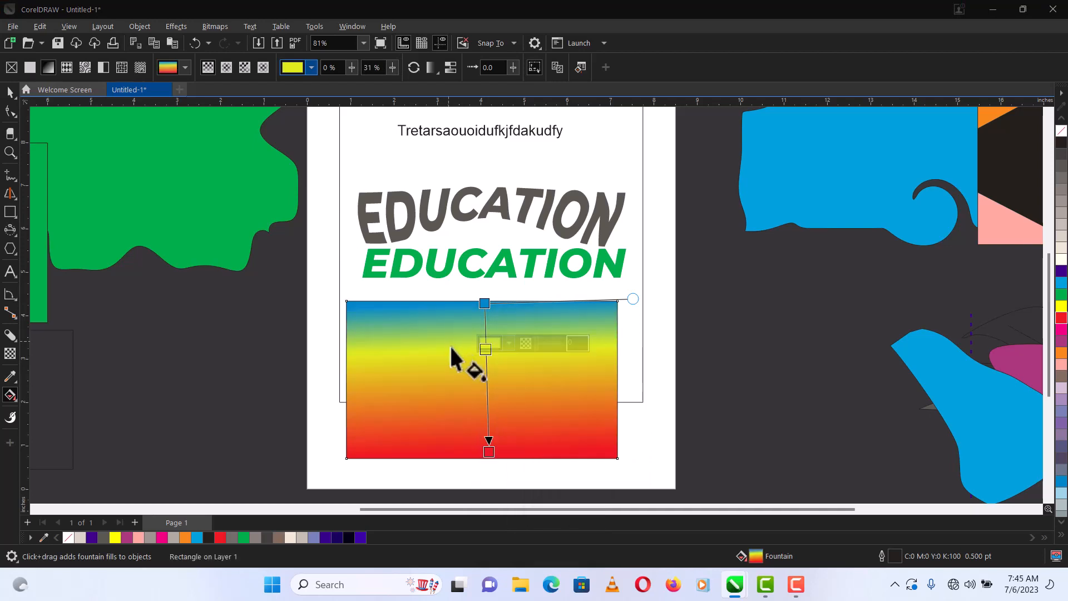
Add a second color node at 71% along the rectangle's gradient and make it black, C75 M68 Y65 K90
double_click(487, 410)
left_click(492, 400)
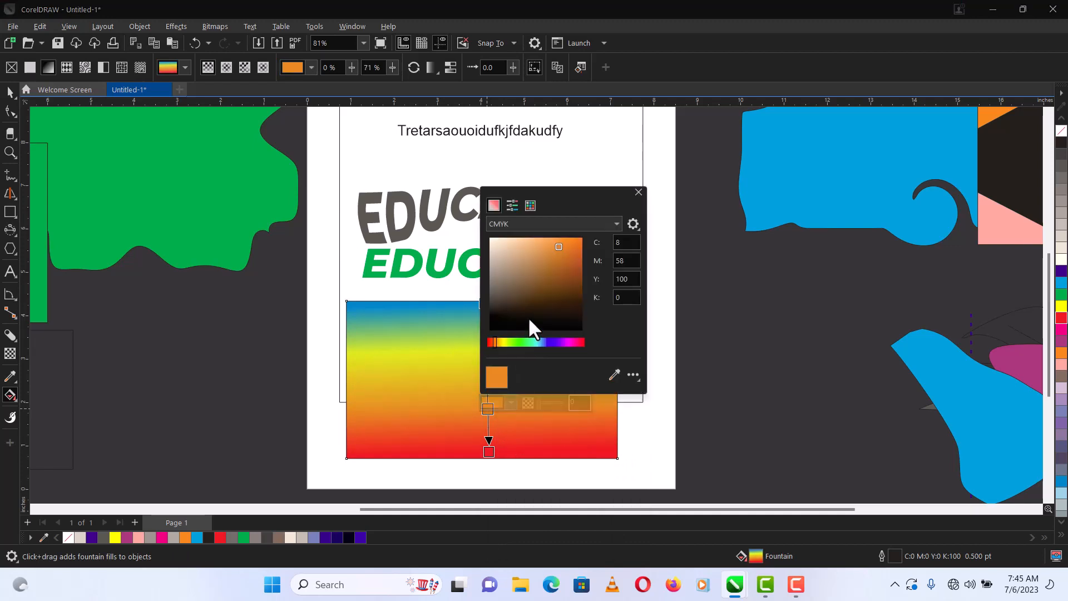
left_click(533, 342)
left_click(581, 257)
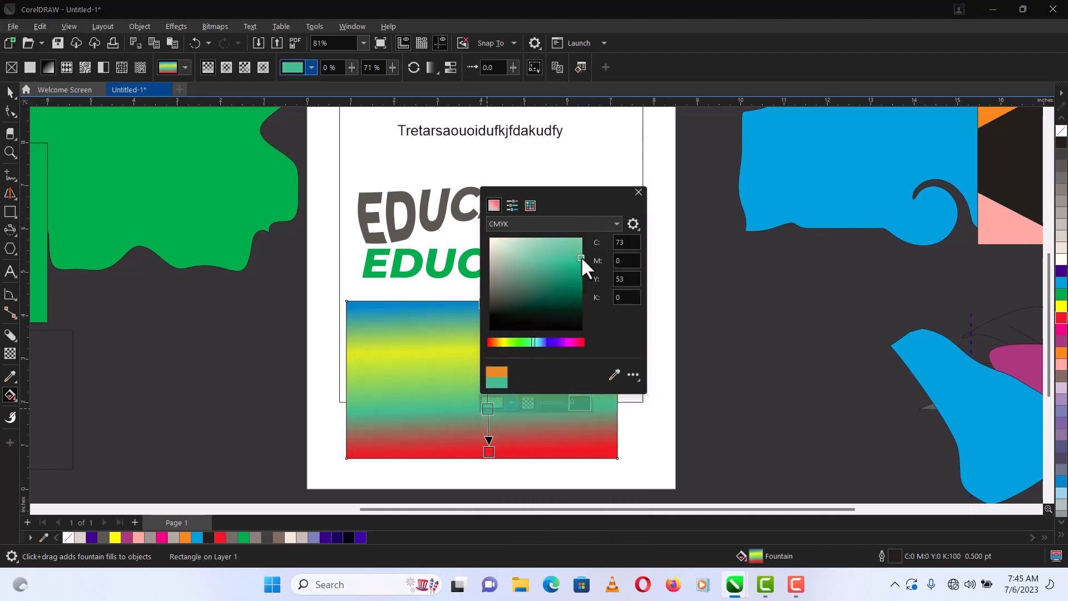
left_click(504, 252)
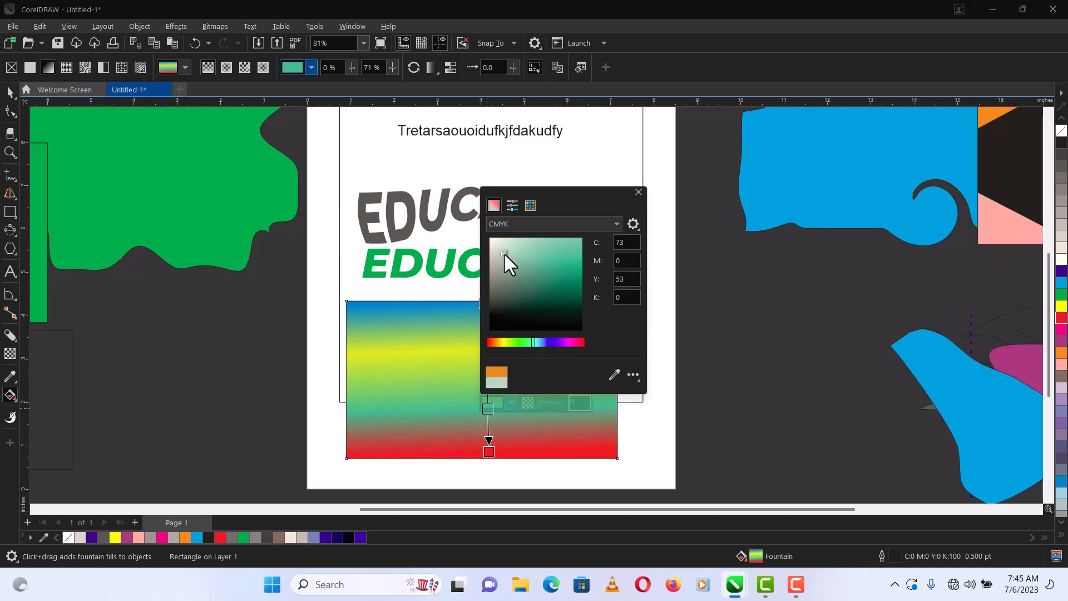
left_click(499, 326)
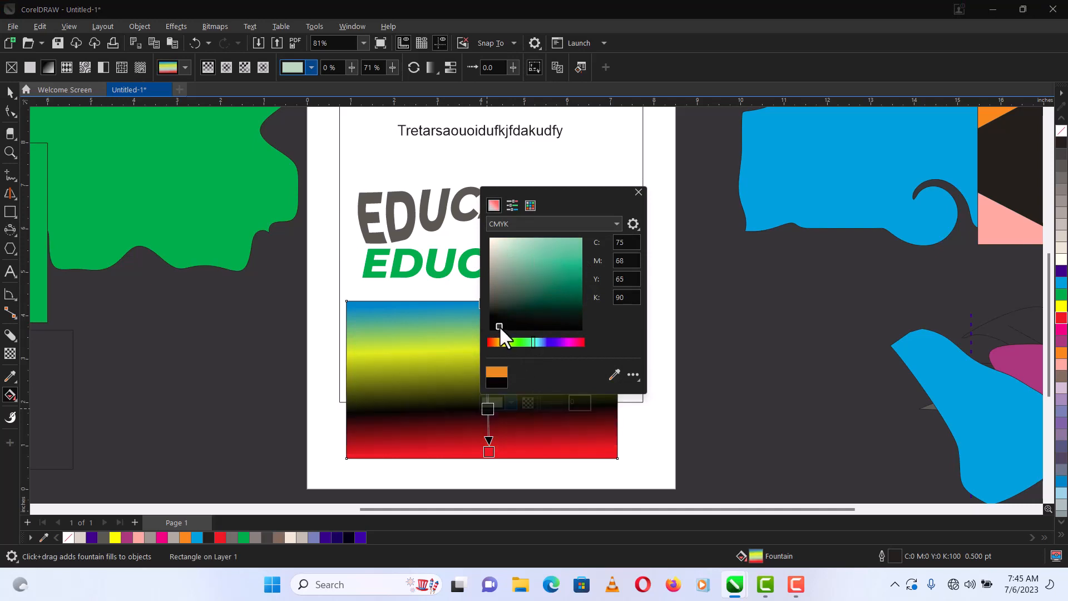
Delete the gradient-filled rectangle below the green EDUCATION text
left_click(11, 91)
left_click(11, 91)
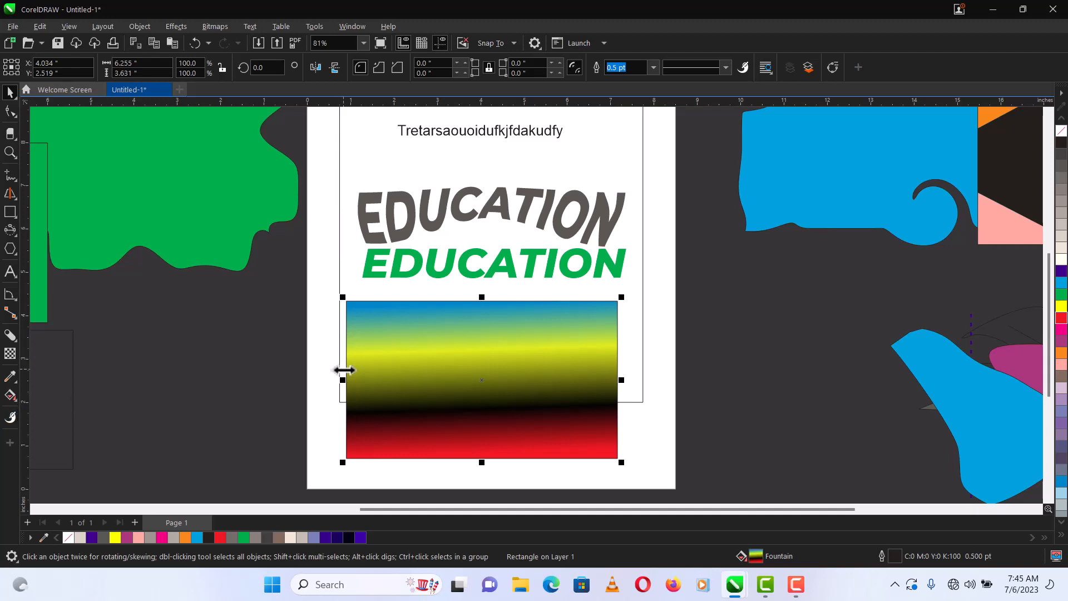
key("Delete")
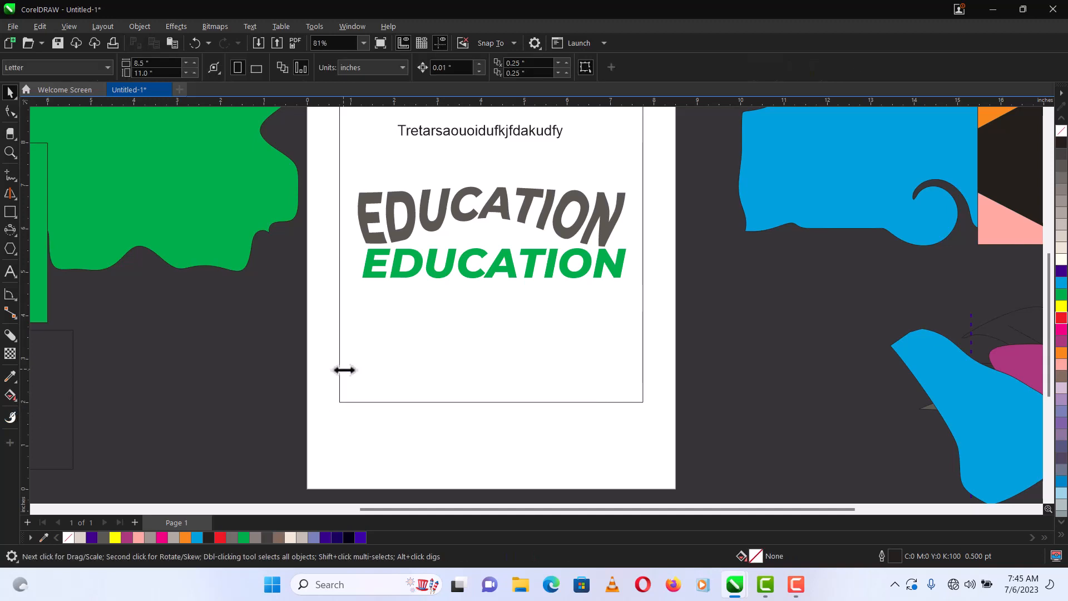
Move the empty 5.61 by 3.211 in rectangle from beside the page onto the page below the green EDUCATION text
left_click(15, 396)
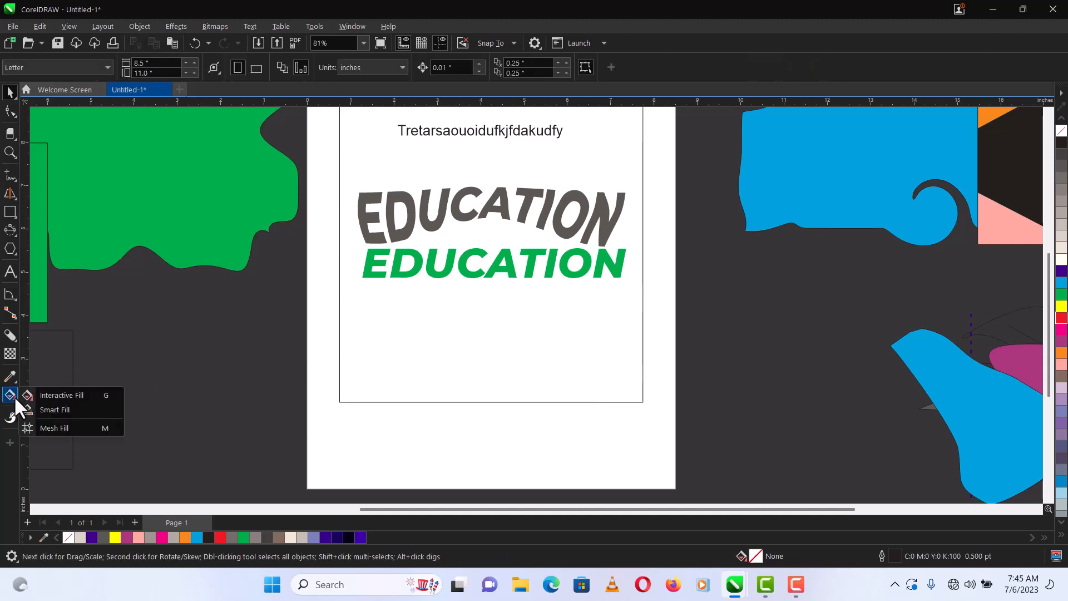
left_click(63, 367)
left_click_drag(63, 367, 523, 379)
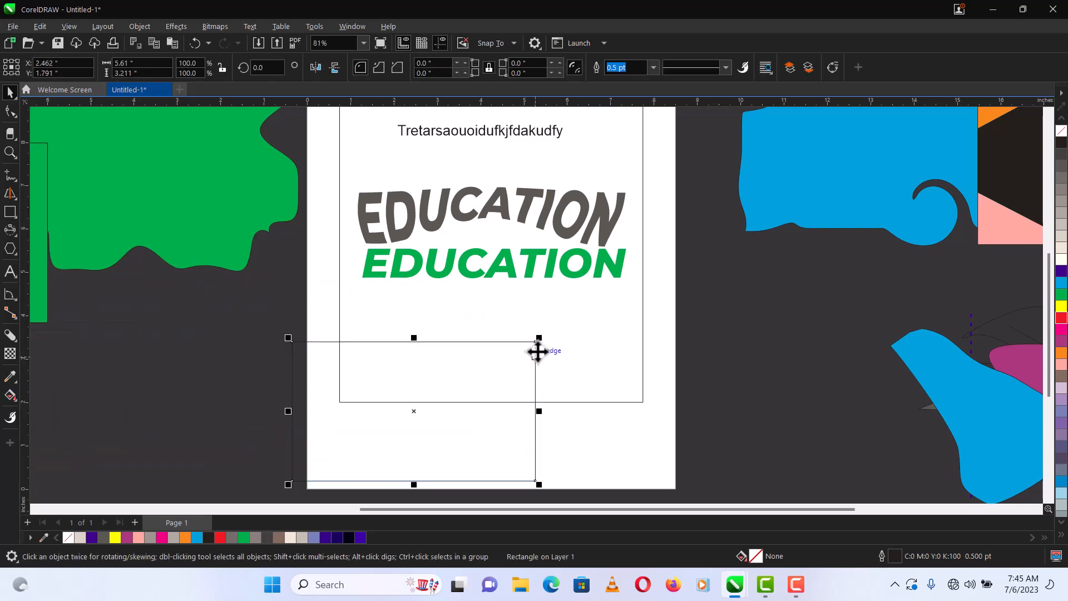
left_click(571, 357)
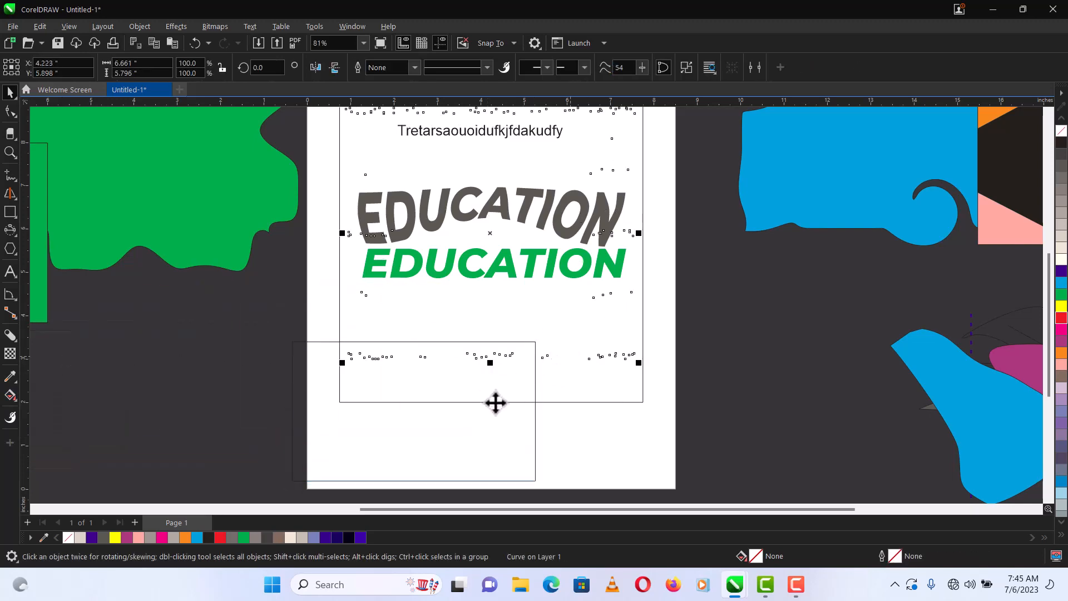
left_click_drag(492, 412, 565, 389)
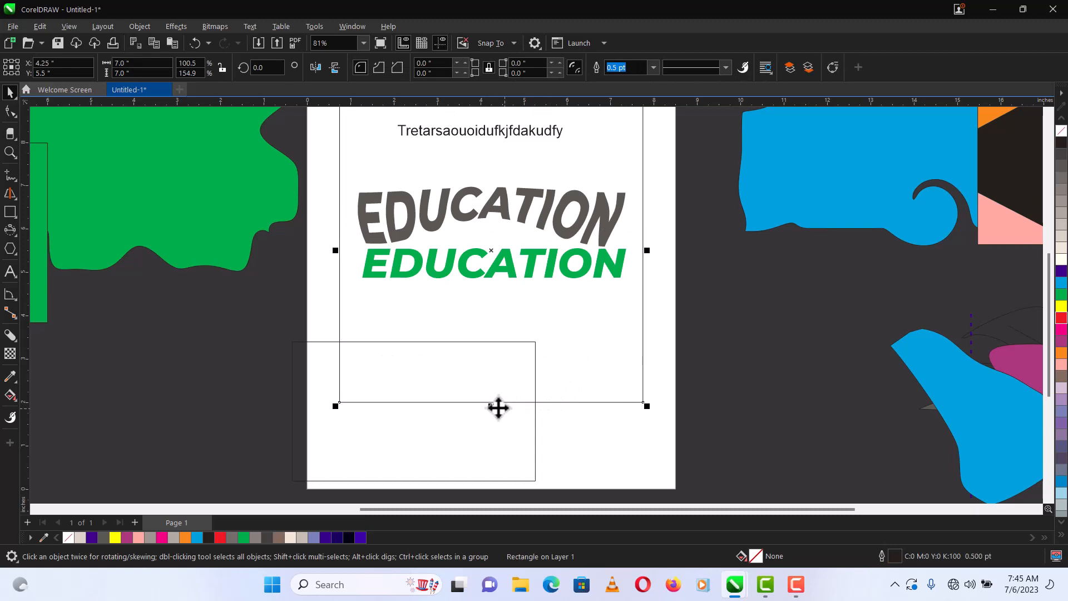
Shorten the large frame to end just below the green EDUCATION text and move the invisible curve to about X -2.61, Y 9.52 in
left_click_drag(491, 404, 566, 217)
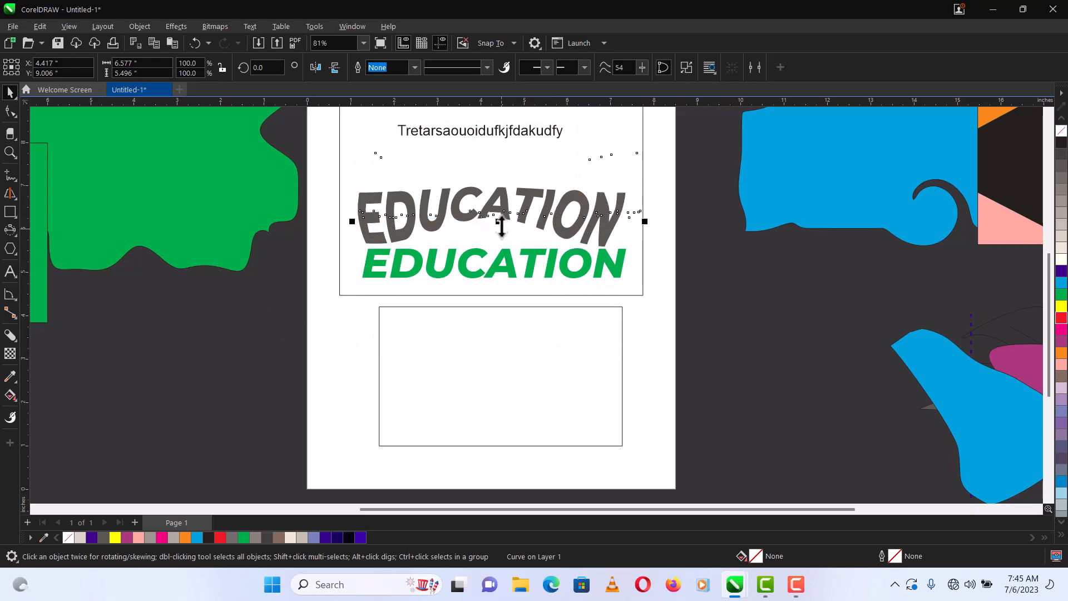
key("Escape")
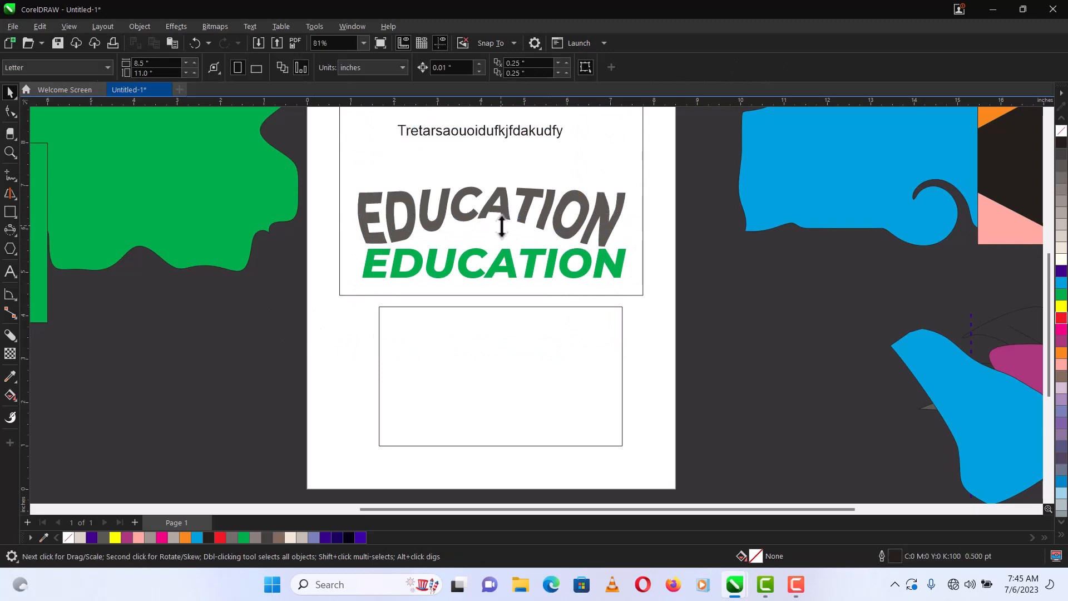
left_click_drag(501, 355, 489, 219)
left_click(517, 342)
left_click_drag(516, 342, 228, 213)
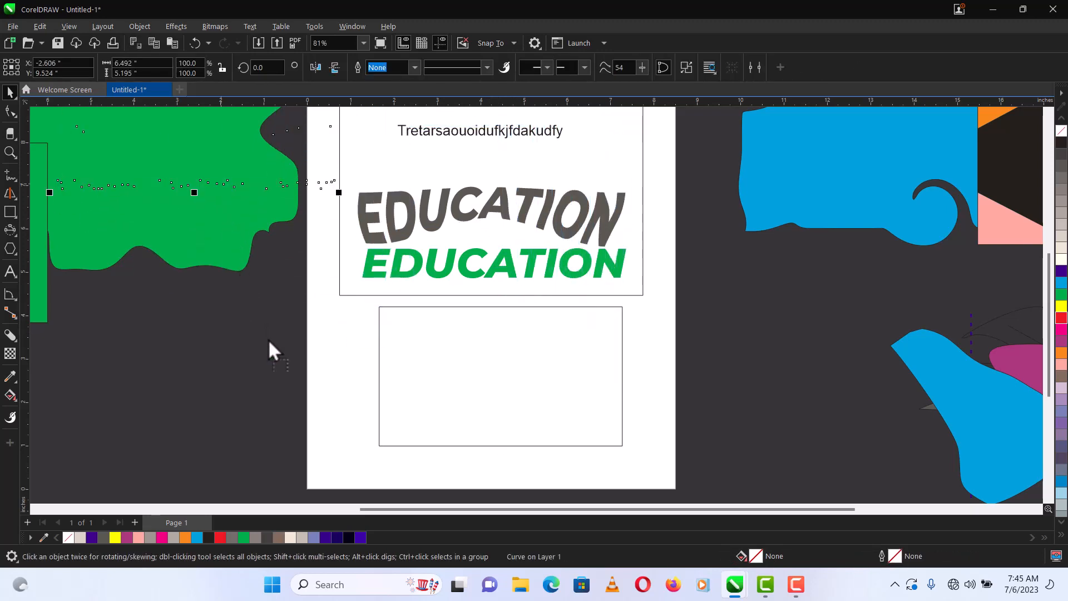
Move the empty rectangle on the page to about X 4.16 in, Y 2.21 in
key("z")
left_click_drag(251, 266, 744, 499)
left_click_drag(655, 254, 632, 281)
Draw straight lines across the rectangle's upper corners, about 3.12 by 1.71 in on the left and 2.79 by 2.12 in on the right
left_click(11, 175)
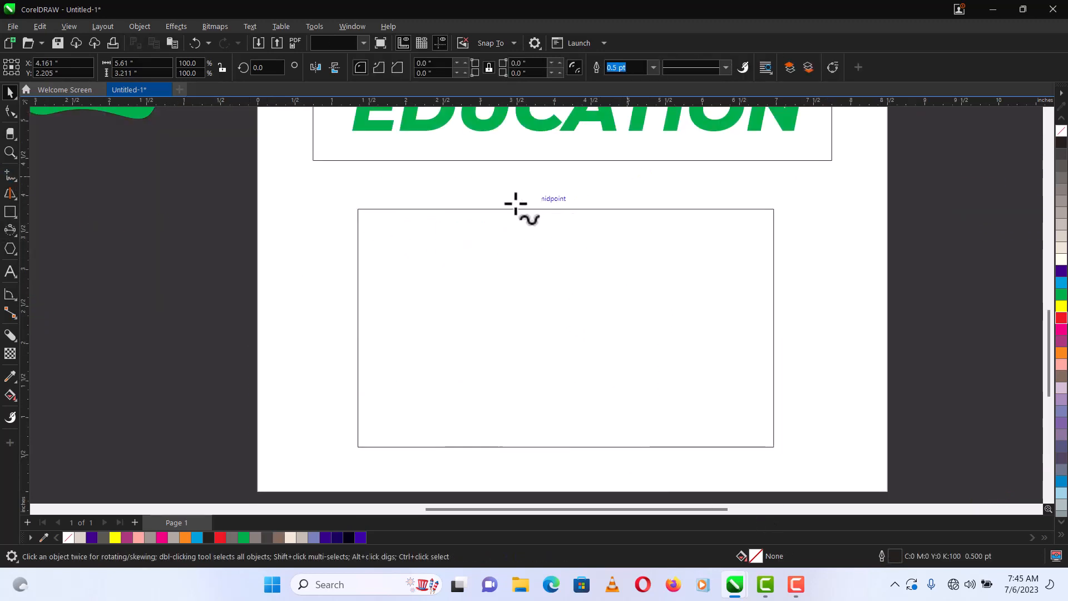
left_click(507, 194)
left_click(275, 321)
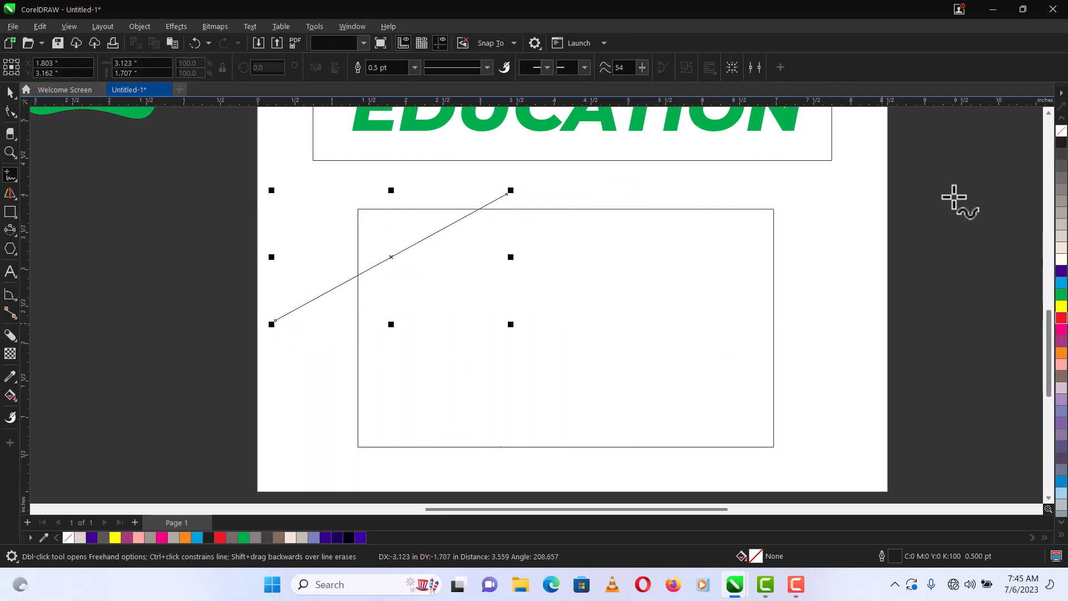
left_click(629, 190)
left_click(835, 349)
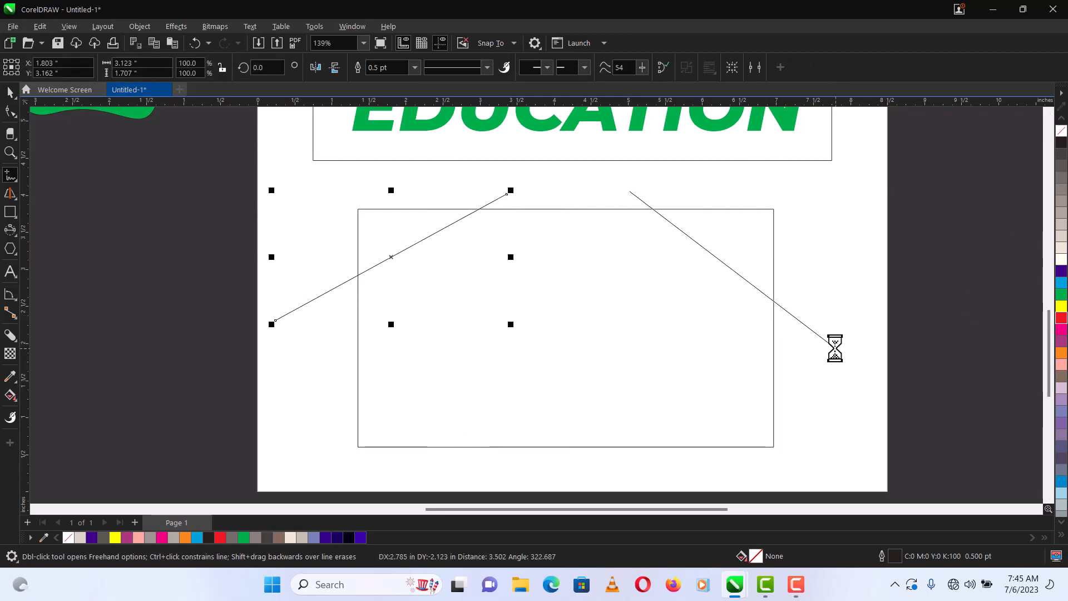
left_click_drag(314, 340, 327, 346)
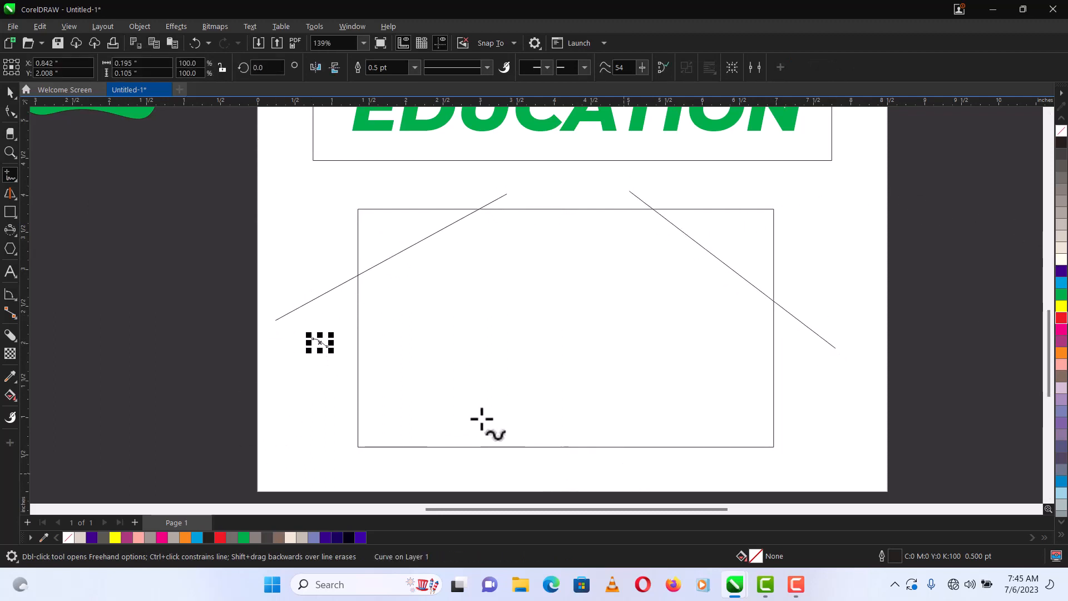
key("Delete")
Draw straight lines across the rectangle's lower corners, about 3.12 by 1.80 in on the left and 2.49 by 1.43 in on the right
left_click(313, 328)
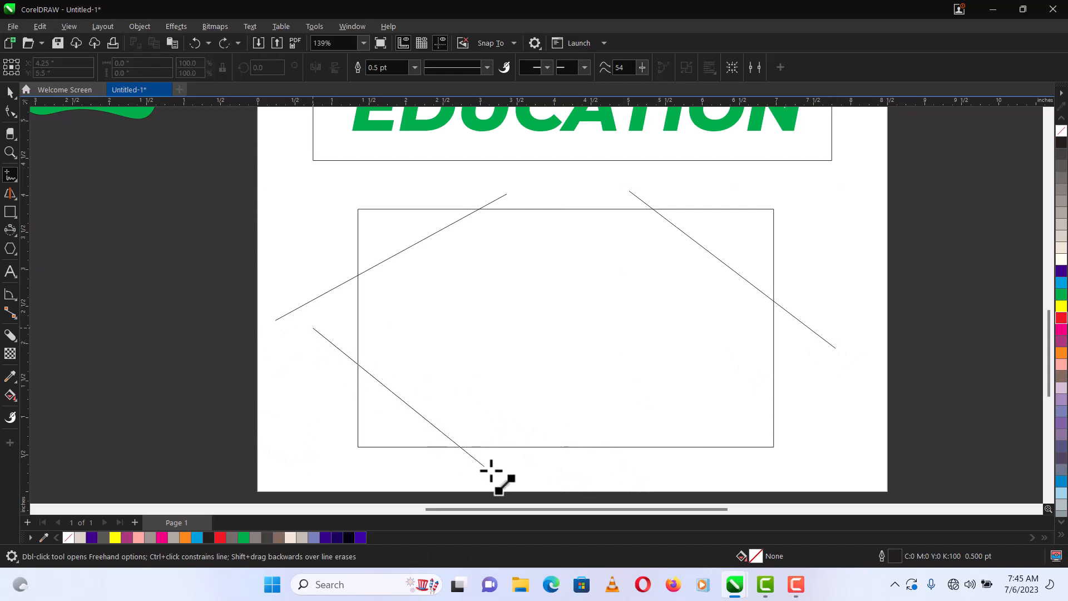
left_click(543, 461)
left_click(797, 347)
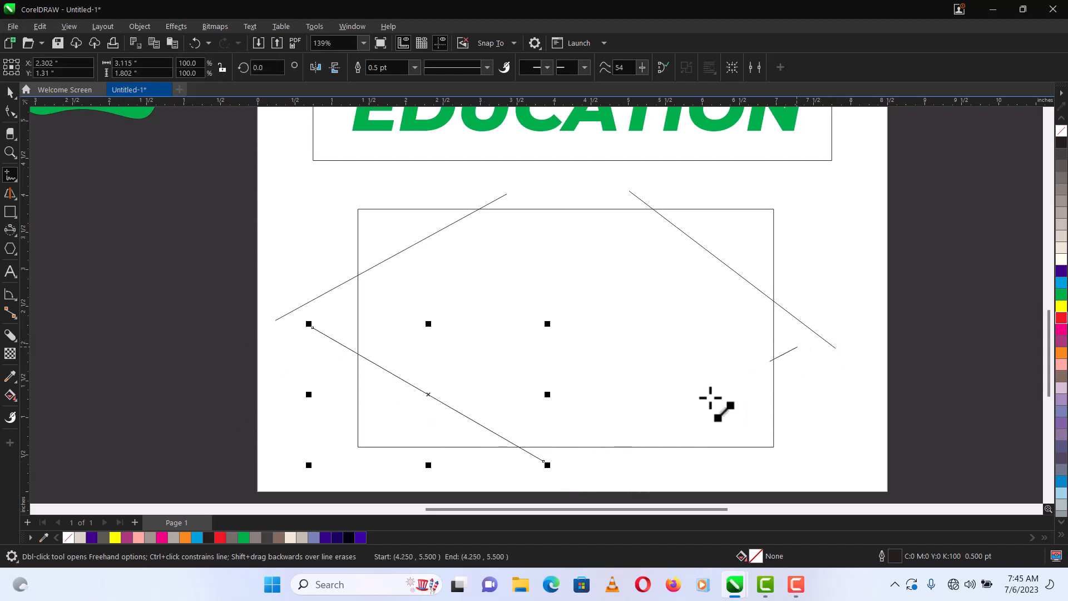
left_click(613, 453)
key("space")
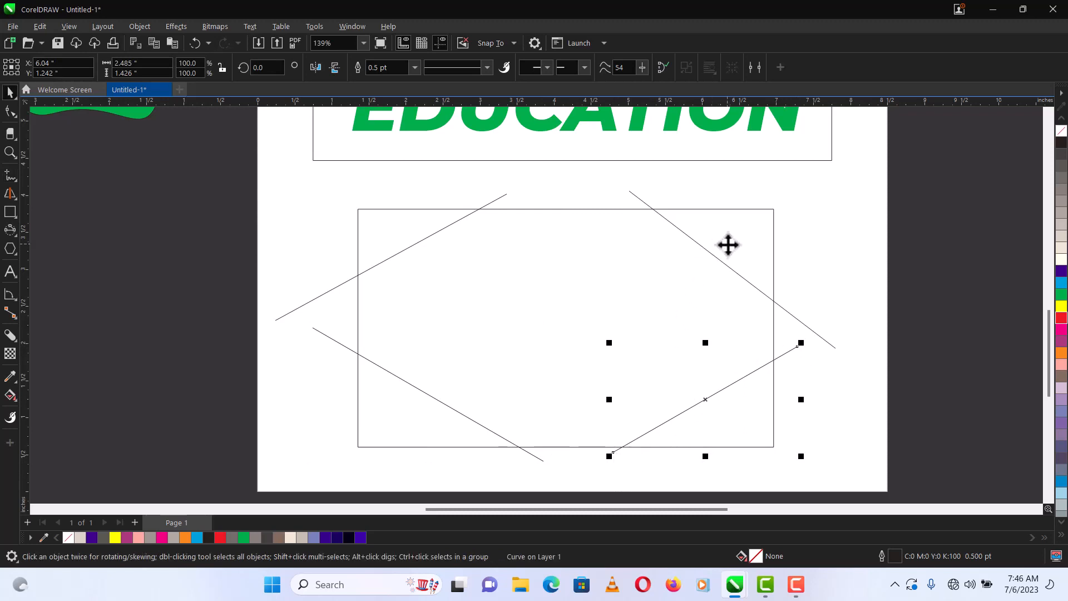
Apply the default blue-gray Smart Fill to the four corner triangles formed by the rectangle and the crossing lines
left_click(9, 397)
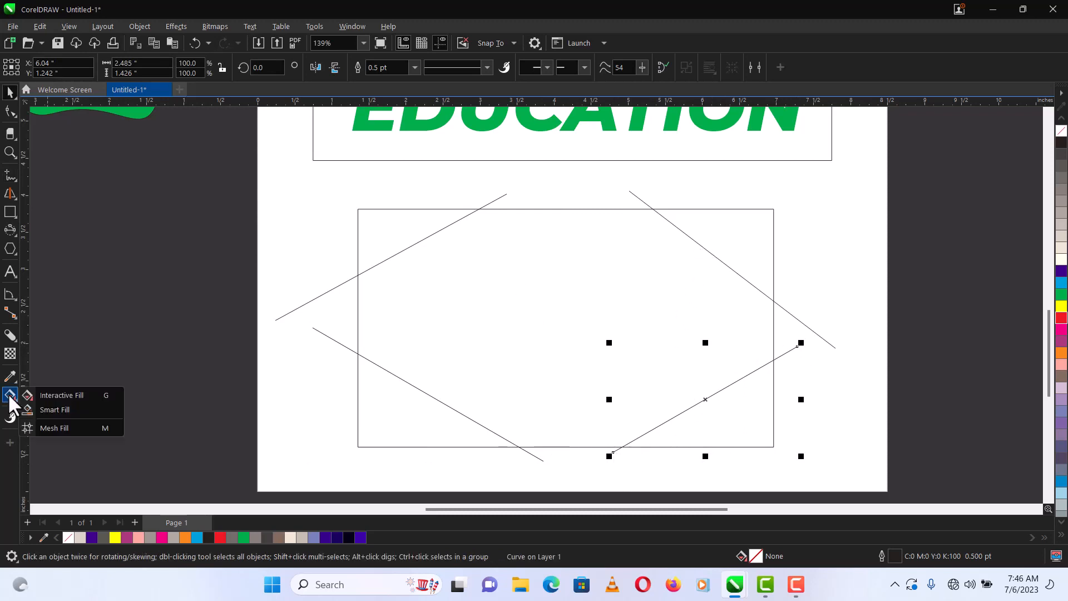
left_click(53, 411)
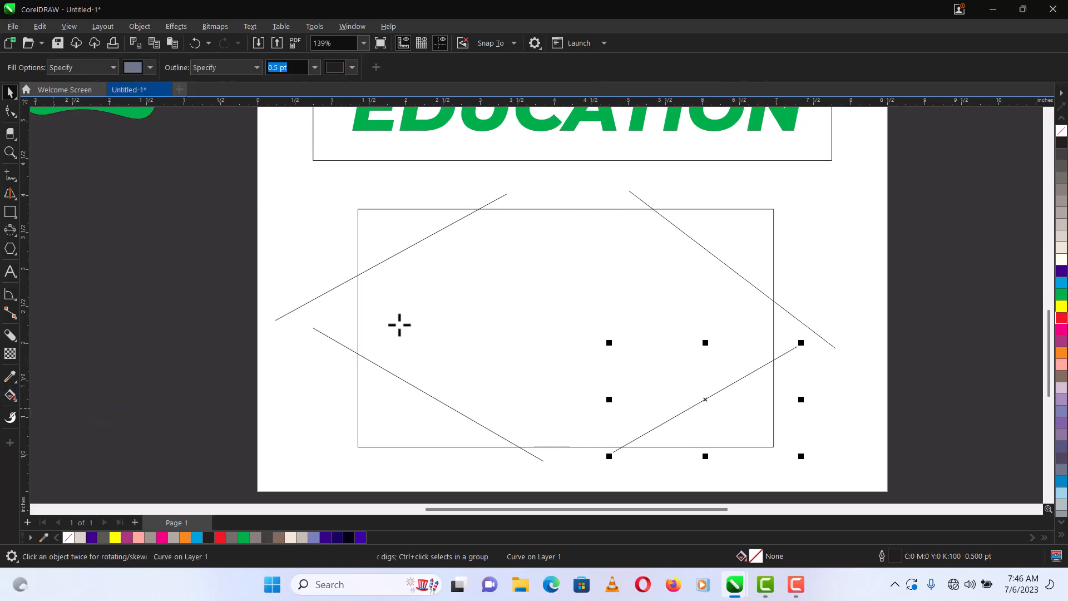
left_click(388, 234)
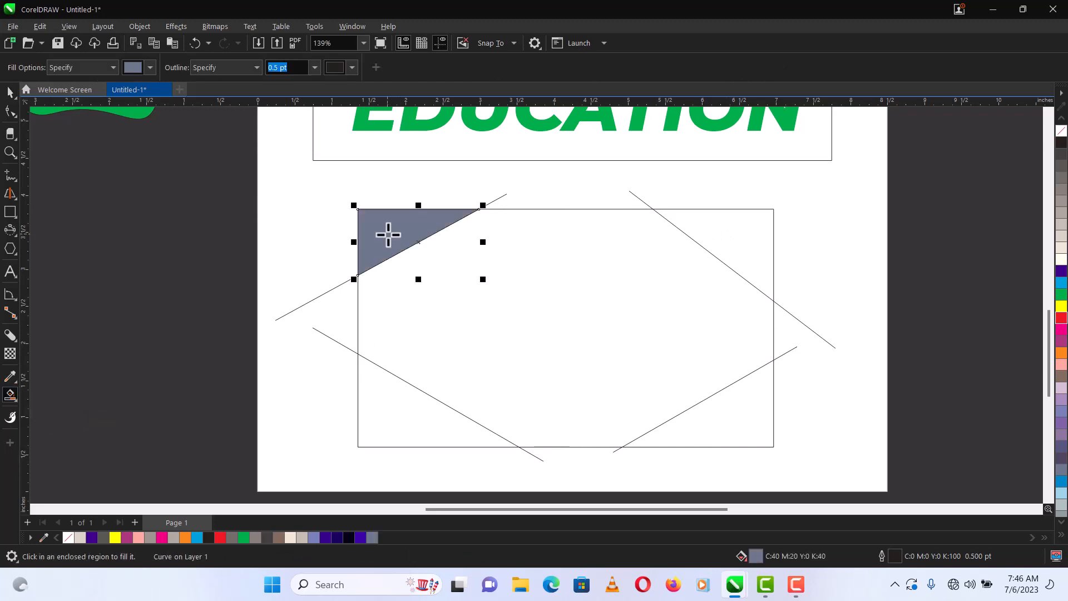
left_click(396, 411)
left_click(758, 413)
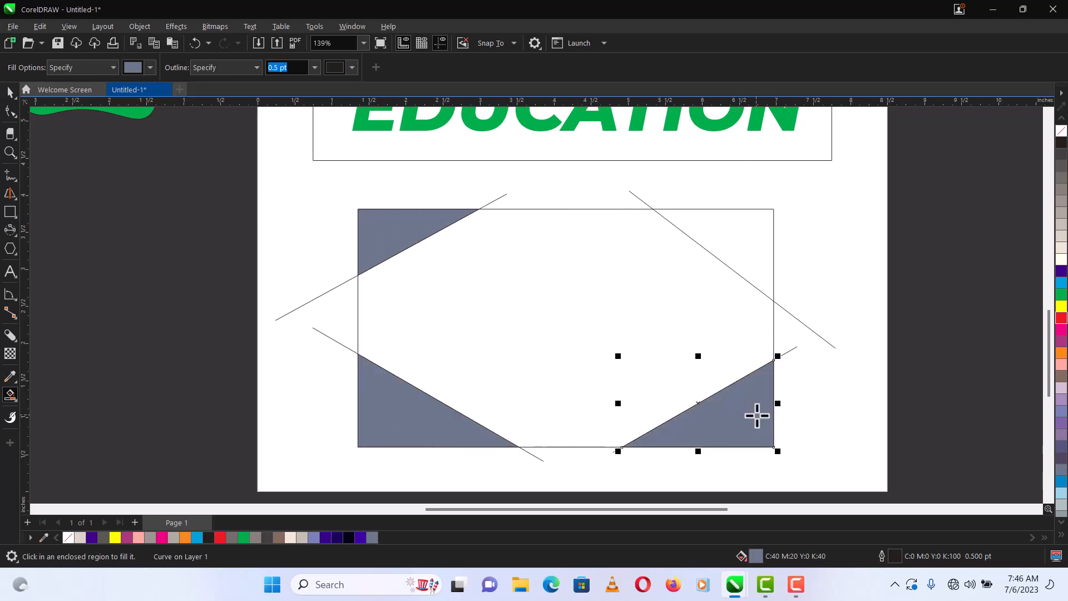
left_click(754, 246)
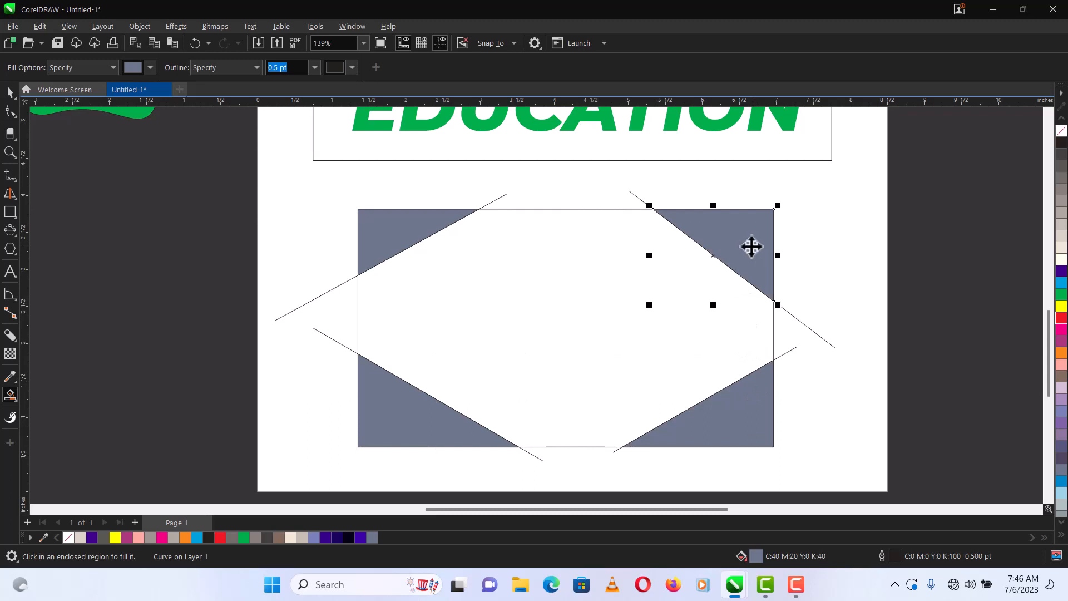
Recolor the corner triangles cyan at upper left, red at upper right, orange at lower right and green at lower left
key("space")
left_click(379, 236)
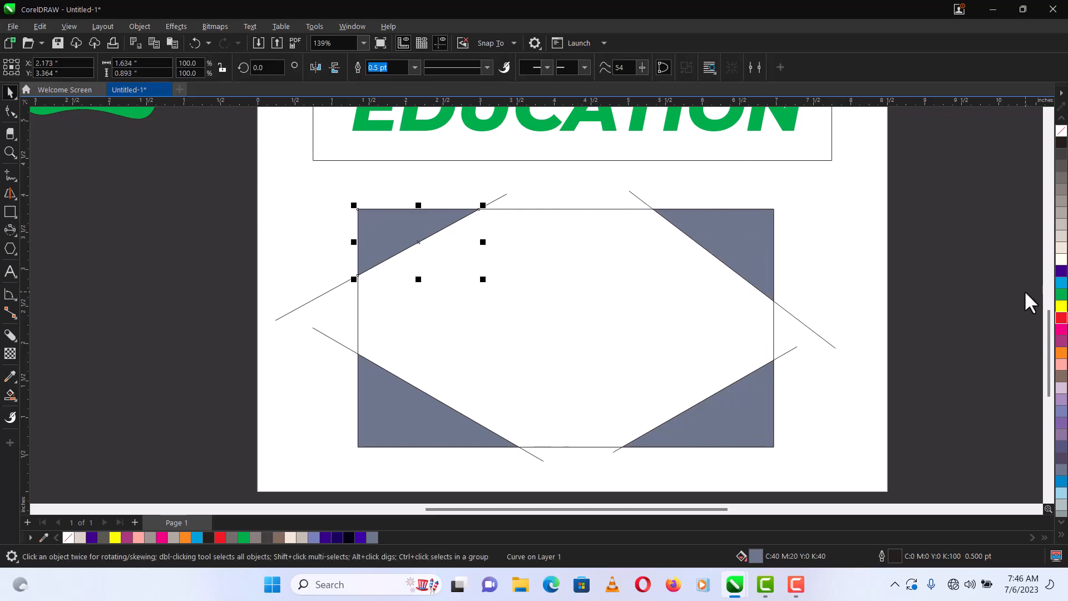
left_click(1062, 282)
left_click(733, 229)
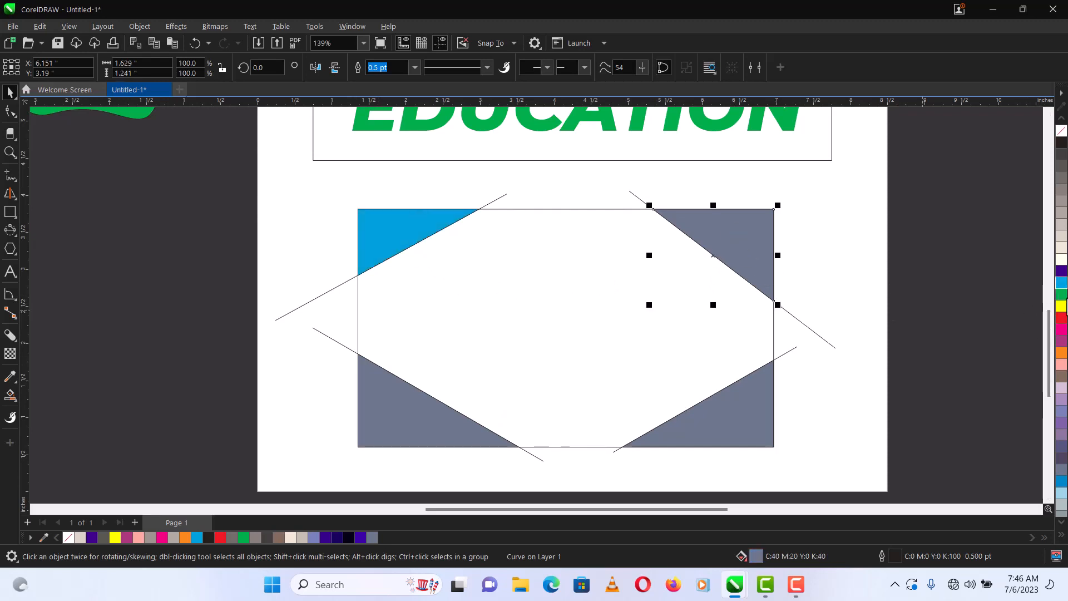
left_click(1061, 317)
left_click(692, 424)
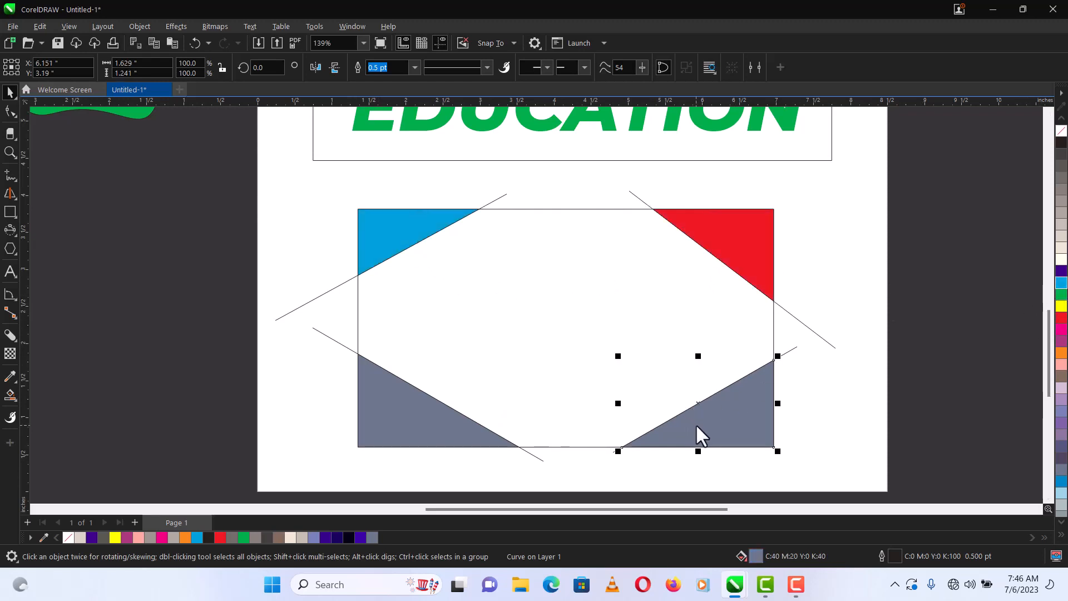
left_click(1061, 354)
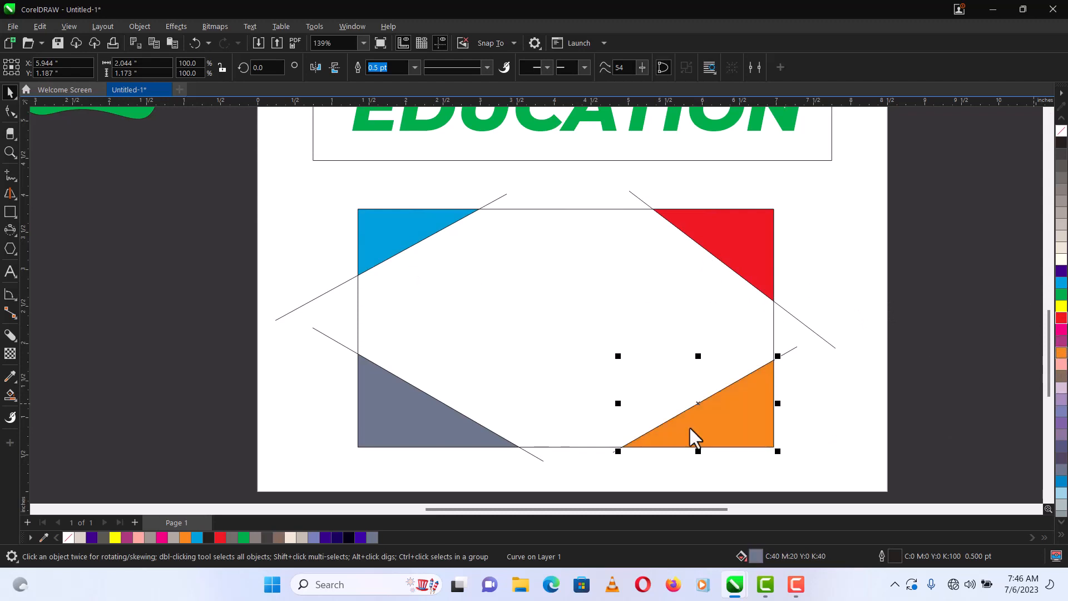
left_click(420, 429)
left_click(1061, 294)
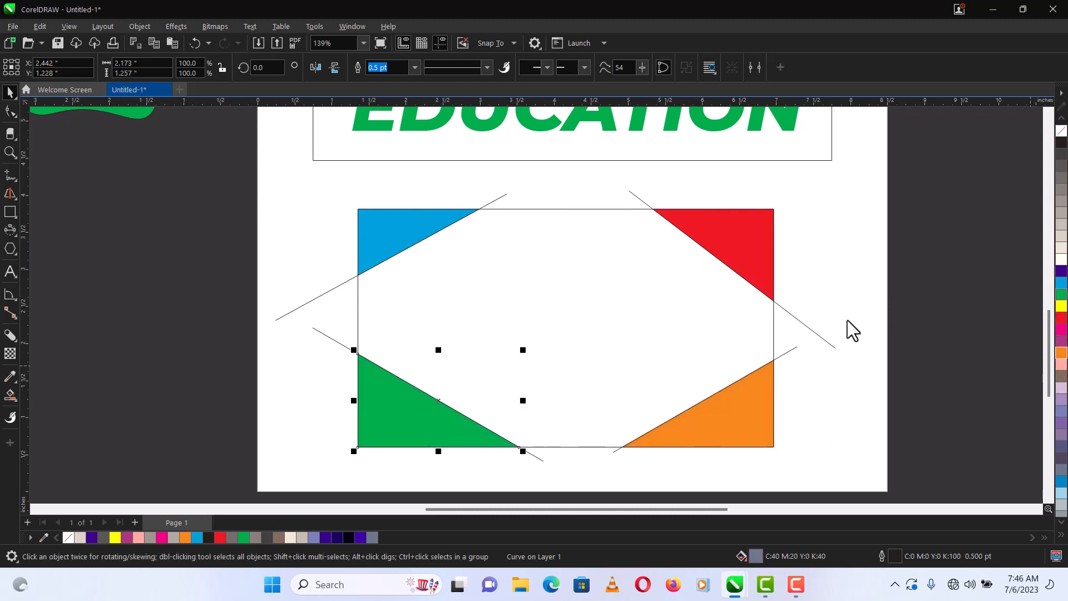
left_click(843, 309)
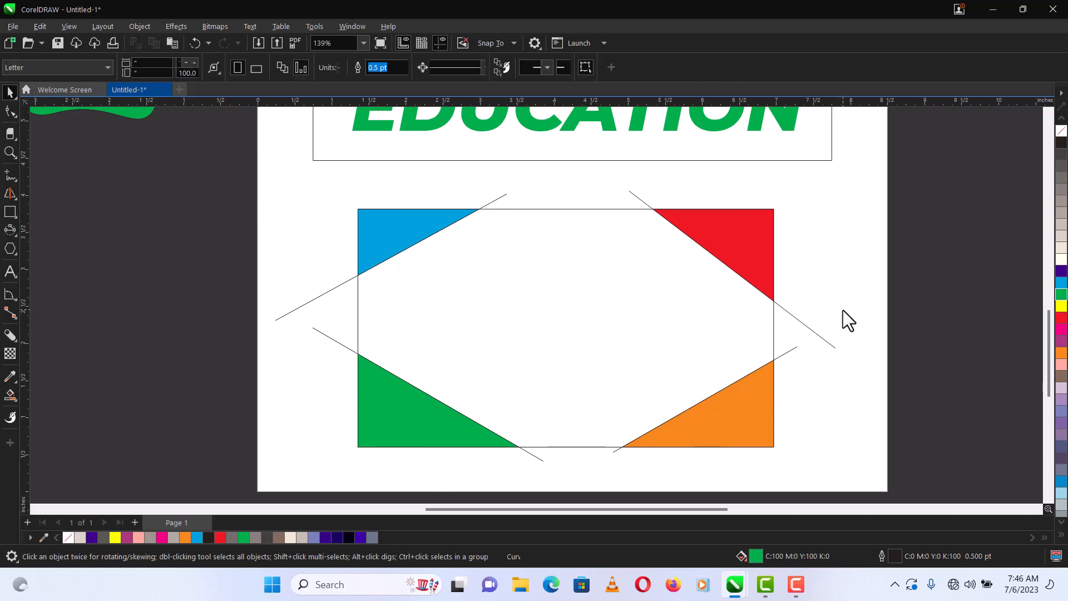
Smart-fill the central region between the four triangles and recolor it 30% black
left_click_drag(386, 231, 729, 311)
key("space")
left_click(589, 311)
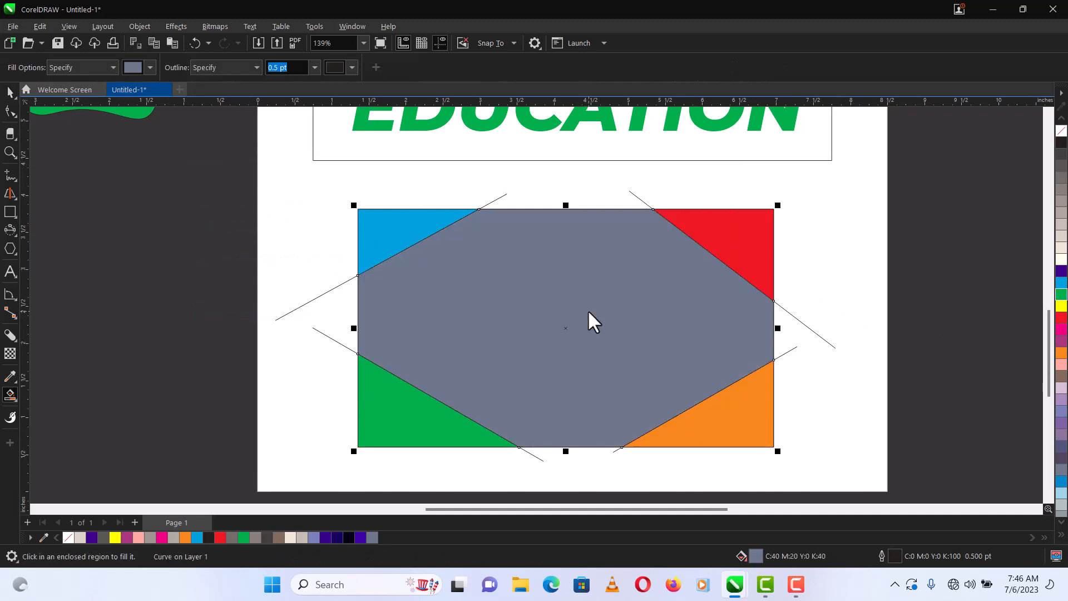
key("space")
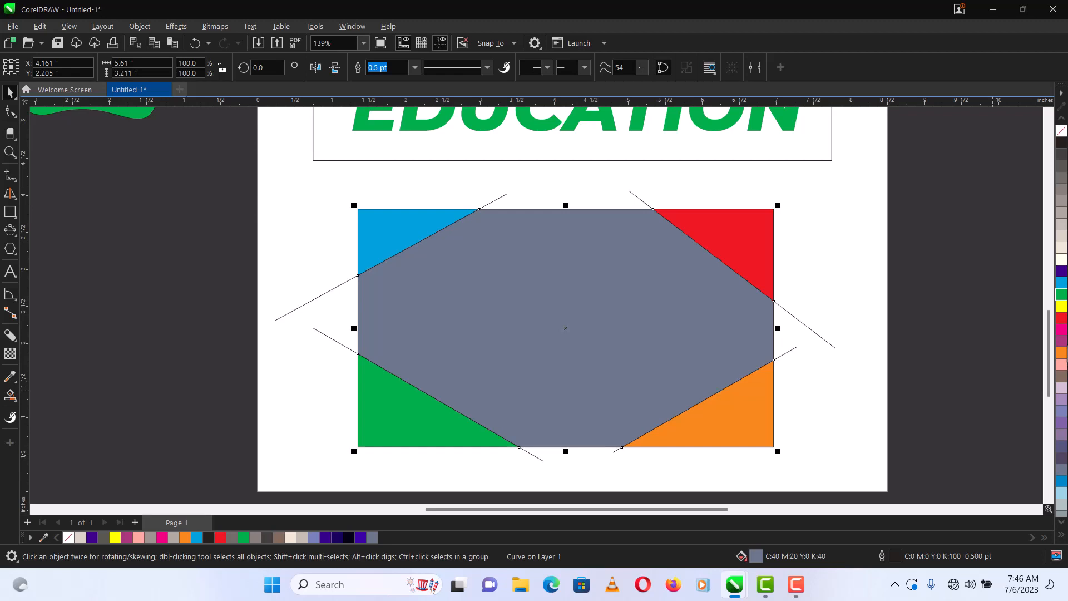
left_click(1061, 236)
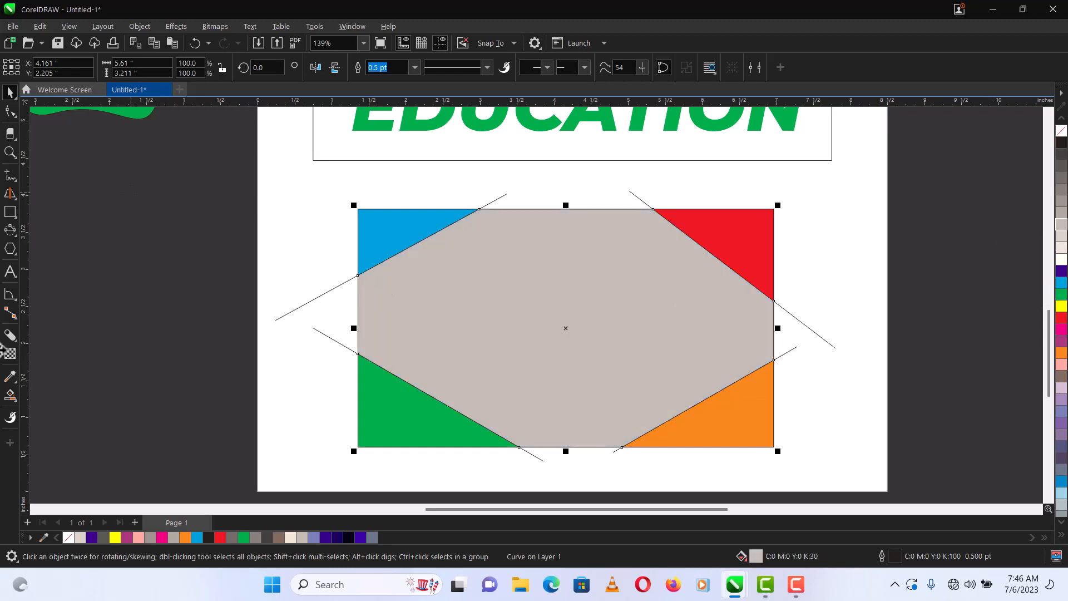
Delete the smart-filled rectangle together with its corner triangles and crossing lines
left_click(11, 393)
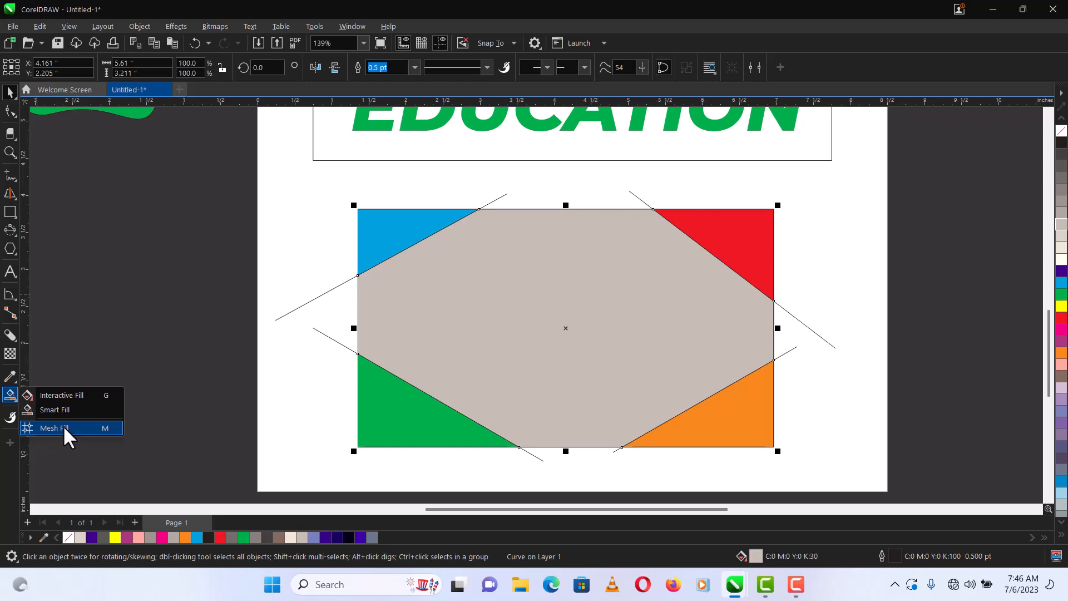
left_click(185, 218)
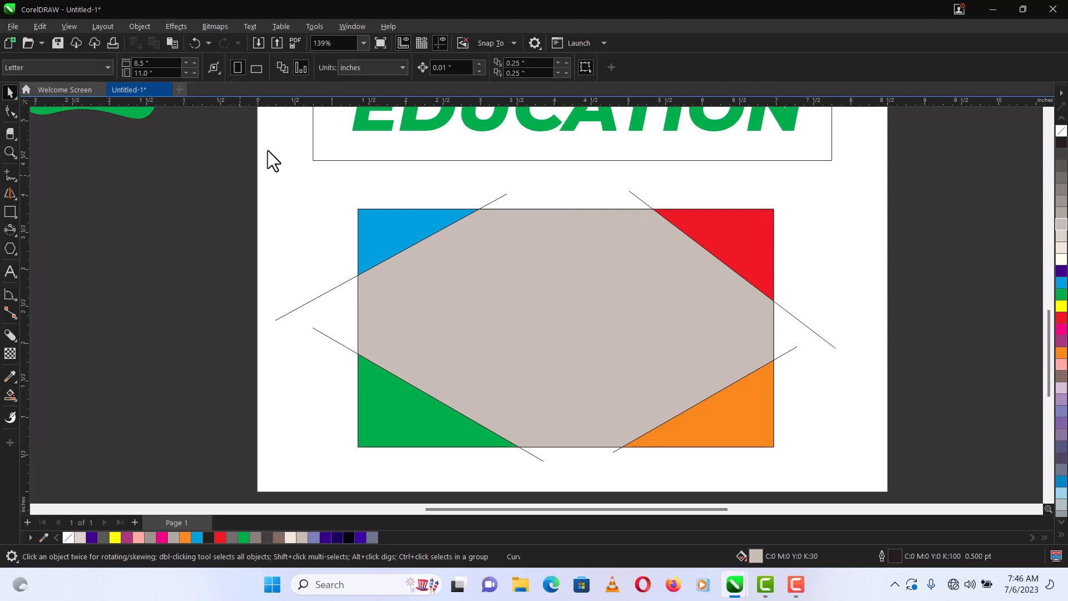
left_click_drag(656, 276, 894, 492)
key("Delete")
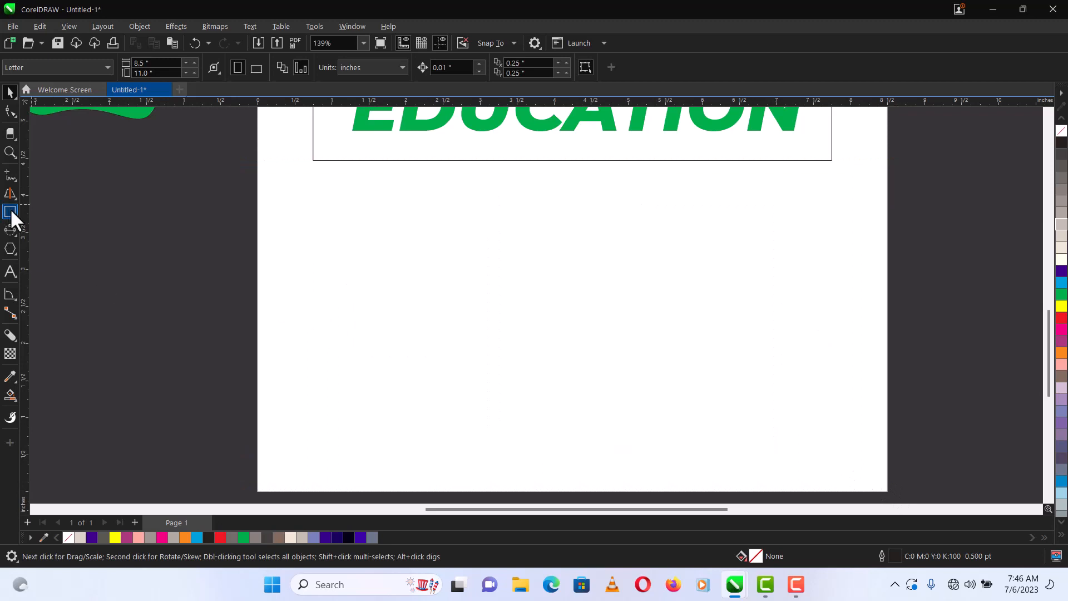
Draw a rectangle about 5.94 by 3.79 in below the EDUCATION frame and apply a Mesh Fill grid to it
left_click(10, 211)
mouse_move(318, 172)
left_mouse_down()
mouse_move(572, 322)
mouse_move(758, 452)
left_mouse_up()
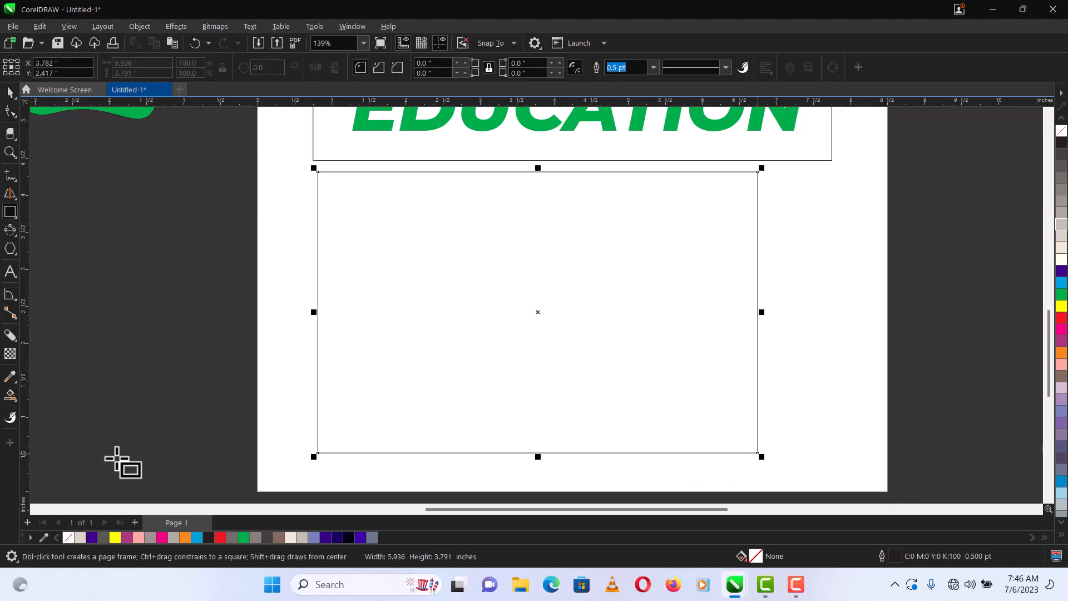
left_click(11, 396)
left_click(48, 426)
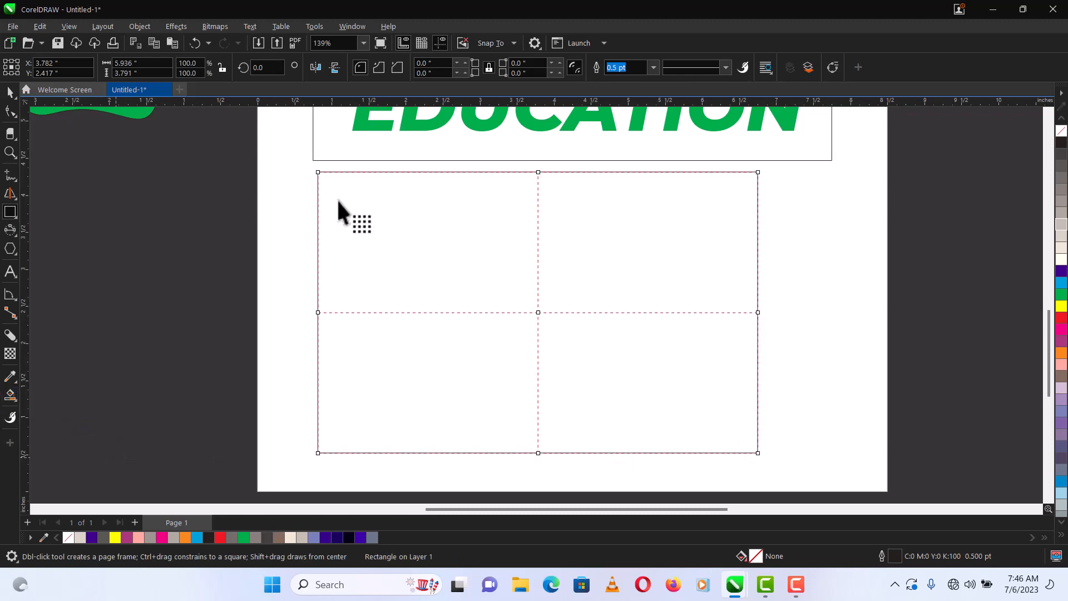
Color the mesh's top row of nodes yellow, the middle row green and the bottom row red
left_click_drag(718, 222, 783, 218)
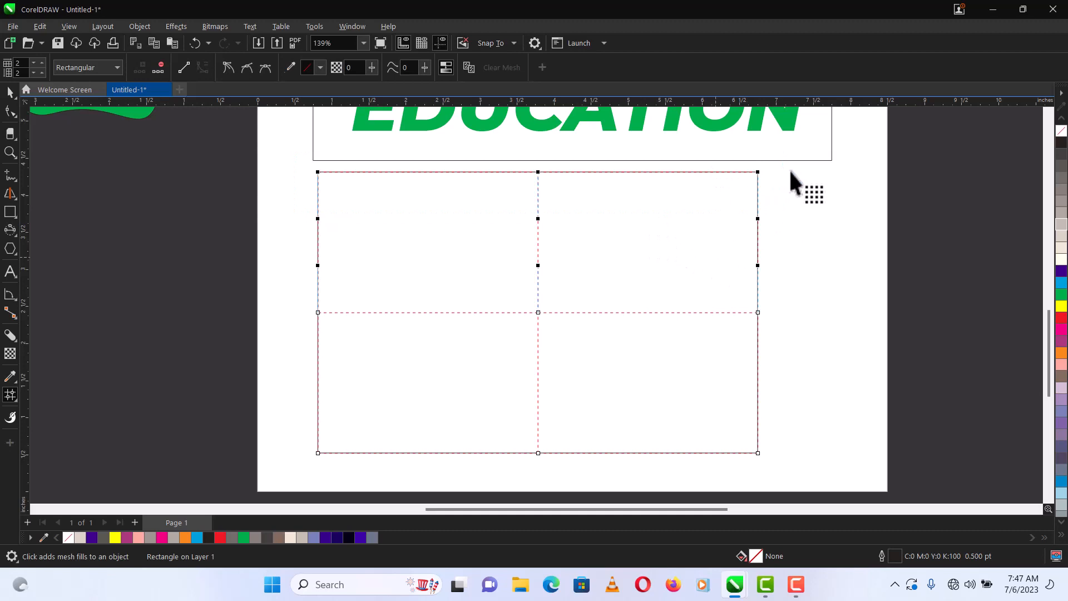
left_click(1061, 306)
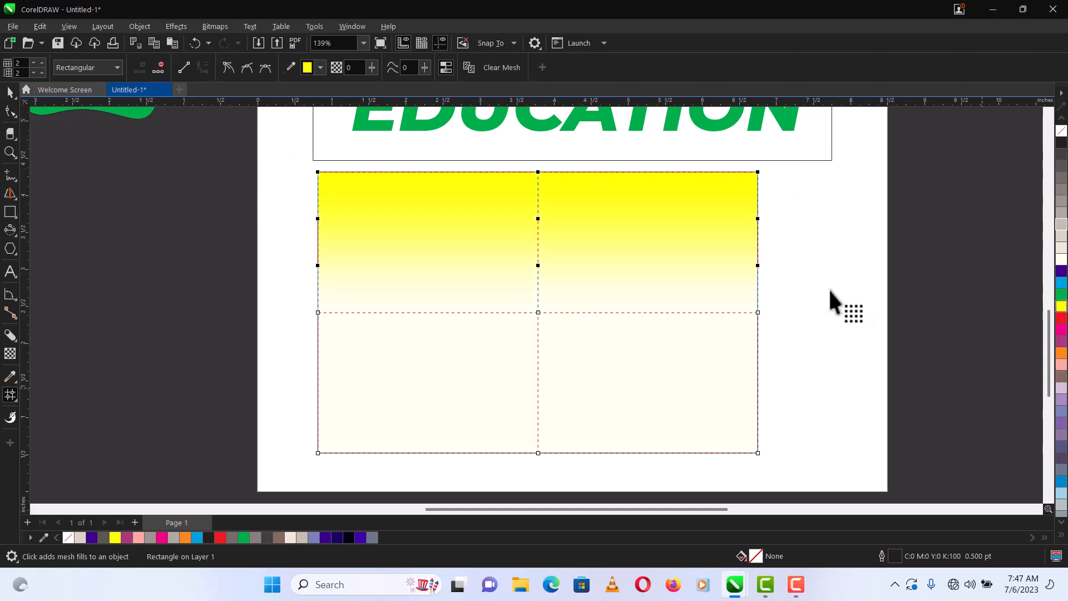
left_click_drag(505, 322, 279, 335)
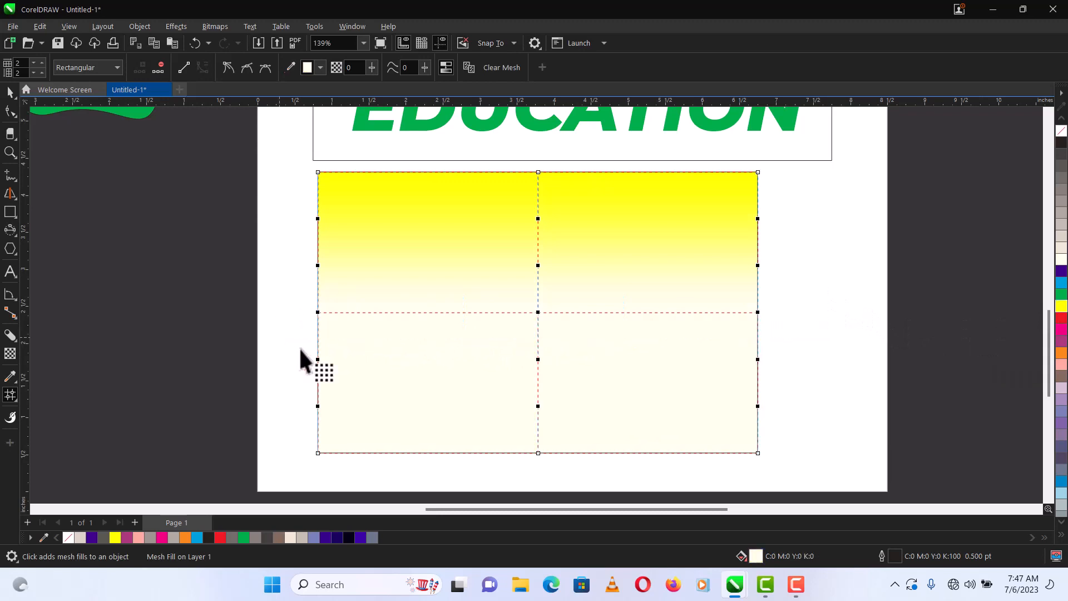
left_click(1061, 294)
left_click_drag(790, 411, 253, 489)
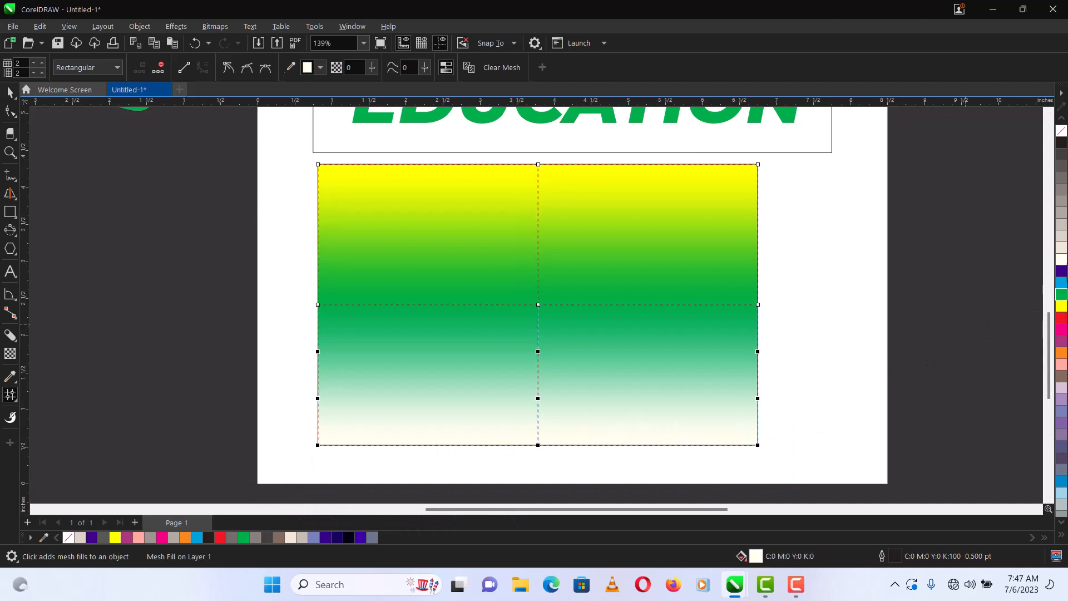
left_click(1061, 317)
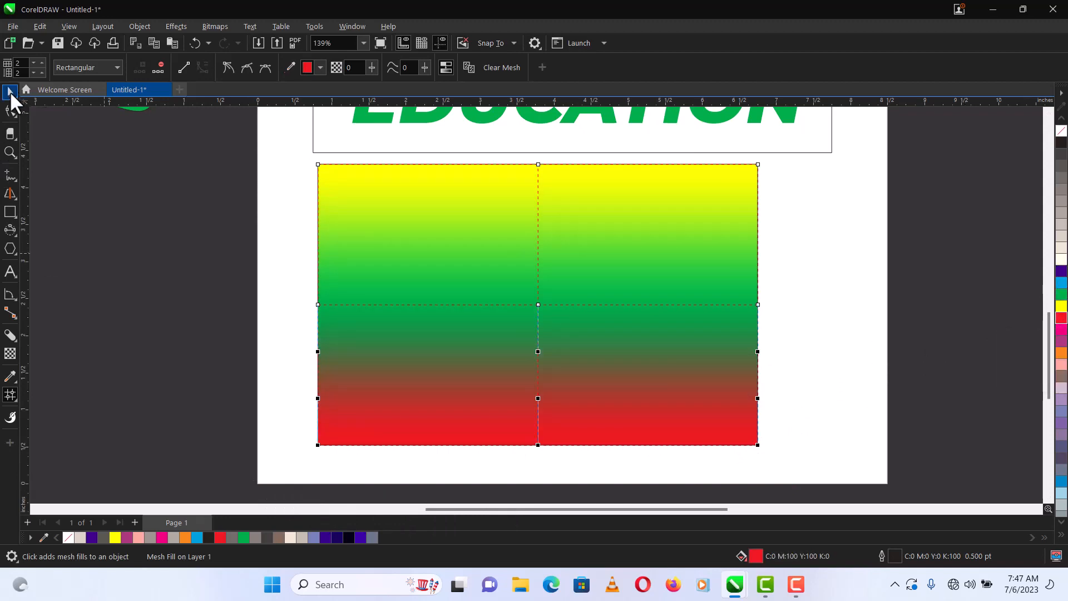
Widen the mesh-filled rectangle by extending its right side to about X 7.1 in
left_click(10, 91)
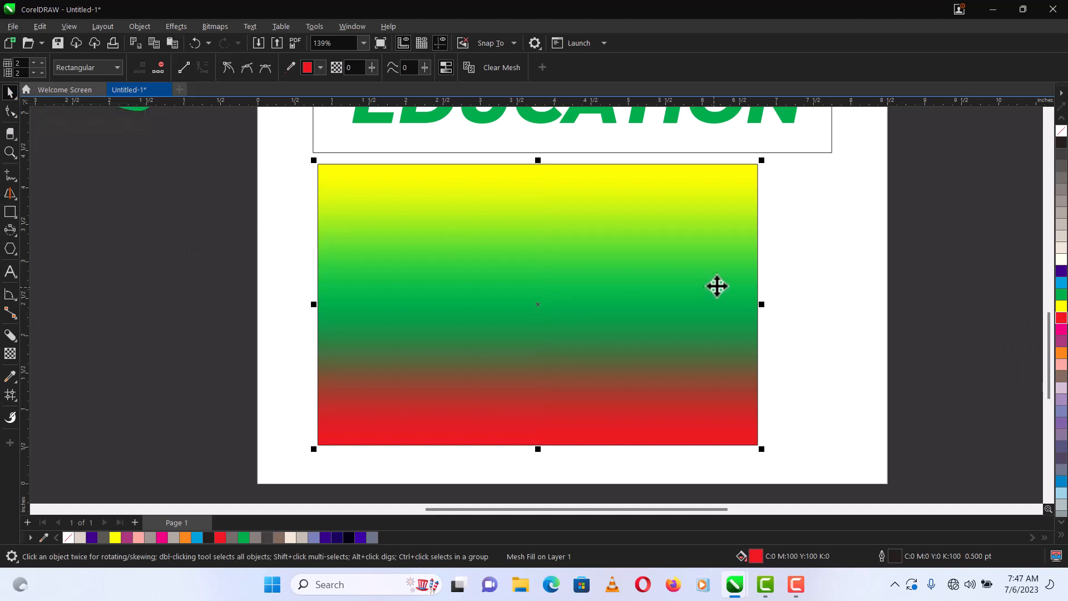
left_click_drag(763, 305, 794, 309)
Color the mesh's upper-right corner node dark violet and its upper-left corner node 80% black
key("m")
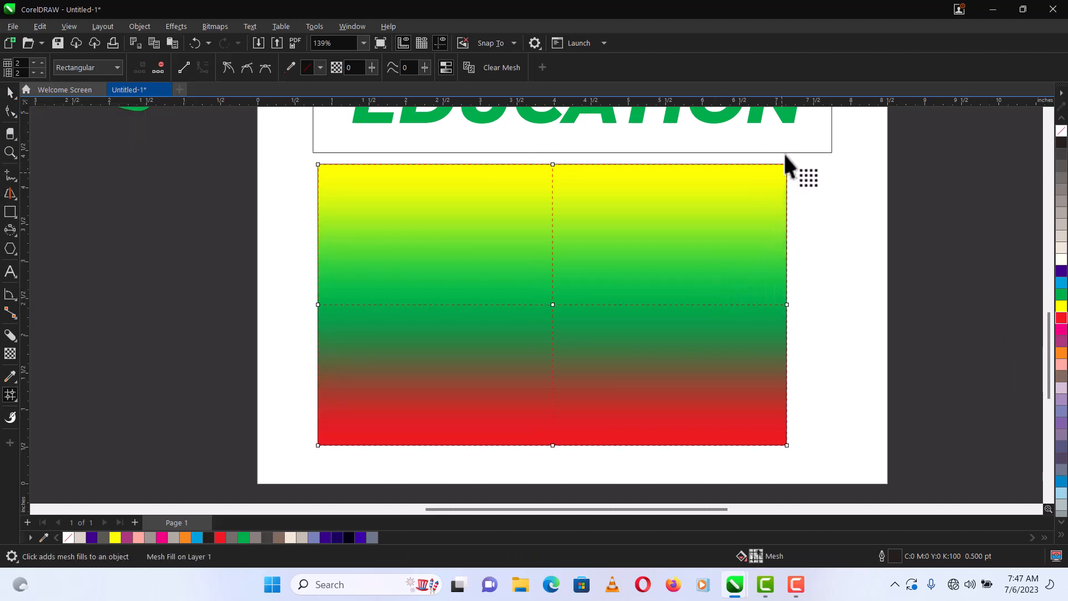
left_click_drag(816, 159, 659, 256)
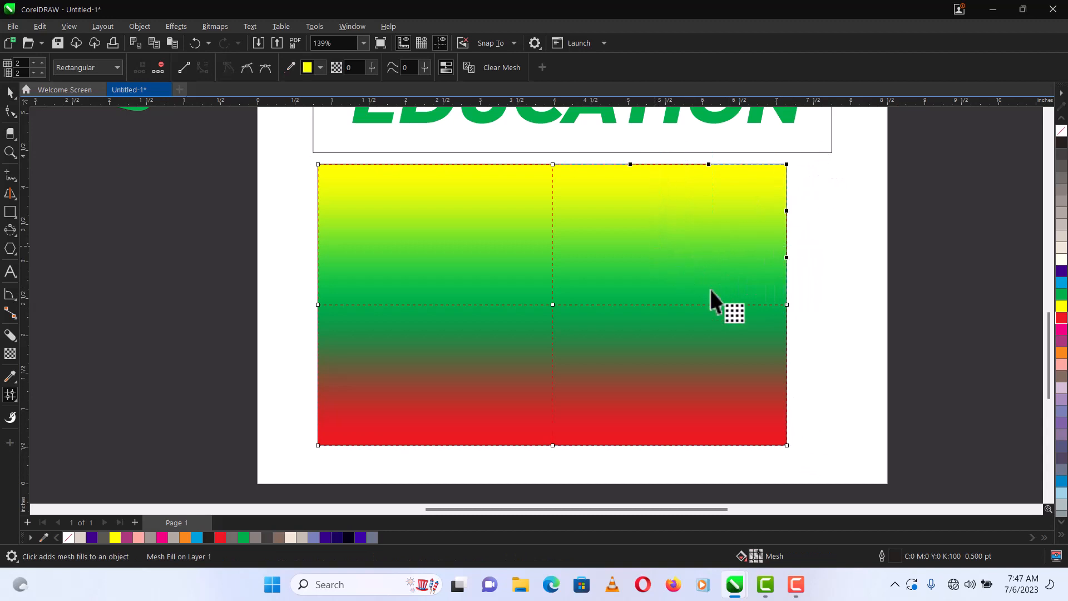
left_click(1061, 271)
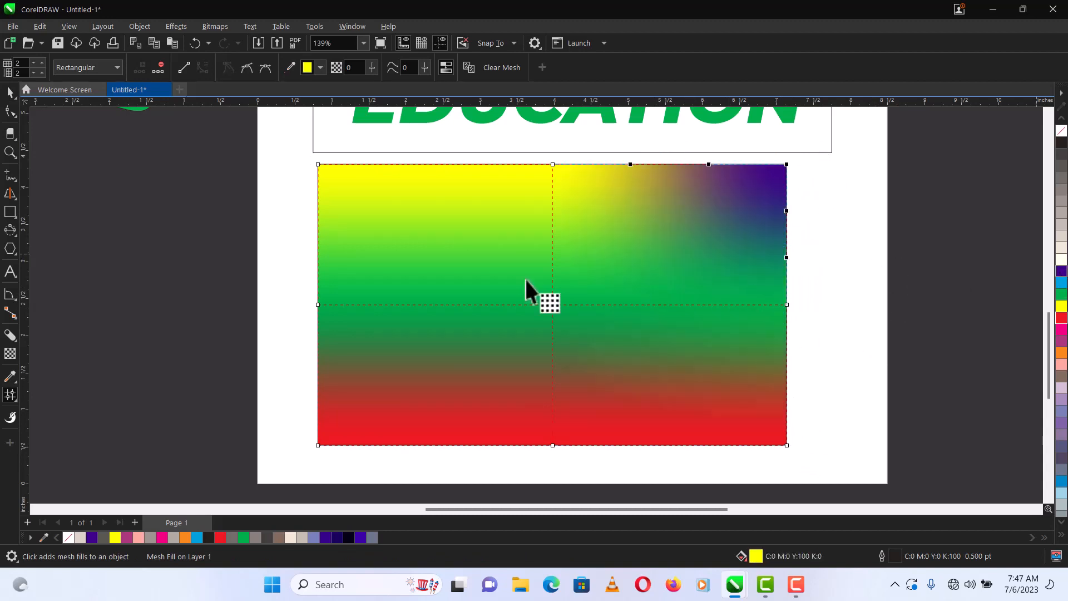
left_click_drag(441, 282, 484, 287)
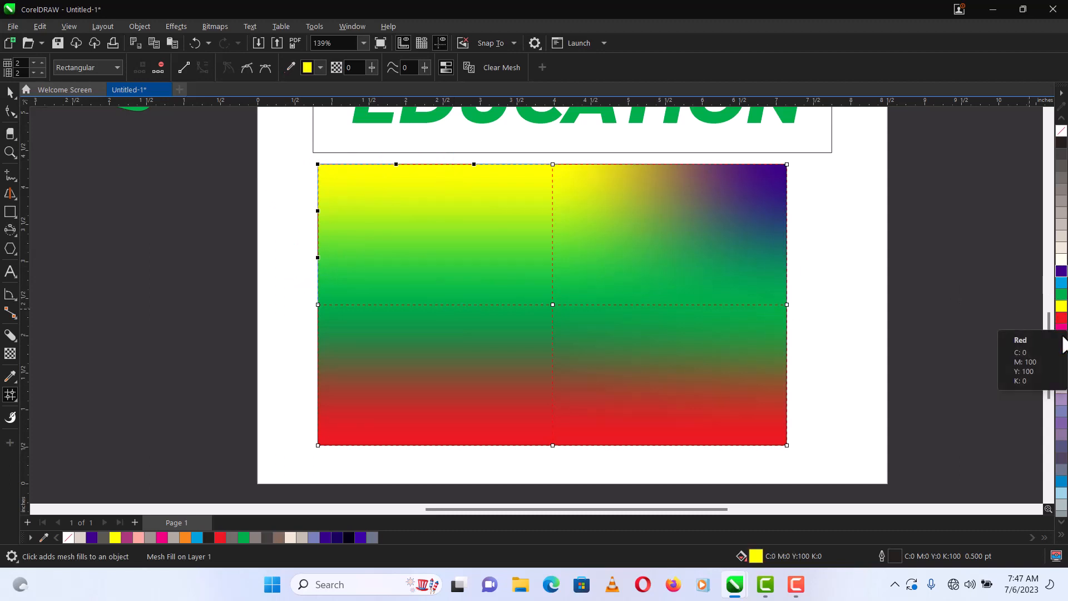
left_click(1061, 212)
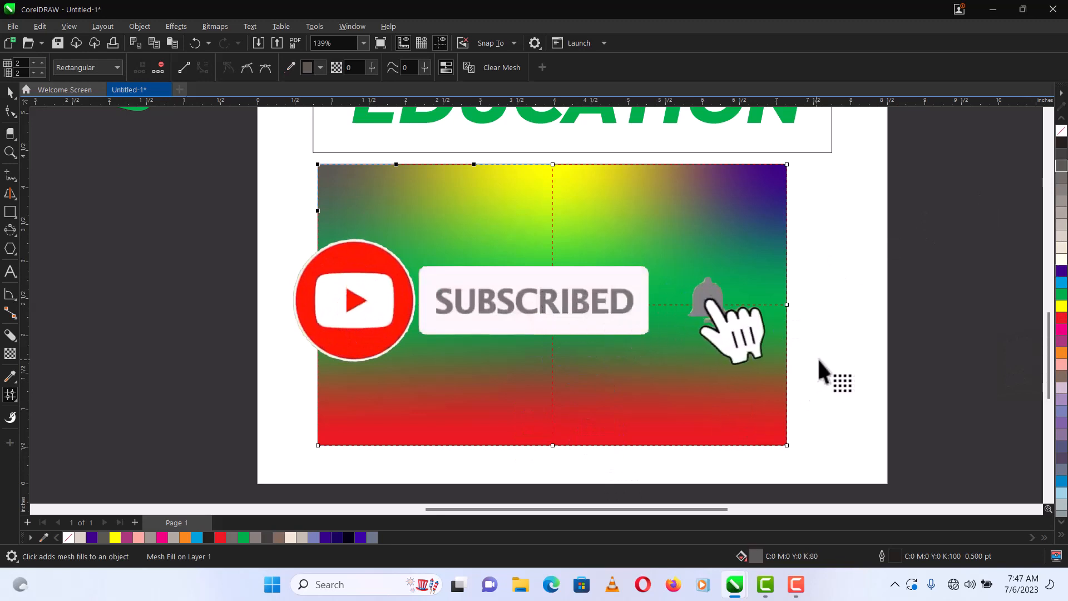
Color the mesh's lower-right corner node 10% black, its lower-left corner node orange and its middle-right node cyan
left_click_drag(823, 358, 687, 454)
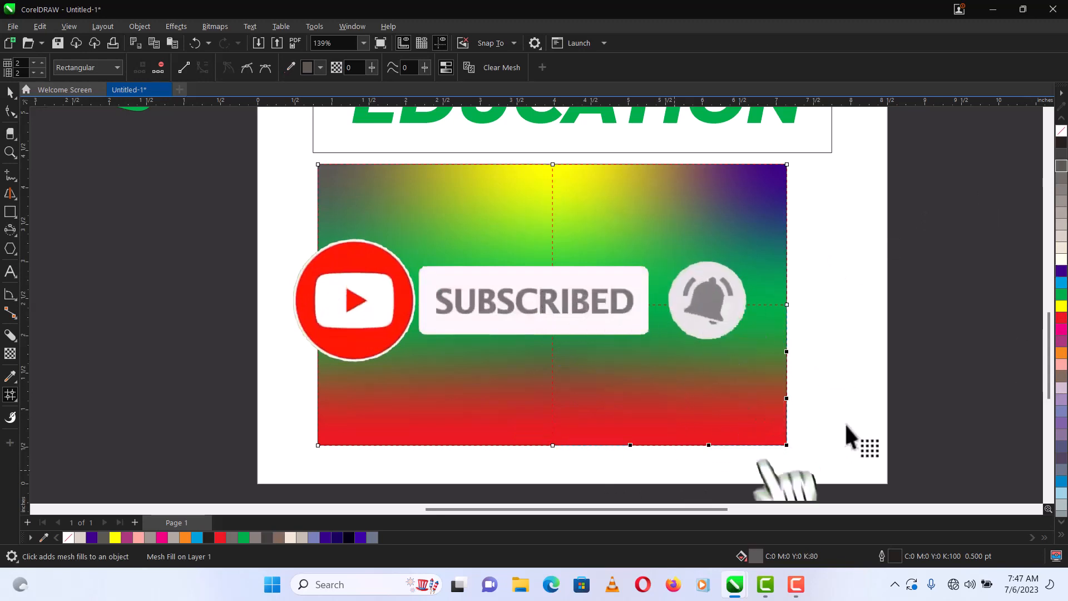
left_click(1061, 247)
left_click_drag(293, 342, 422, 477)
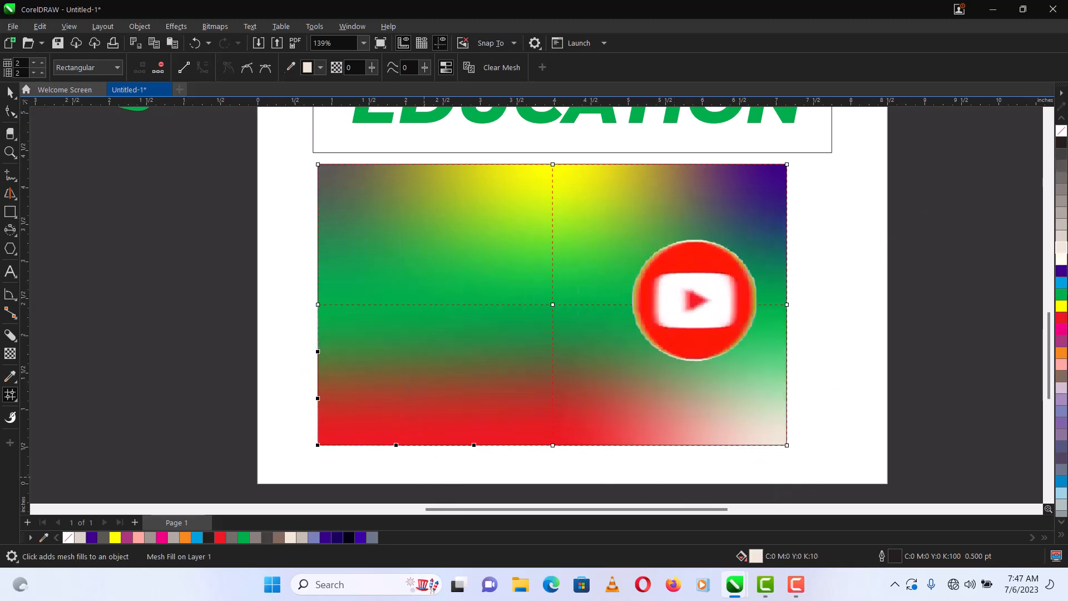
left_click(1062, 354)
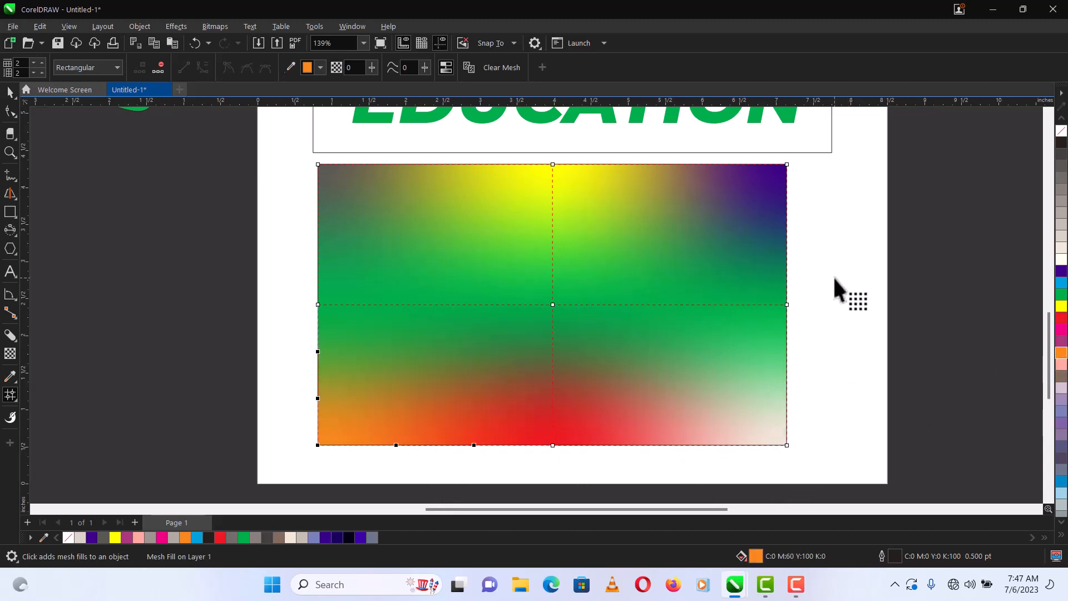
left_click_drag(834, 279, 709, 318)
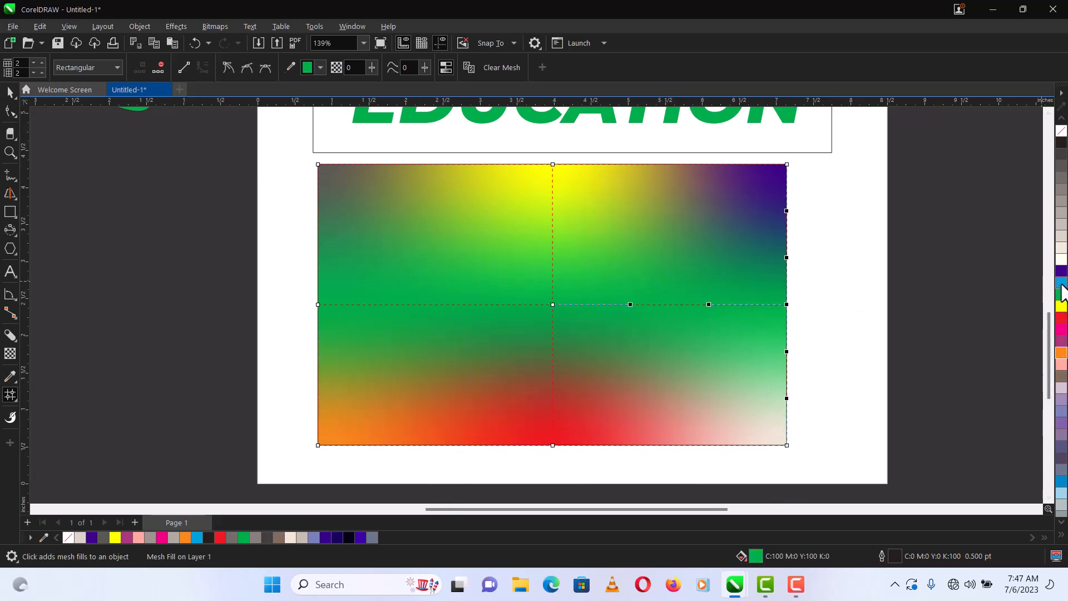
left_click(1061, 284)
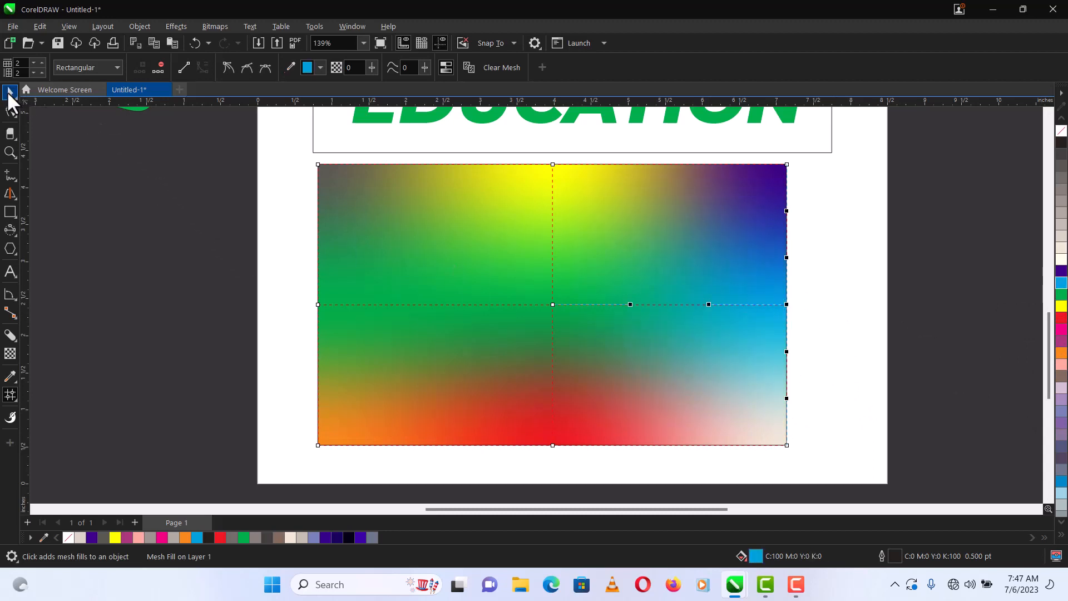
Deselect the mesh-filled rectangle and review the objects drawn on and around the page
left_click(9, 92)
left_click(101, 236)
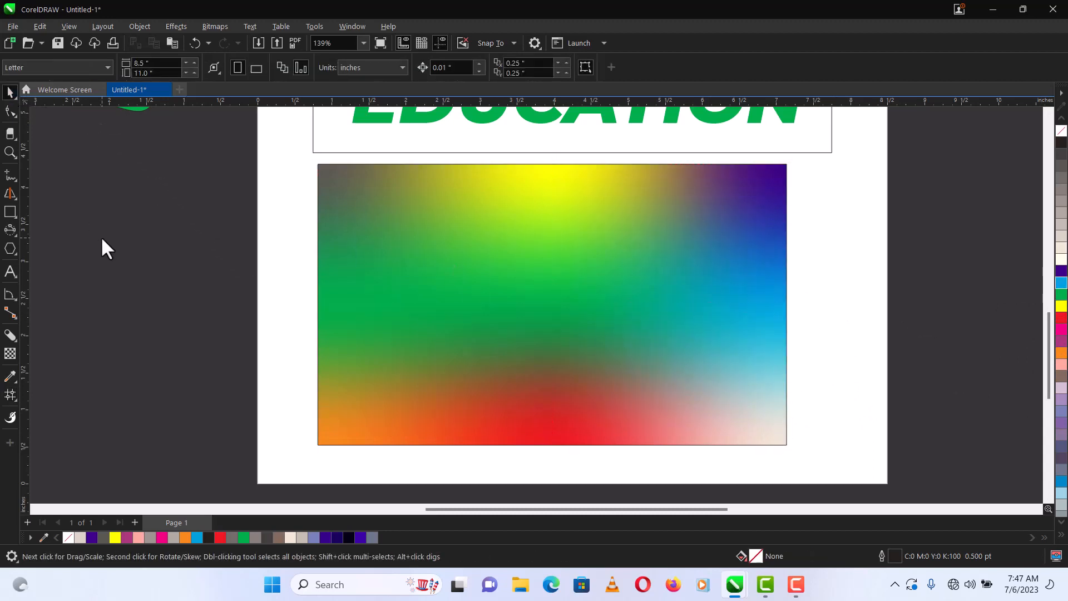
left_click(10, 153)
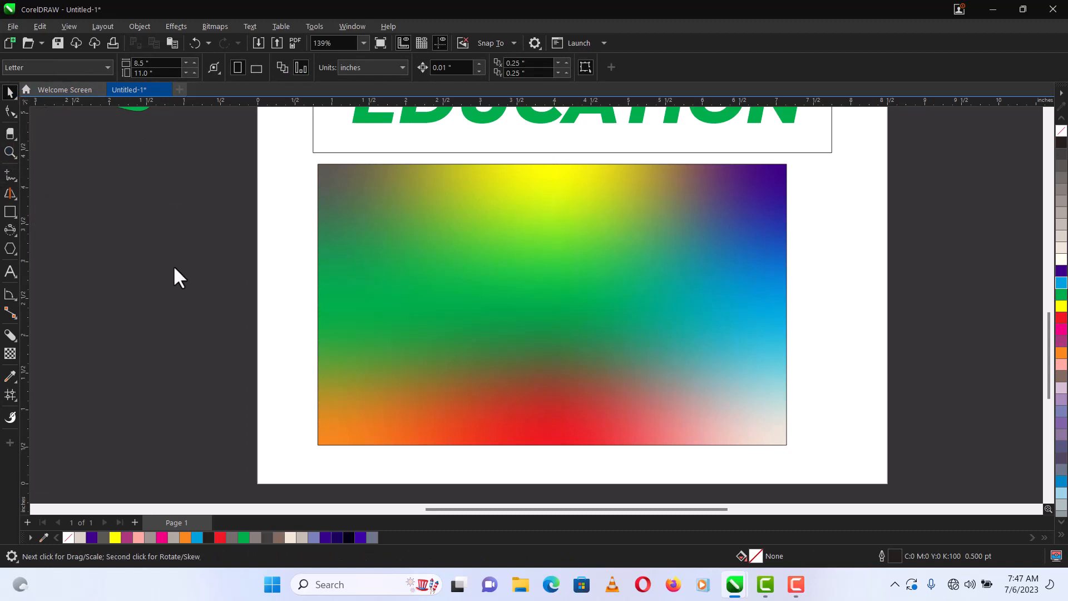
right_click(385, 288)
right_click(410, 293)
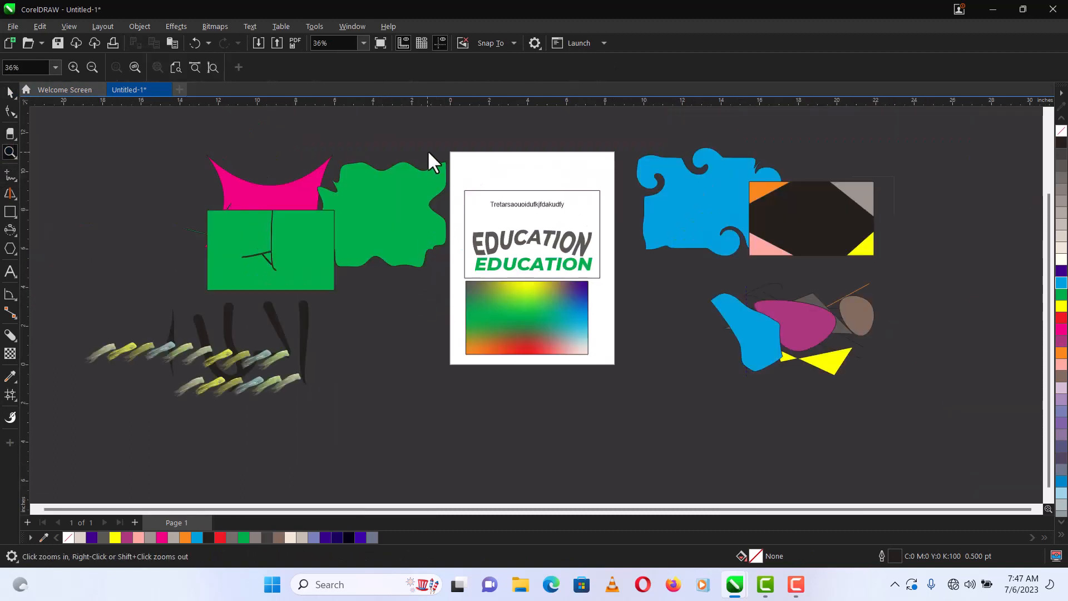
left_click_drag(442, 151, 643, 382)
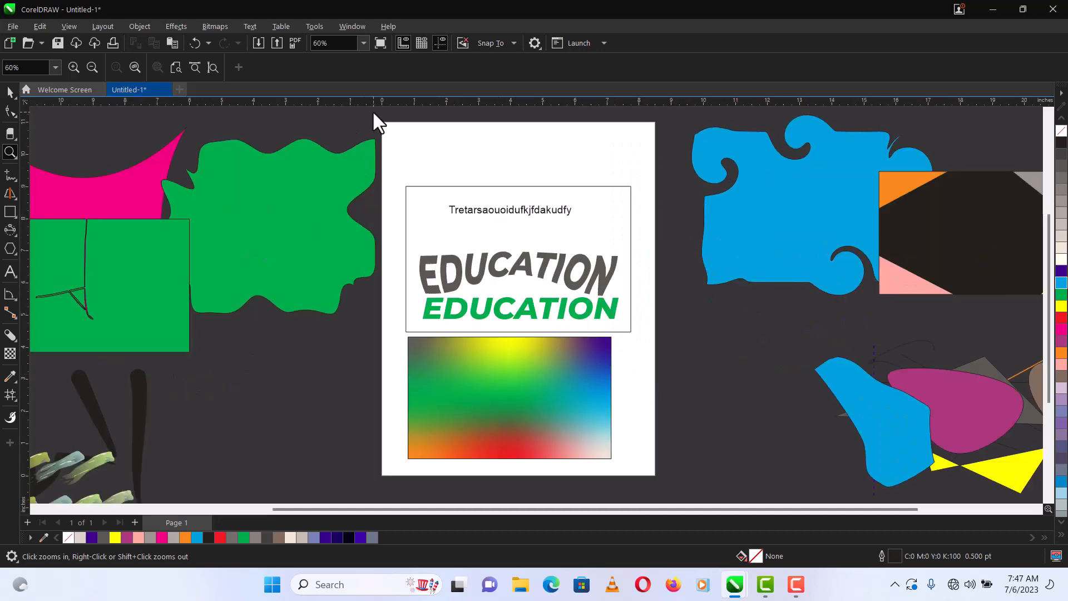
left_click_drag(372, 111, 690, 372)
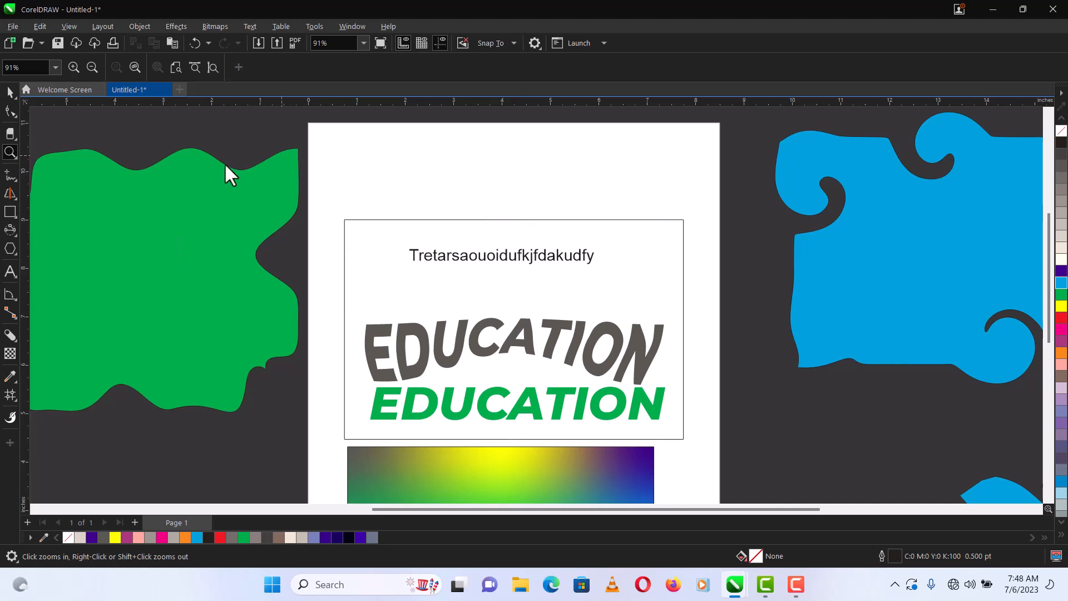
Open the recent file INRODUCTION.cdr despite it being in use and examine its list of design jobs from BUSINESS CARD onward
left_click(75, 90)
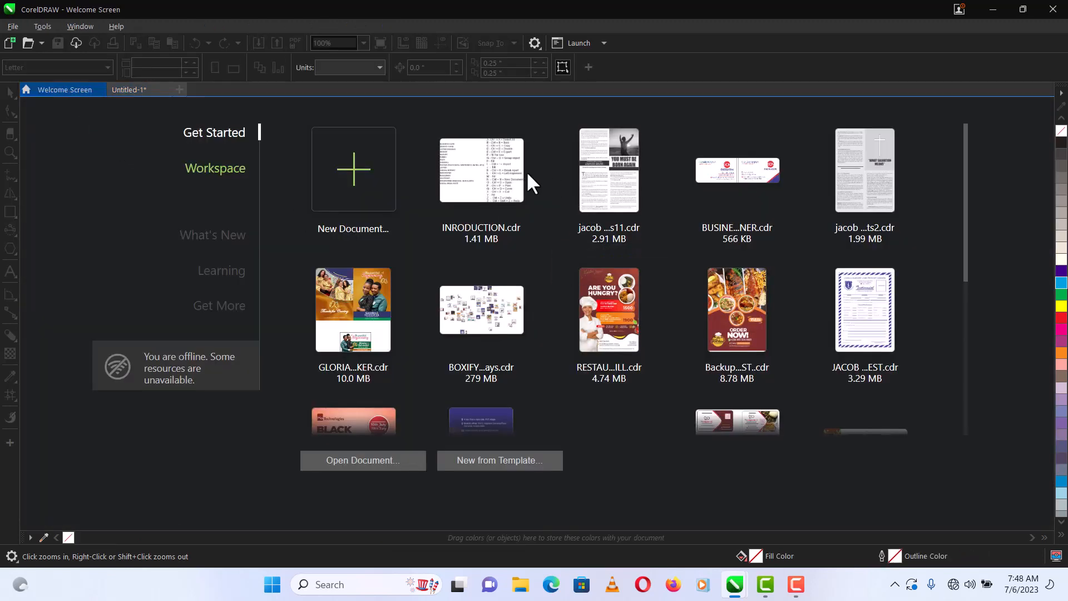
left_click(513, 177)
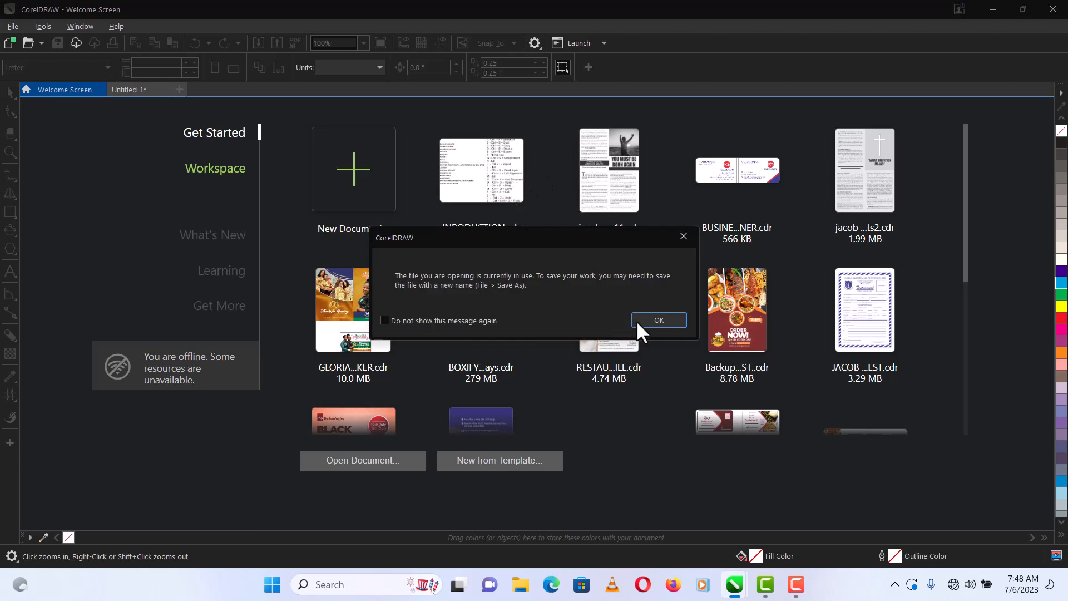
left_click(659, 320)
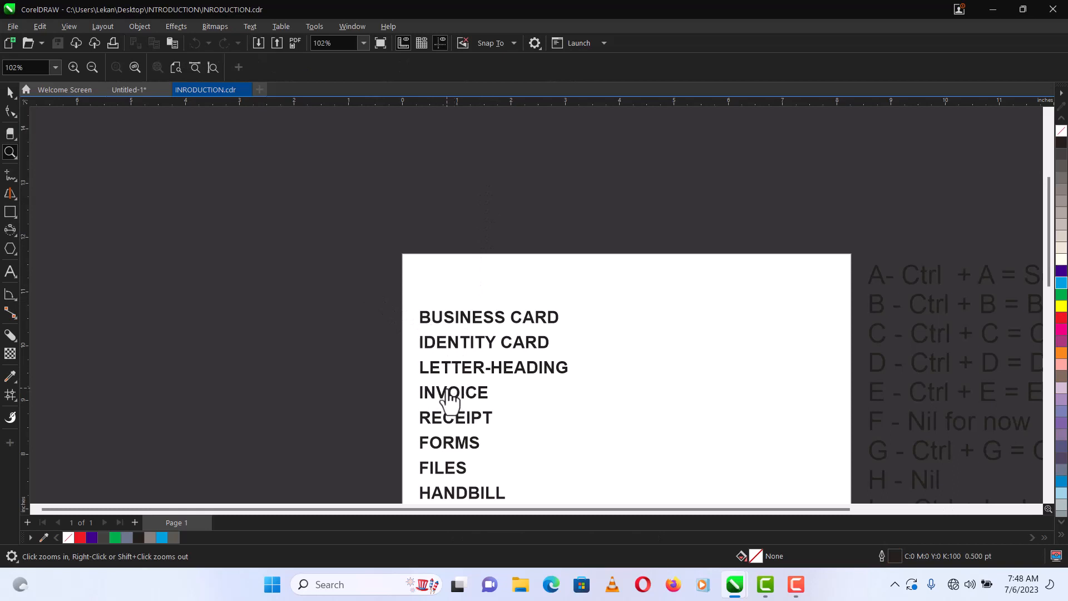
left_click_drag(390, 282, 875, 520)
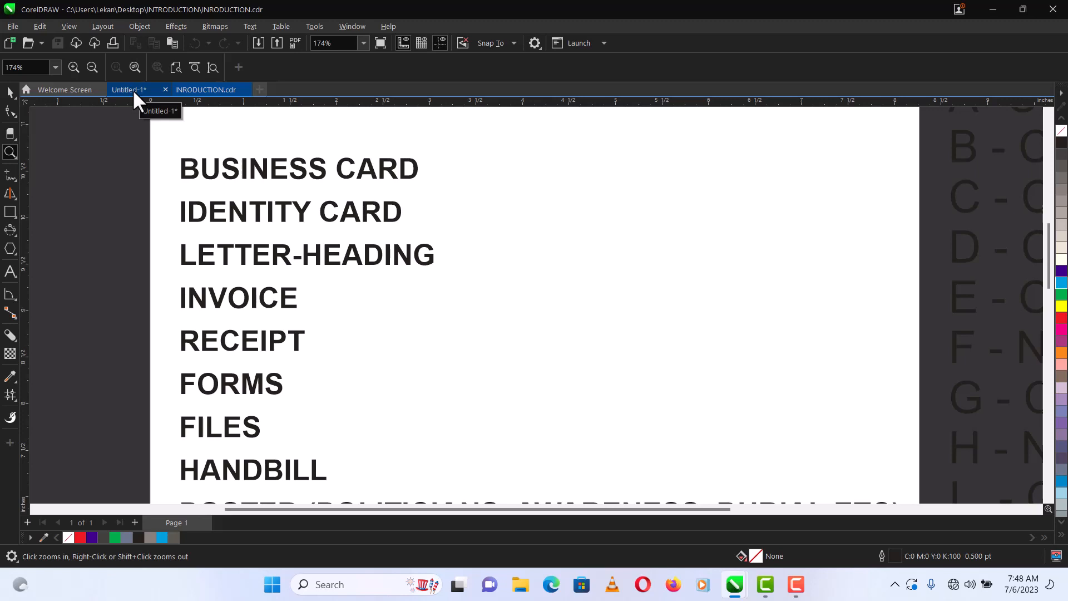
Return to the Untitled-1 document and examine the page with the EDUCATION texts and the mesh-filled rectangle
left_click(132, 89)
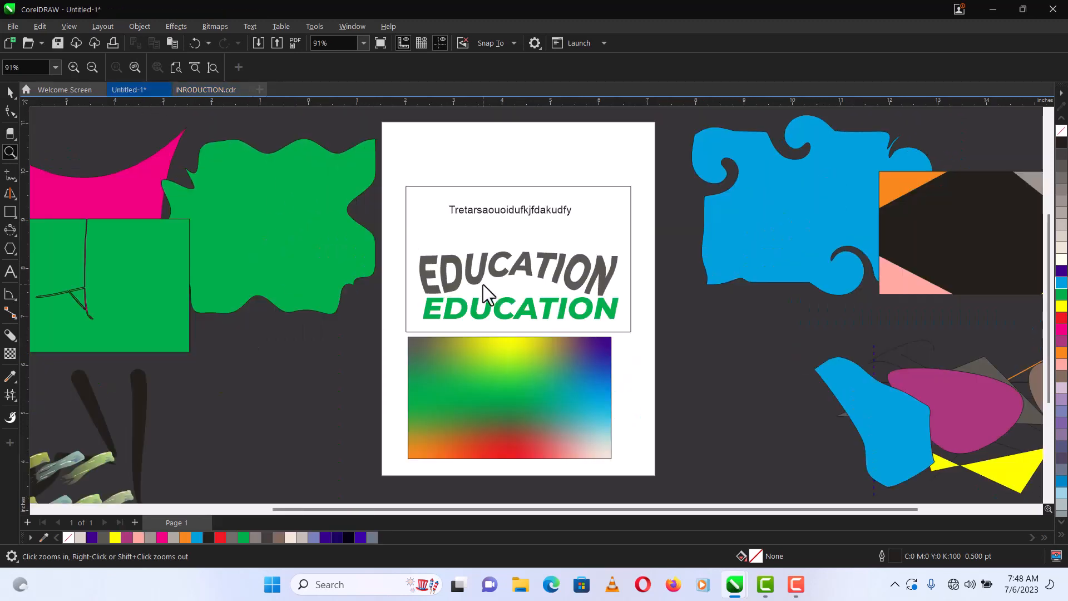
right_click(483, 285)
left_click_drag(376, 172, 686, 485)
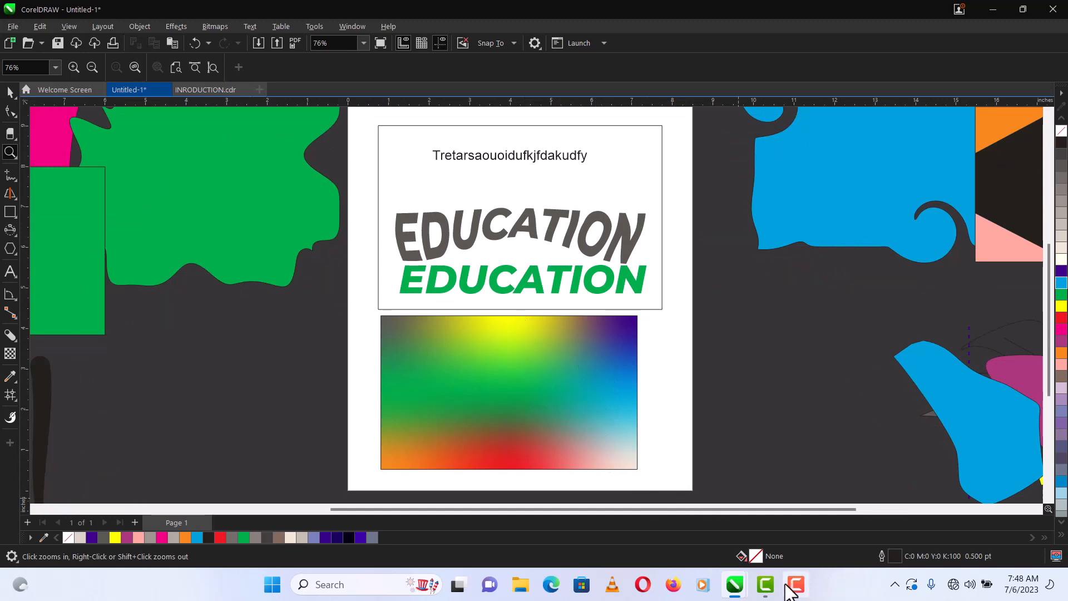
left_click(799, 595)
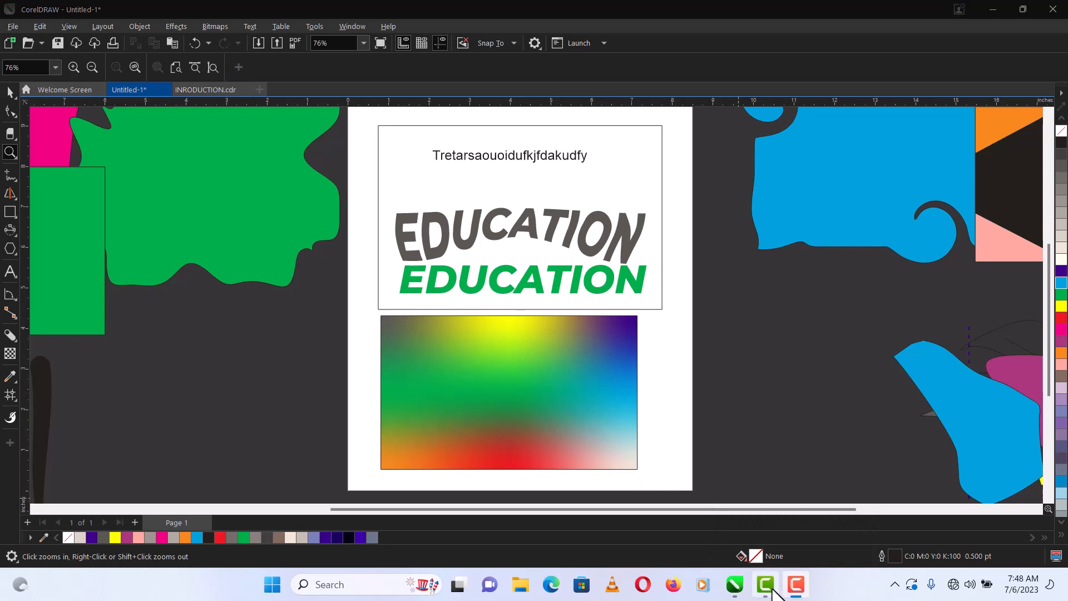
left_click(771, 592)
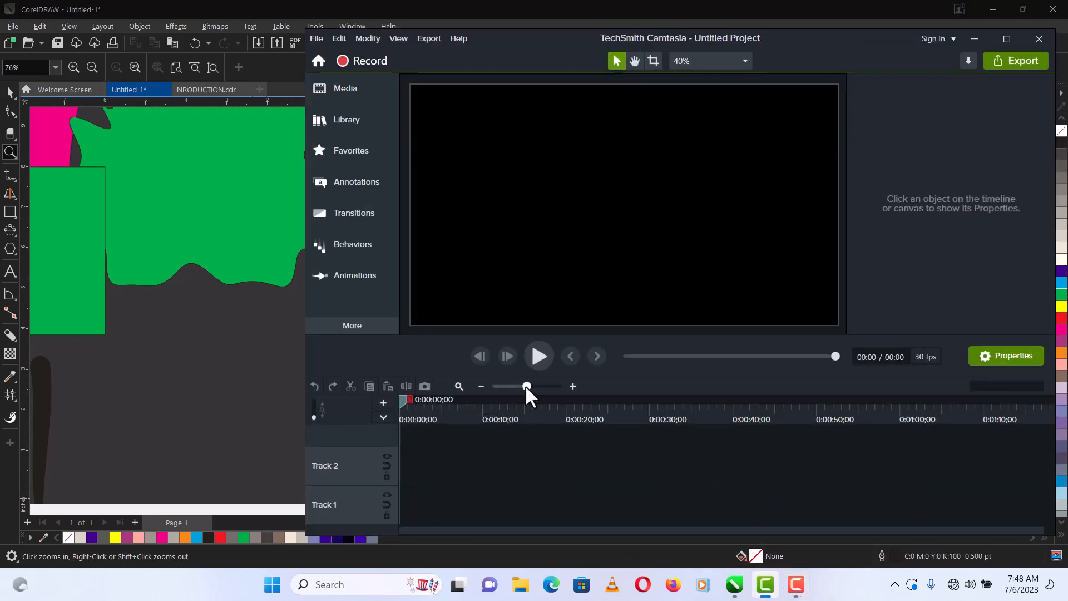
mouse_move(794, 584)
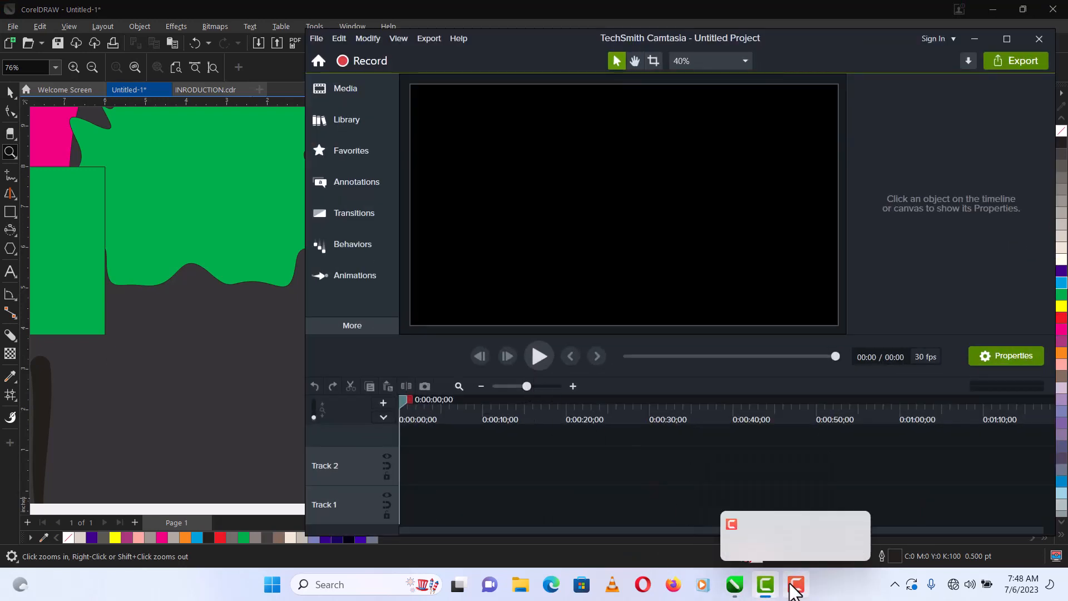
left_click(793, 585)
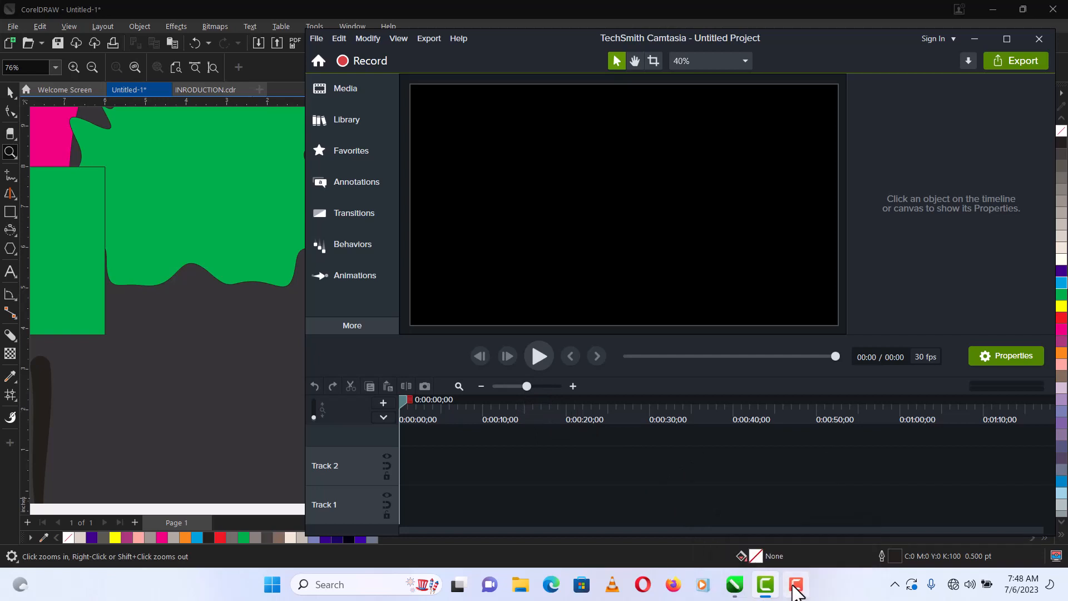